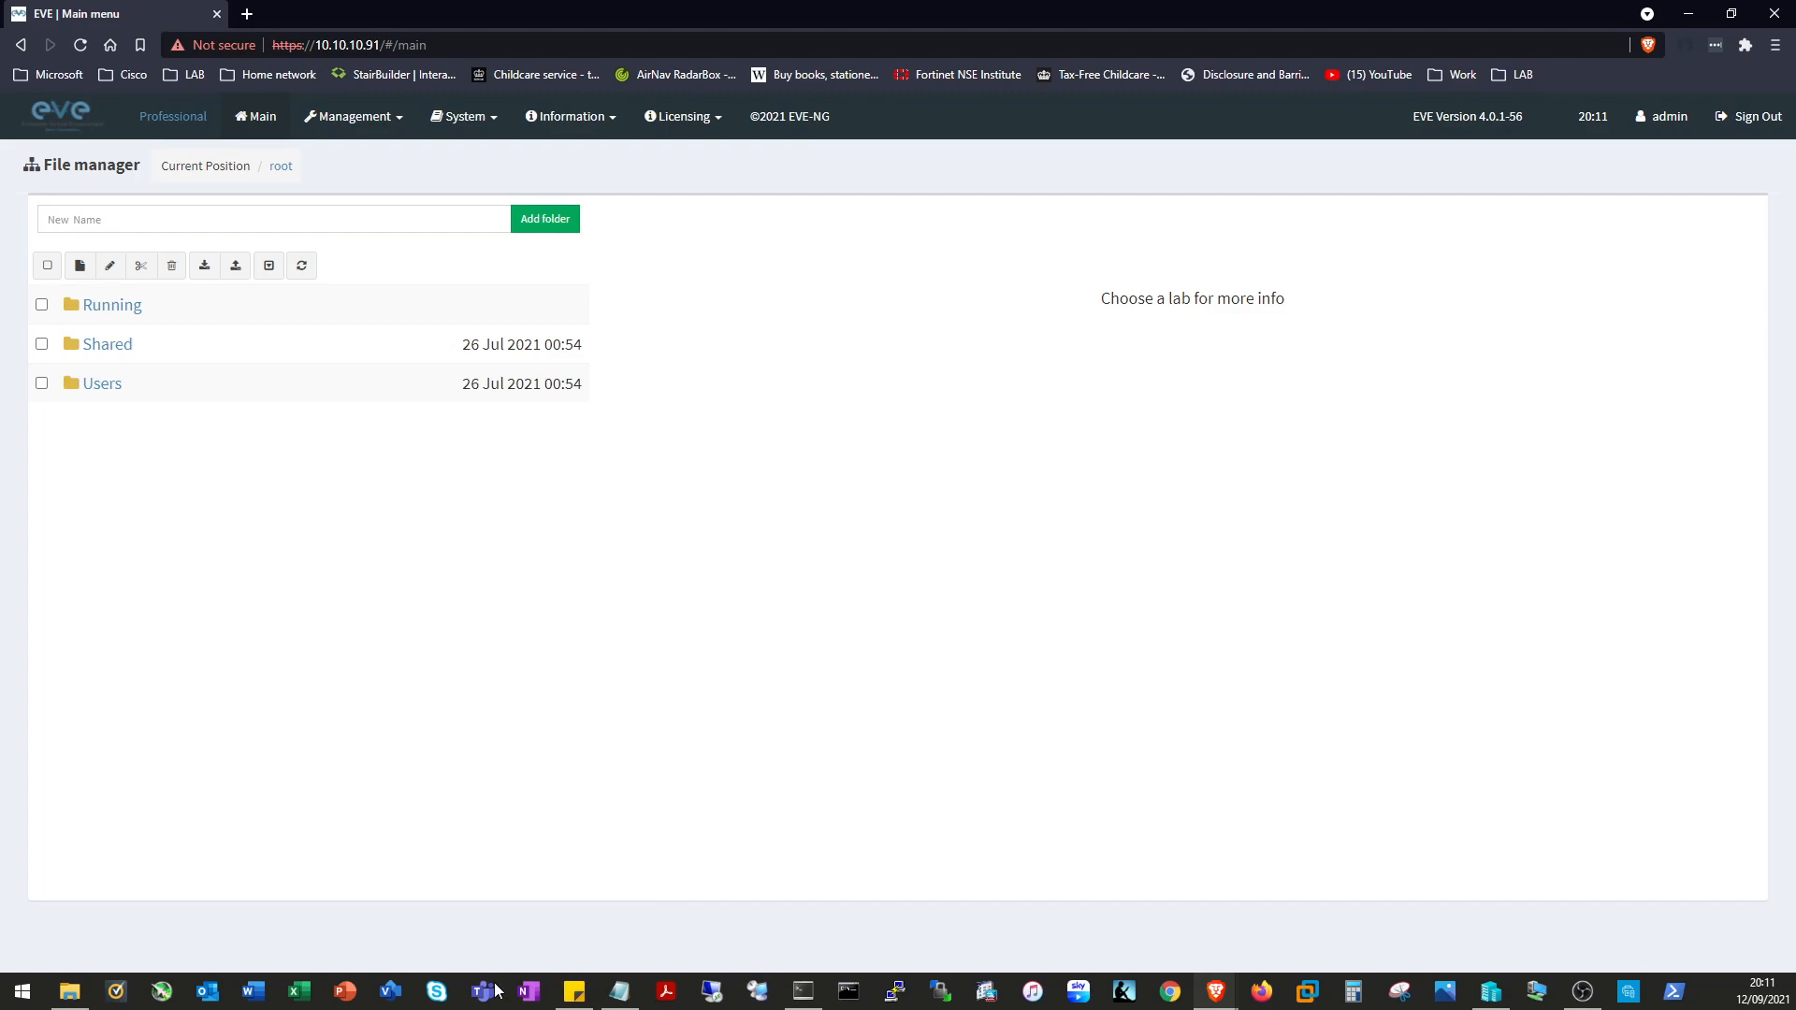
Launch WinSCP to show its login dialog with the saved SFTP session to the server.
left_click(941, 993)
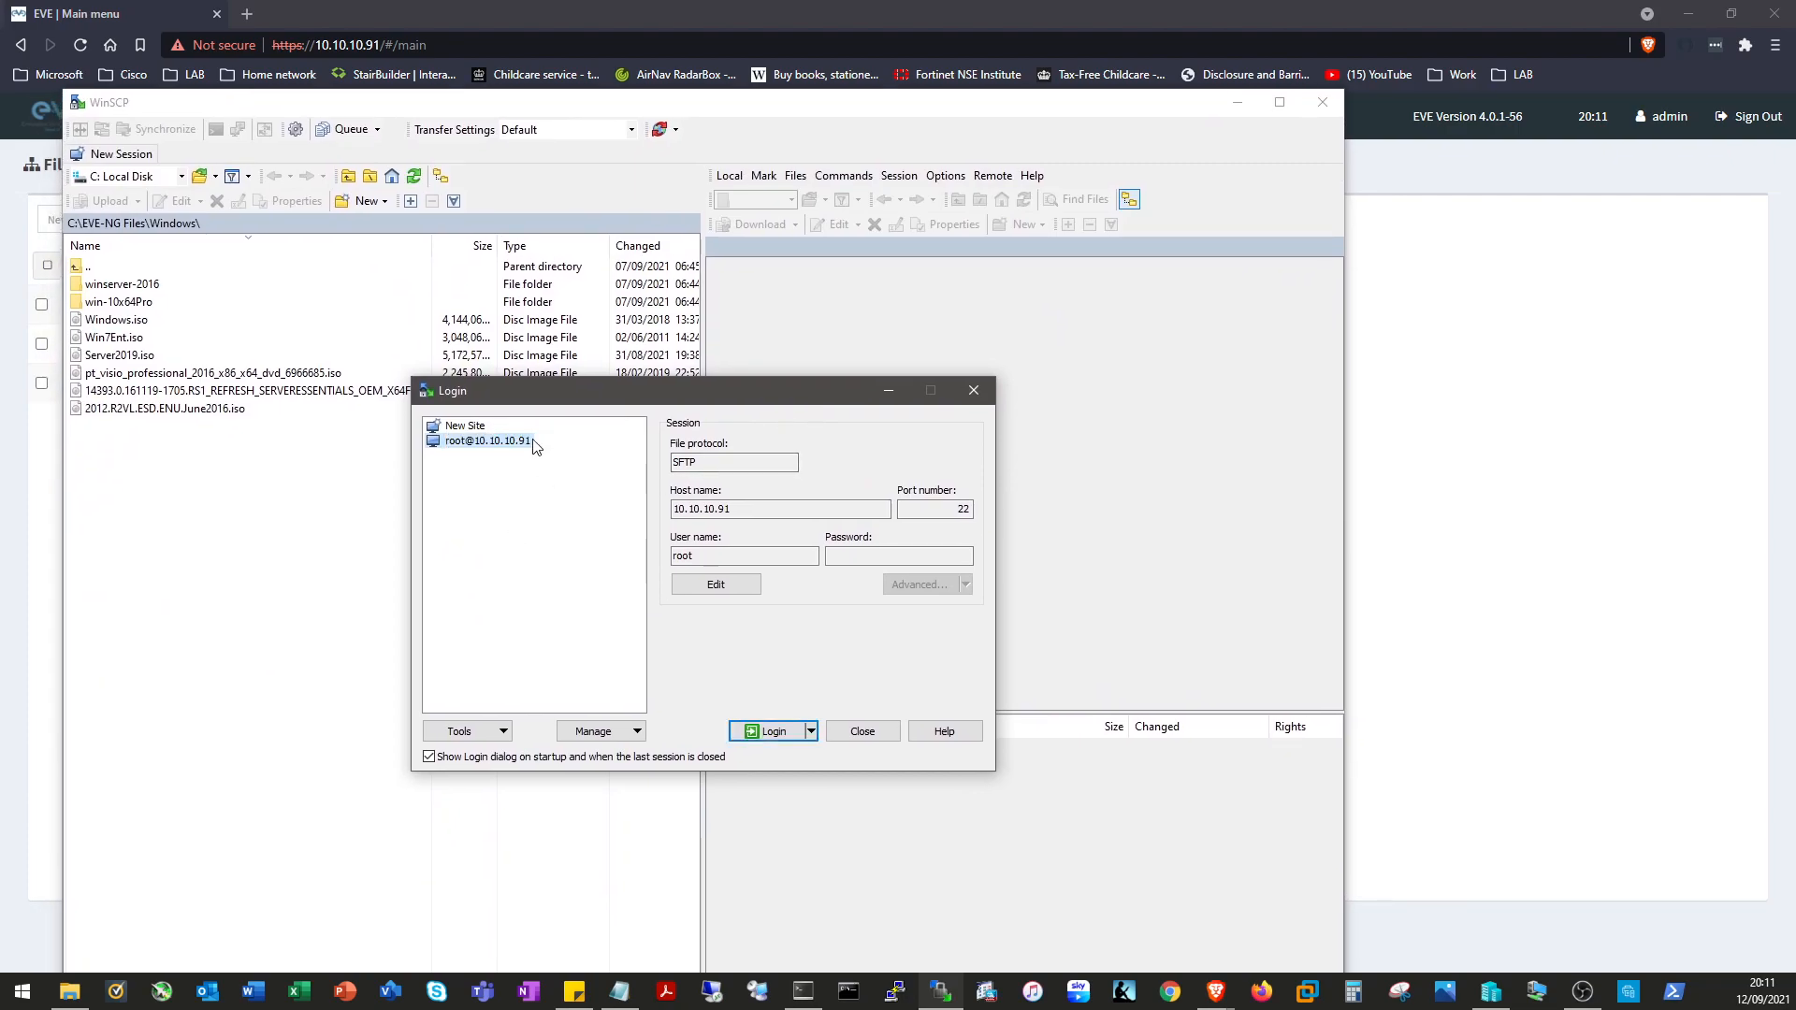
Log in to the saved EVE-NG server session with the account password.
left_click(774, 730)
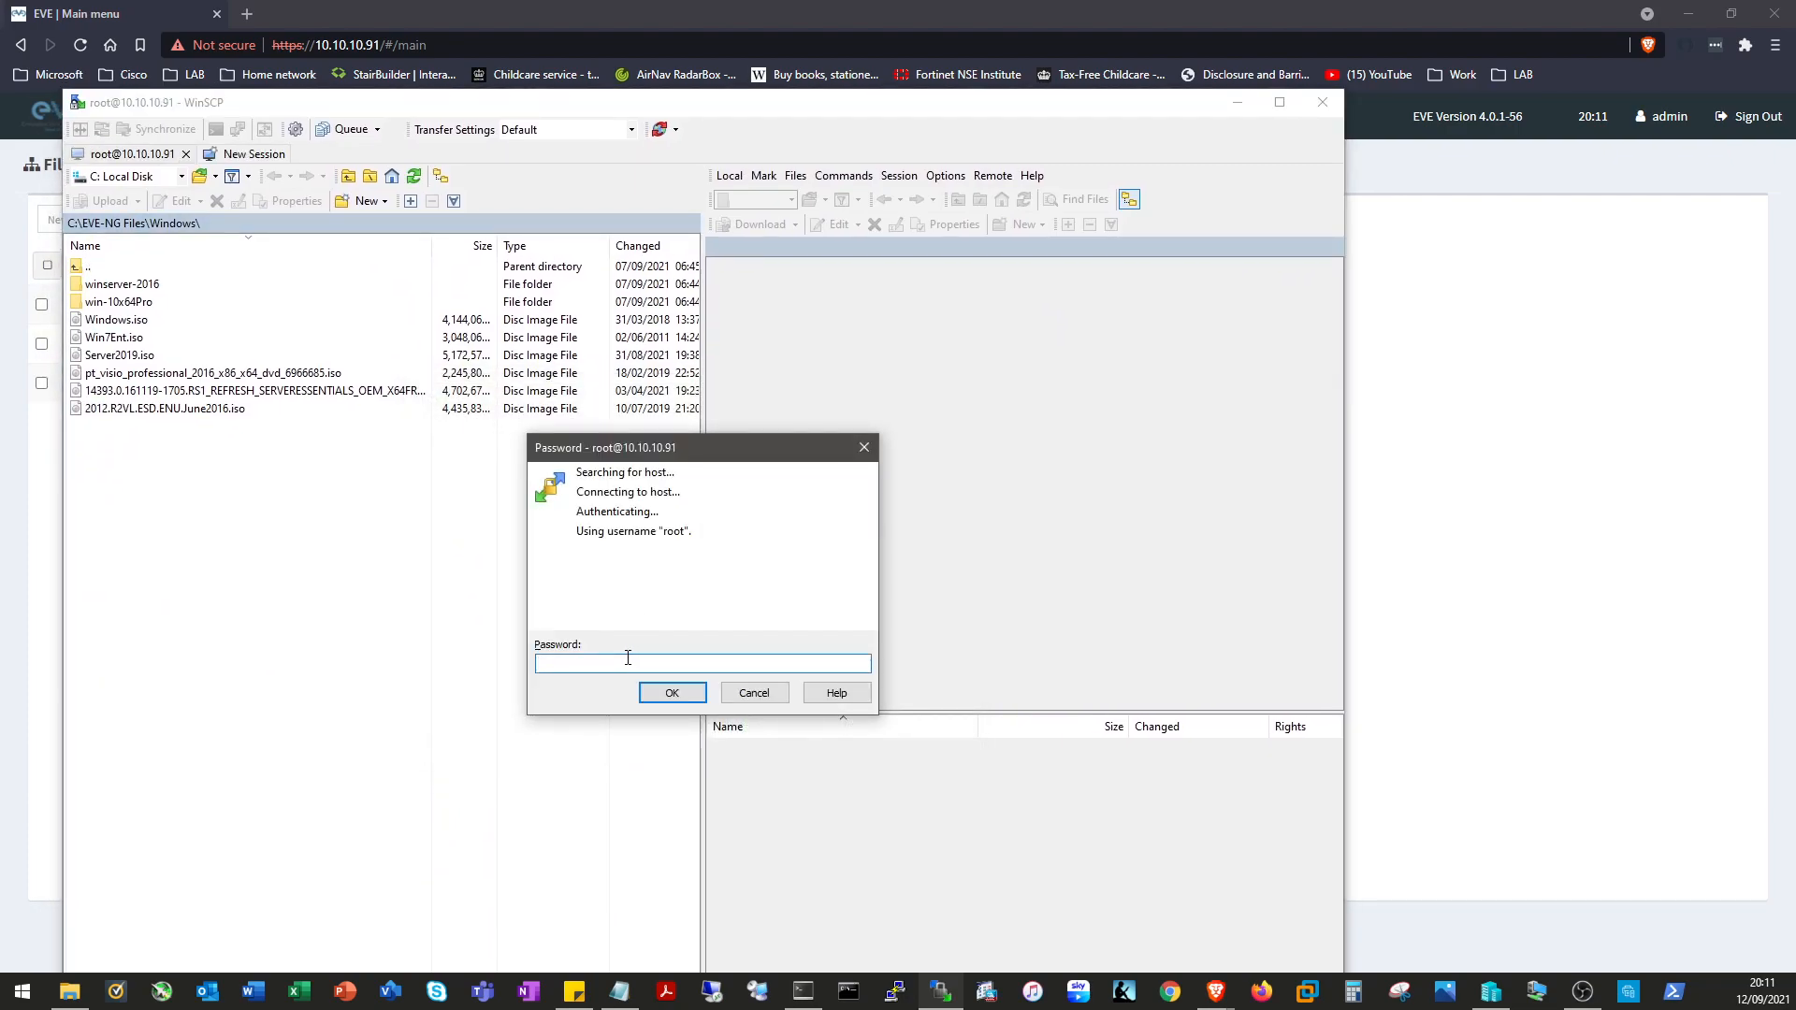
type("eve")
left_click(657, 697)
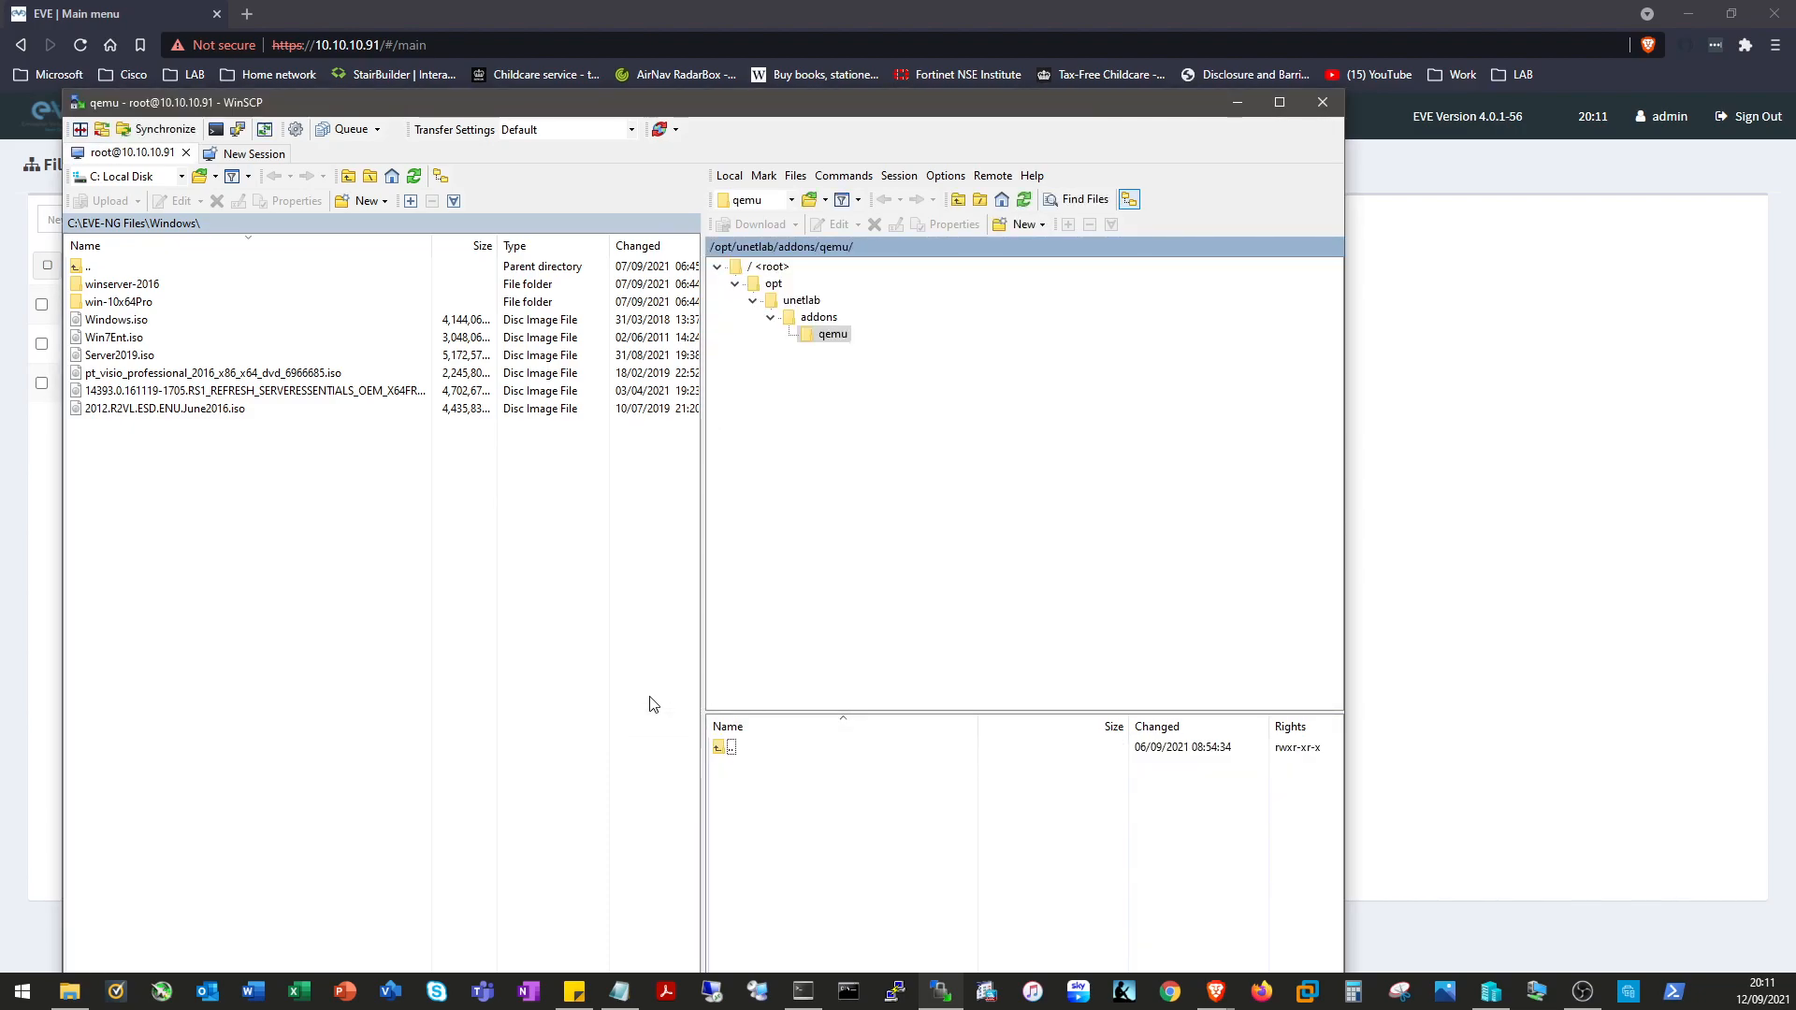
Copy the four files from C:\EVE-NG Files\Cisco YT Video files into /opt/unetlab/addons/qemu/.
left_click(345, 638)
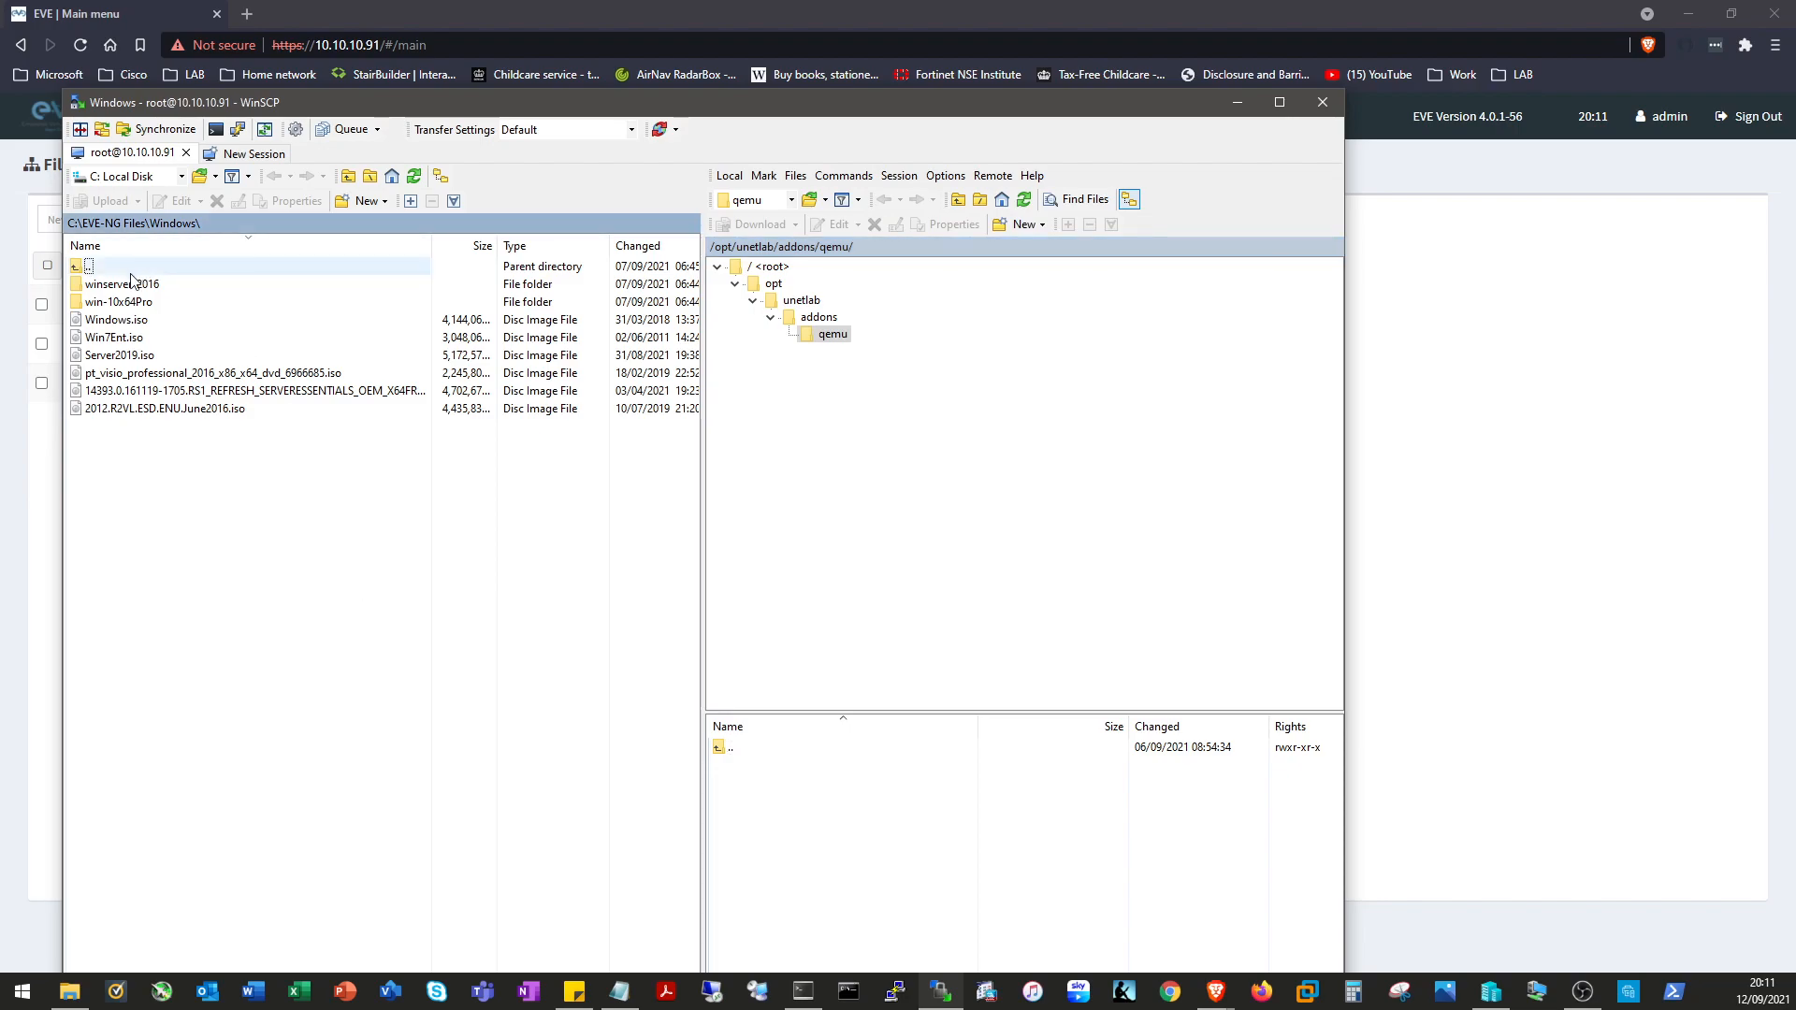
double_click(86, 266)
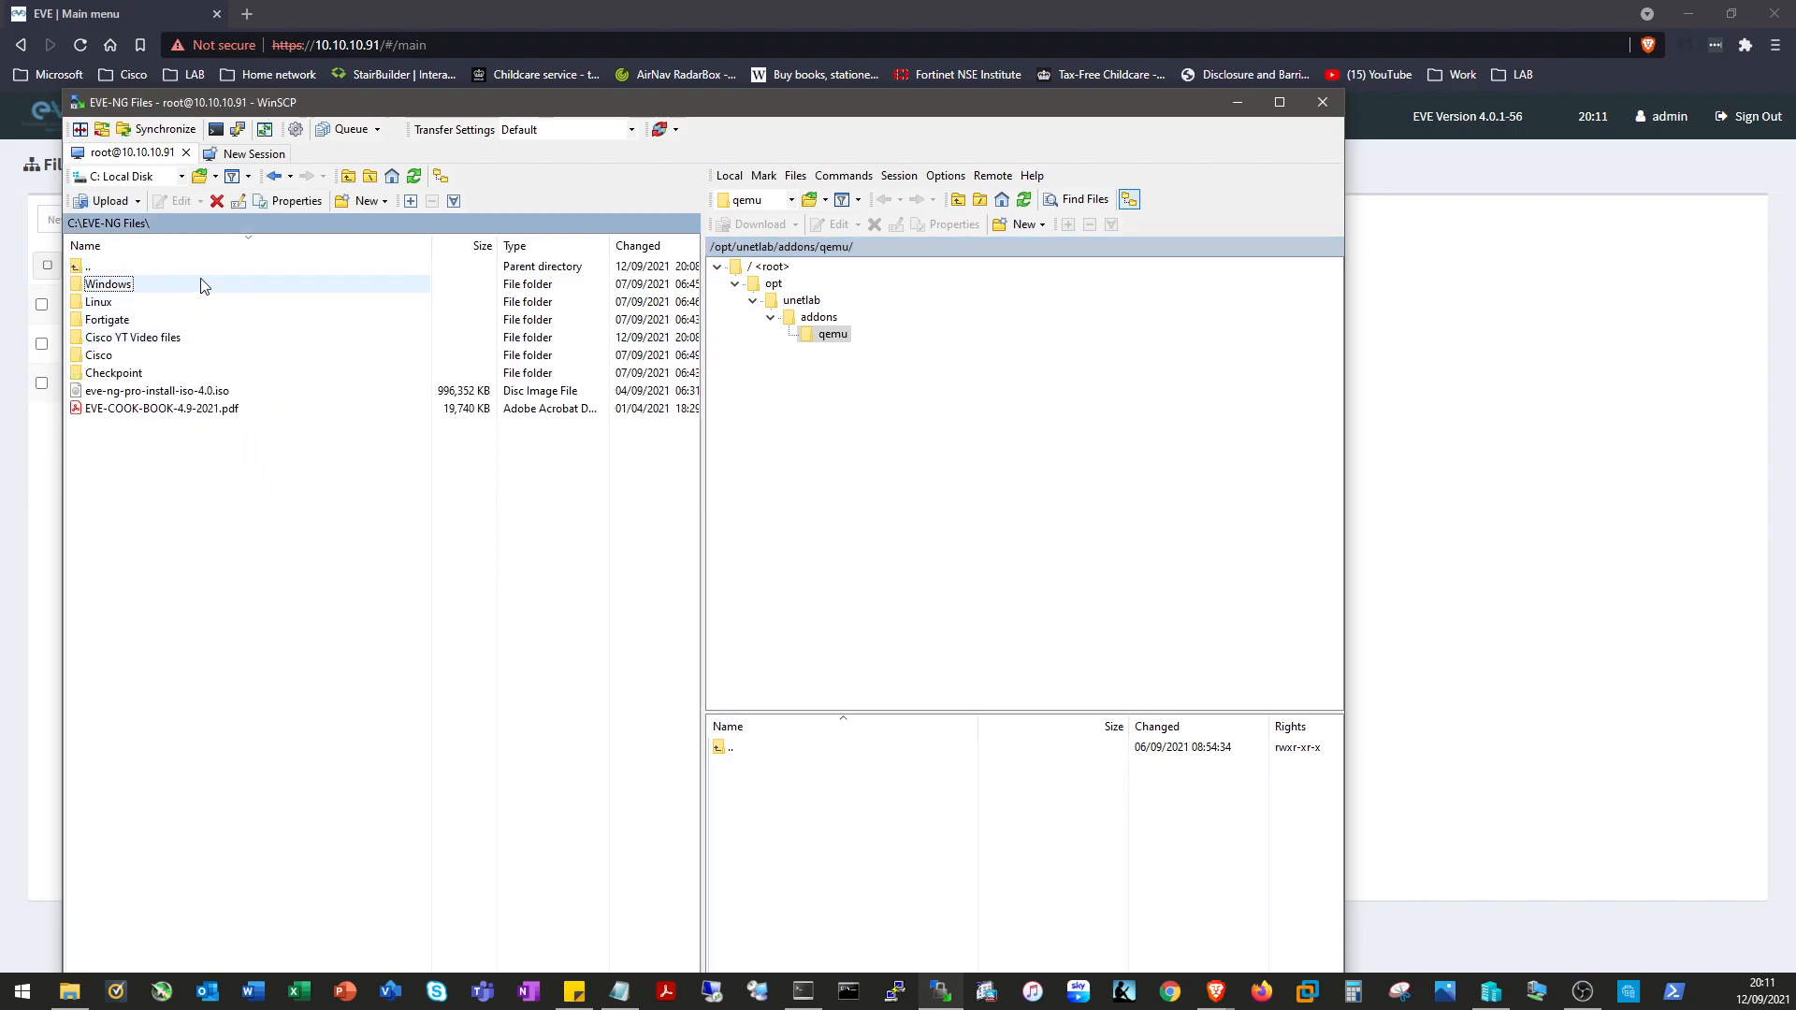
left_click(147, 339)
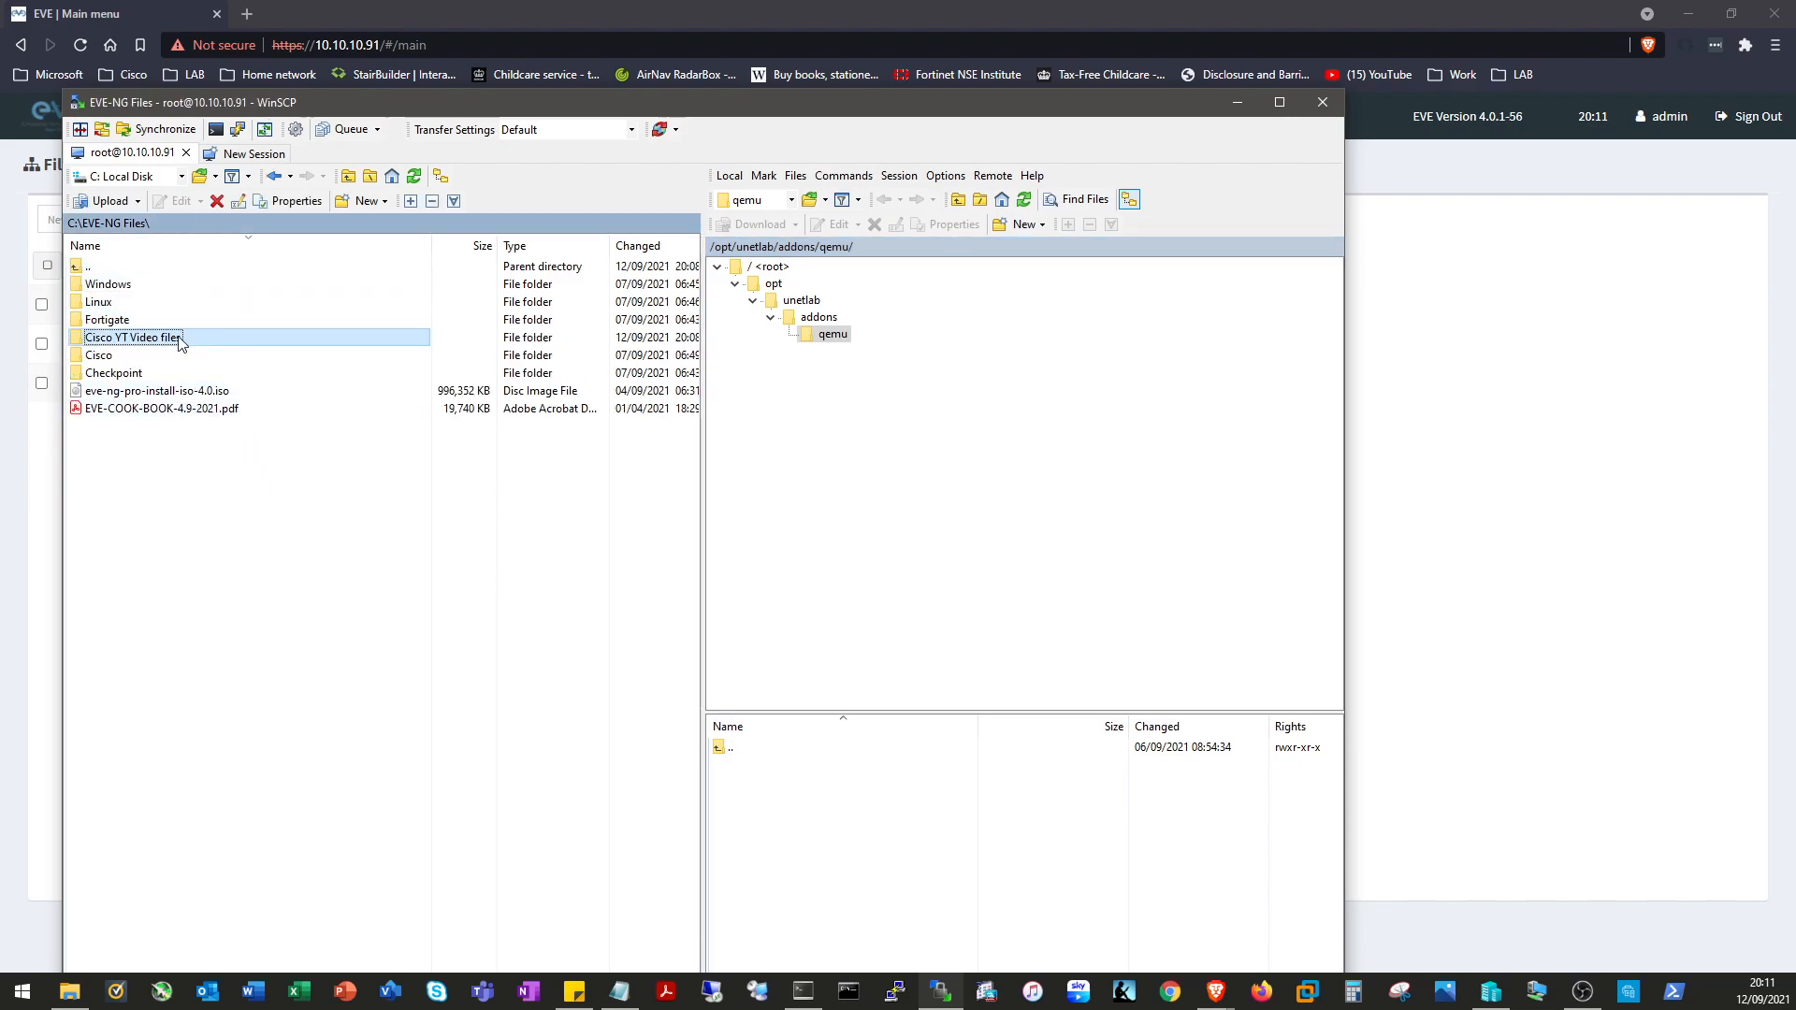
double_click(171, 343)
left_click_drag(200, 421, 80, 277)
left_click(276, 517)
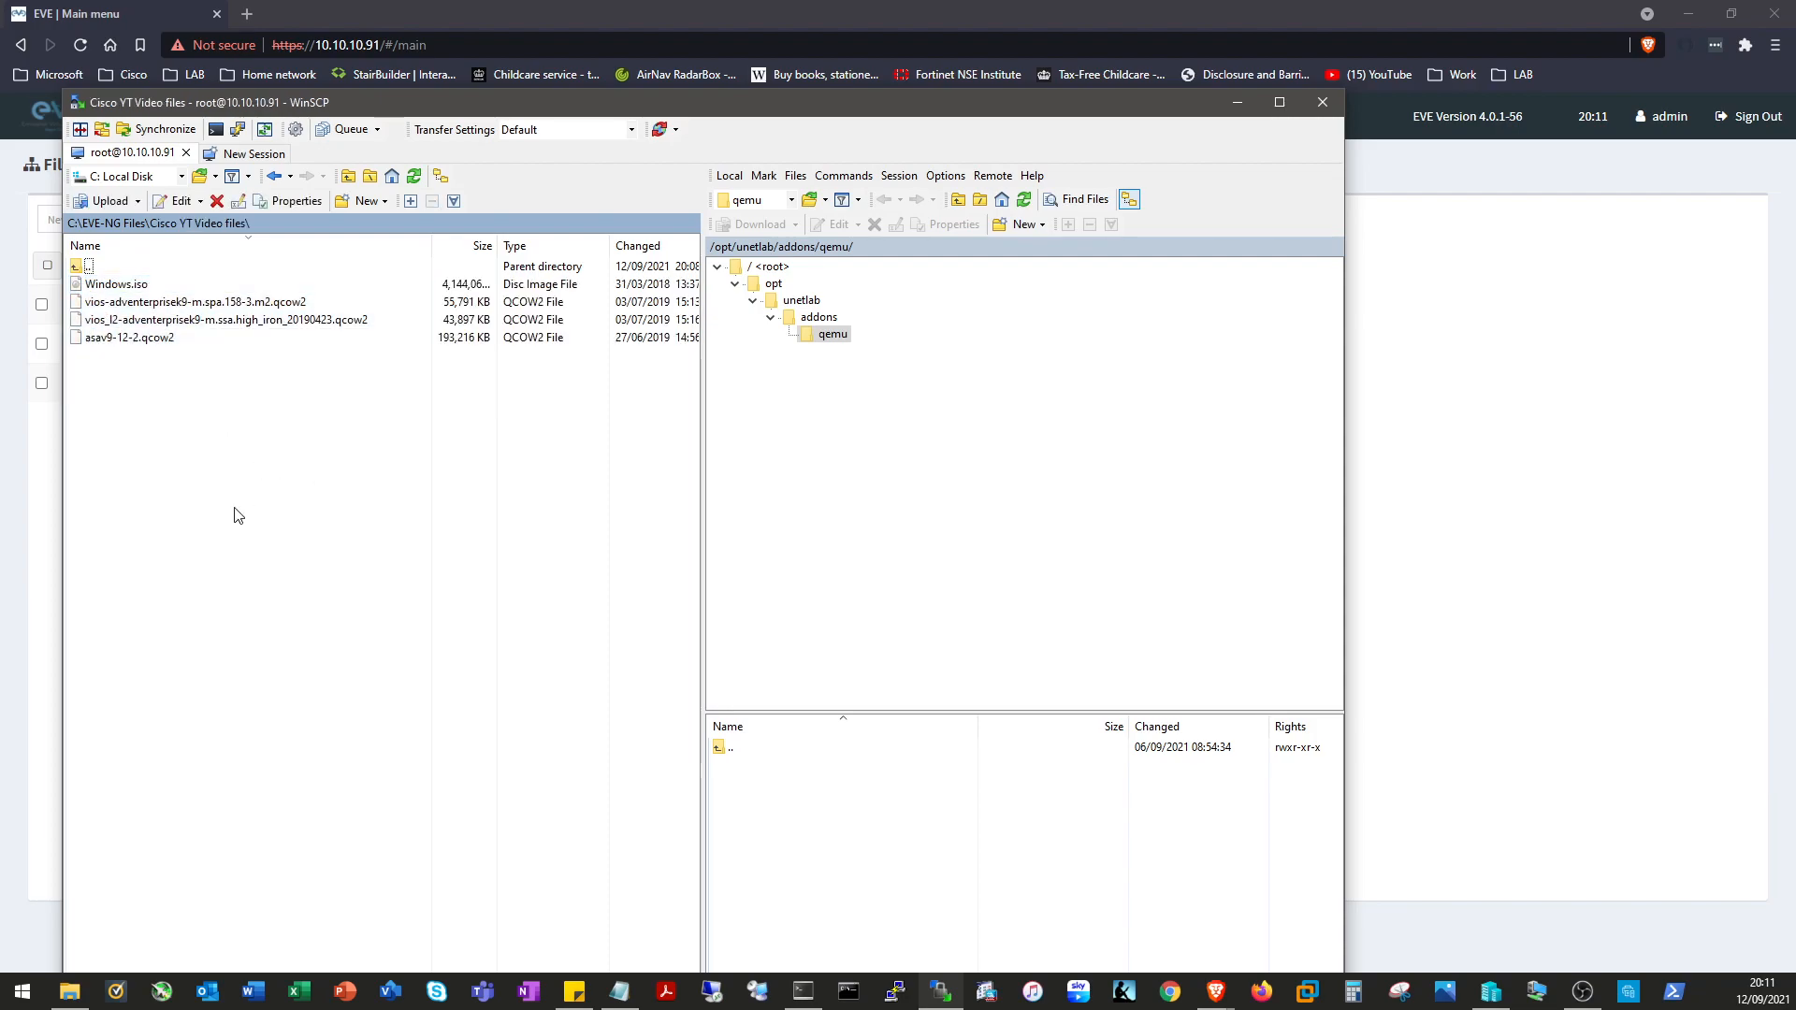
left_click(1045, 430)
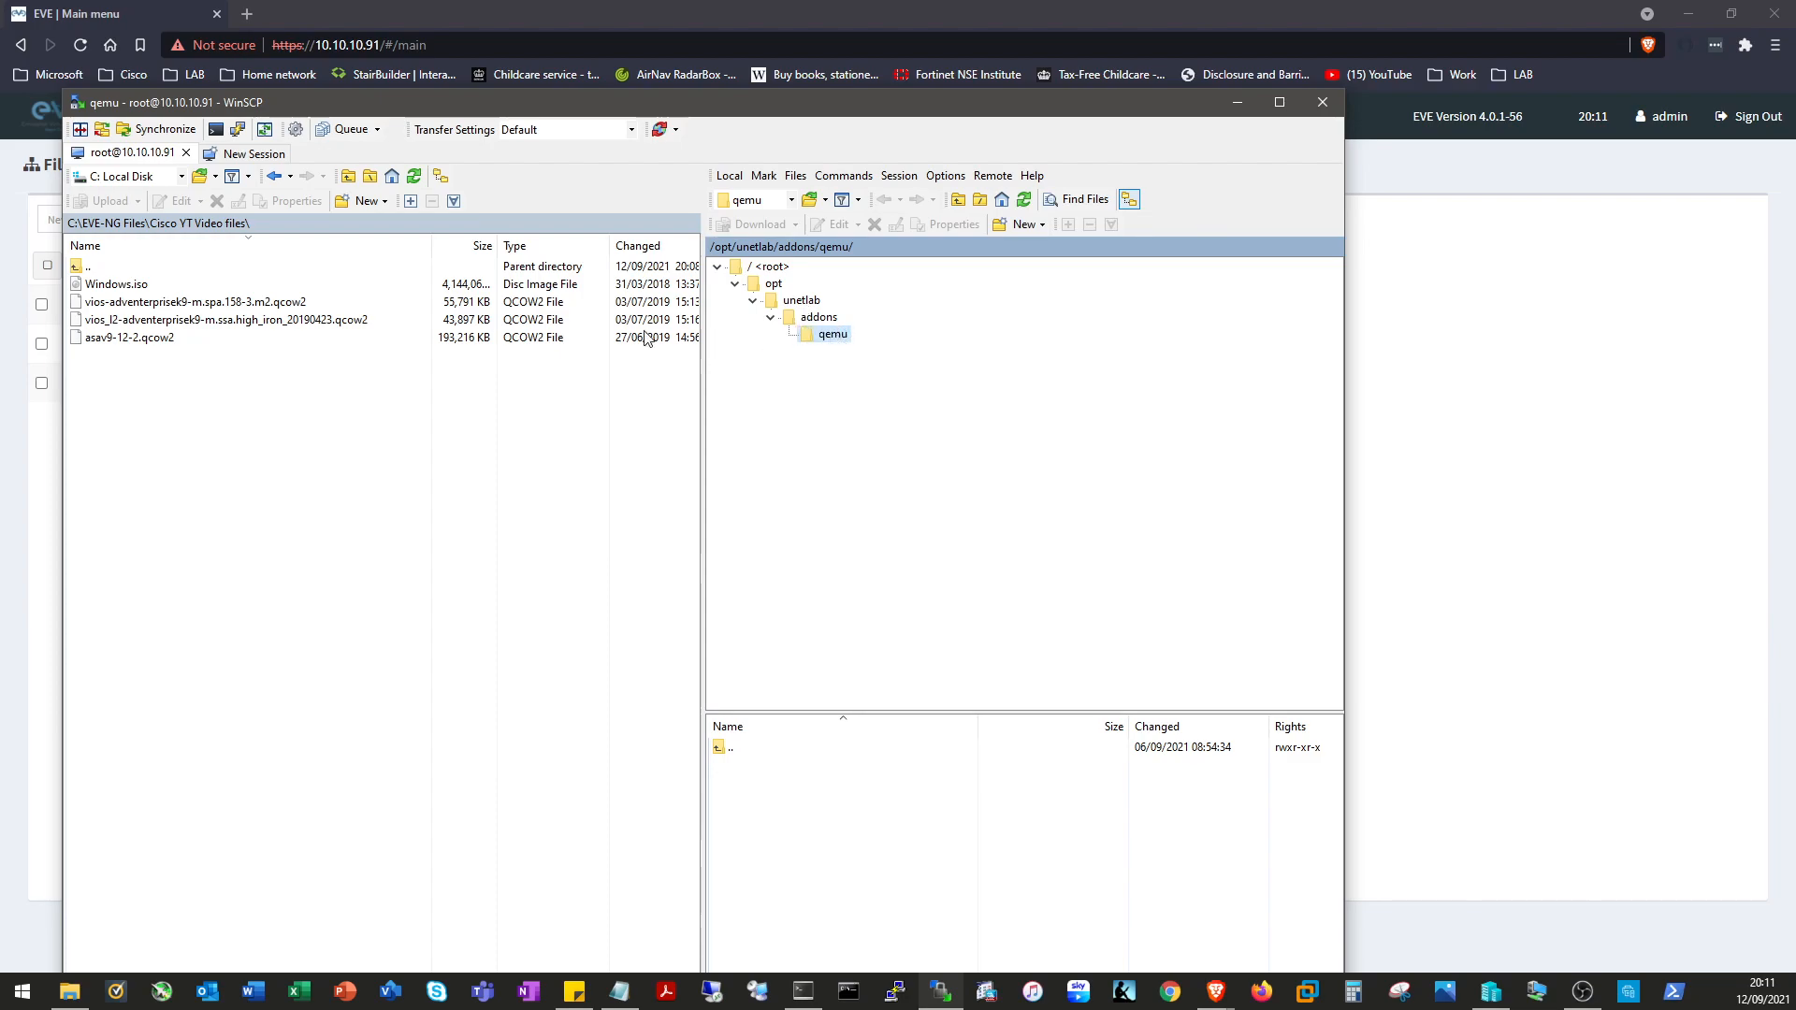
left_click_drag(201, 397, 91, 290)
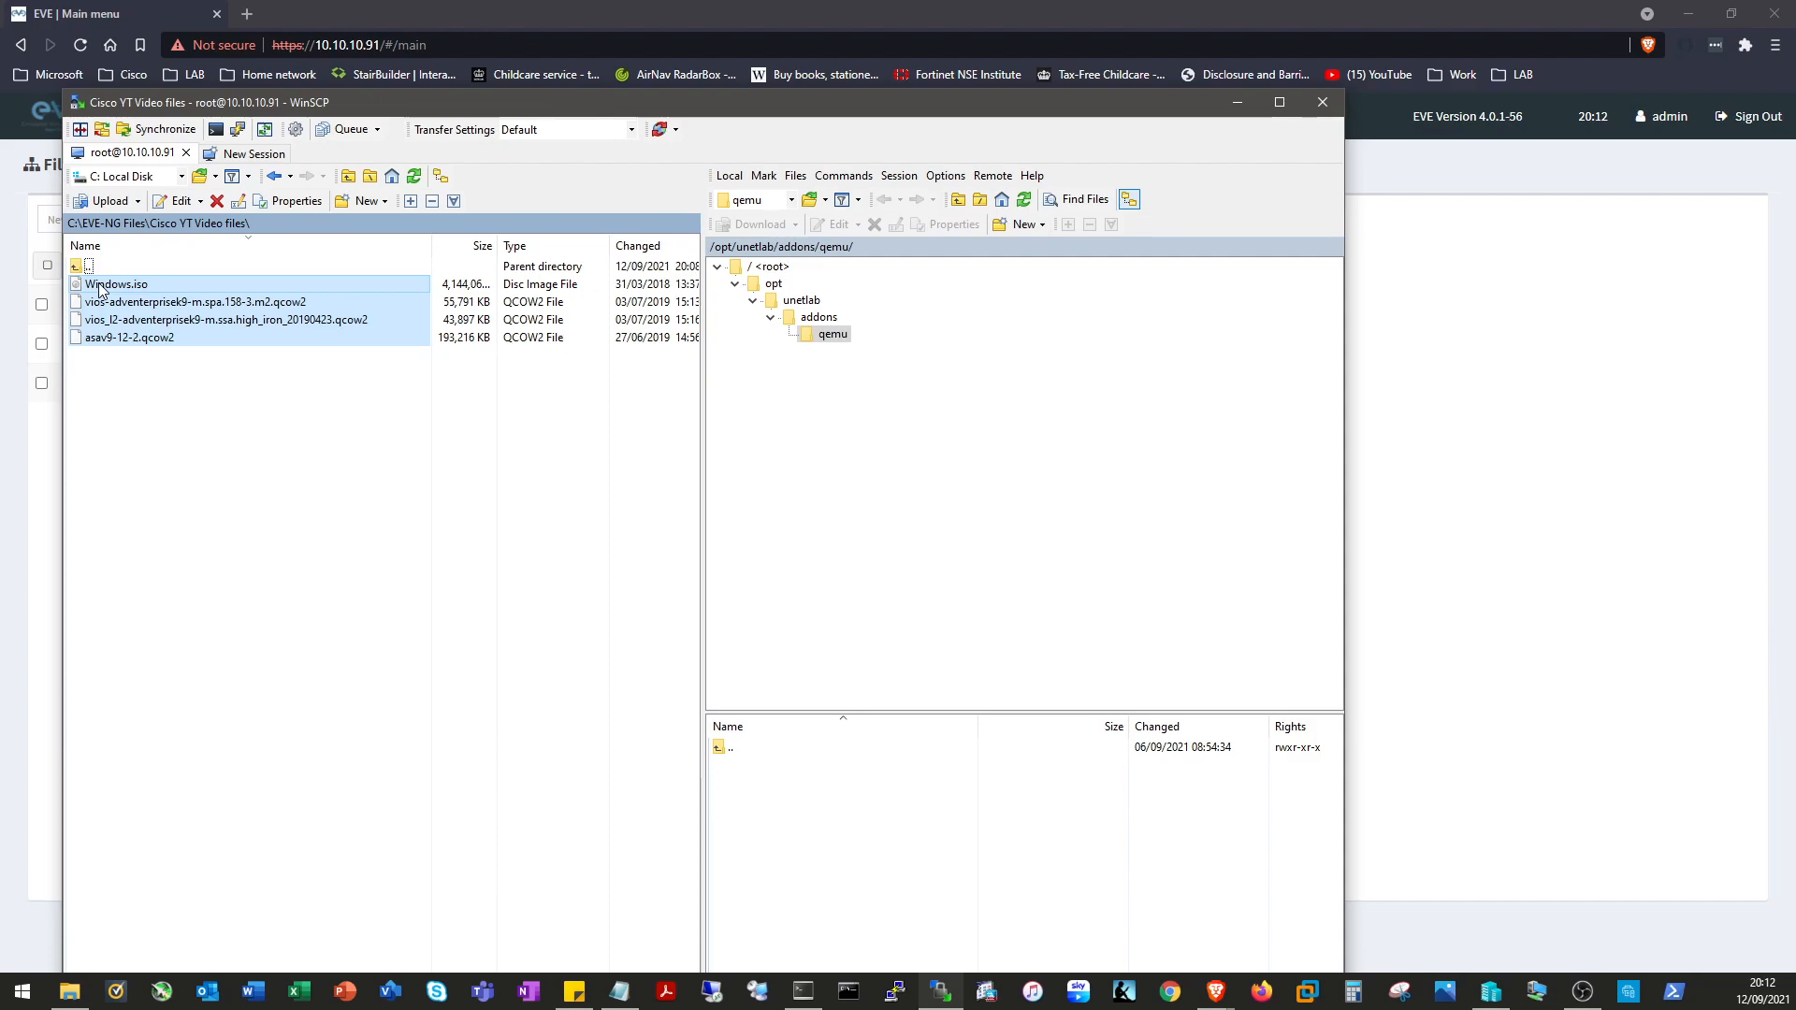
left_click_drag(100, 288, 829, 853)
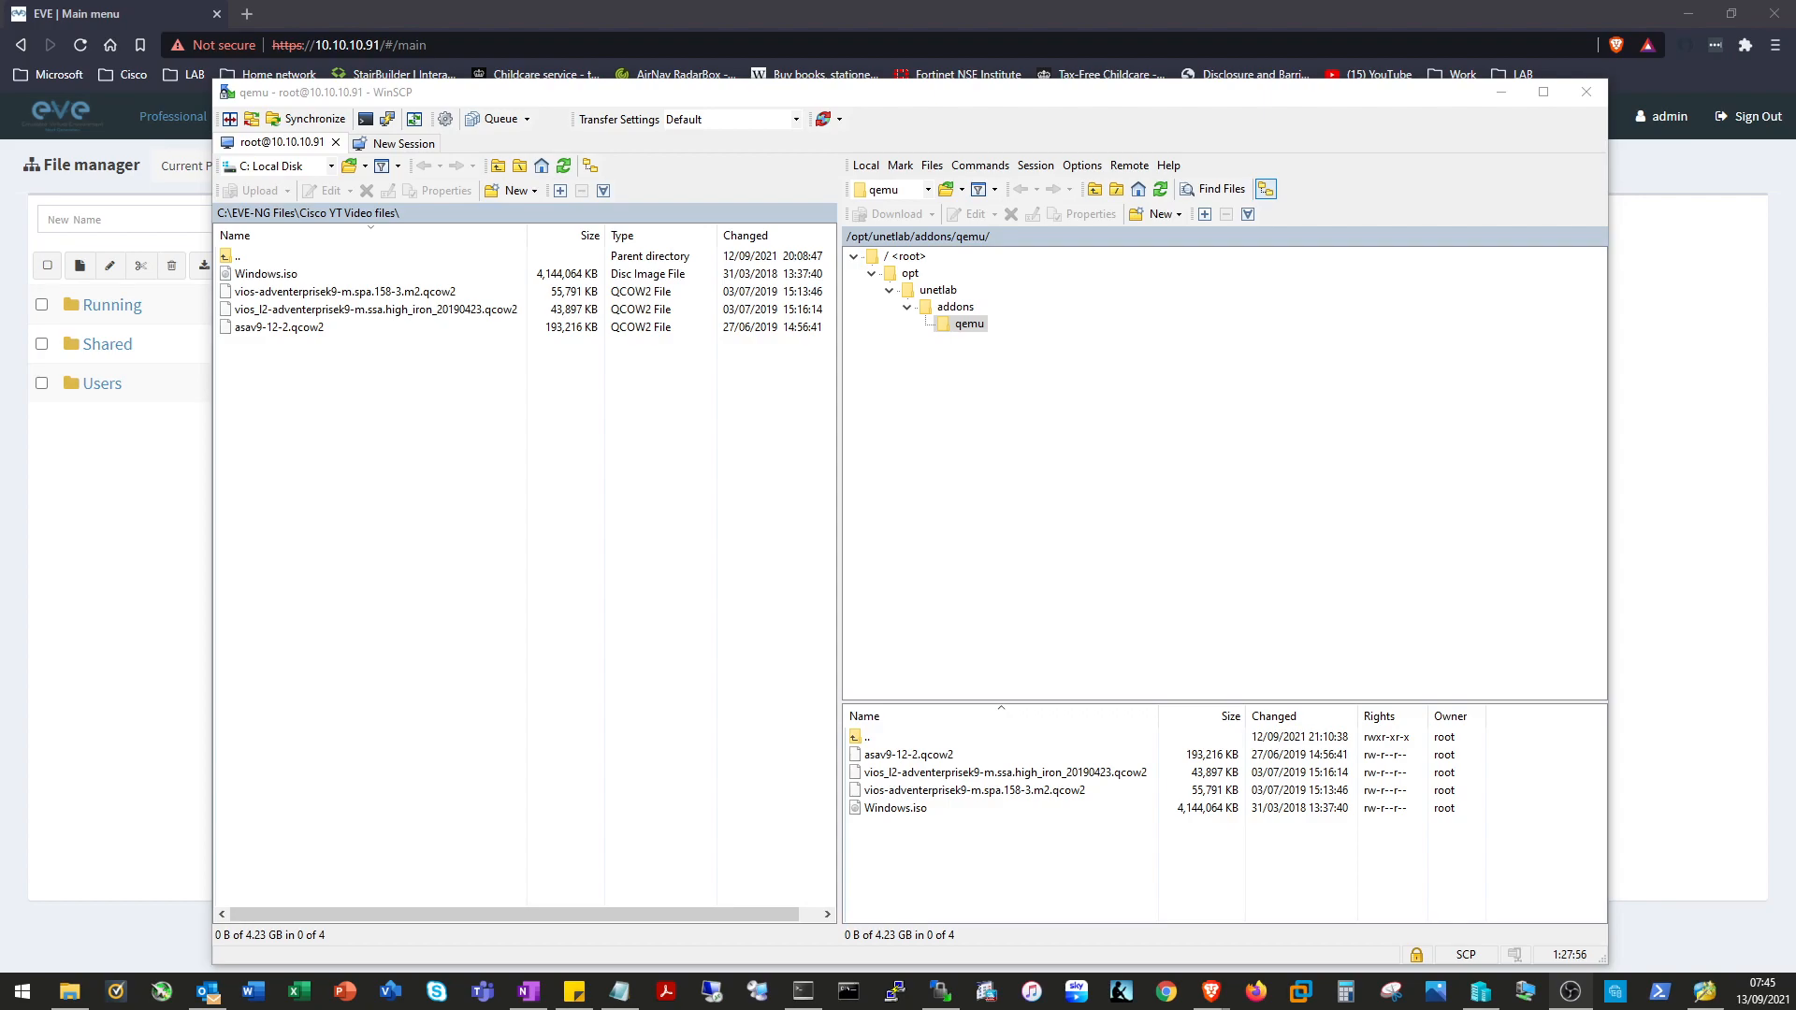
Create a new folder named asav-9.12.2 in the remote qemu directory.
left_click(1004, 862)
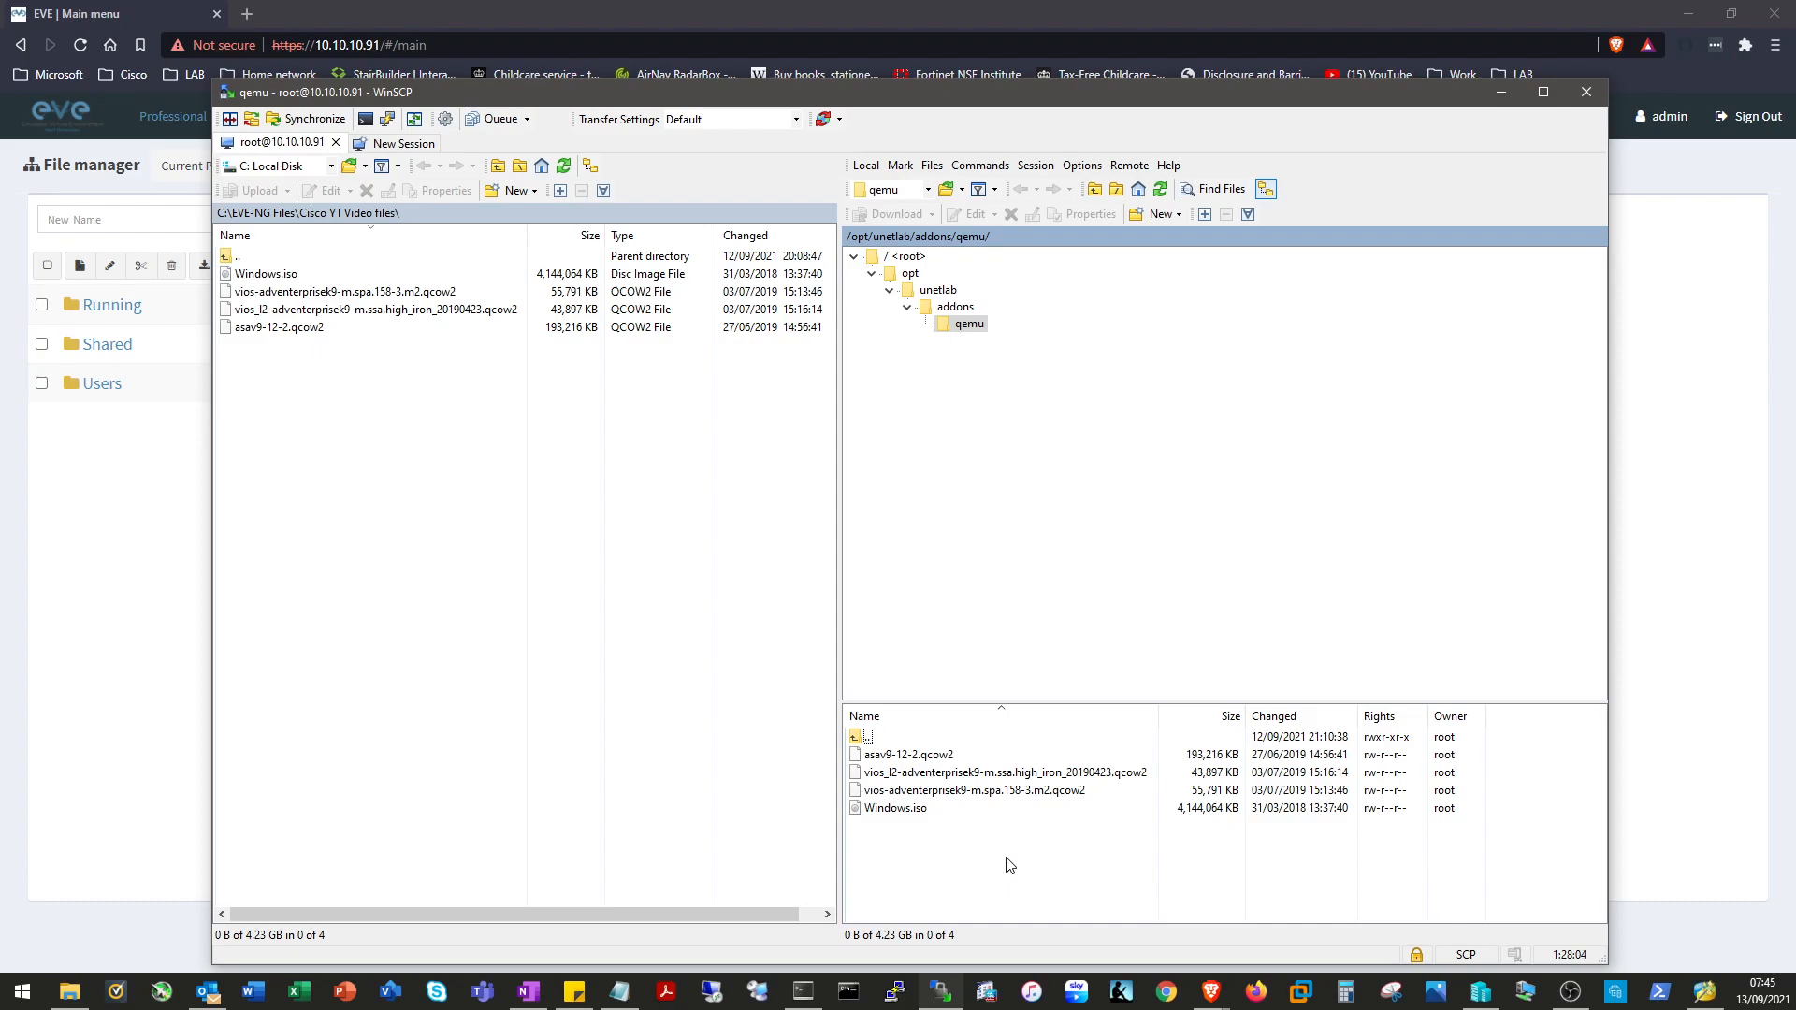
right_click(940, 841)
mouse_move(1036, 790)
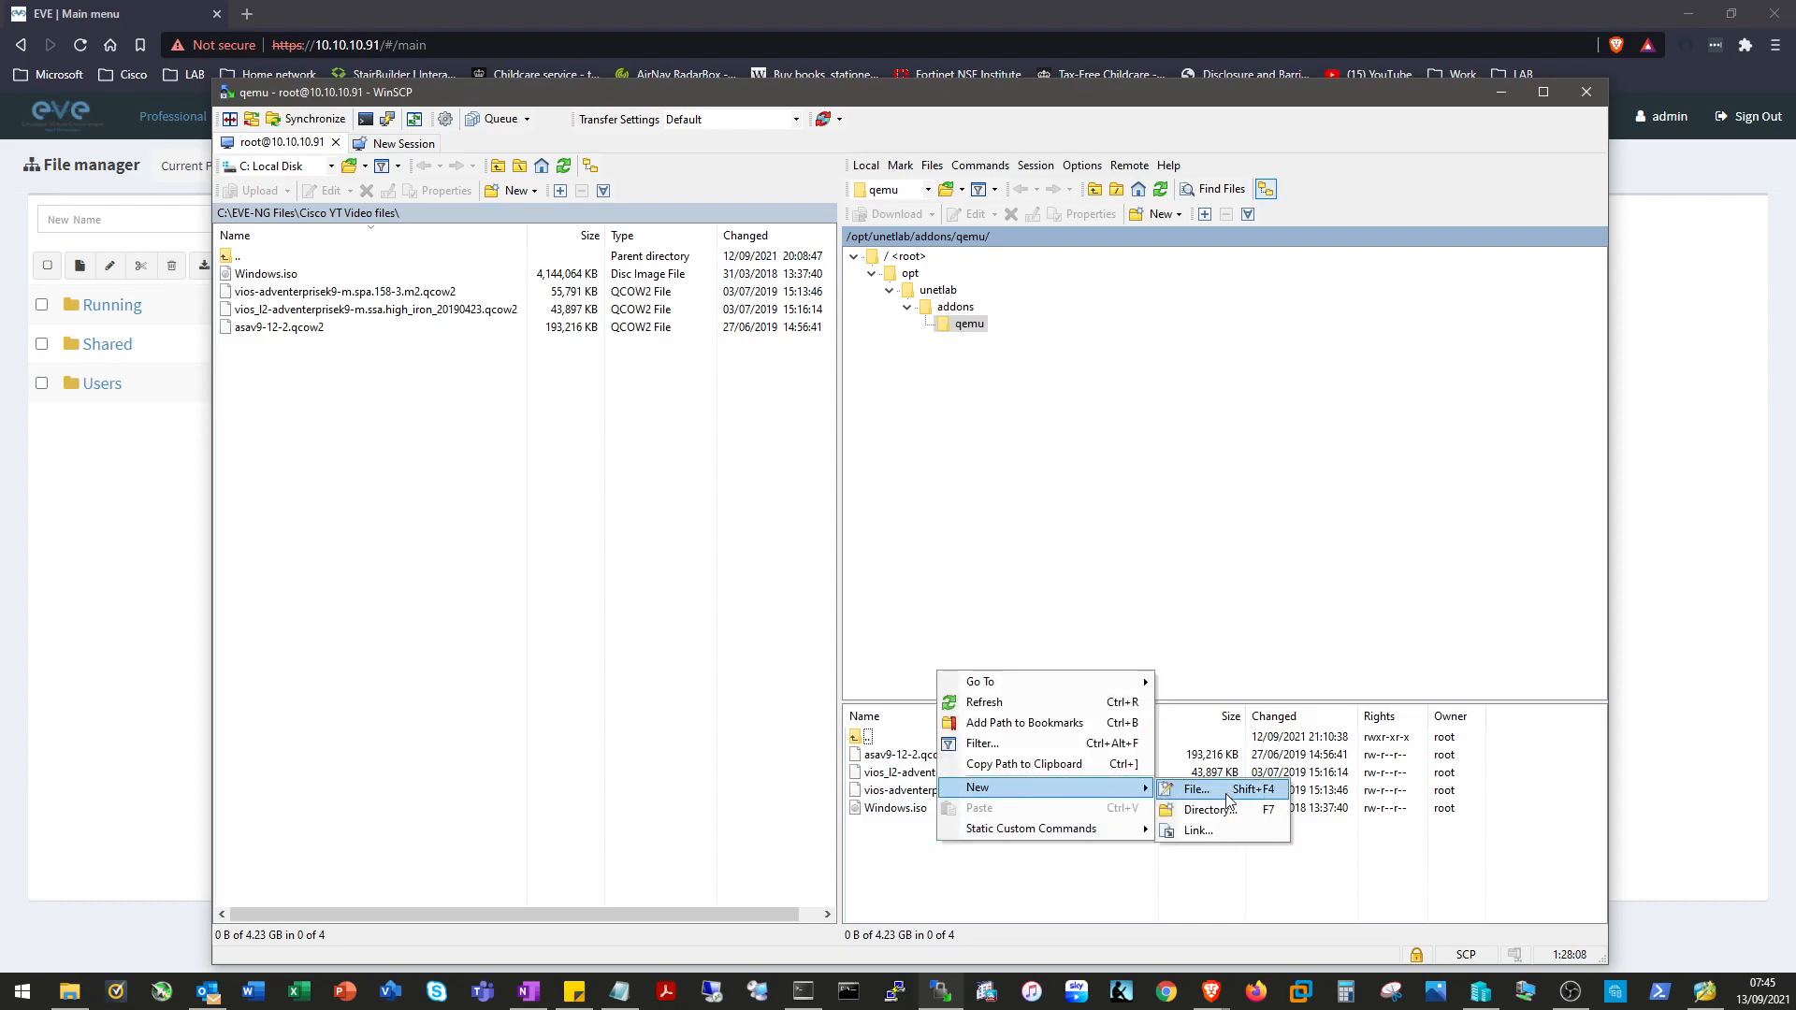
left_click(1217, 810)
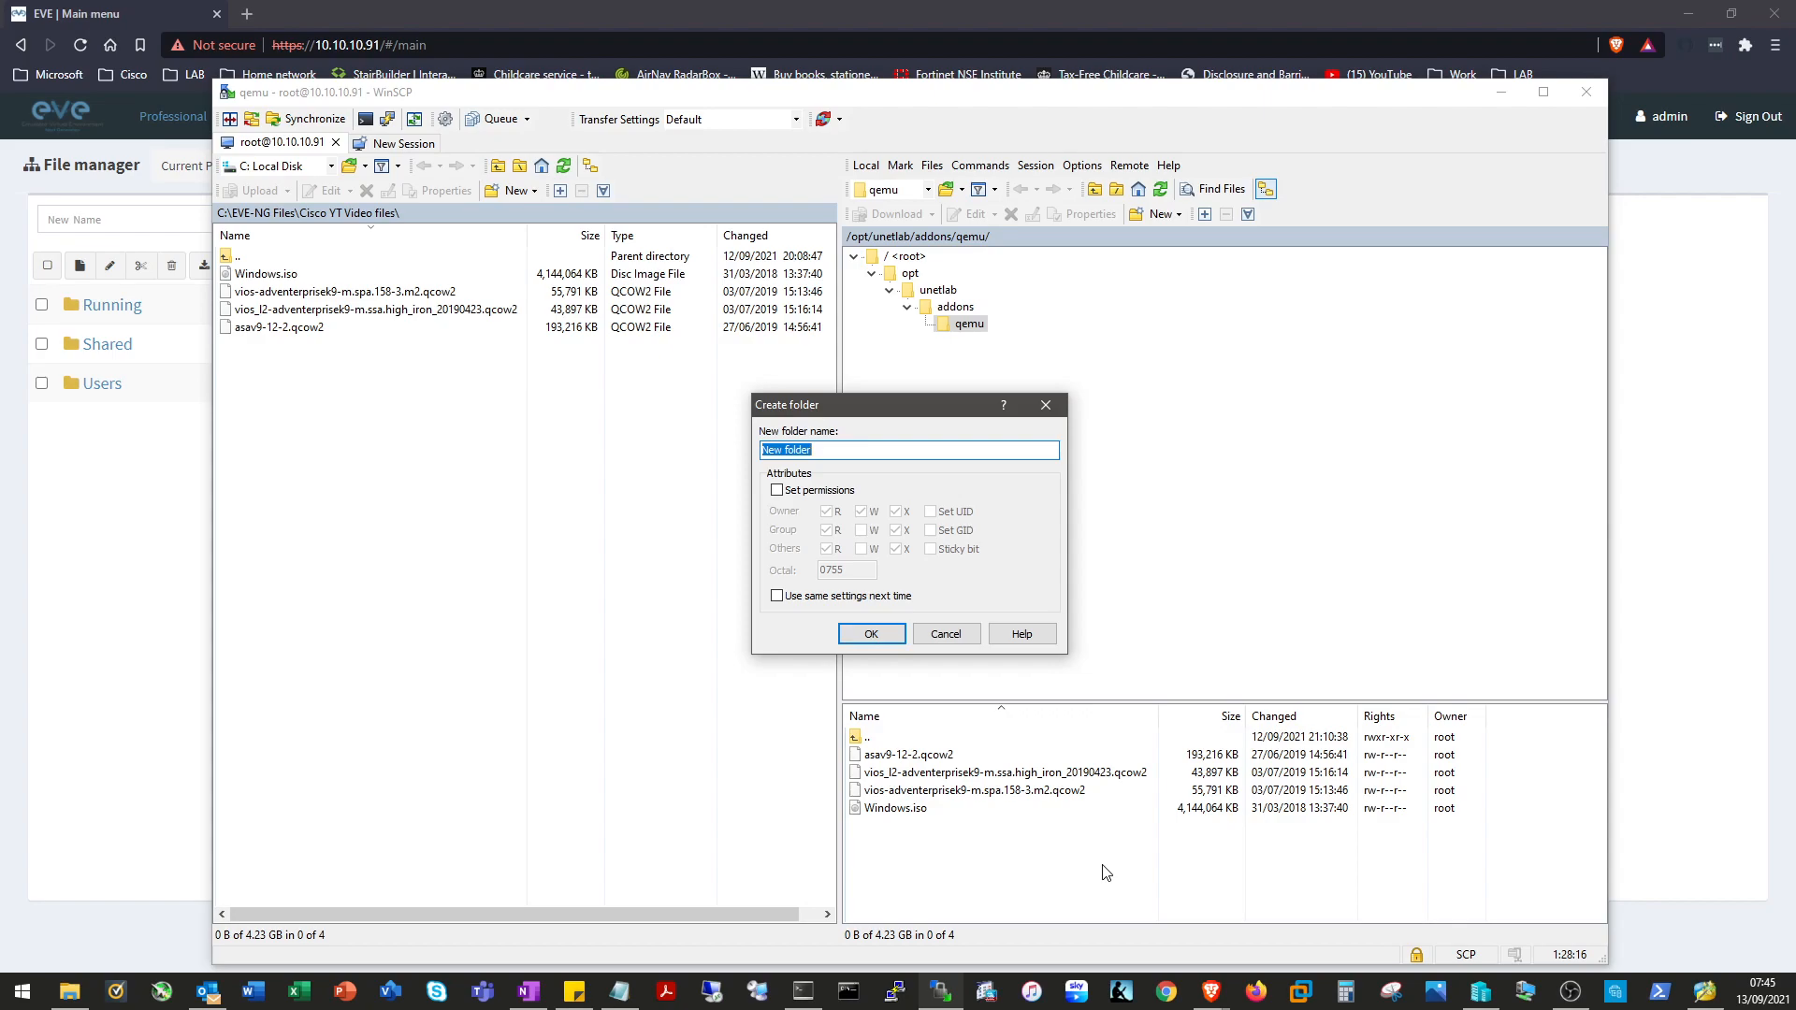
type("asav-9.12.2")
left_click(871, 633)
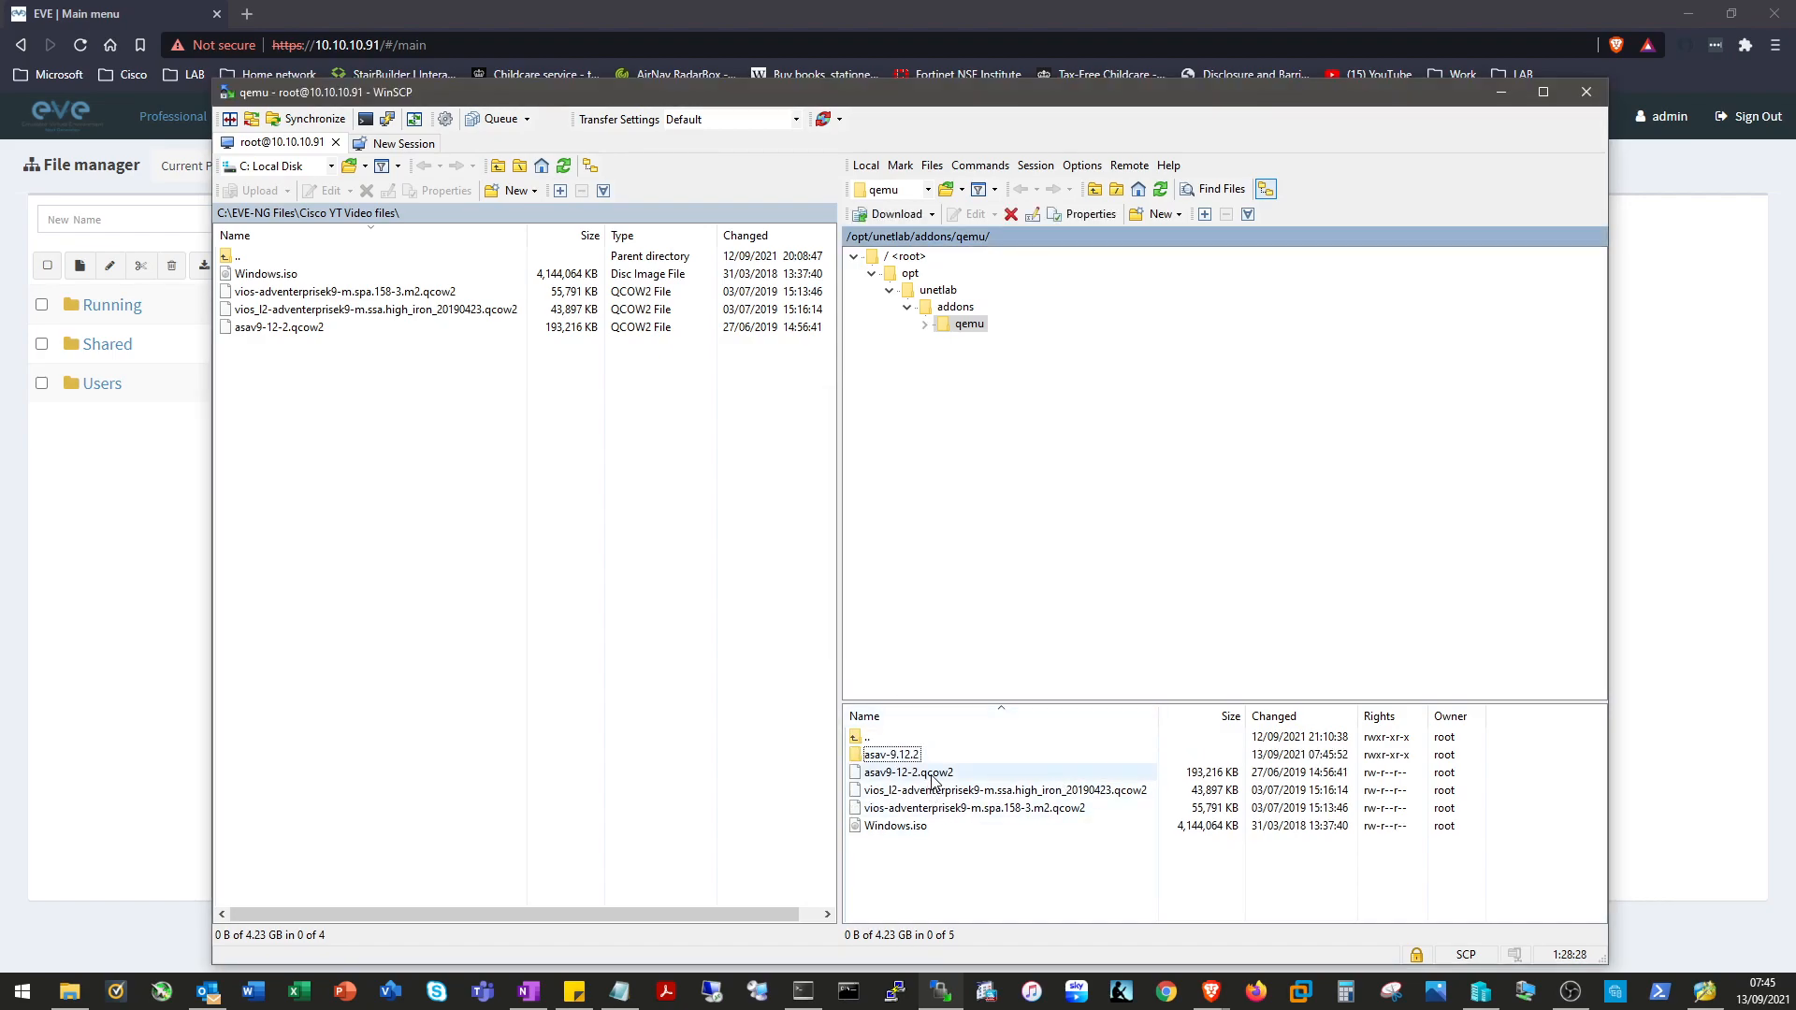
Rename asav9-12-2.qcow2 to virtioa.qcow2 and move it into asav-9.12.2.
right_click(933, 780)
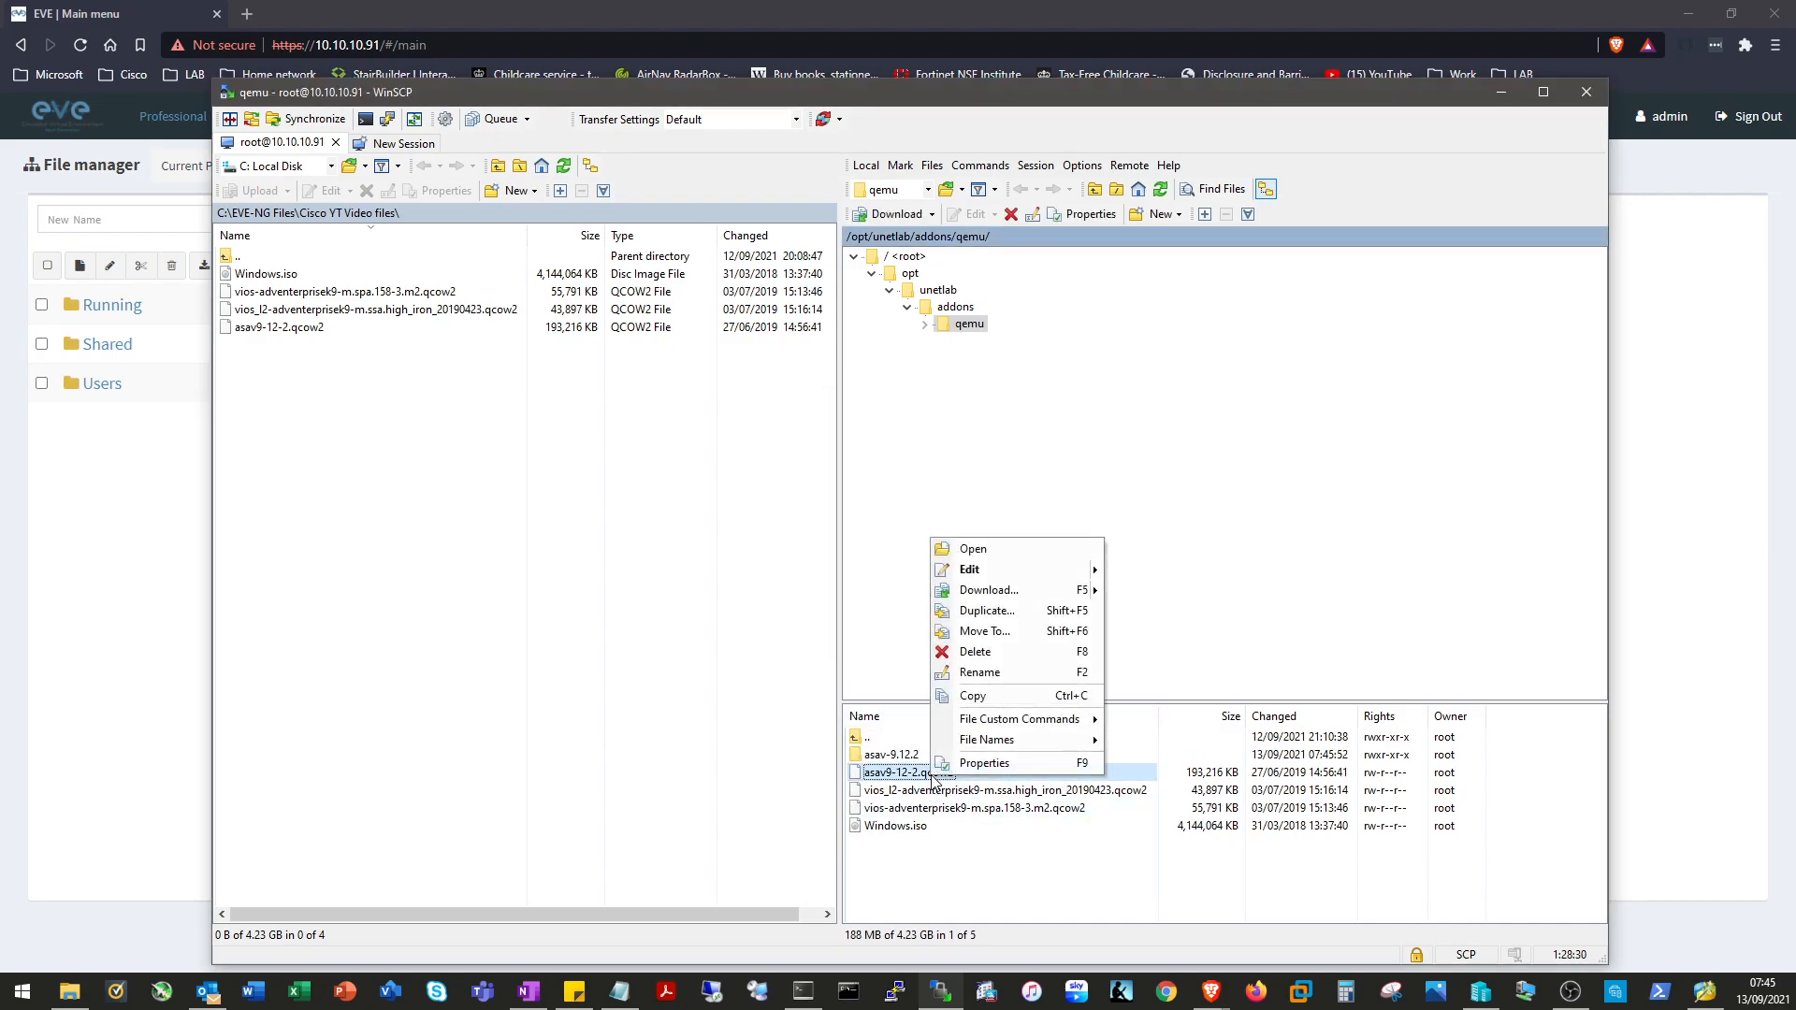
left_click(1029, 672)
type("virtio")
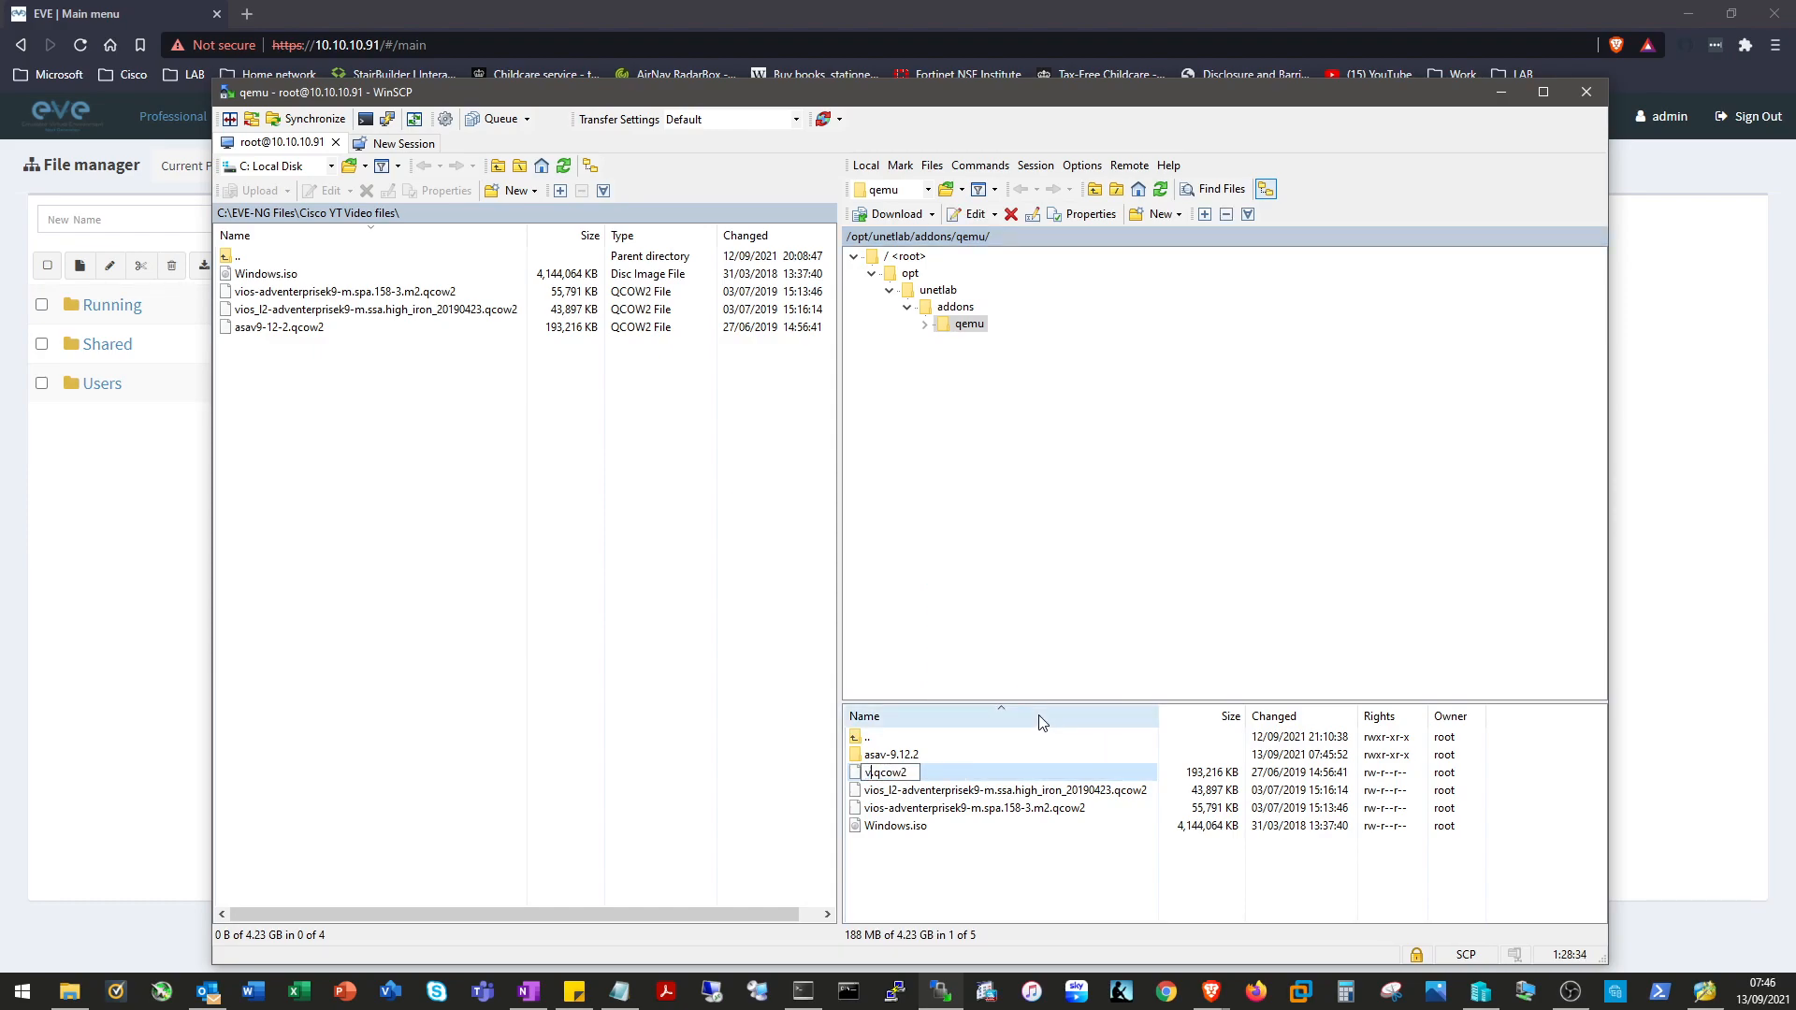
type("a")
left_click(985, 864)
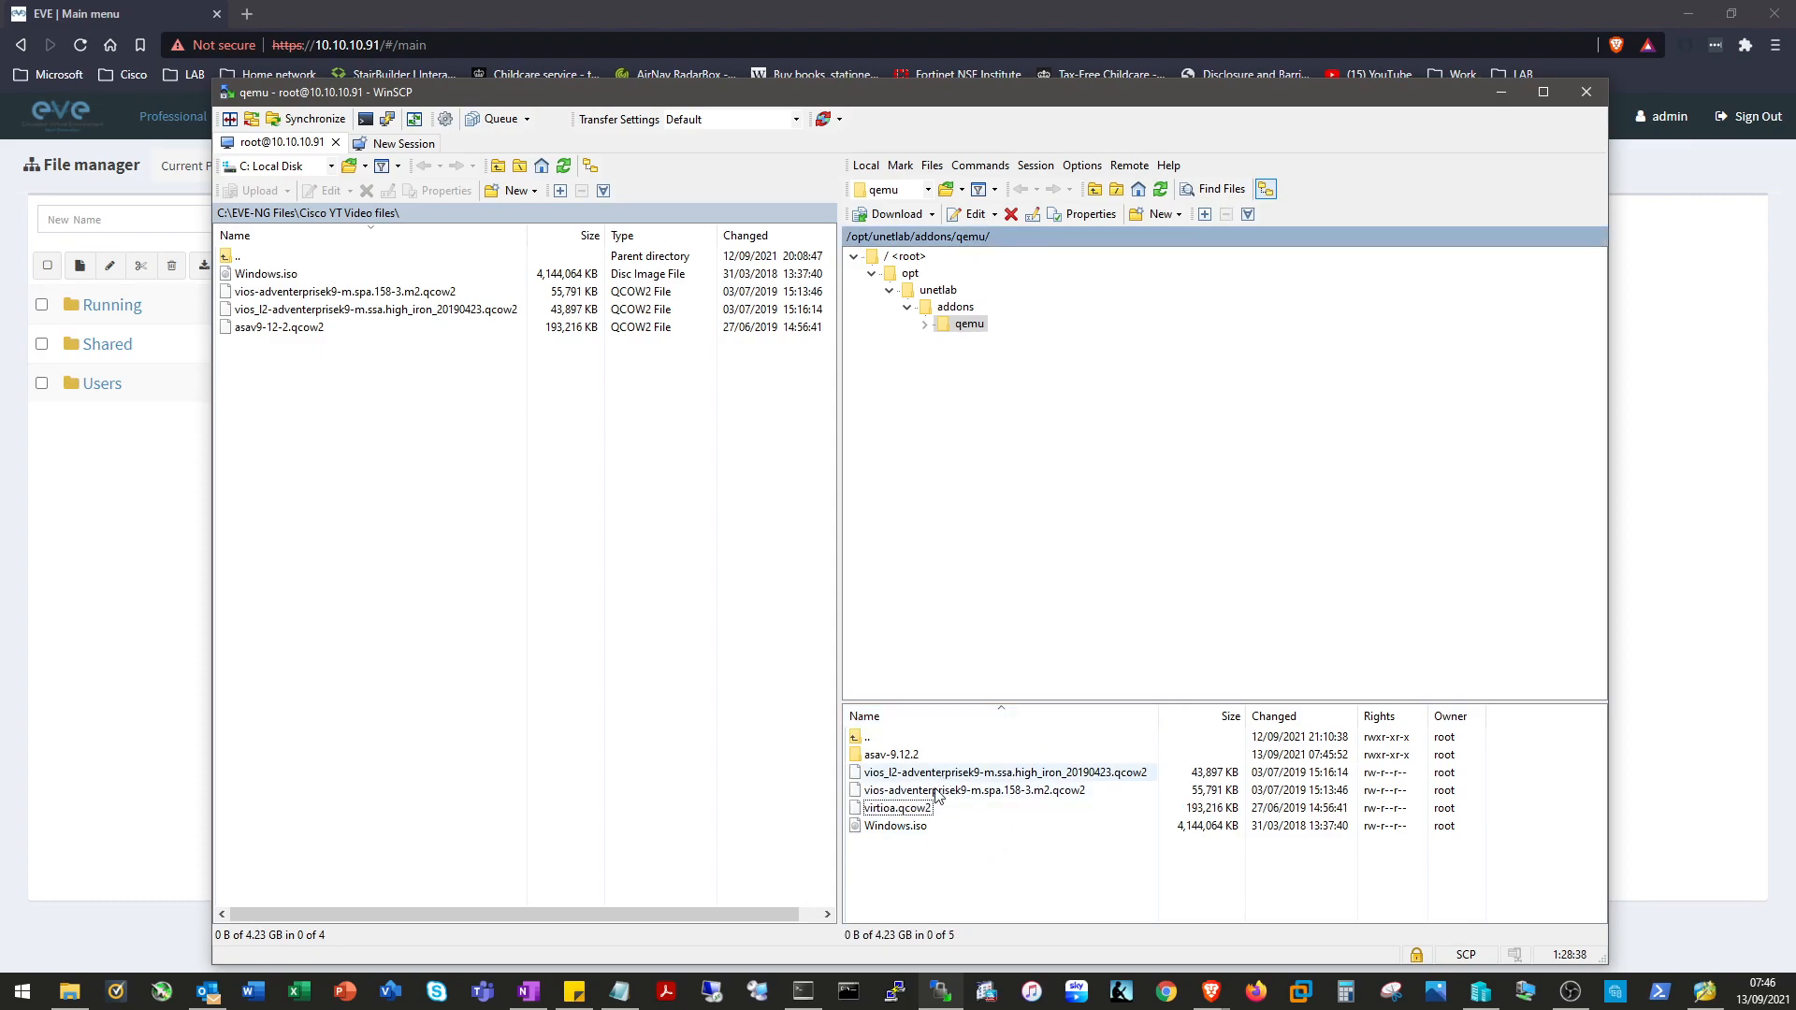
mouse_move(903, 810)
left_mouse_down()
mouse_move(879, 754)
mouse_move(891, 777)
left_mouse_up()
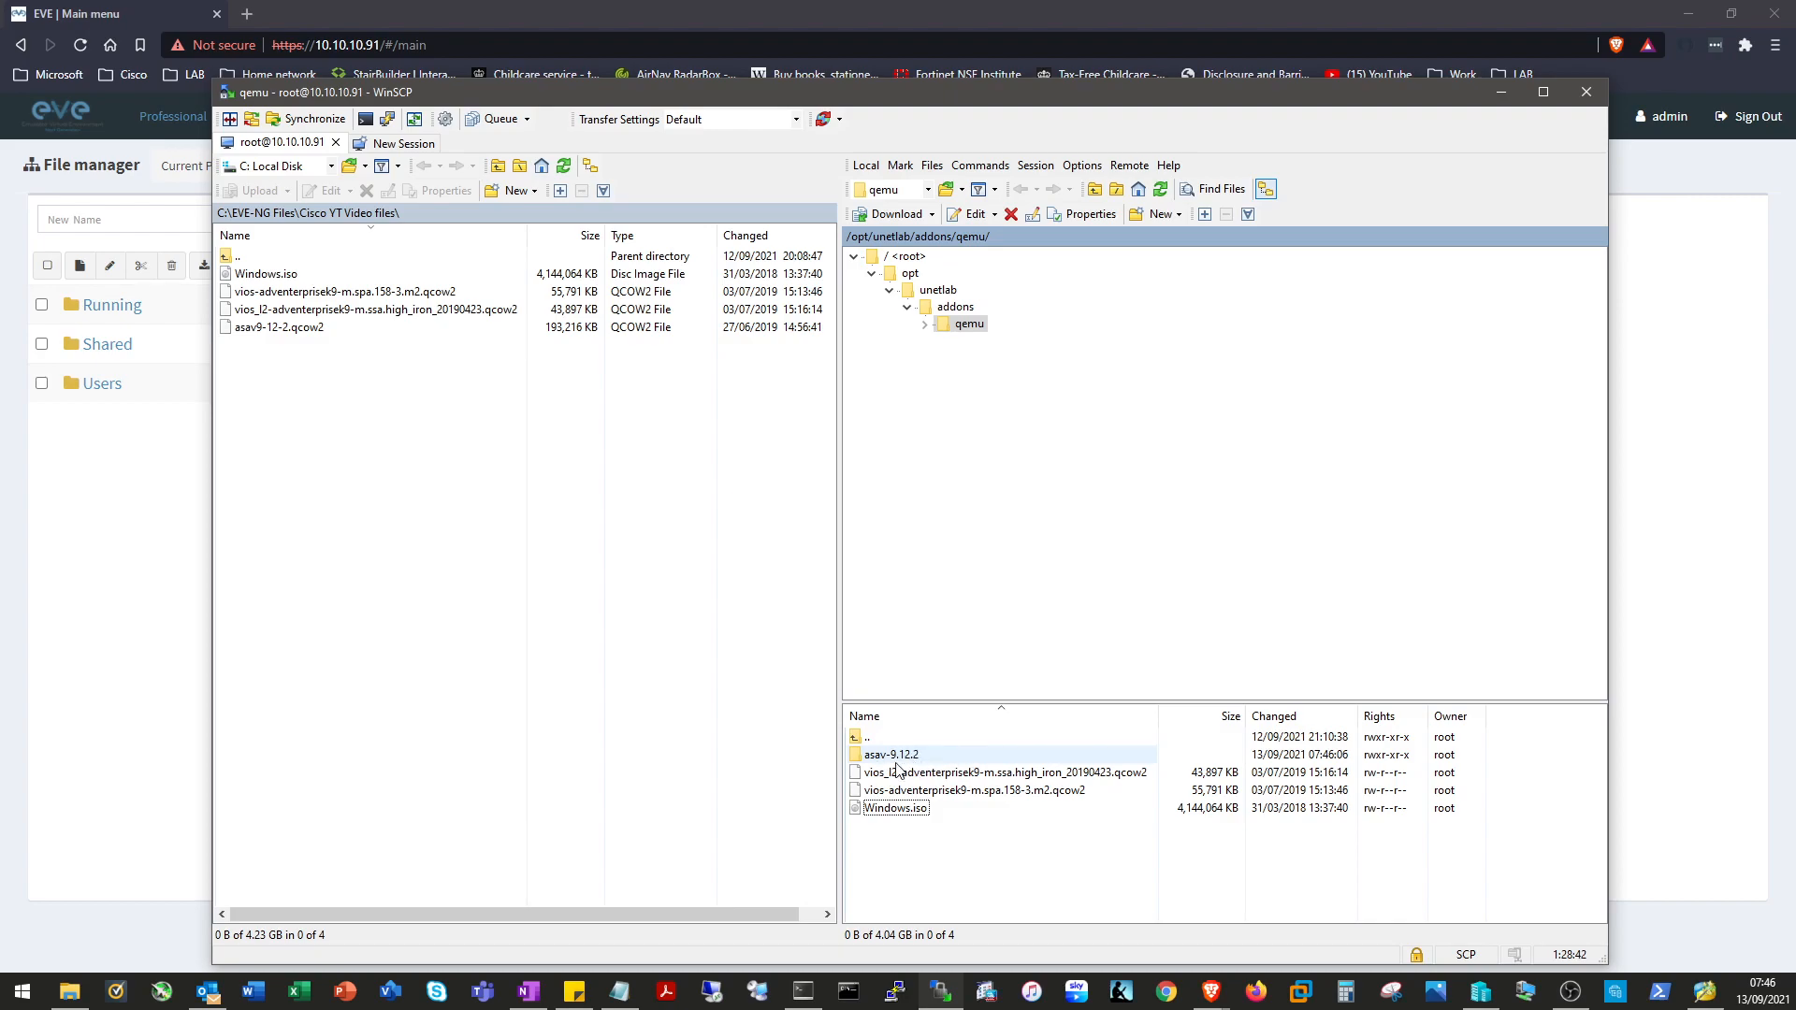
Create a new folder named vios-15.8.3 in the remote qemu directory.
right_click(936, 852)
mouse_move(1034, 791)
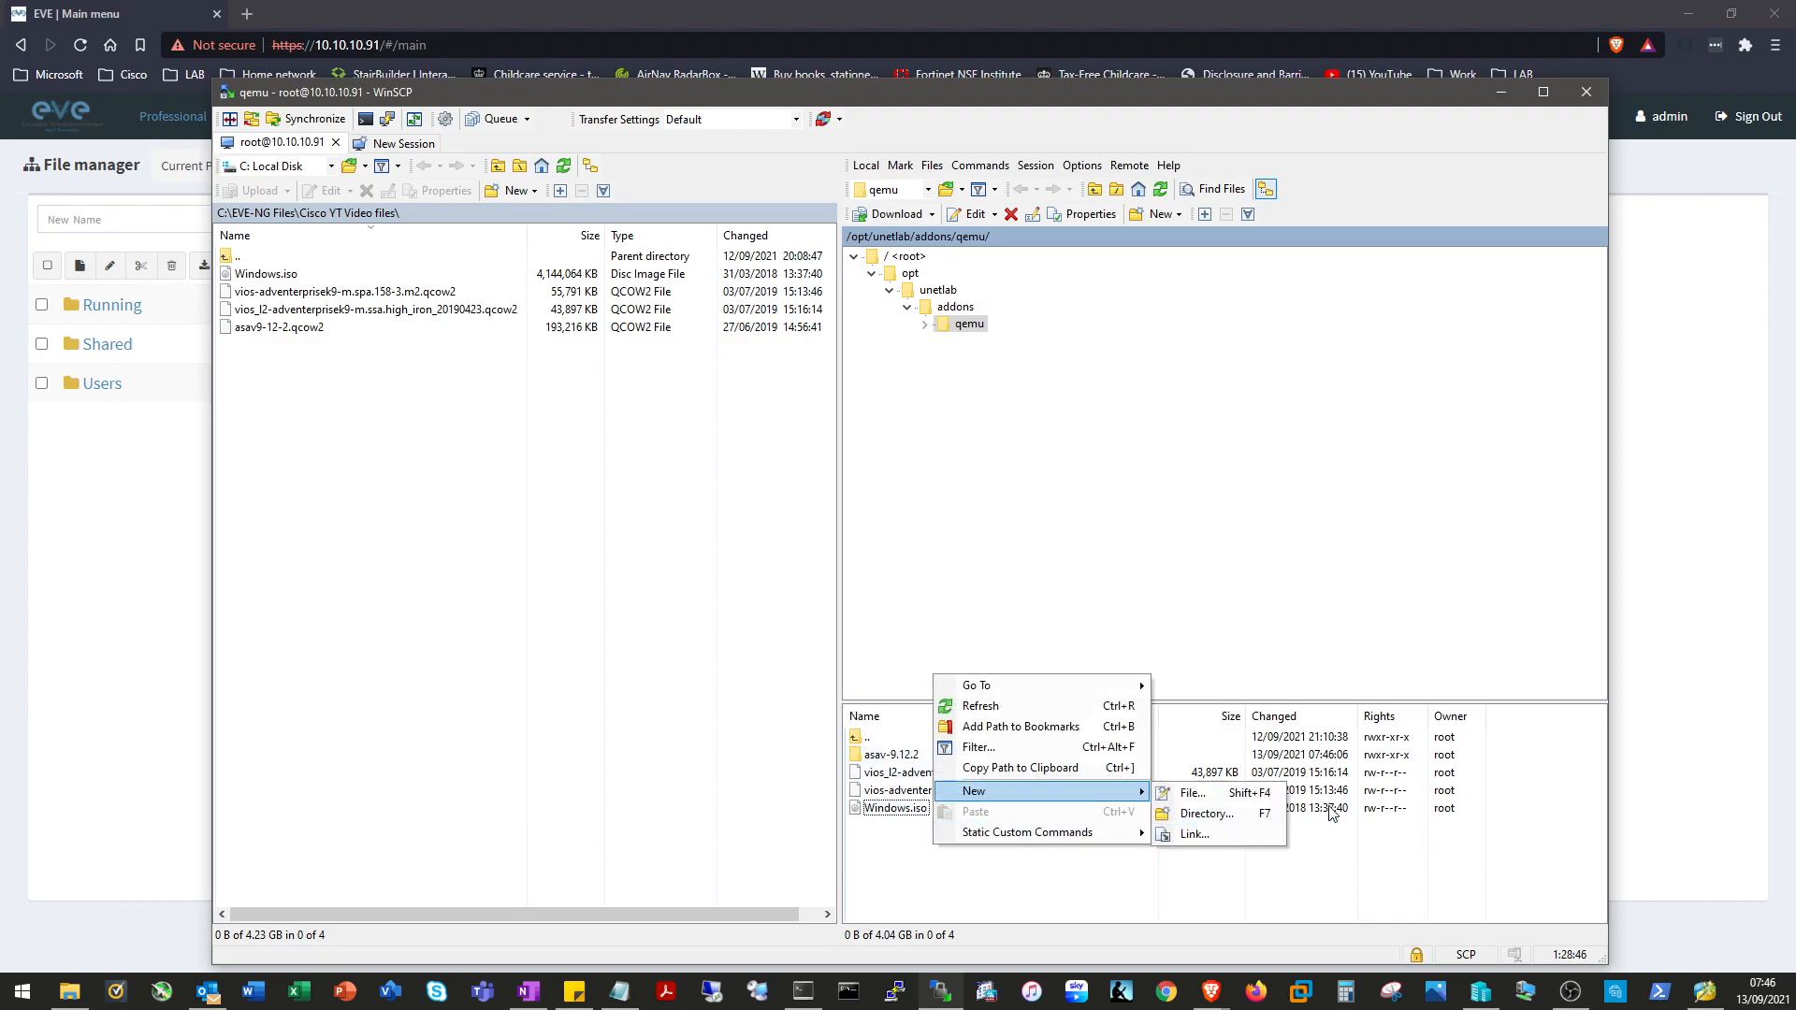
left_click(1206, 814)
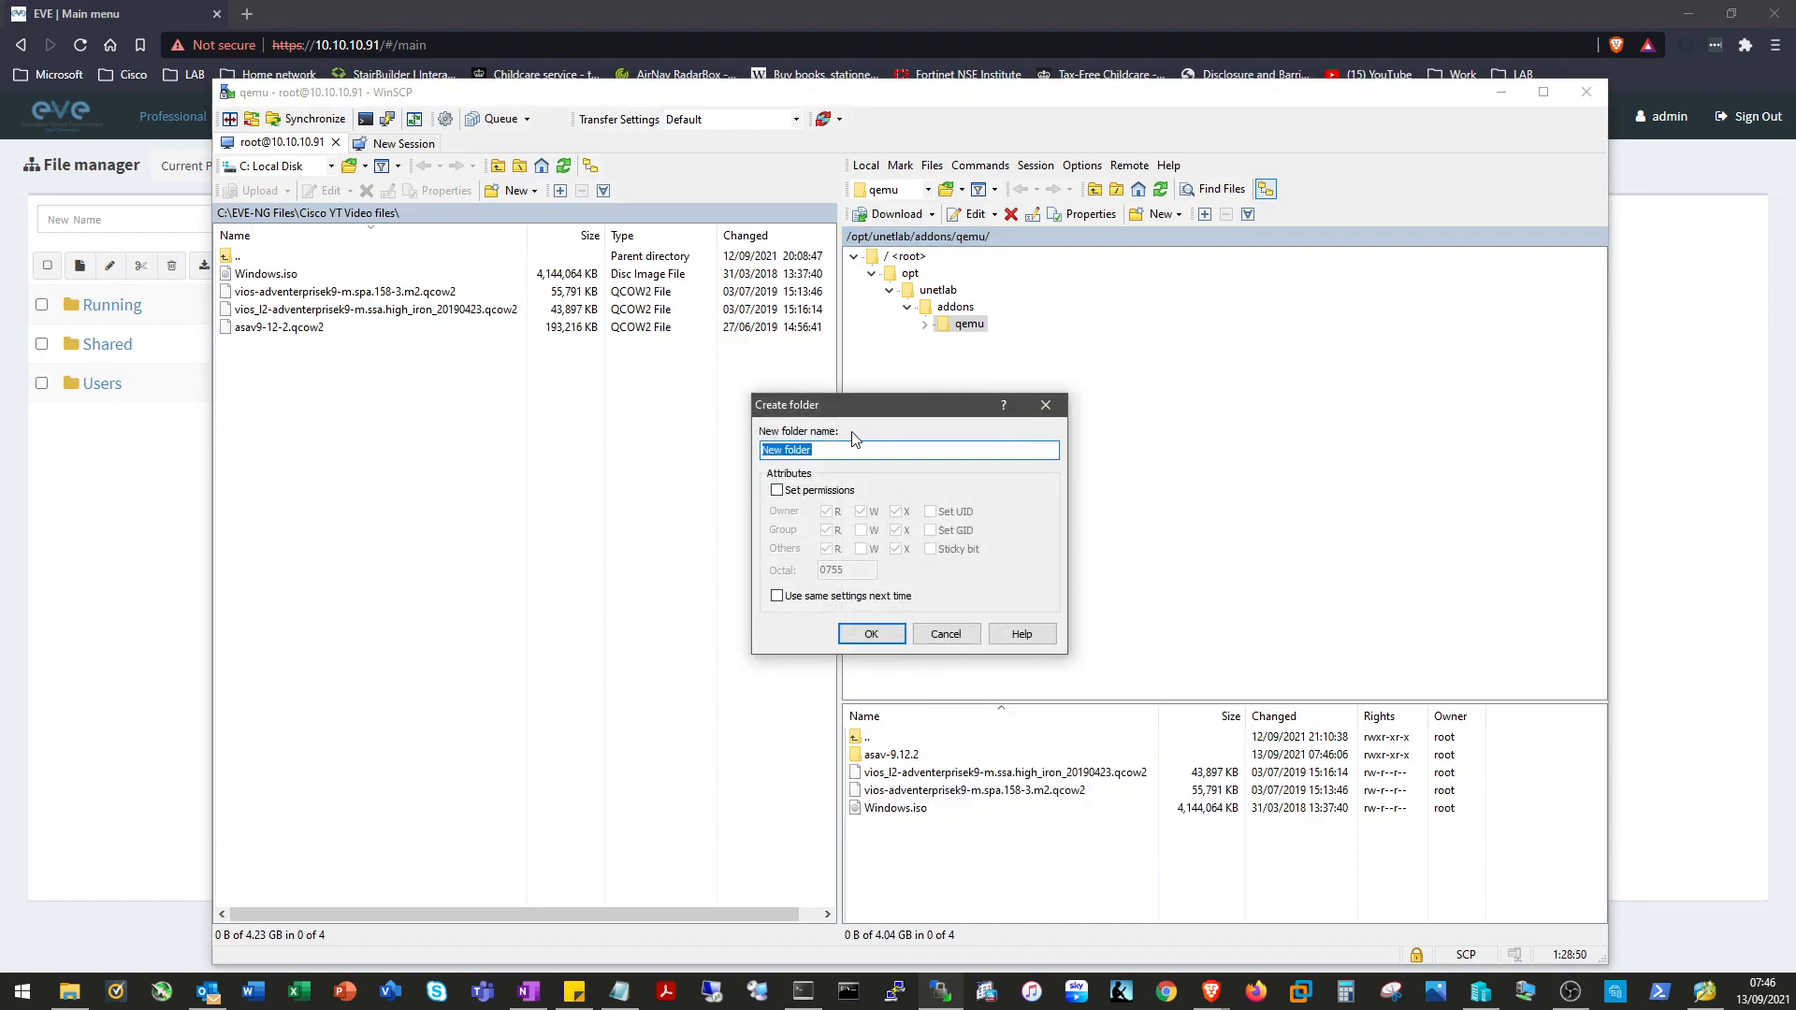
type("vios-15.8.3")
left_click(871, 634)
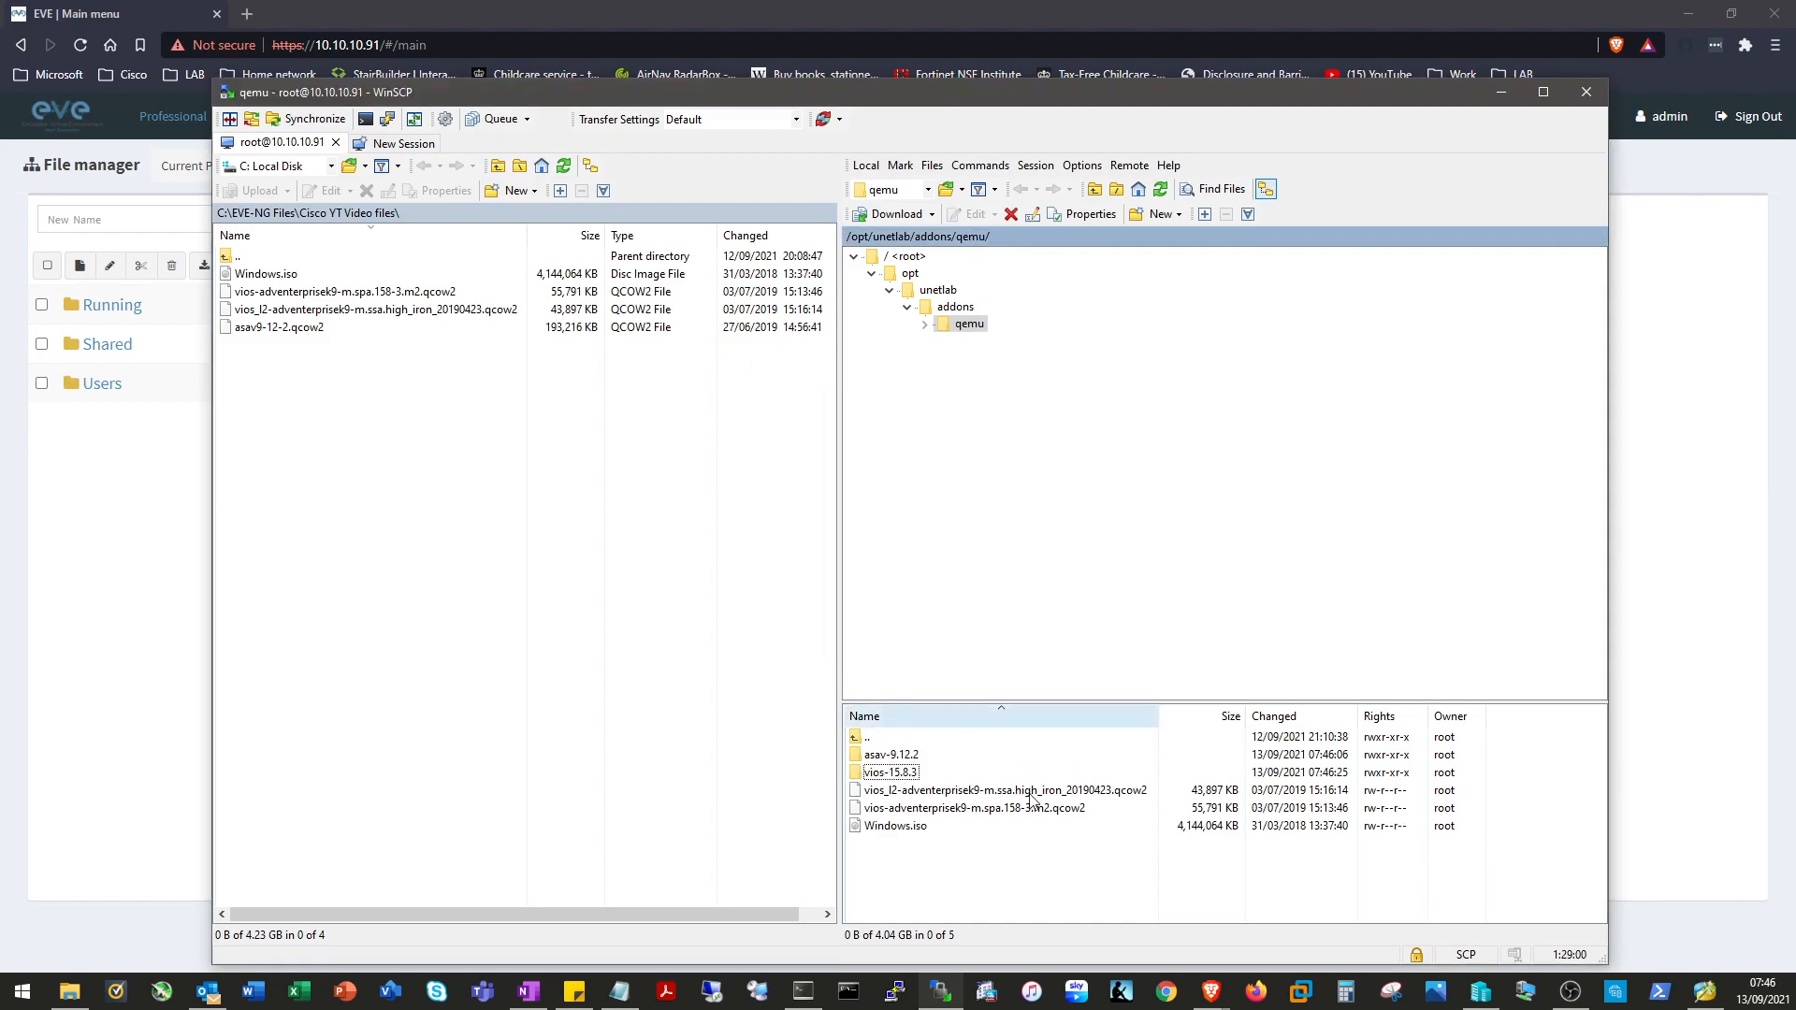
Rename the vios-adventerprisek9 image to virtioa.qcow2 and move it into vios-15.8.3.
left_click(1010, 811)
right_click(1011, 810)
left_click(1103, 706)
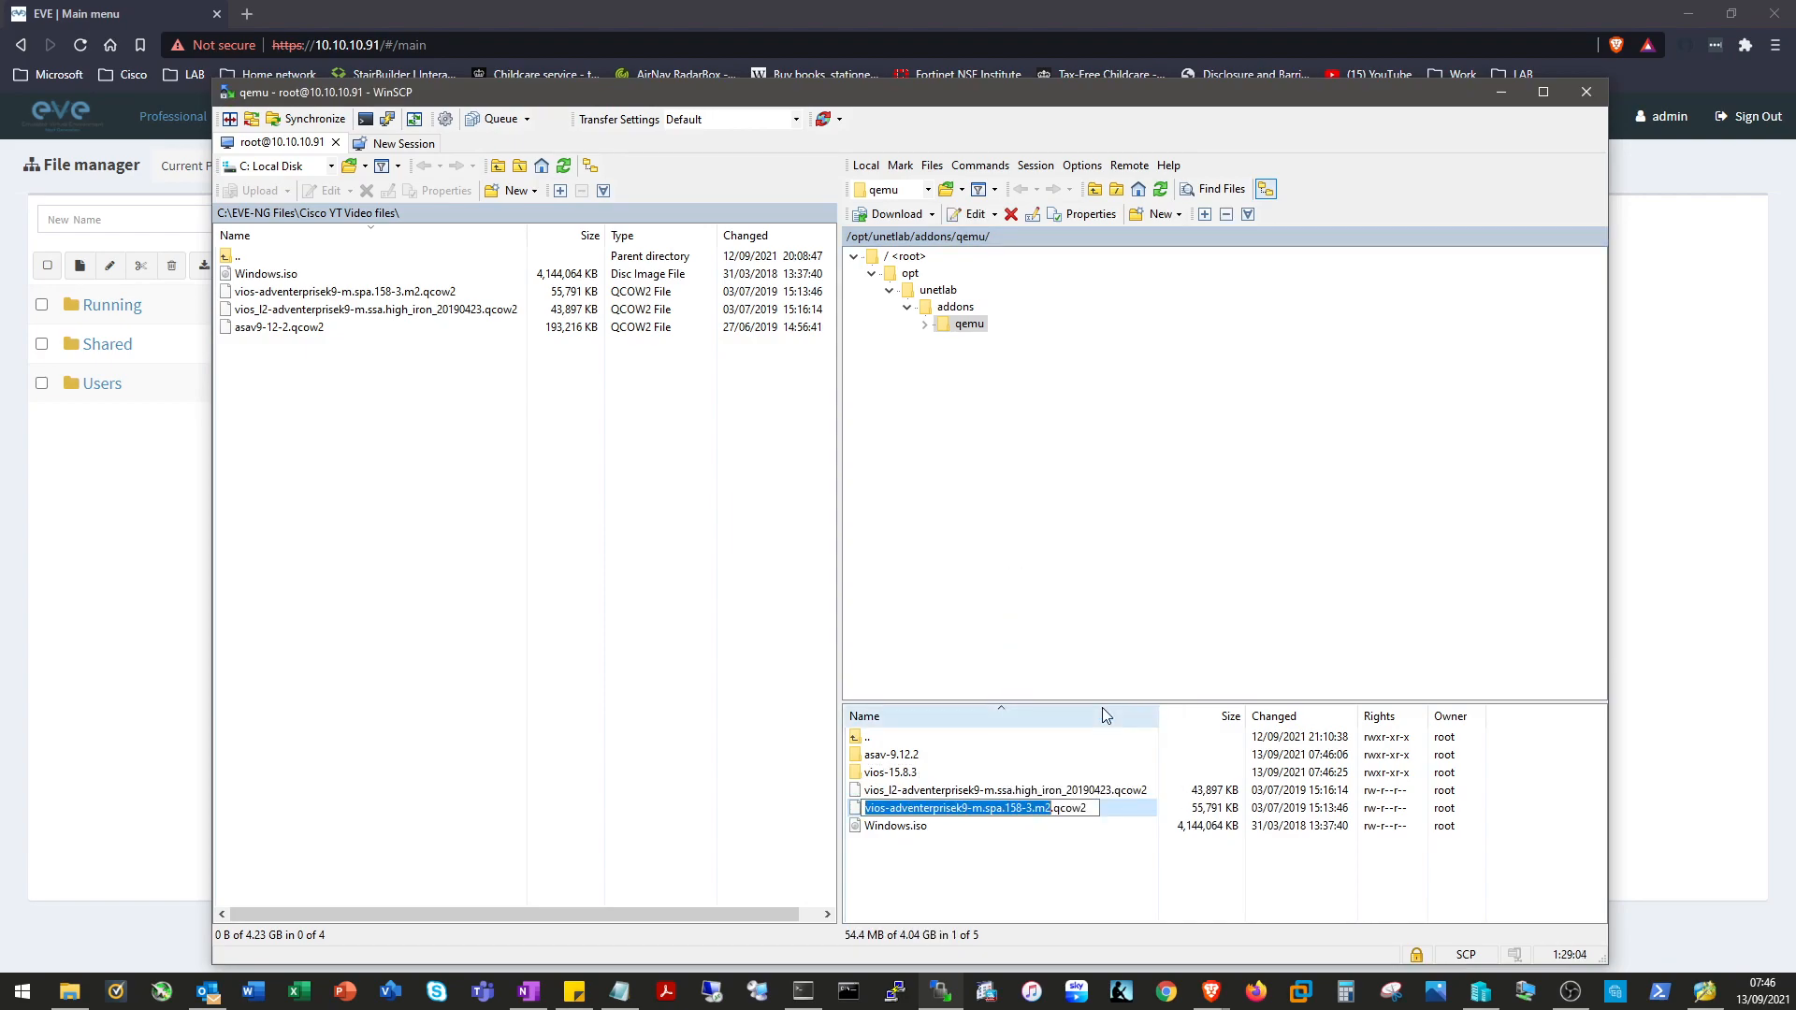
type("virtioa")
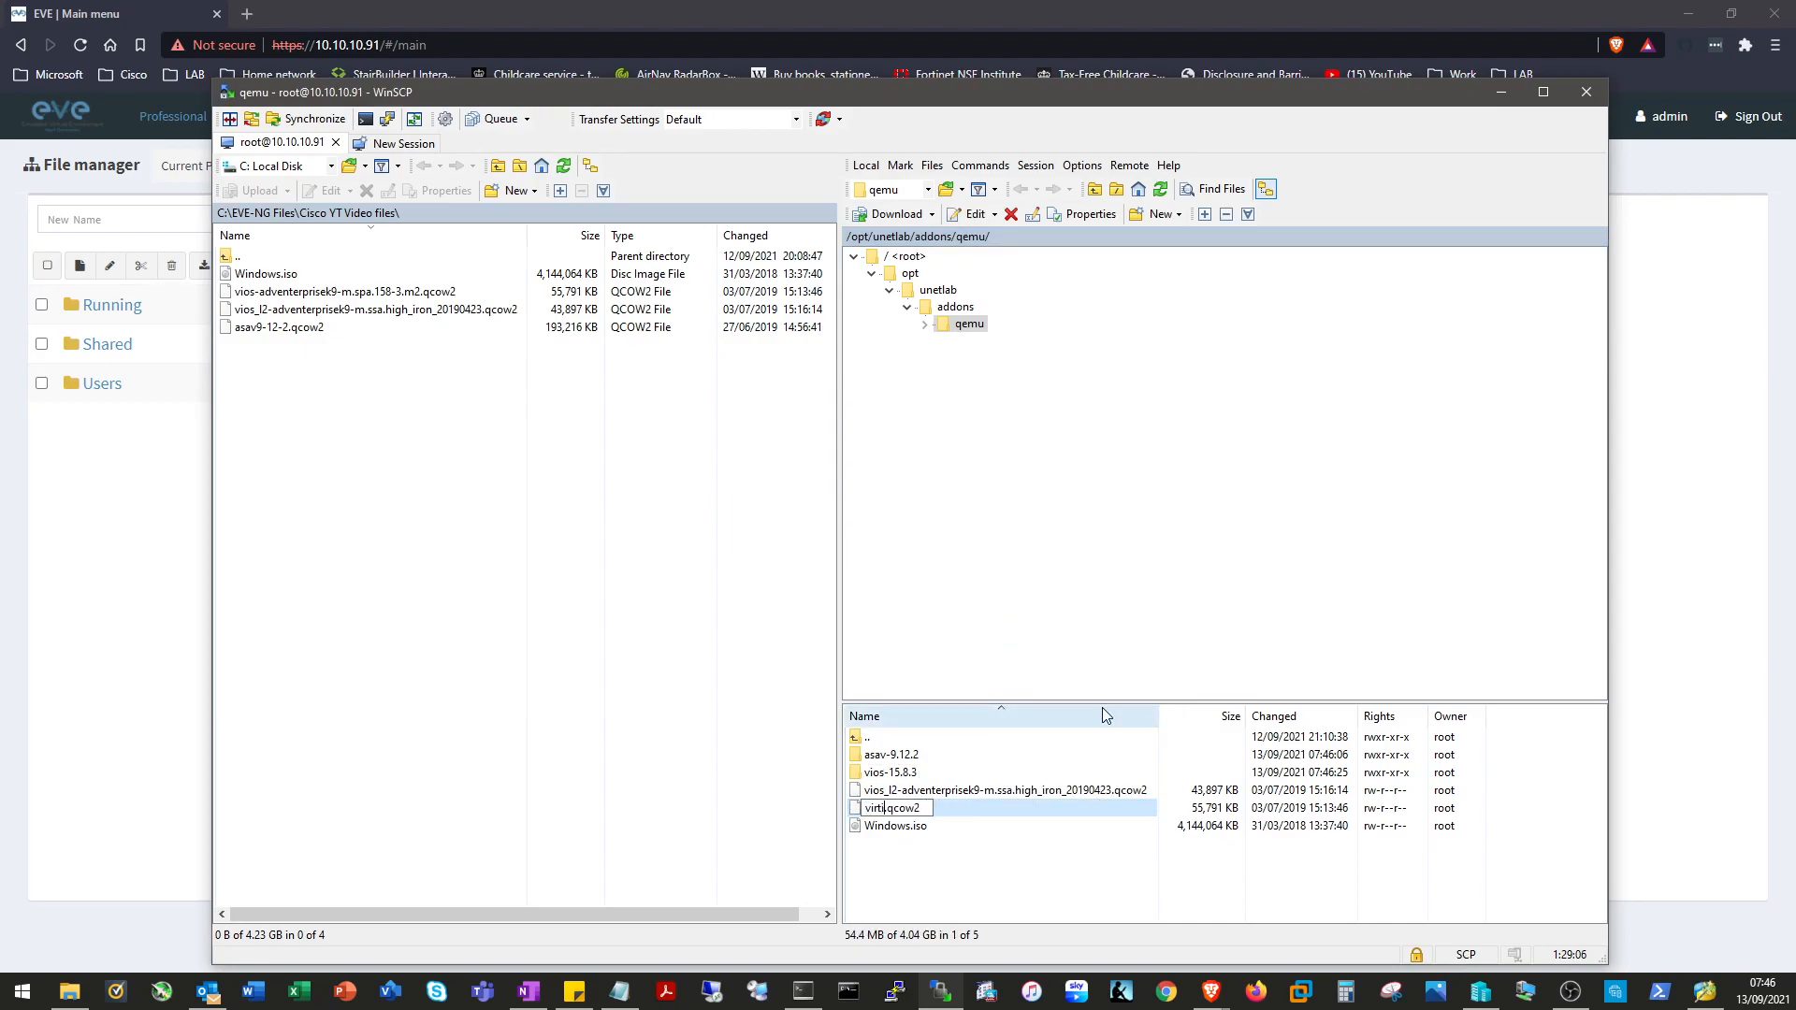
left_click(982, 888)
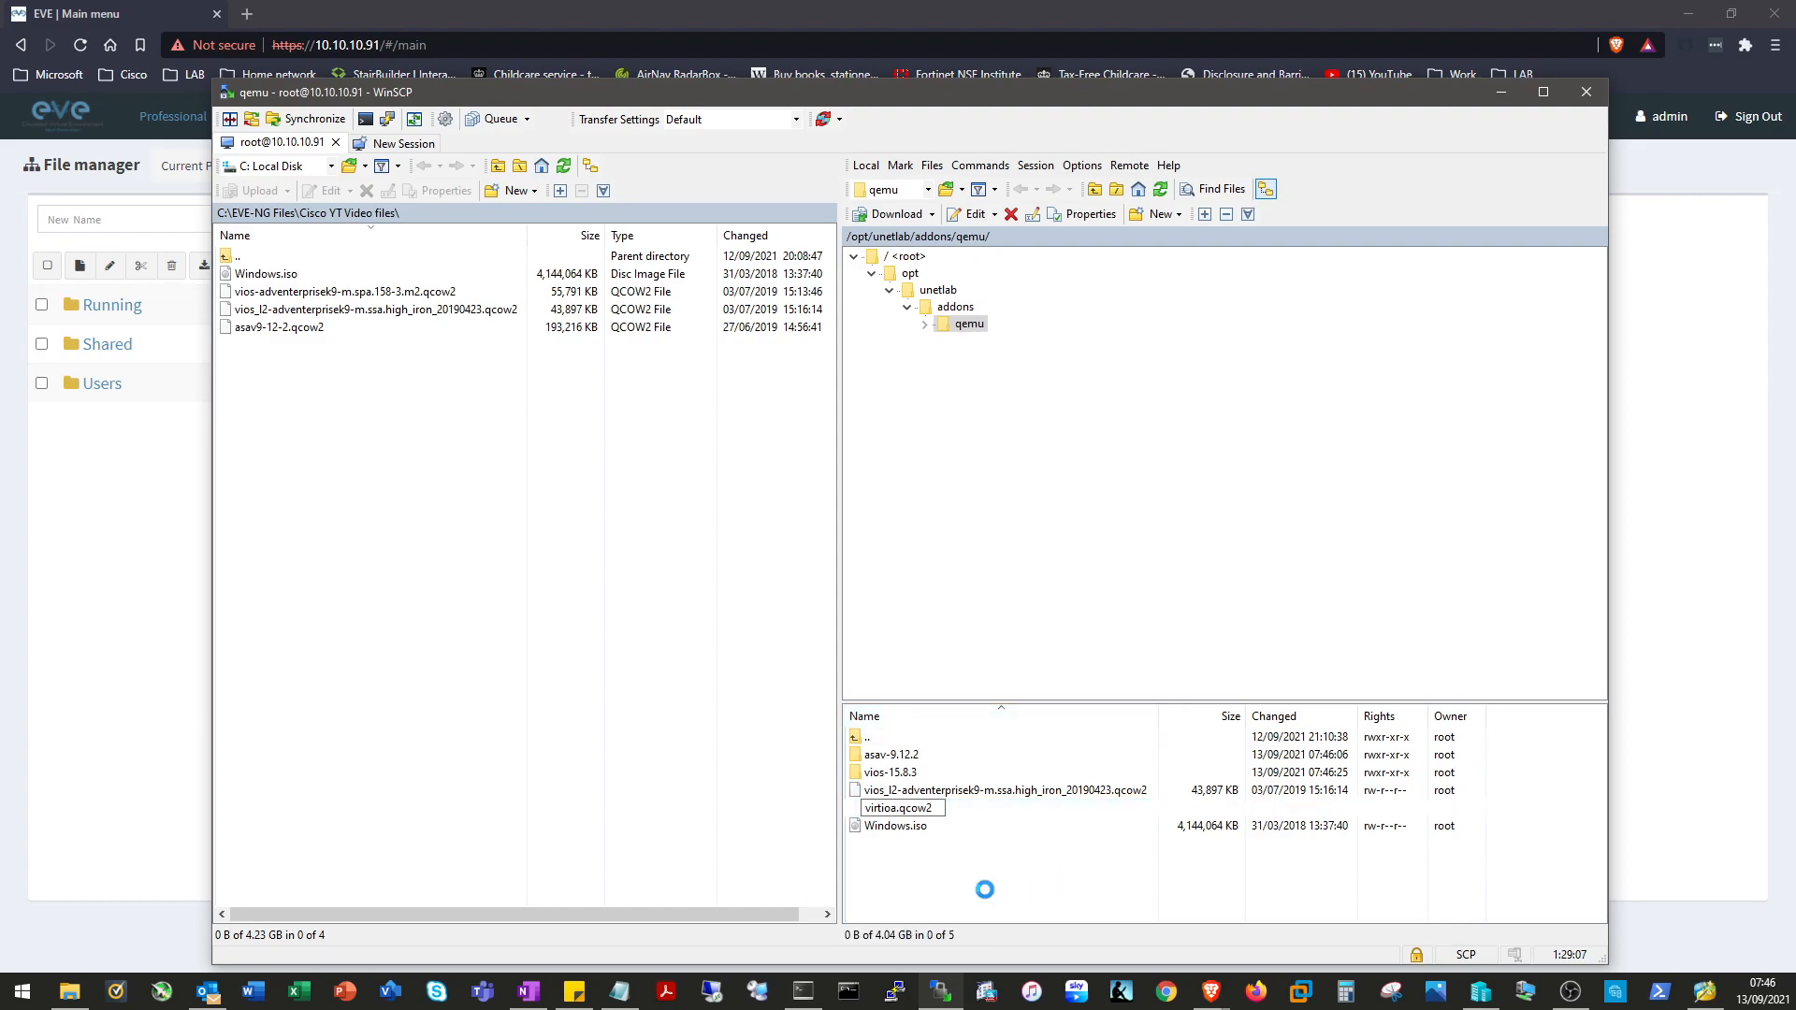
left_click(909, 816)
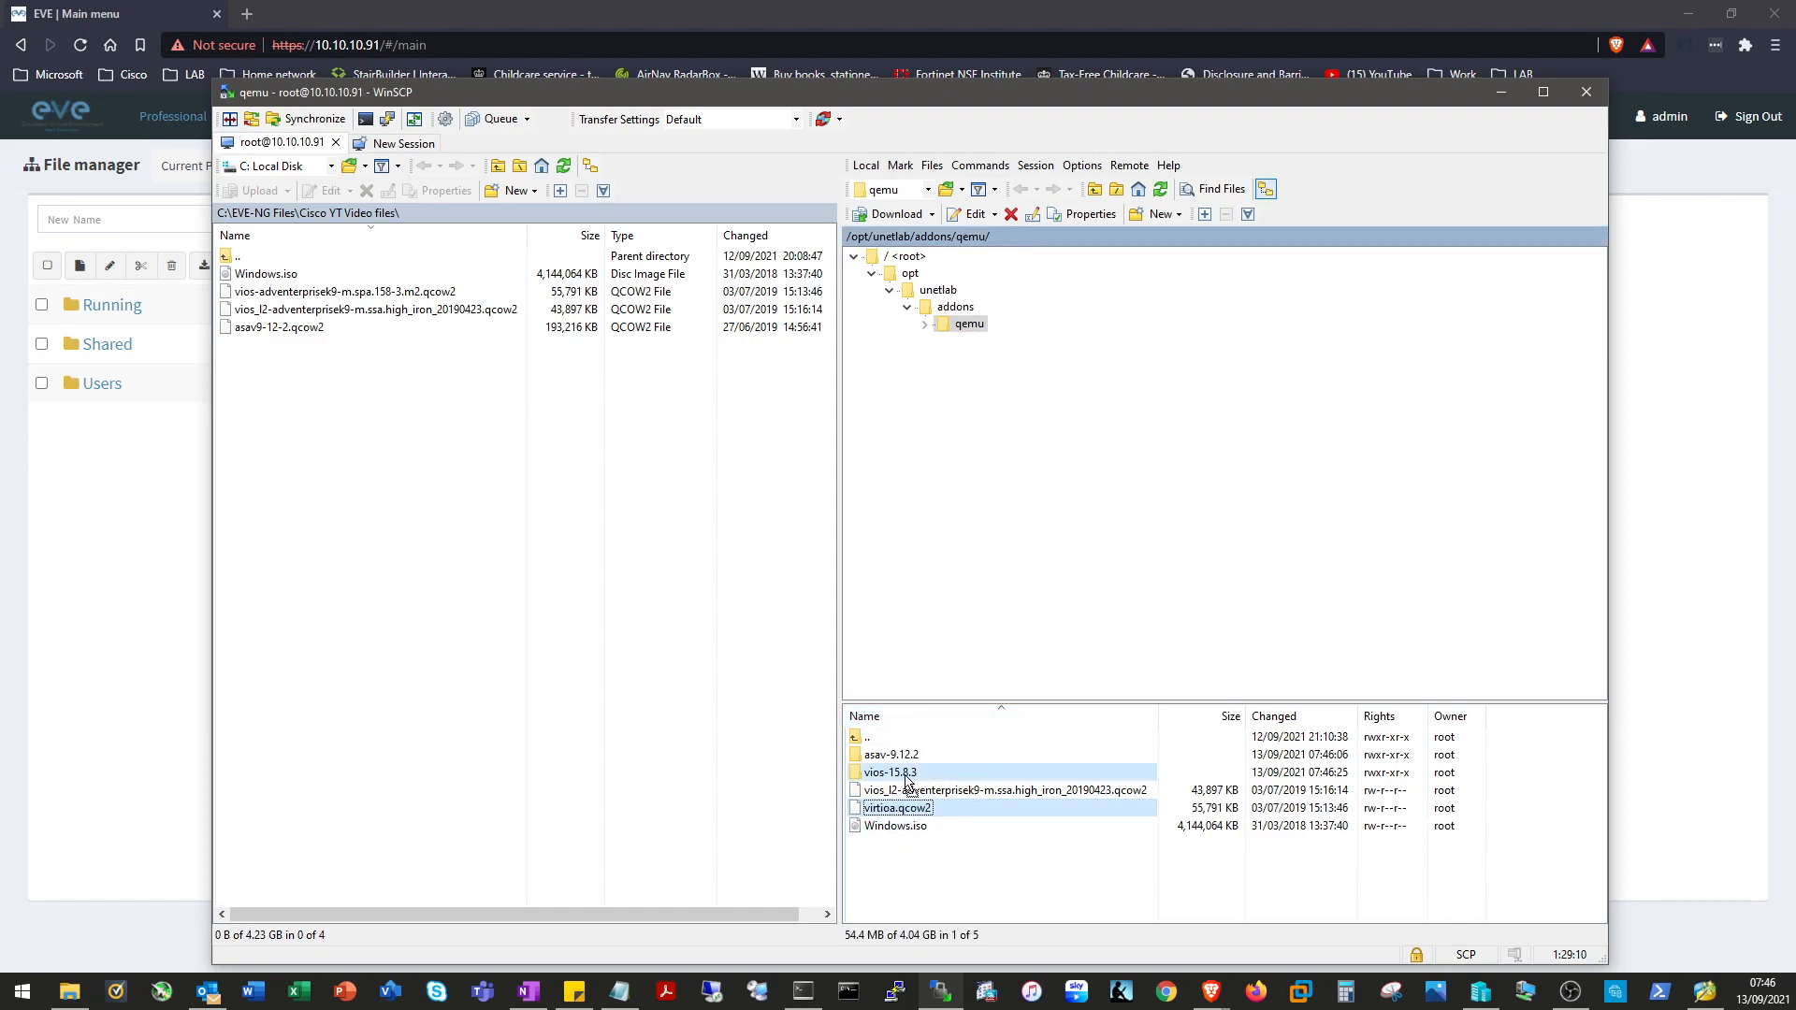
key("Delete")
Create a new folder named viosl2-switch in the remote qemu directory.
right_click(931, 853)
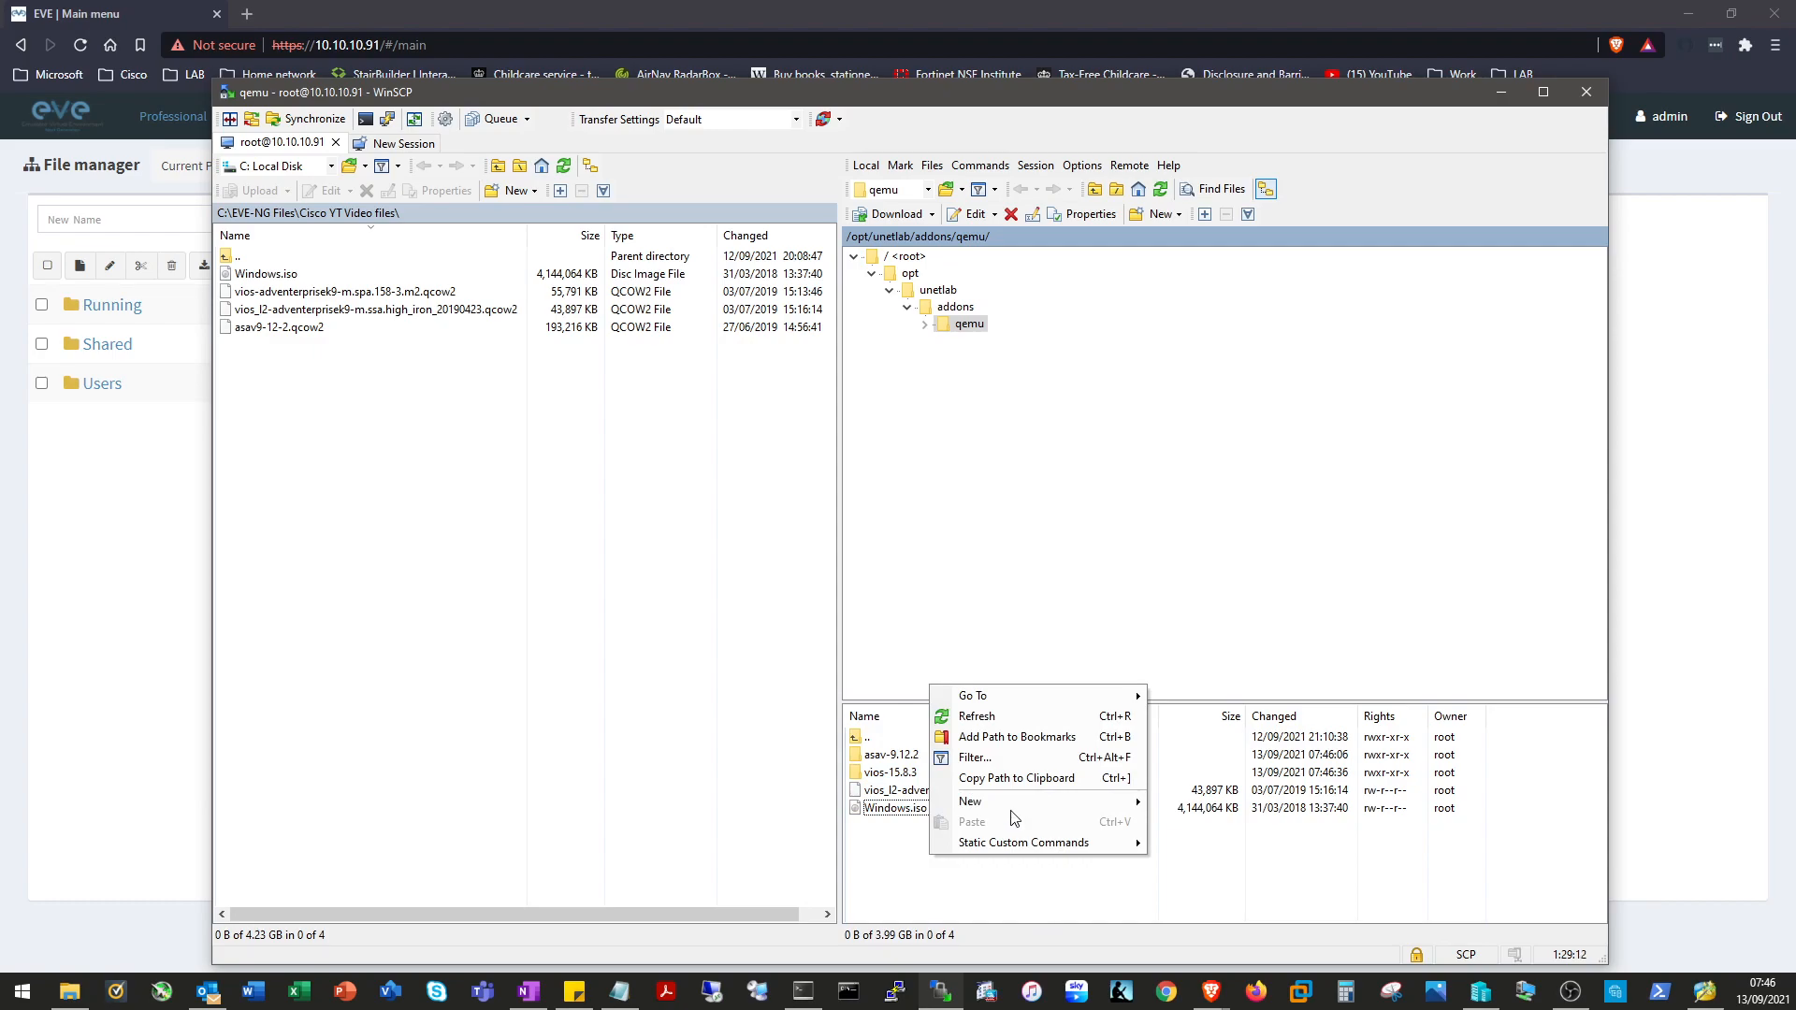
mouse_move(1038, 805)
left_click(1207, 825)
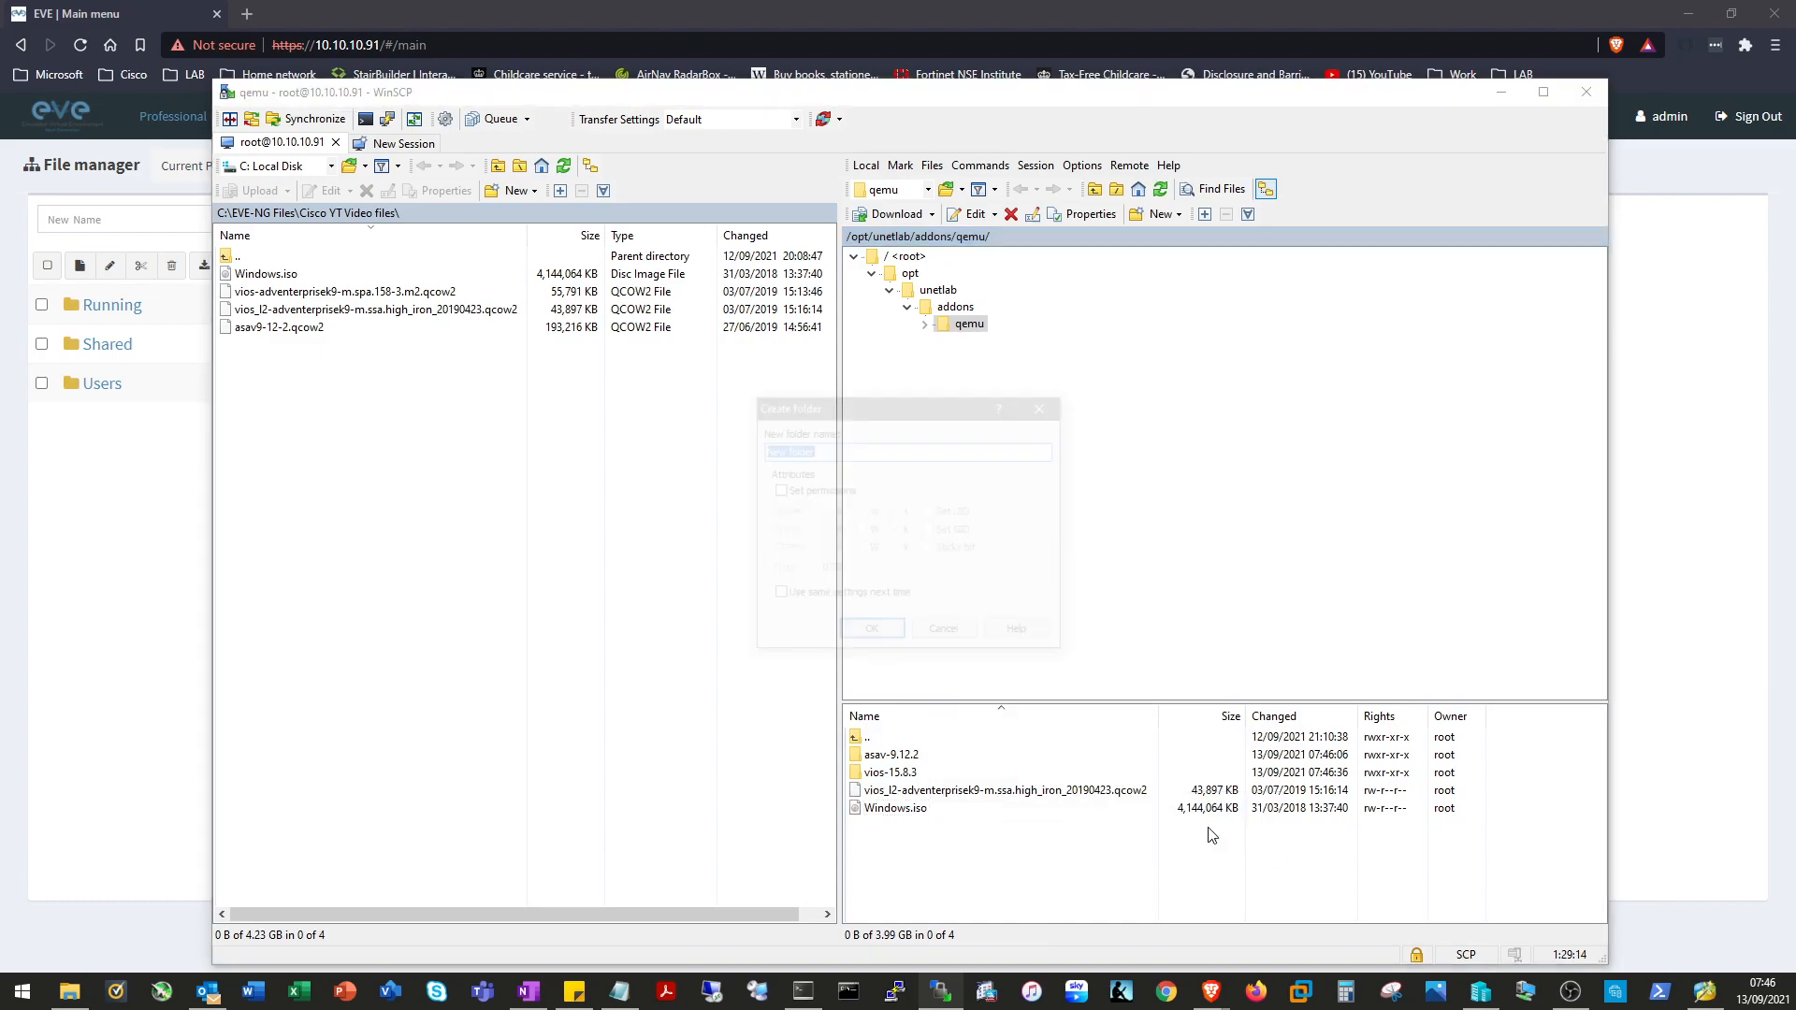
type("viosl2-switch")
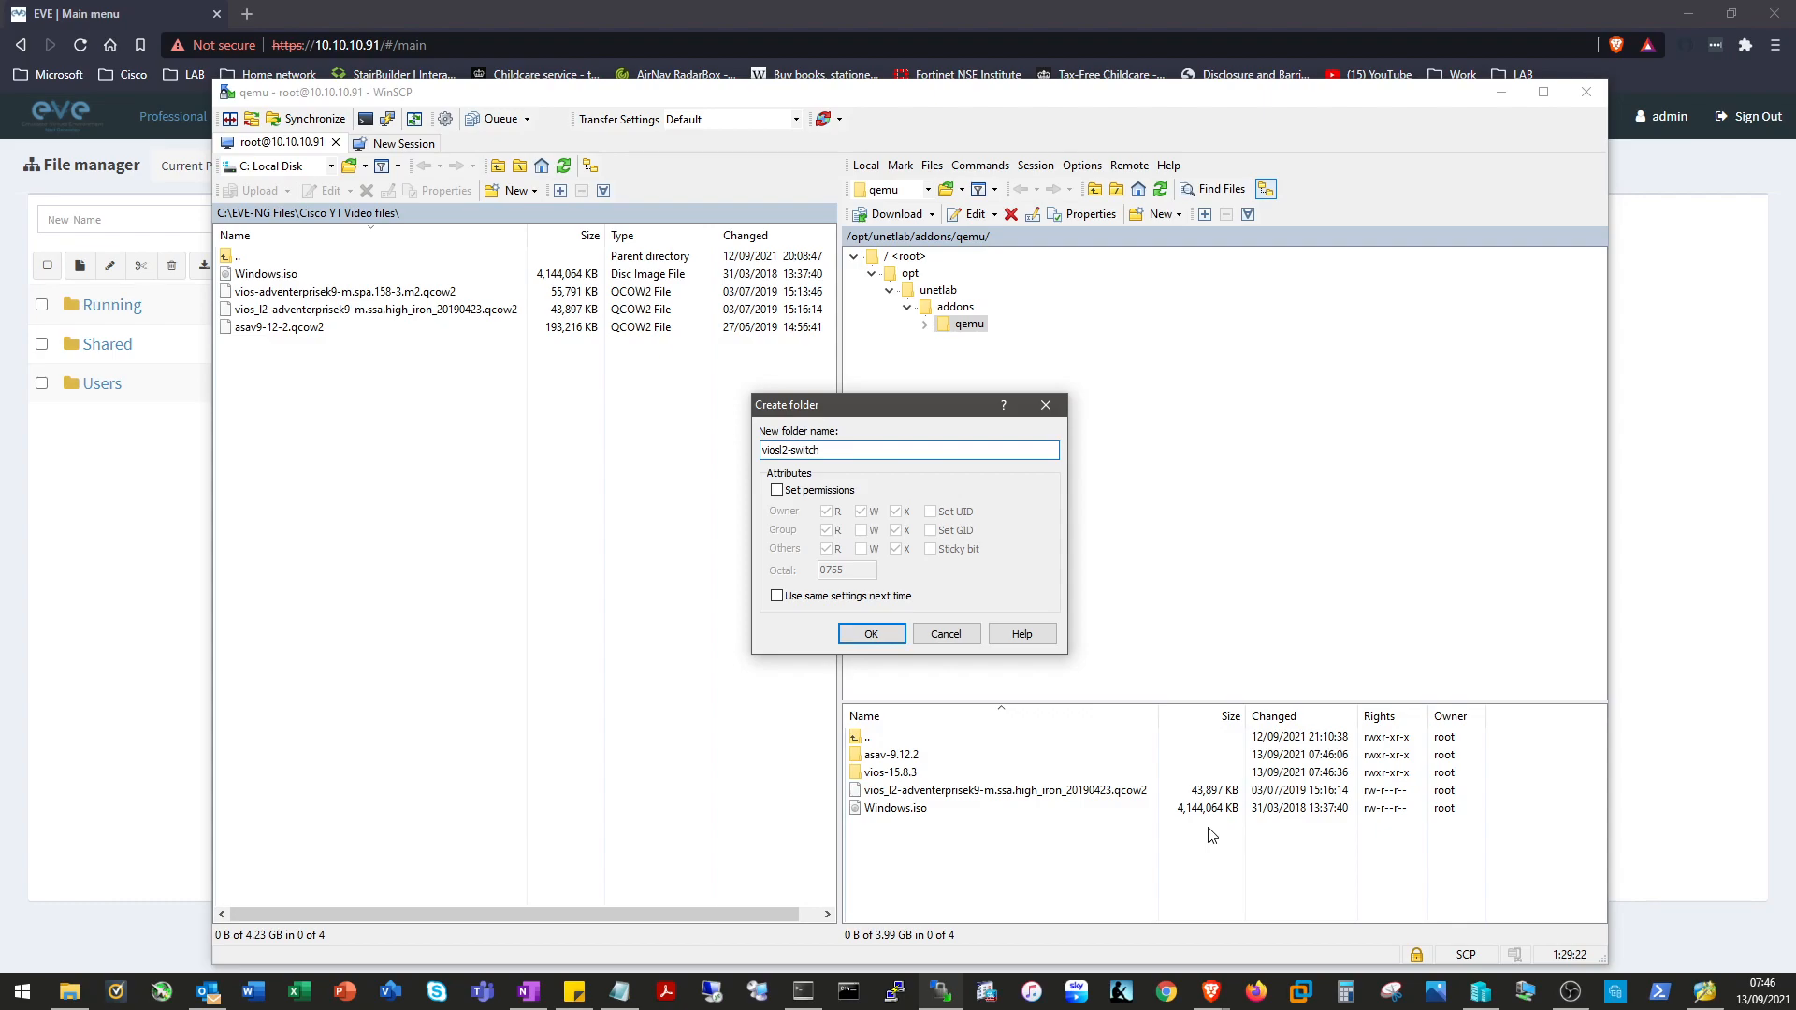
left_click(871, 633)
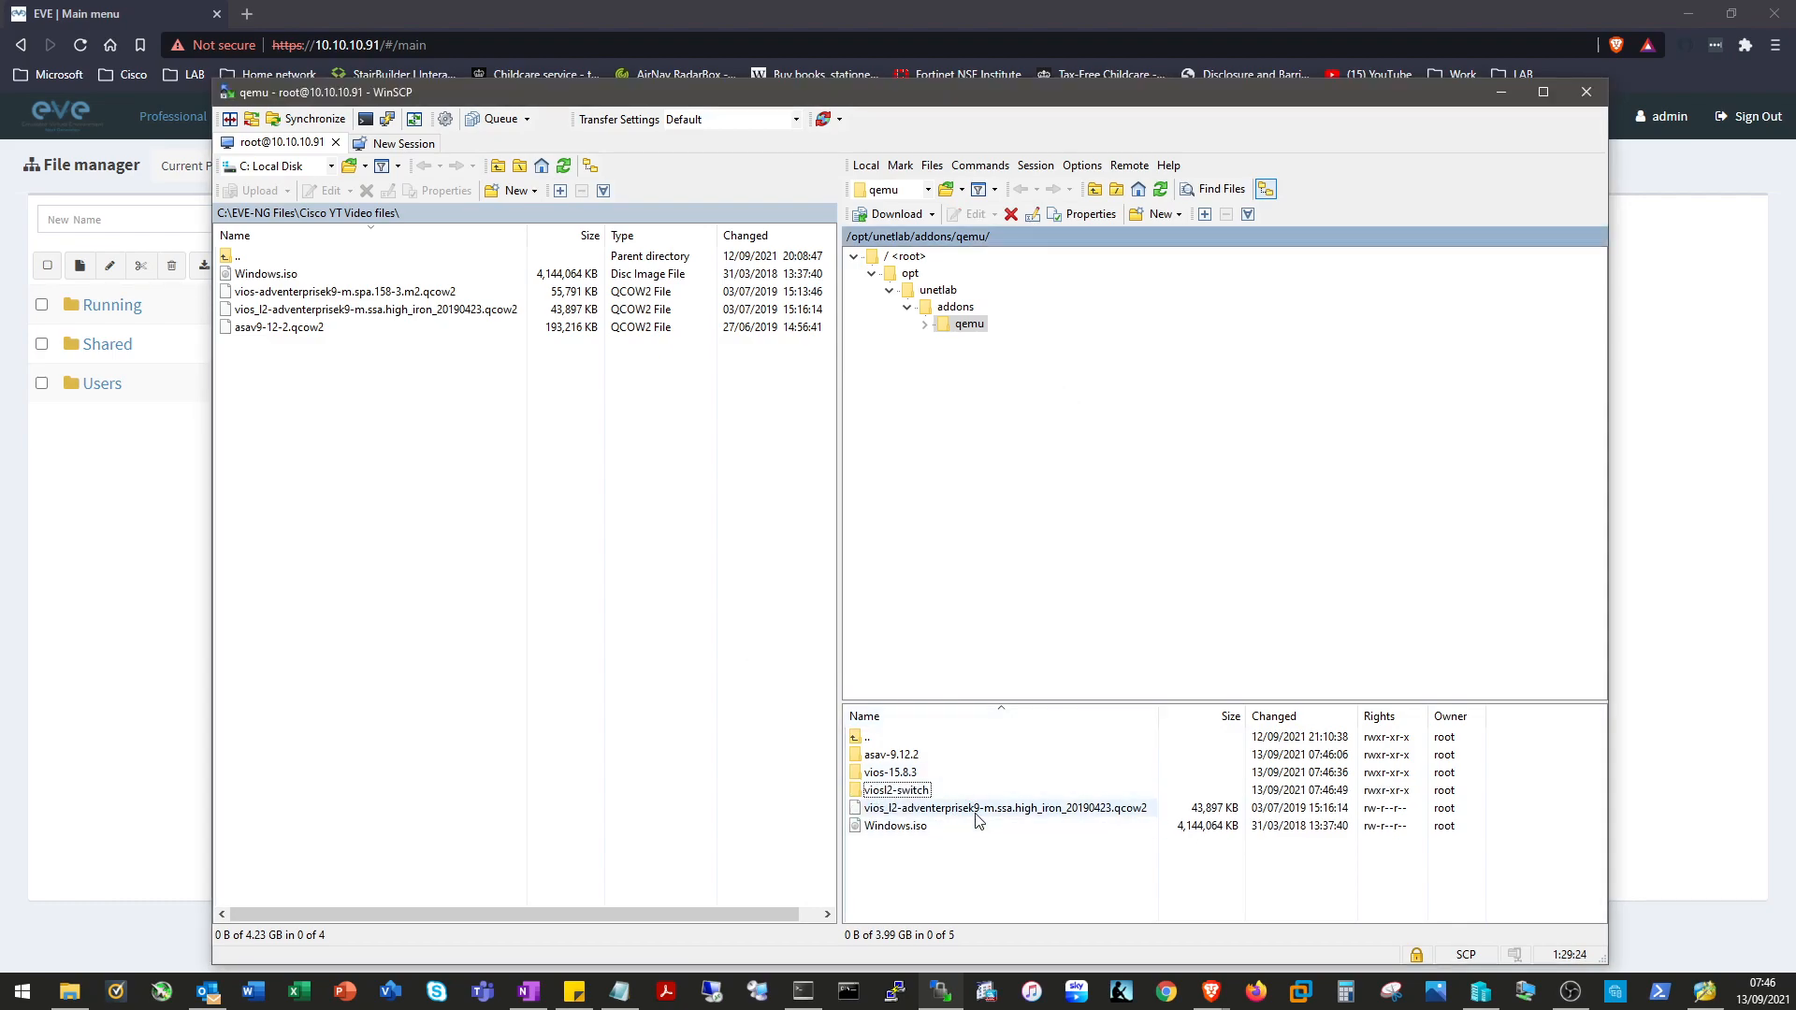
Rename the vios_l2 image to virtioa.qcow2 and move it into viosl2-switch.
right_click(976, 814)
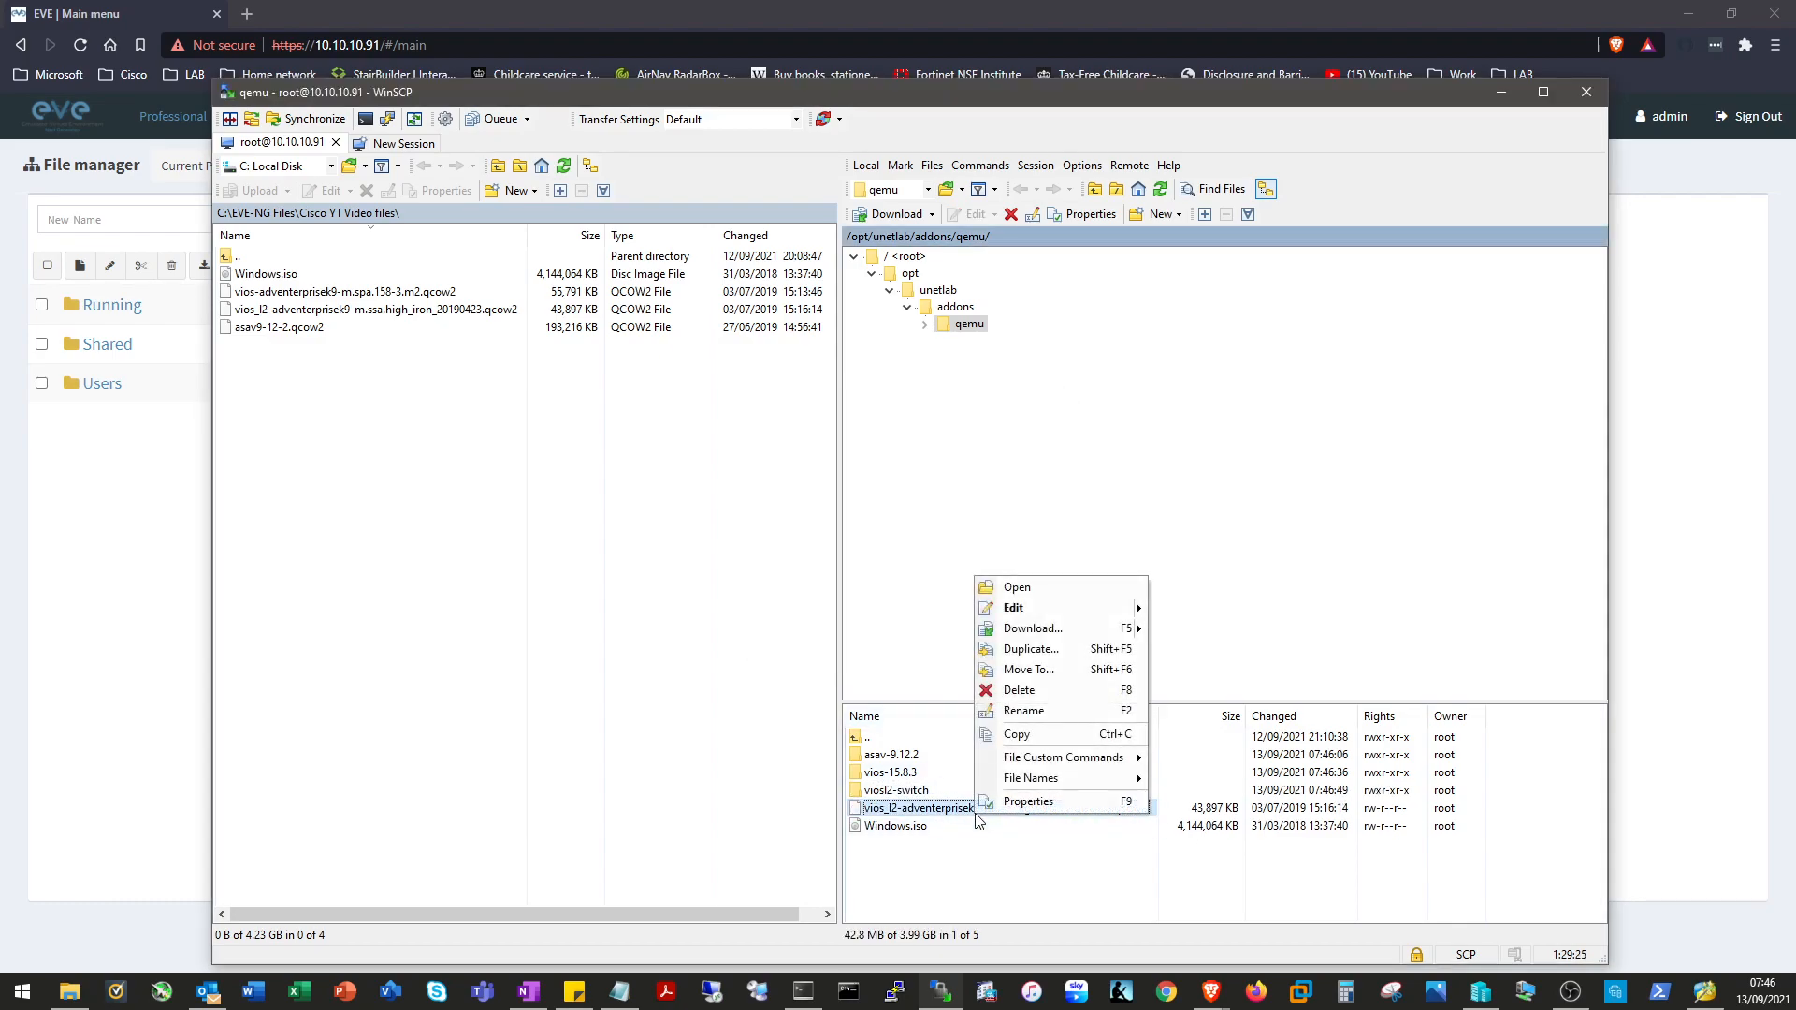
left_click(1073, 716)
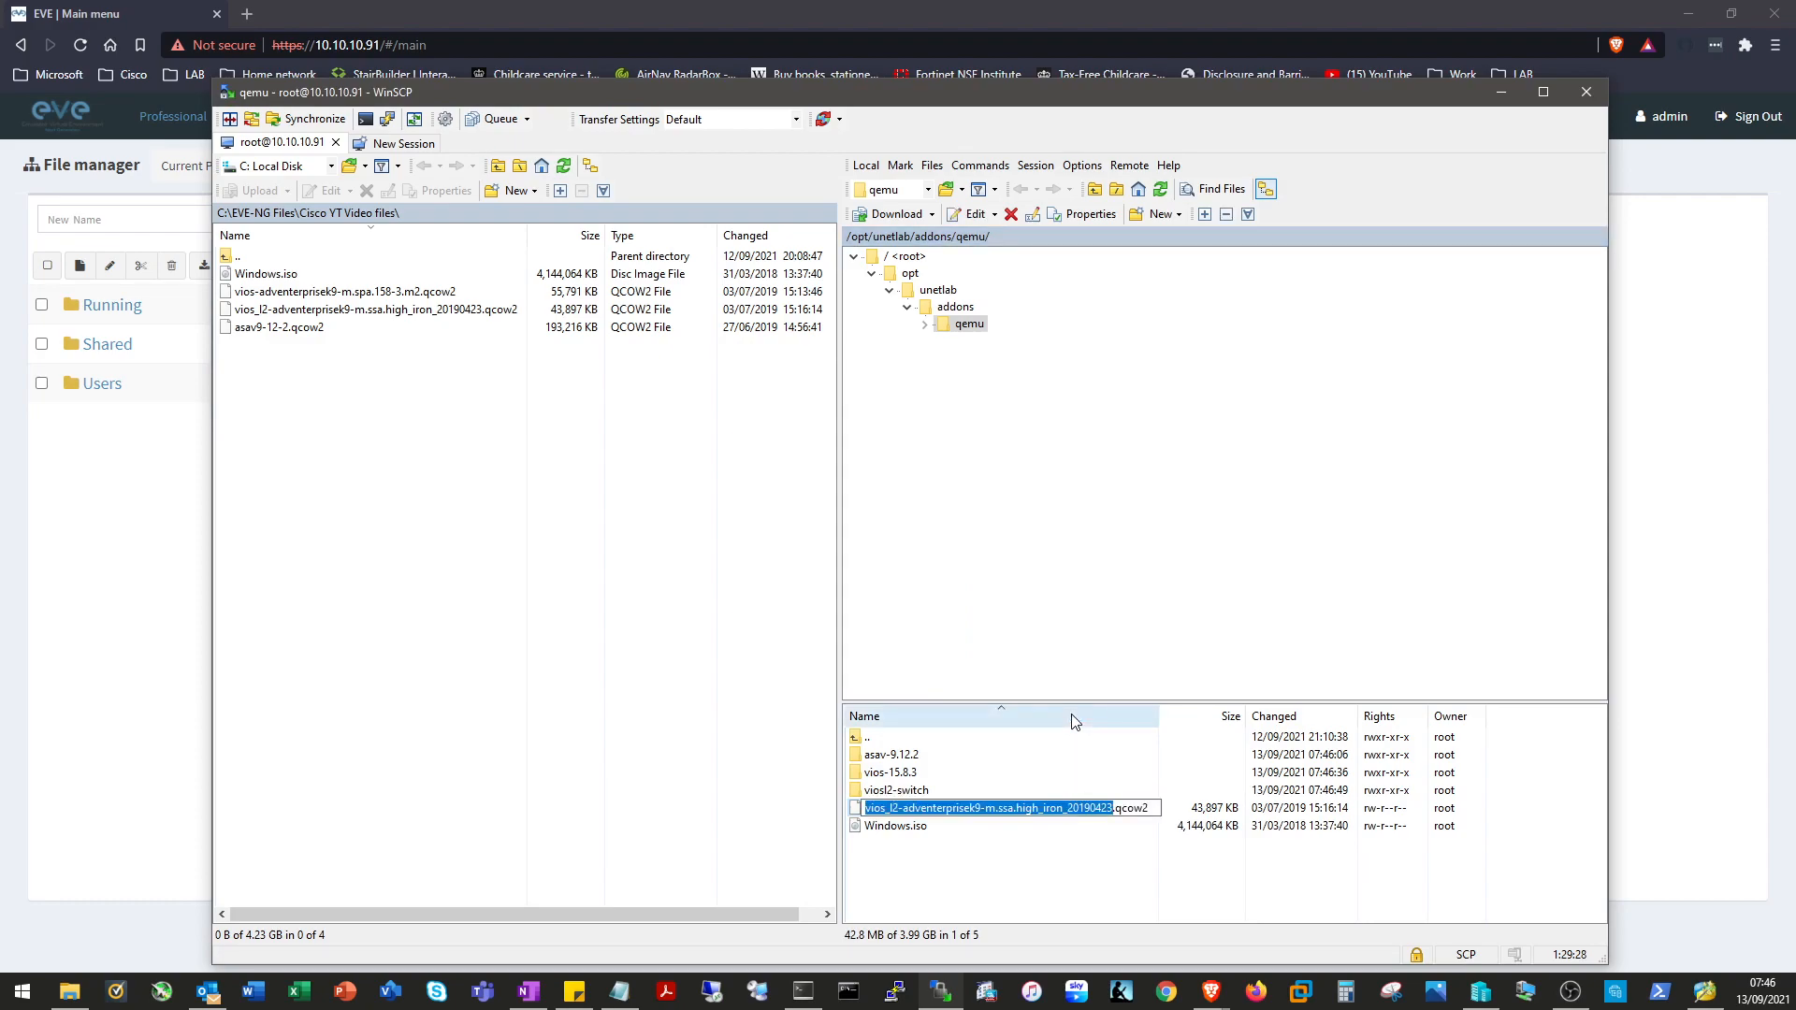
type("virtioa")
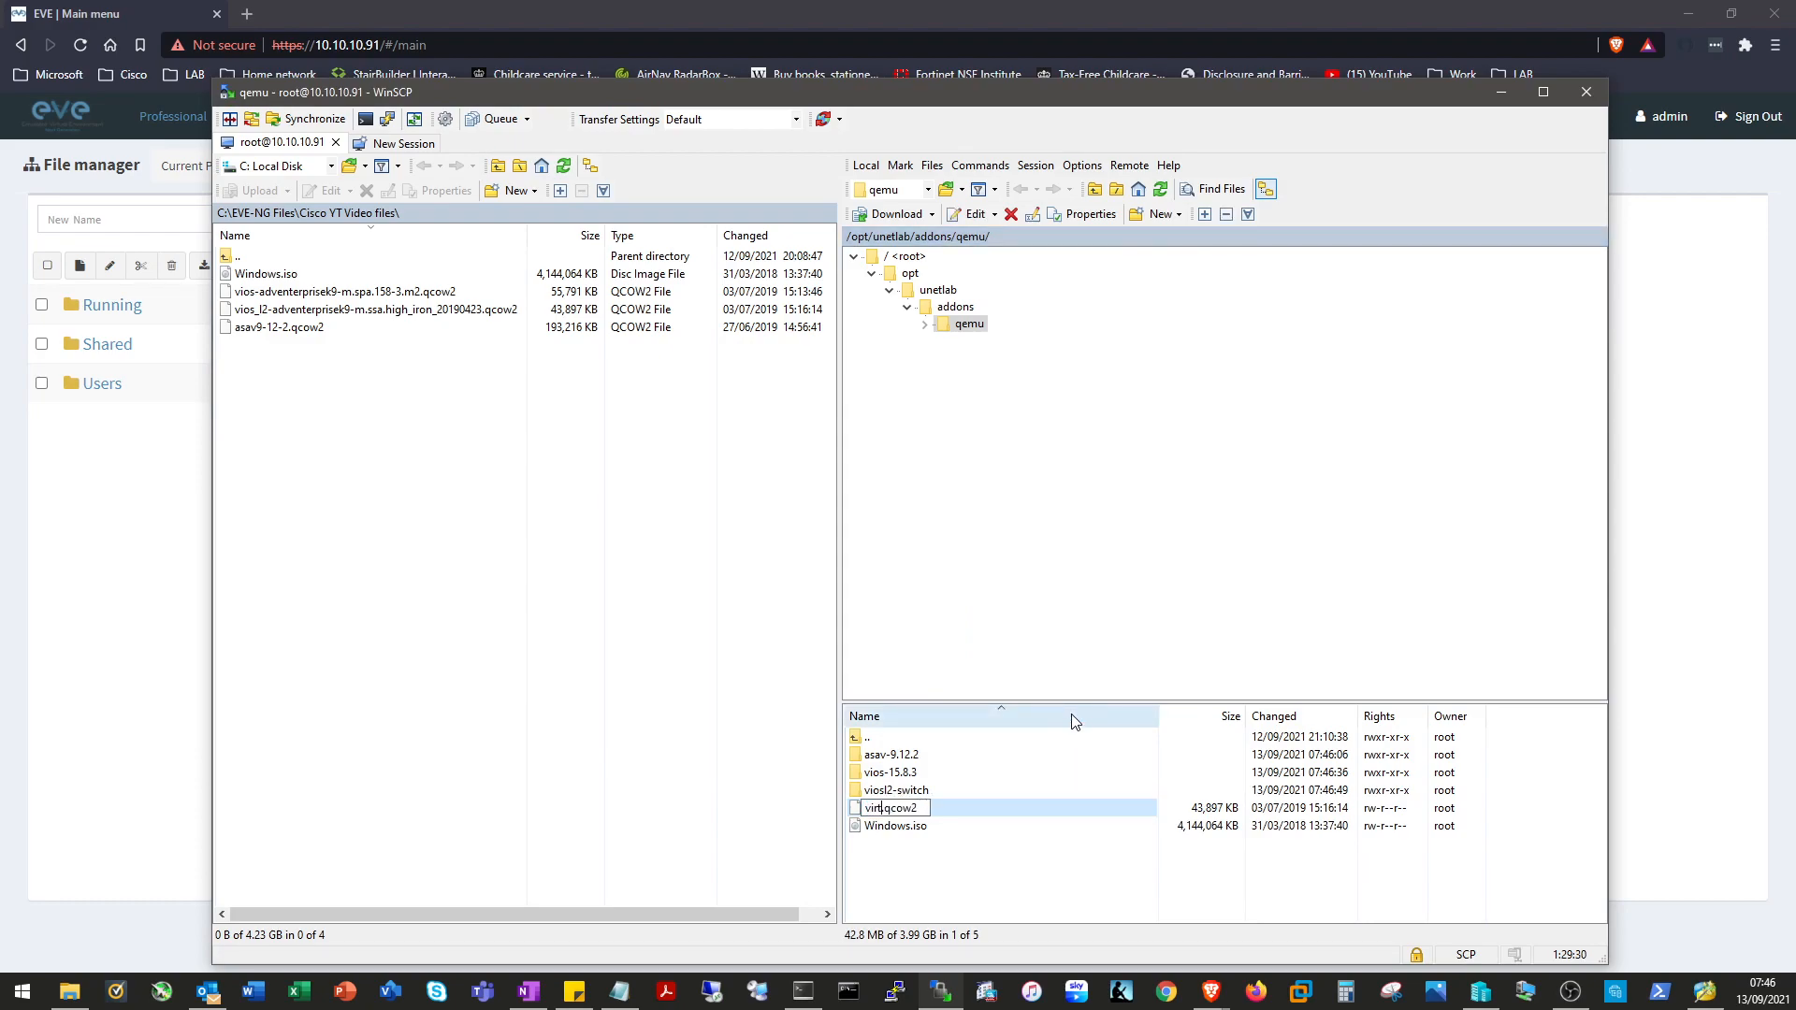
left_click(947, 859)
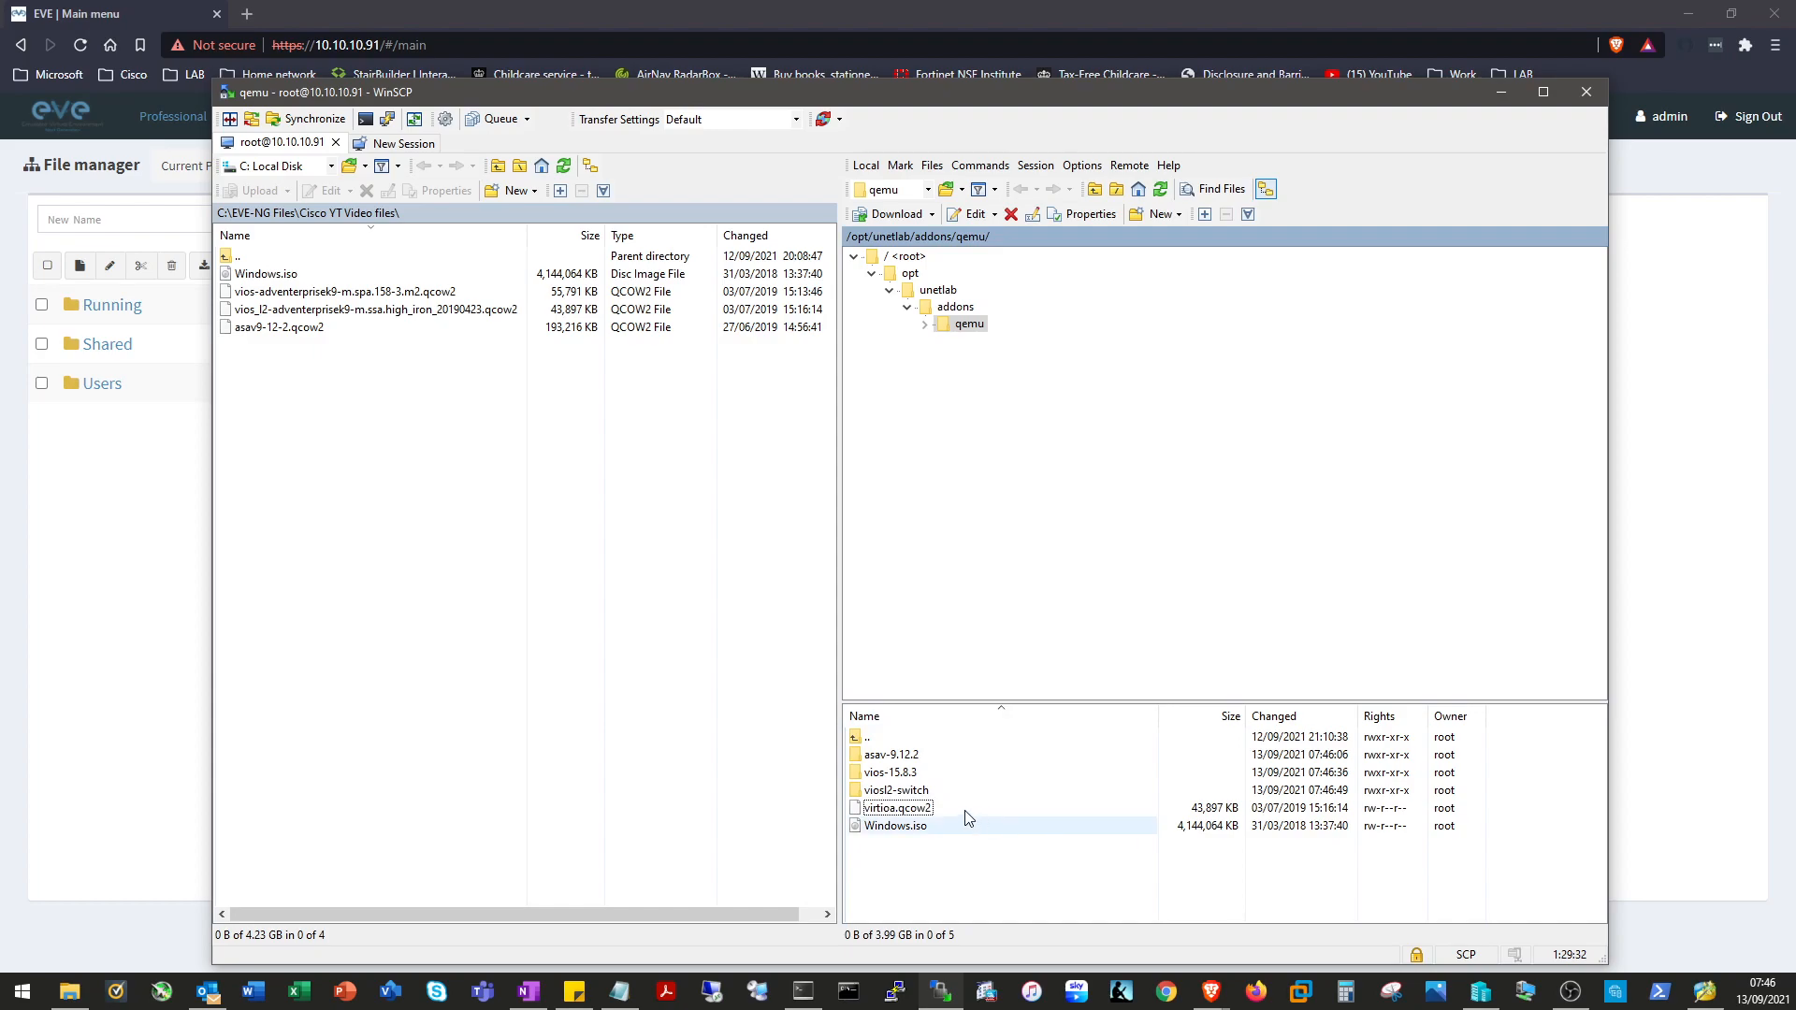
left_click_drag(904, 814, 912, 792)
Create a new folder named win-10 in the remote qemu directory.
right_click(935, 839)
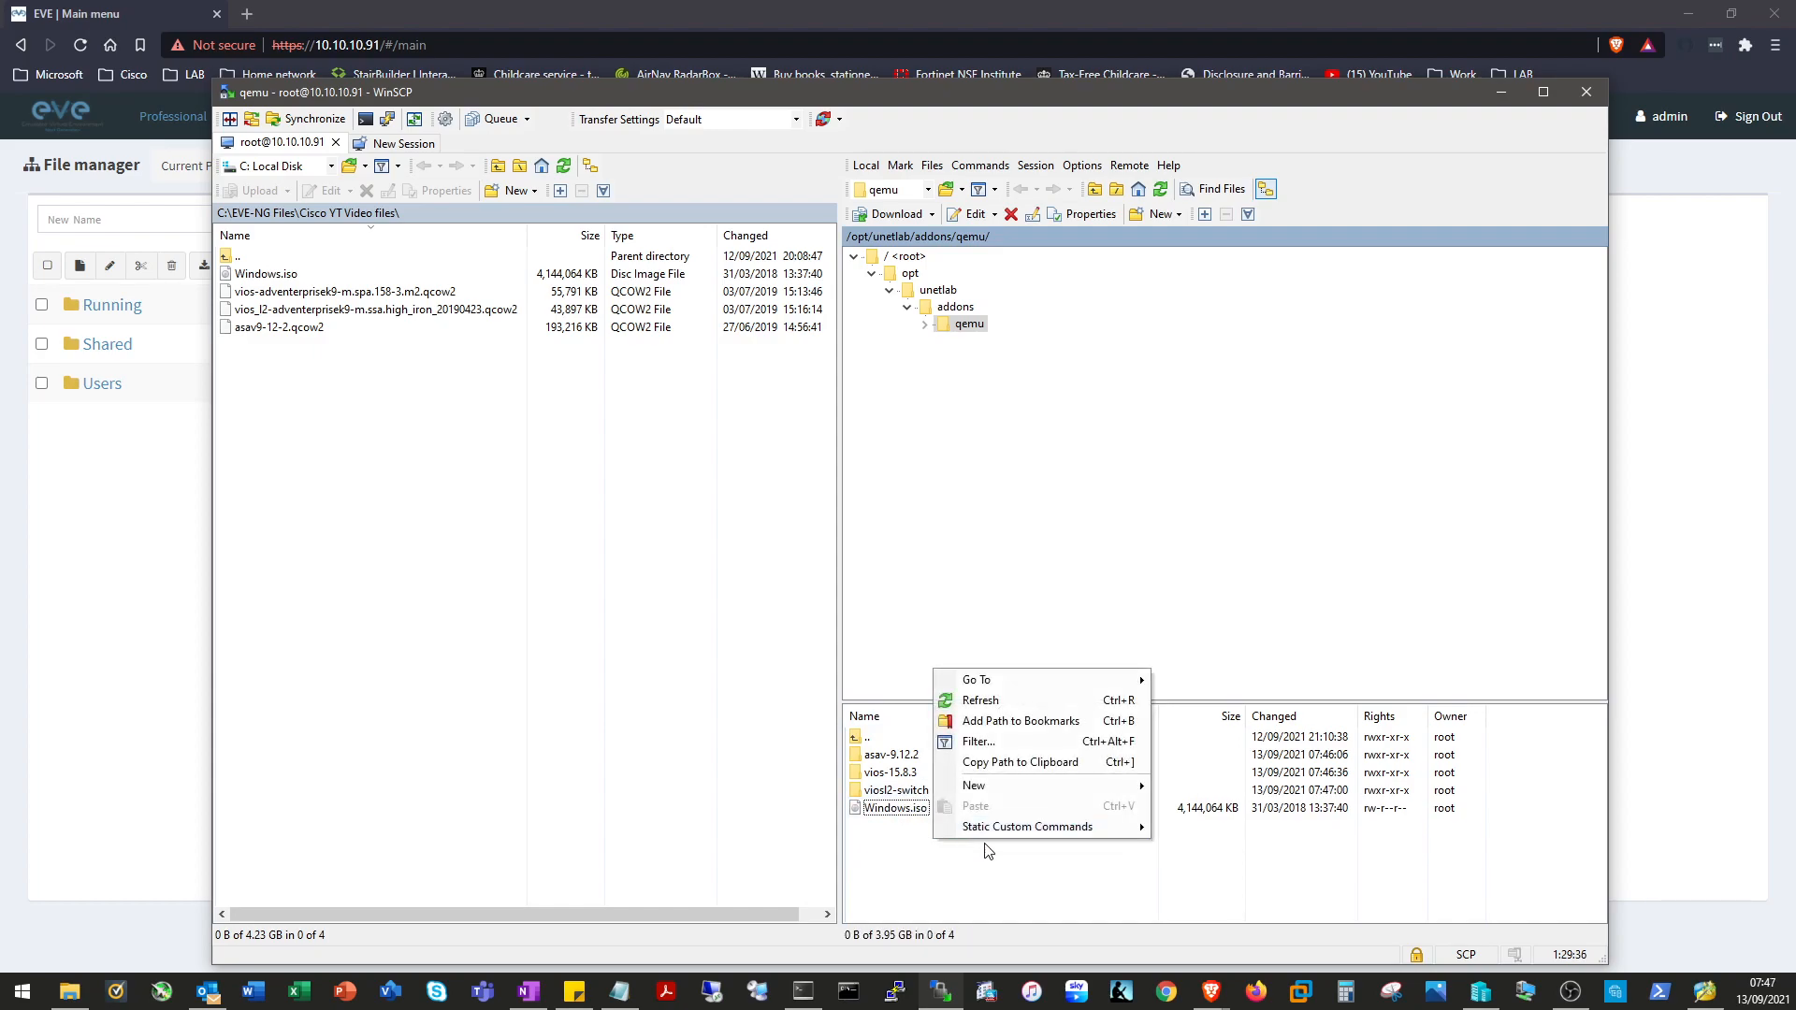
mouse_move(1076, 786)
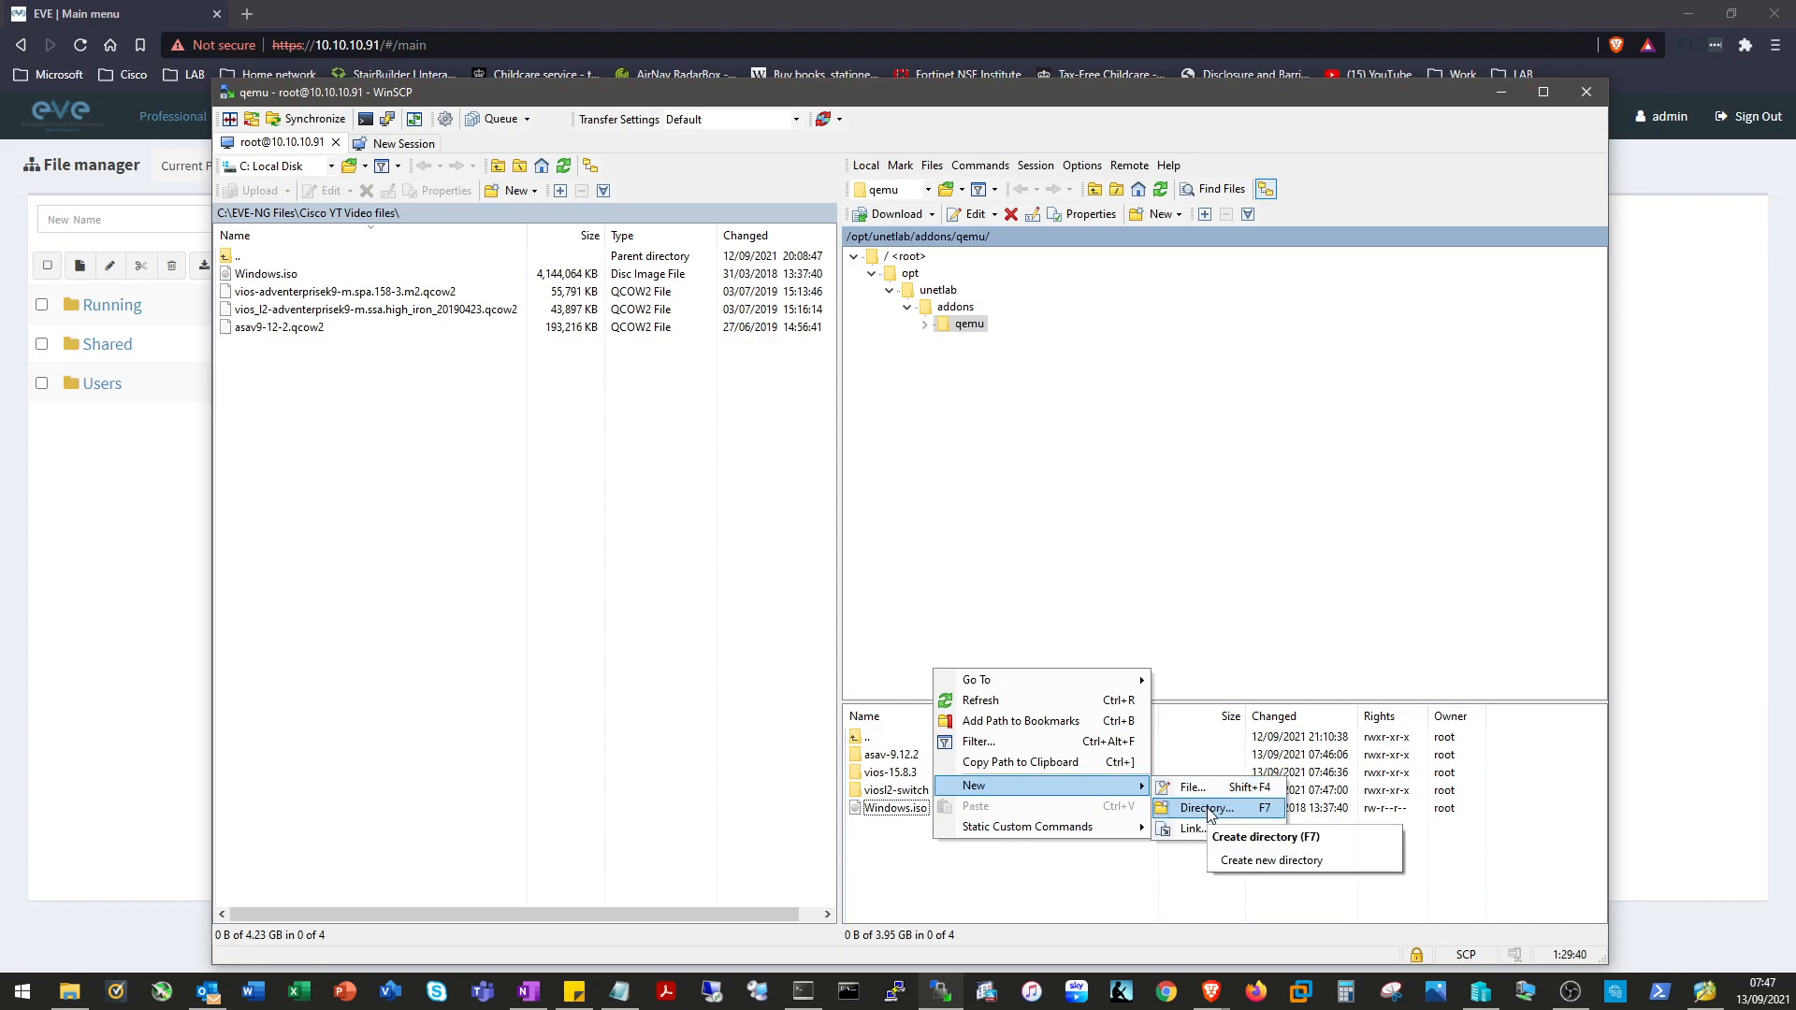
left_click(1207, 808)
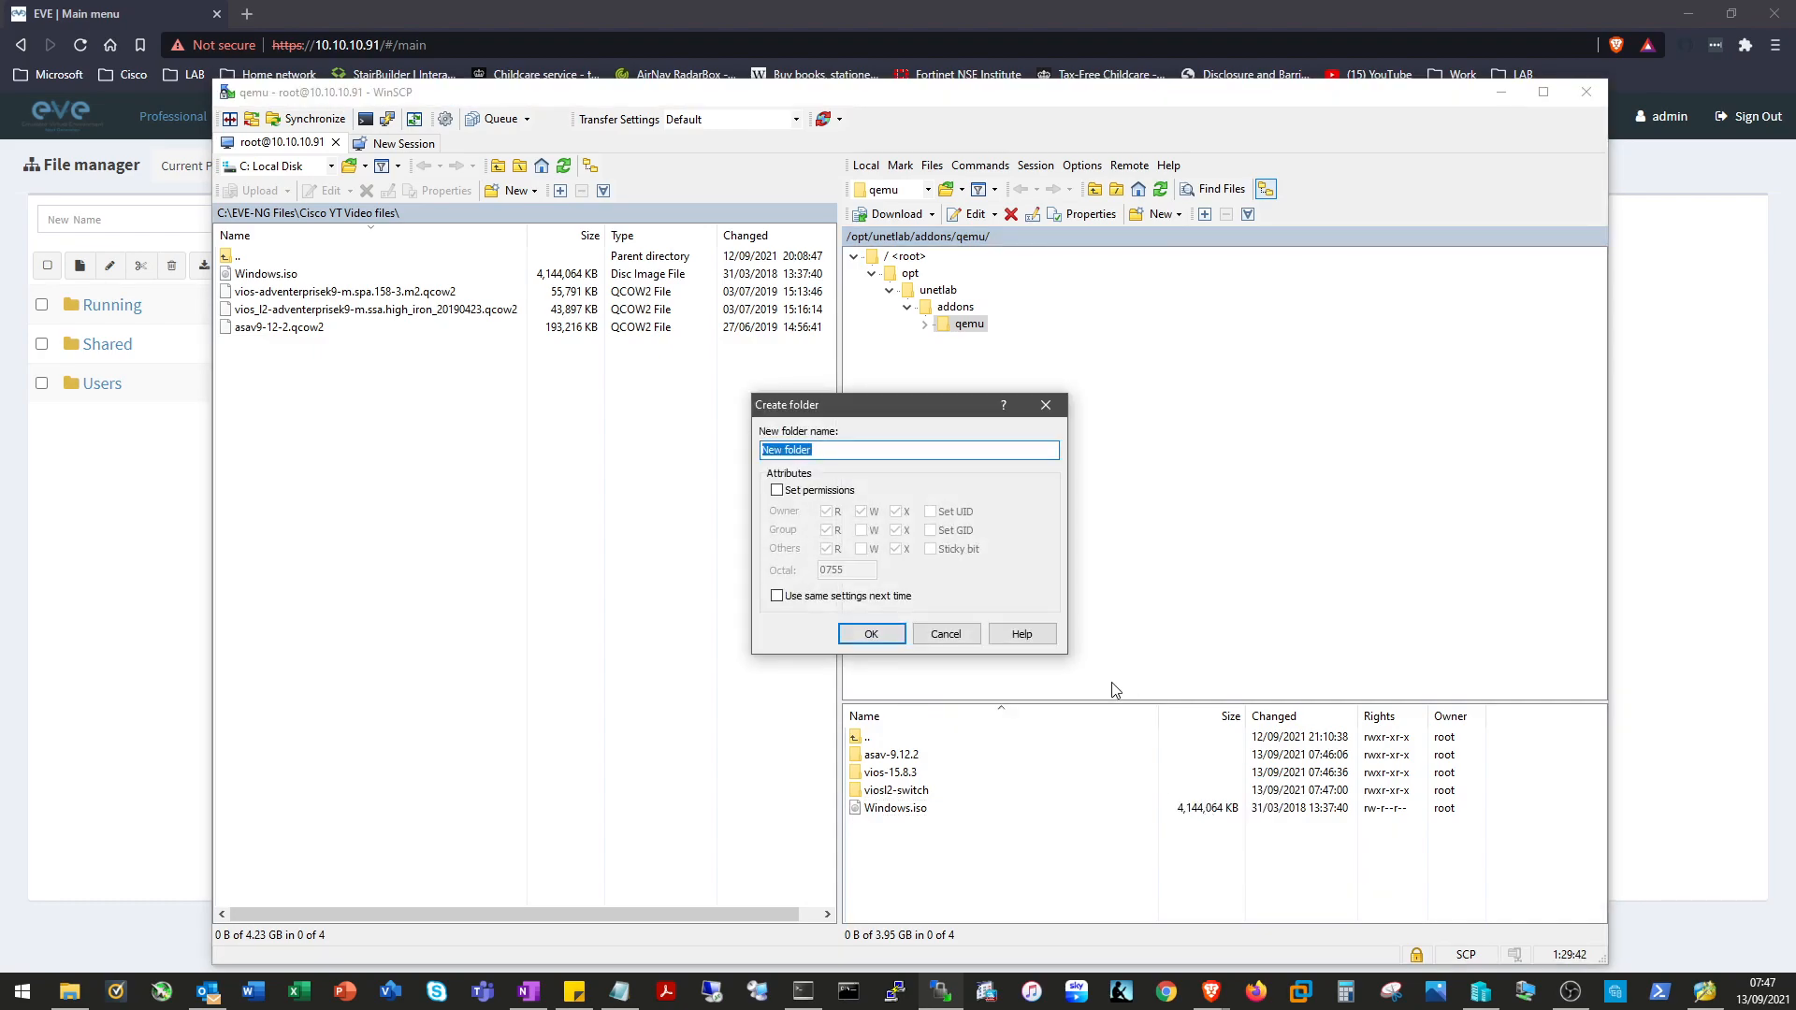
type("win-10")
left_click(871, 635)
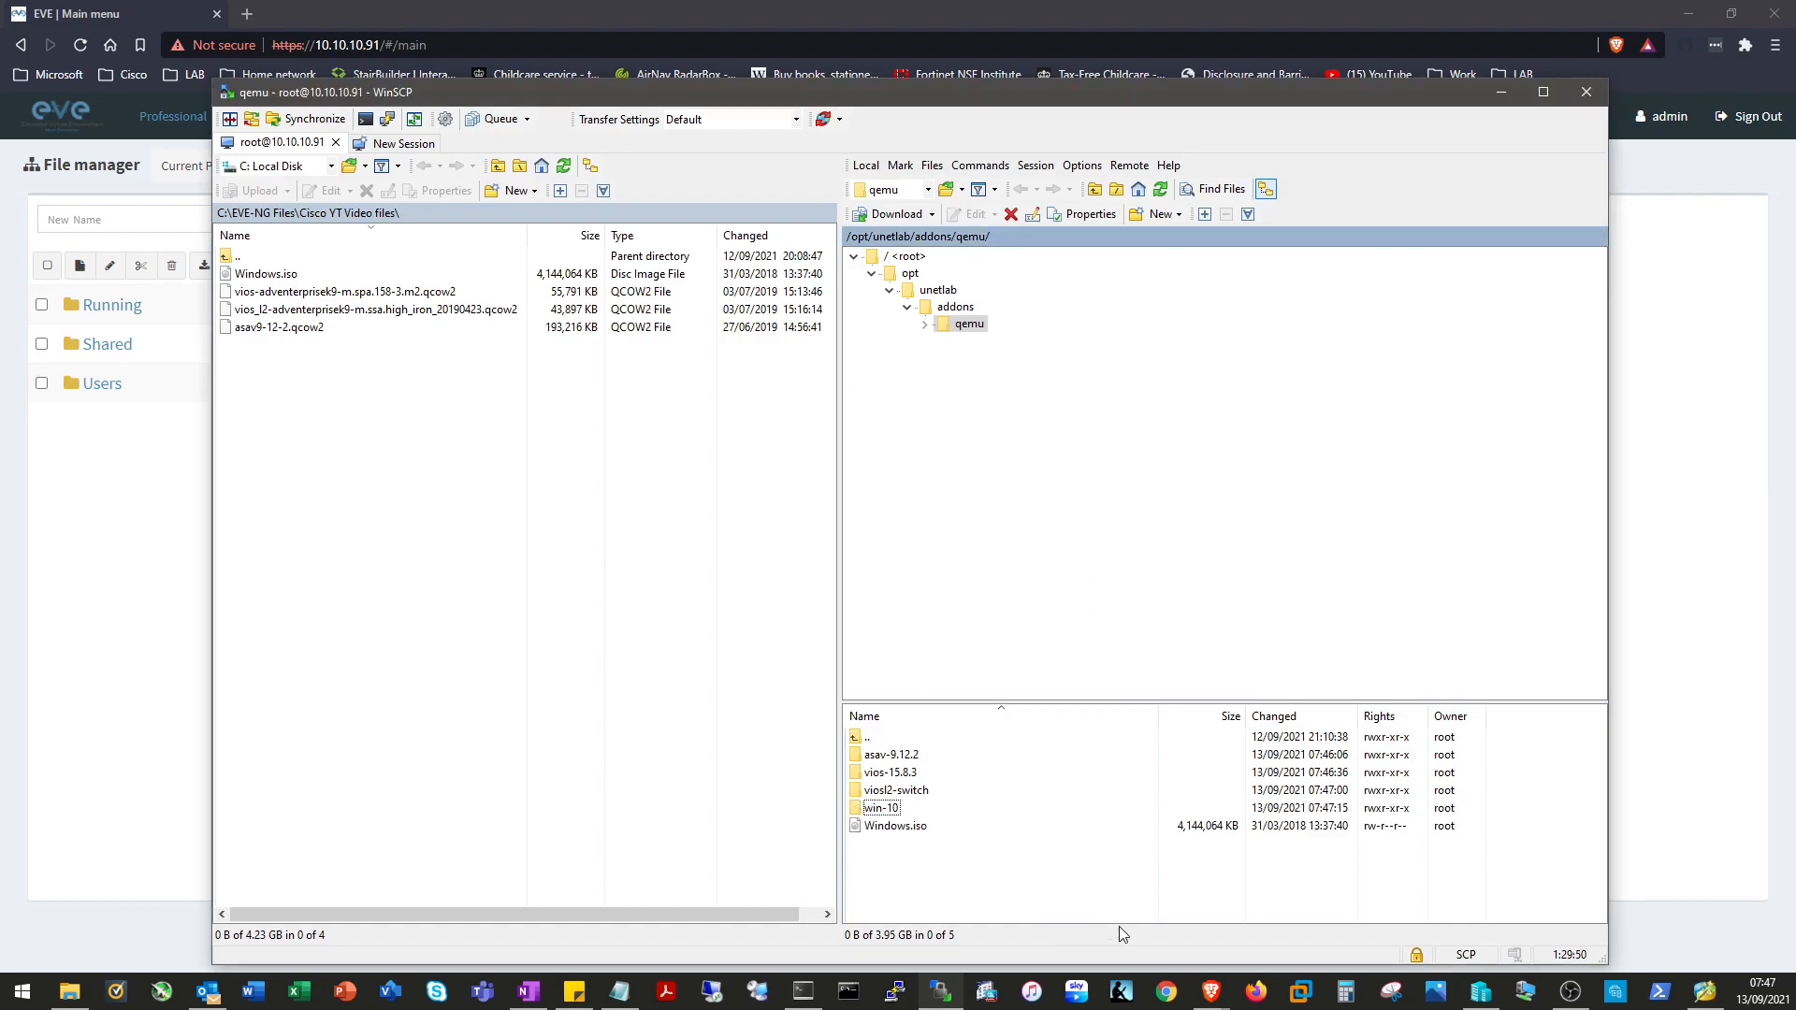
Rename Windows.iso to cdrom.iso, move it into win-10, and bring up SuperPuTTY.
left_click(943, 829)
right_click(914, 826)
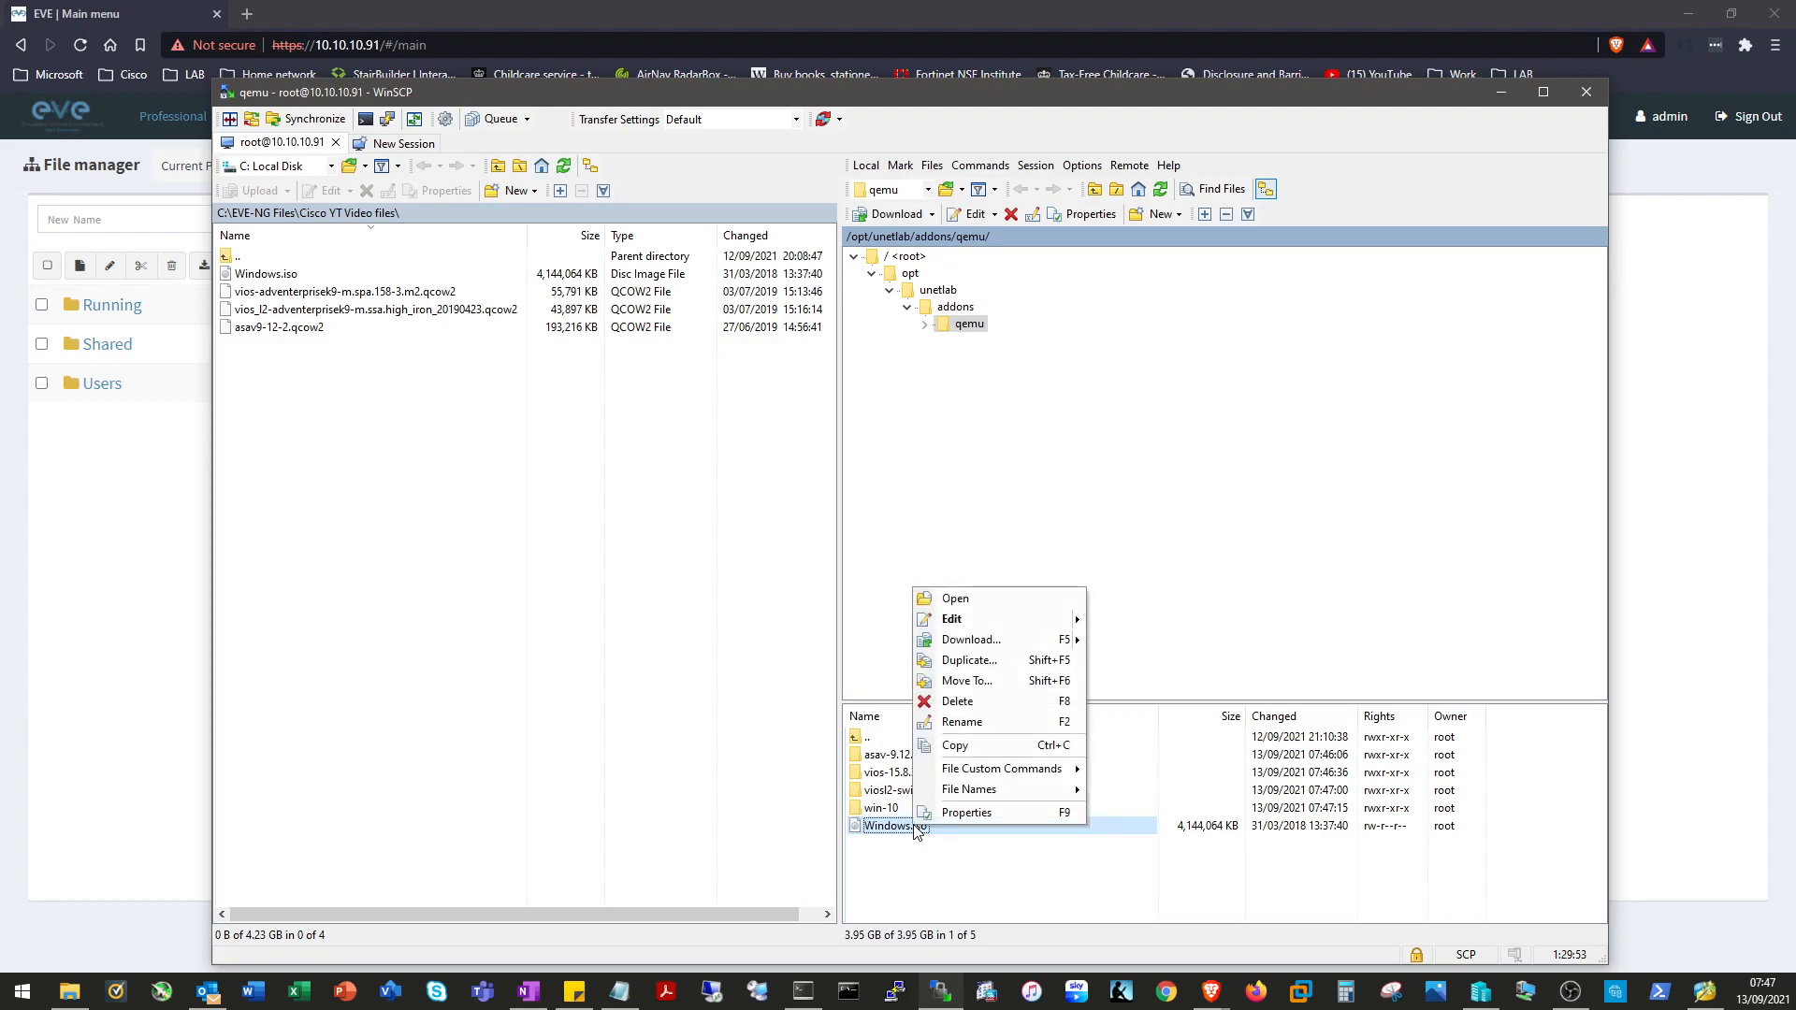
left_click(996, 721)
type("cdrom")
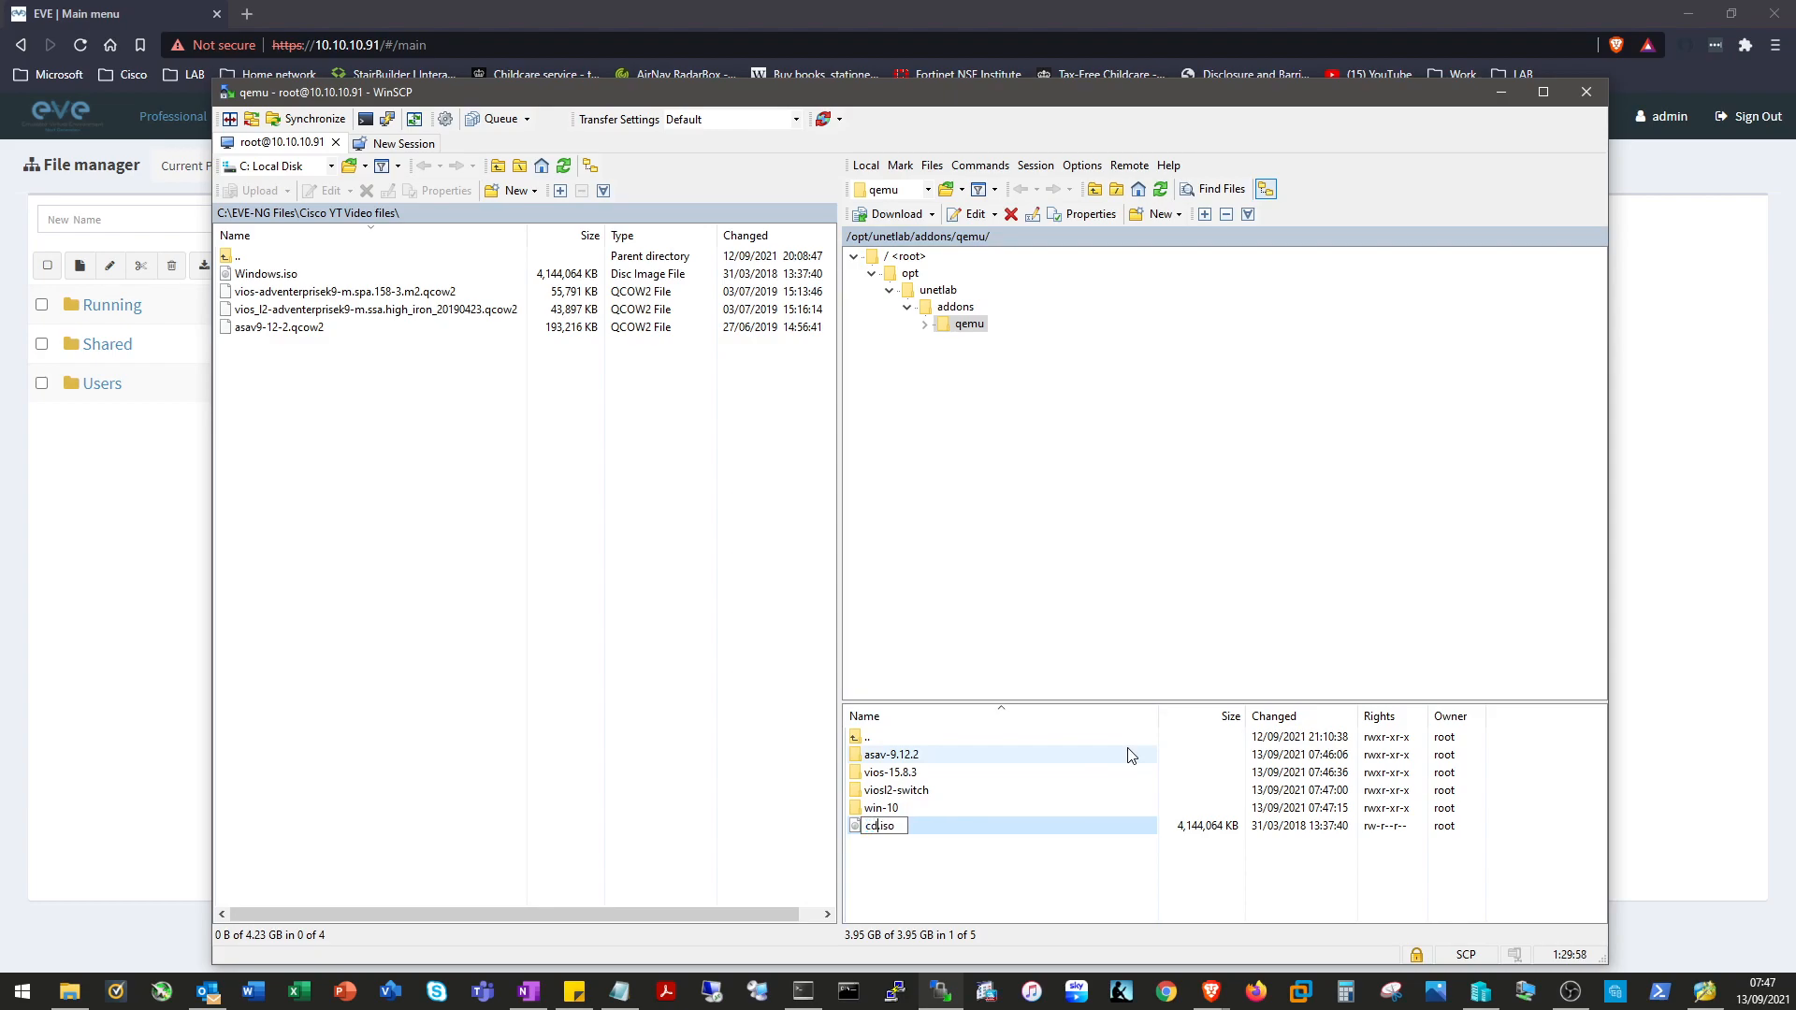
key("Return")
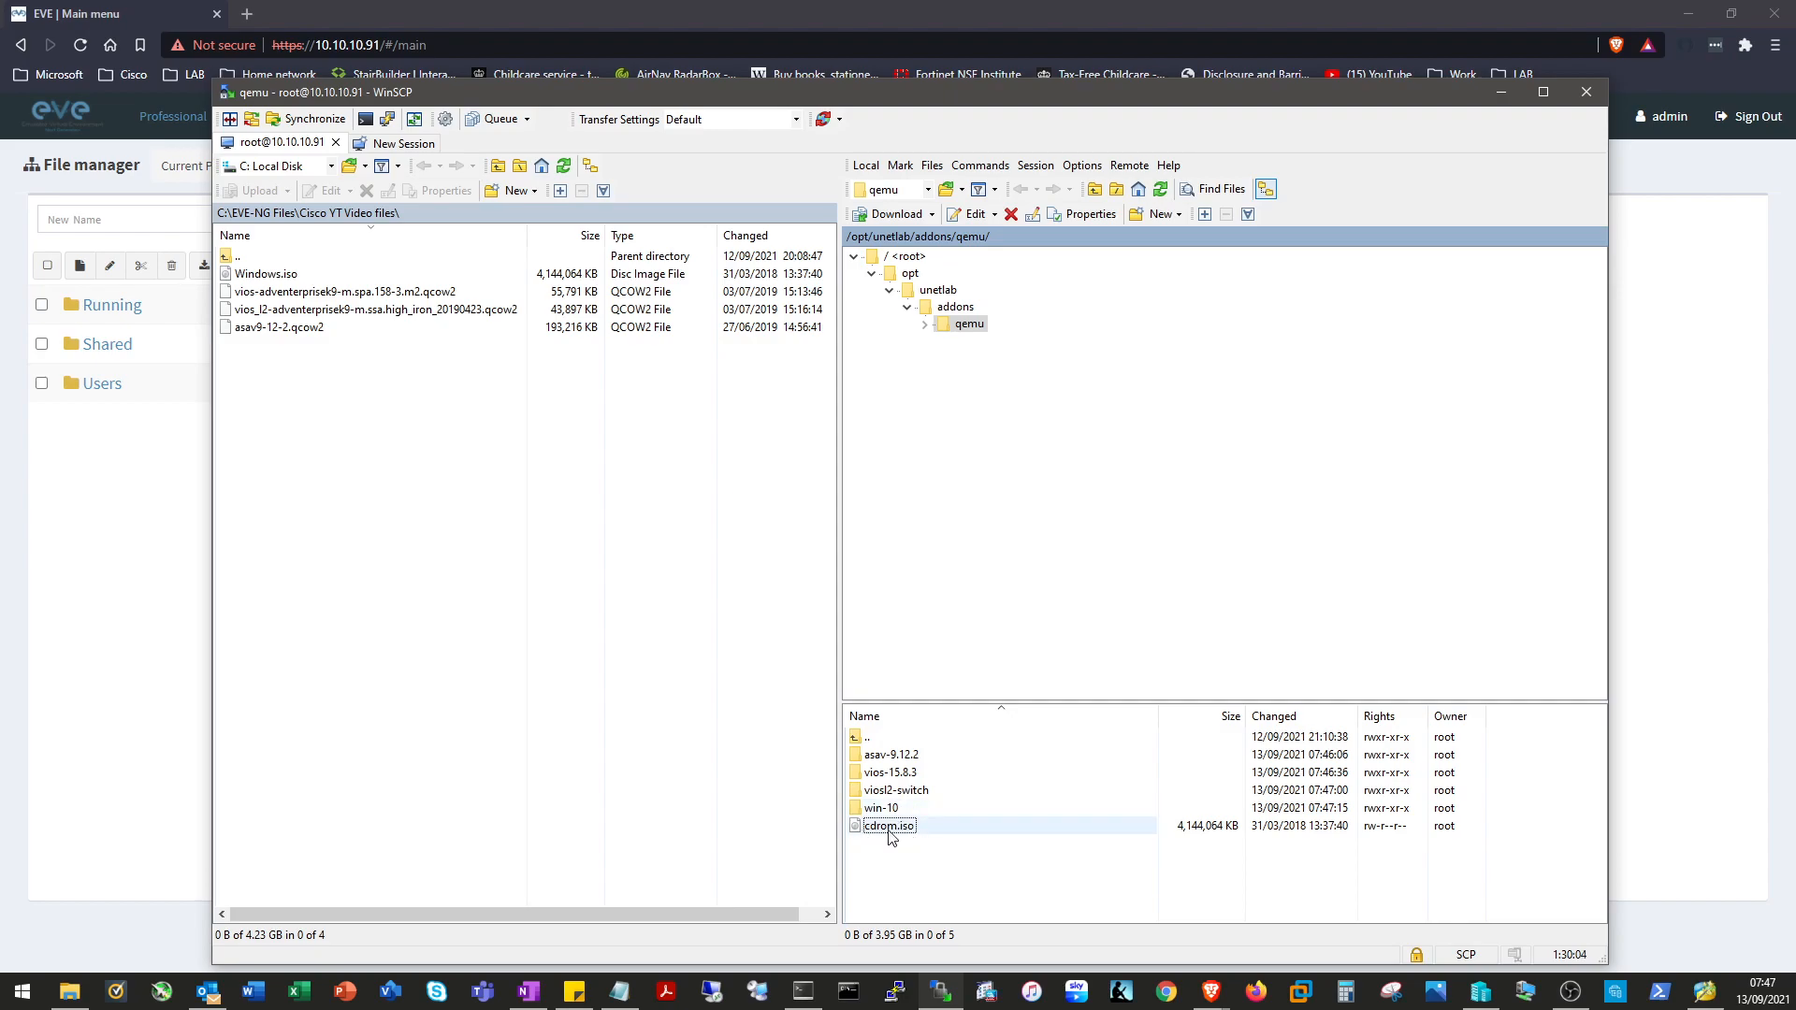
left_click_drag(890, 833, 870, 812)
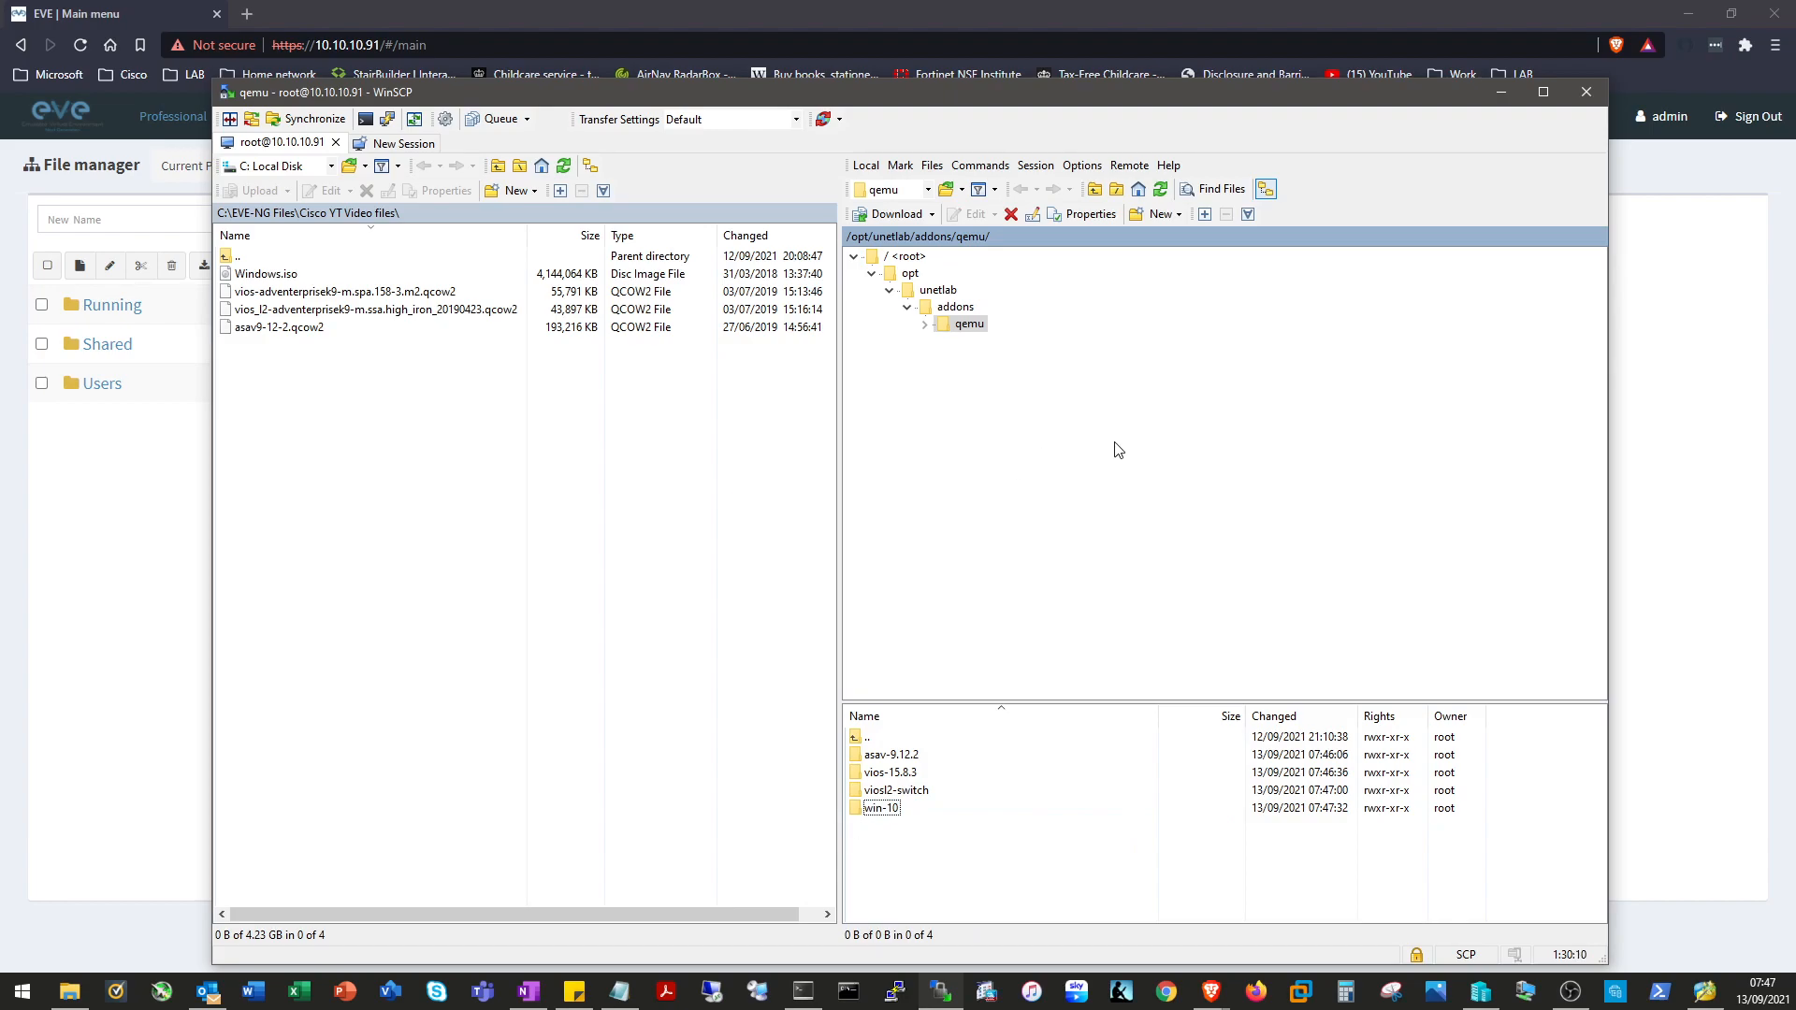
left_click(804, 993)
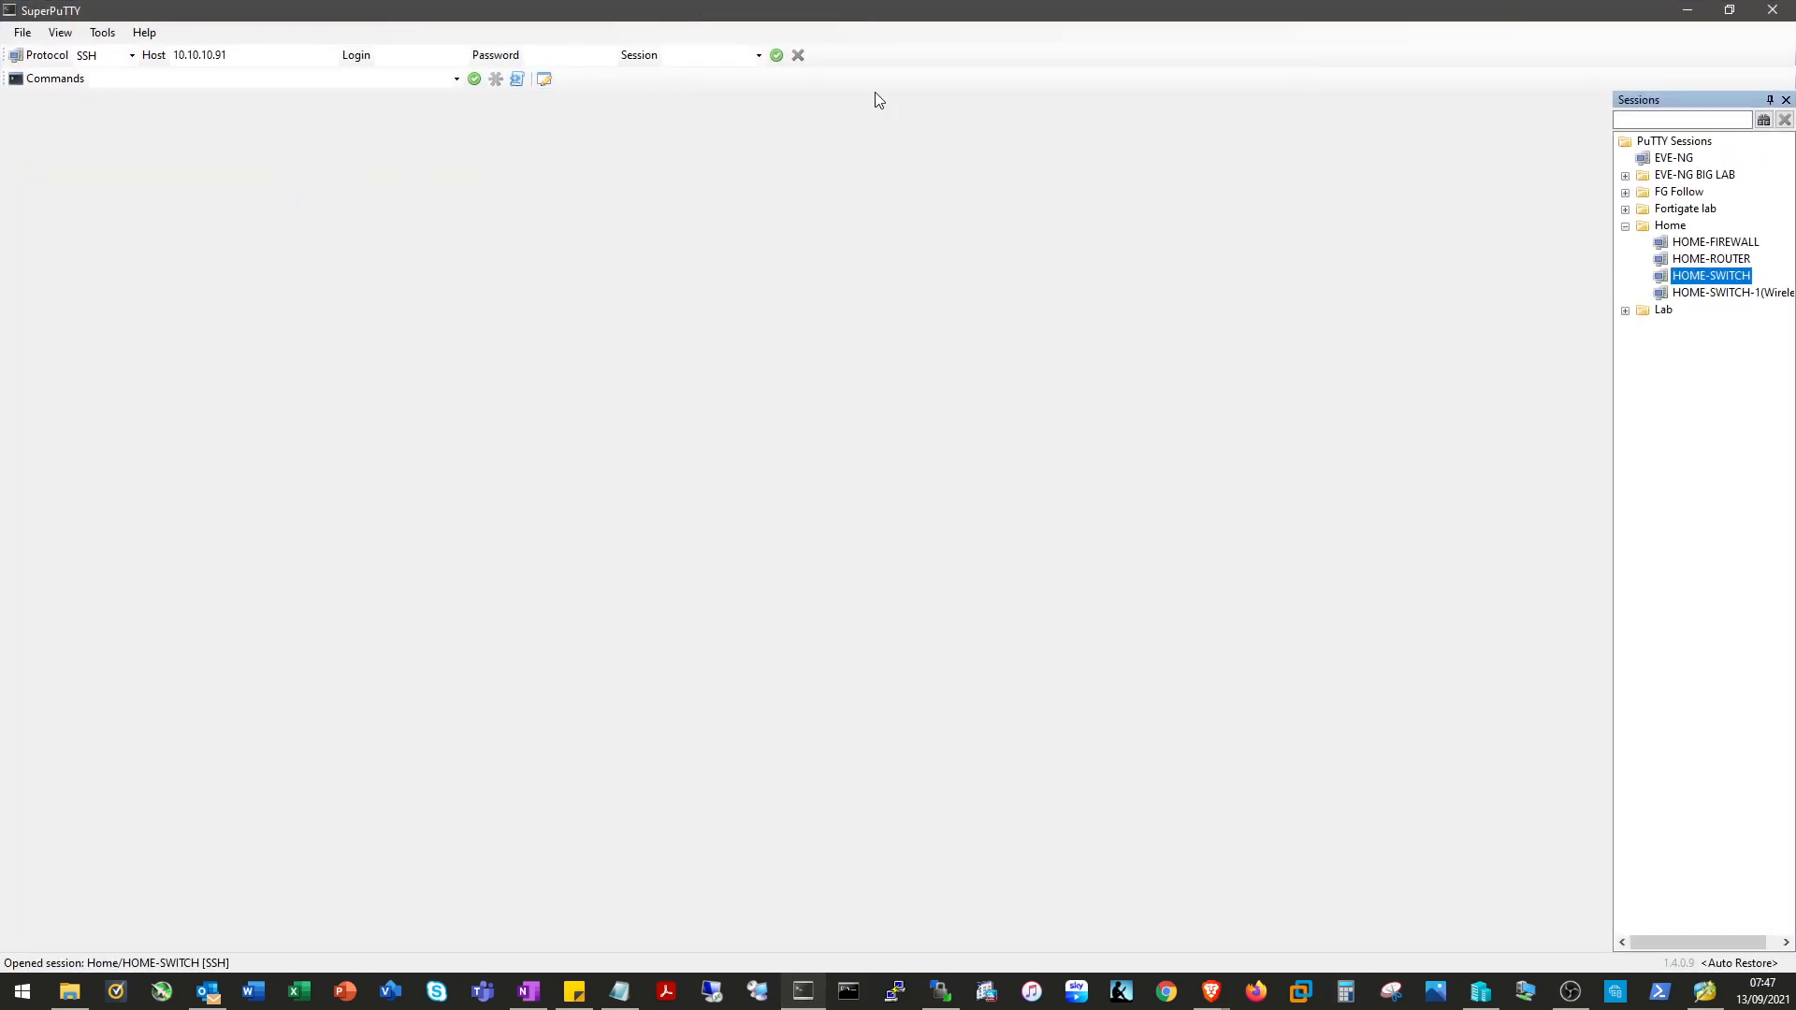
Open an SSH session to 10.10.10.91 and log in as root.
left_click(270, 55)
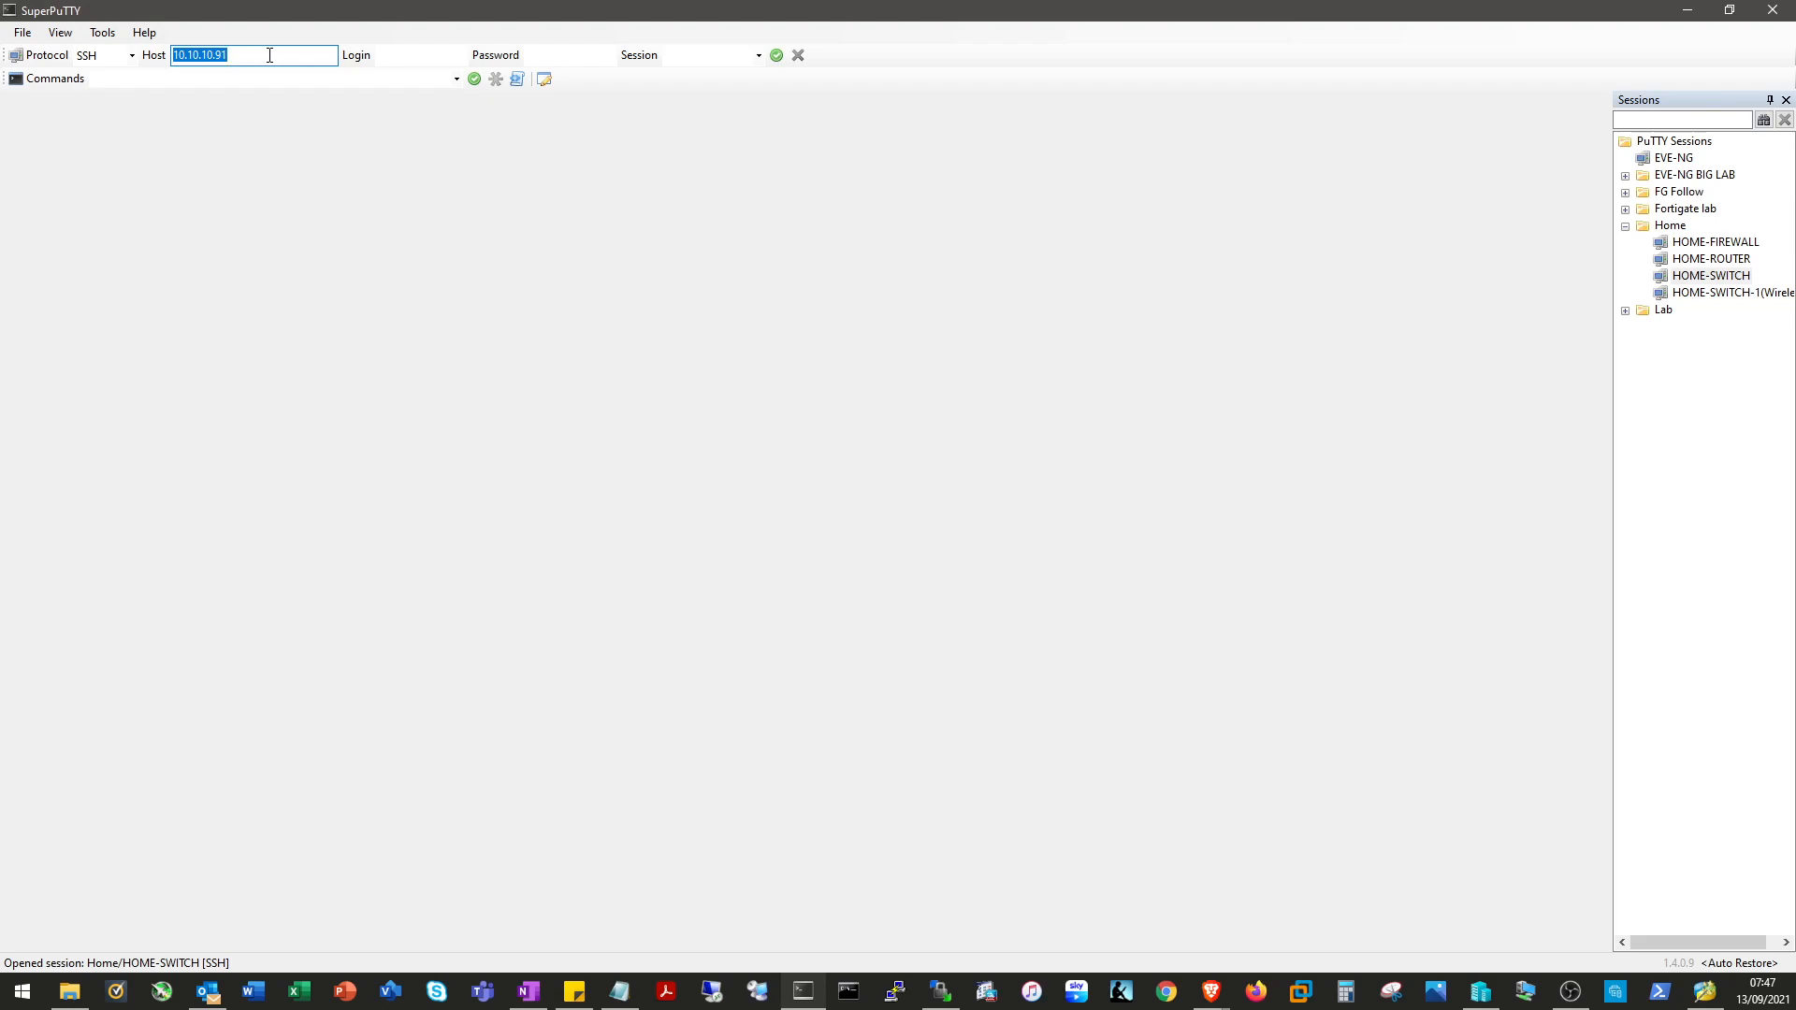
key("Return")
type("root")
key("Return")
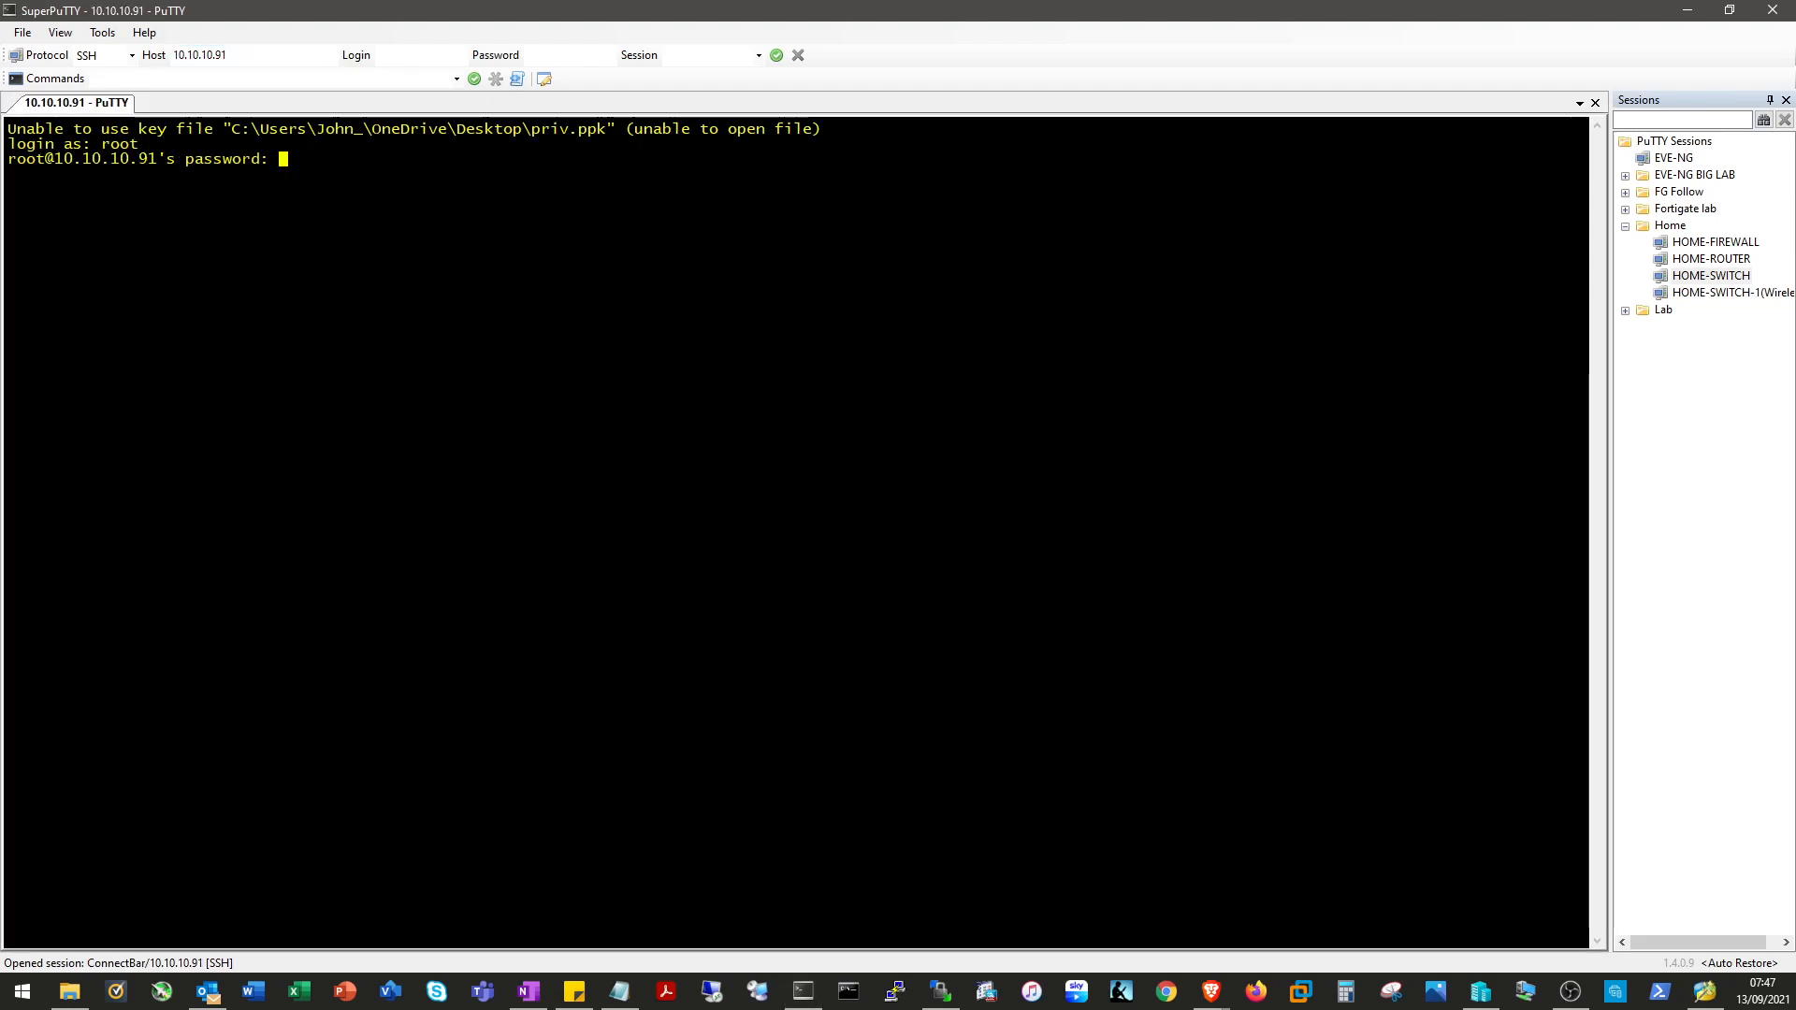
key("Return")
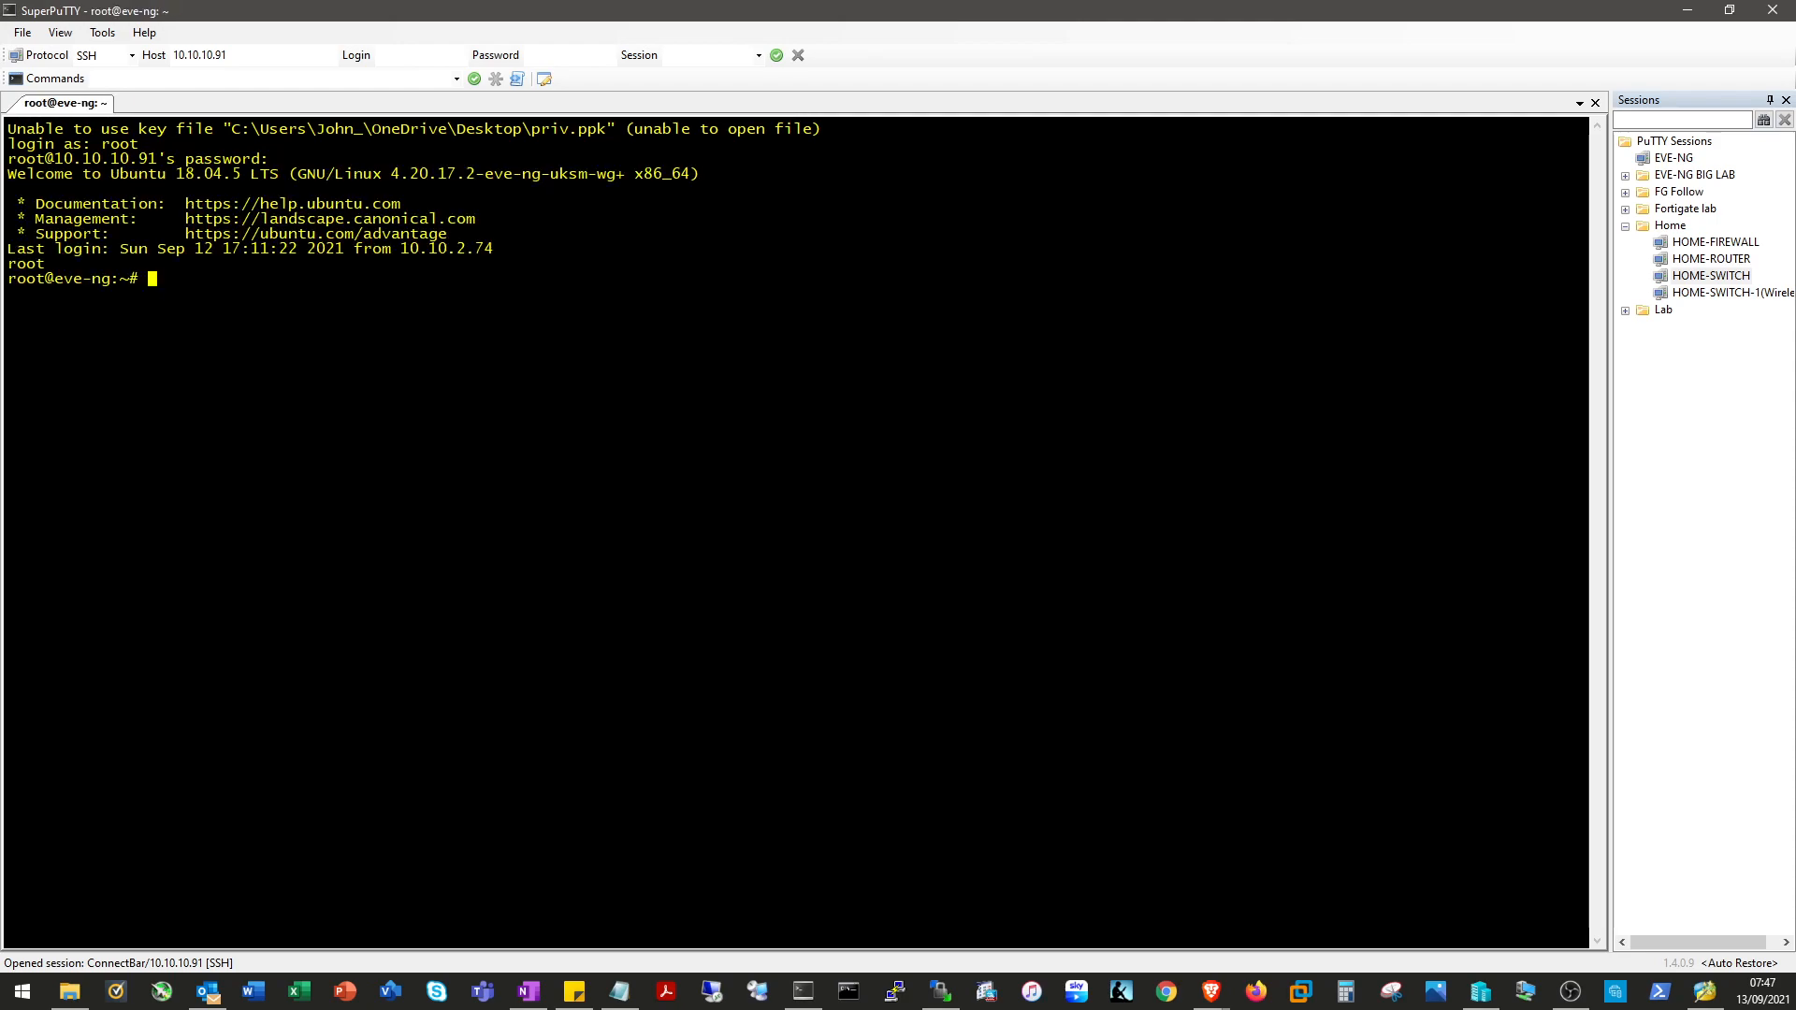
Paste and run /opt/unetlab/wrappers/unl_wrapper -a fixpermissions, which reports Online Check state: Valid.
key("alt+Tab")
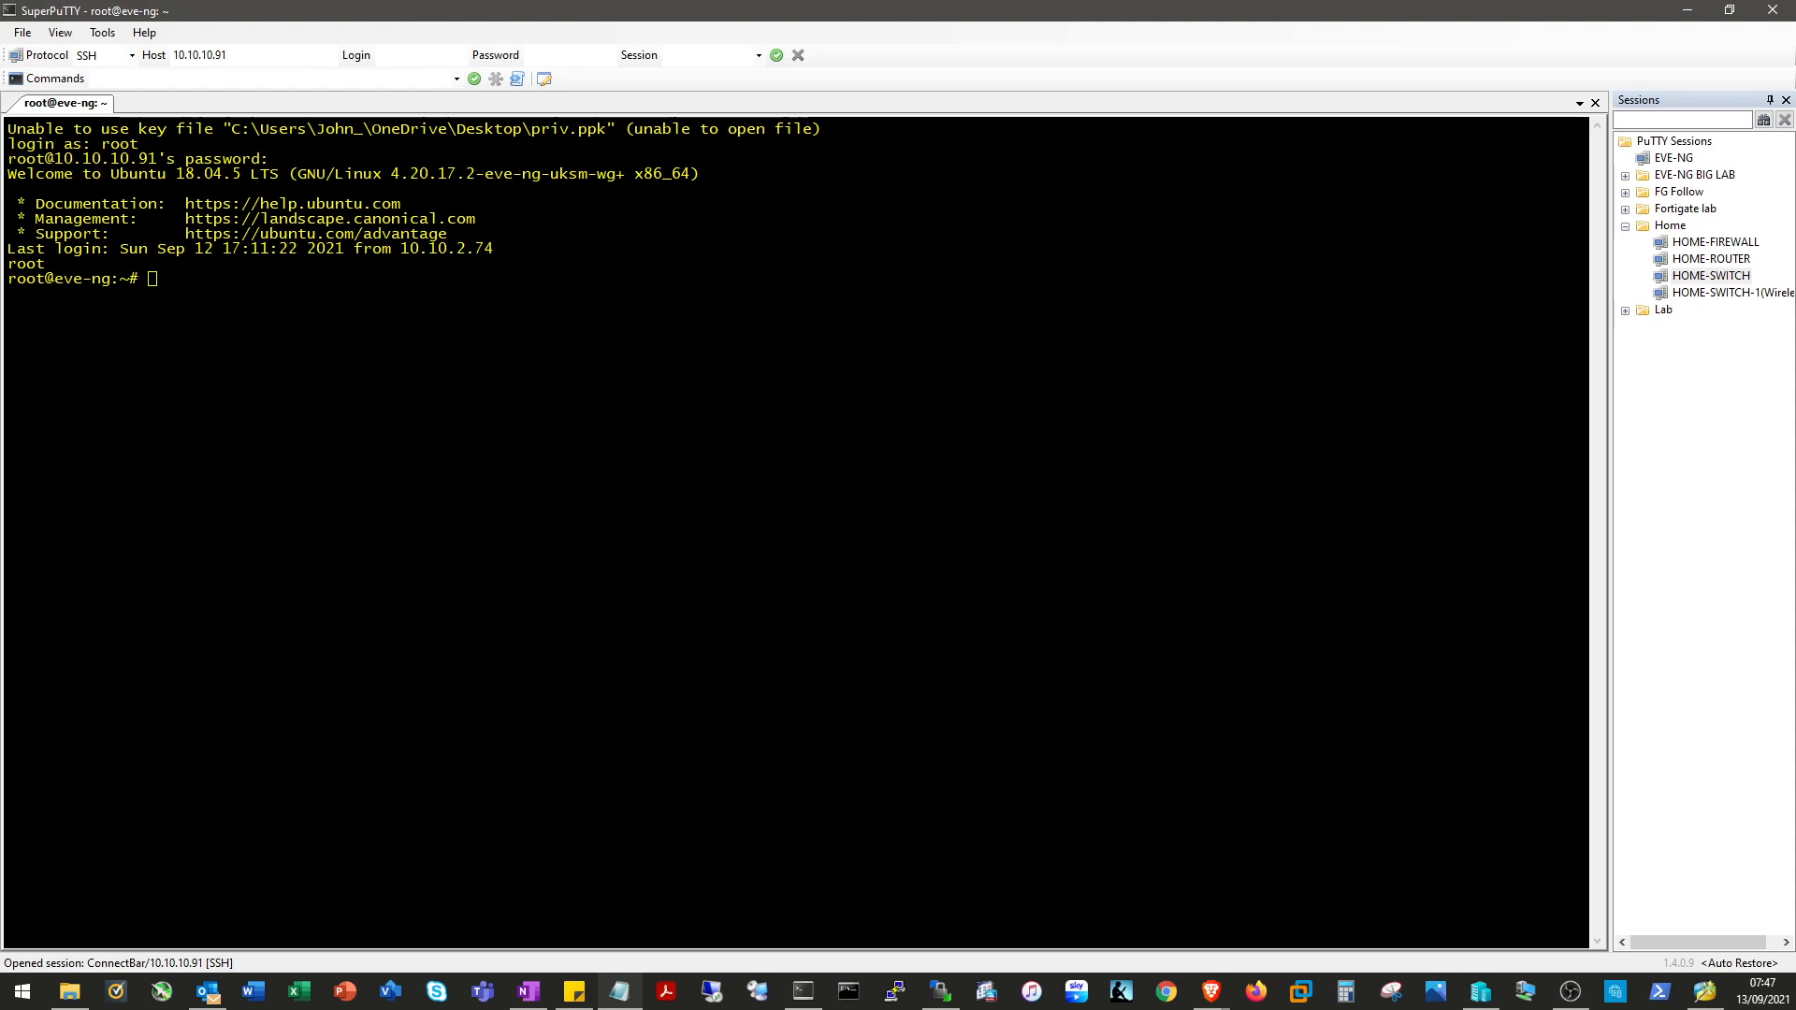
key("alt+Tab")
key("shift+Insert")
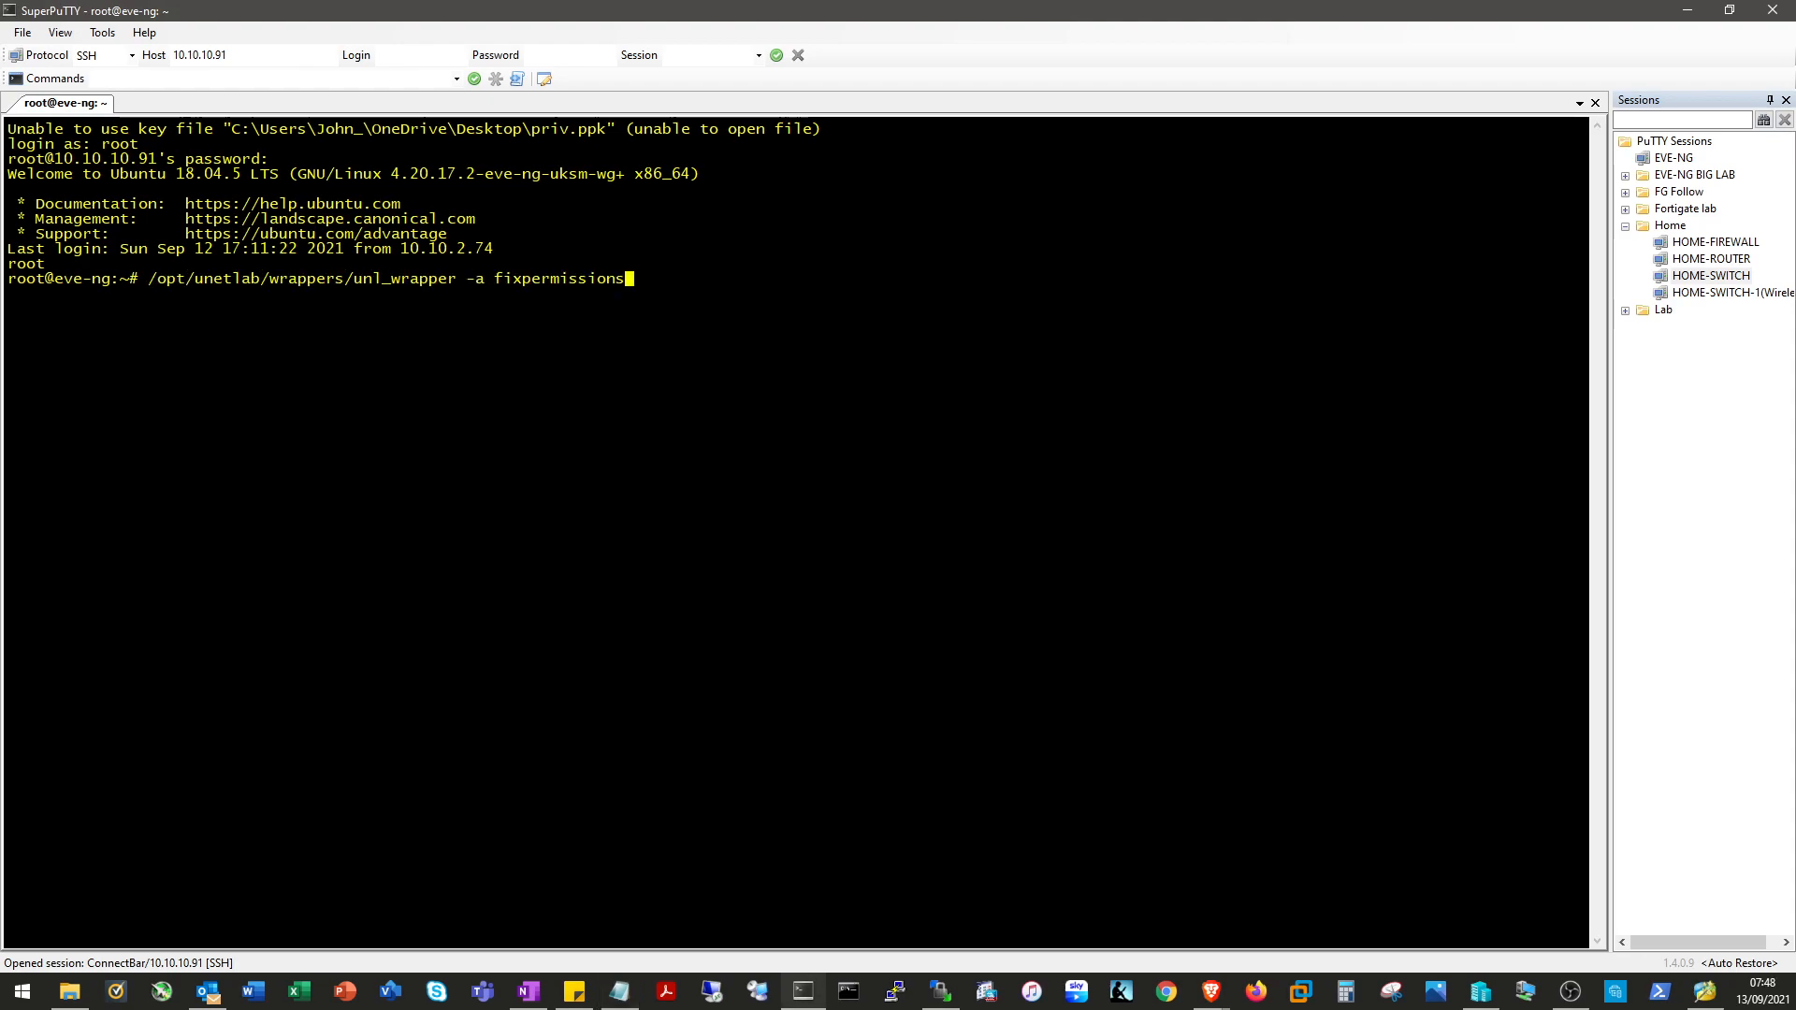
key("Return")
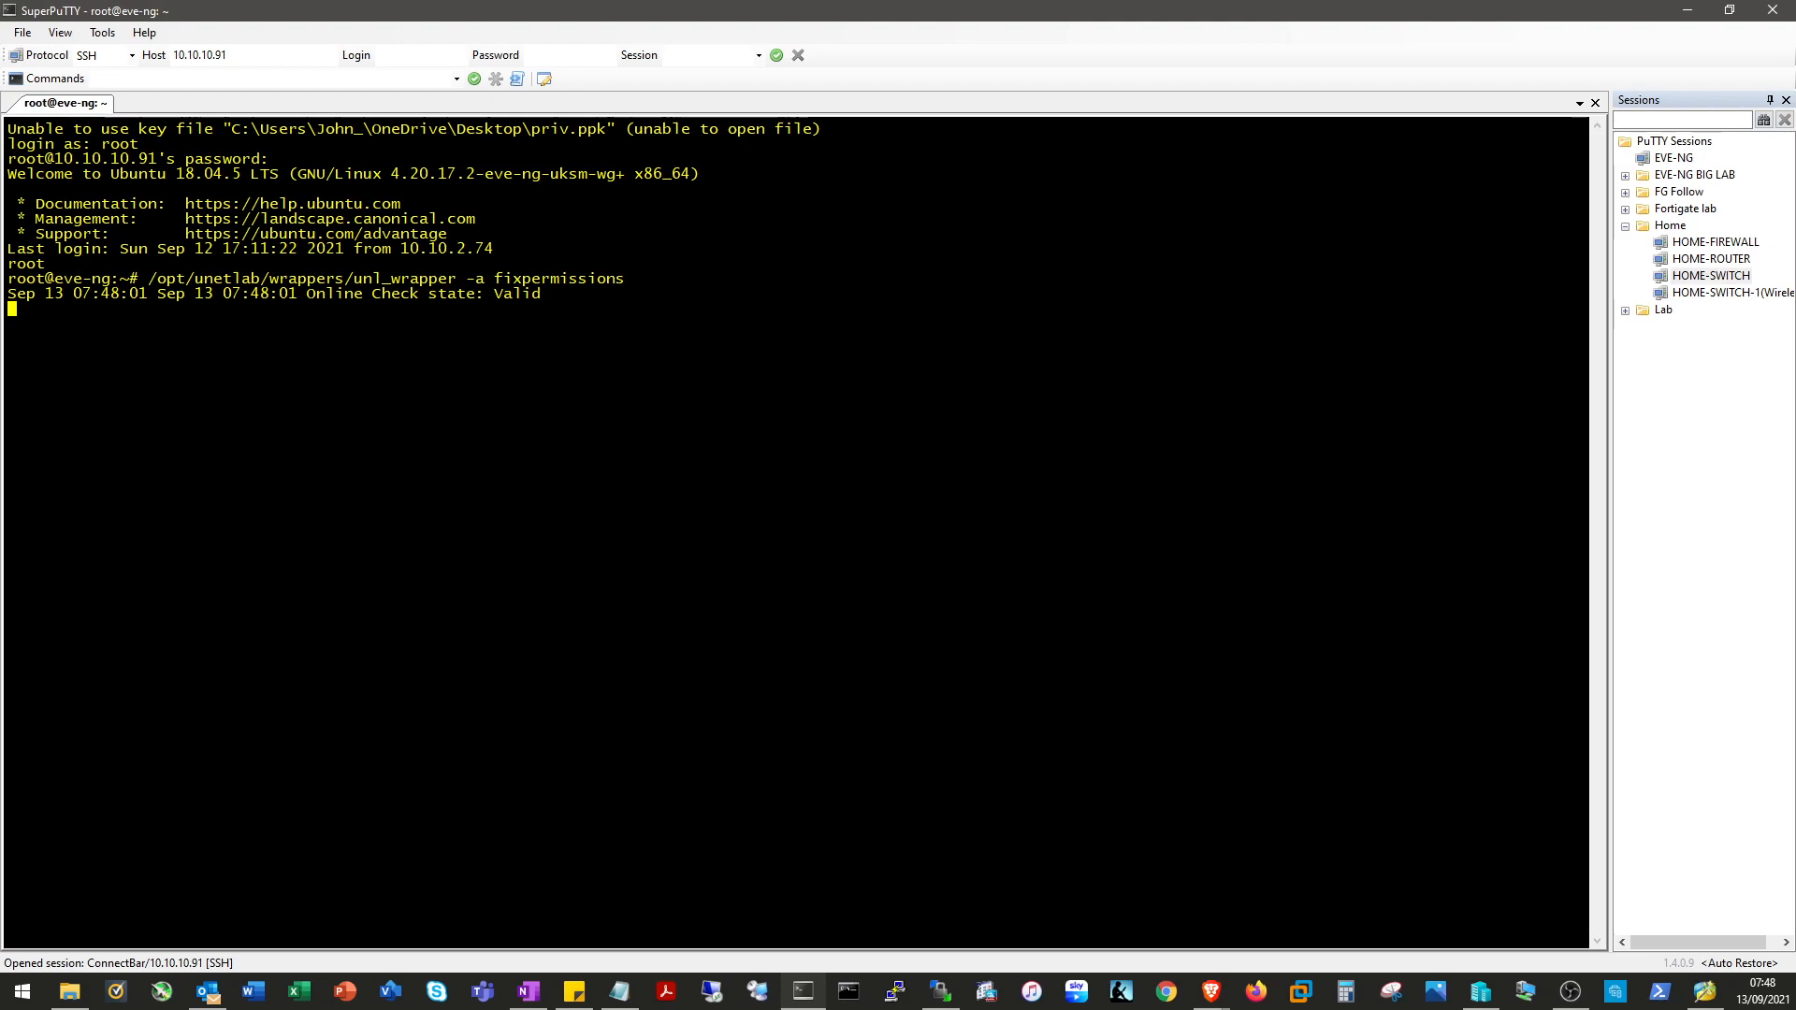
left_click_drag(624, 280, 150, 280)
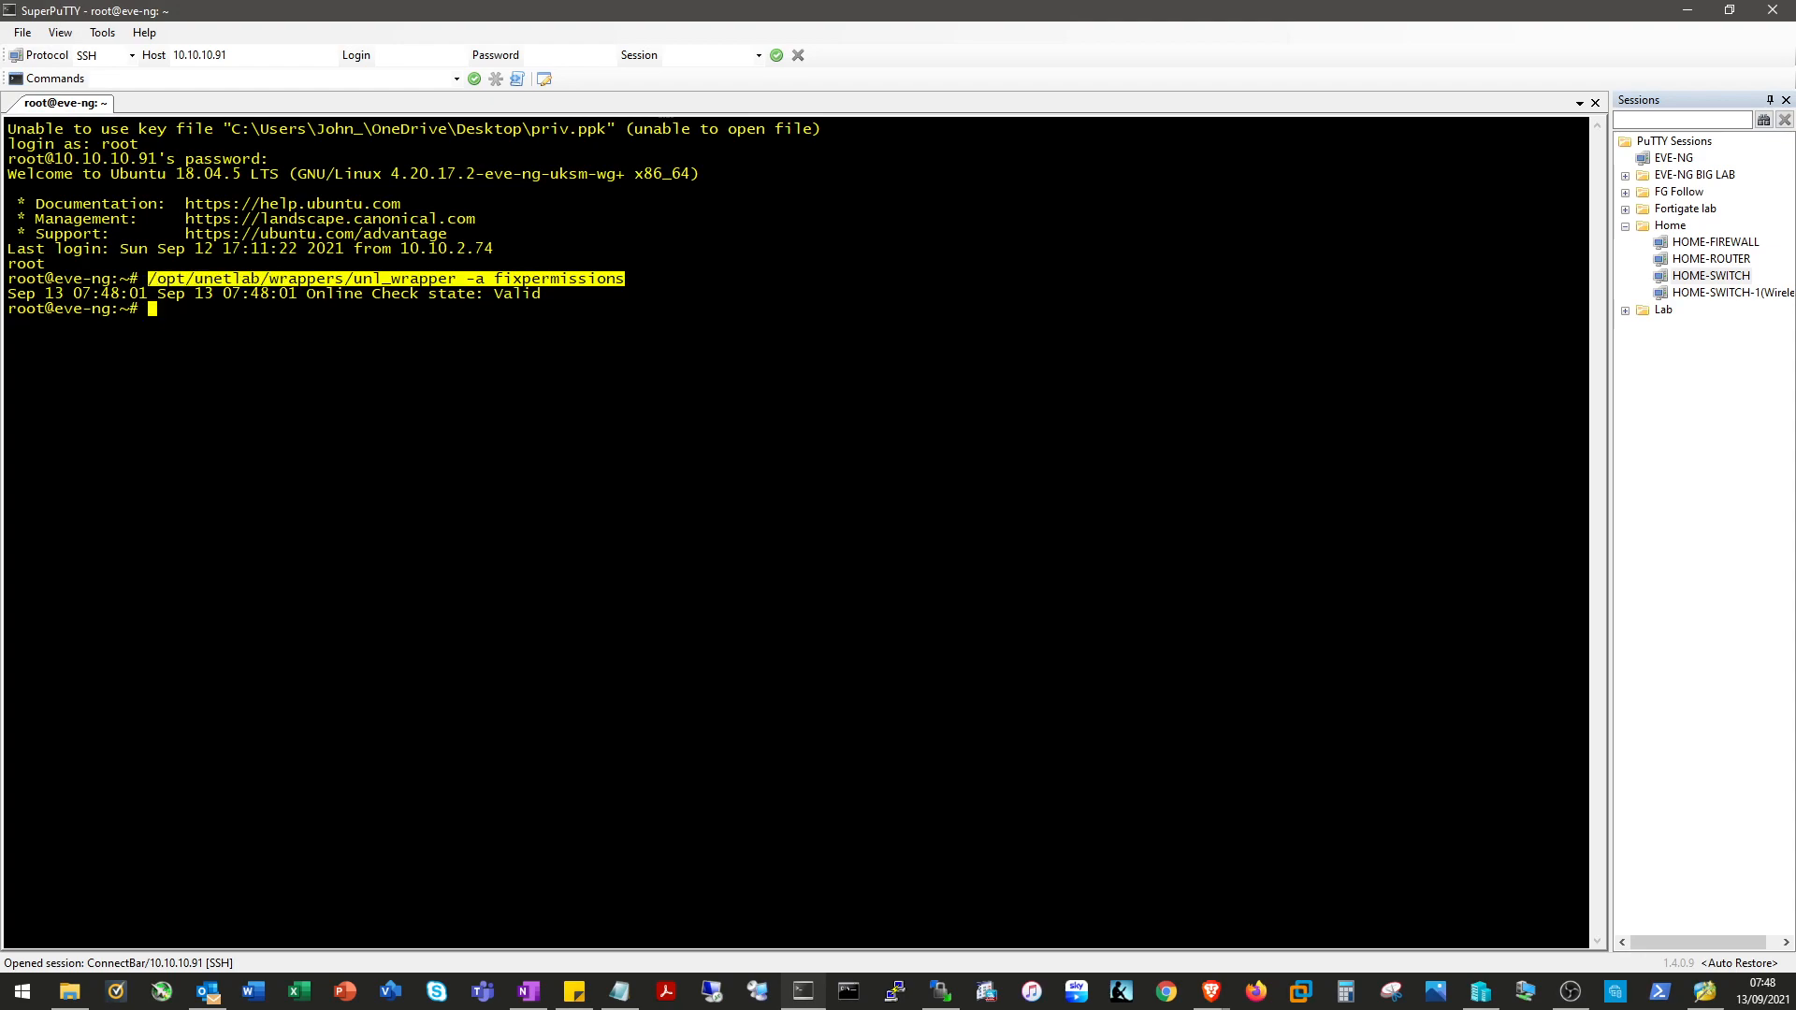
Create a 40G disk with /opt/qemu/bin/qemu-img create -f qcow2 virtioa.qcow2 40G.
left_click(149, 279)
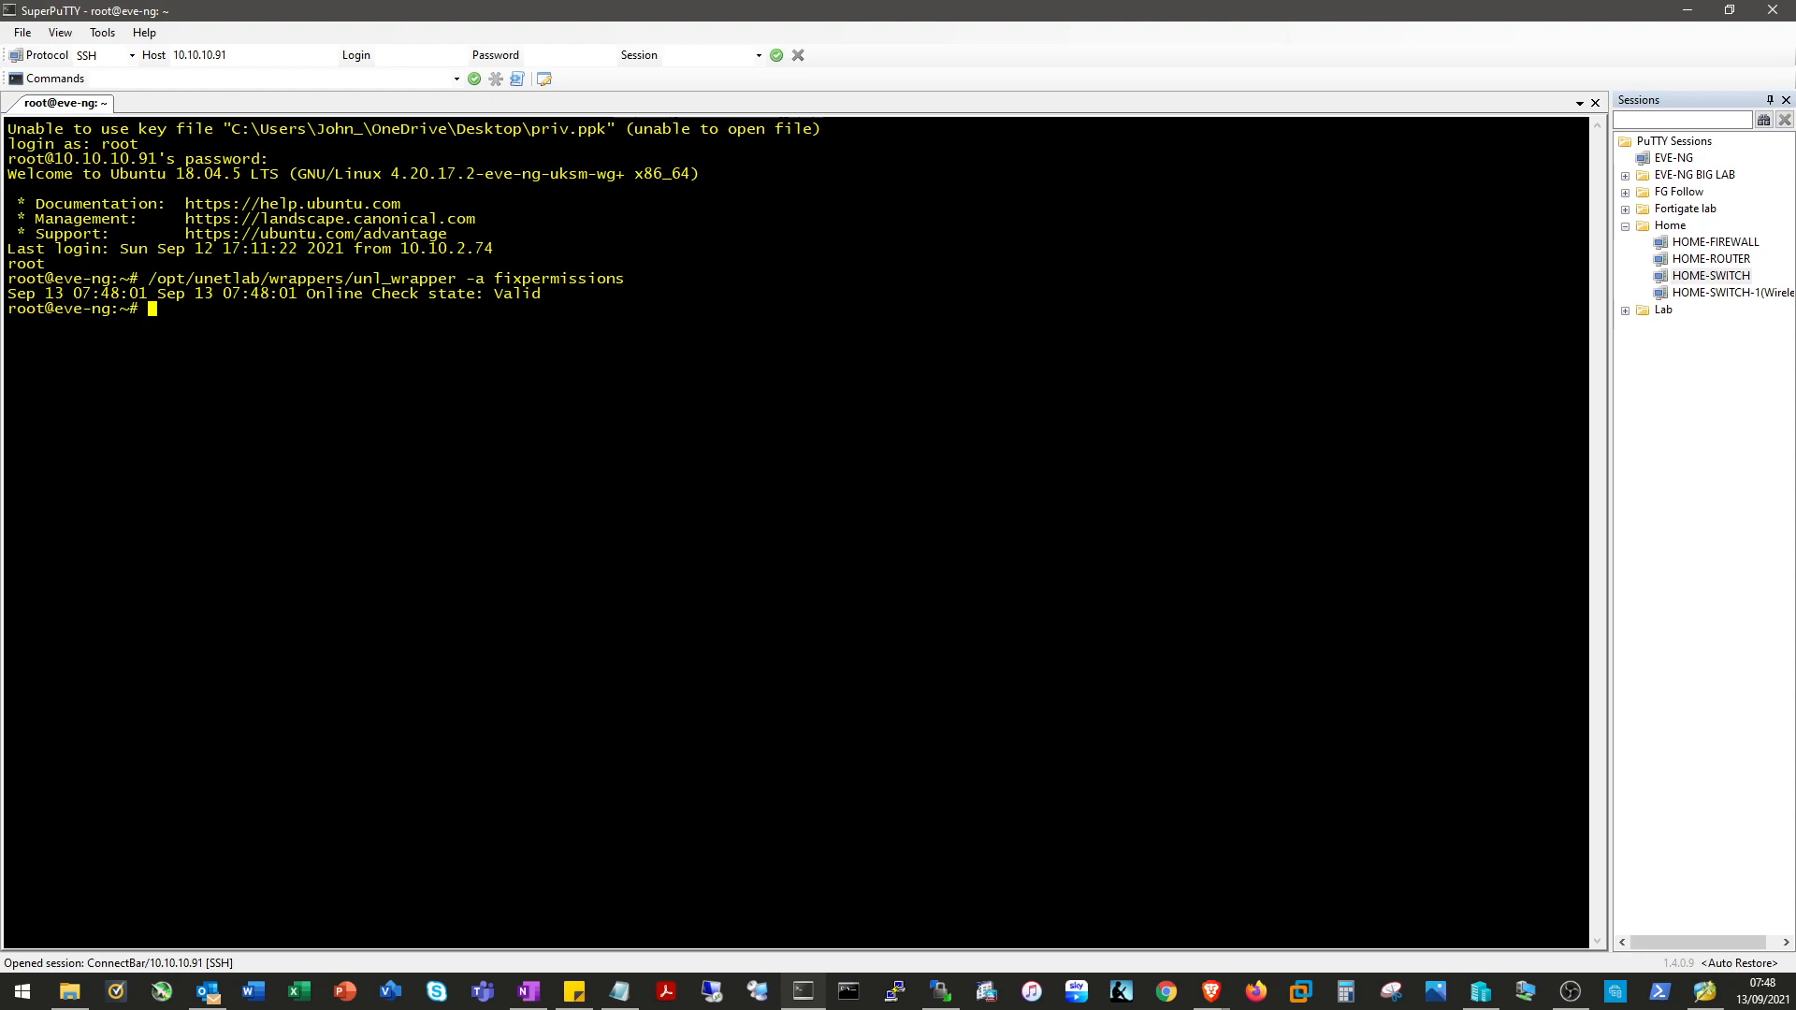
type("/opt/unetla")
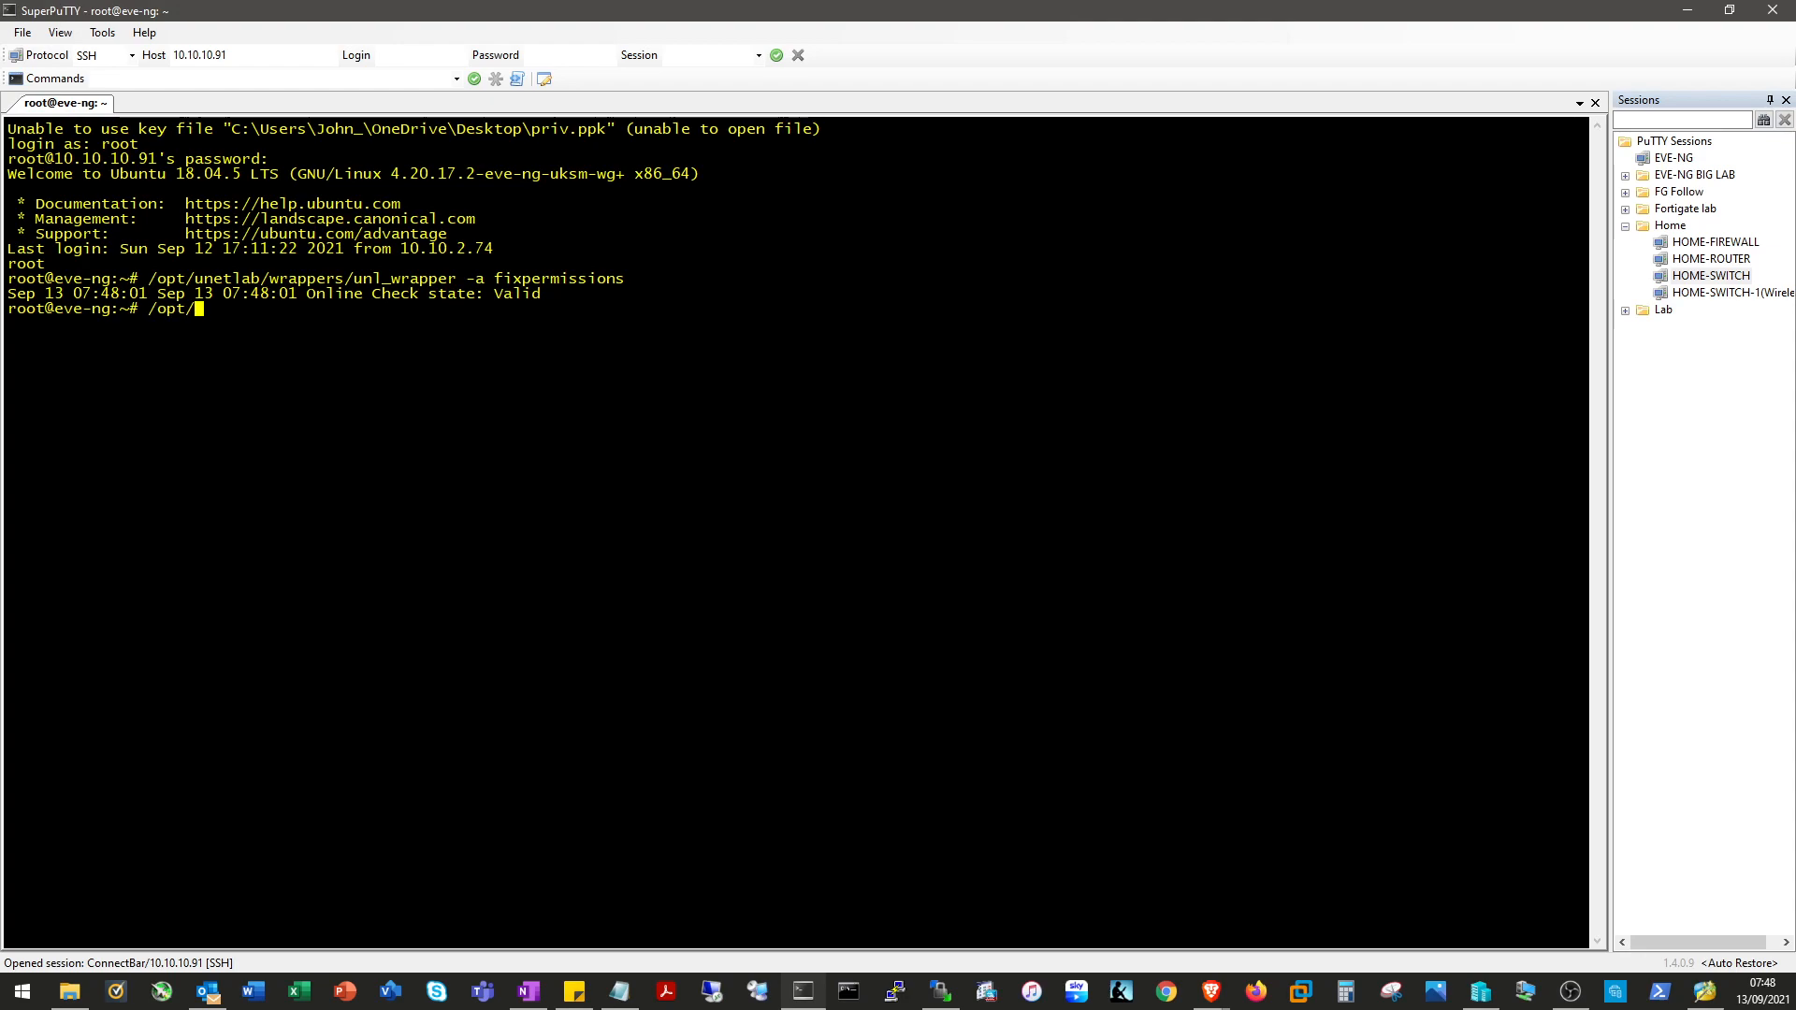
key("BackSpace")
key("BackSpace")
type(";")
key("BackSpace")
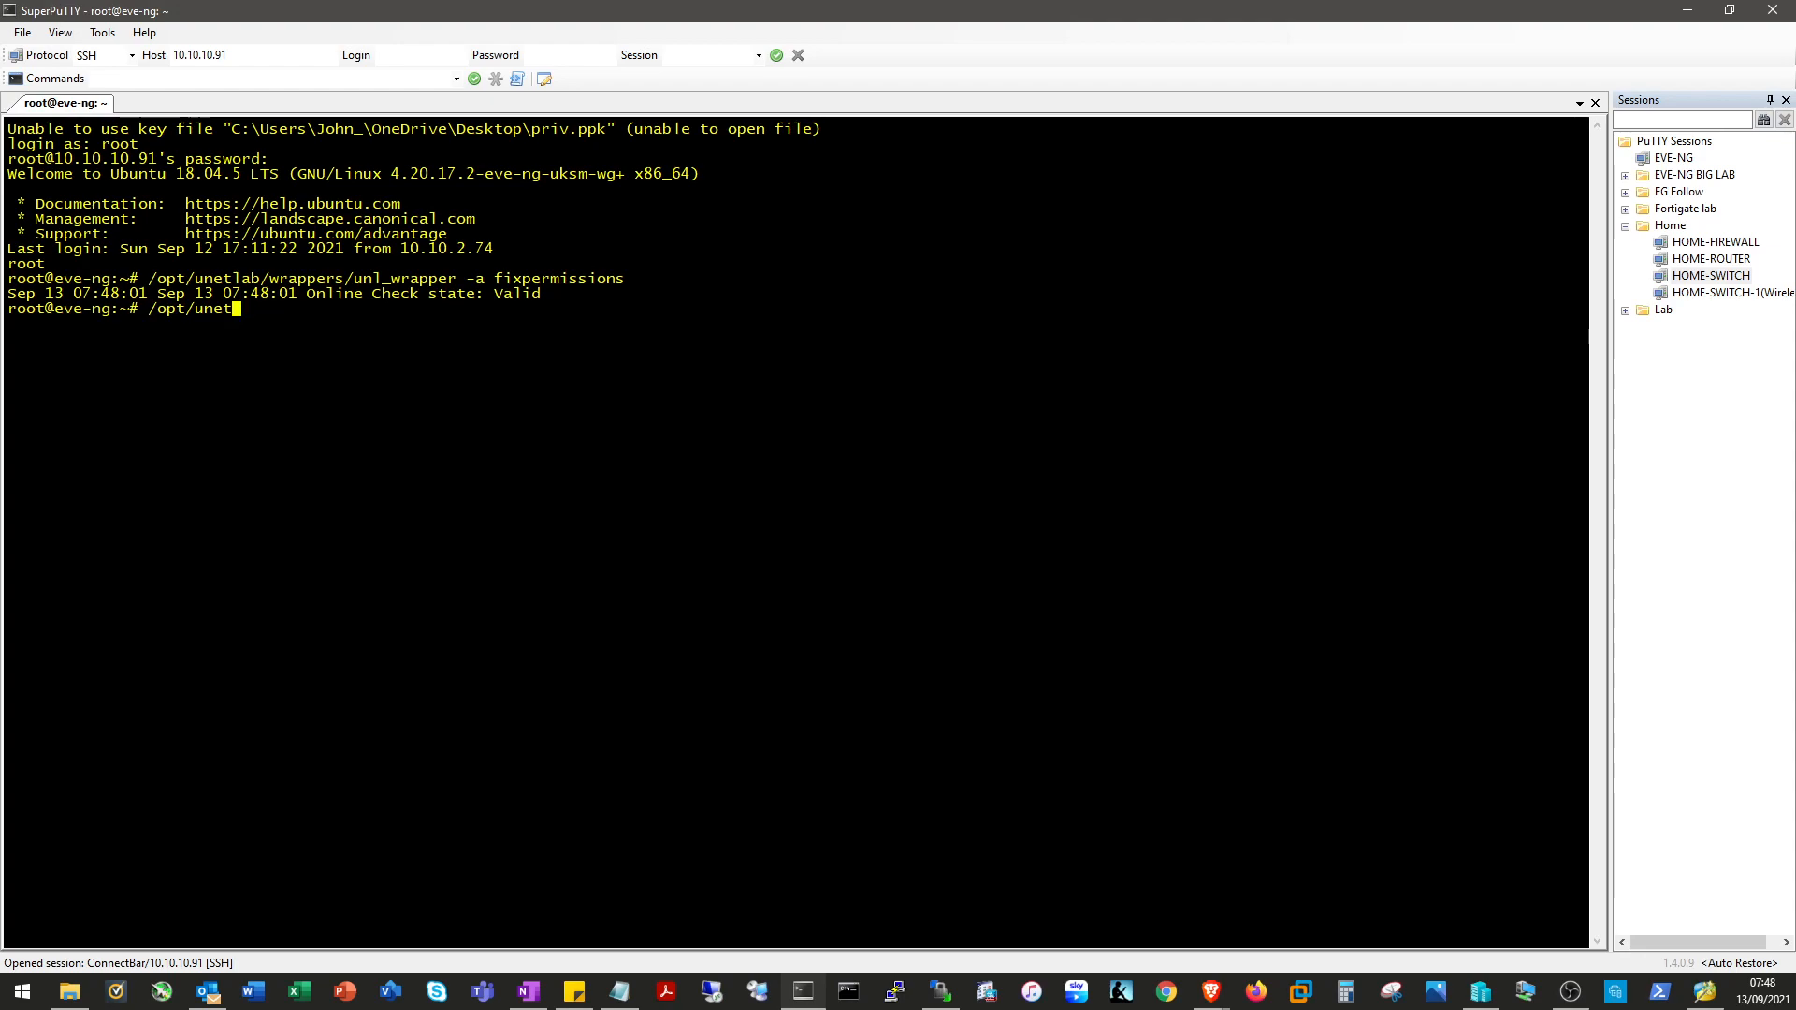
type("lab")
key("BackSpace")
key("BackSpace")
key("BackSpace")
key("BackSpace")
key("BackSpace")
key("BackSpace")
key("BackSpace")
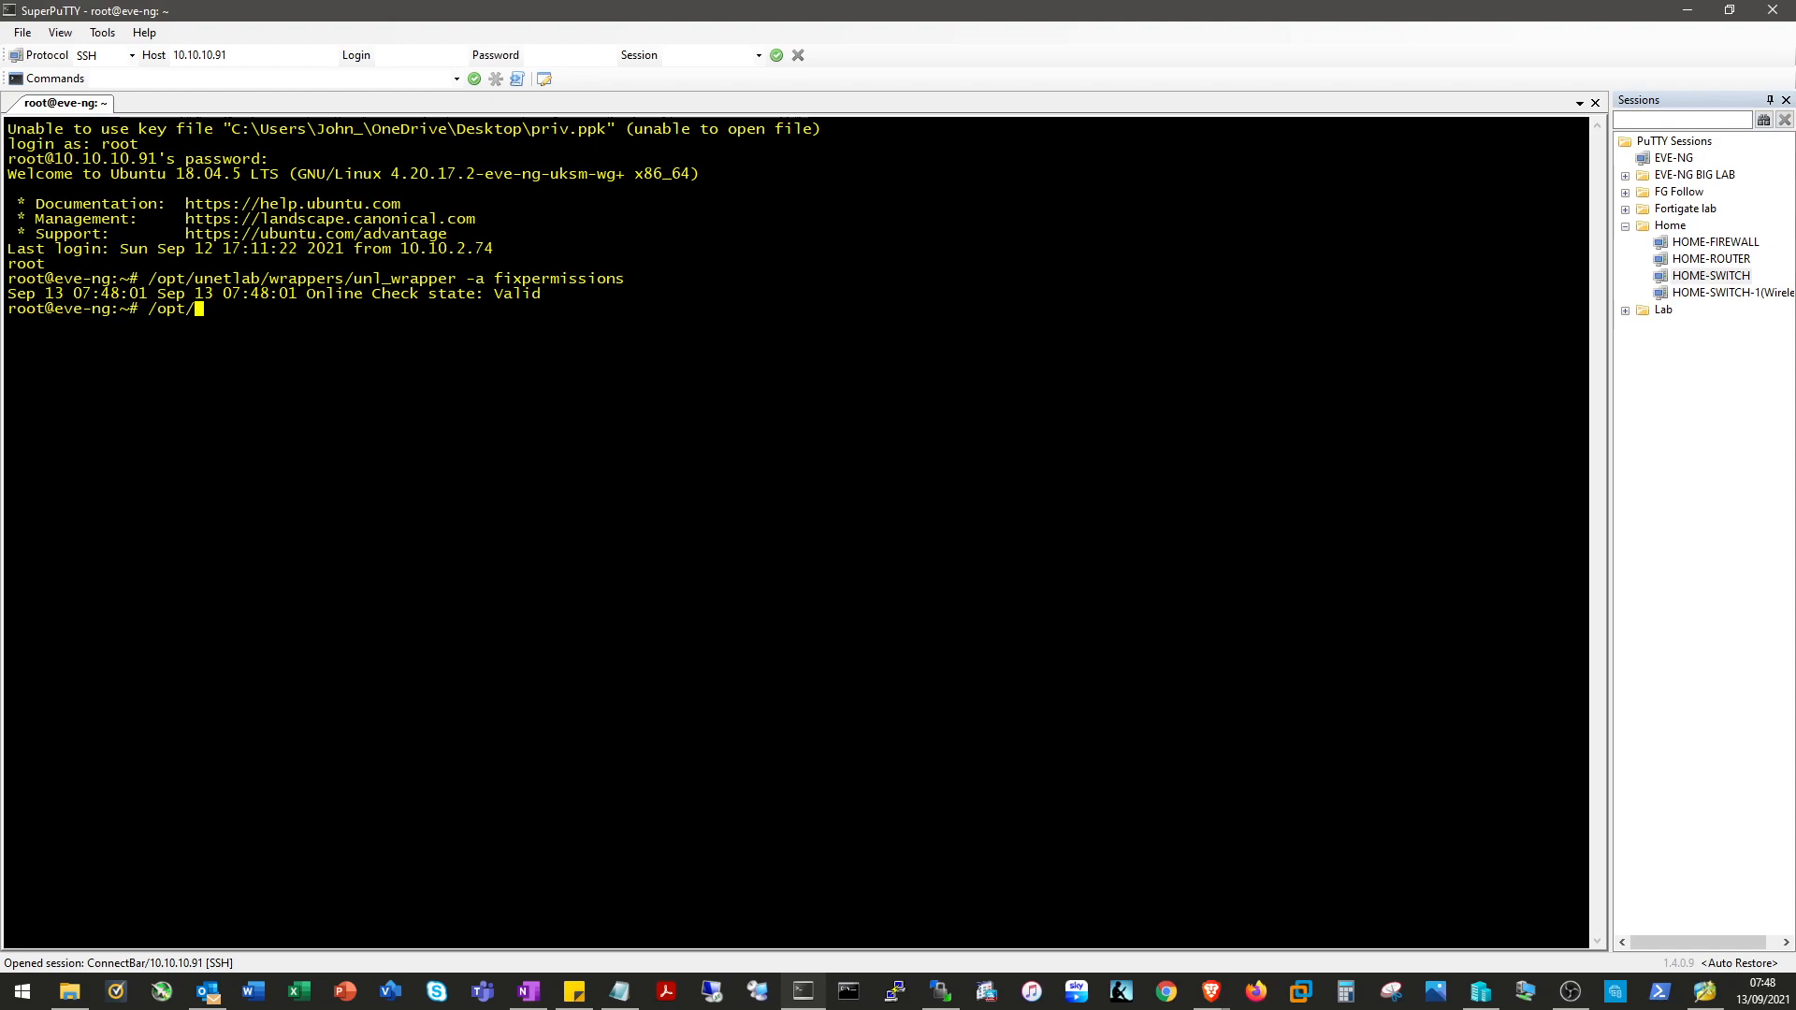
type("qemu/bin/qemu")
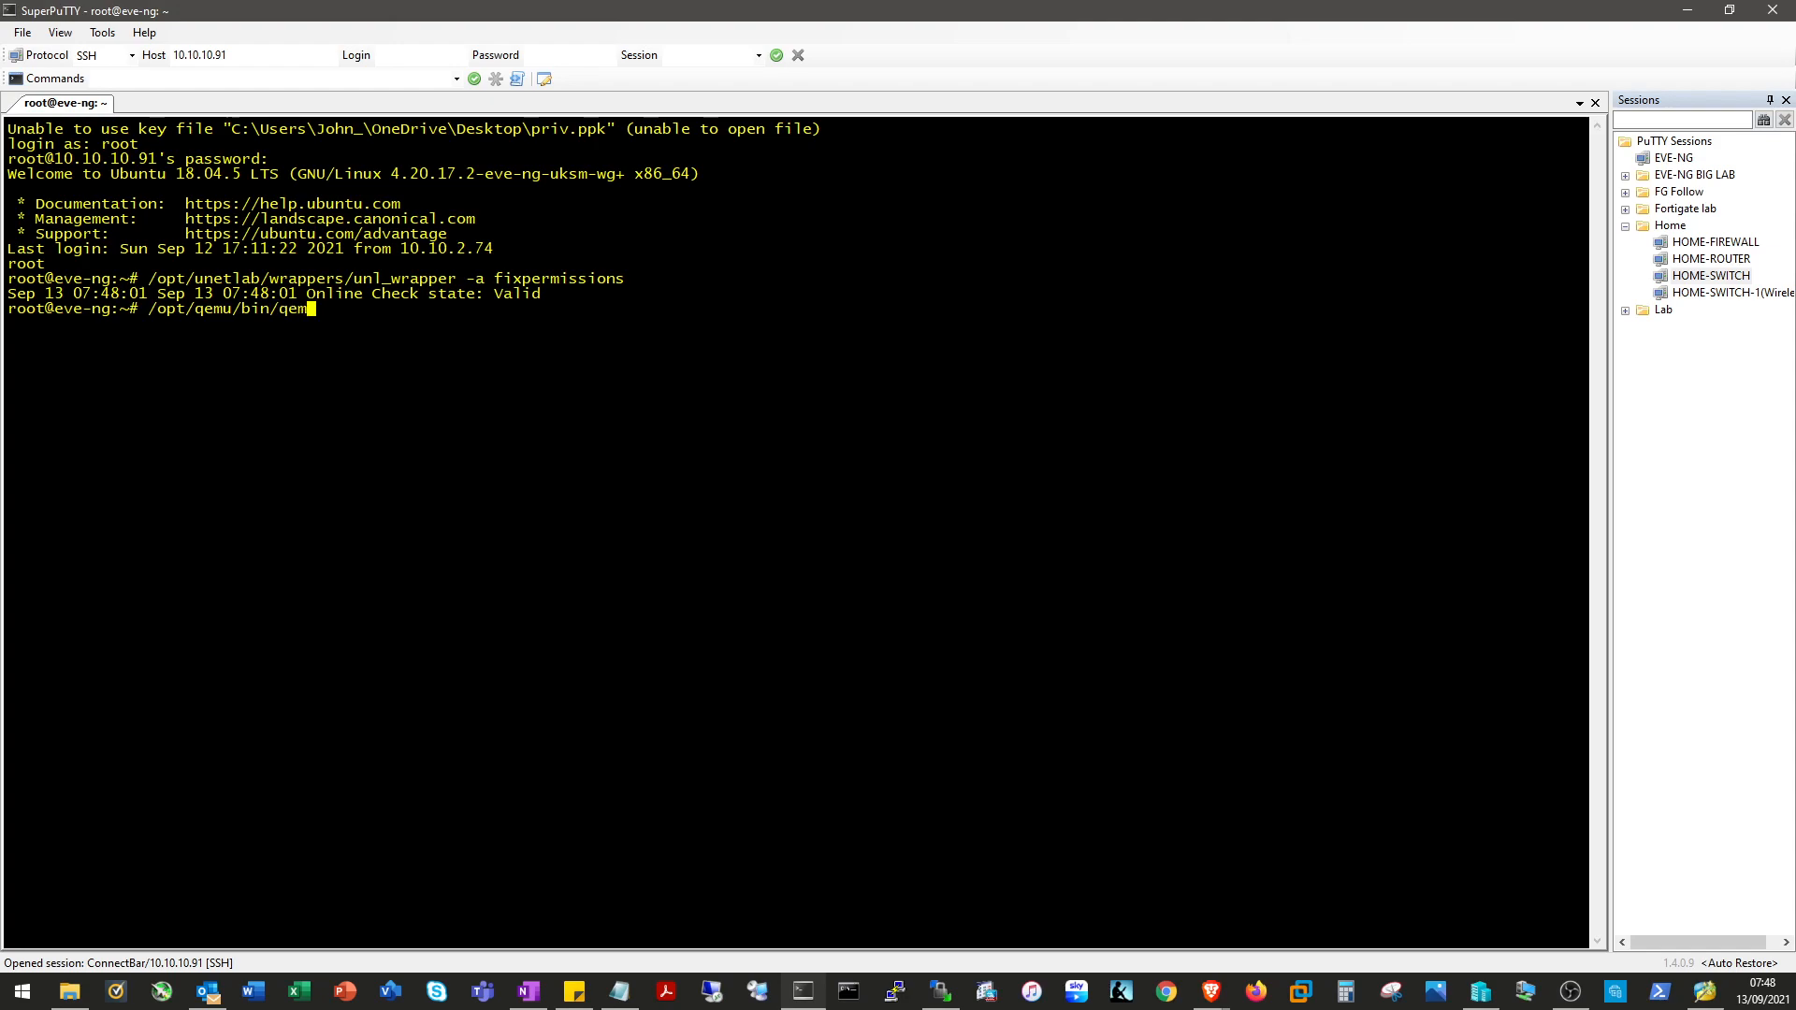
type("-img create ")
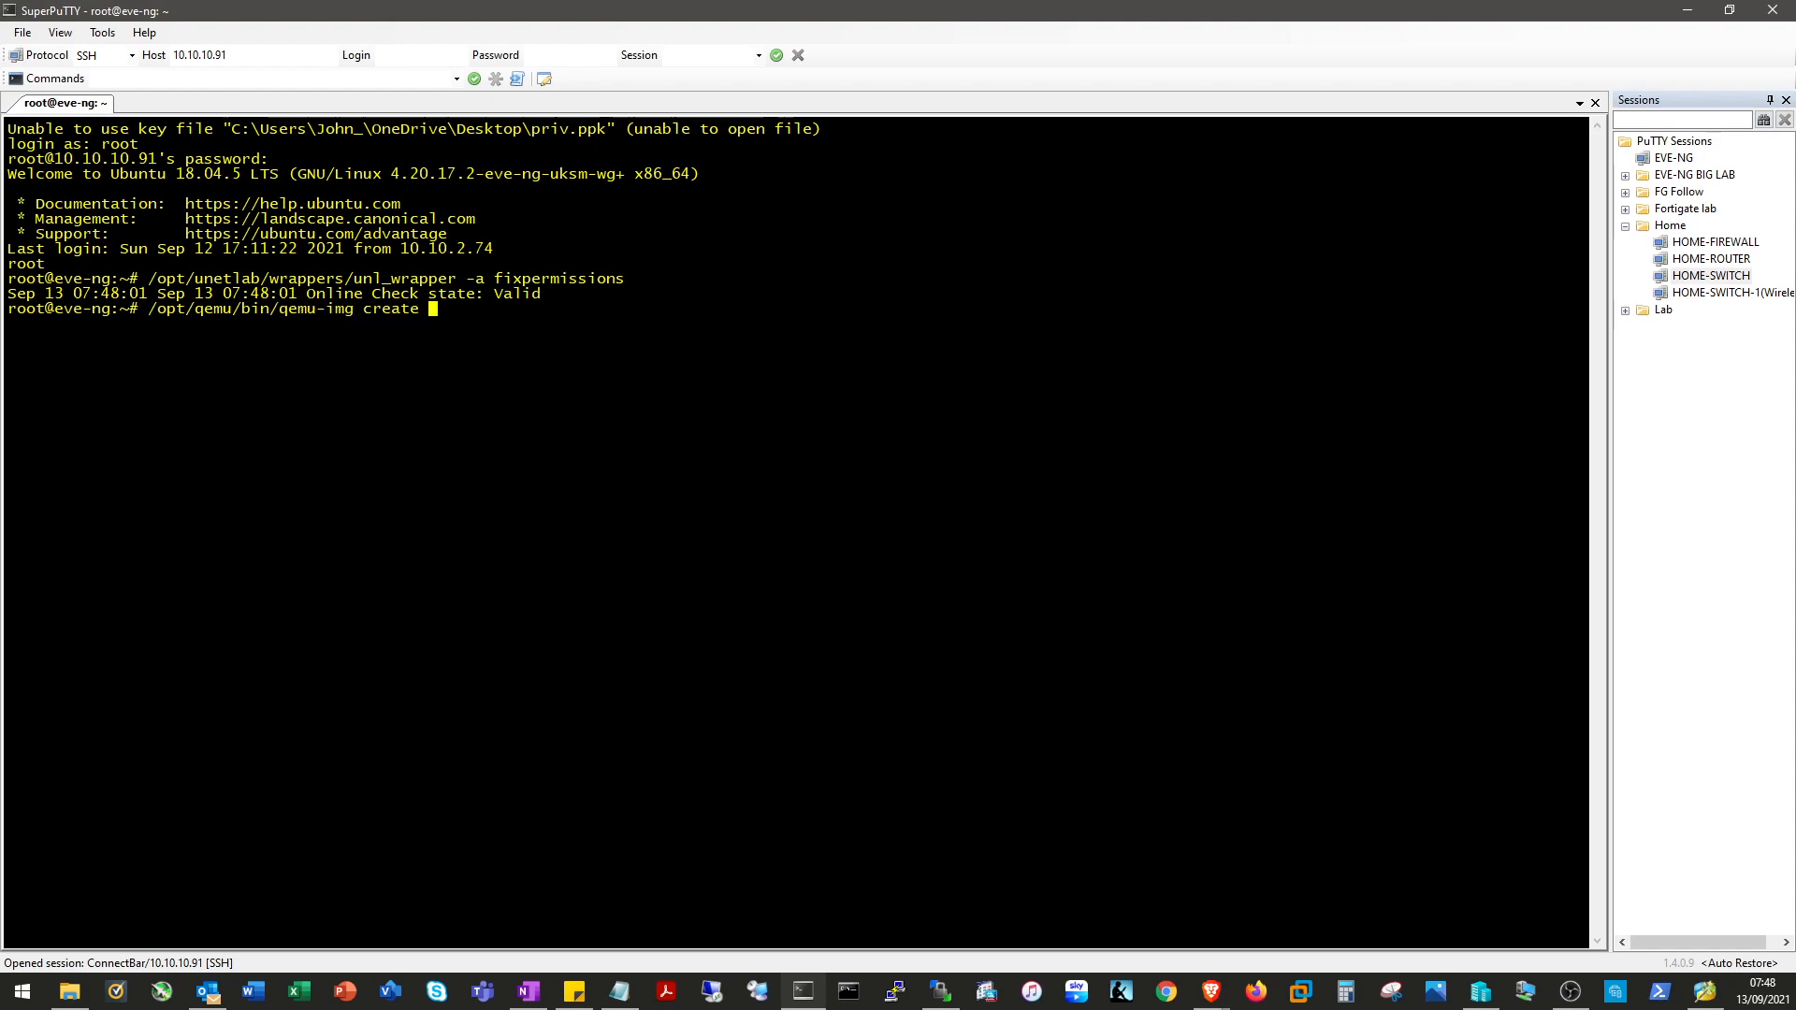
type("-f qcow2 virt")
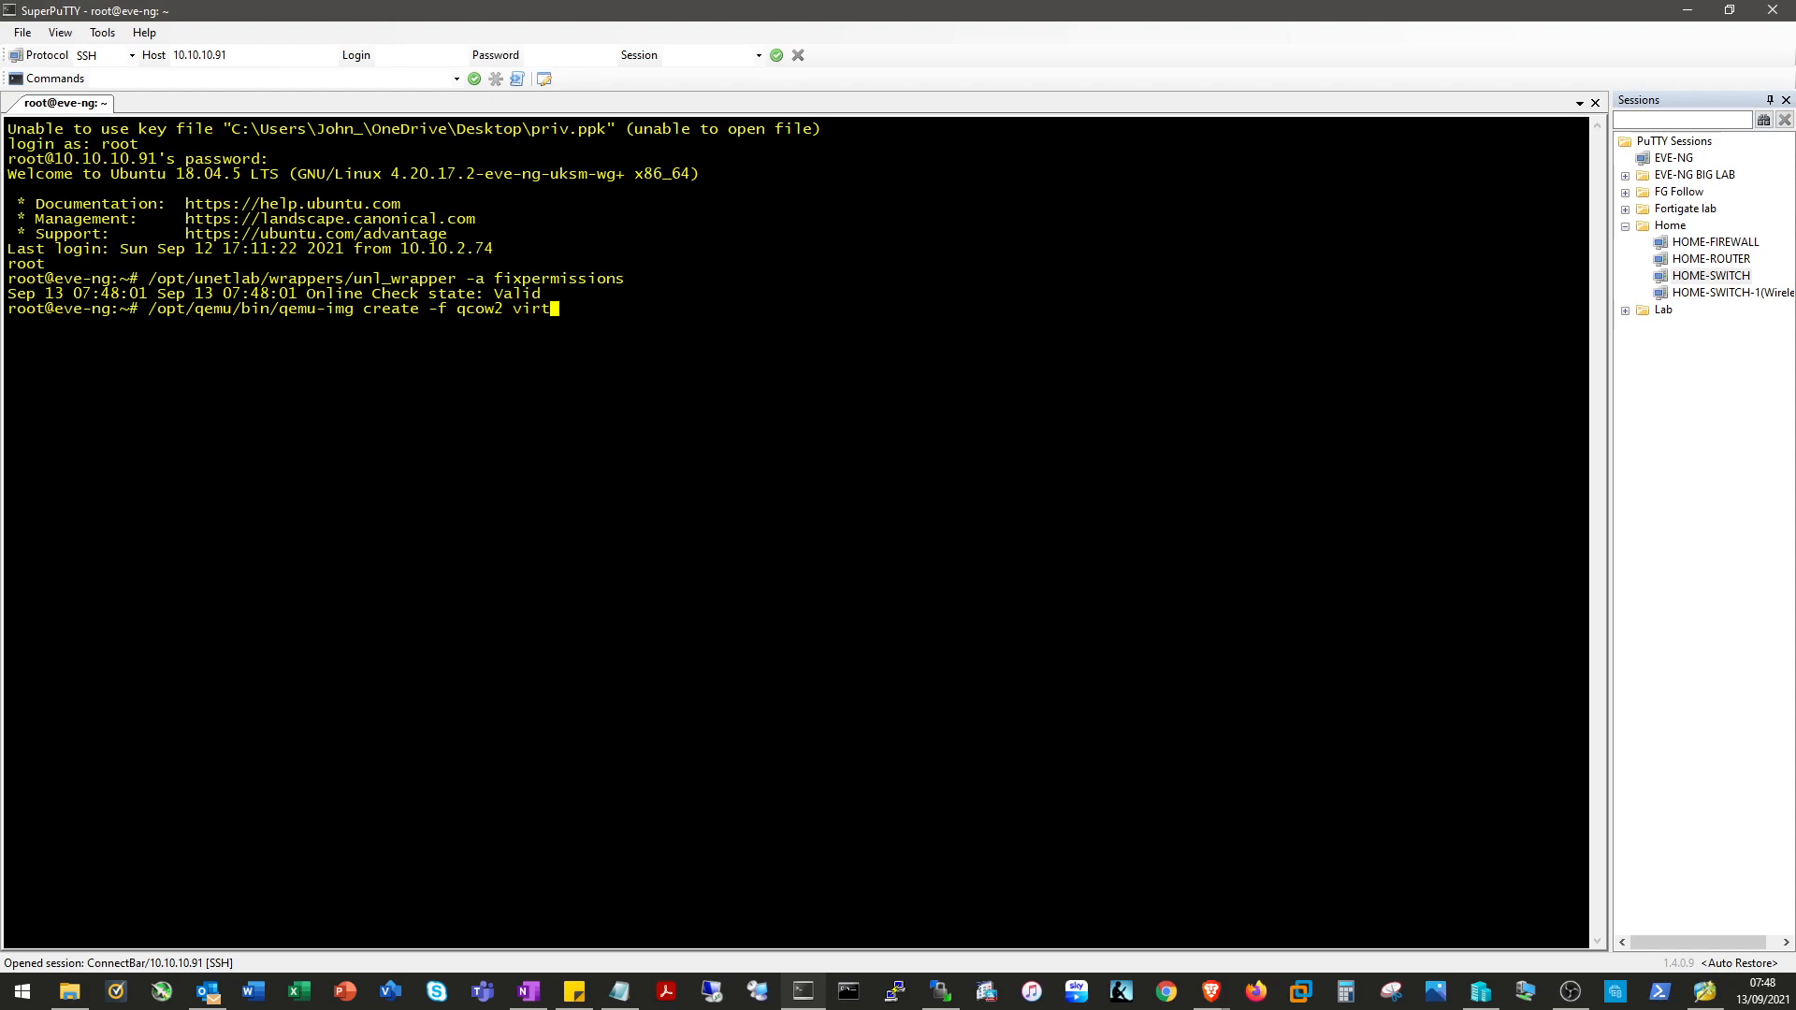
type("ioa.qcow2 40G")
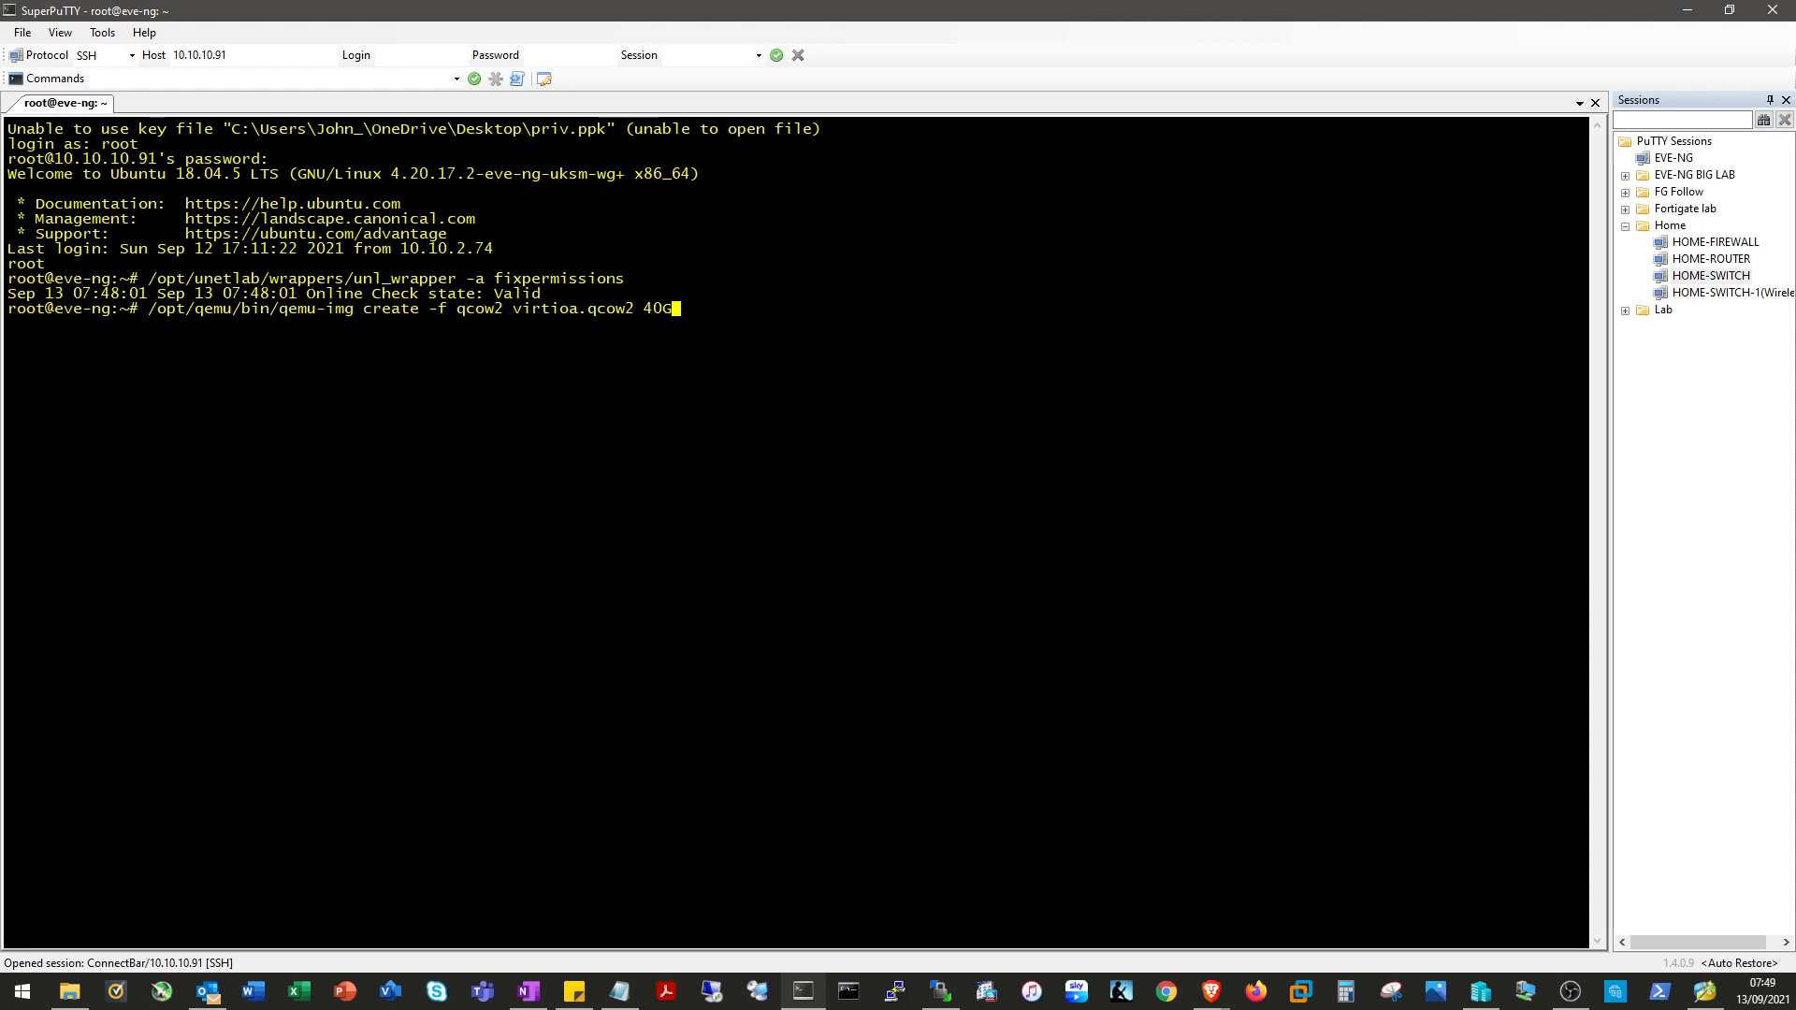
key("Return")
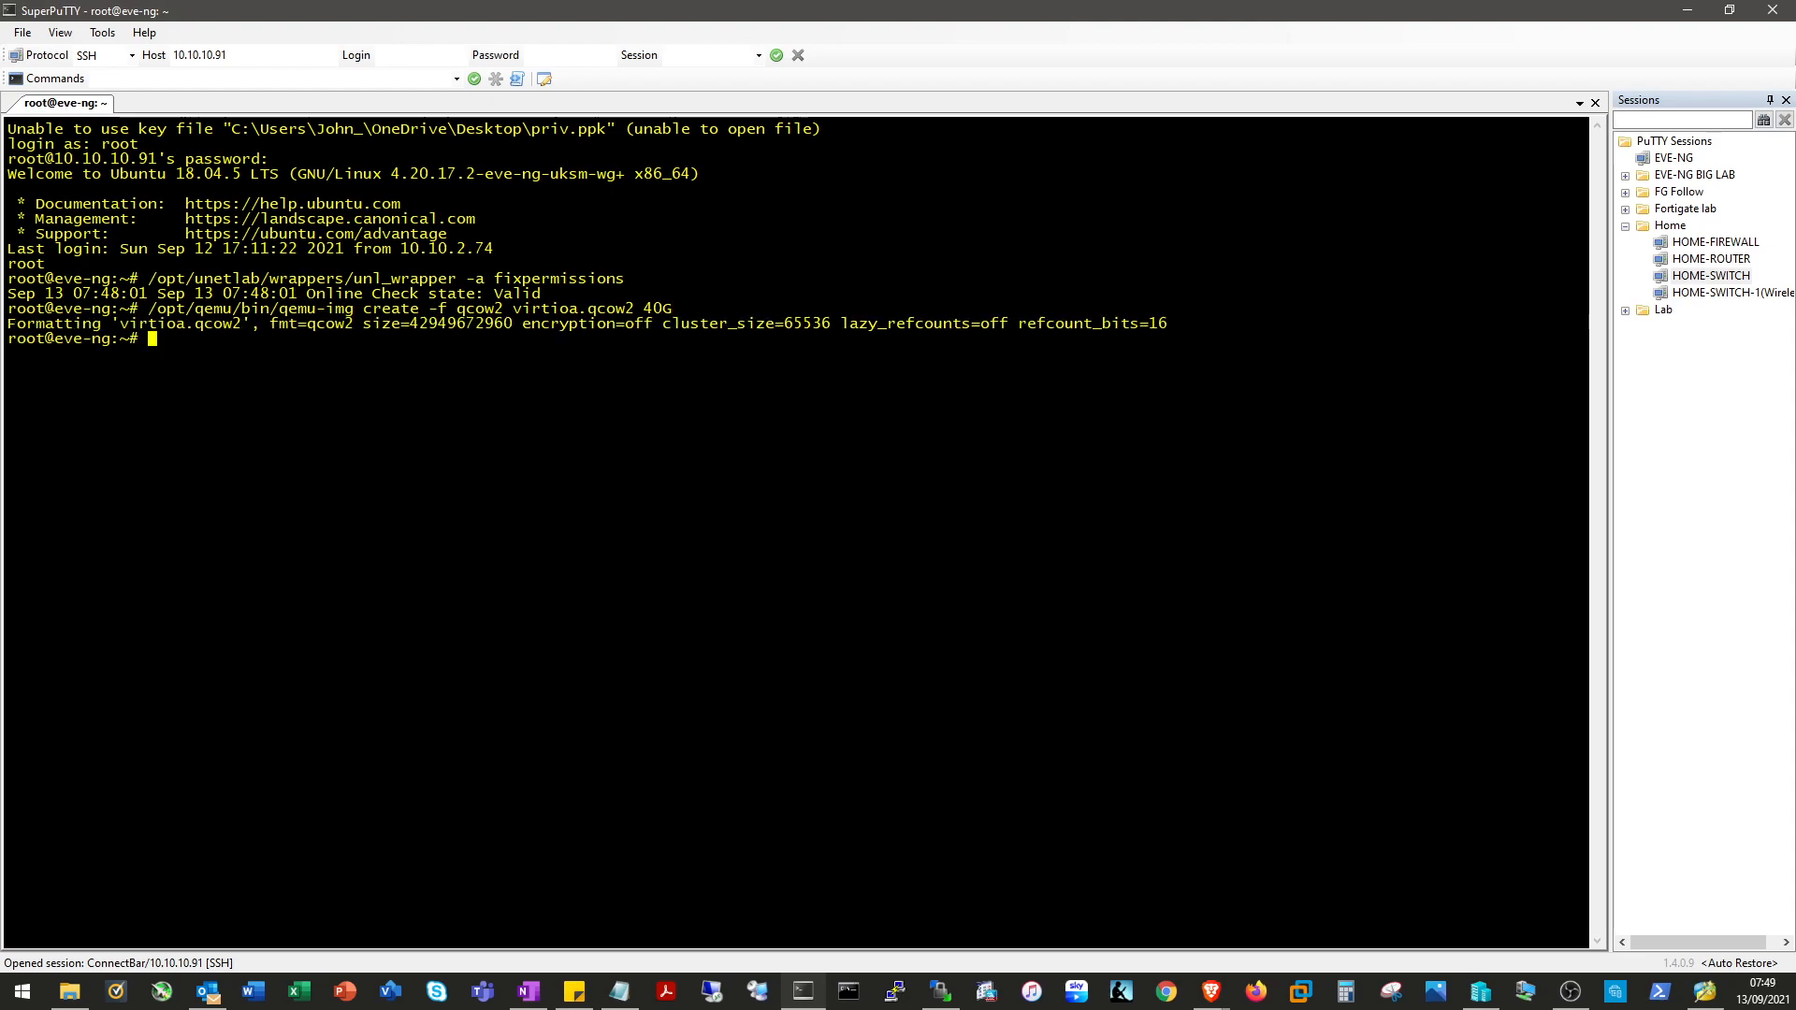
Hide SuperPuTTY and WinSCP, then add and save a new lab named test, version 1.
left_click(1686, 11)
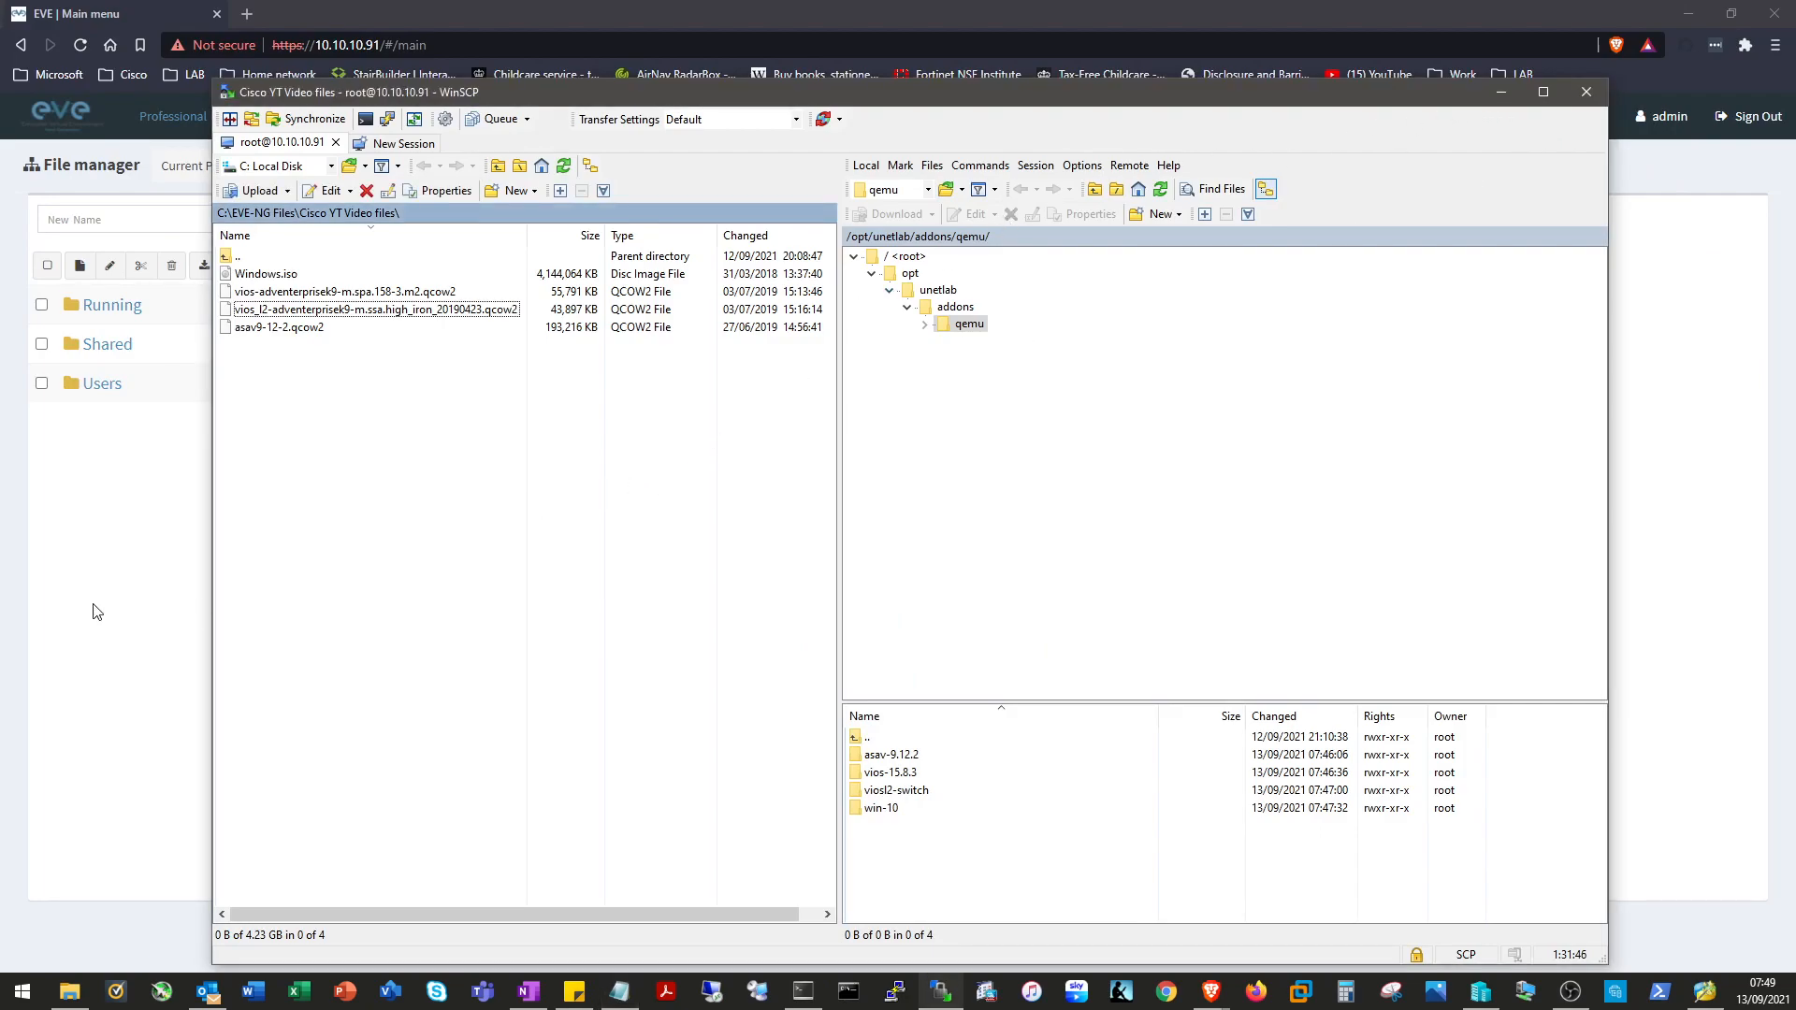
left_click(1509, 90)
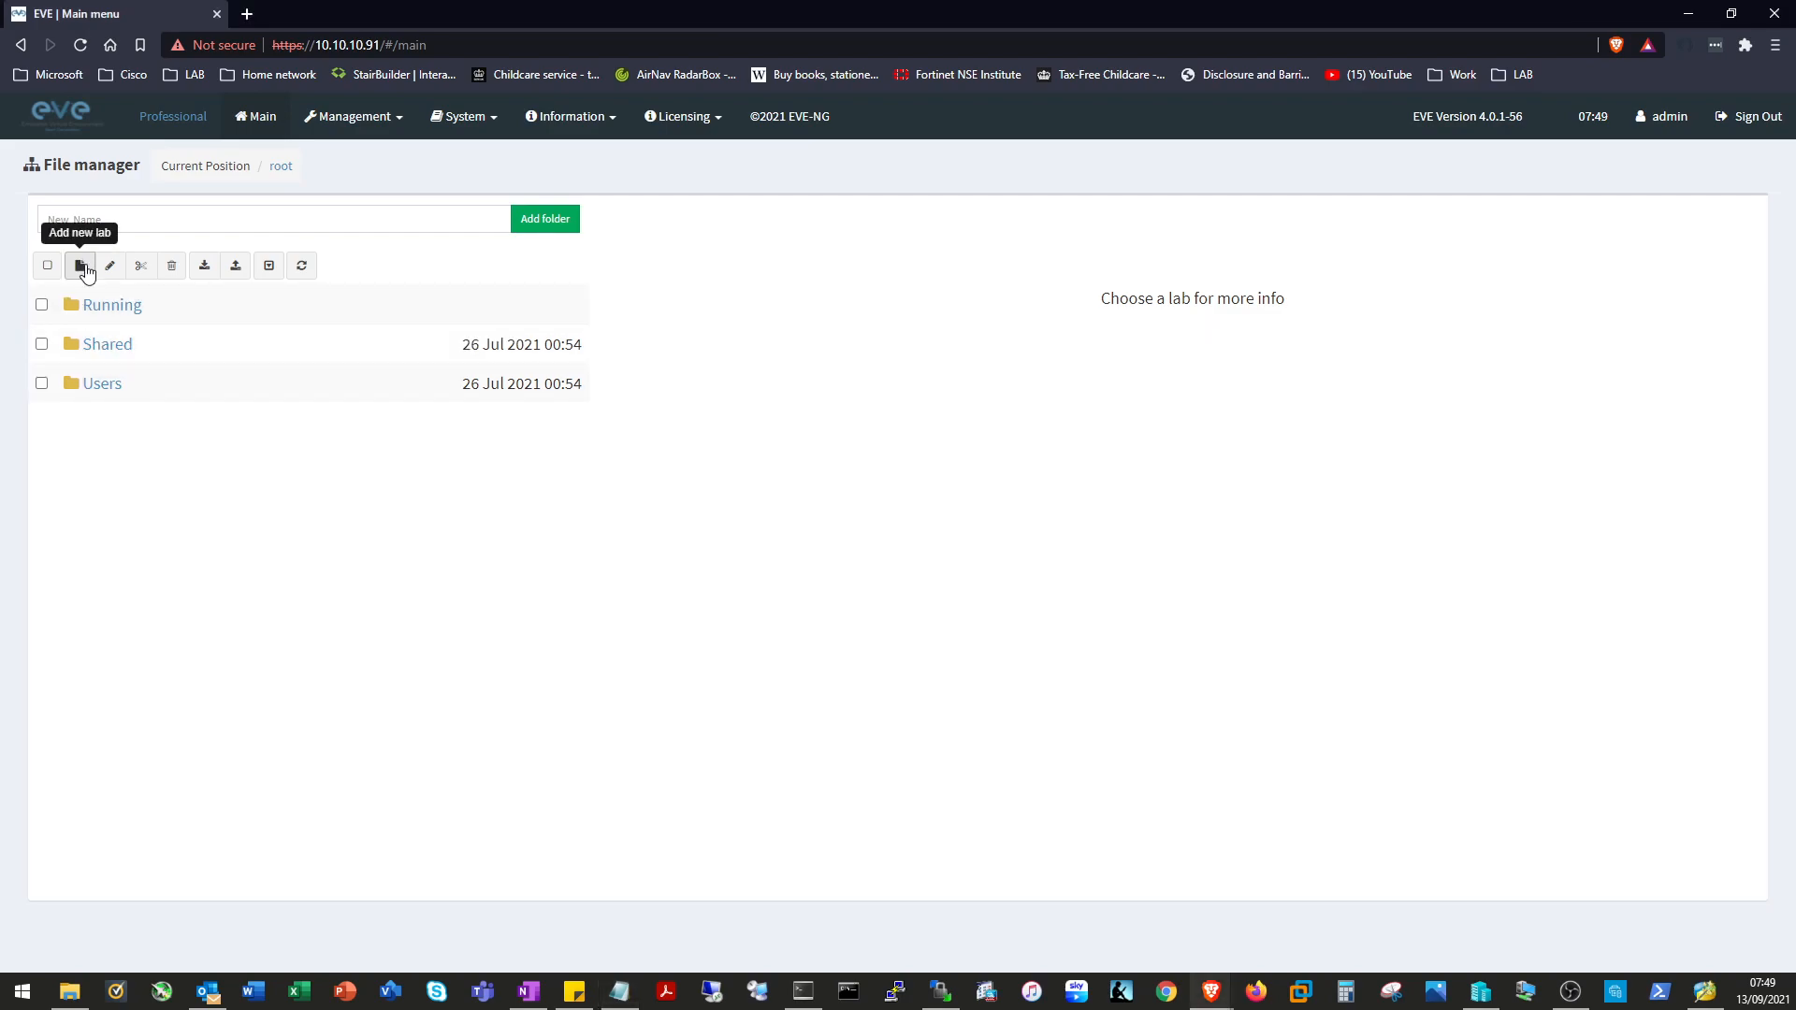
left_click(82, 266)
left_click(335, 253)
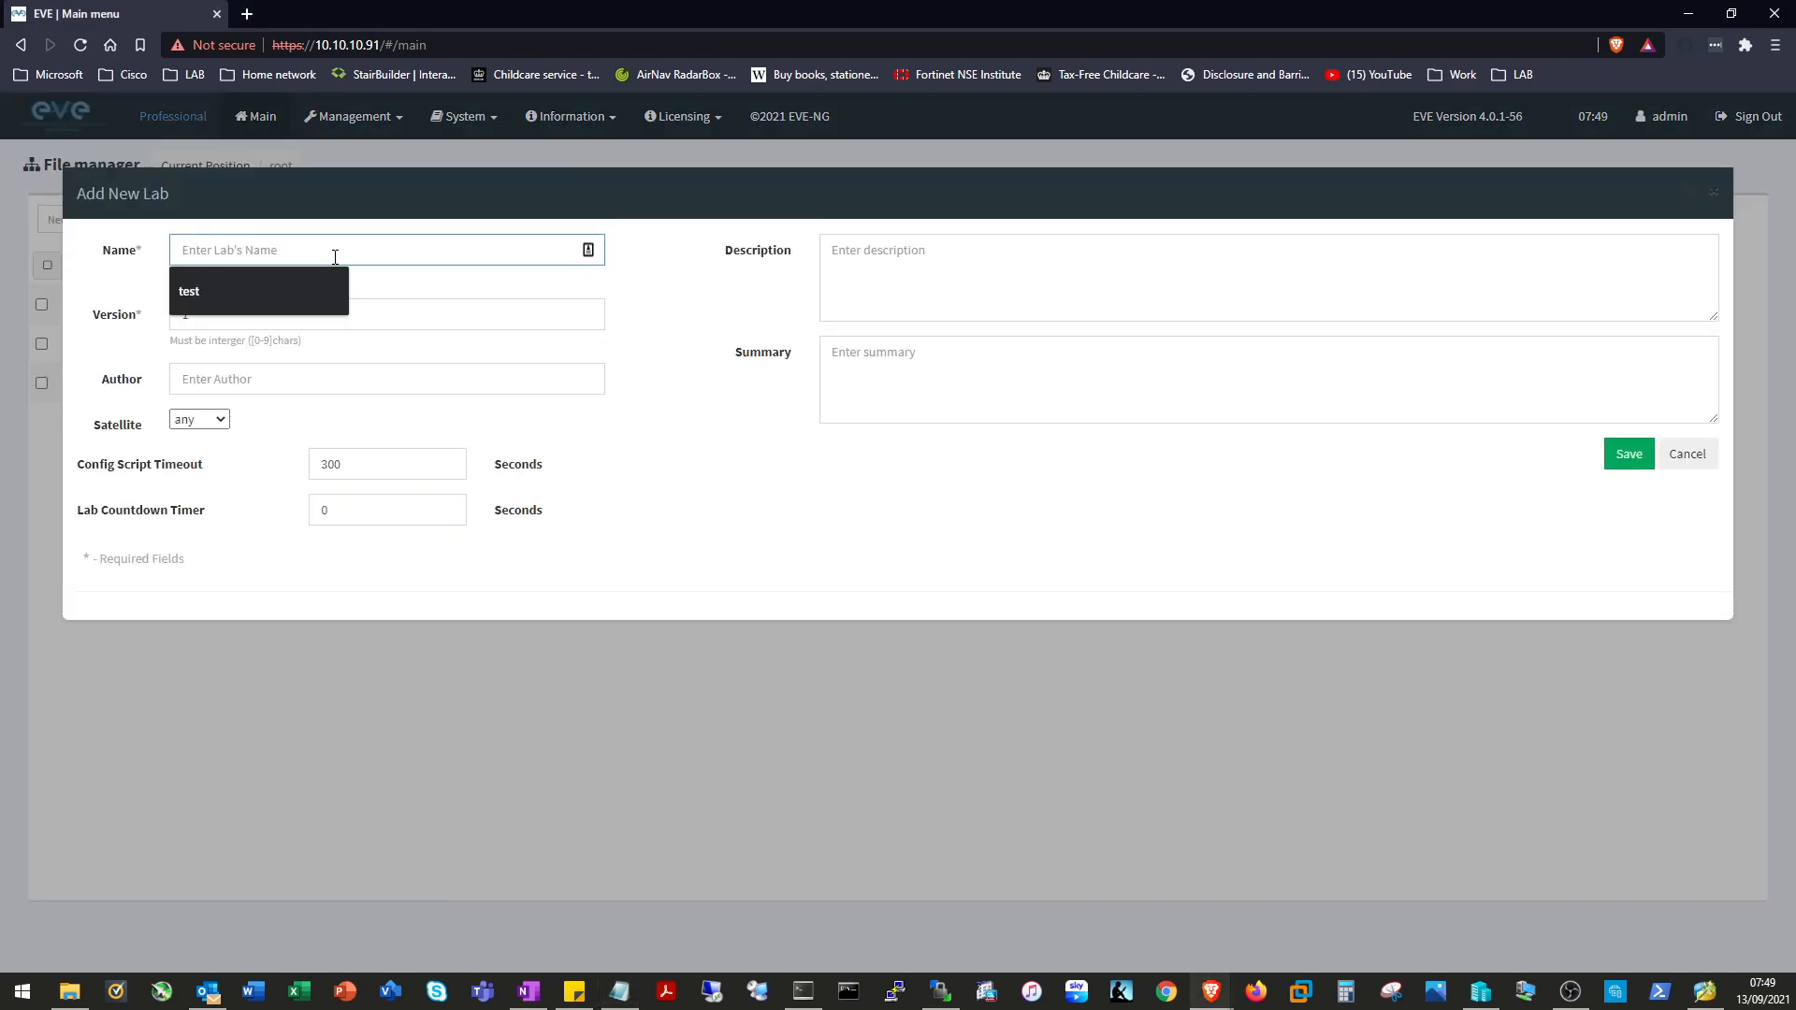
key("Down")
key("Return")
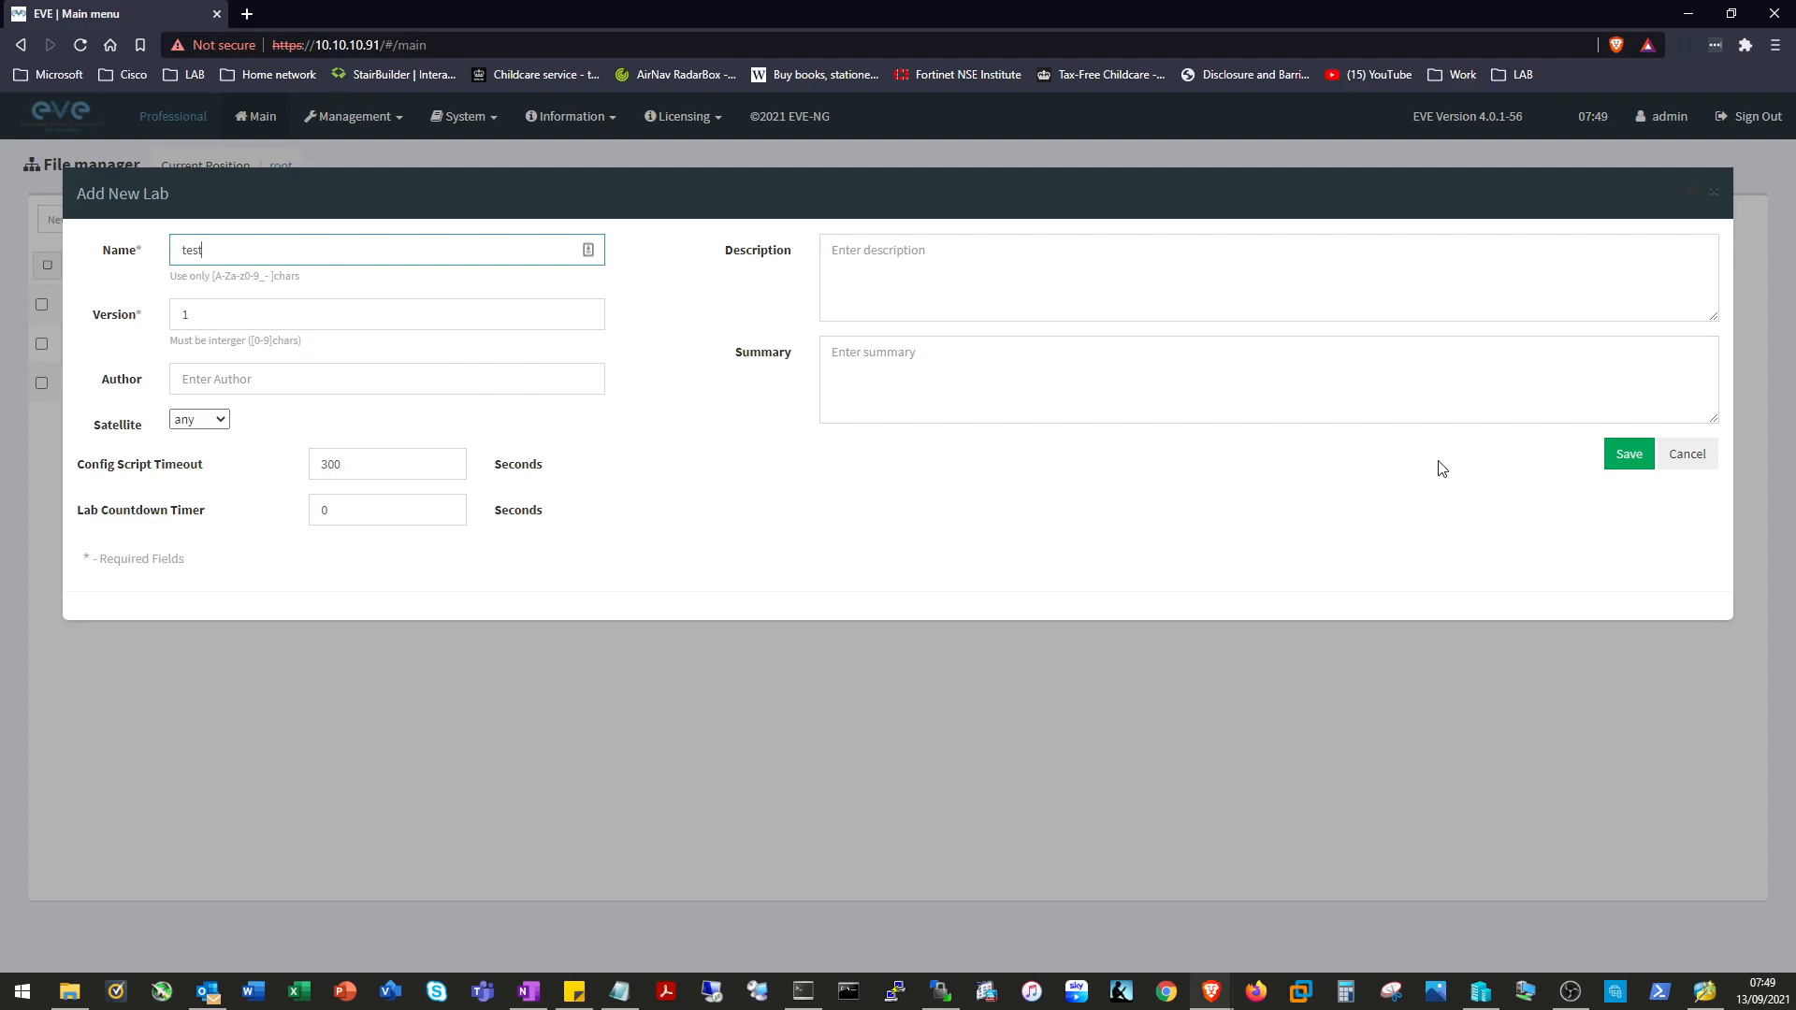
left_click(1645, 458)
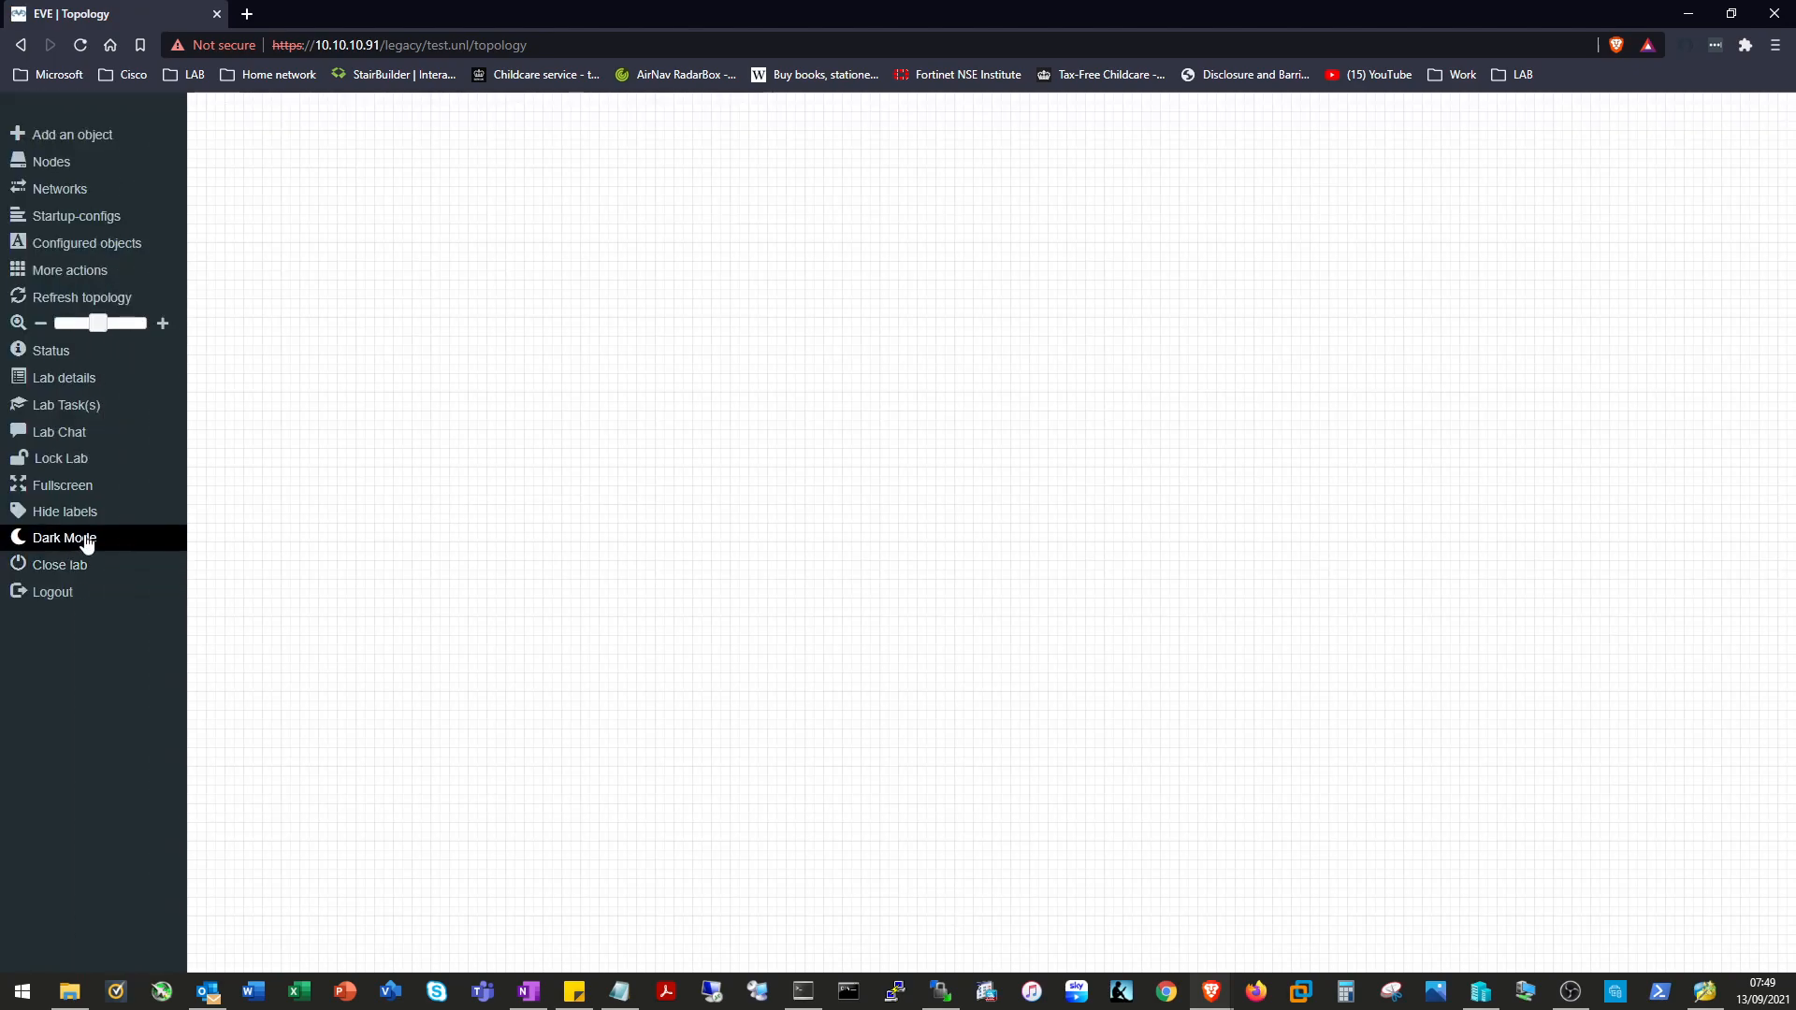
Add a Cisco ASAv node with its CPU count set to 2.
left_click(87, 539)
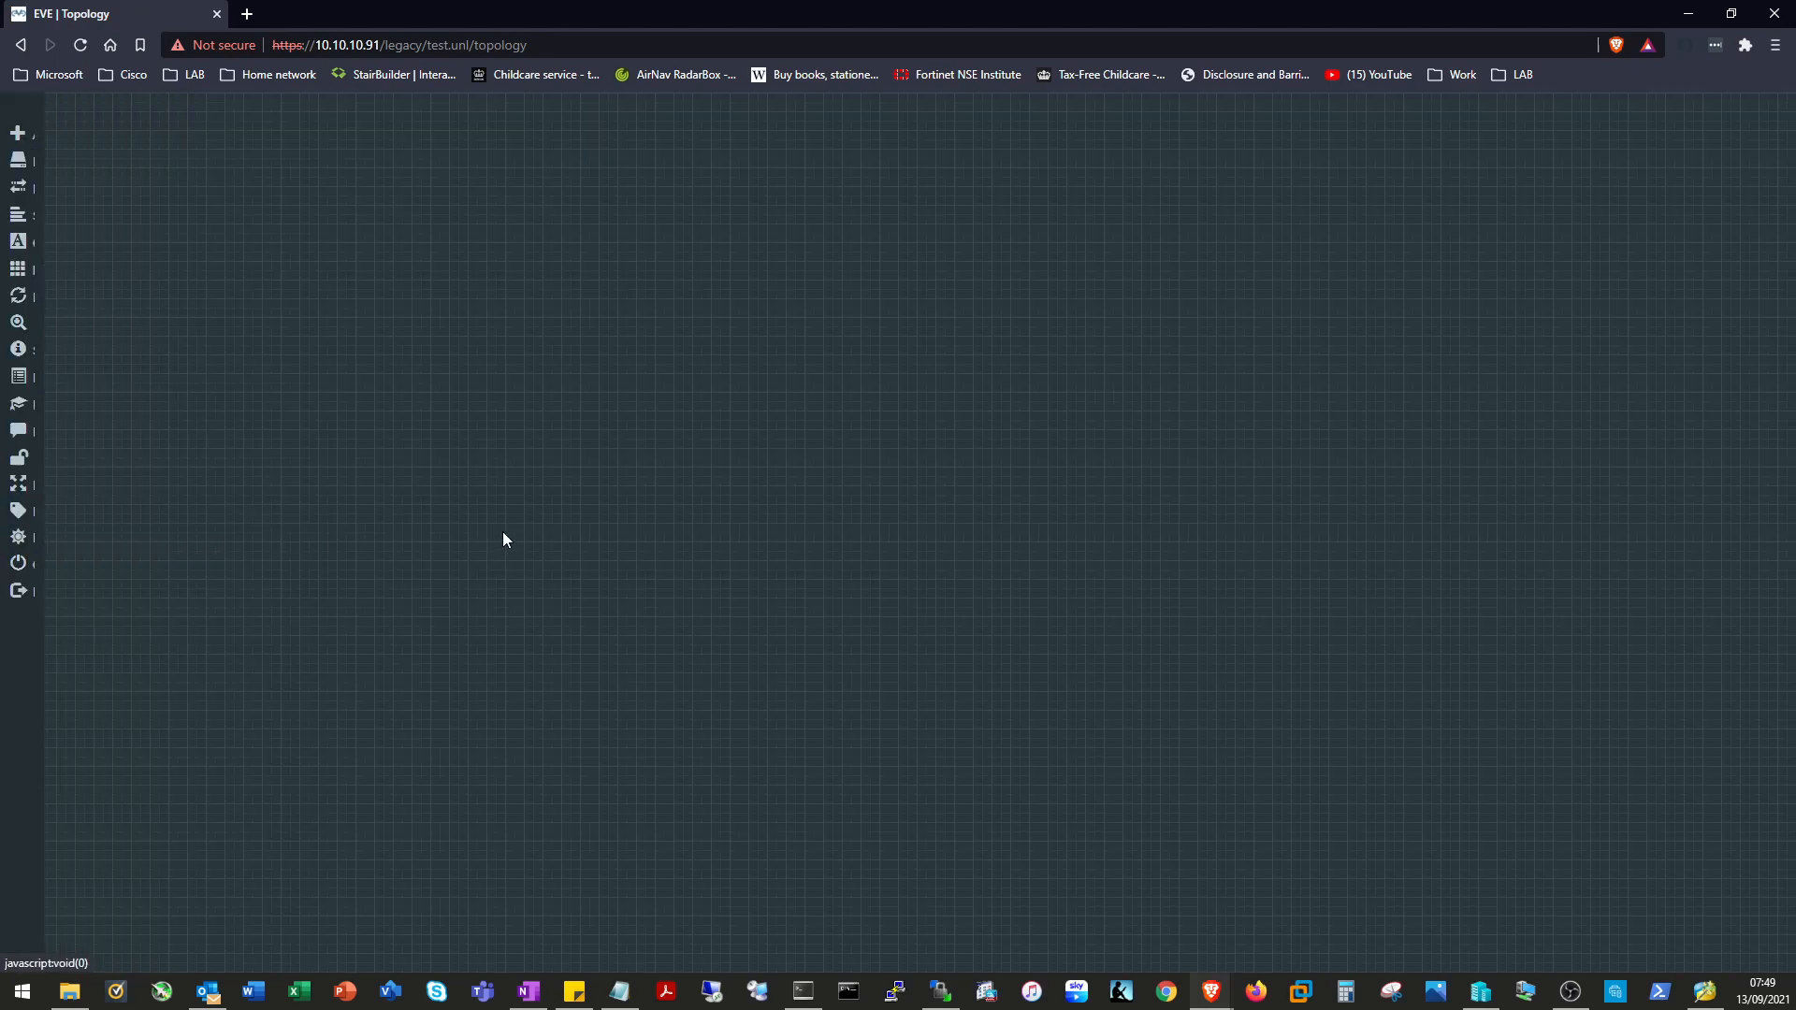
right_click(584, 295)
left_click(693, 334)
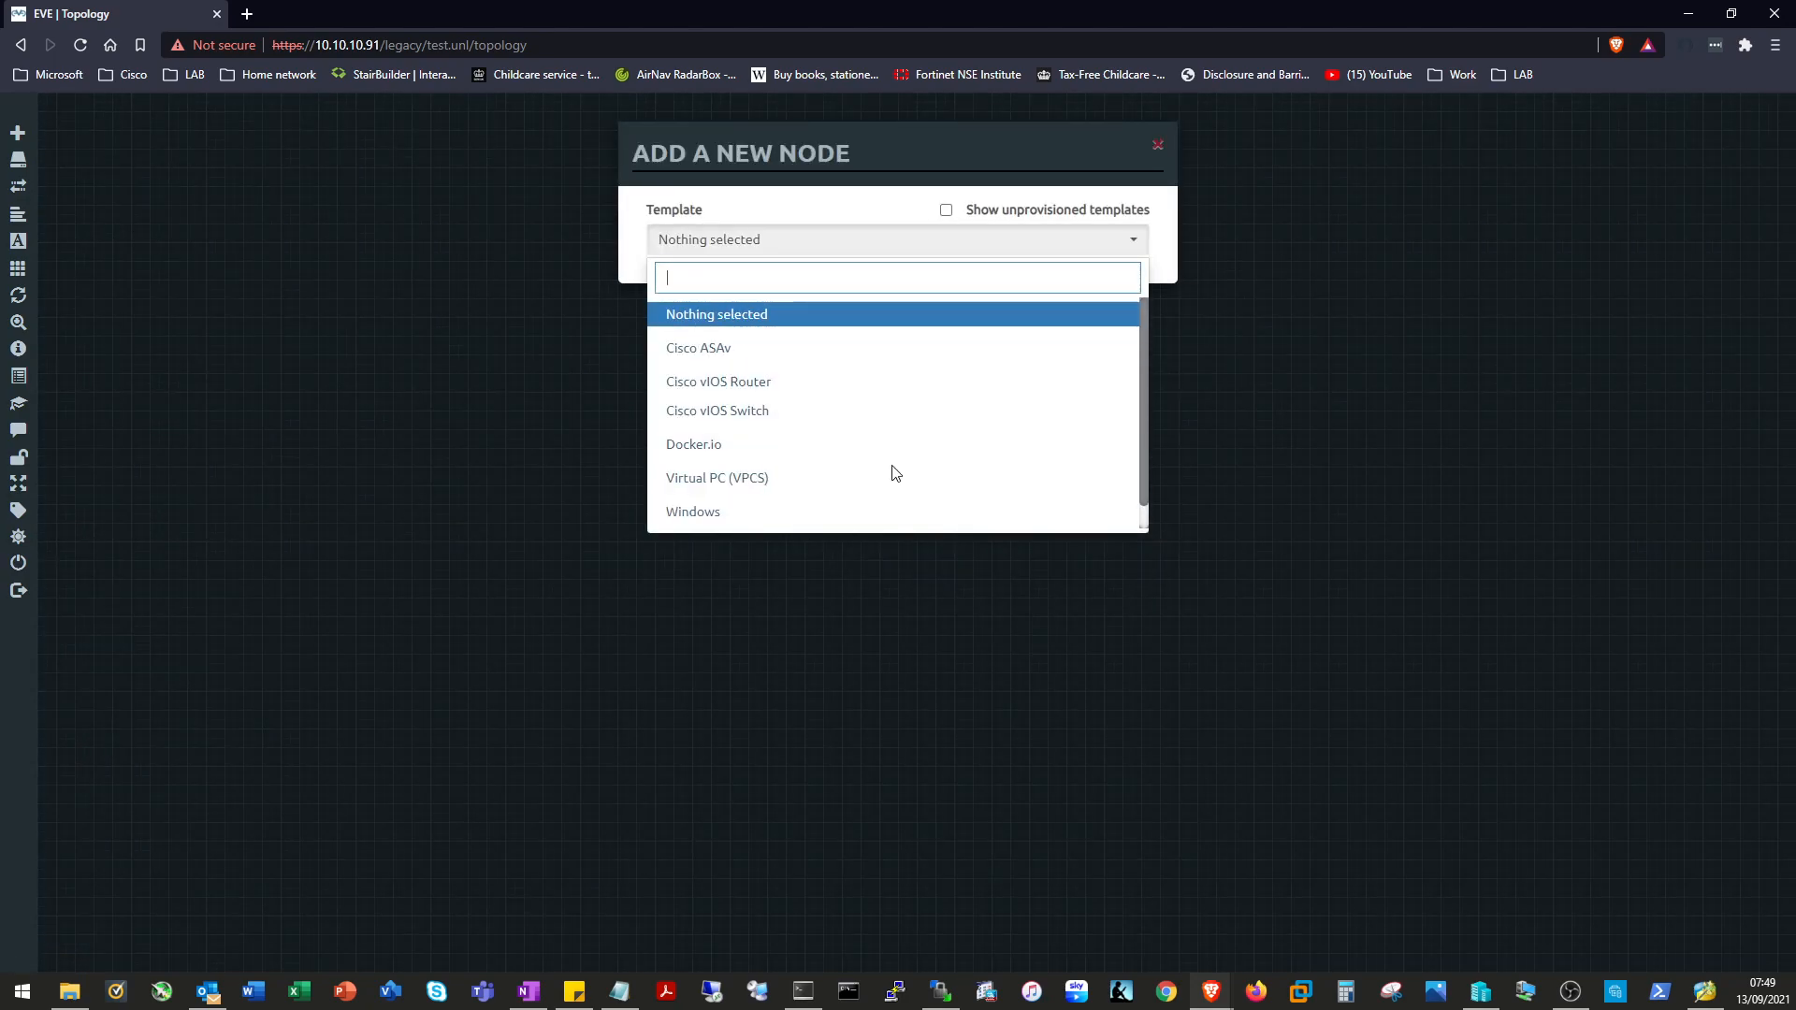
left_click(759, 351)
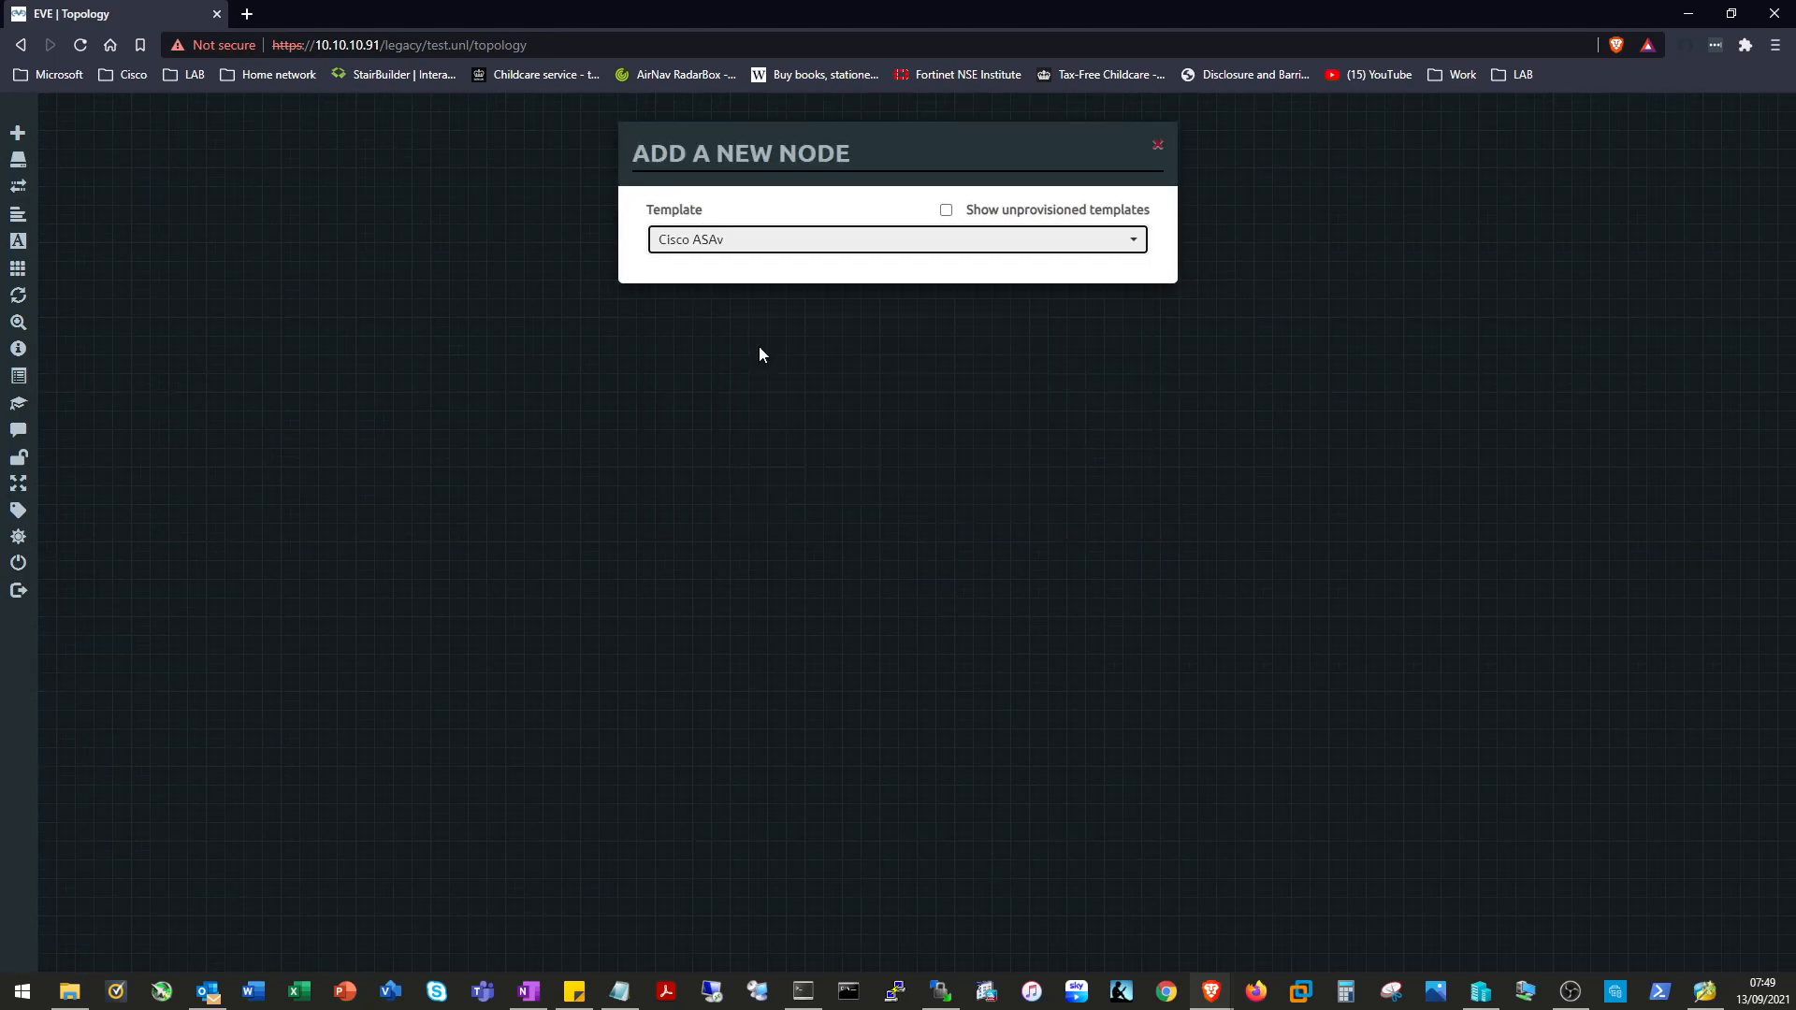
left_click_drag(706, 651, 523, 643)
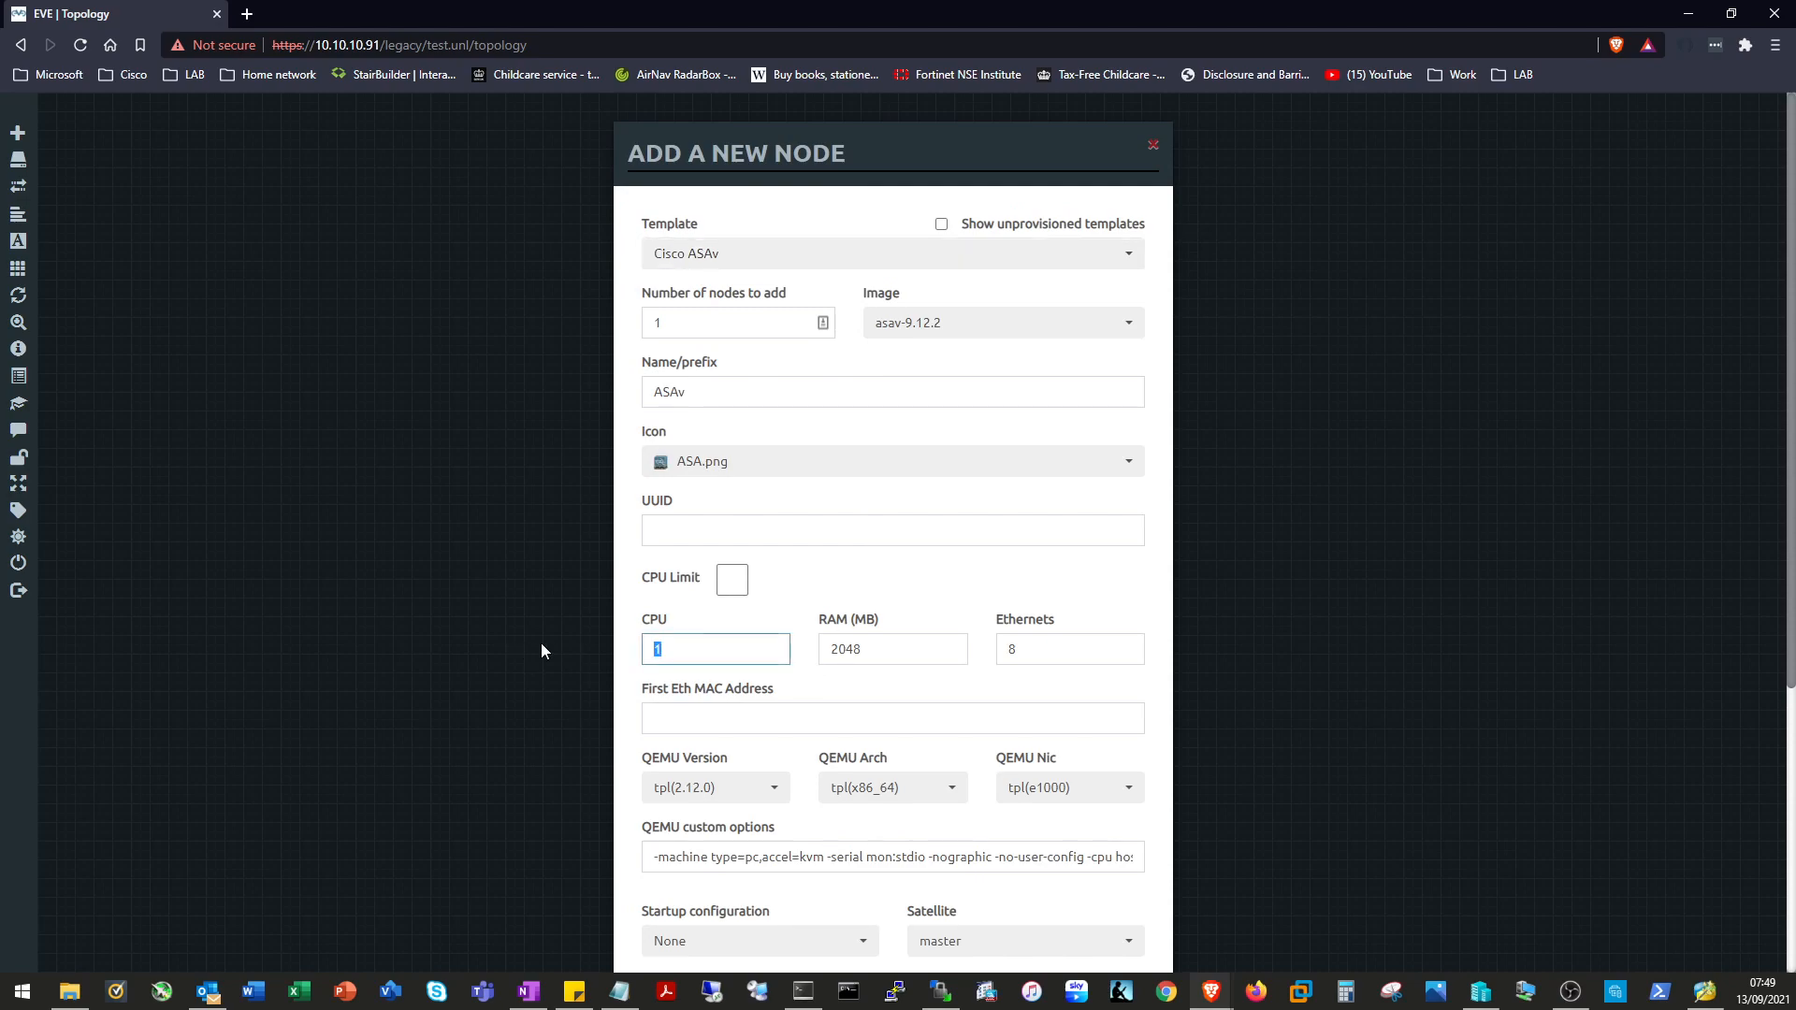
type("2")
scroll(1052, 559, "down", 5)
left_click(799, 914)
Add a Cisco vIOS Router node and a Cisco vIOS Switch node.
right_click(779, 370)
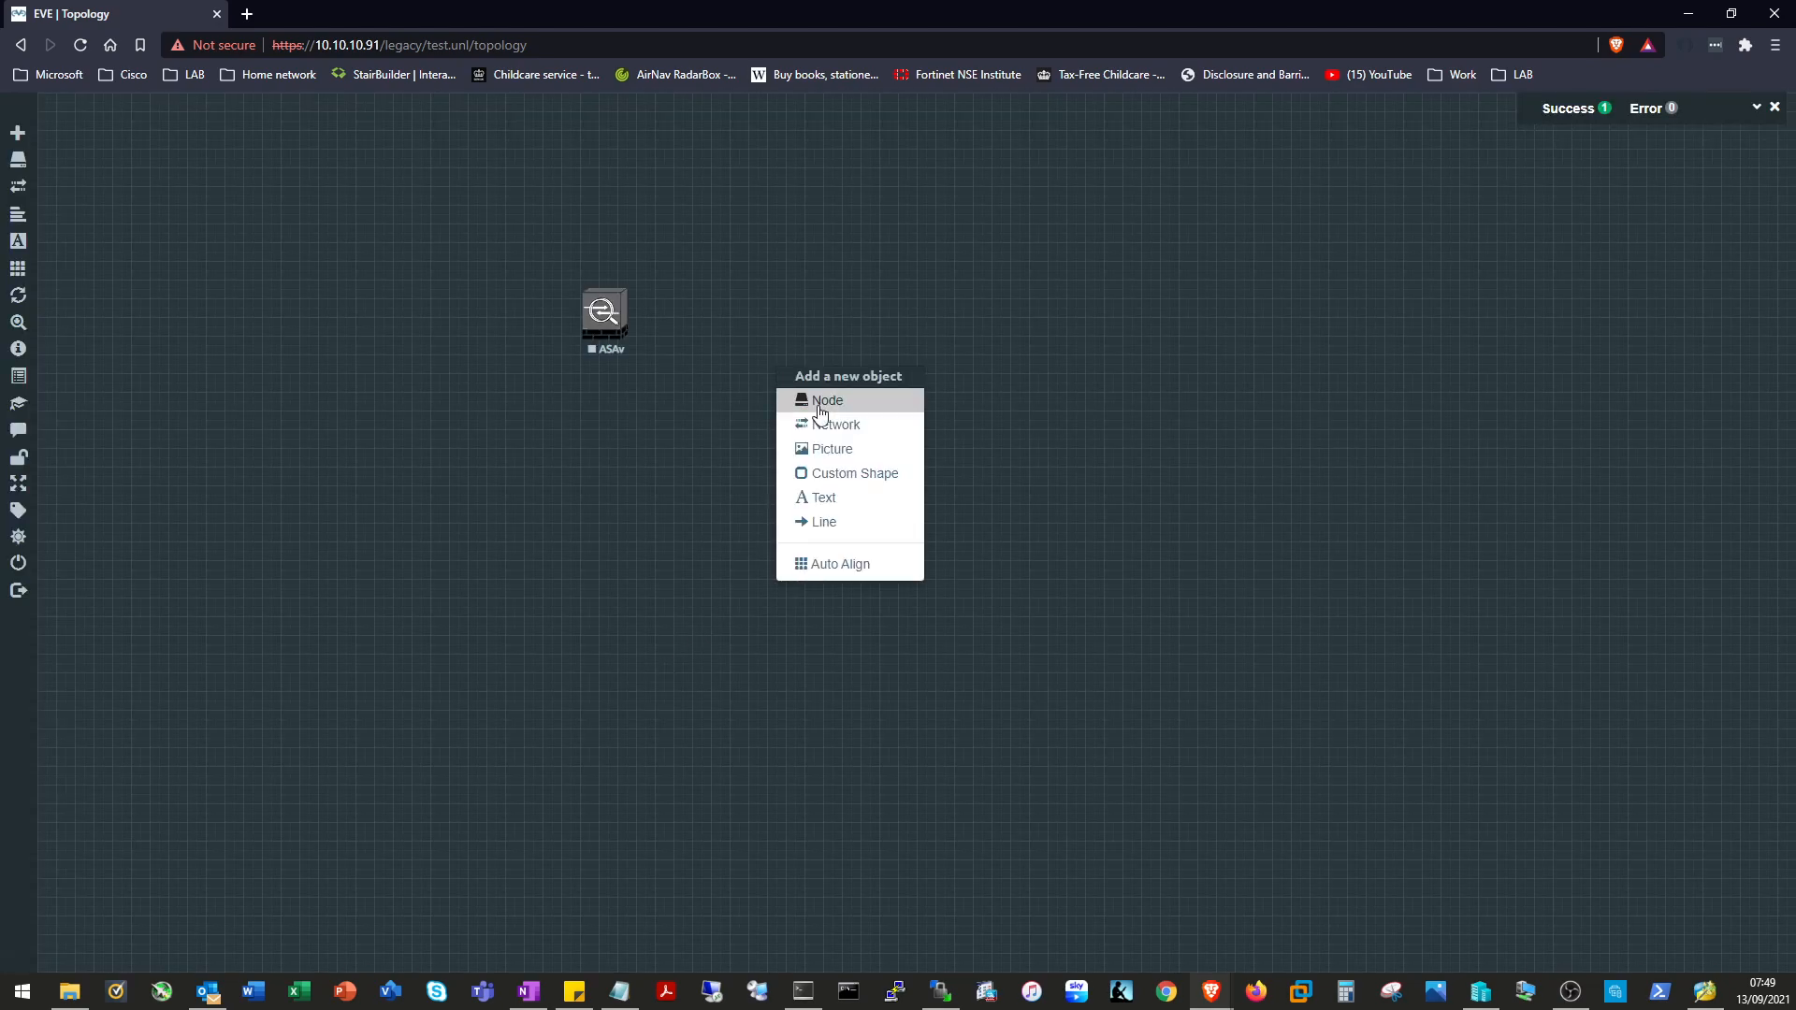
left_click(866, 402)
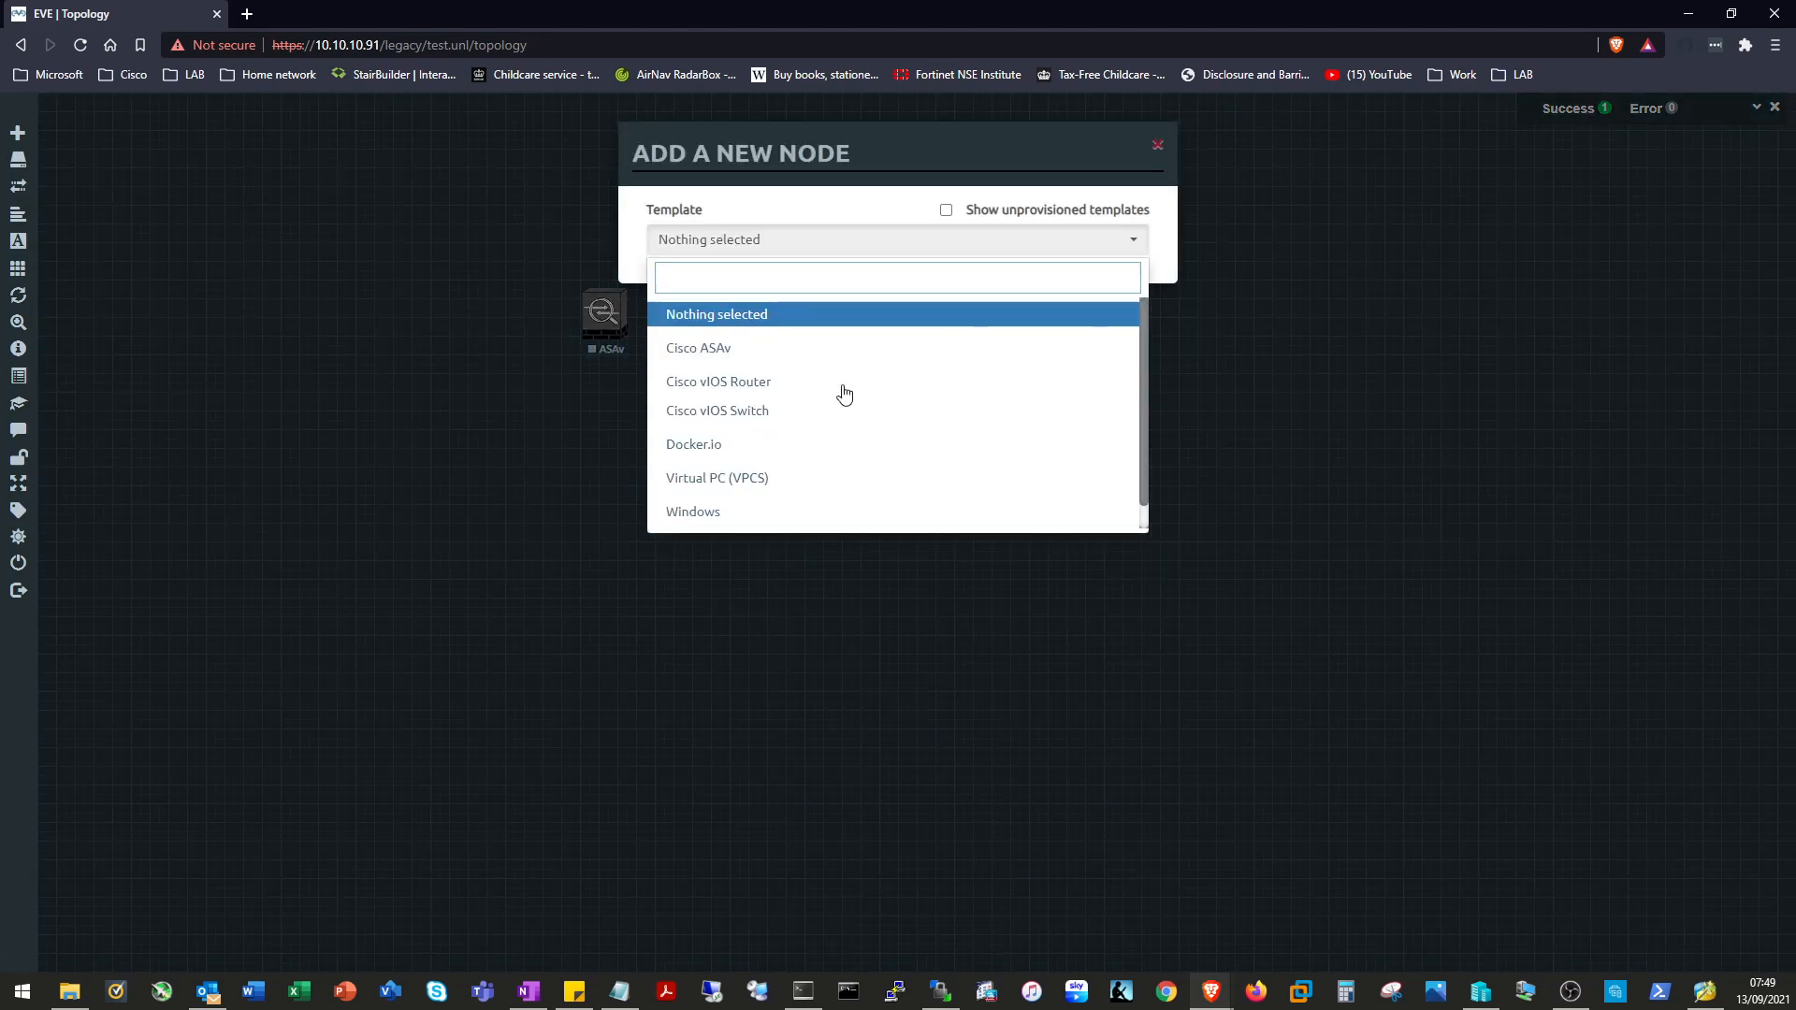
left_click(744, 384)
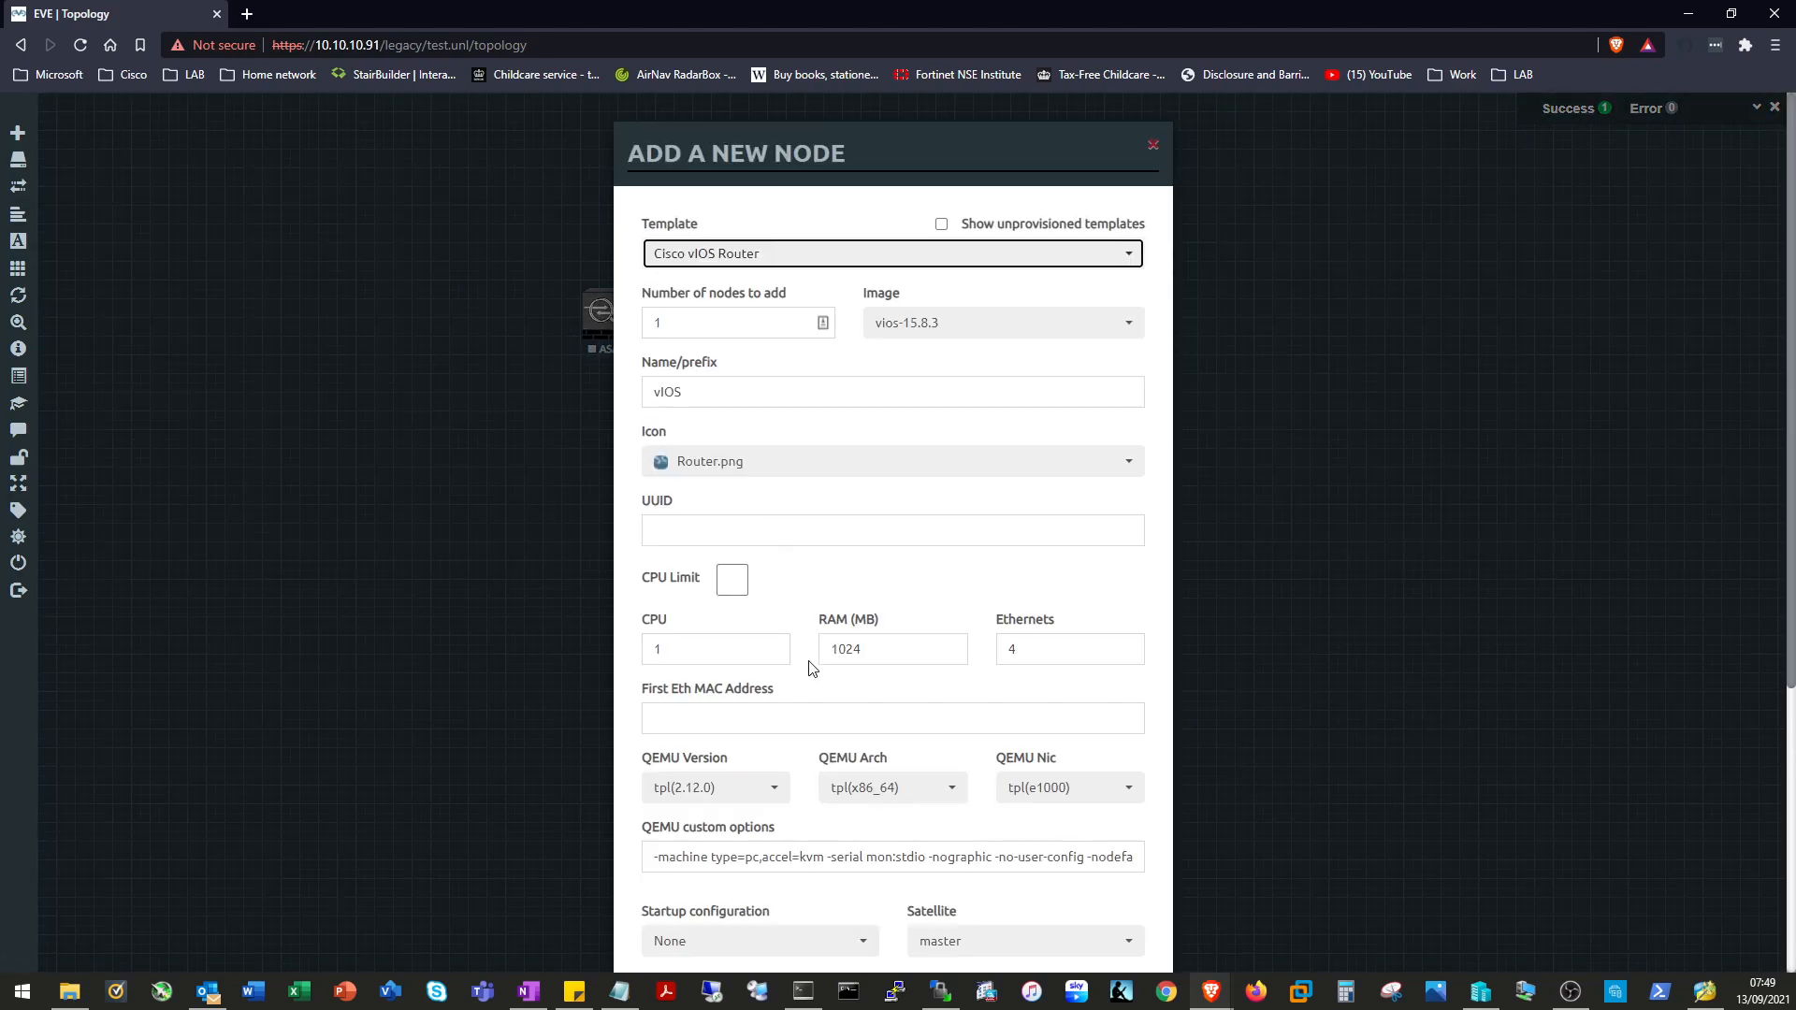
scroll(852, 798, "down", 5)
left_click(798, 915)
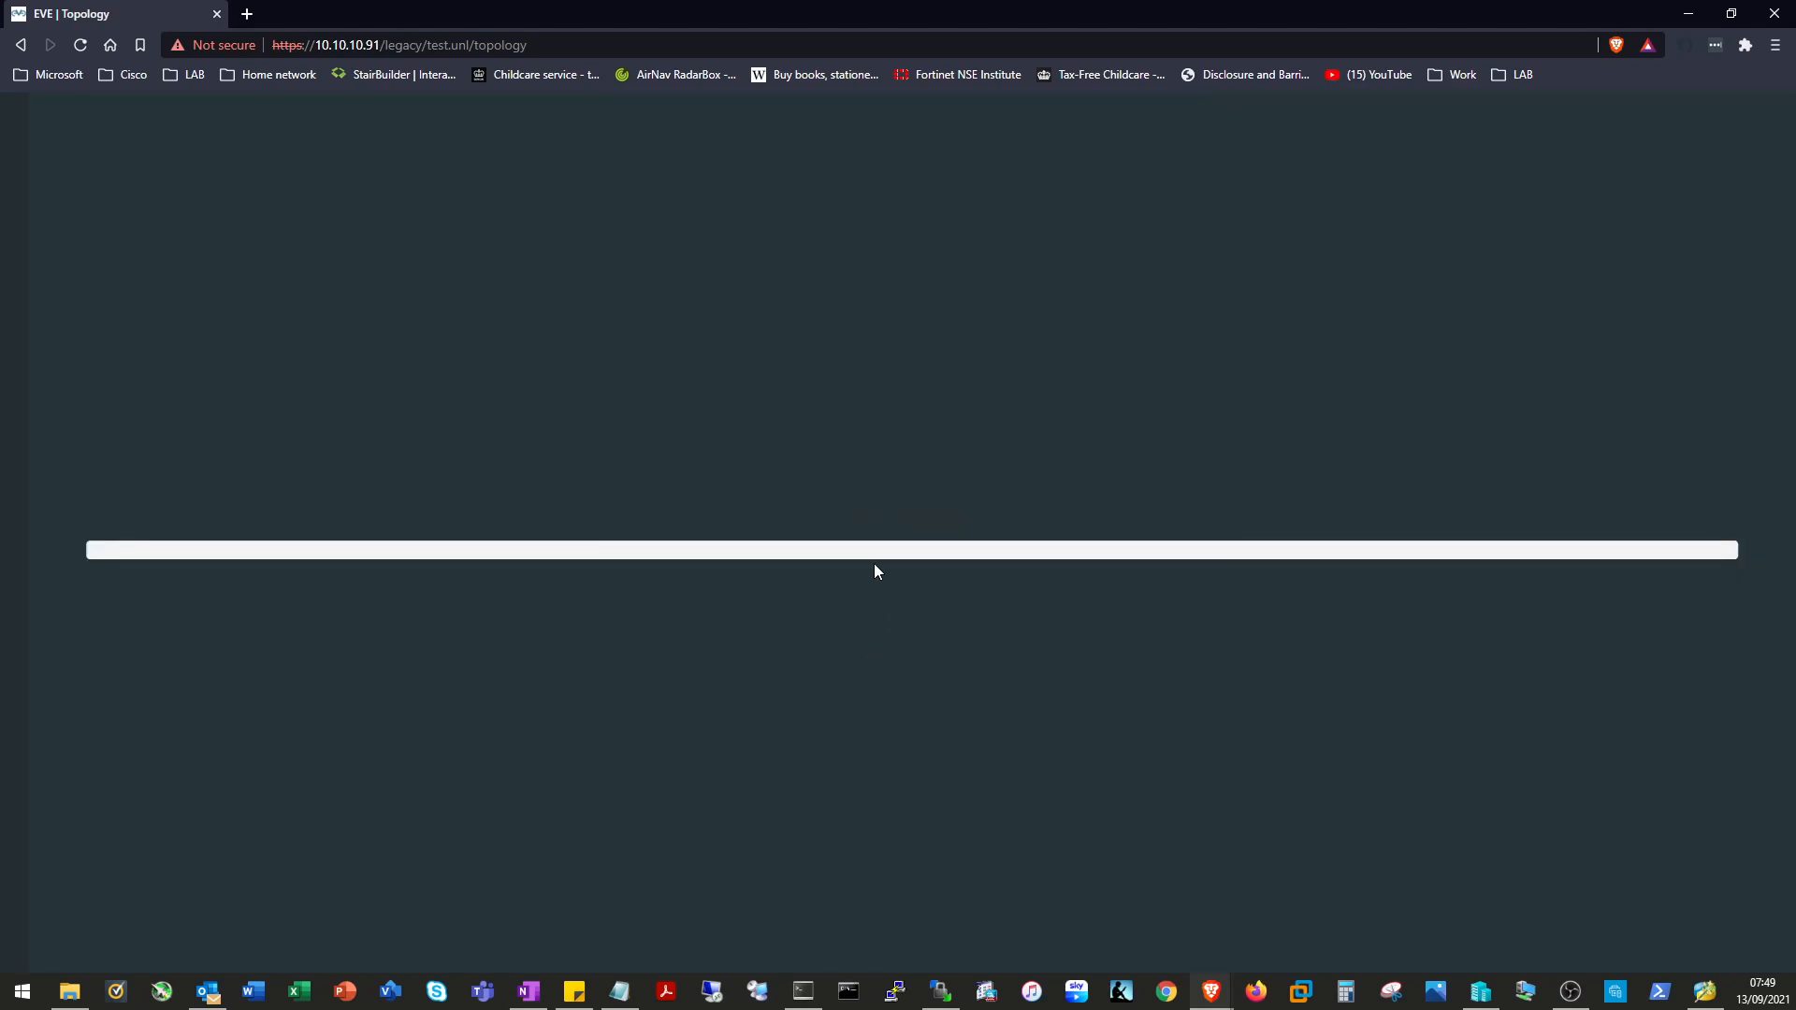
right_click(888, 435)
left_click(987, 470)
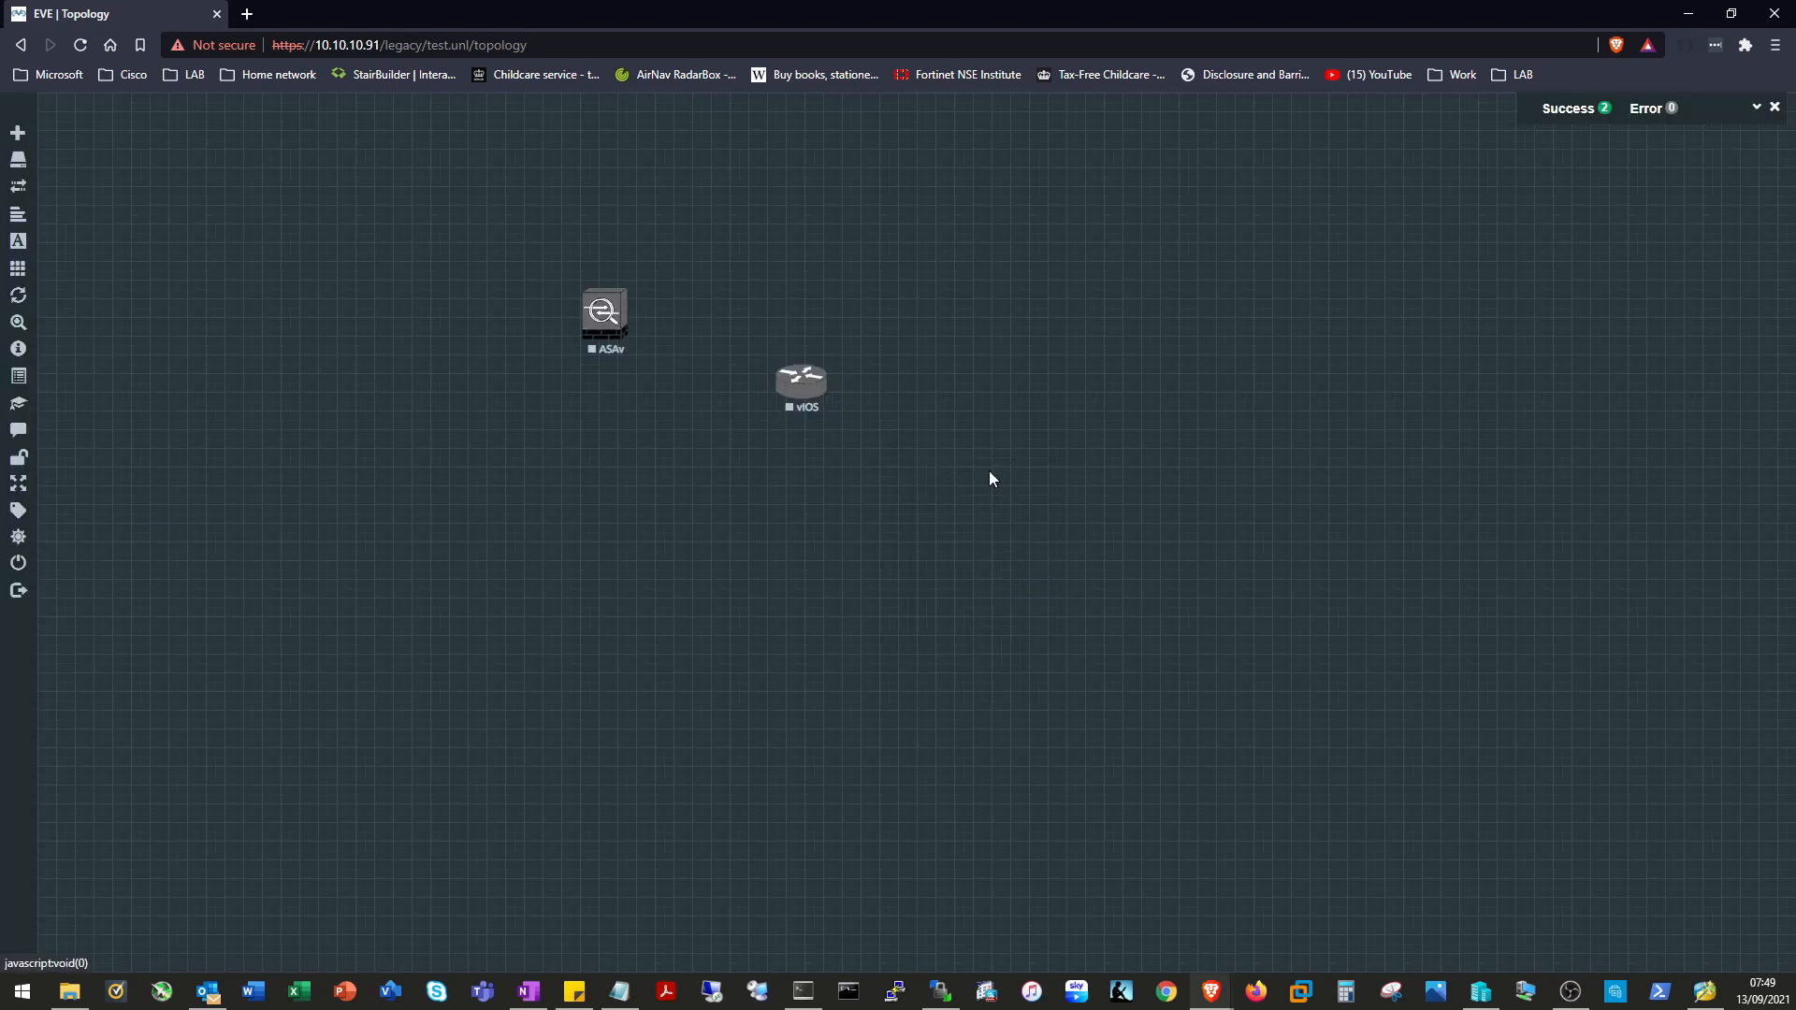
left_click(802, 412)
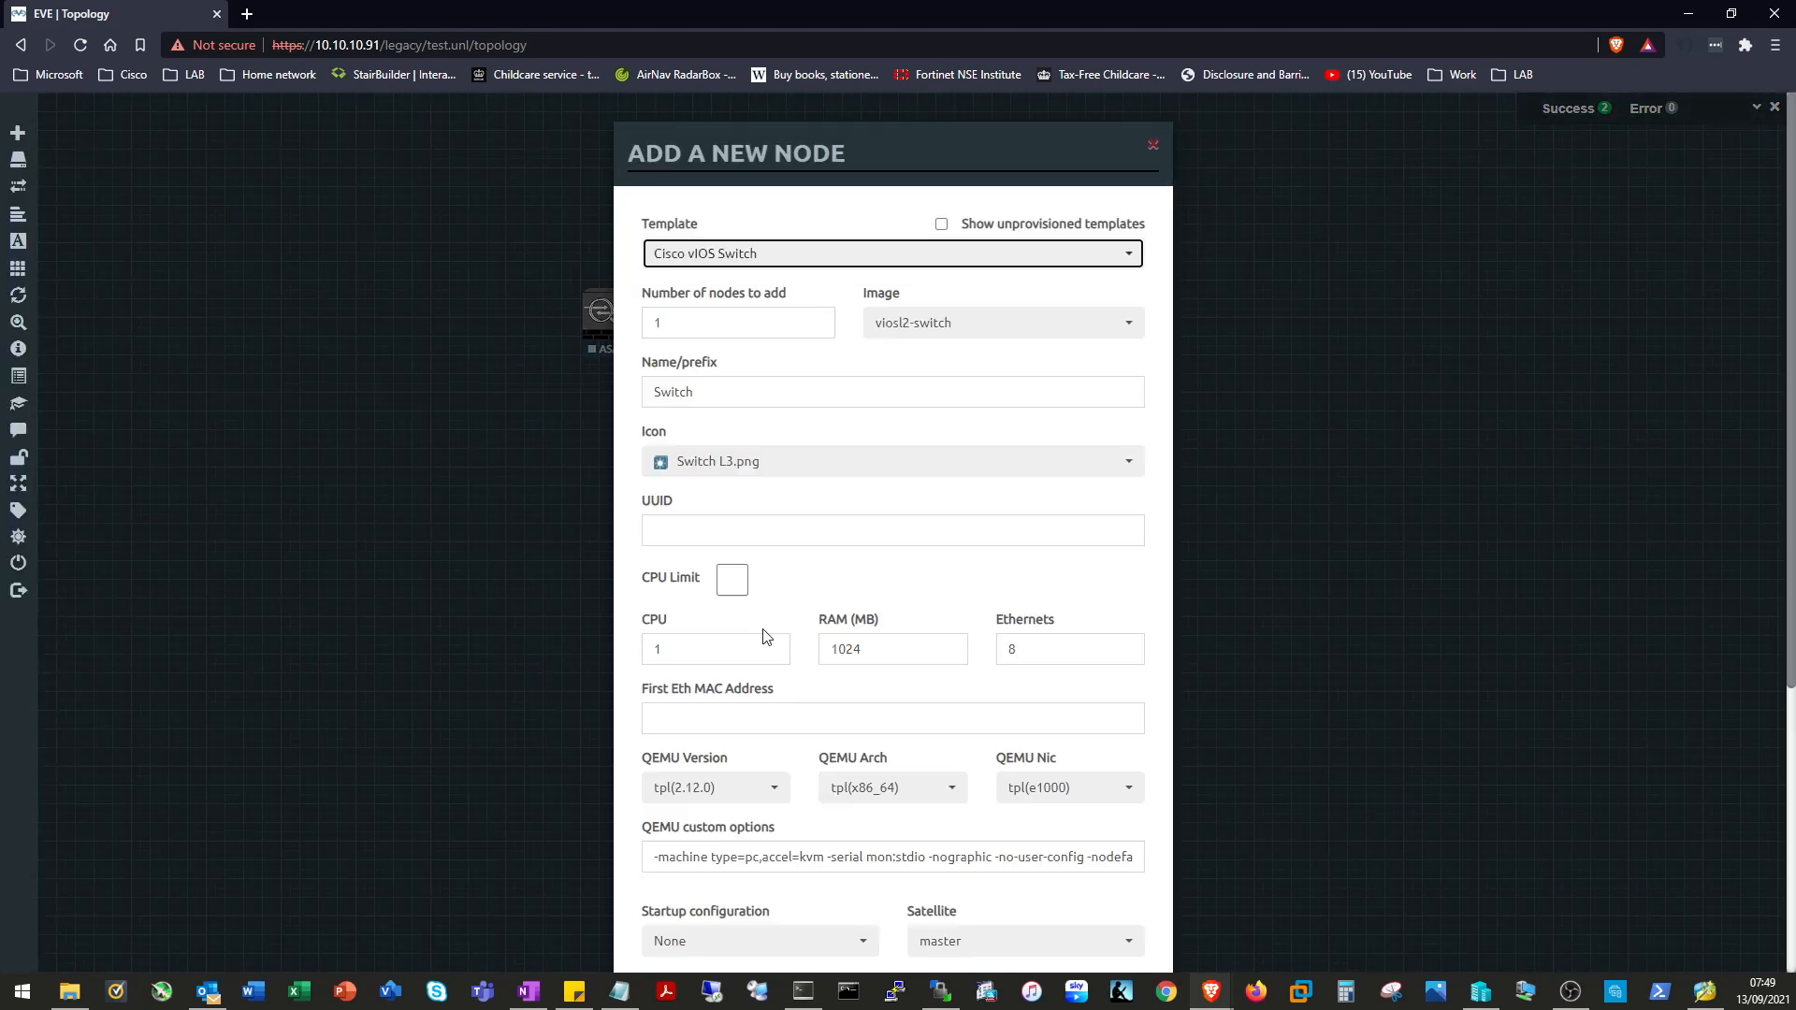
scroll(818, 549, "down", 5)
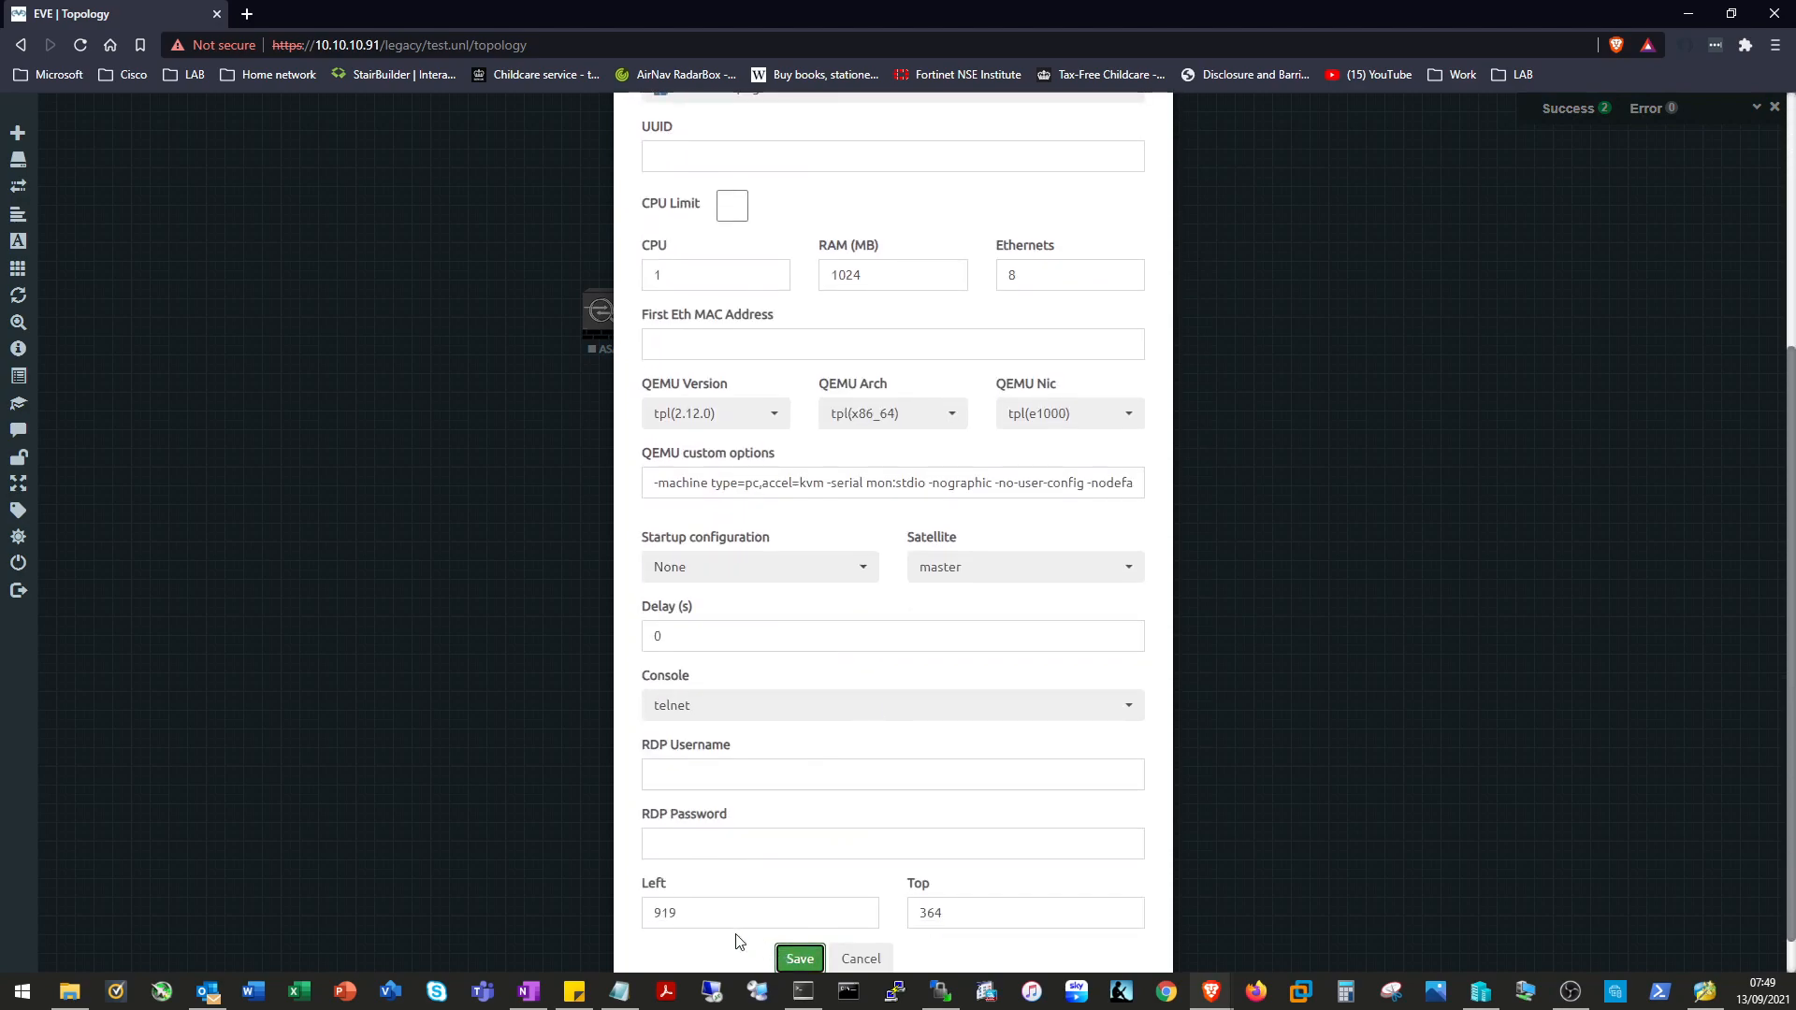
left_click(786, 957)
Add a Windows node with 2 CPUs.
right_click(1067, 355)
left_click(1165, 385)
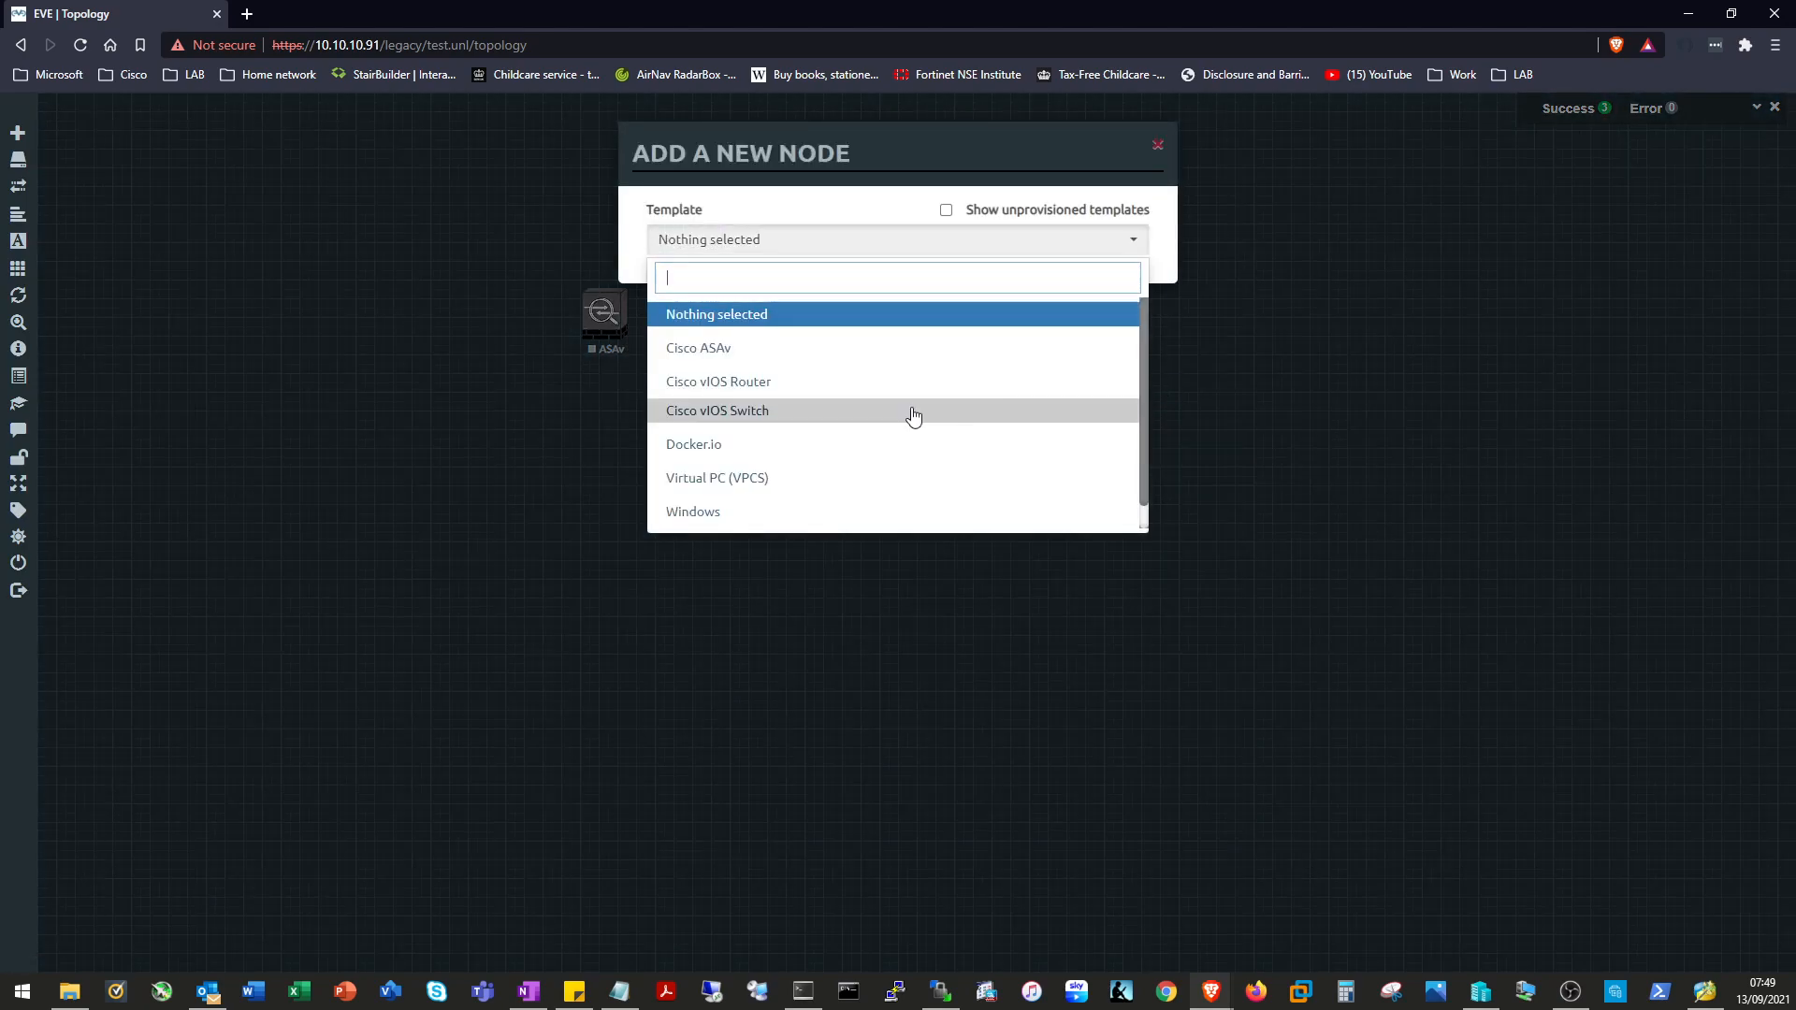
scroll(711, 487, "down", 1)
left_click(709, 489)
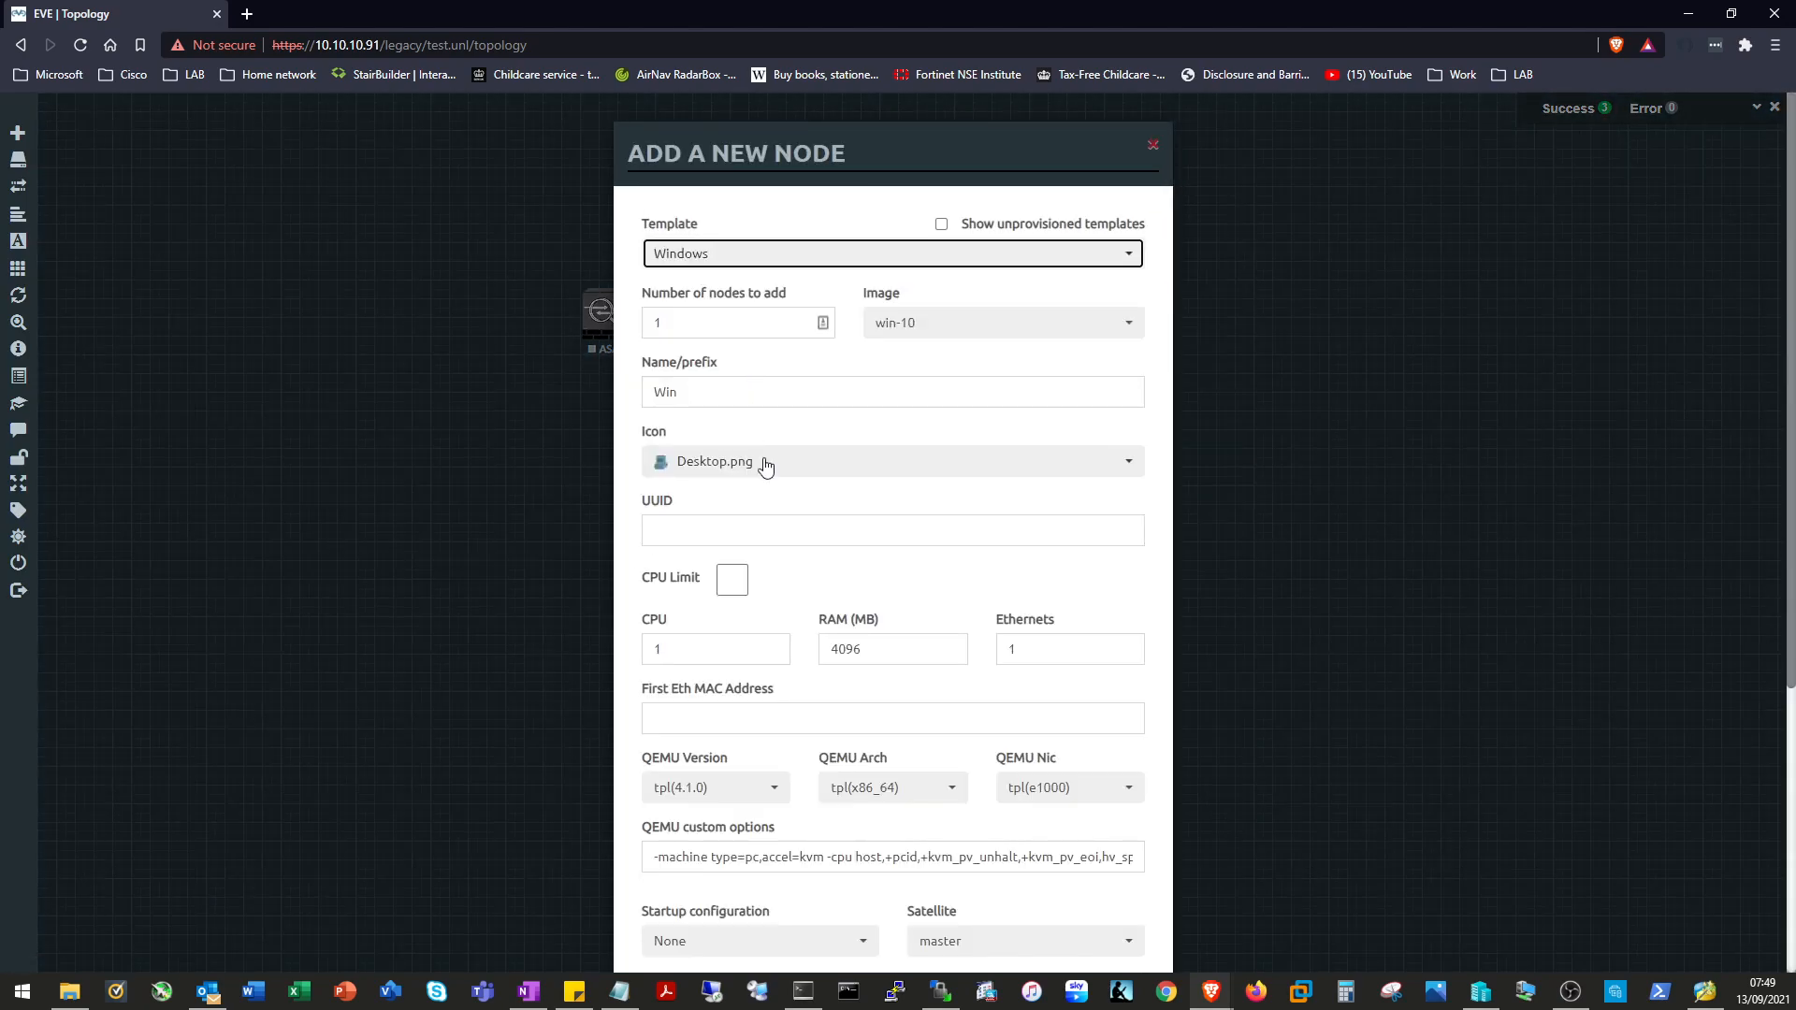
double_click(706, 647)
type("2")
scroll(706, 648, "down", 5)
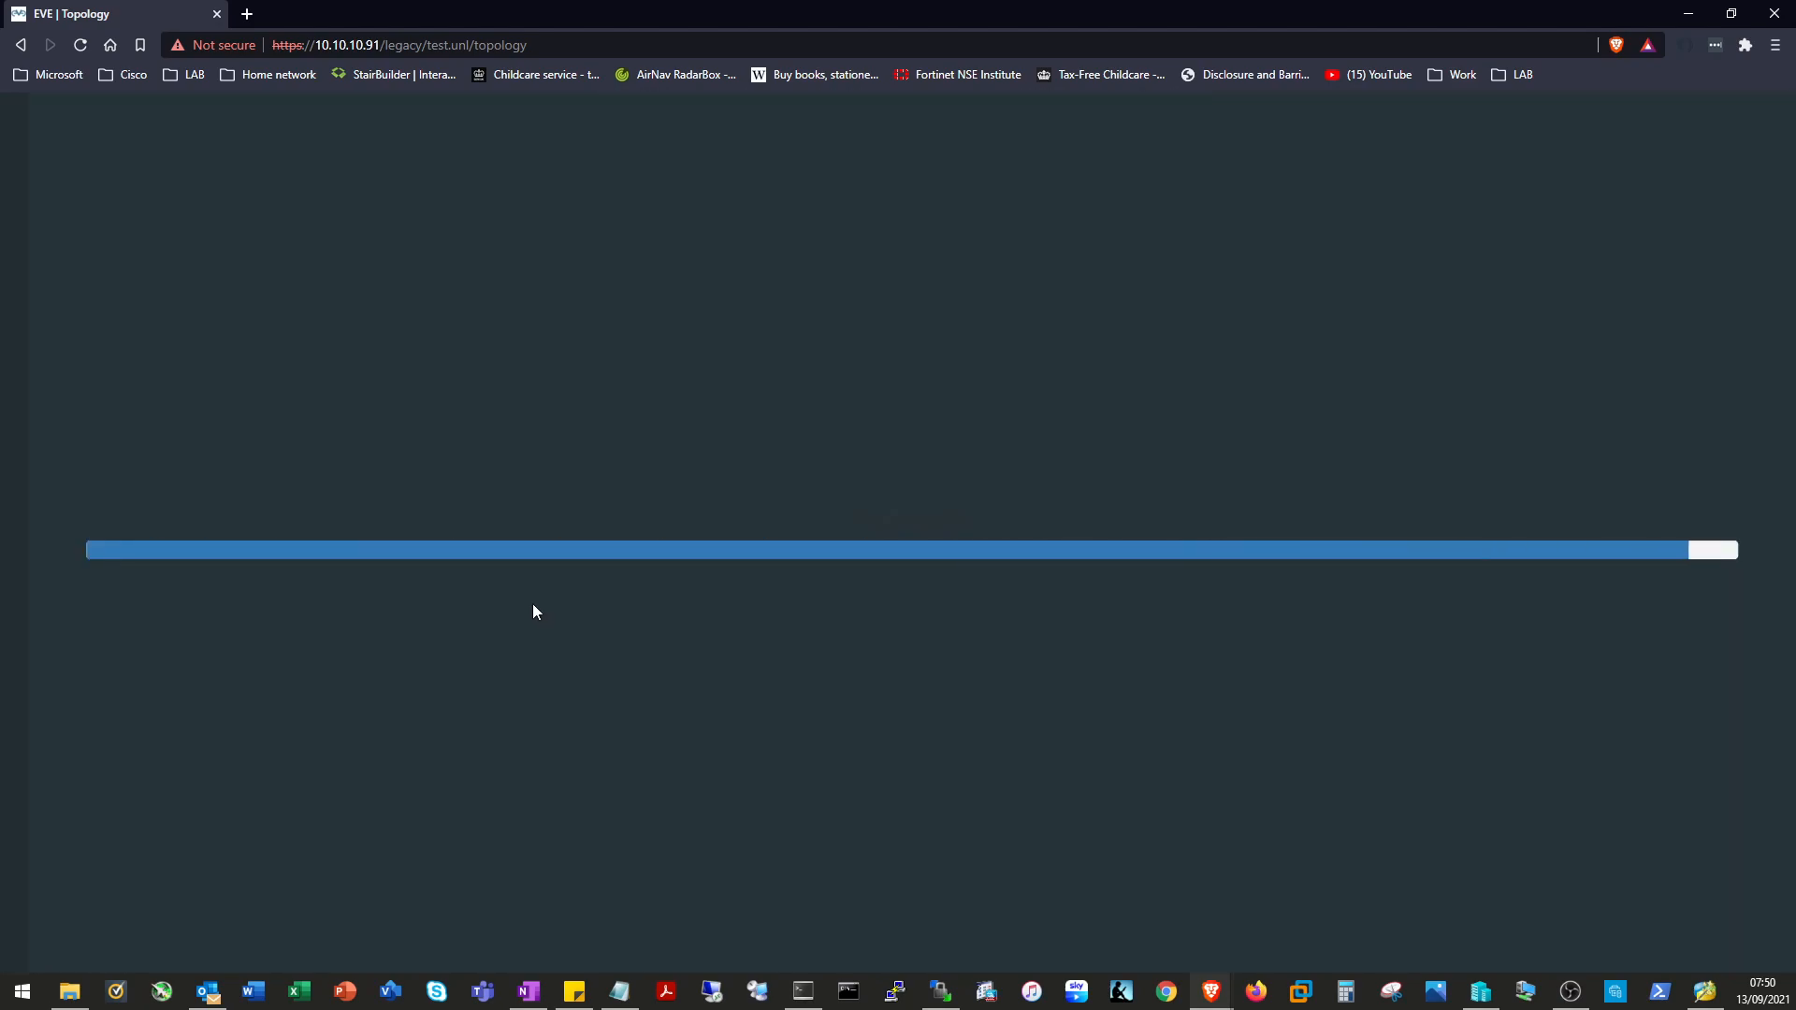
Add a NAT-type network named Internet with the cloud_sm.png icon to the lab.
right_click(408, 437)
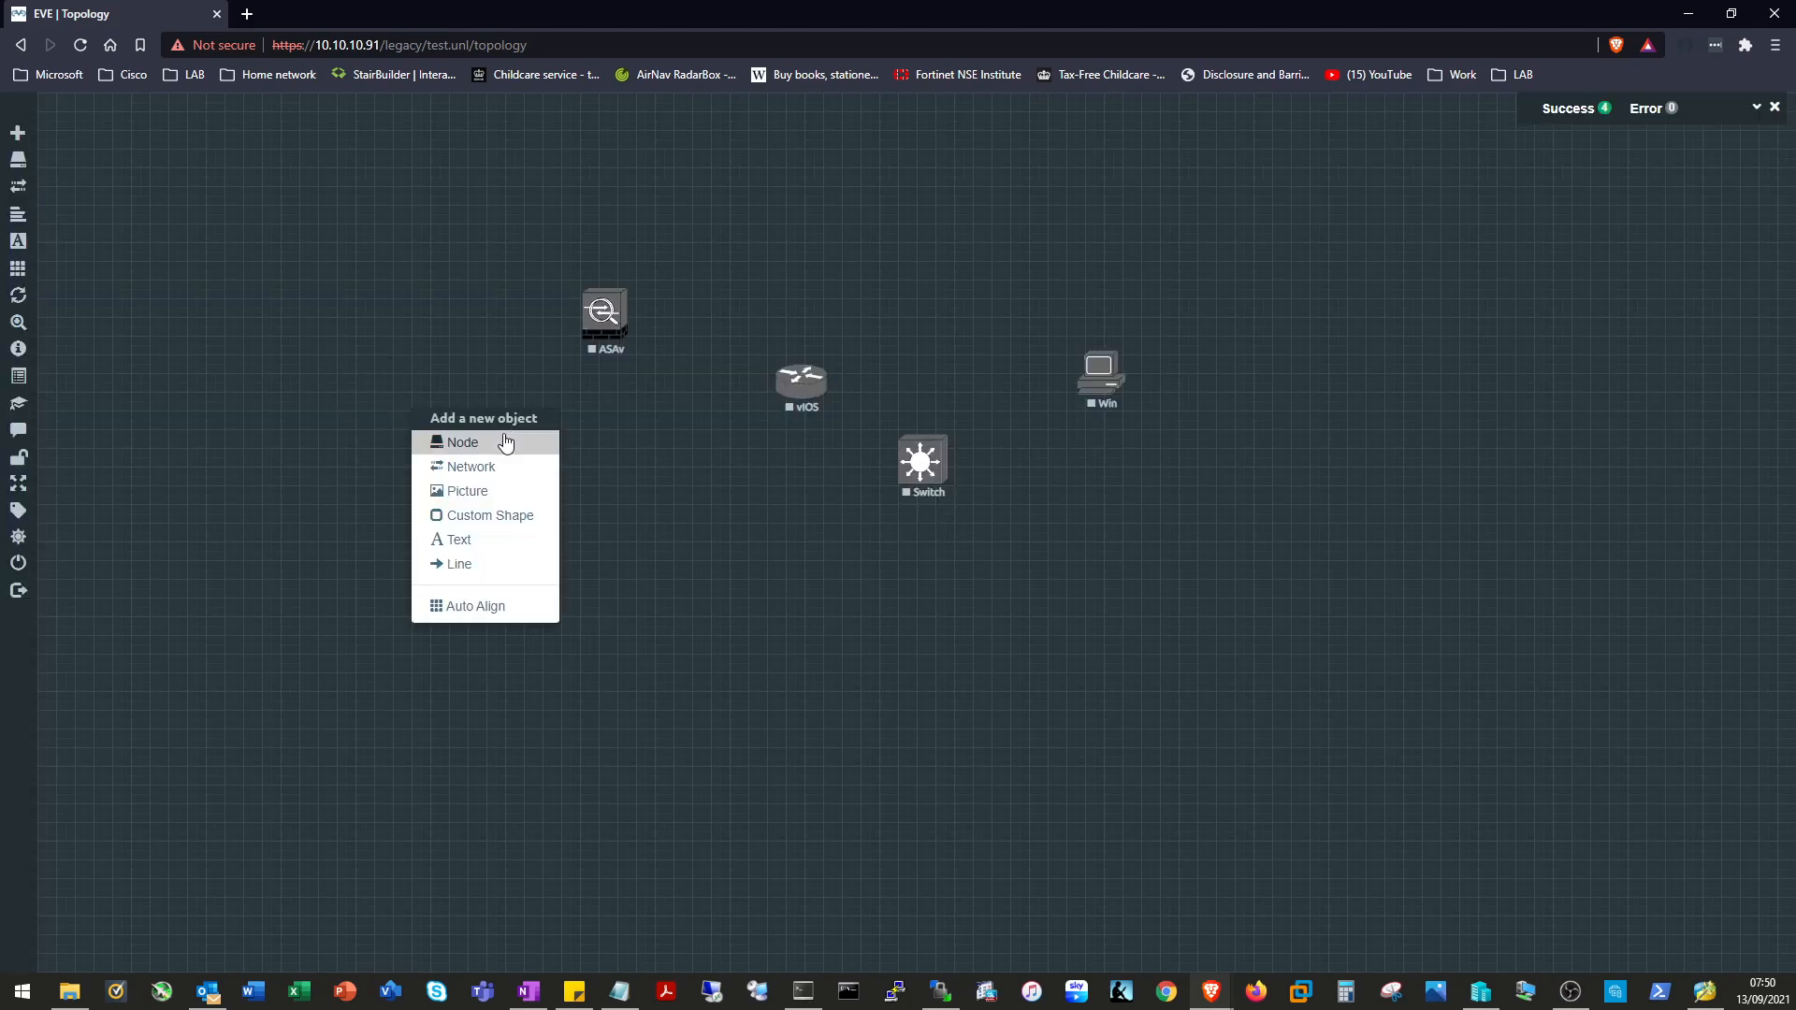
left_click(510, 464)
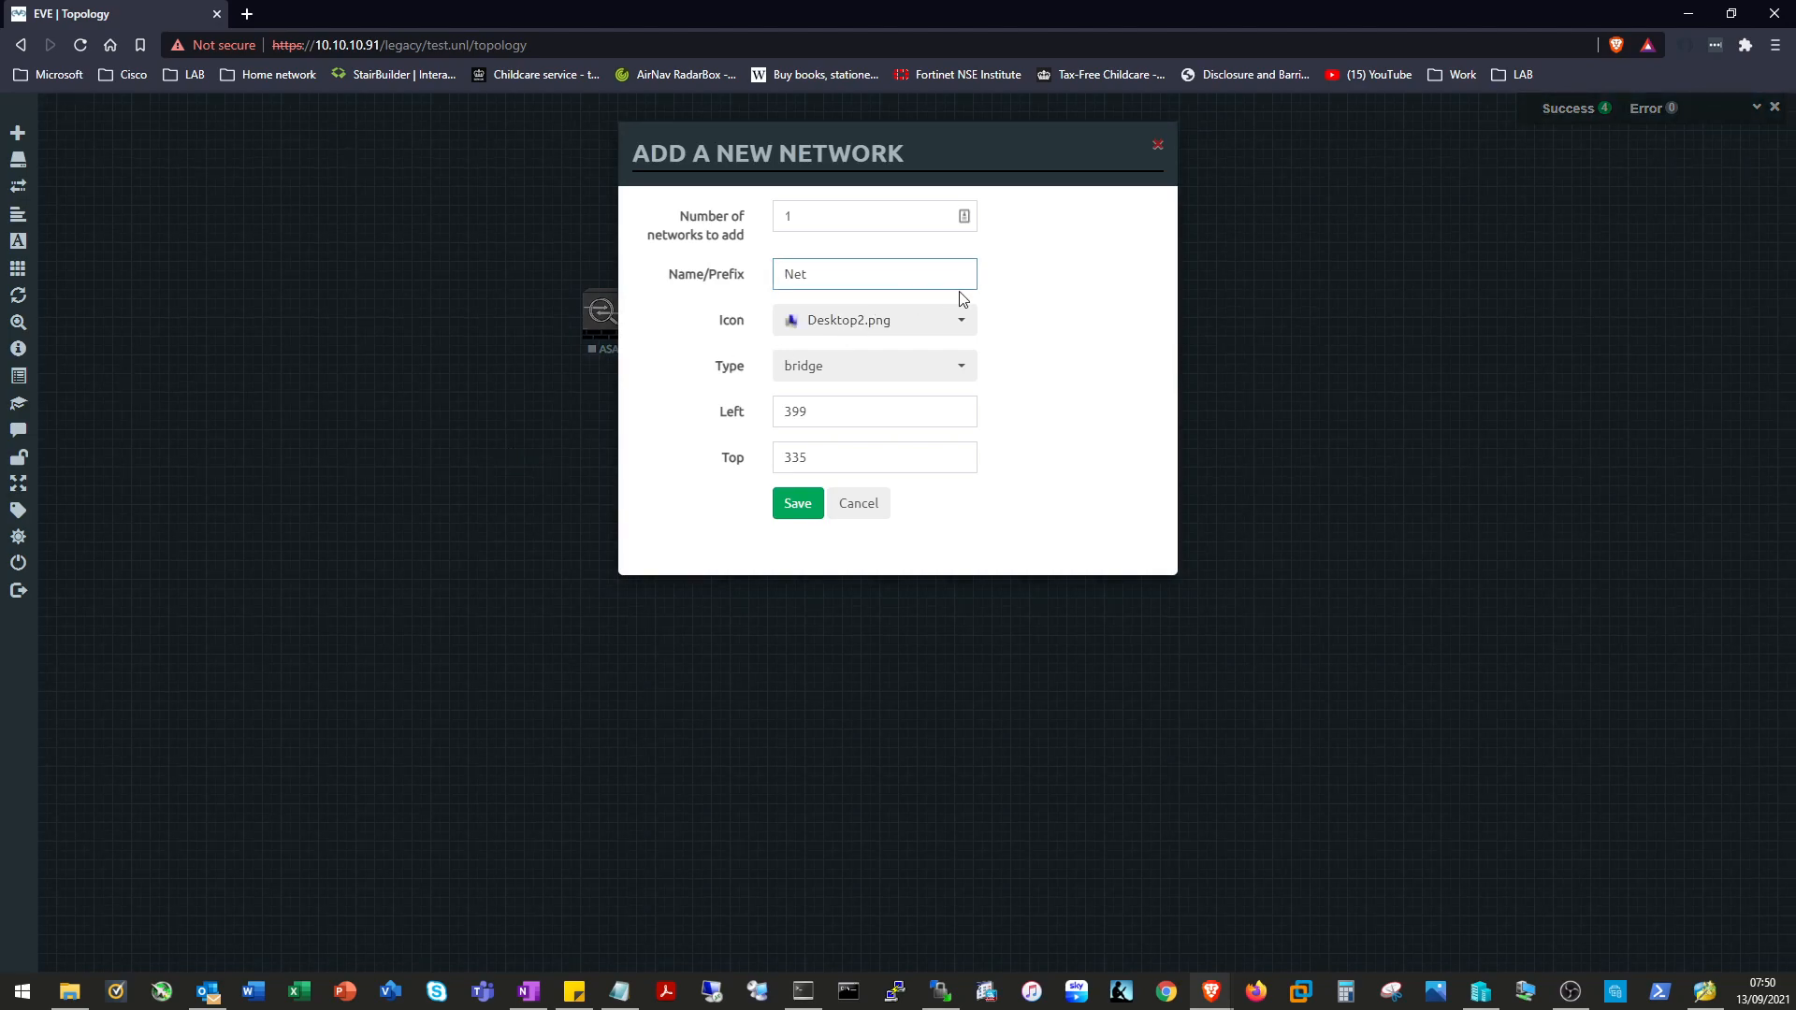
double_click(902, 278)
type("Internet")
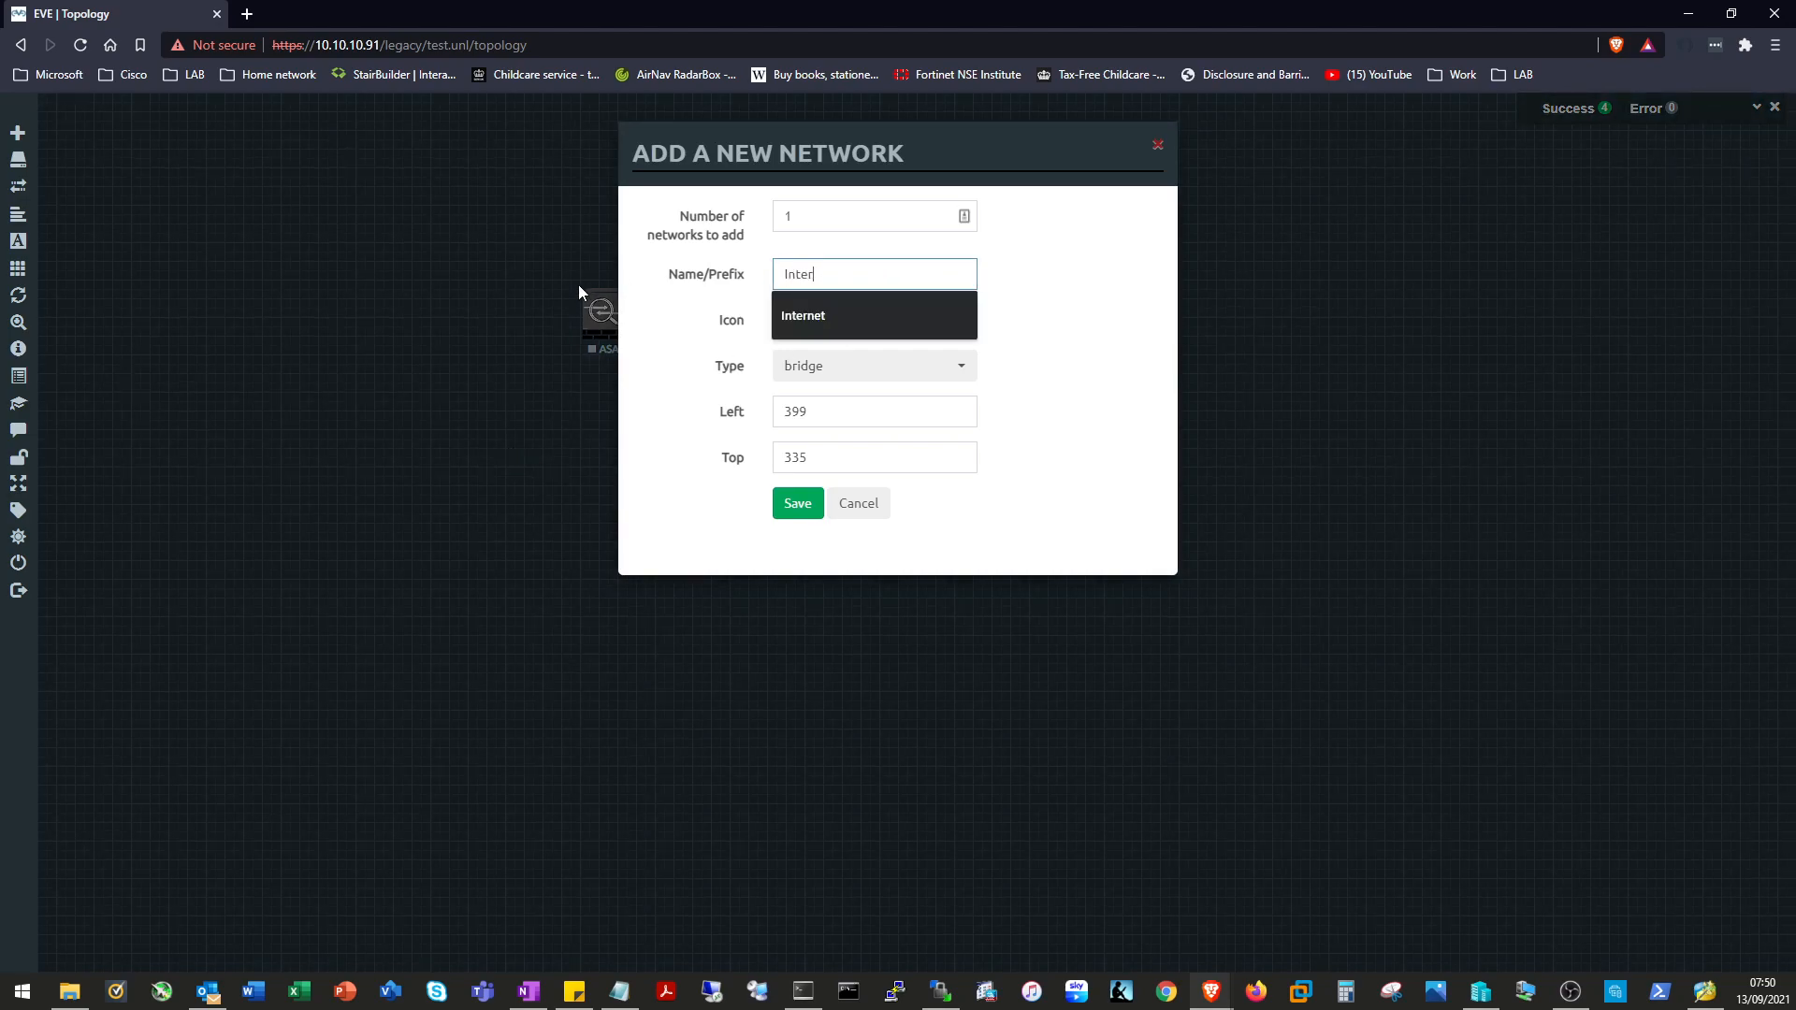
left_click(935, 320)
scroll(915, 393, "down", 1)
scroll(912, 391, "down", 1)
left_click(908, 376)
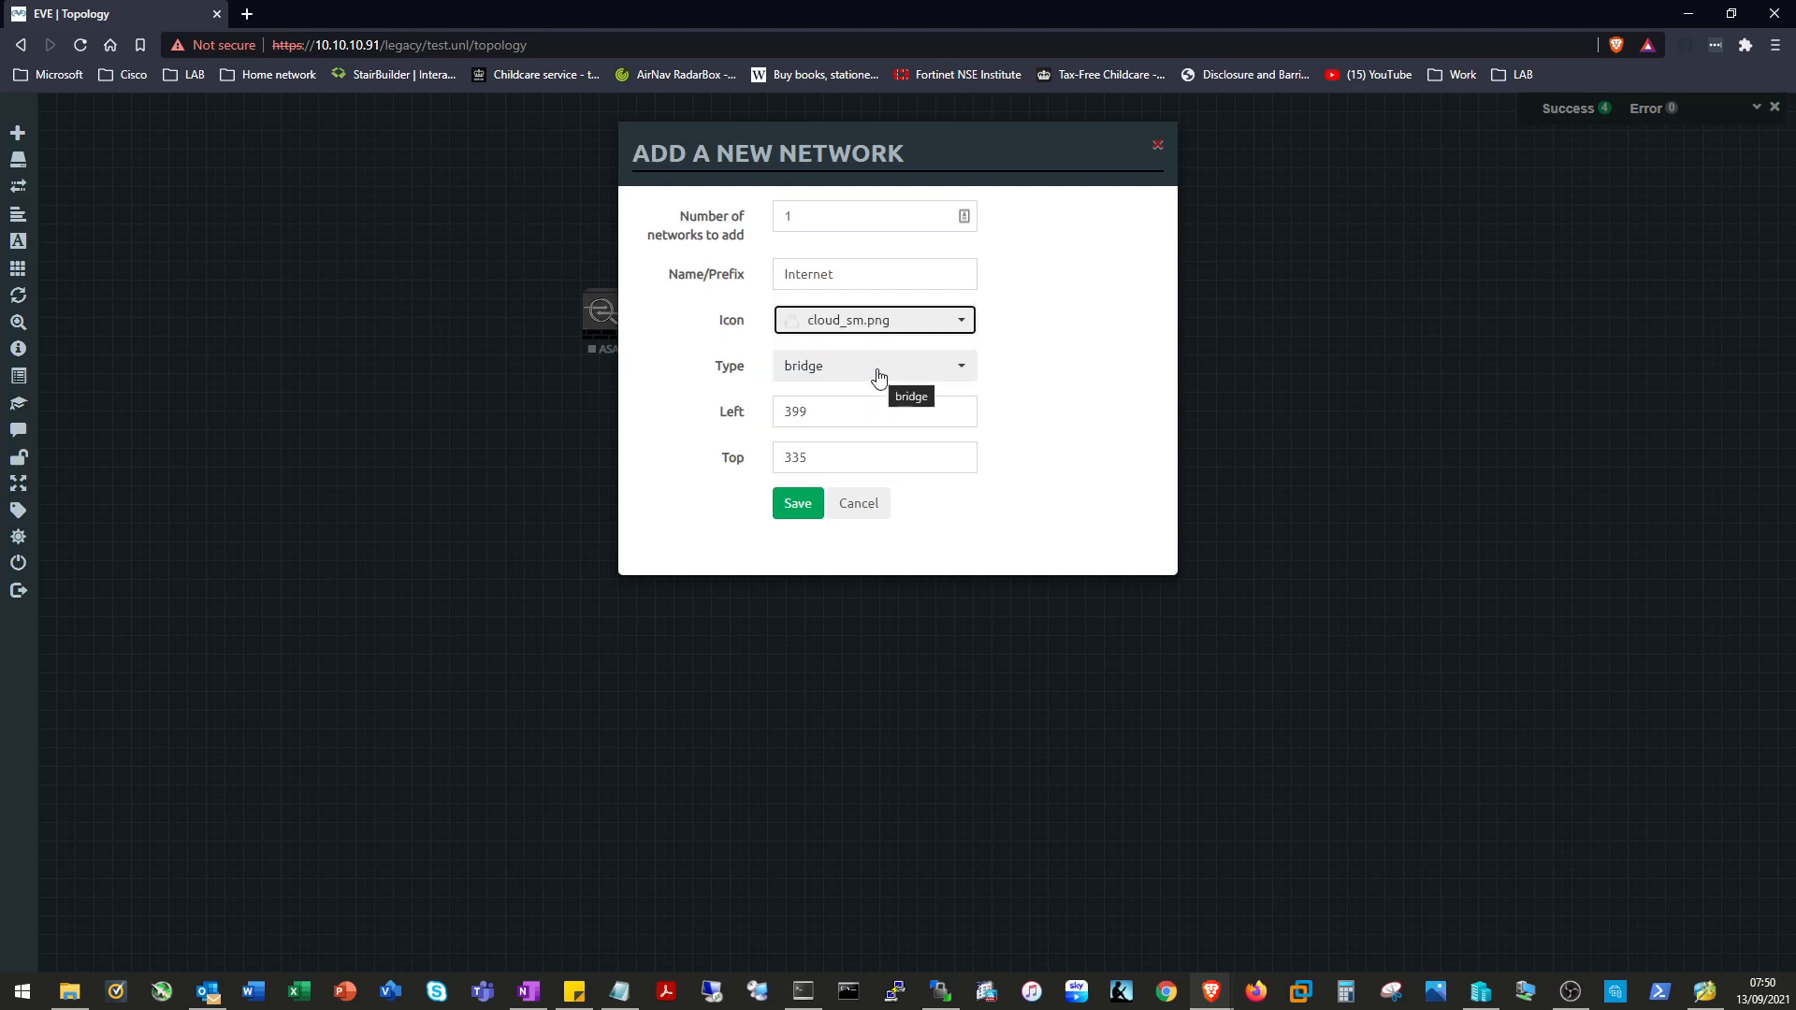
left_click(926, 377)
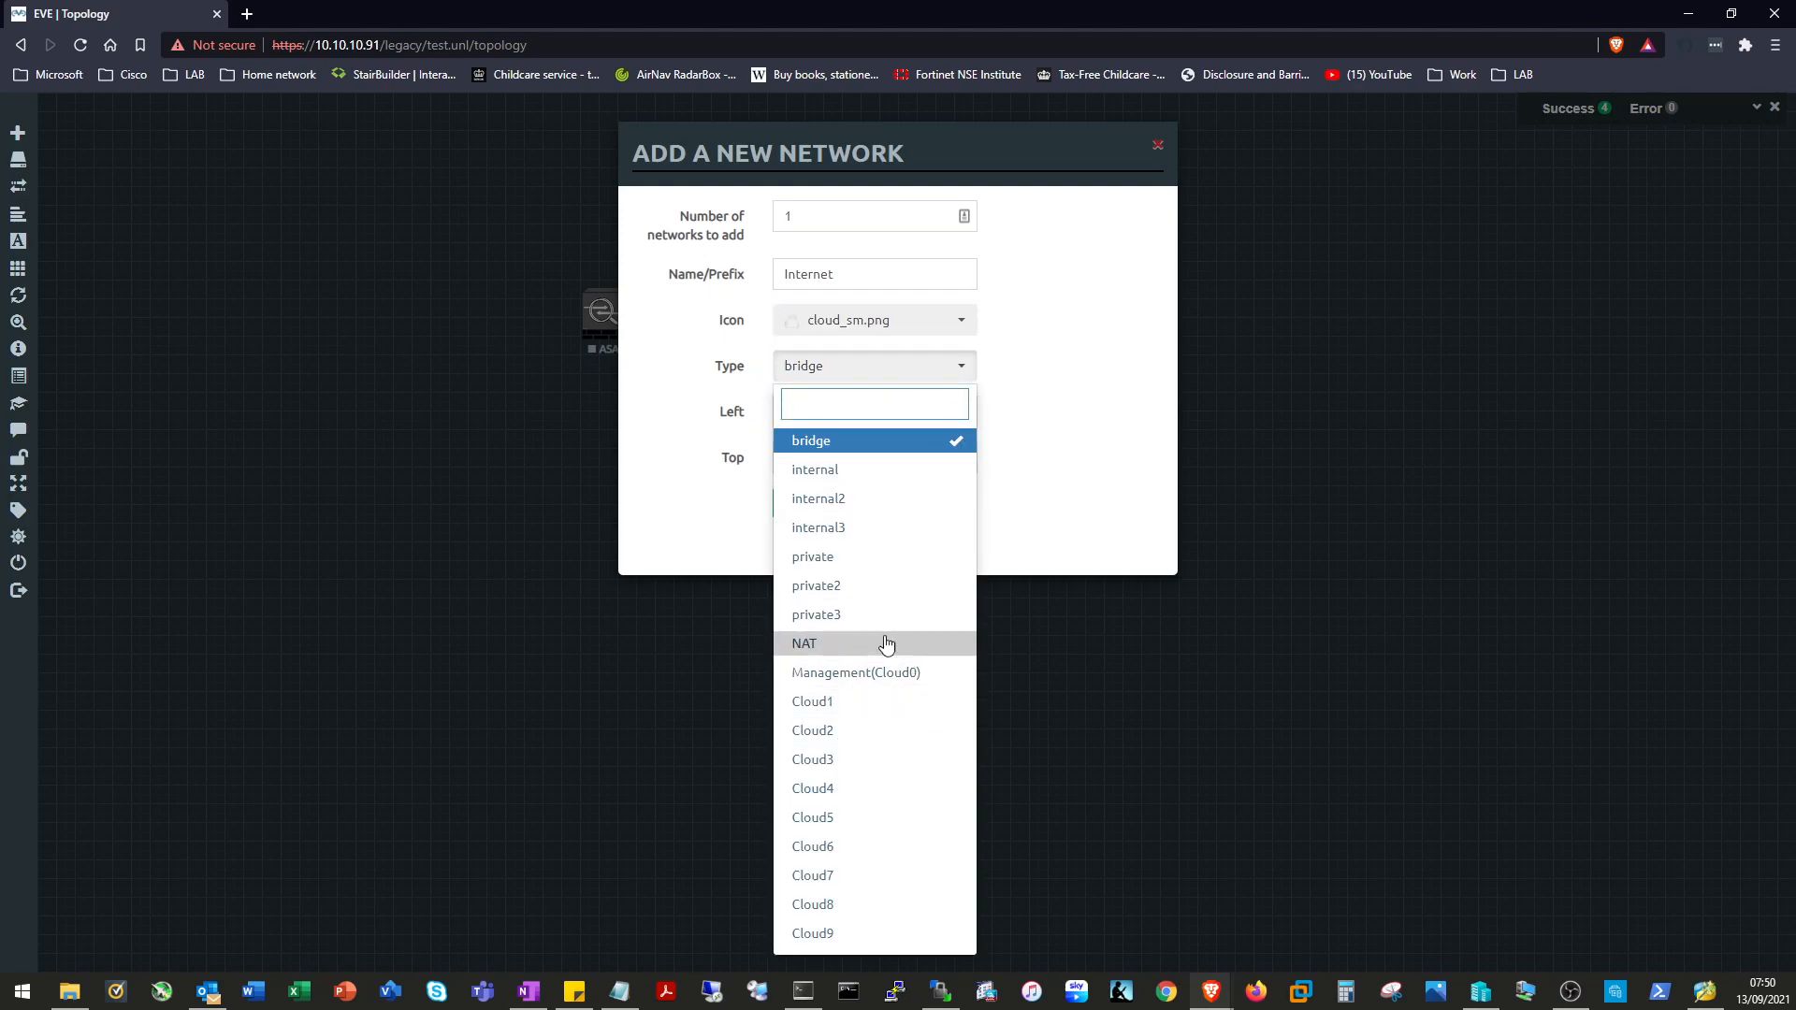
left_click(811, 649)
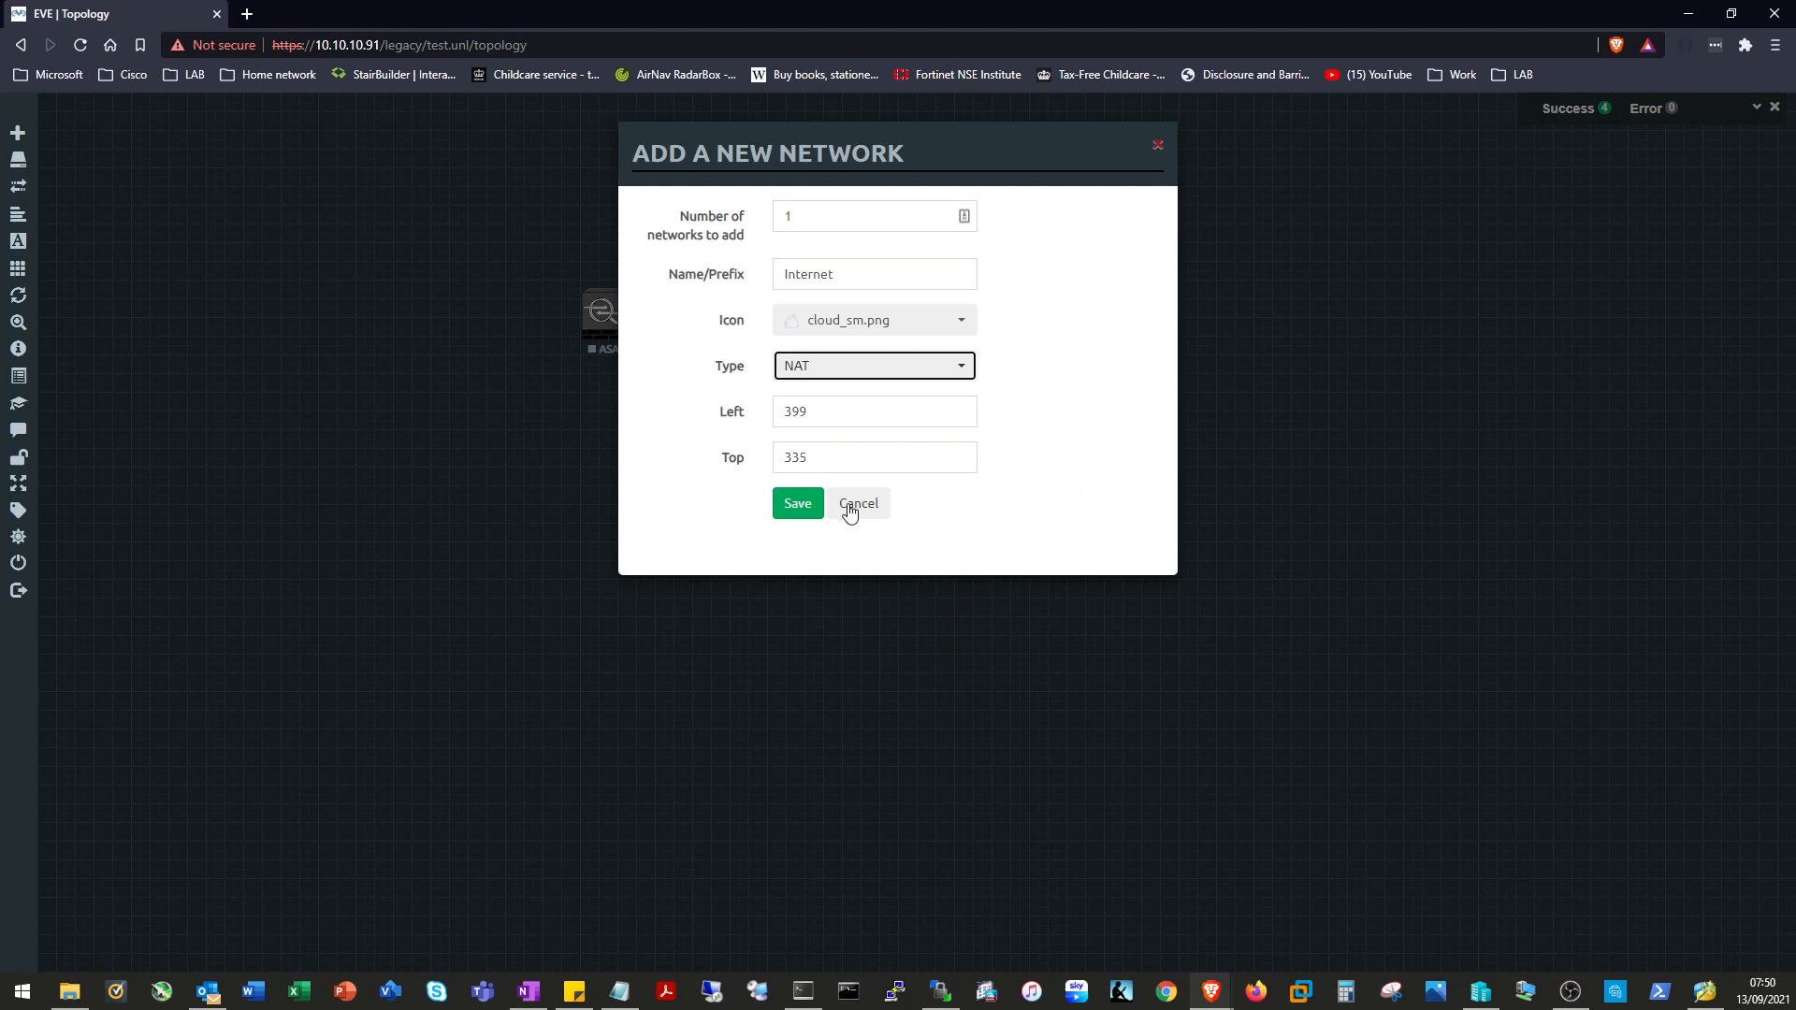
left_click(798, 502)
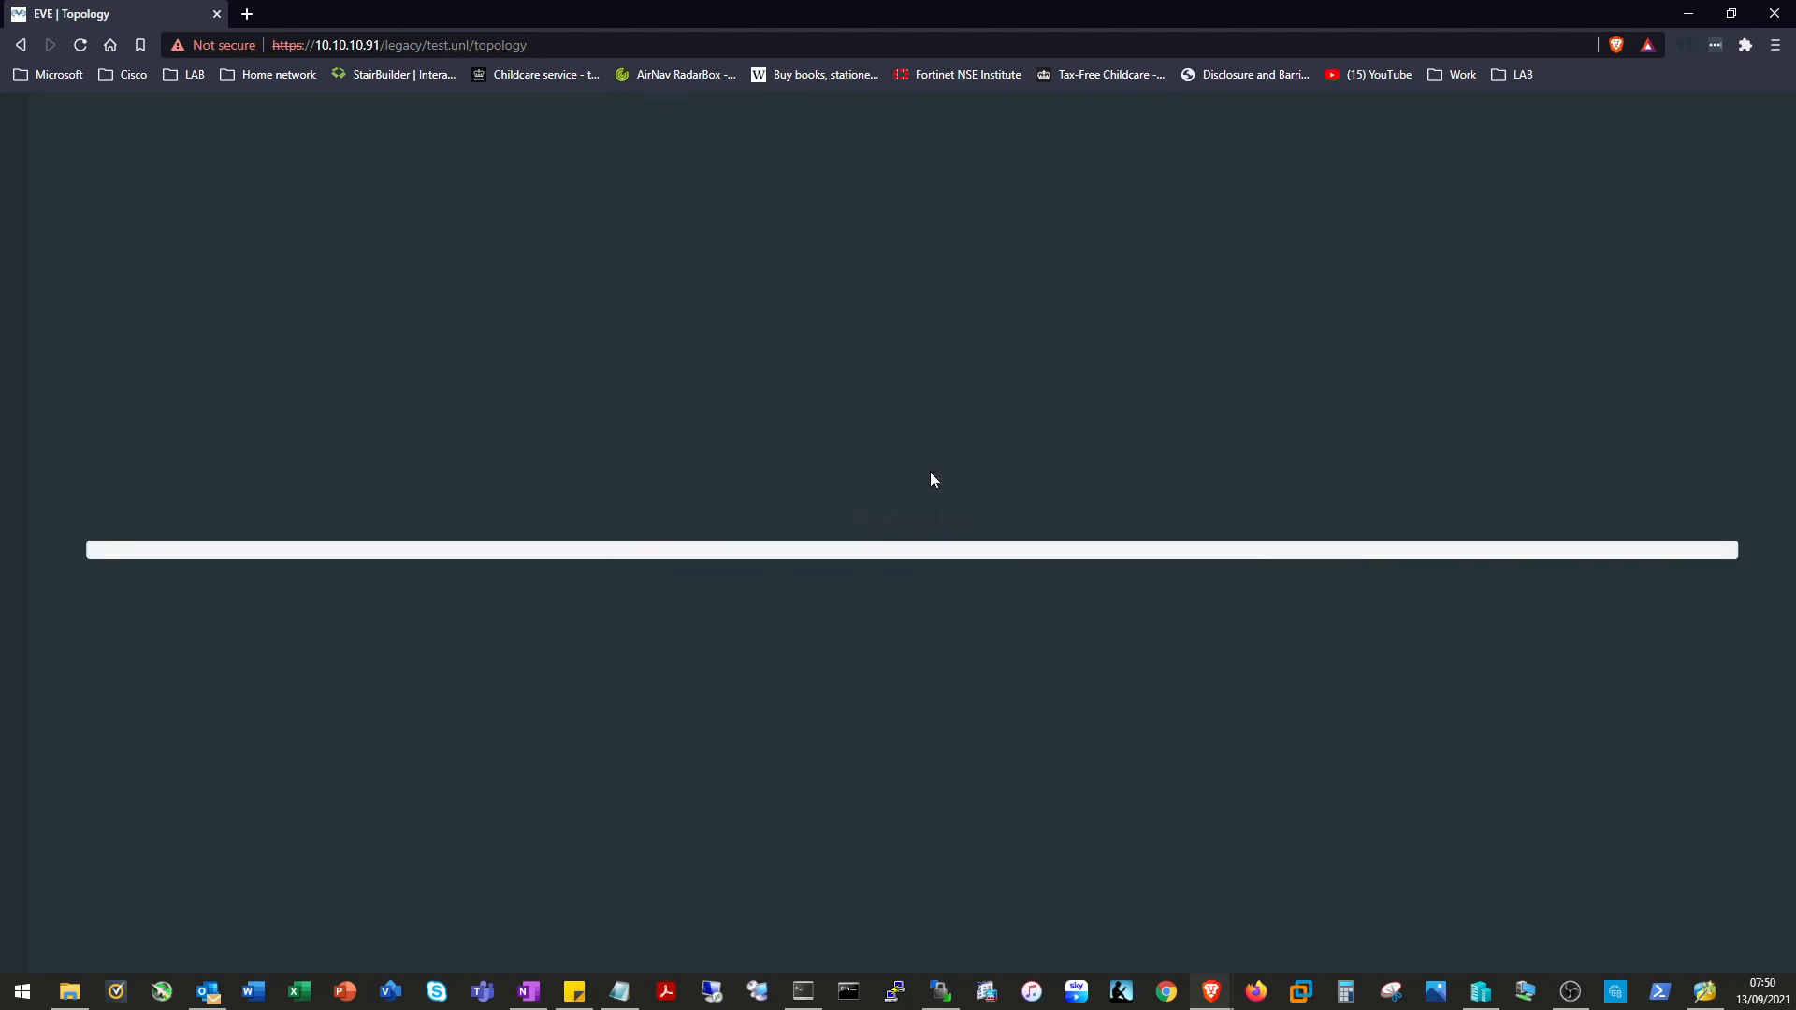
Arrange the Internet cloud, vIOS, ASAv, Switch and Win nodes in a row across the canvas.
left_click_drag(433, 423, 311, 314)
left_click_drag(604, 340, 658, 542)
left_click_drag(824, 379, 517, 307)
left_click_drag(634, 512, 666, 318)
left_click_drag(915, 468, 837, 318)
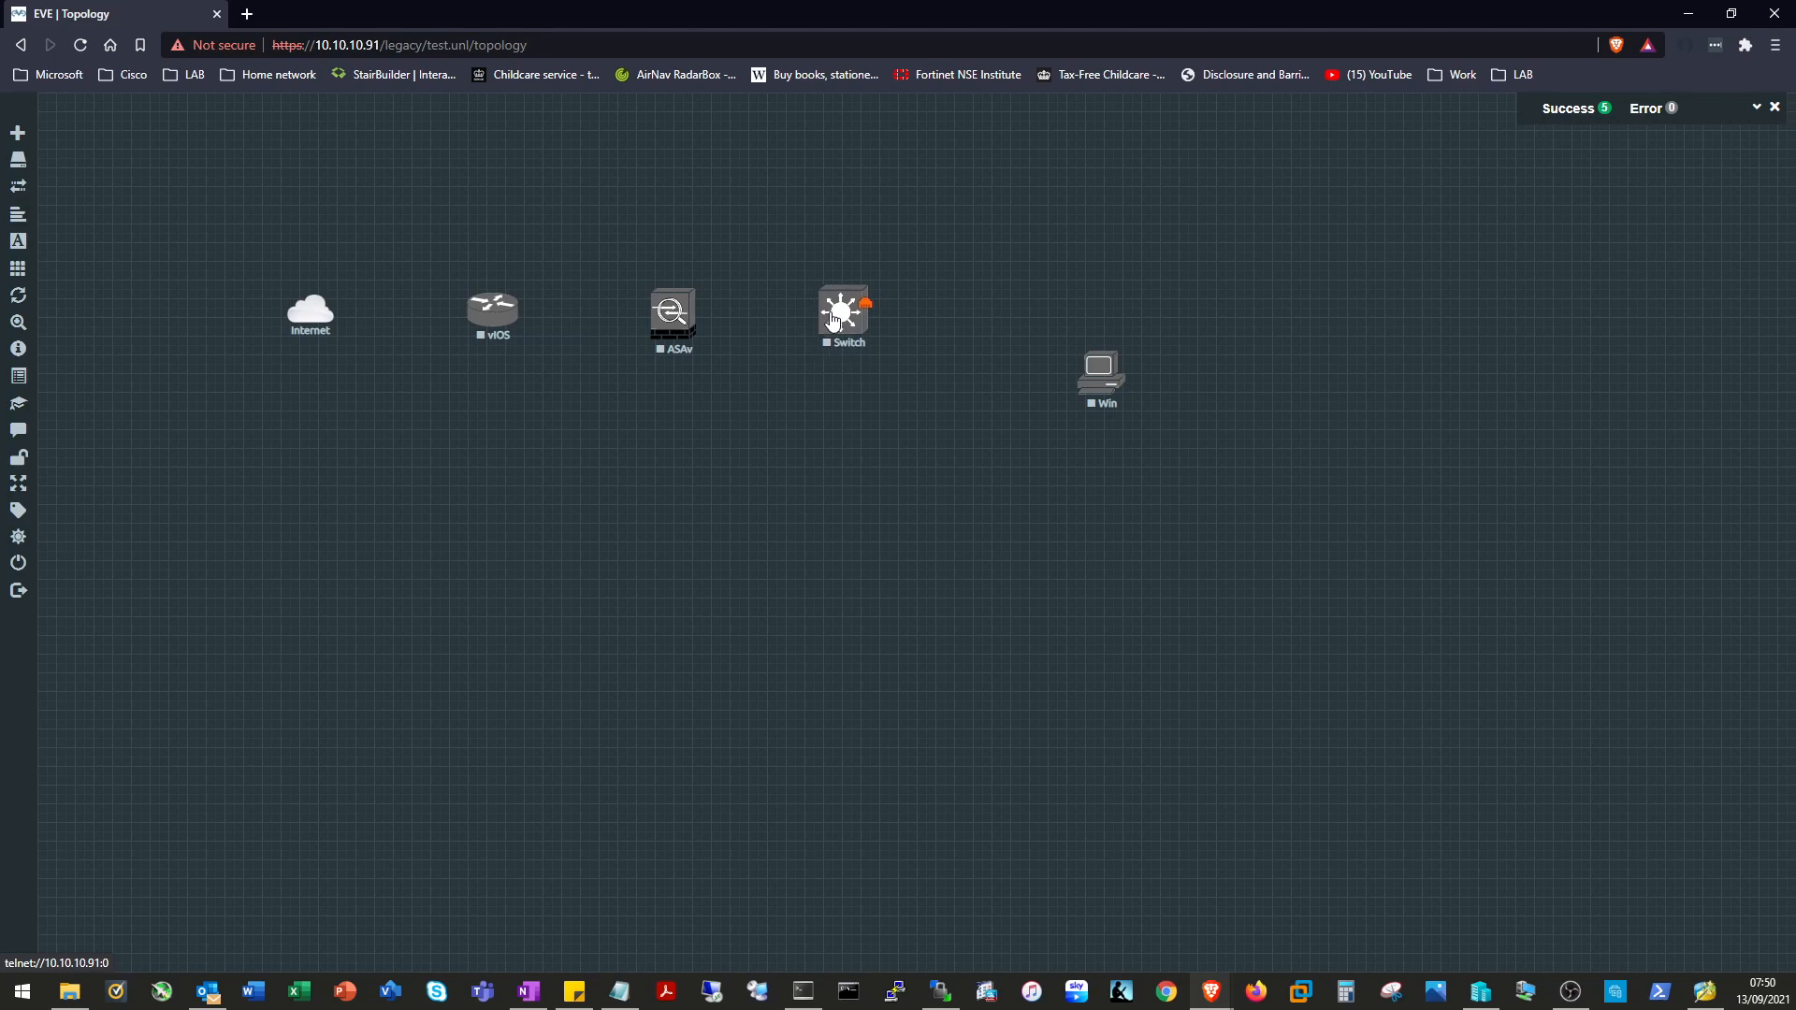
left_click_drag(1103, 378, 870, 313)
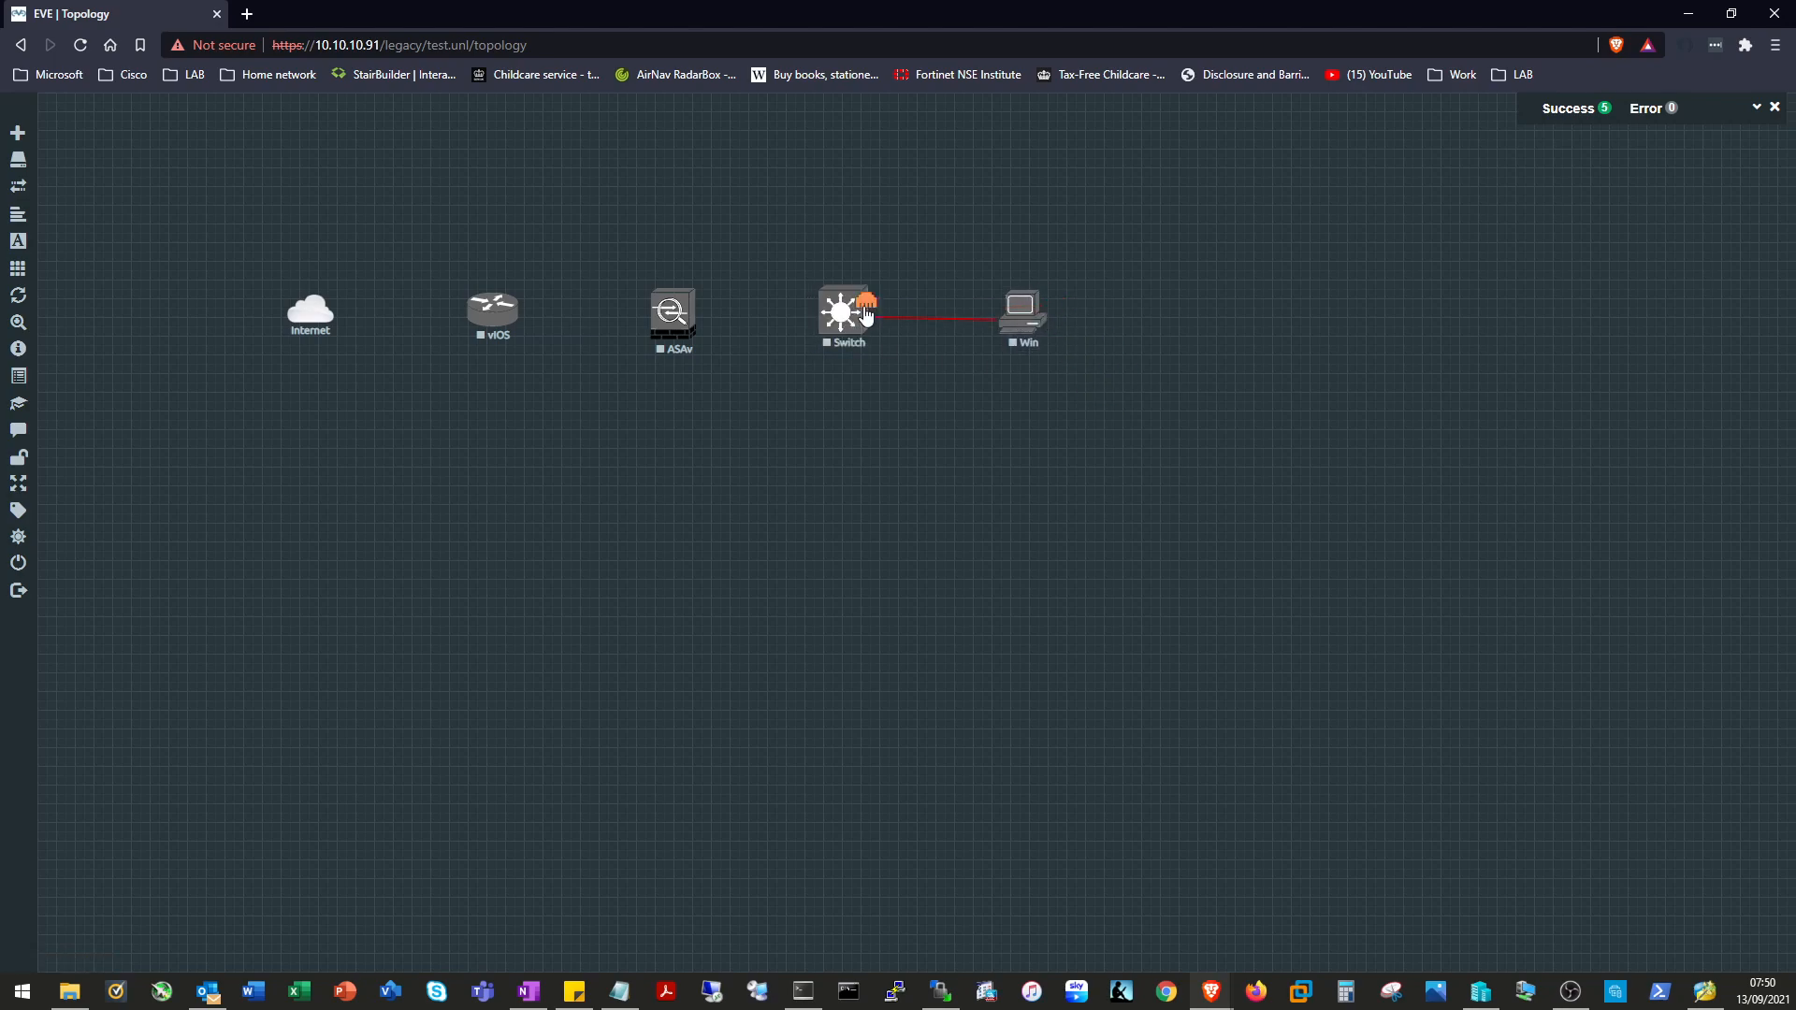
Cable Switch–Win, Switch–ASAv, vIOS–ASAv and vIOS–Internet, saving each connection.
left_click(940, 649)
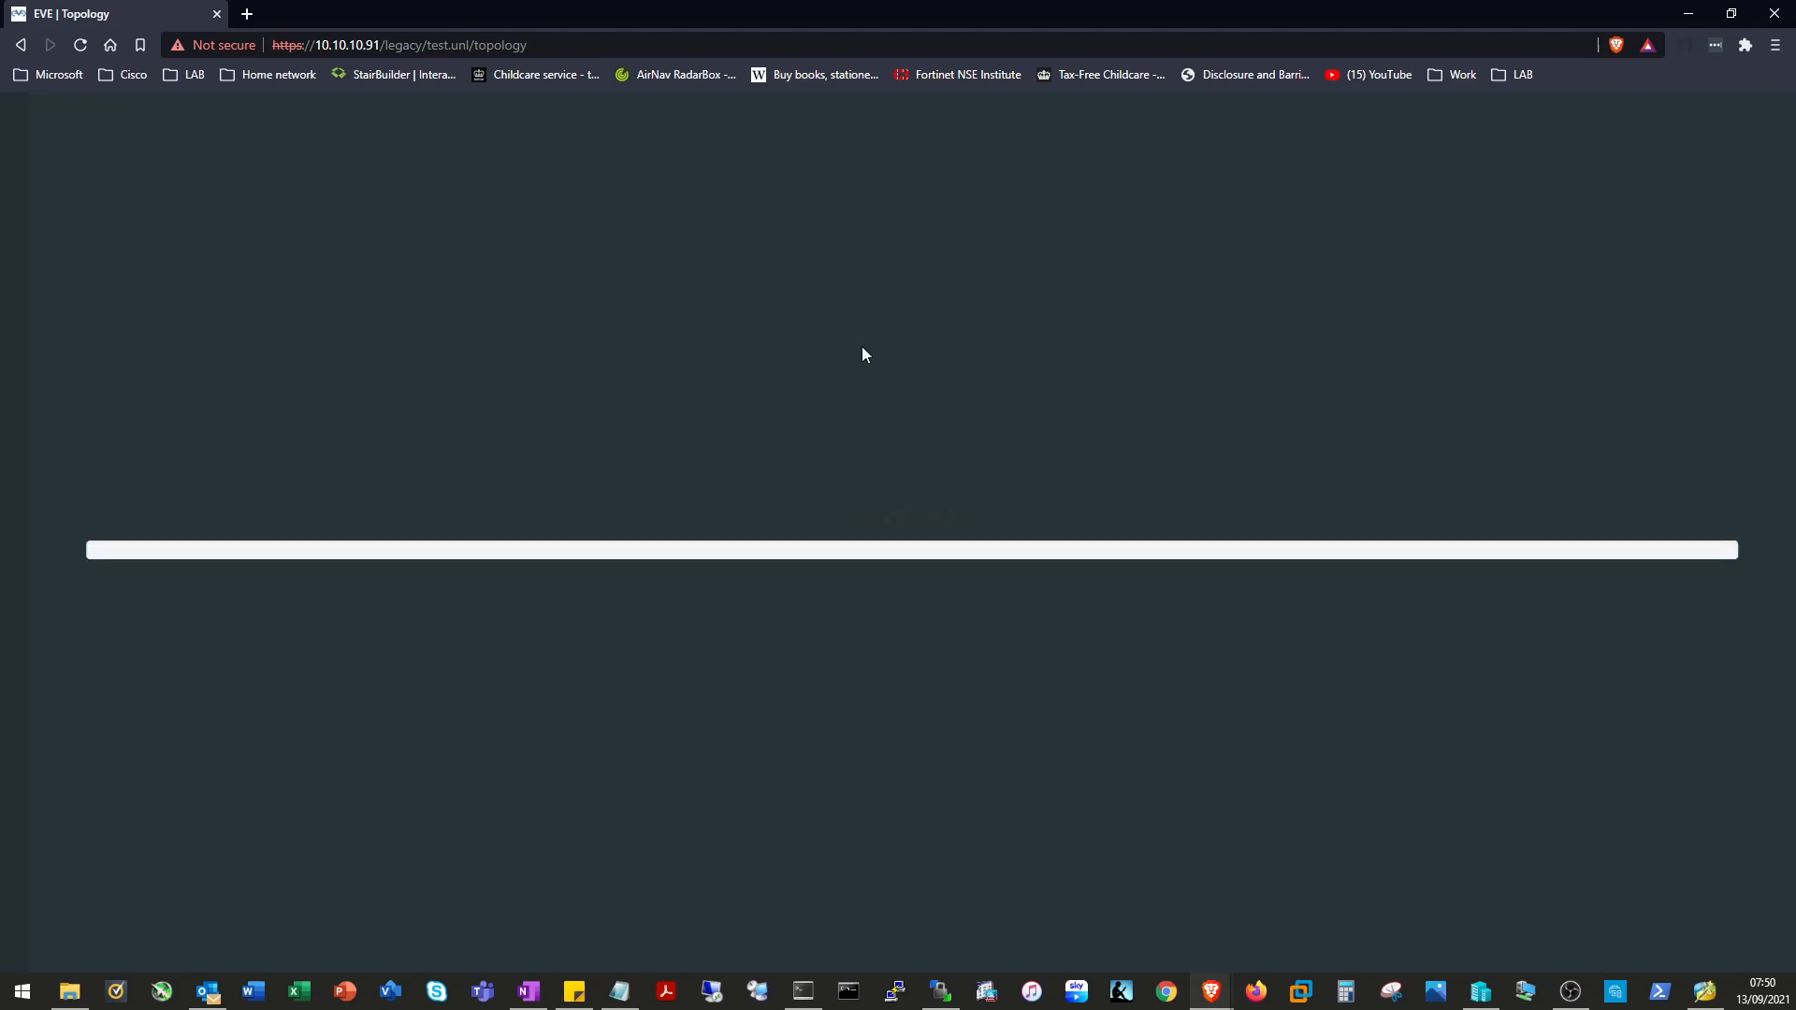
left_click_drag(859, 316, 677, 314)
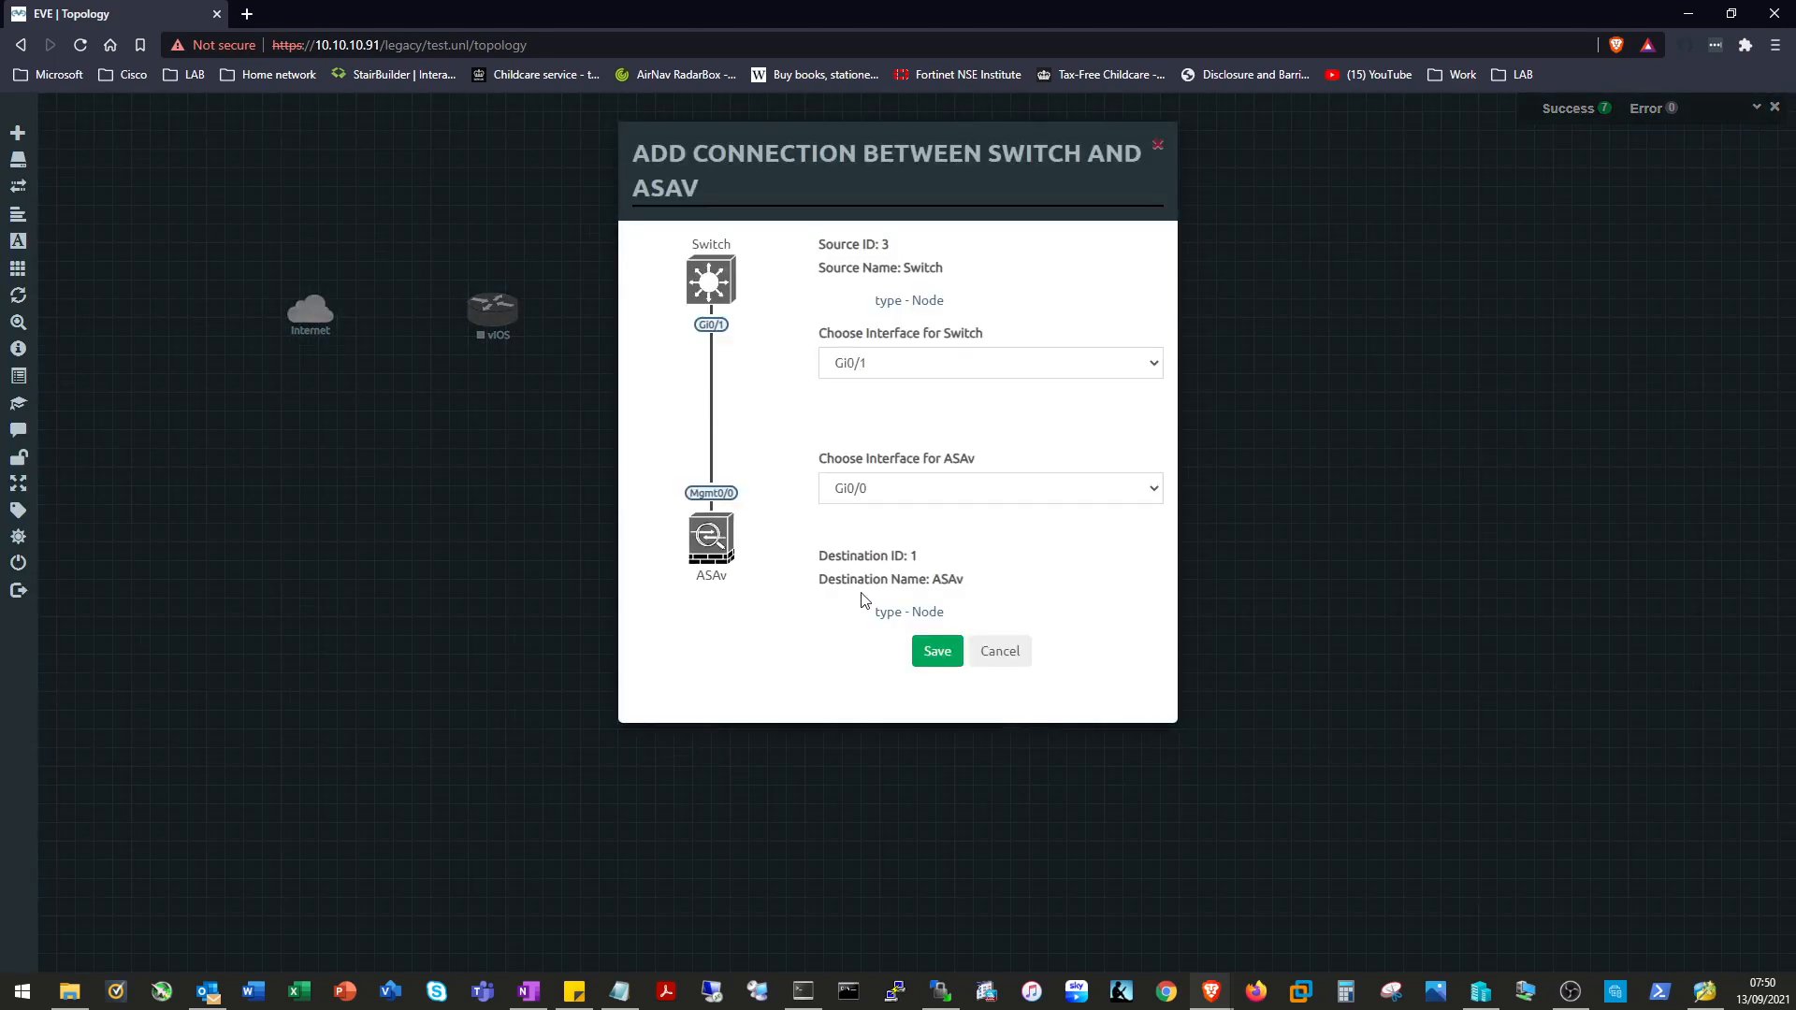
left_click(932, 648)
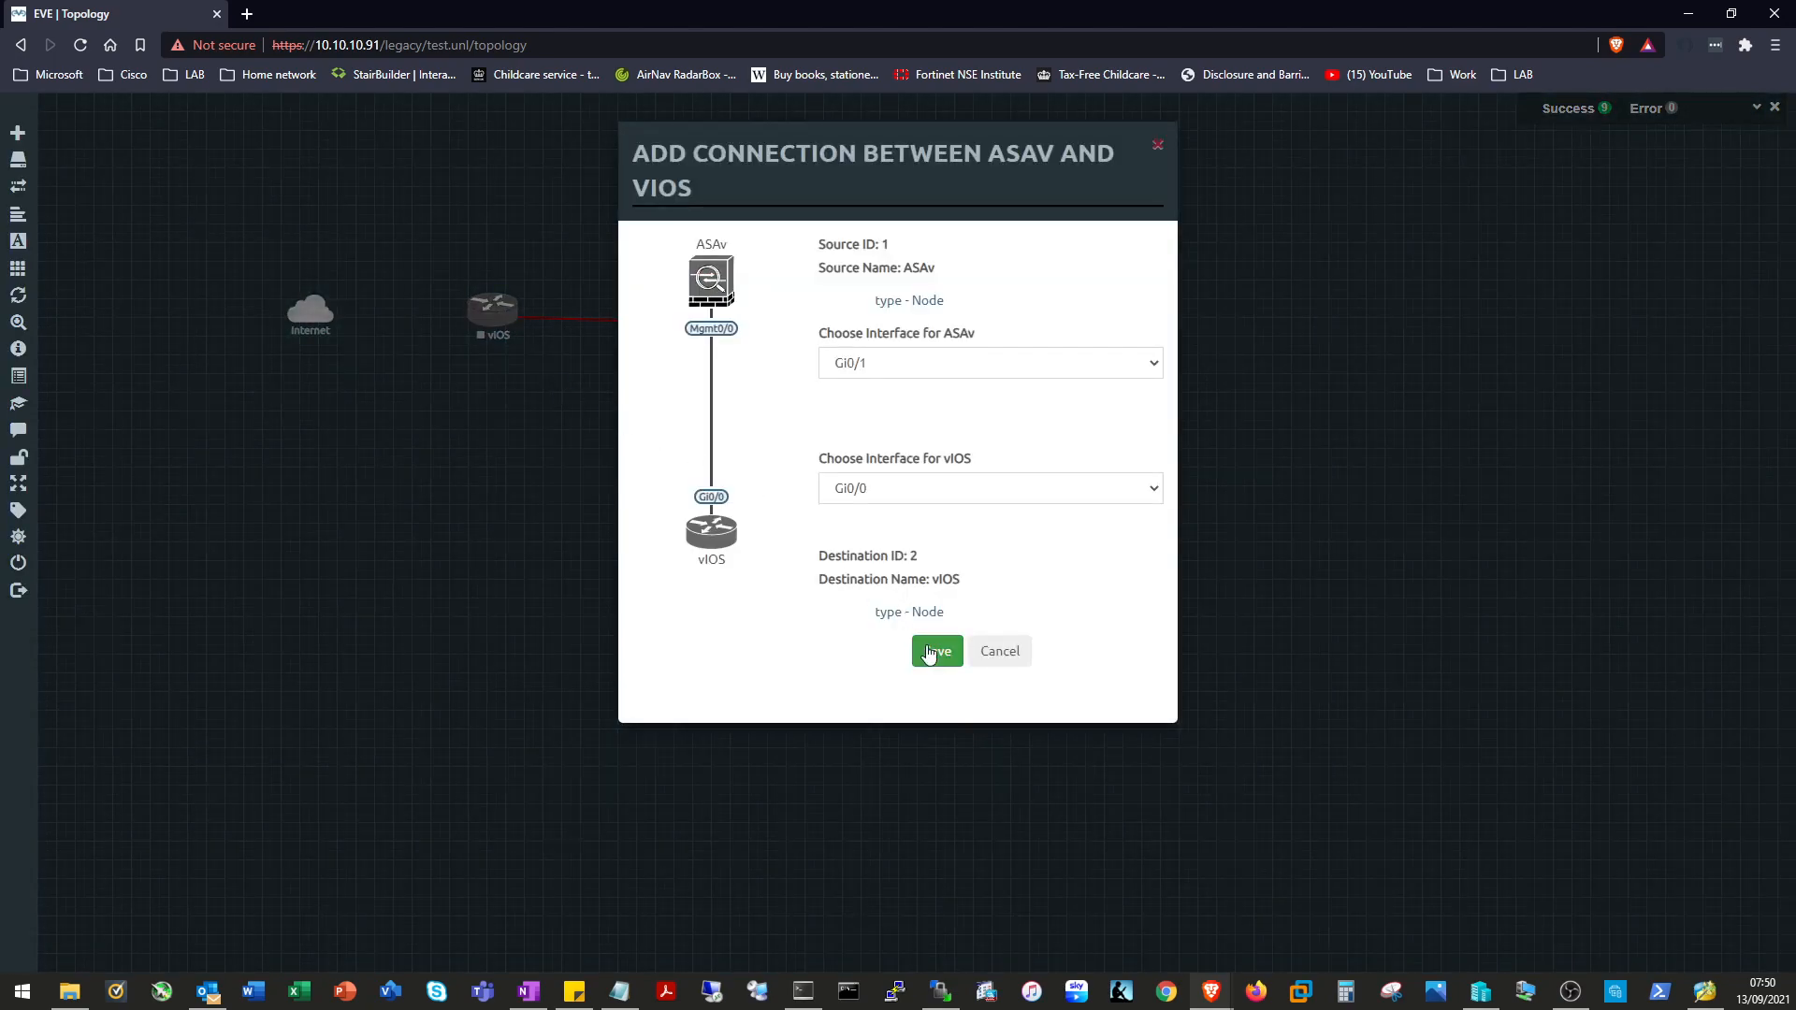
left_click(930, 652)
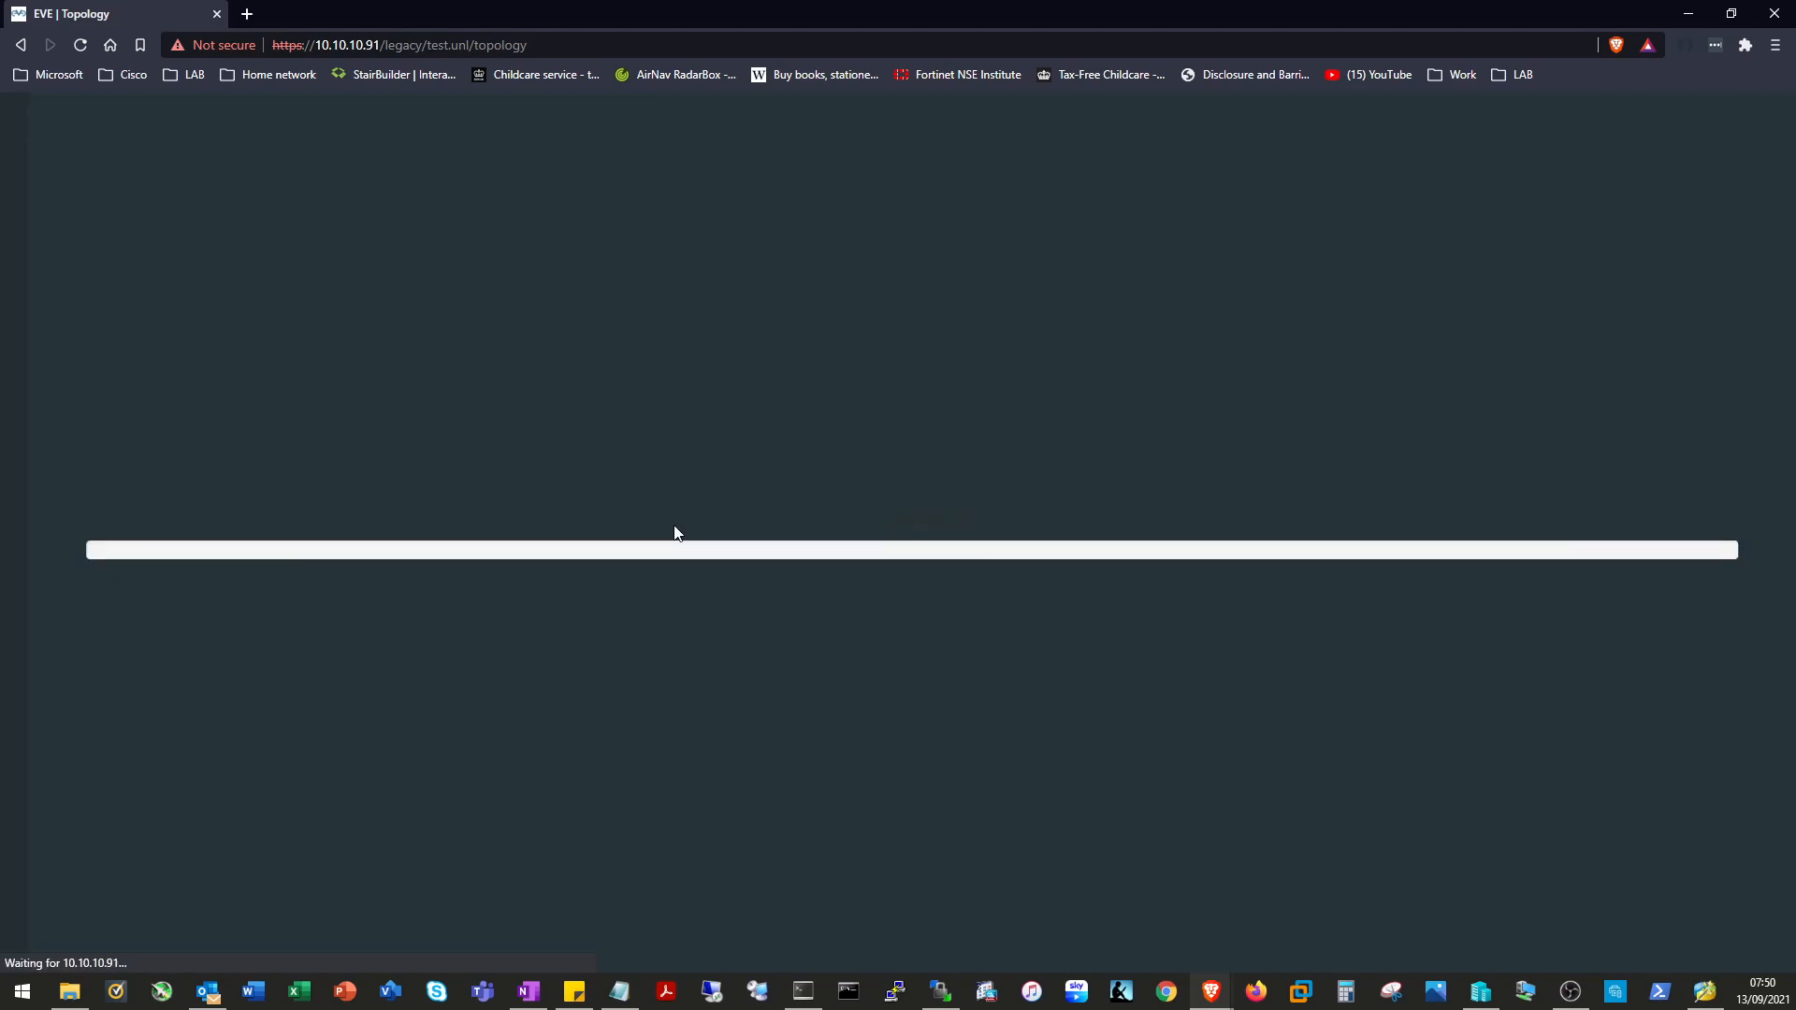
left_click_drag(515, 314, 311, 312)
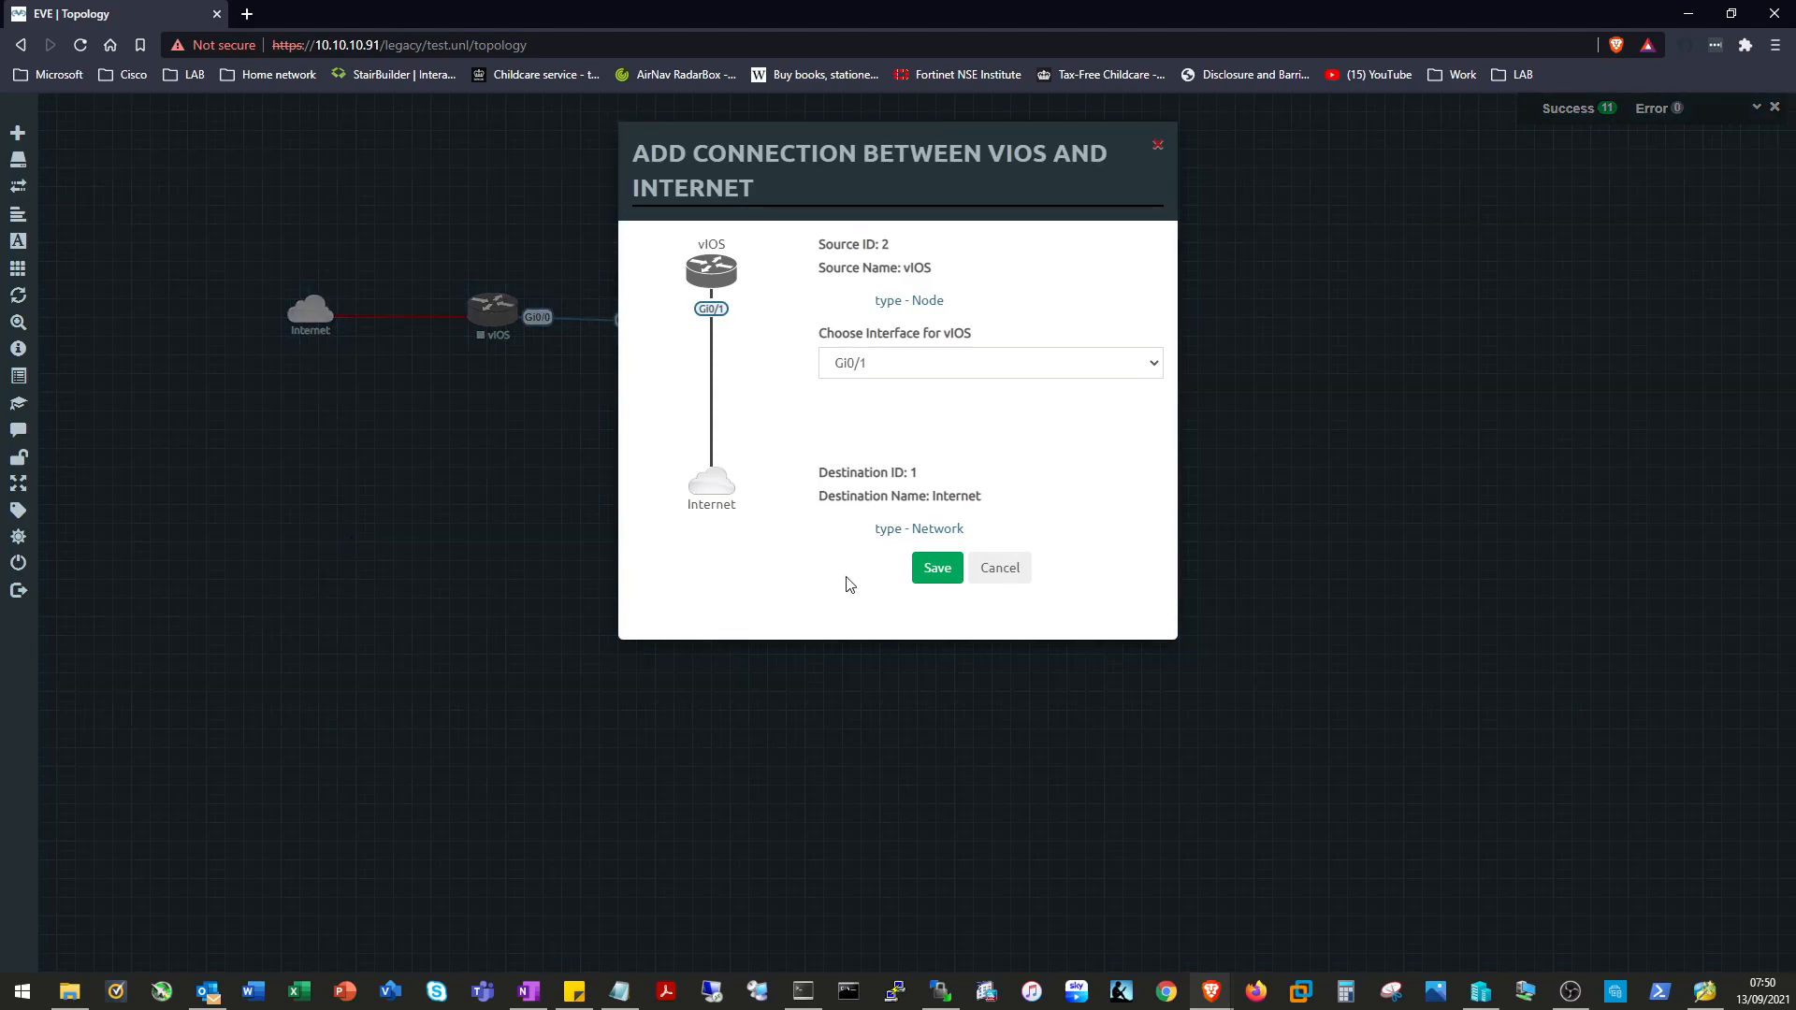
left_click(937, 568)
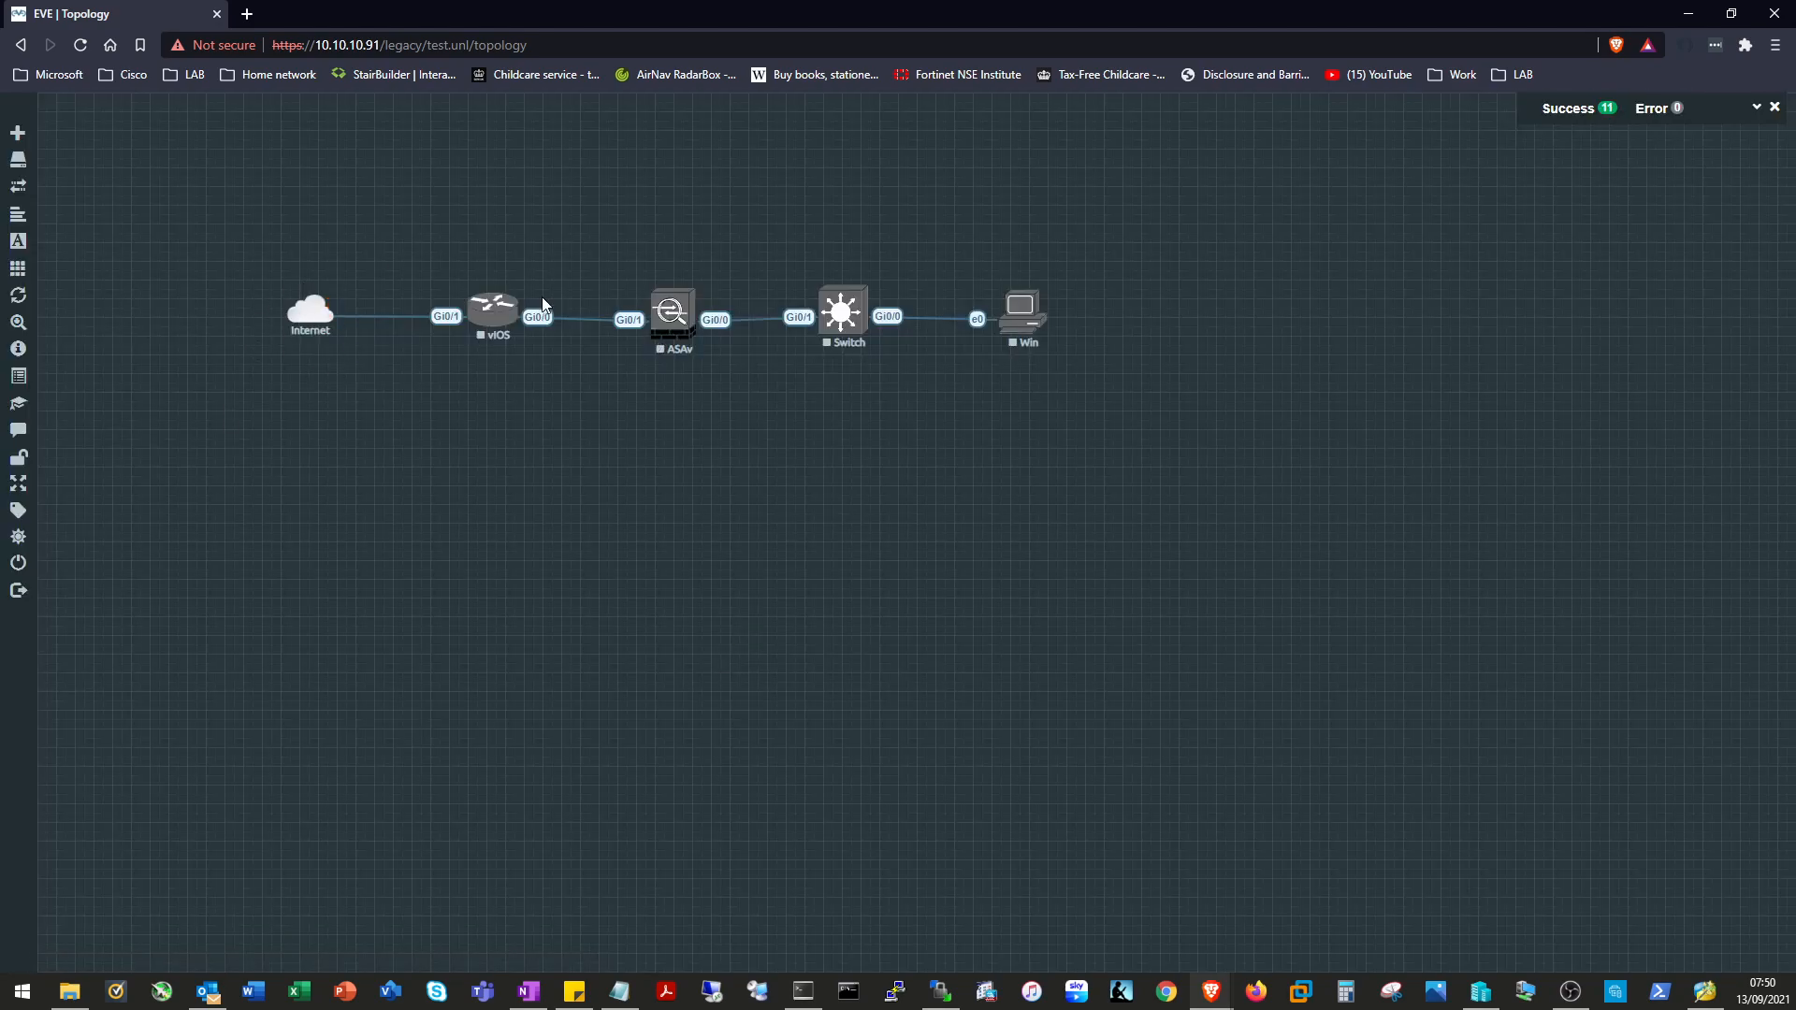
Start the vIOS, ASAv, Switch and Win nodes from their context menus.
left_click(493, 314)
left_click(549, 341)
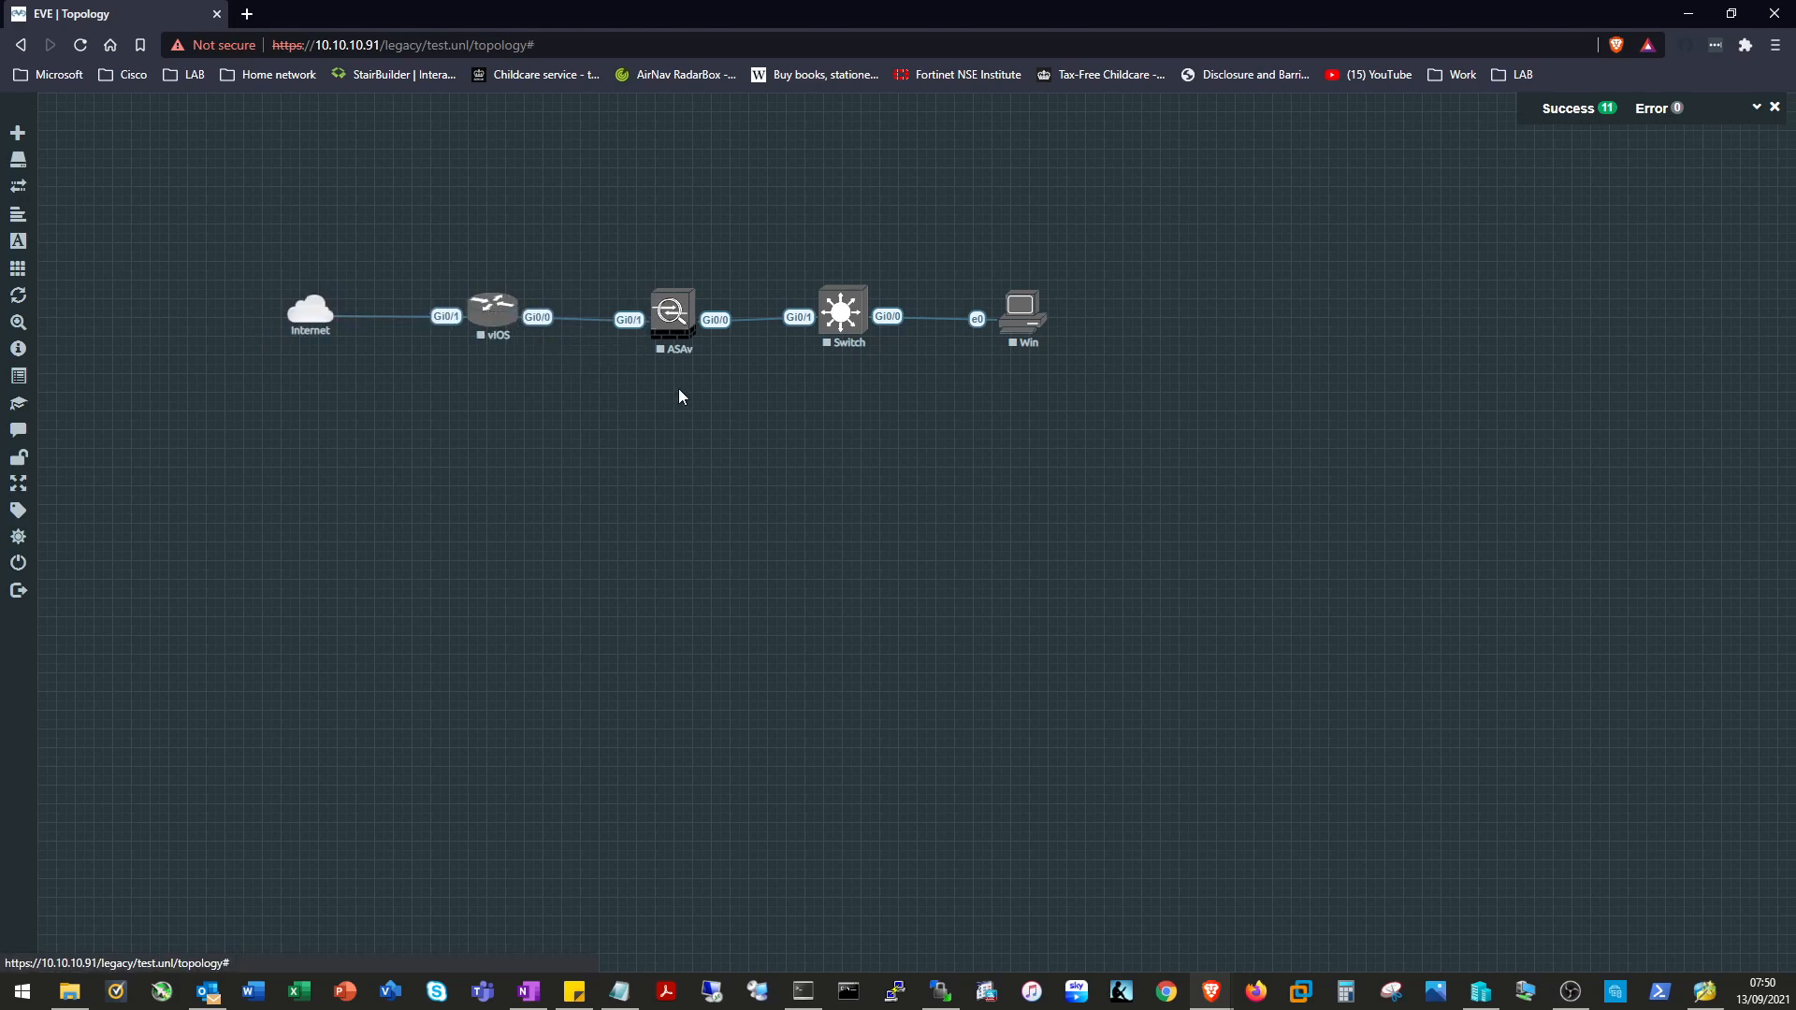
left_click(688, 335)
left_click(731, 355)
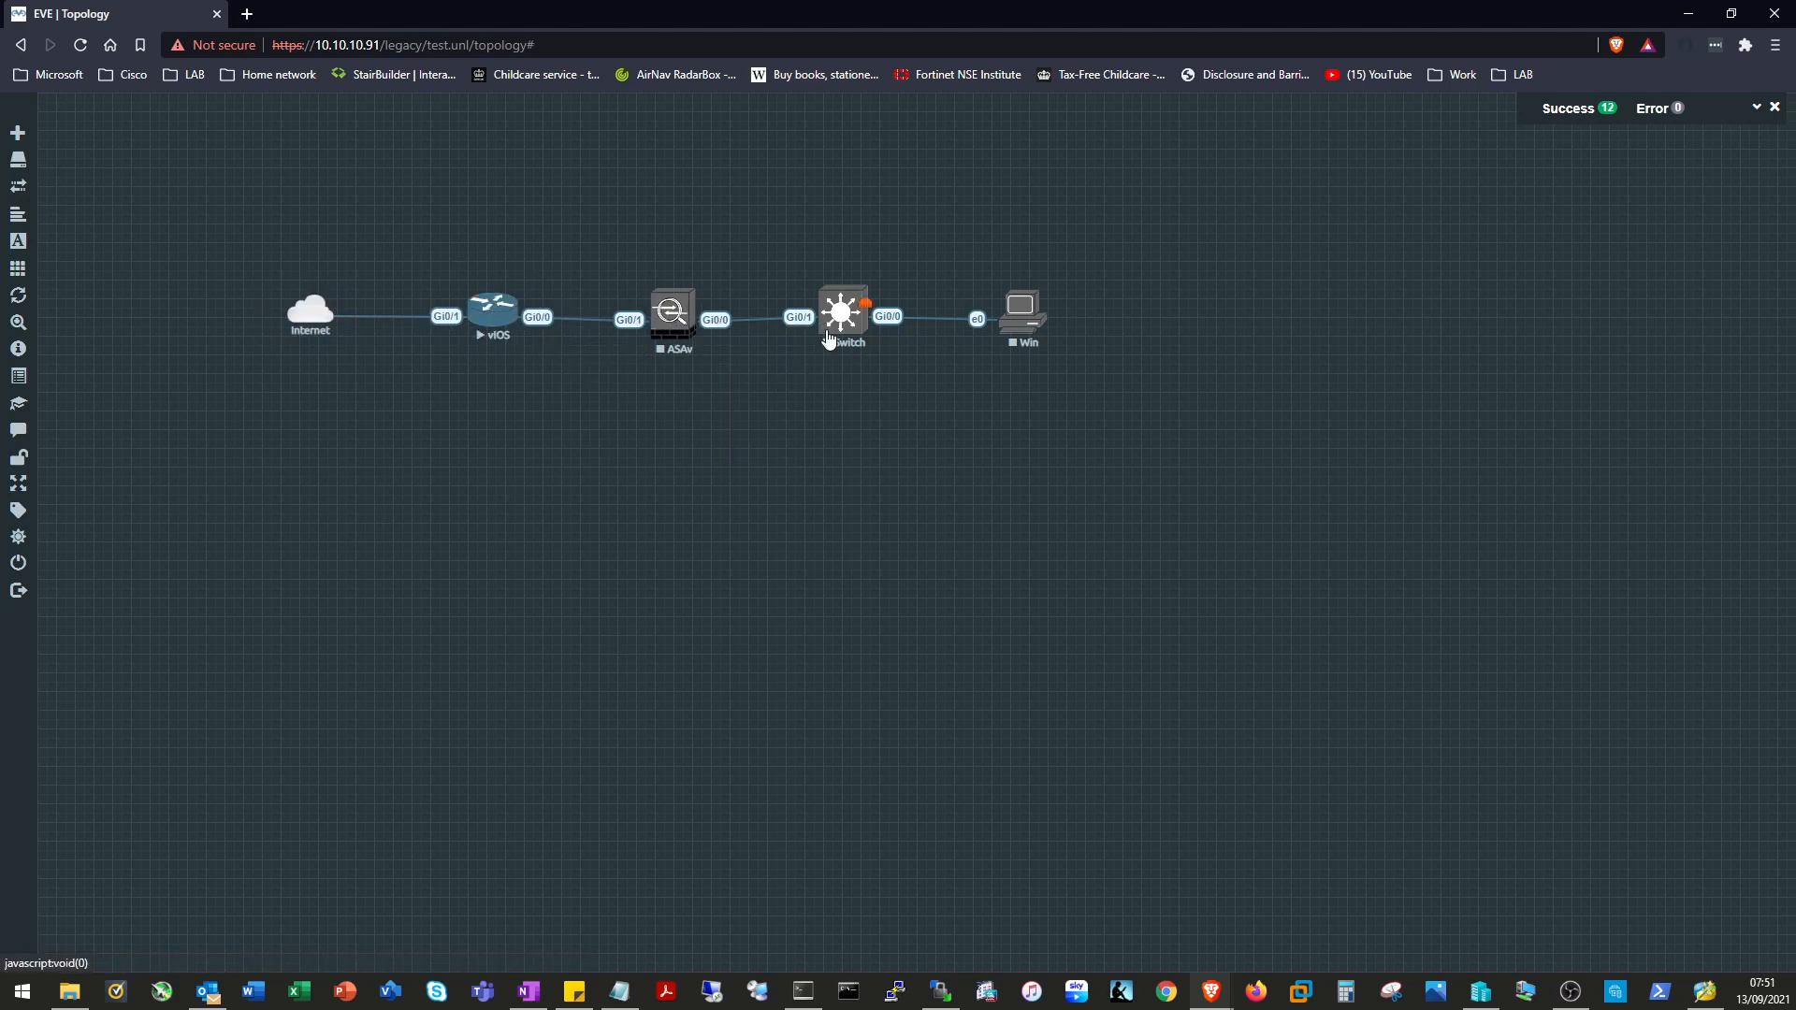
left_click(845, 321)
left_click(893, 351)
left_click(1024, 320)
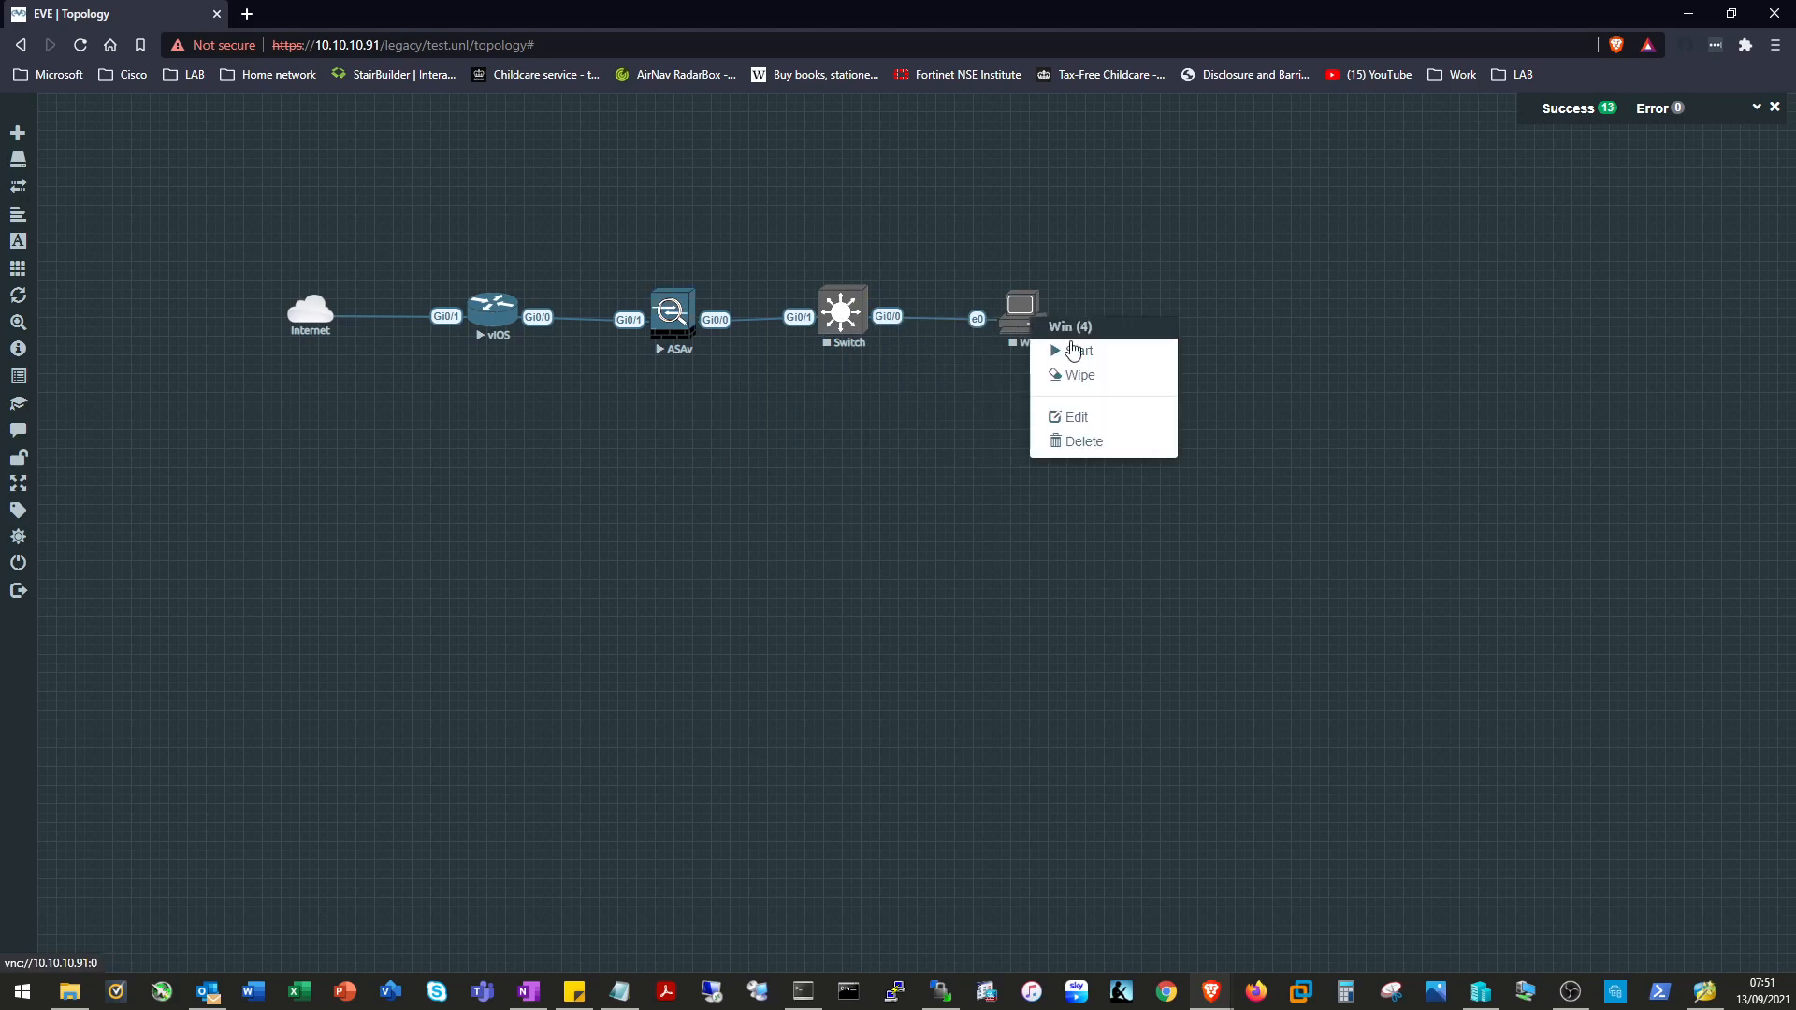
left_click(1085, 350)
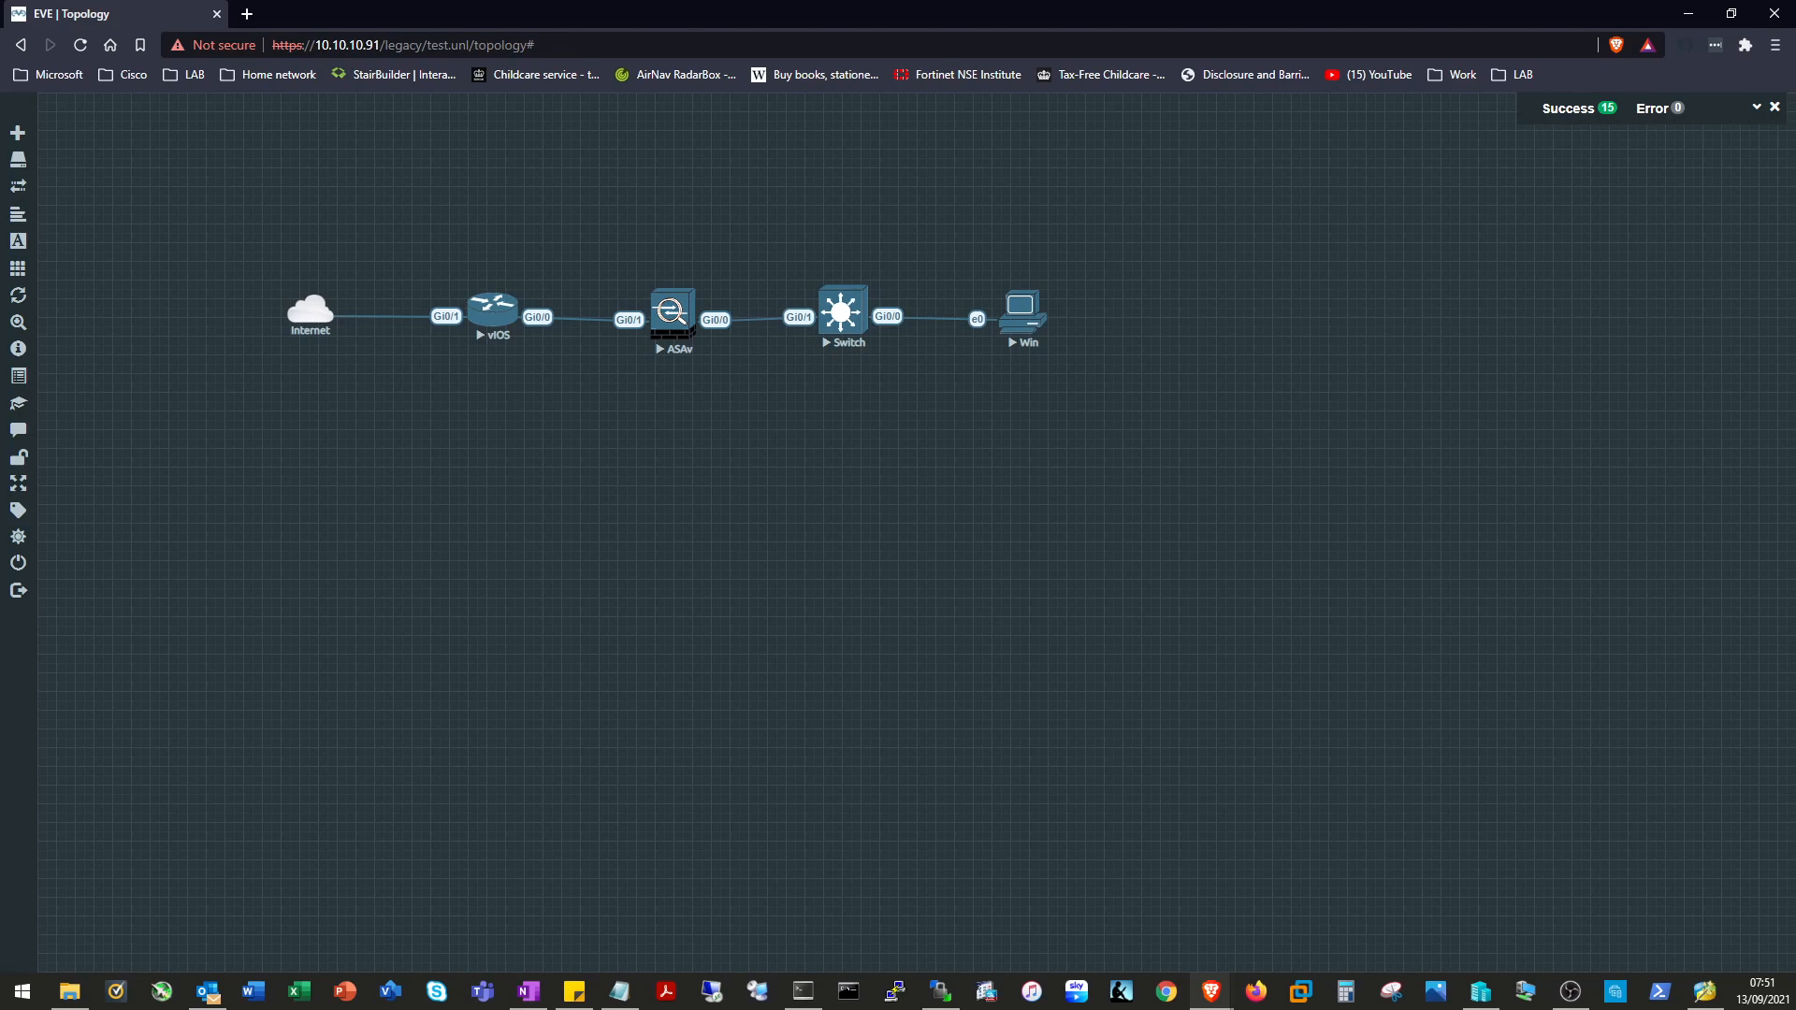
Return to the lab topology and open the vIOS router's console.
key("super+d")
key("super+d")
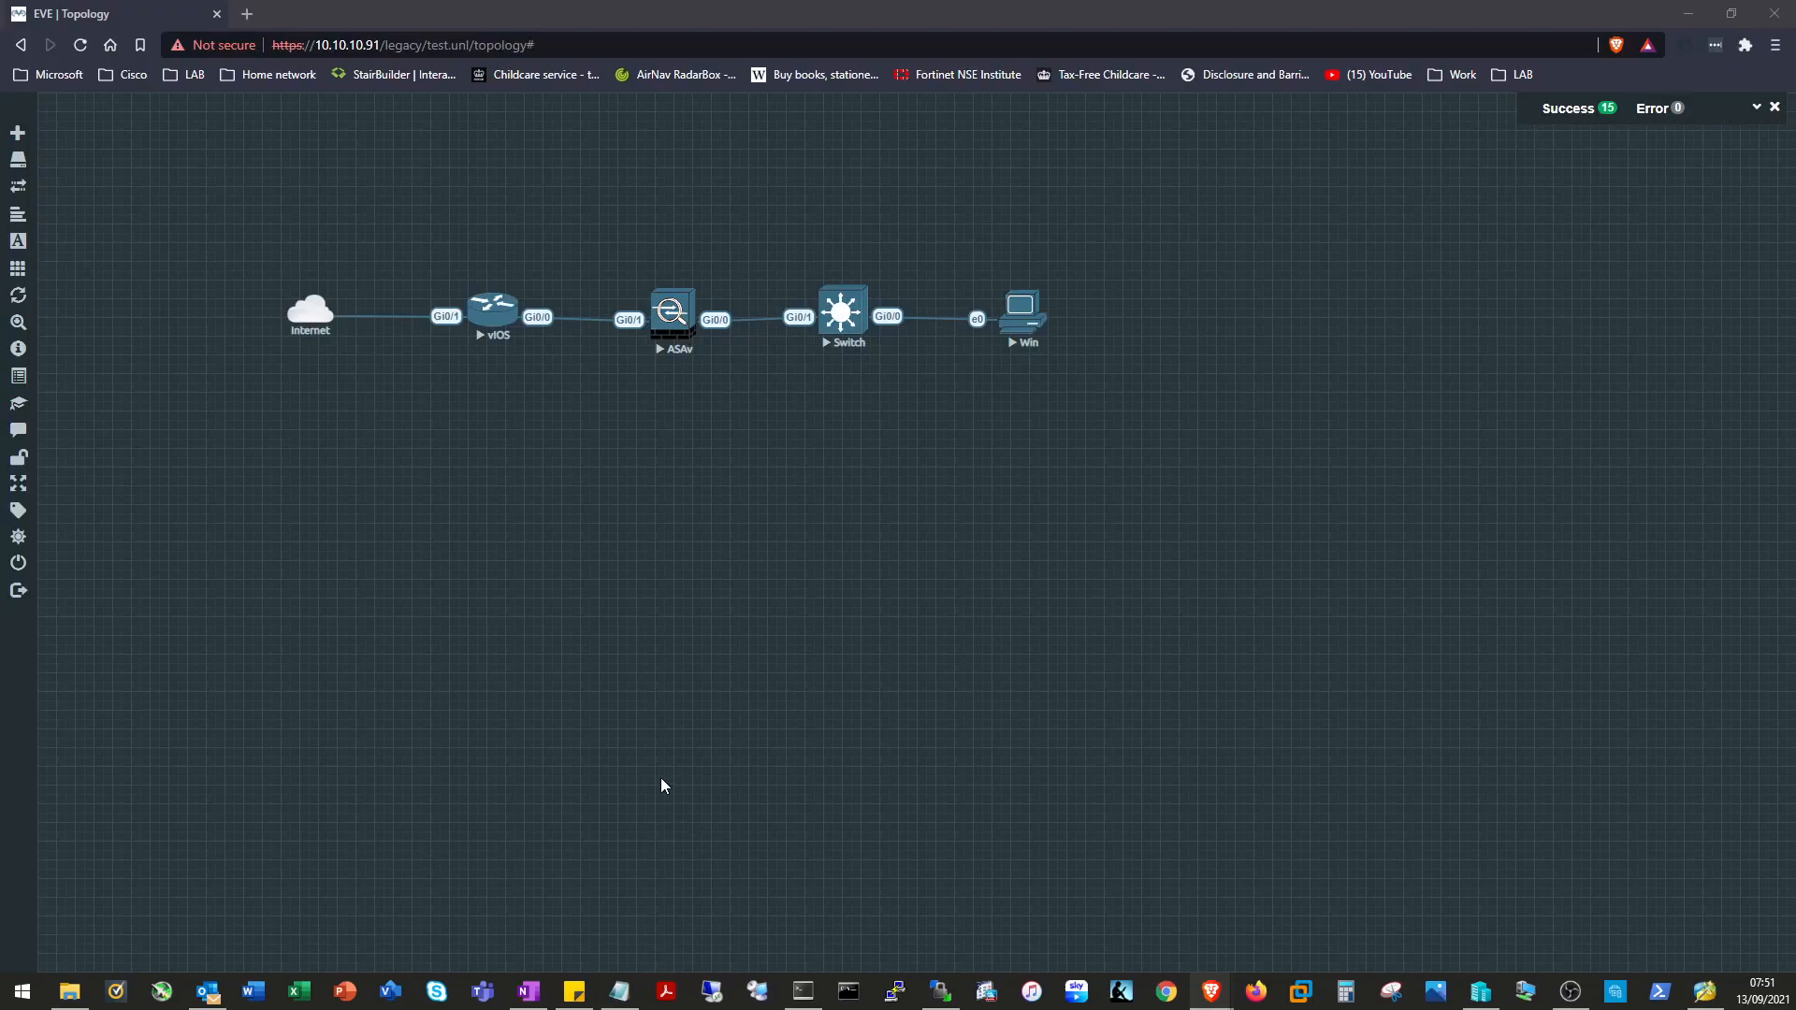
left_click(498, 349)
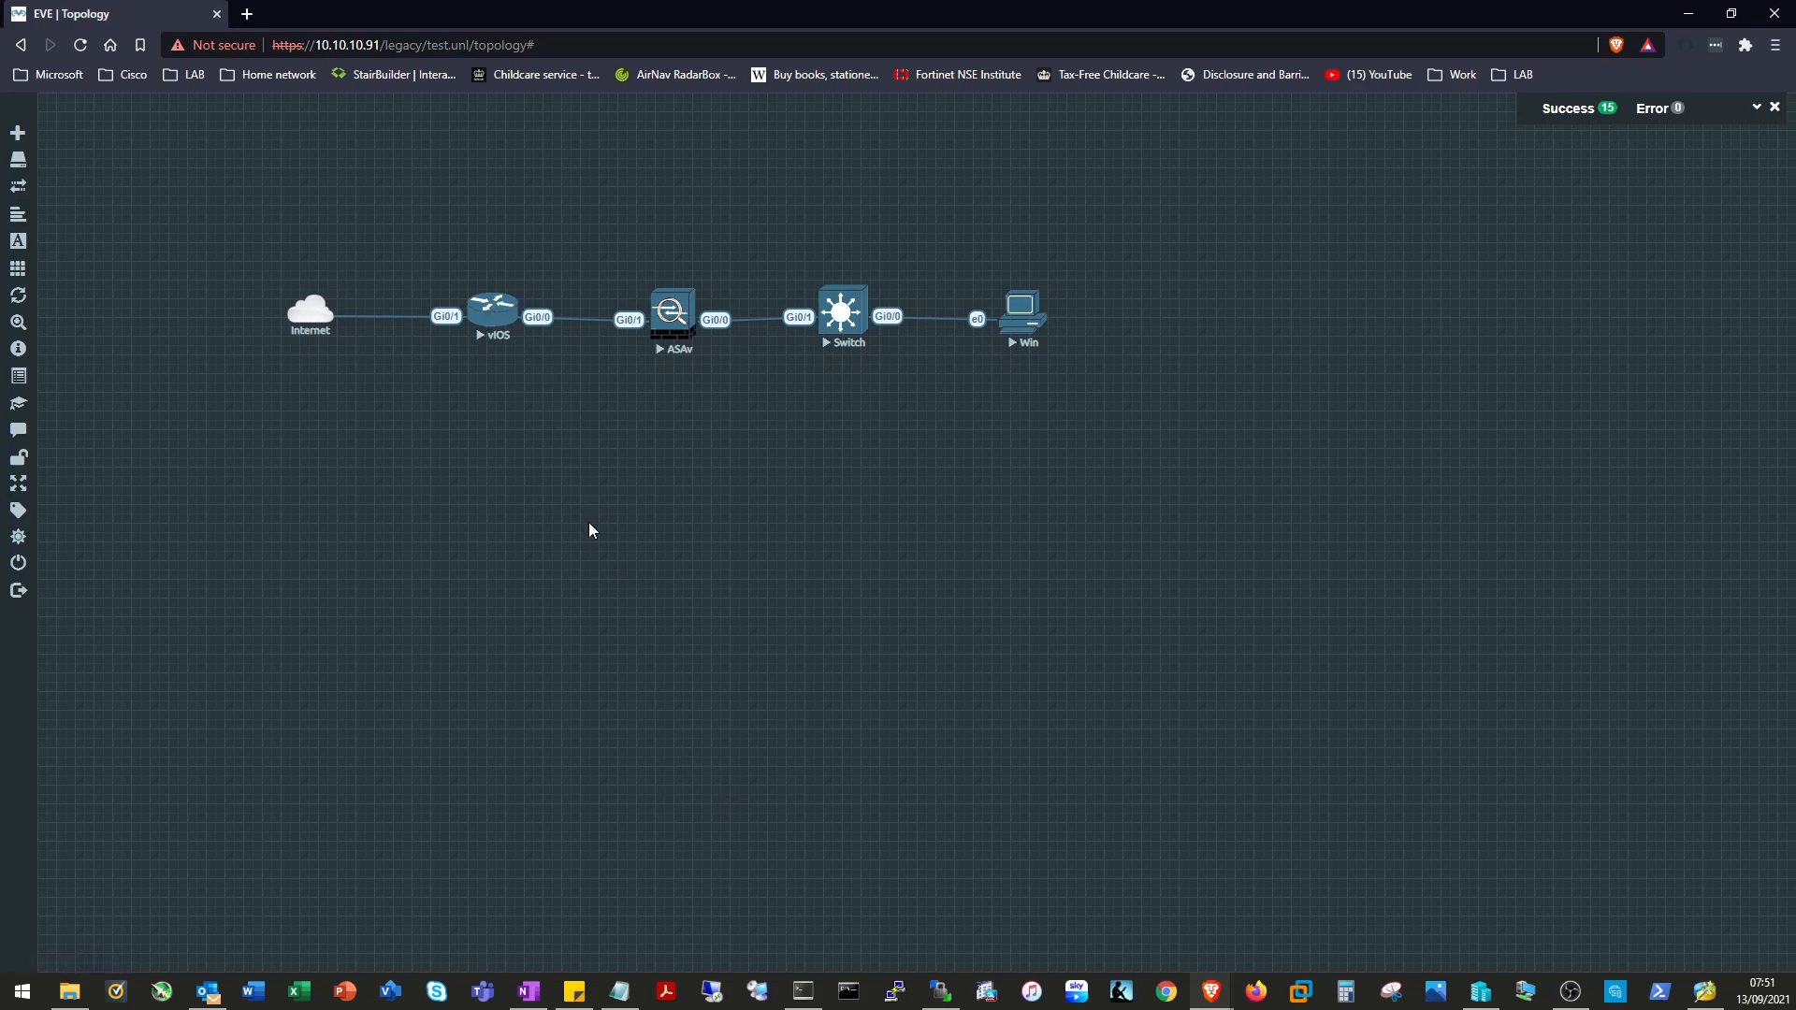
left_click(490, 320)
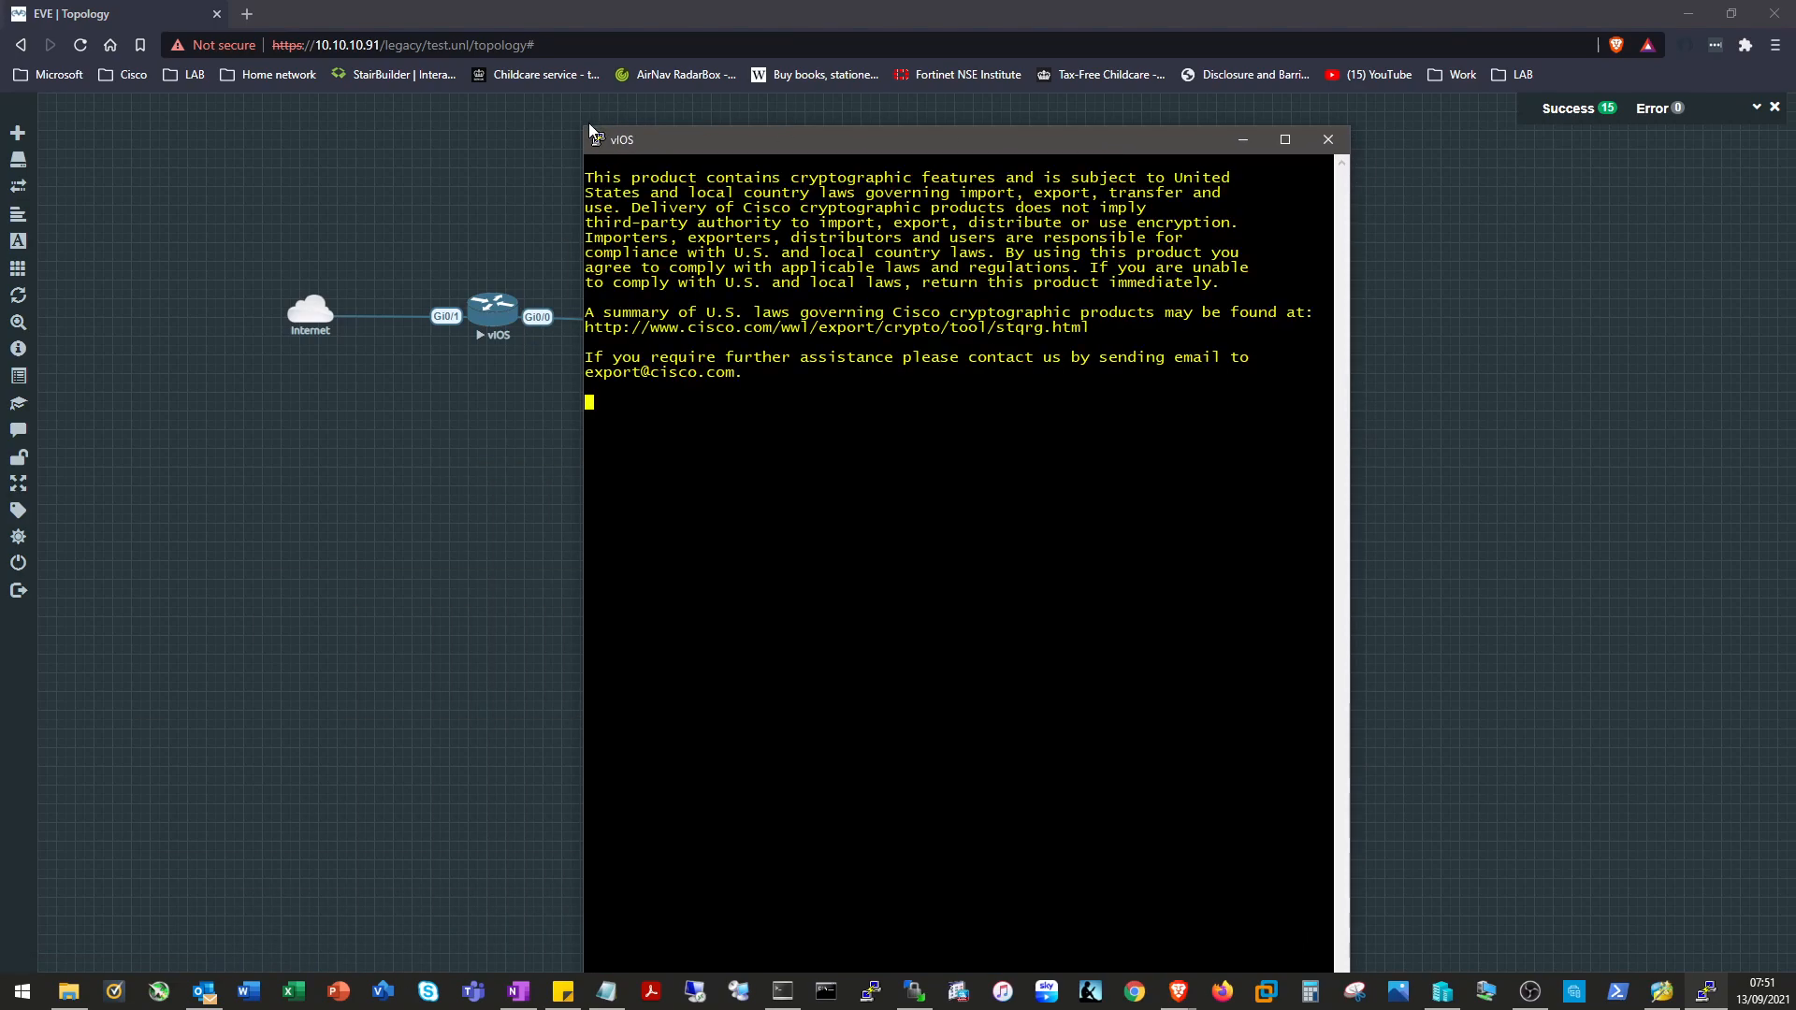
Resize and reposition the vIOS console so the topology stays visible.
left_click_drag(590, 123, 602, 680)
left_click_drag(777, 676, 547, 90)
left_click_drag(1122, 355, 1471, 356)
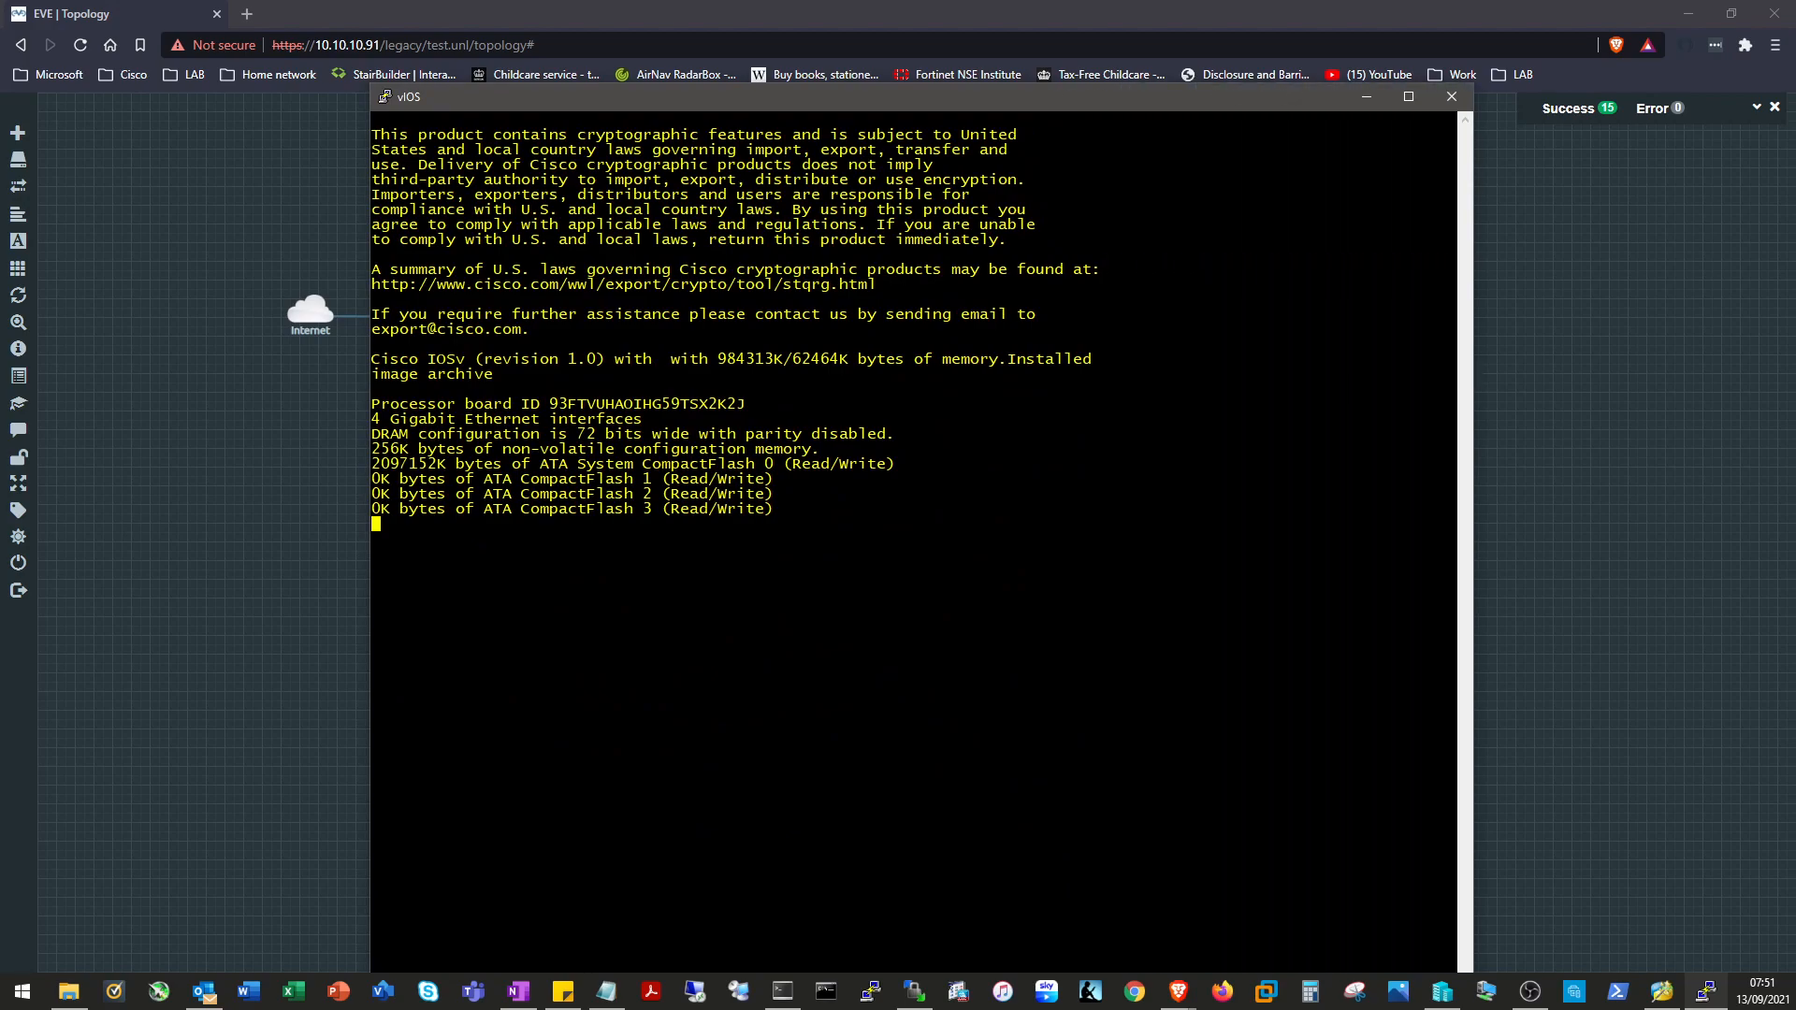
left_click_drag(1035, 106, 750, 421)
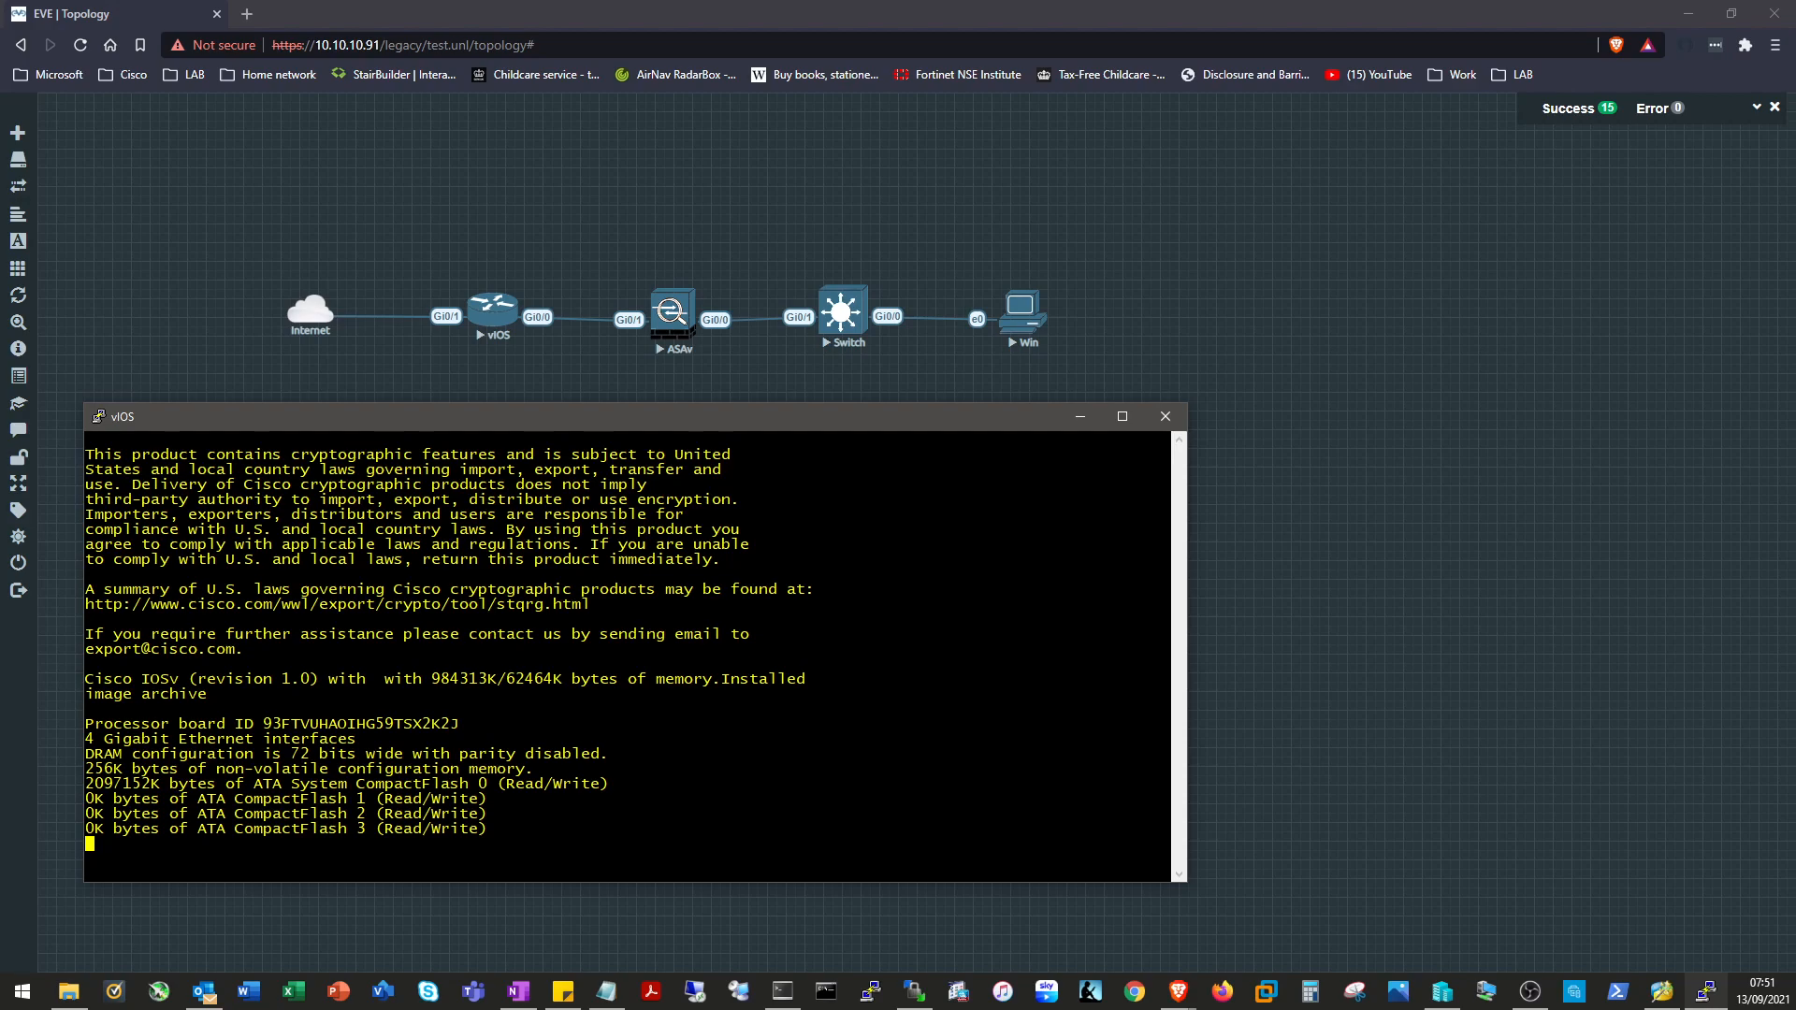
Open the ASAv console and boot its default image, then open the Switch console.
left_click(674, 313)
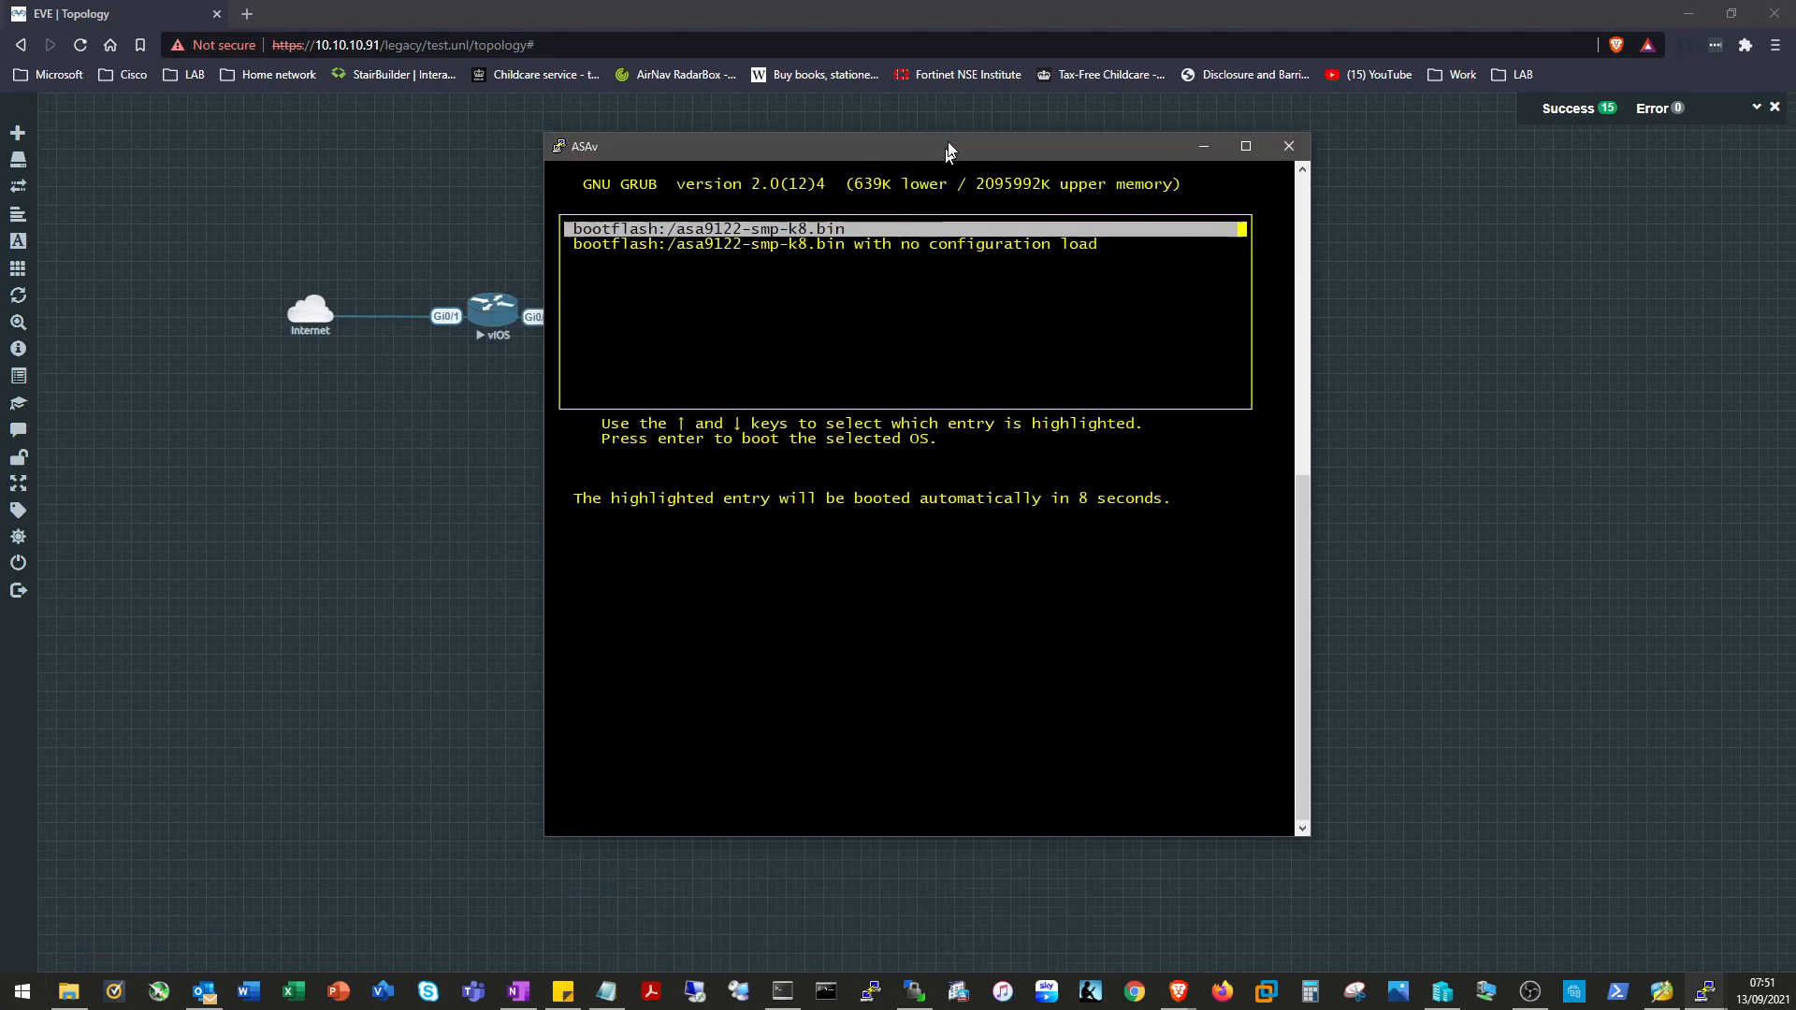
key("Return")
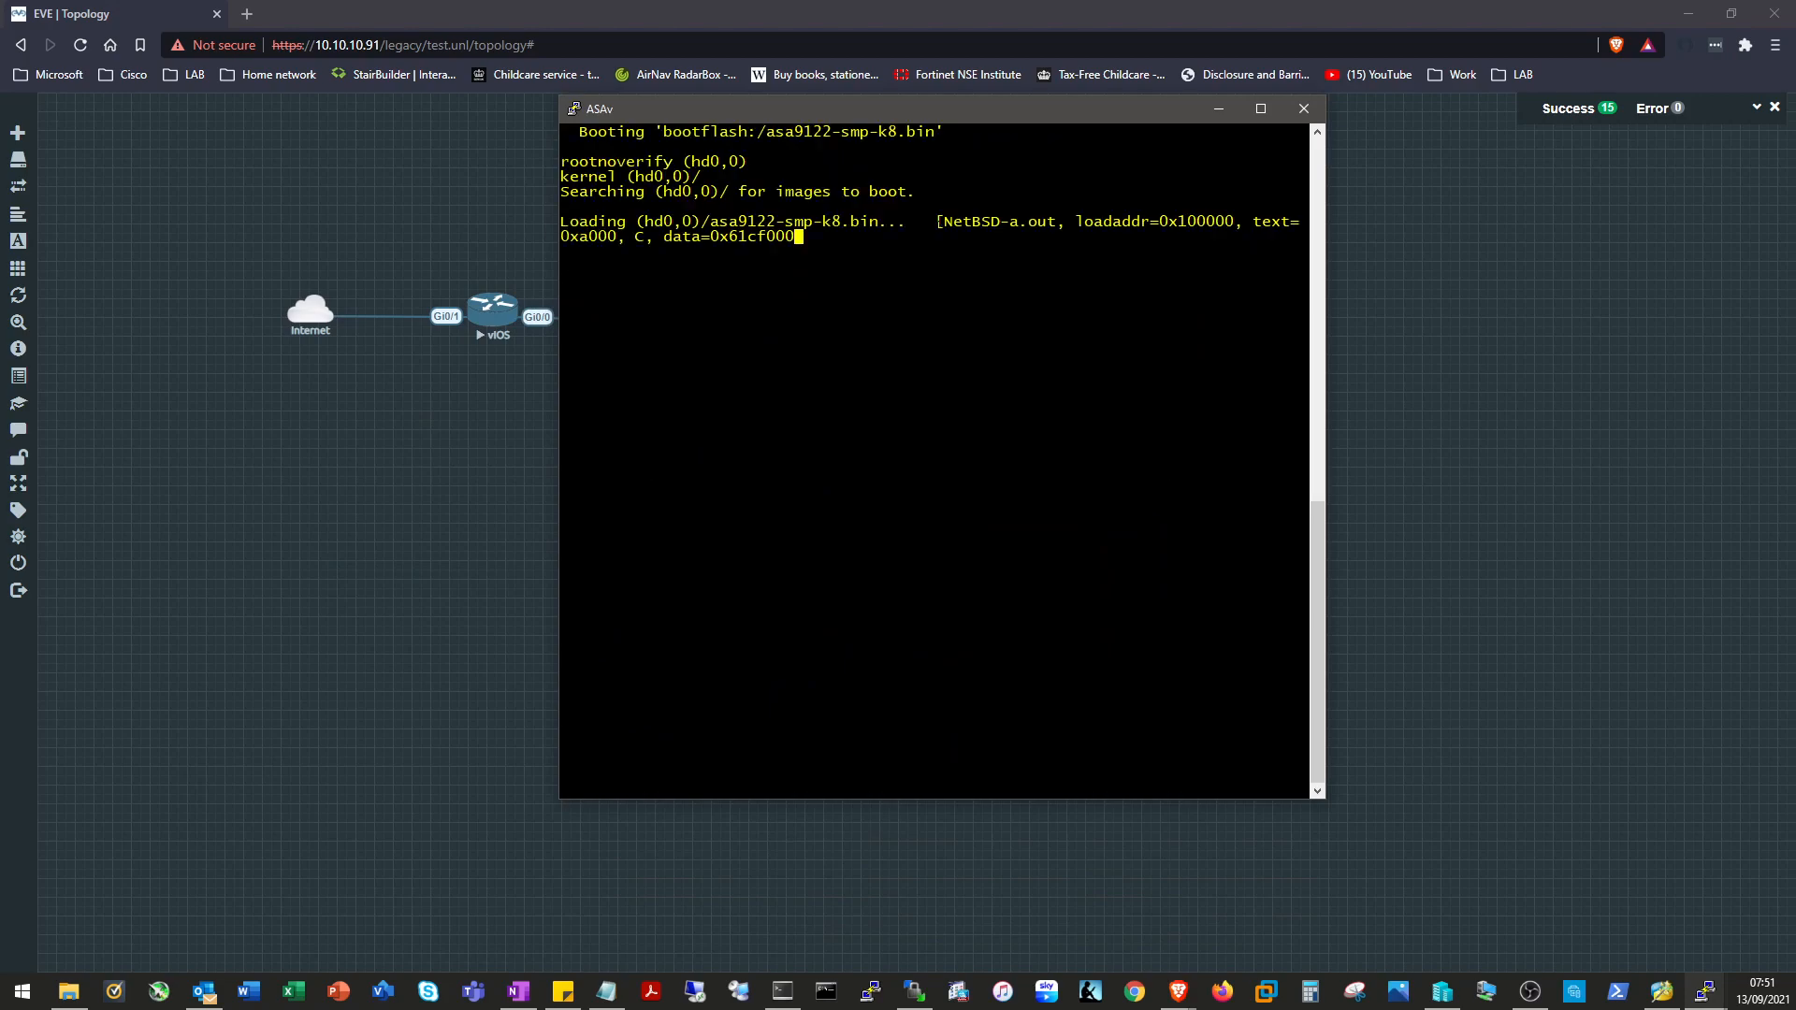
left_click(1223, 112)
left_click(835, 311)
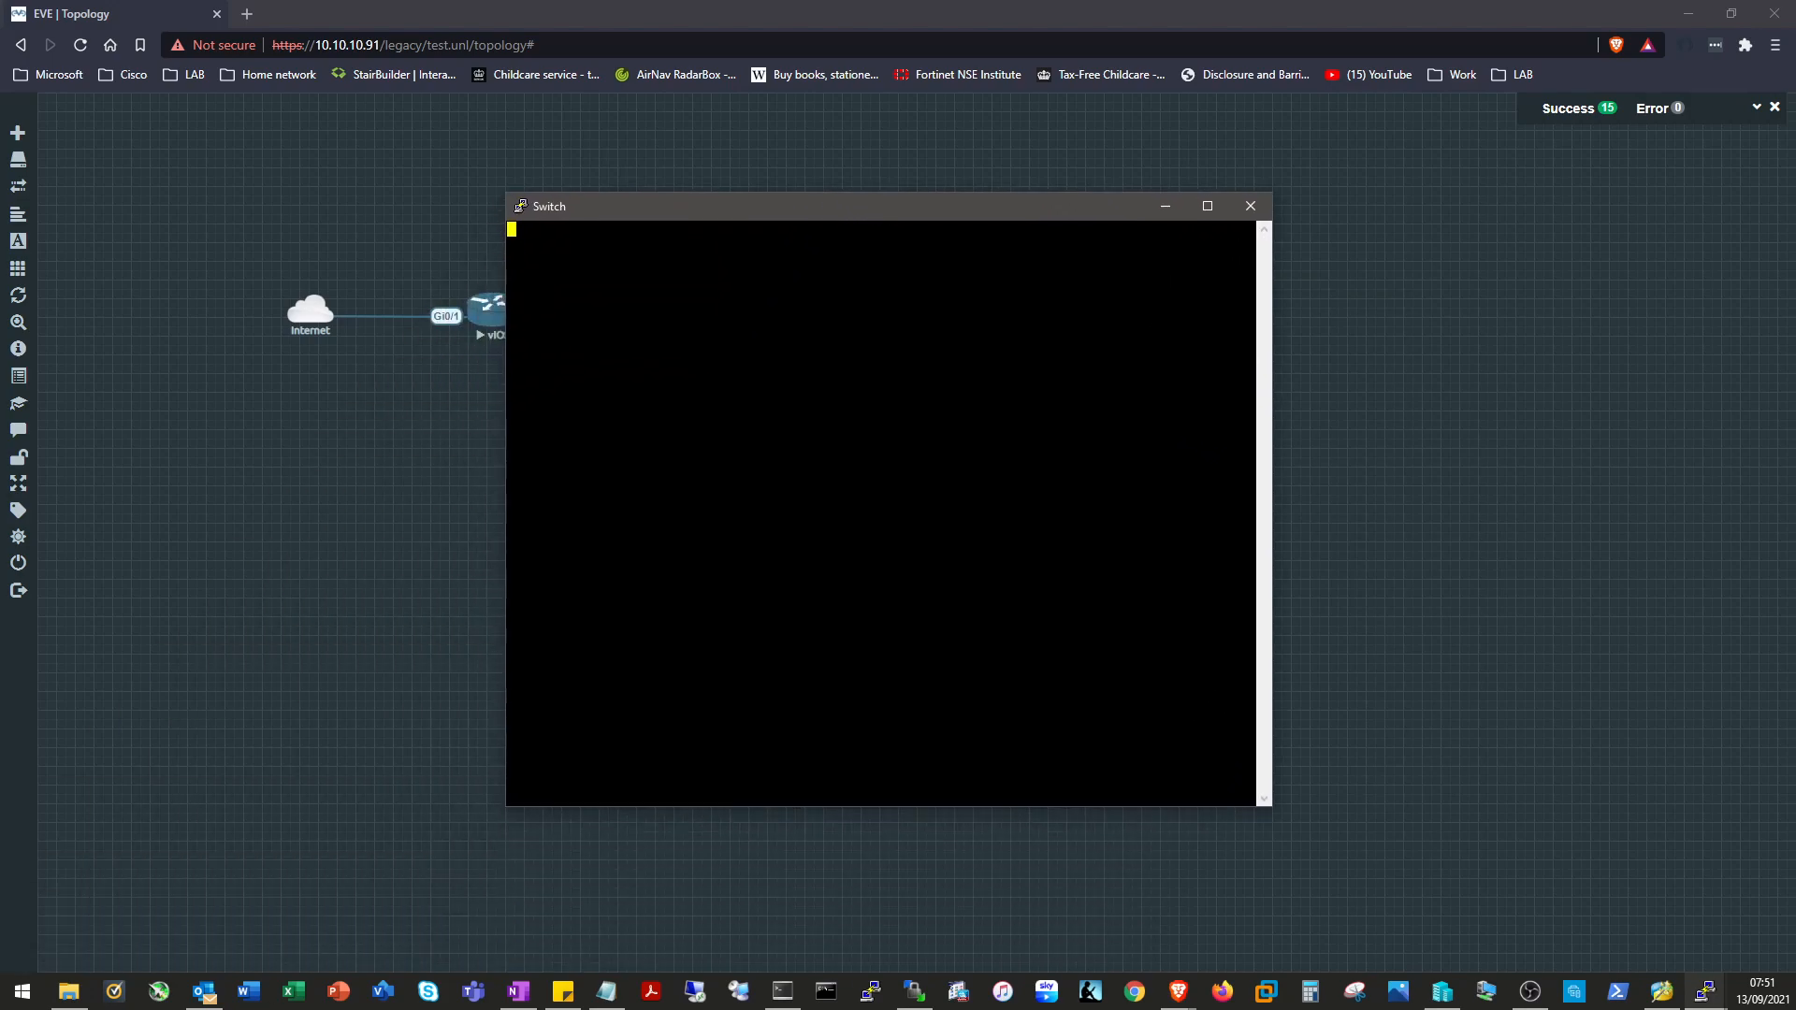
left_click(1166, 205)
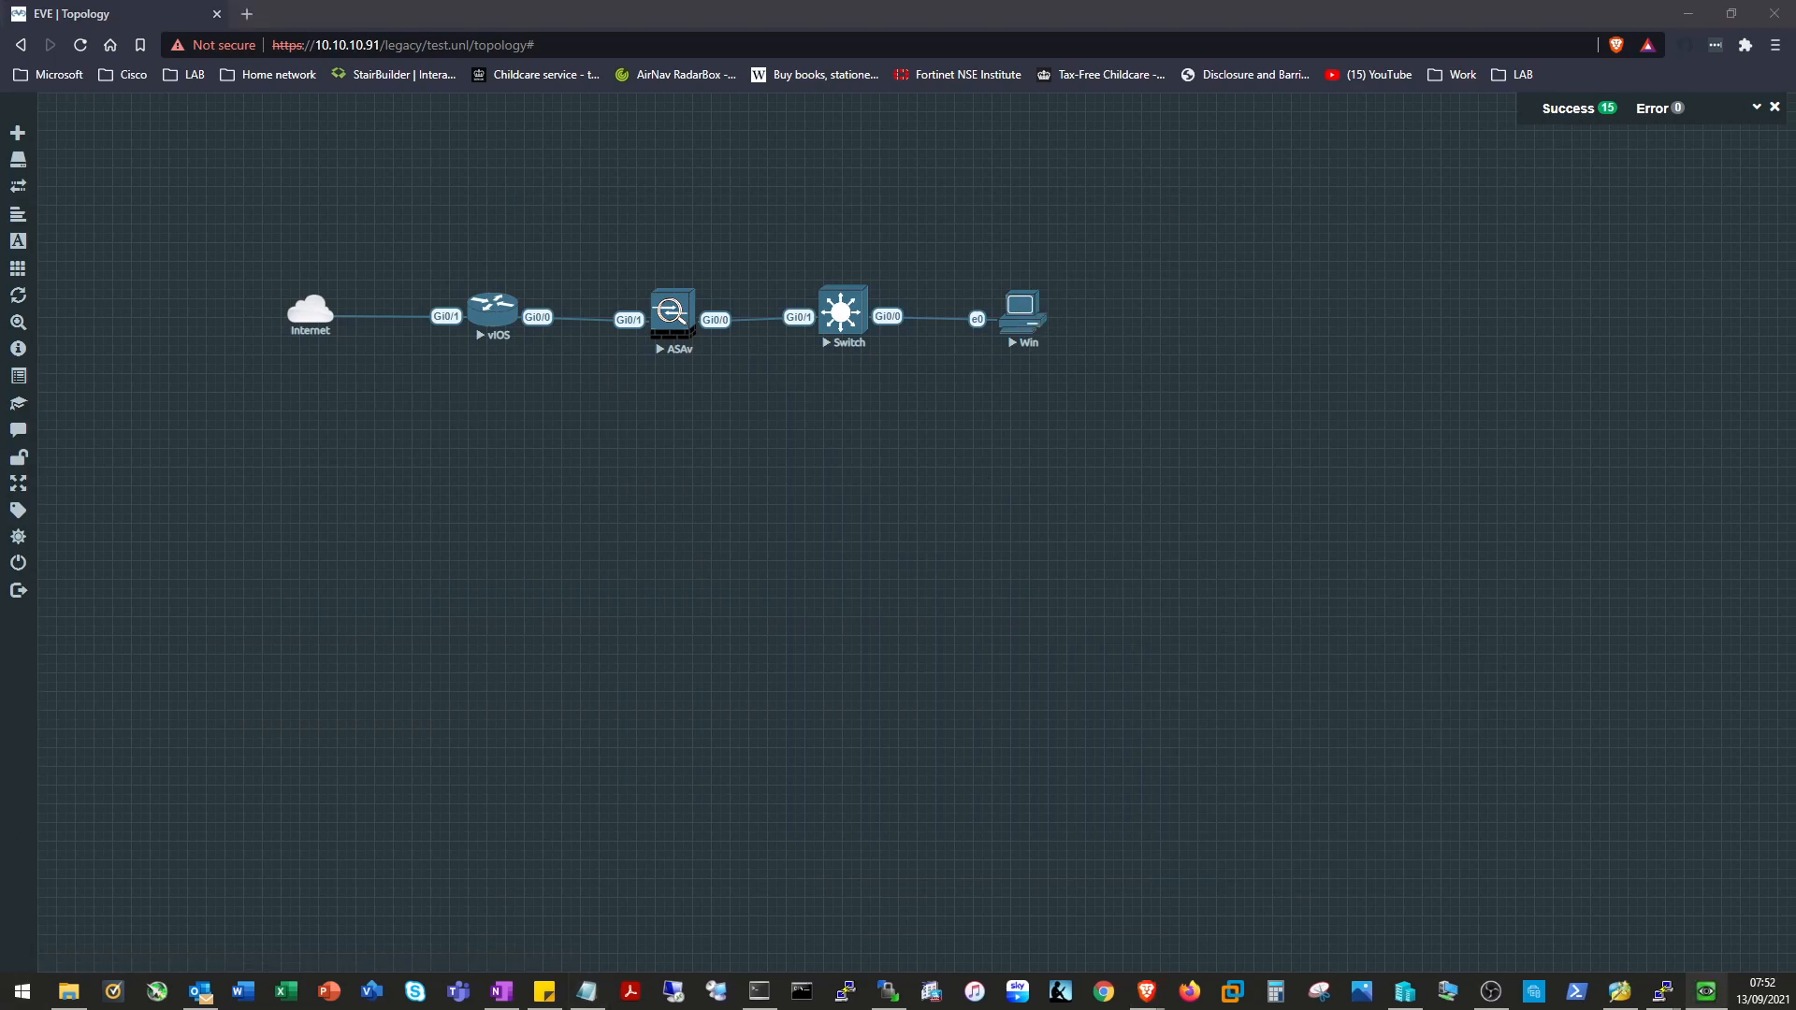
left_click_drag(1371, 231, 1336, 145)
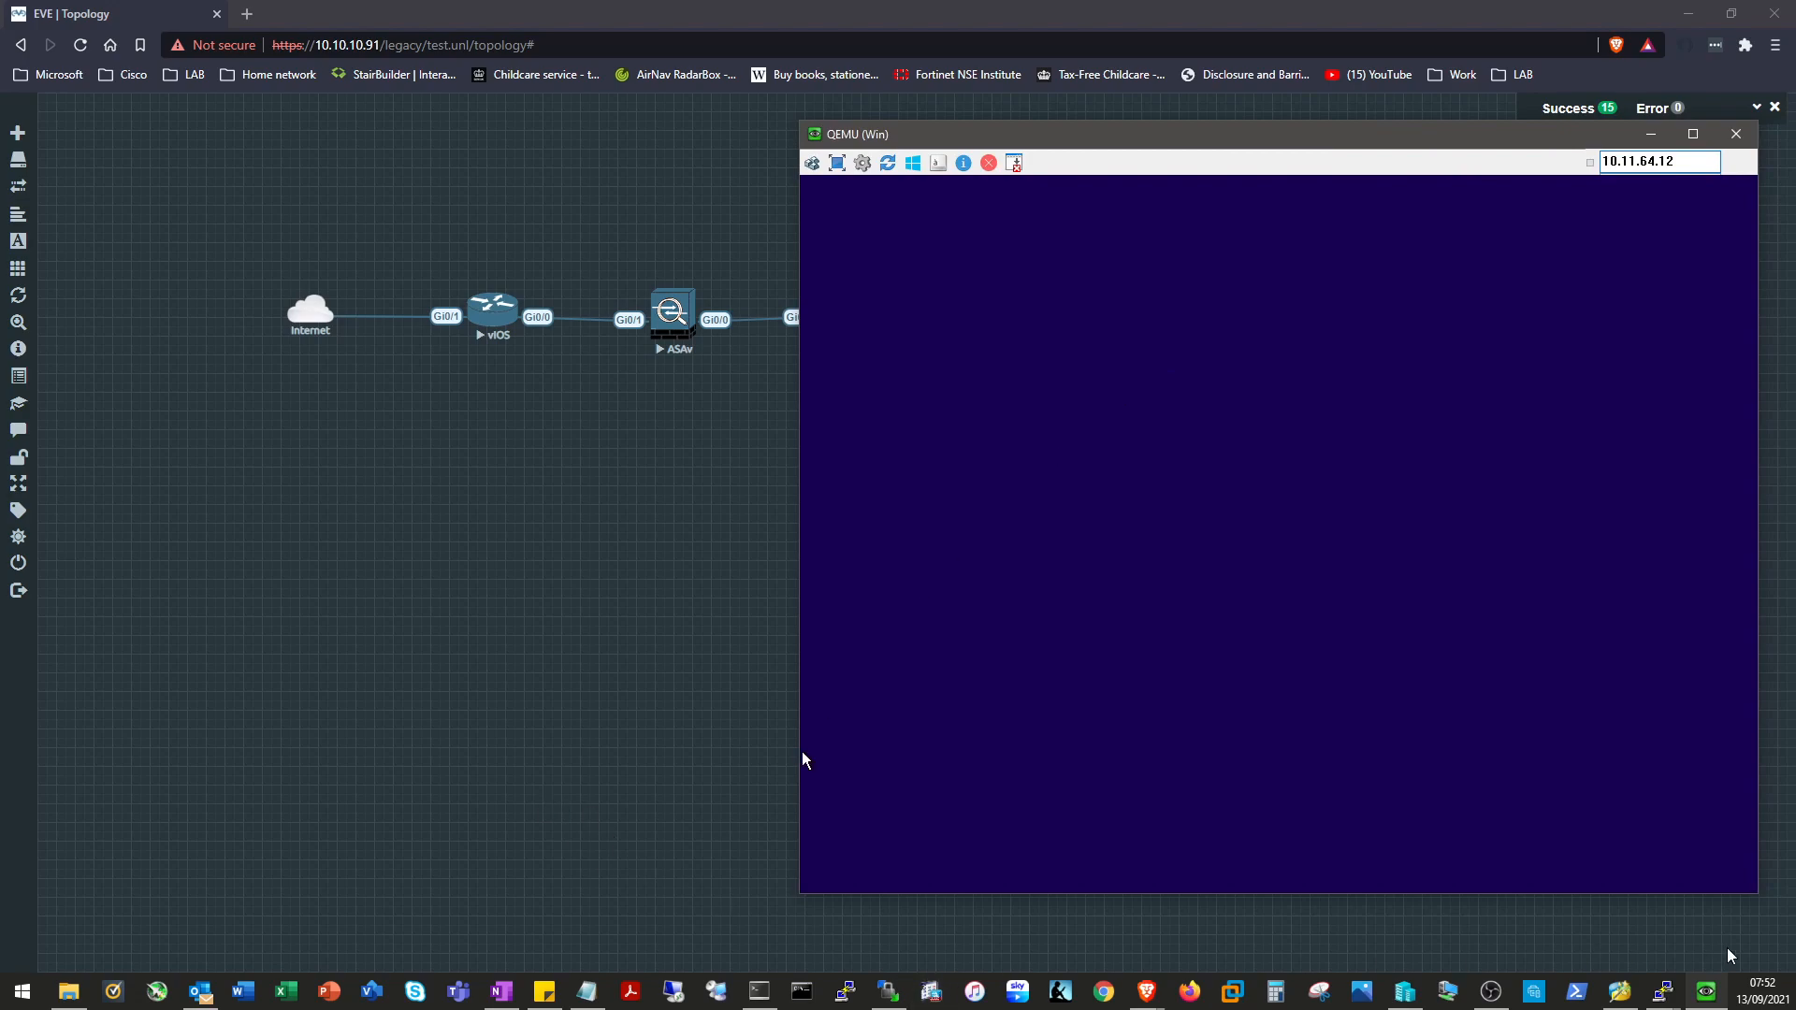
Check the Win console reached Windows Setup, then hide it, leaving vIOS in front.
mouse_move(1664, 991)
left_click(1394, 903)
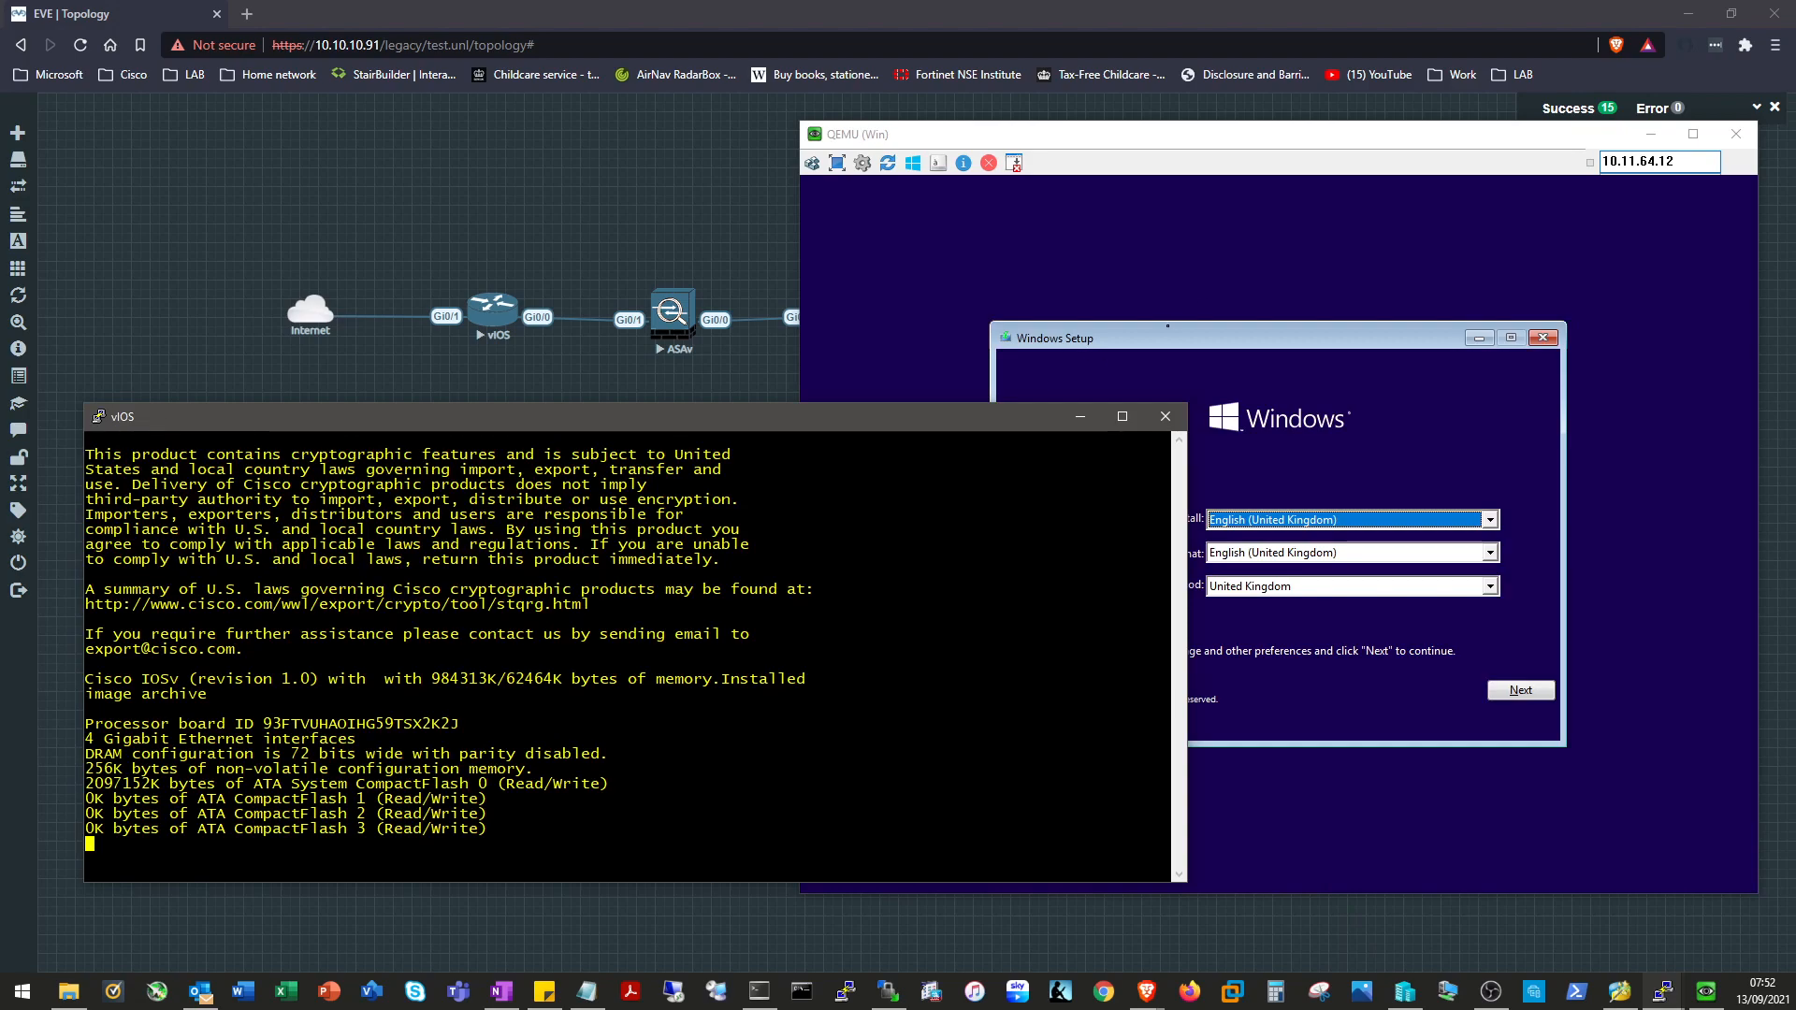
left_click(805, 760)
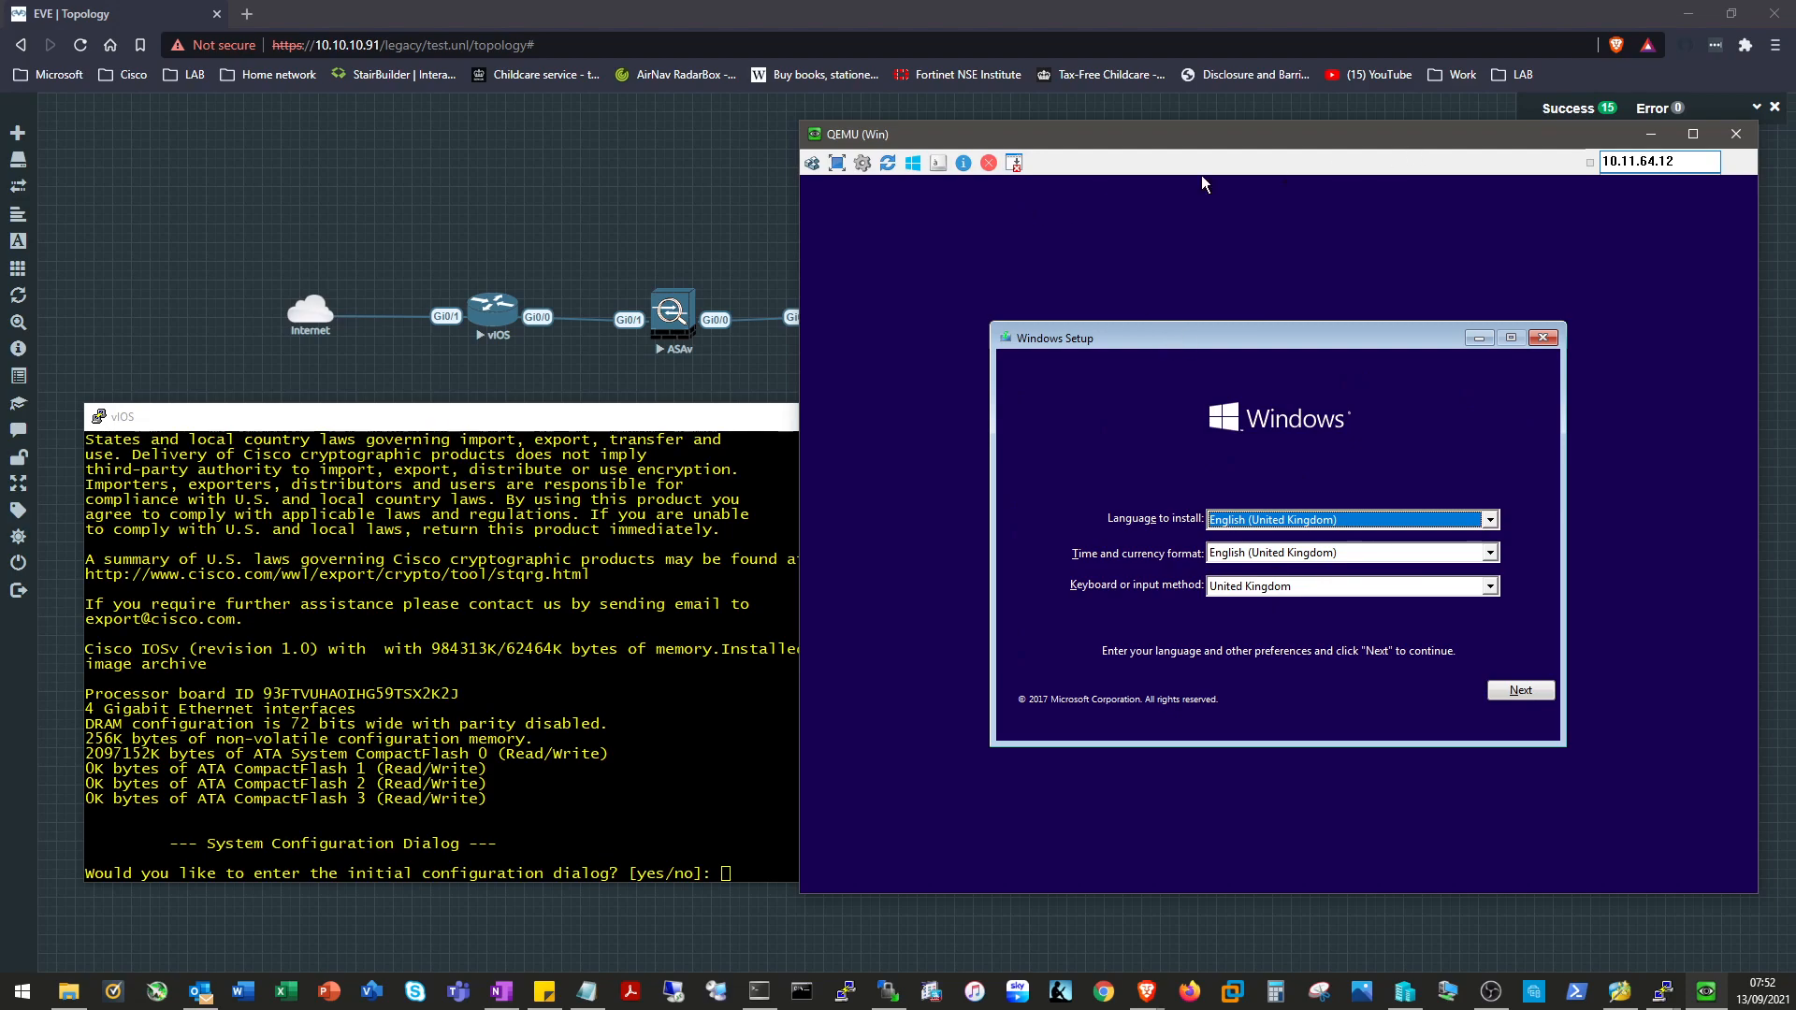
left_click(1651, 133)
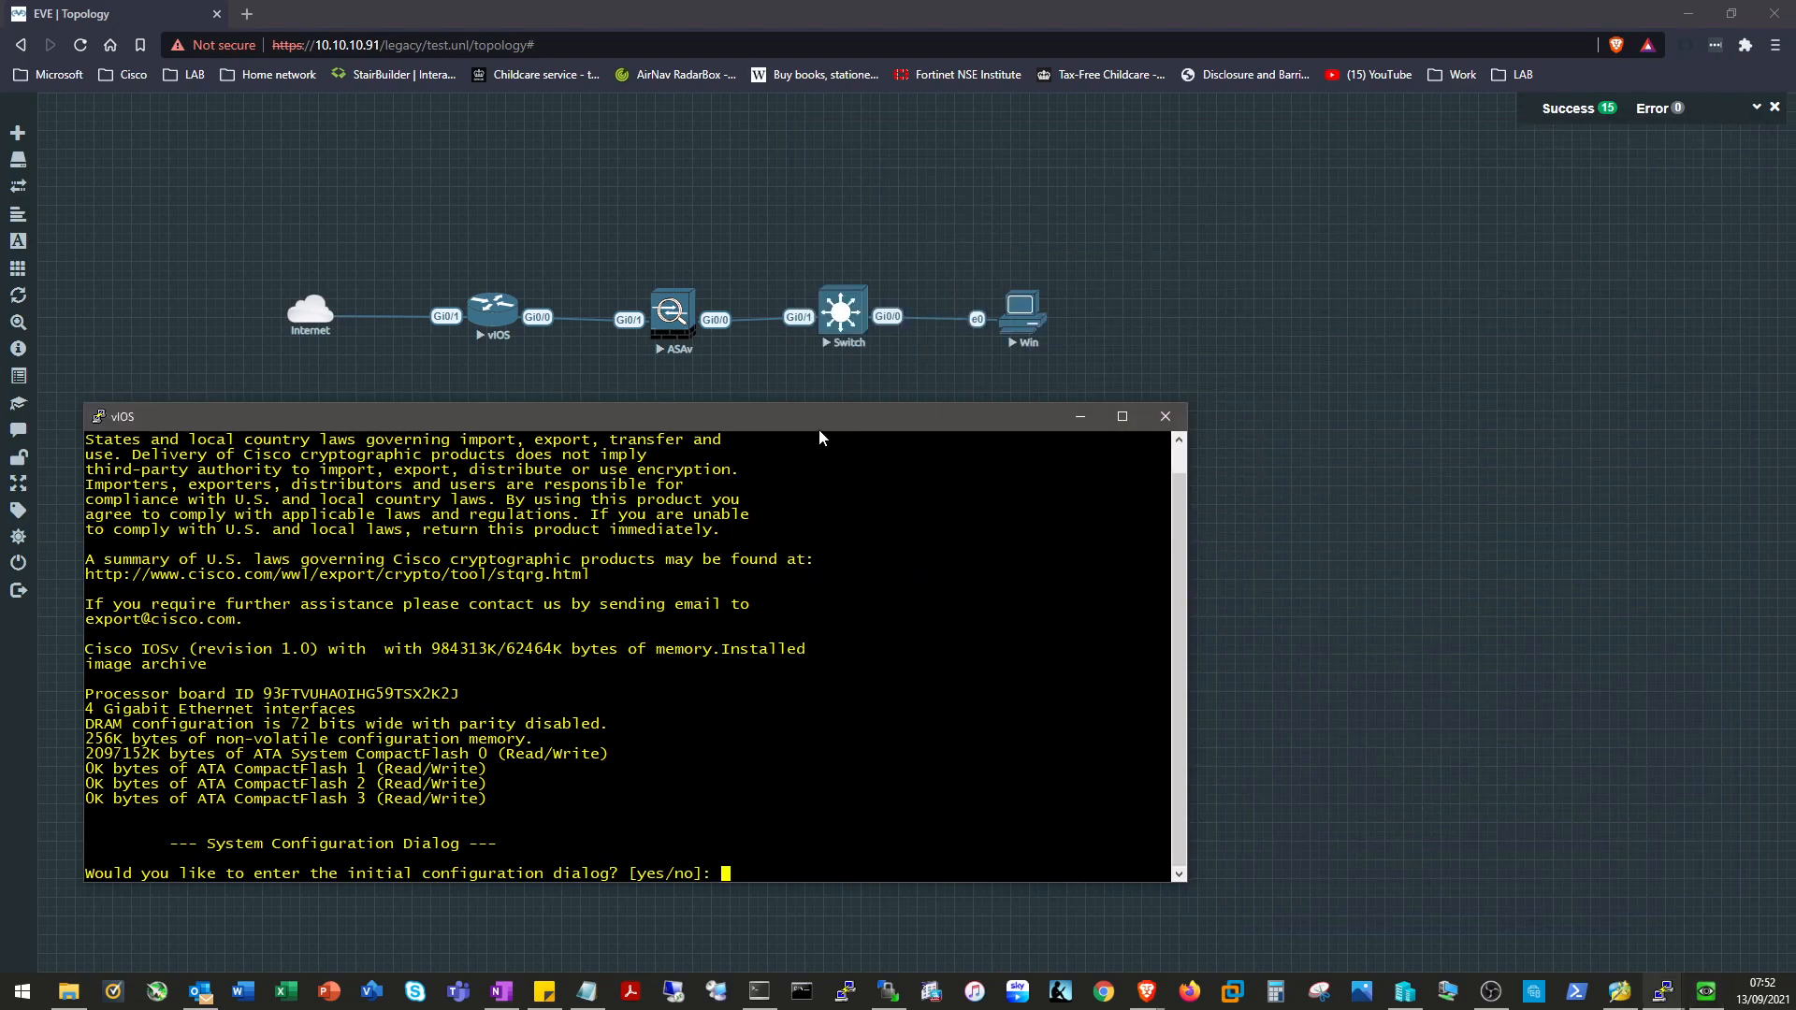
Answer 'no' to the vIOS setup dialog, then run 'en' on the ASAv.
type("no")
key("Return")
left_click(1663, 990)
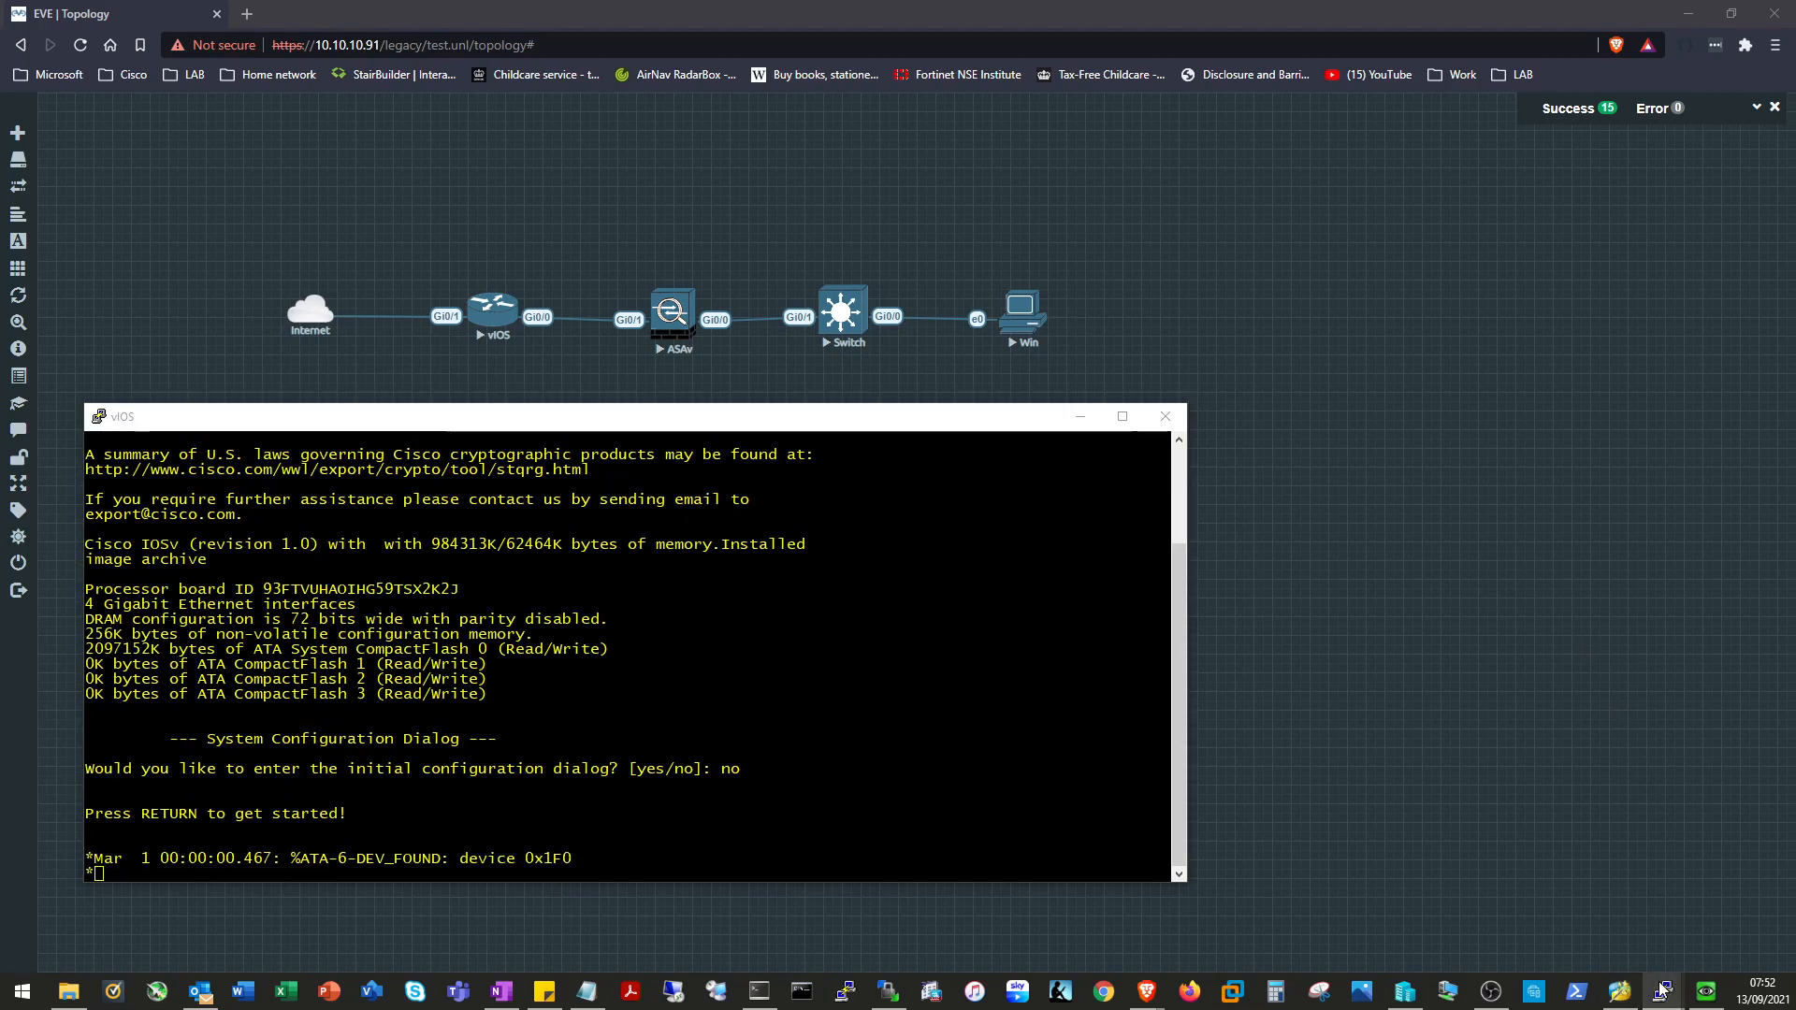
left_click(1581, 908)
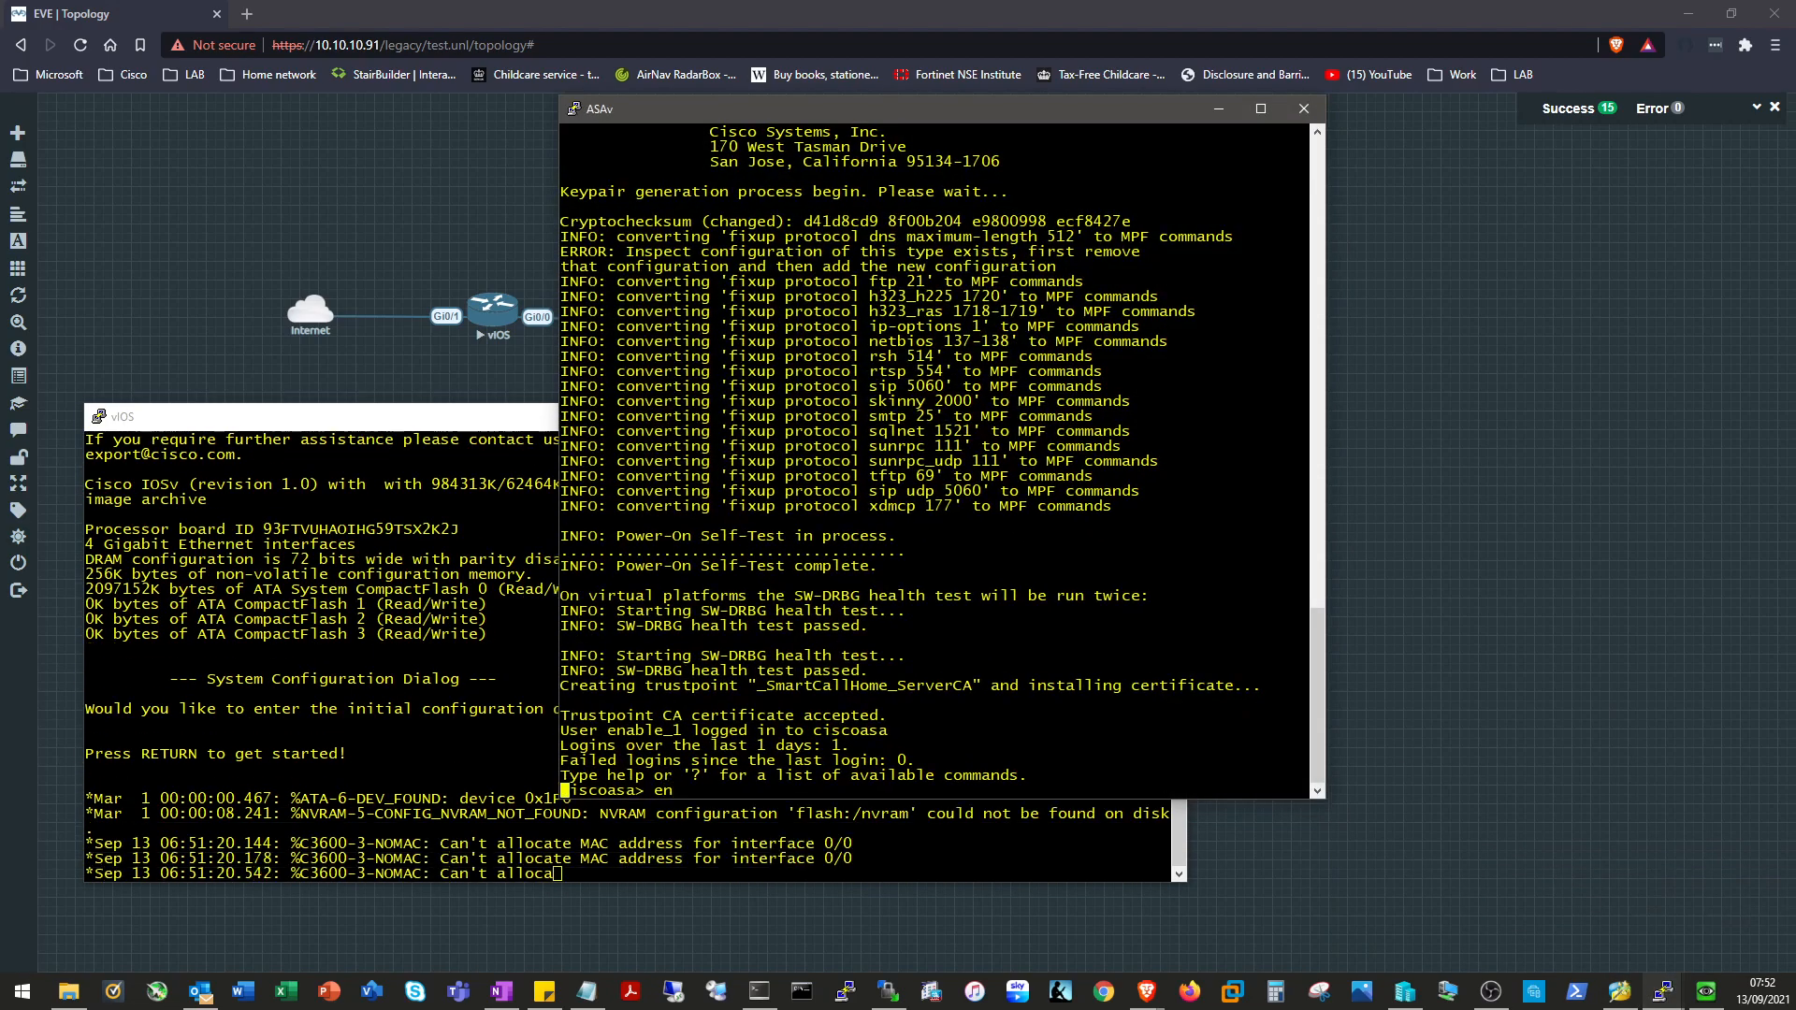
type("en")
key("Return")
Run 'en' on the Switch, then hide the Switch and ASAv consoles.
left_click(1664, 990)
left_click(1588, 868)
type("en")
key("Return")
key("Return")
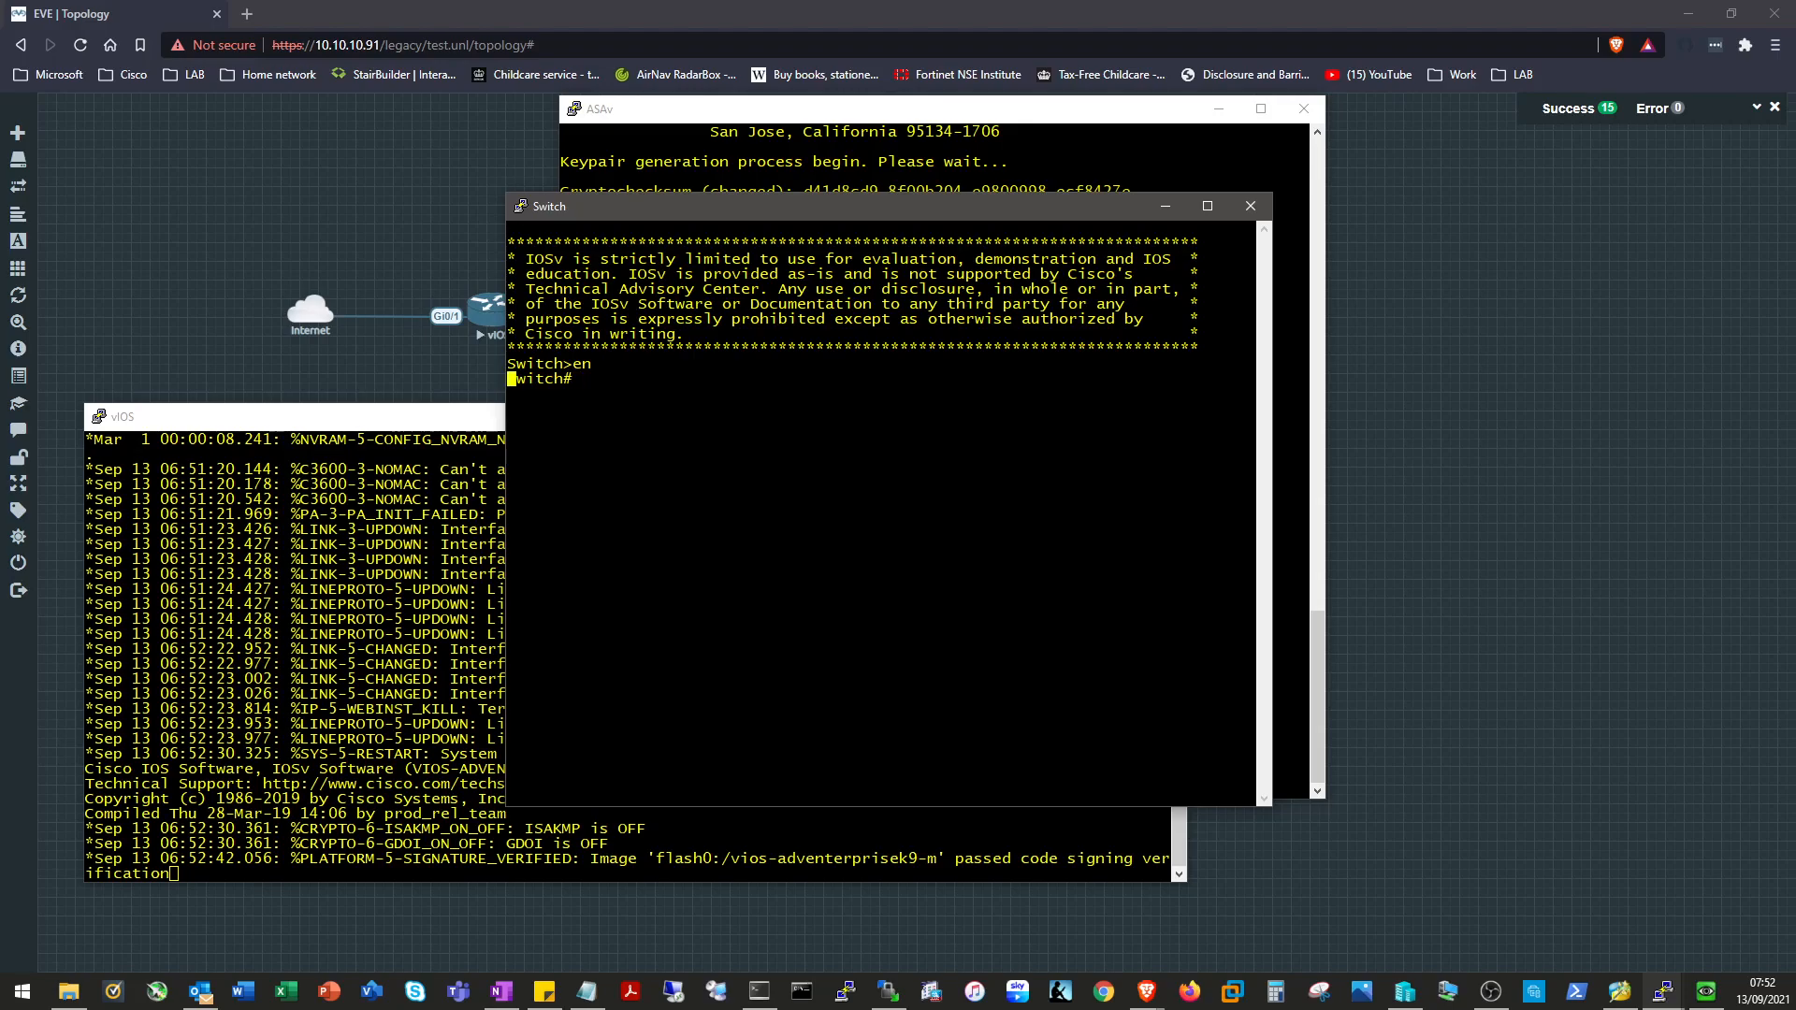
left_click(1165, 205)
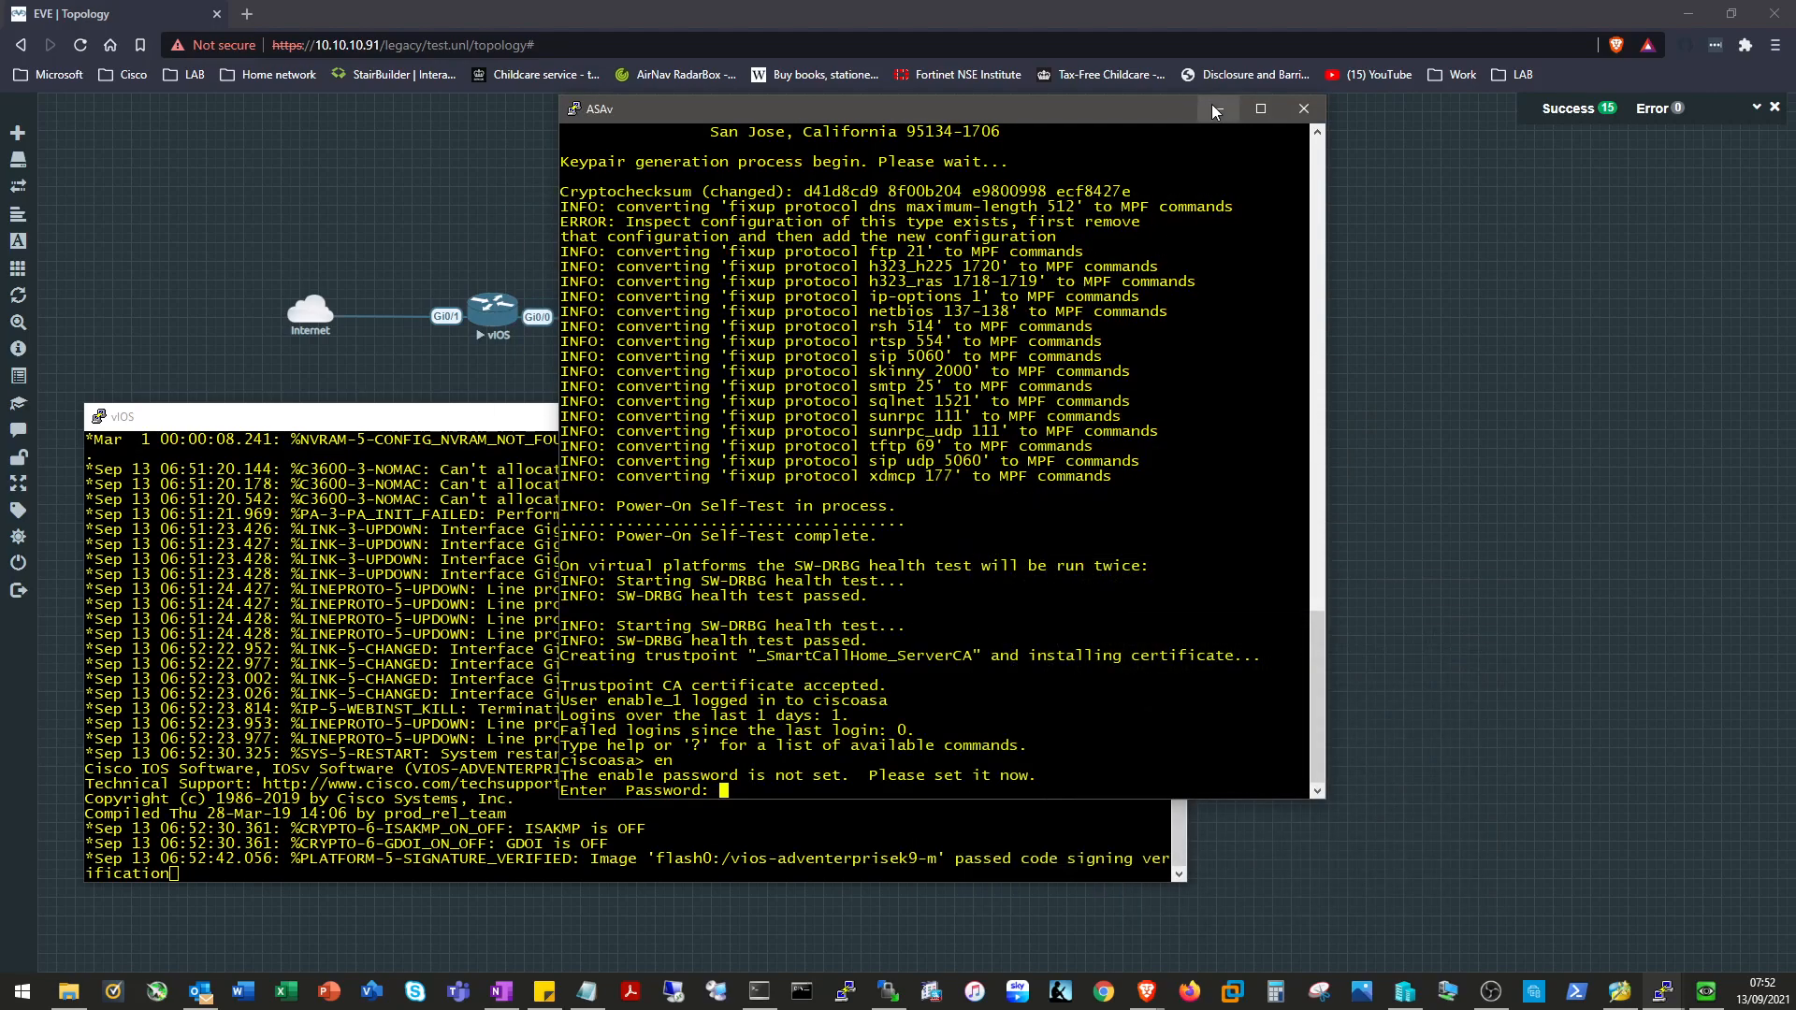
left_click(1218, 108)
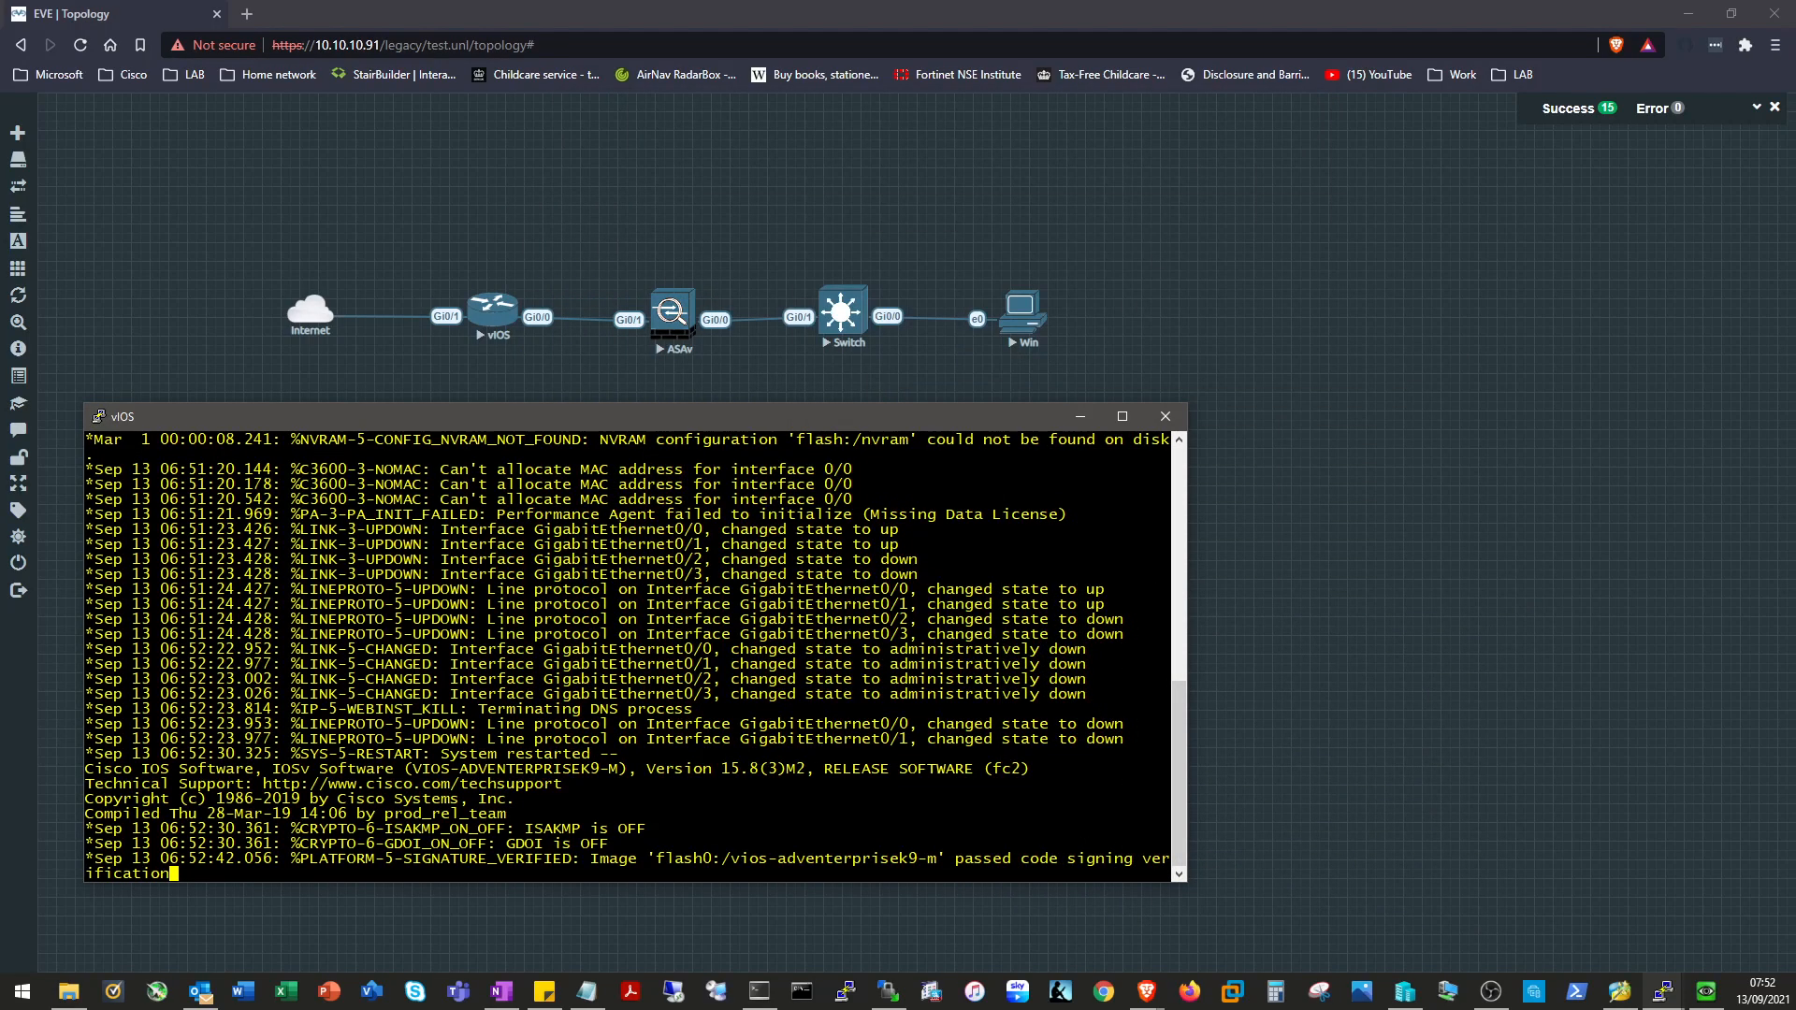
Enter privileged mode on vIOS with 'en' at the Router> prompt.
key("Return")
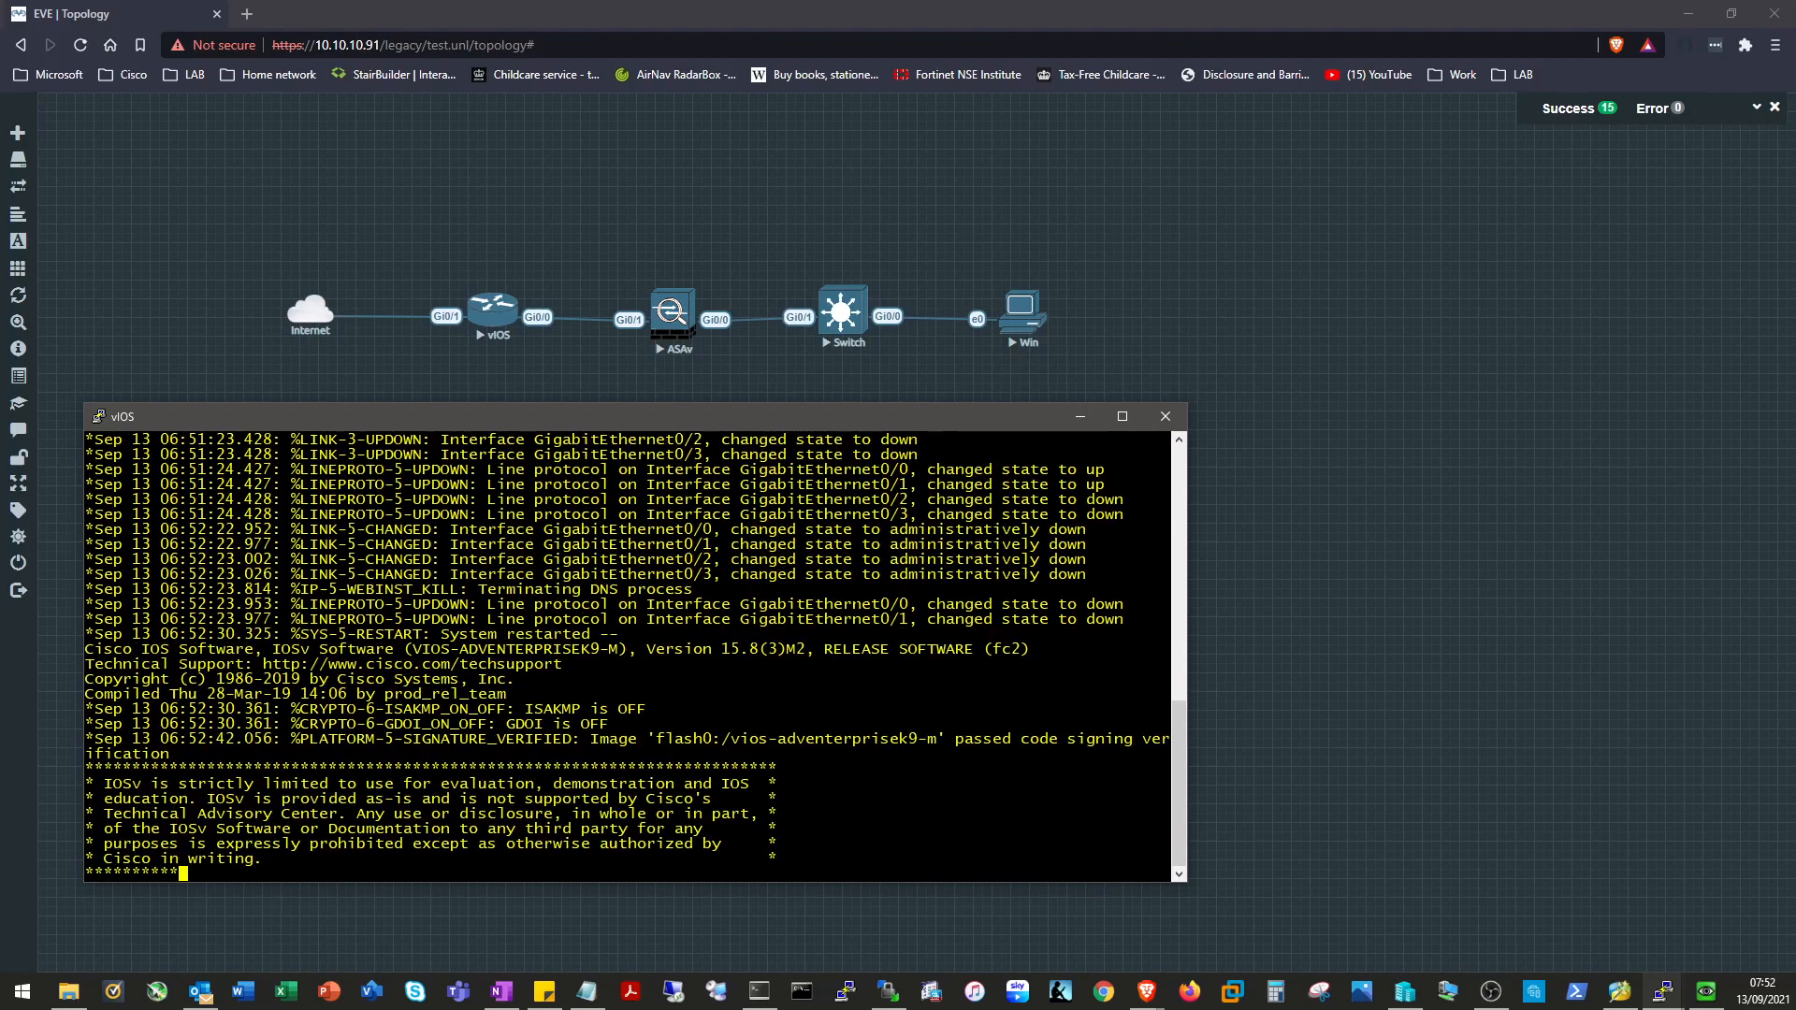
key("Return")
key("Return")
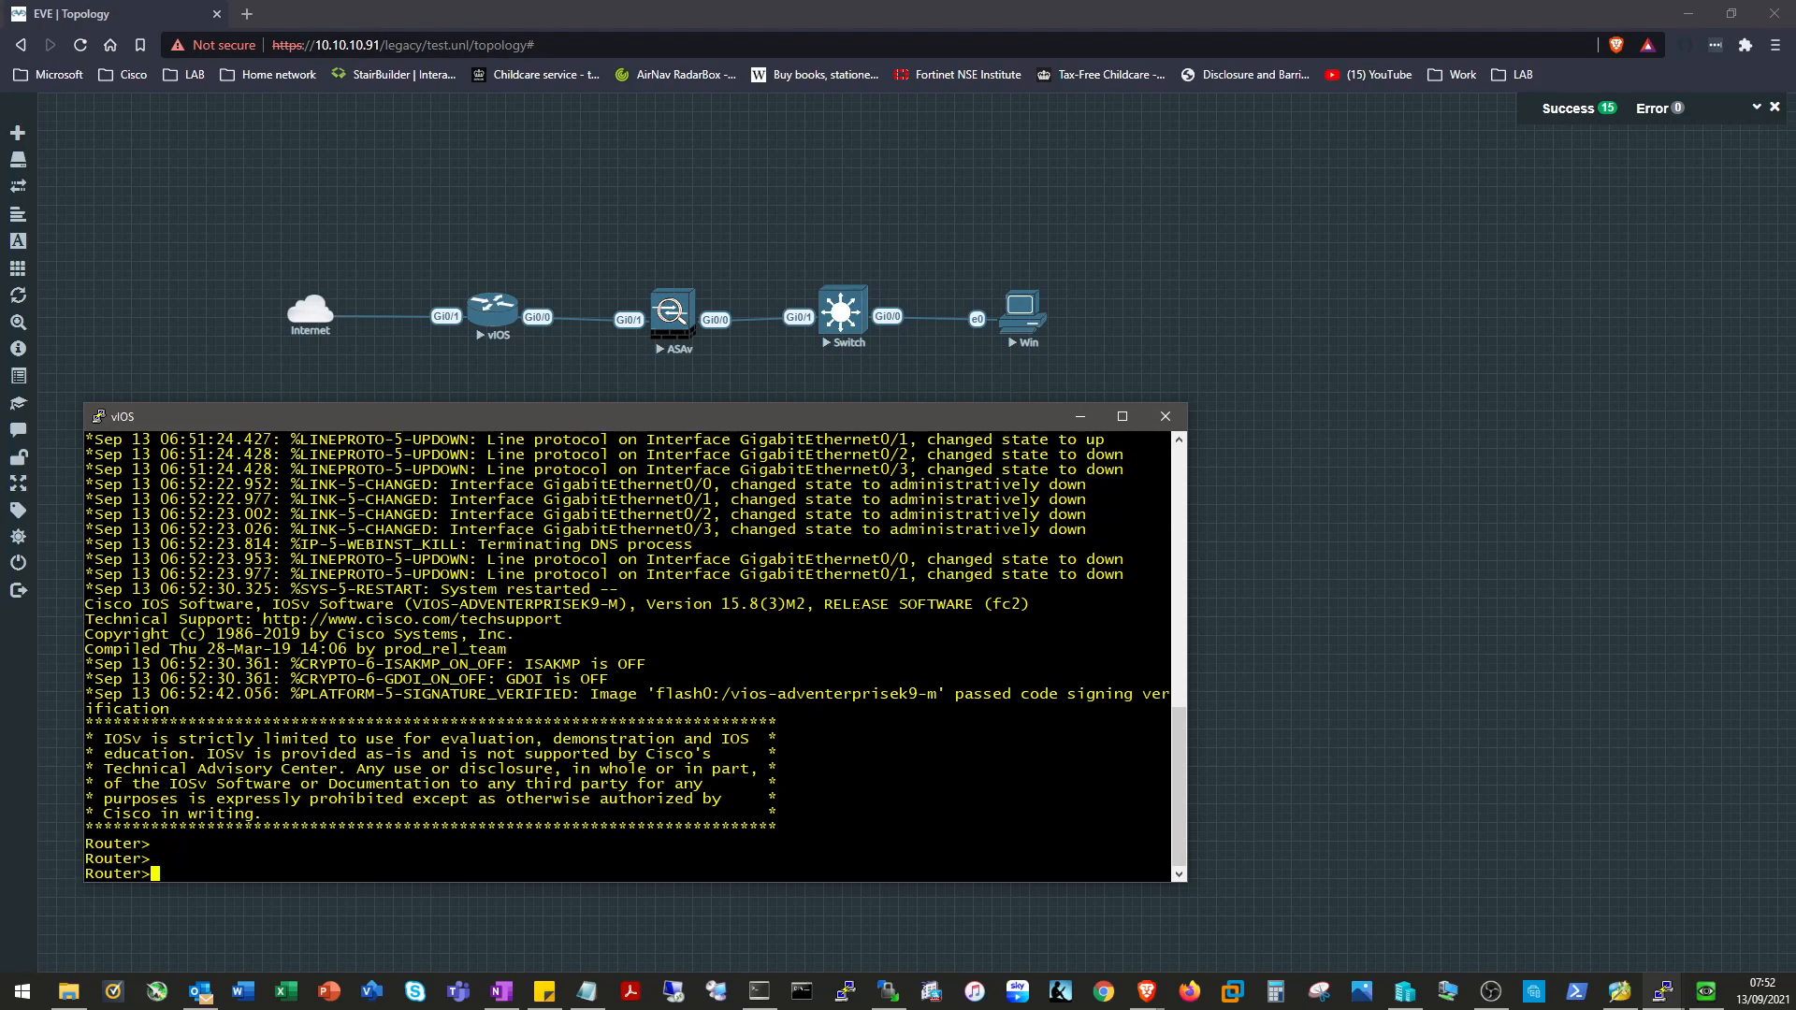
type("en")
key("Return")
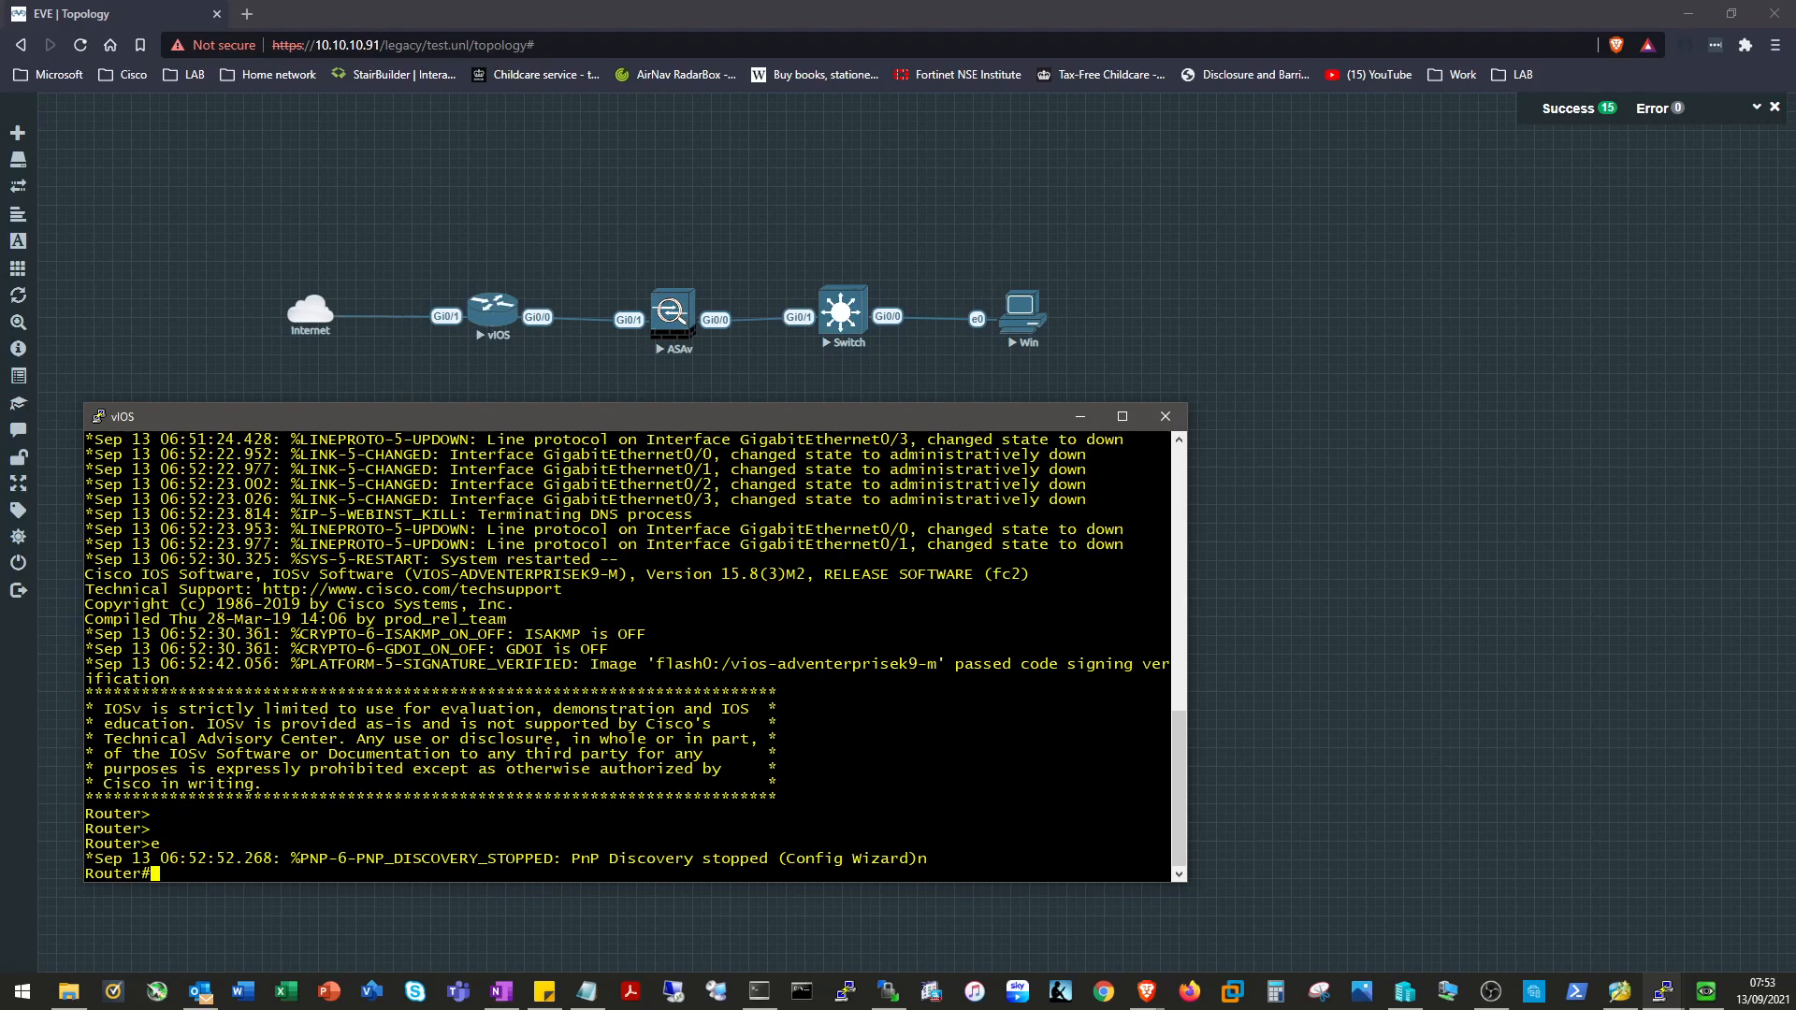
Configure vIOS GigabitEthernet0/1 with 'ip address dhcp' and 'no shut'.
type("conf t")
key("Return")
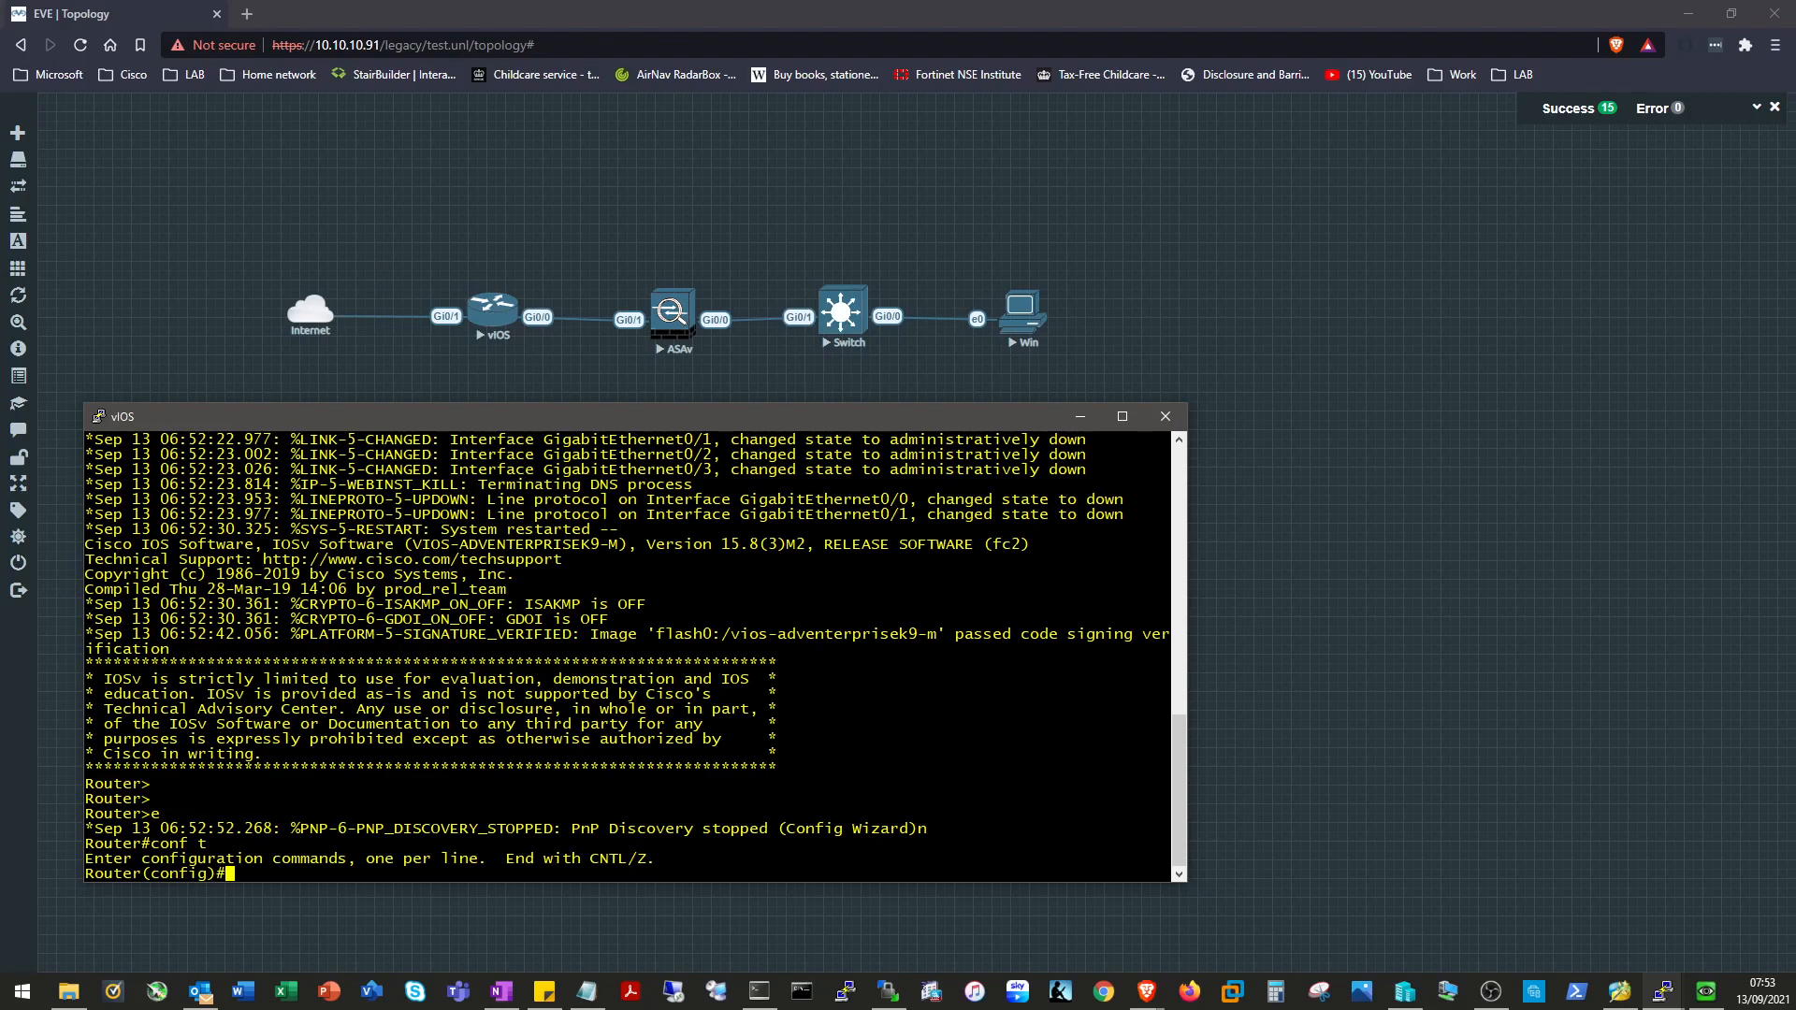
type("int gig 0/1")
key("Return")
type("ip address d")
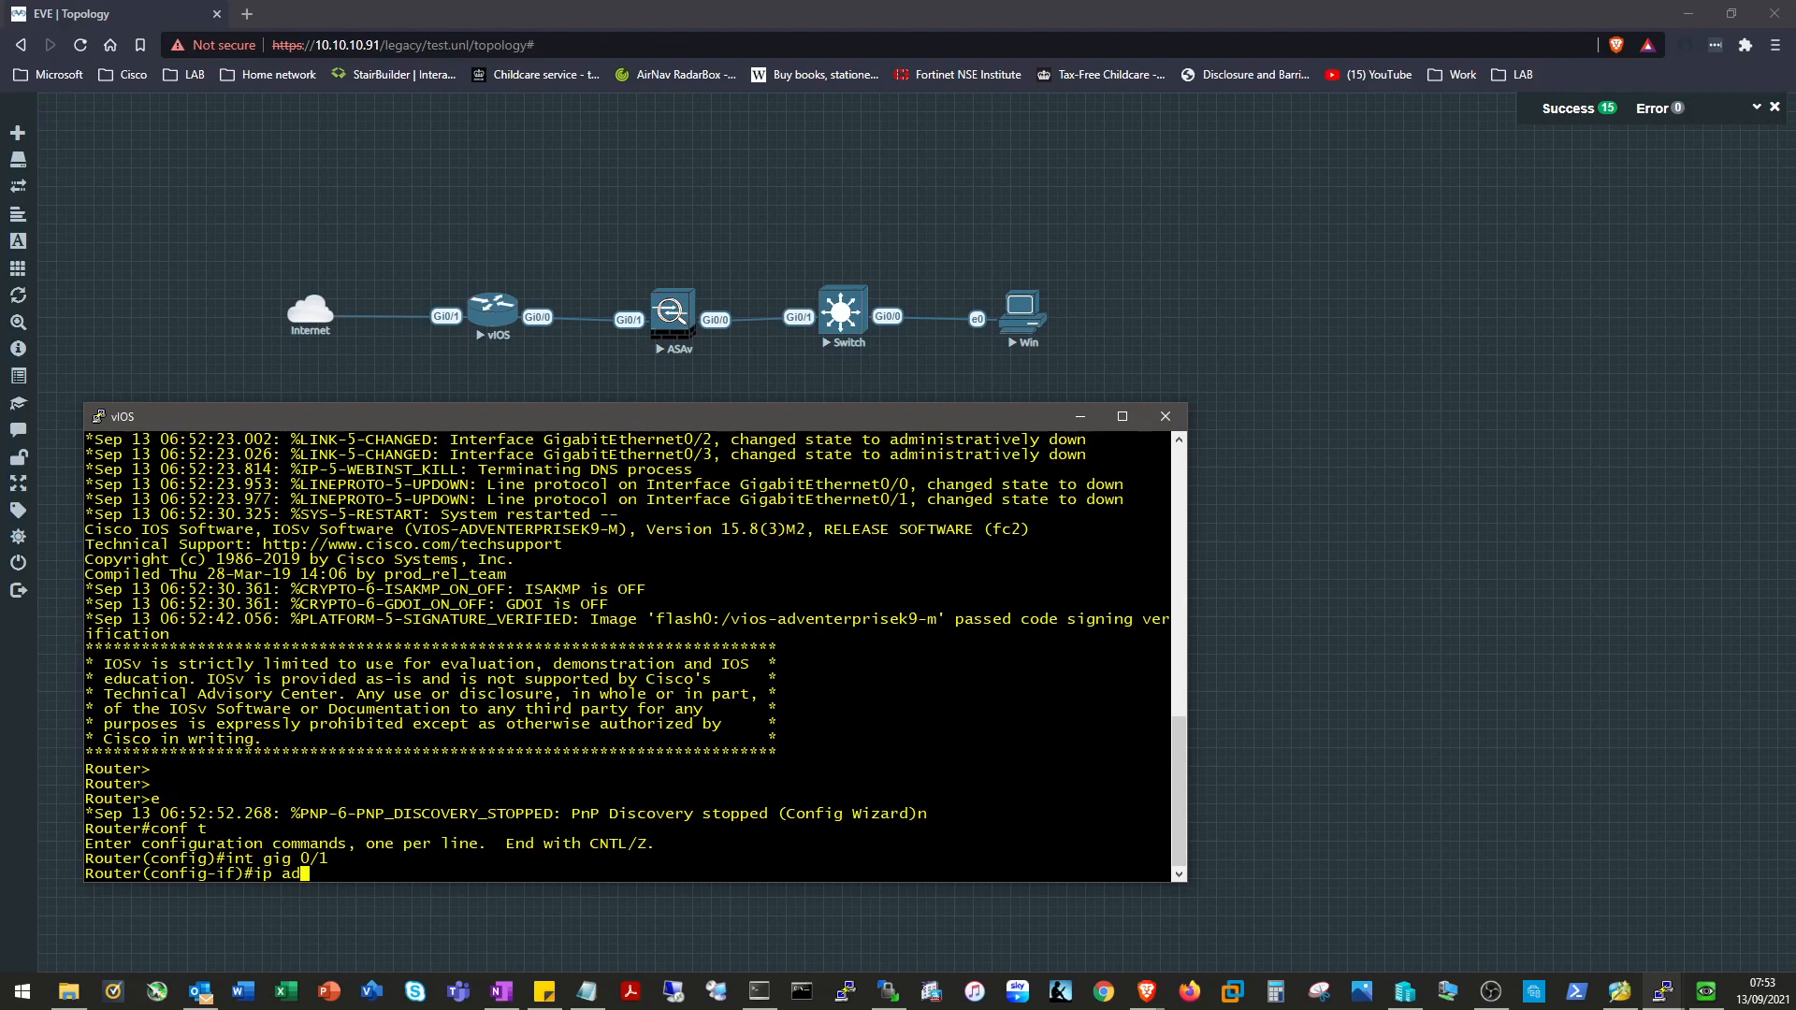
key("Tab")
type("dhcp")
key("Tab")
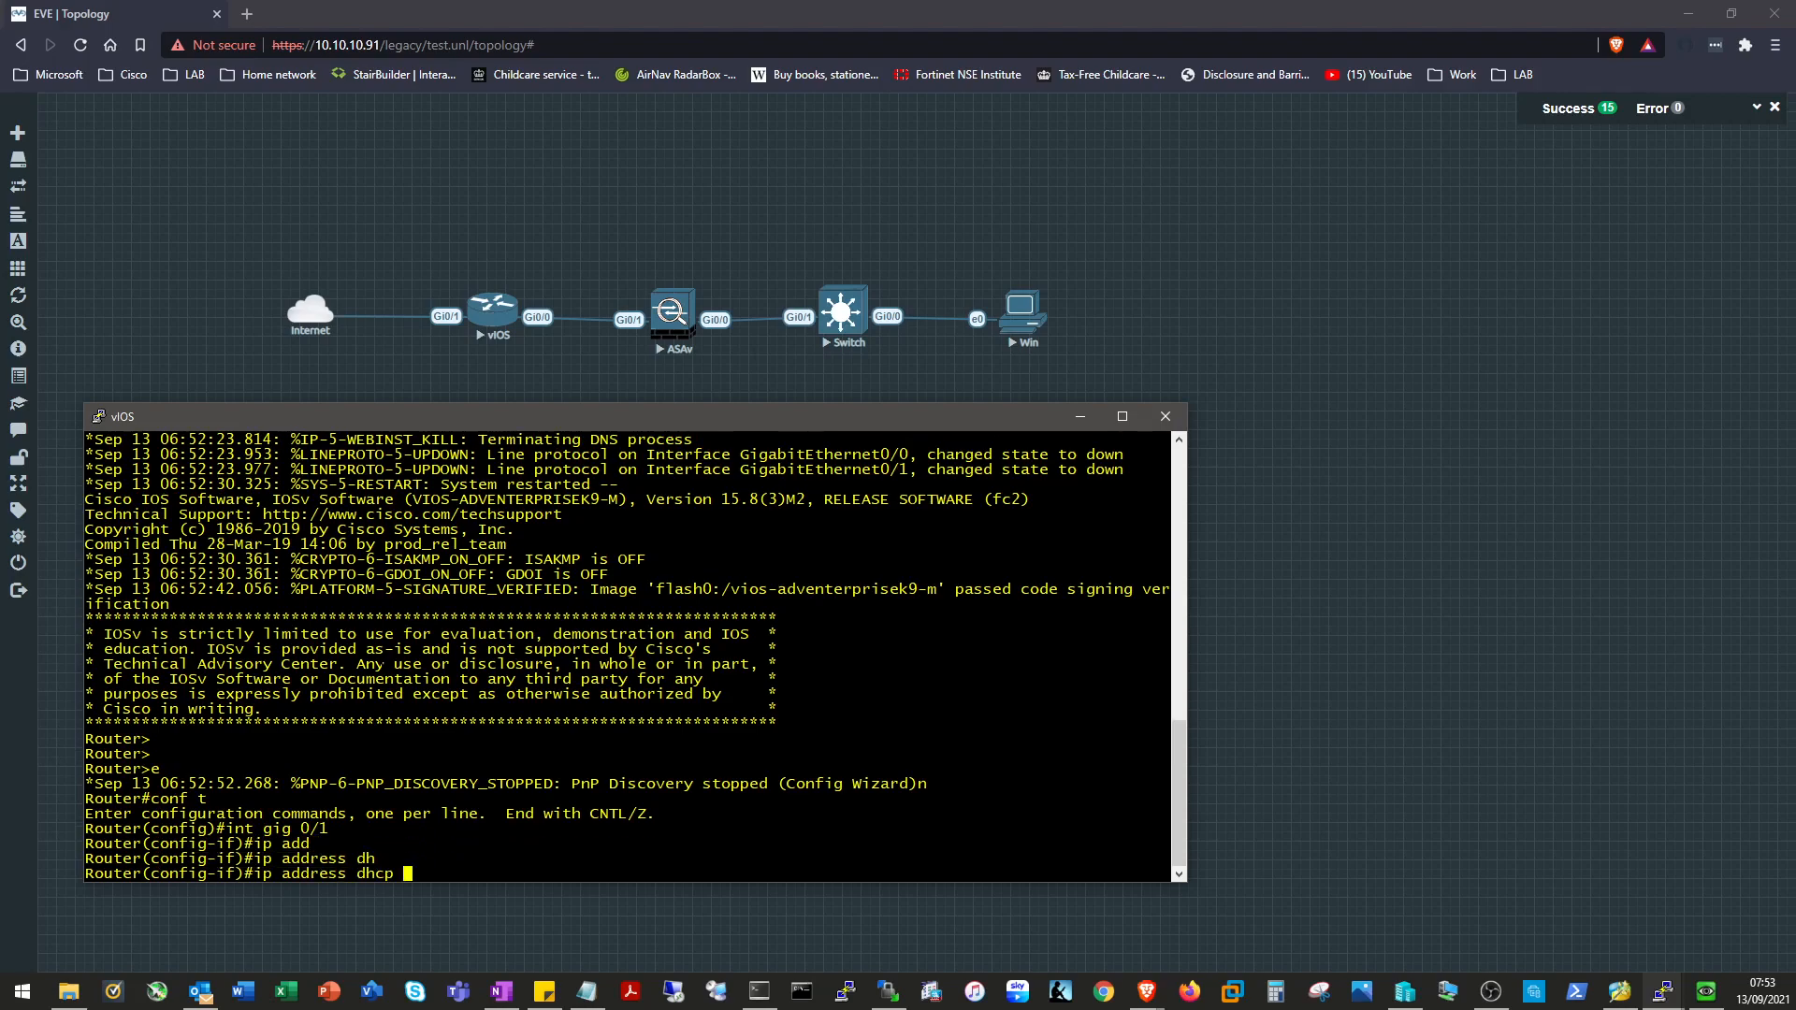
key("Return")
type("nop")
key("BackSpace")
key("BackSpace")
type("shut")
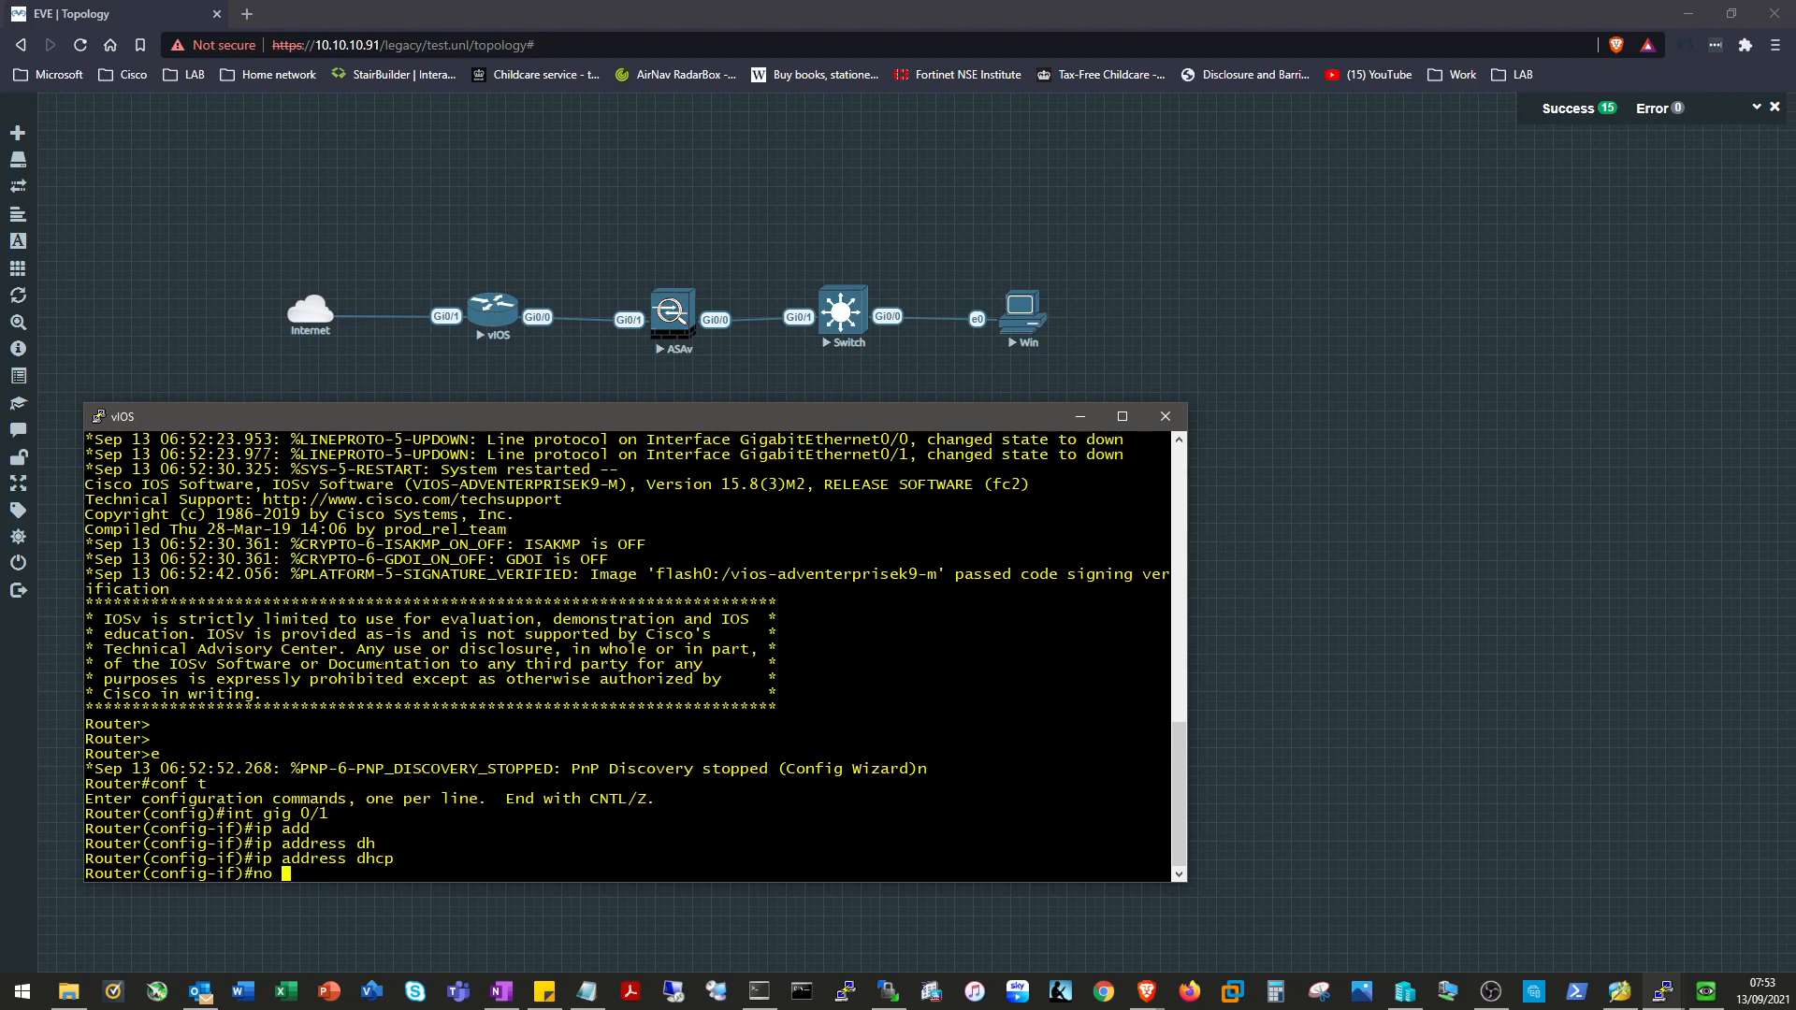
key("Return")
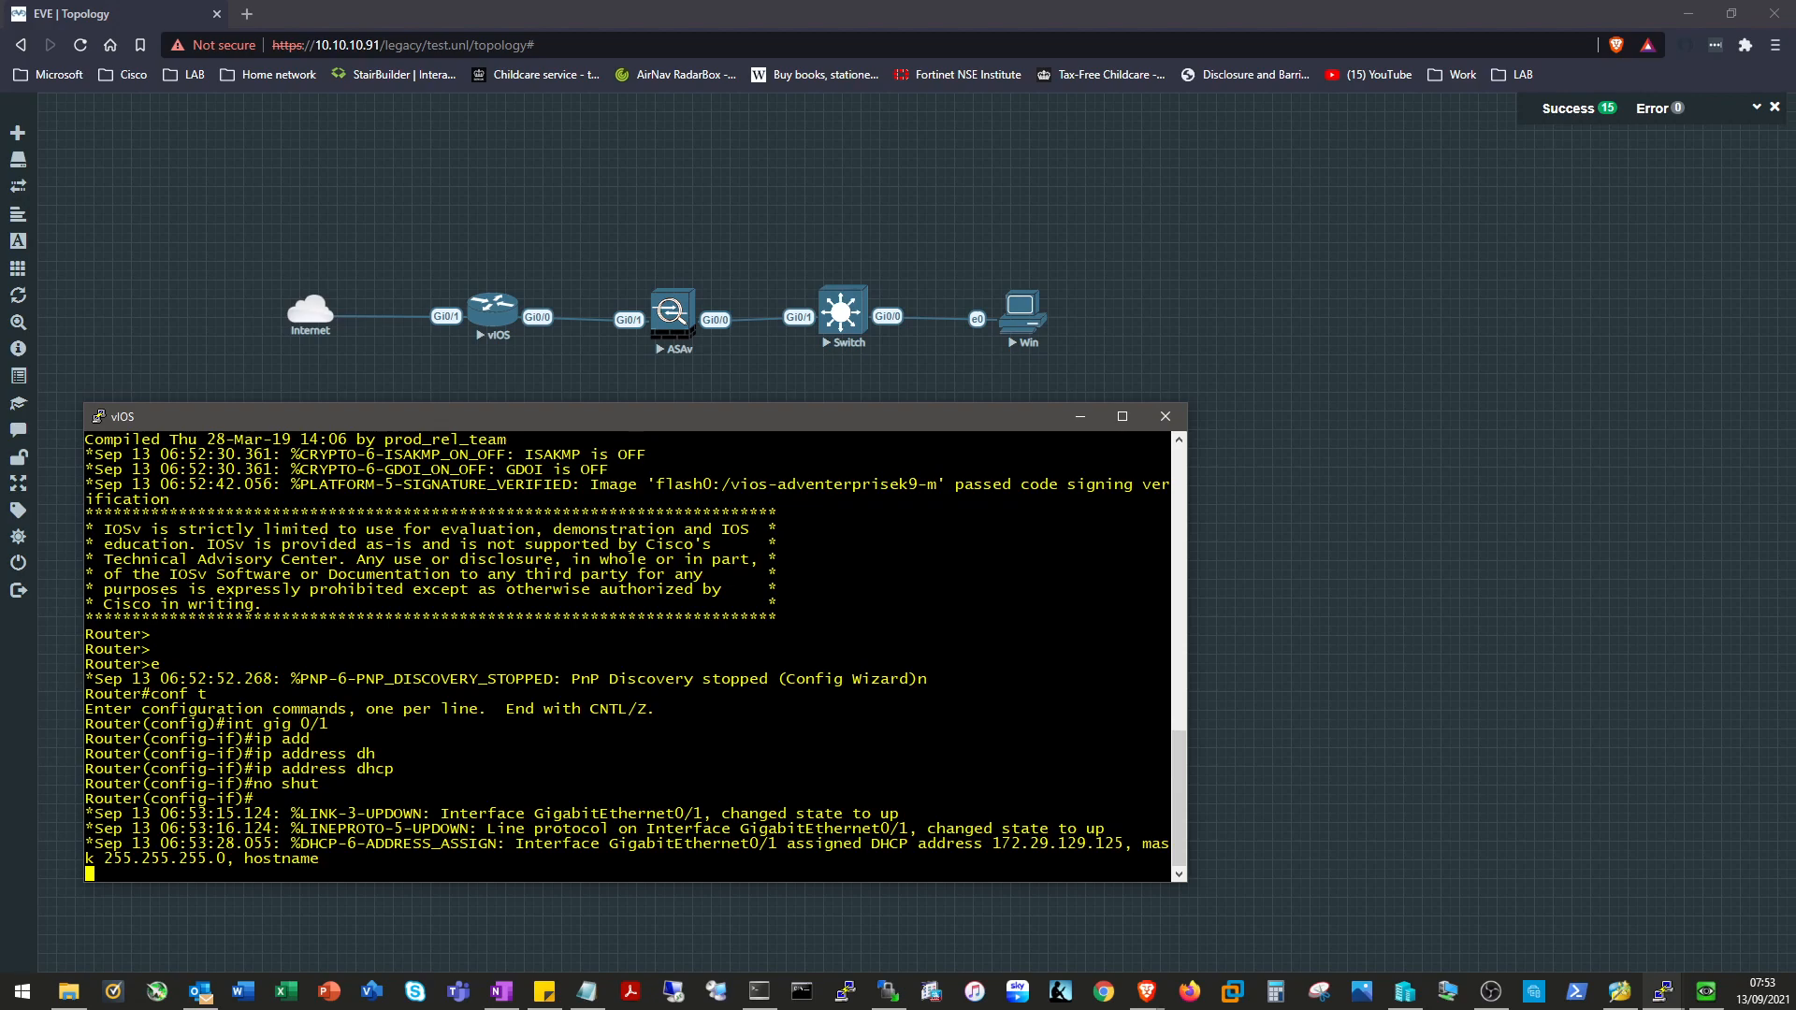
Run 'do sho ip arp', showing 172.29.129.125 and gateway 172.29.129.254.
key("Return")
type("do ")
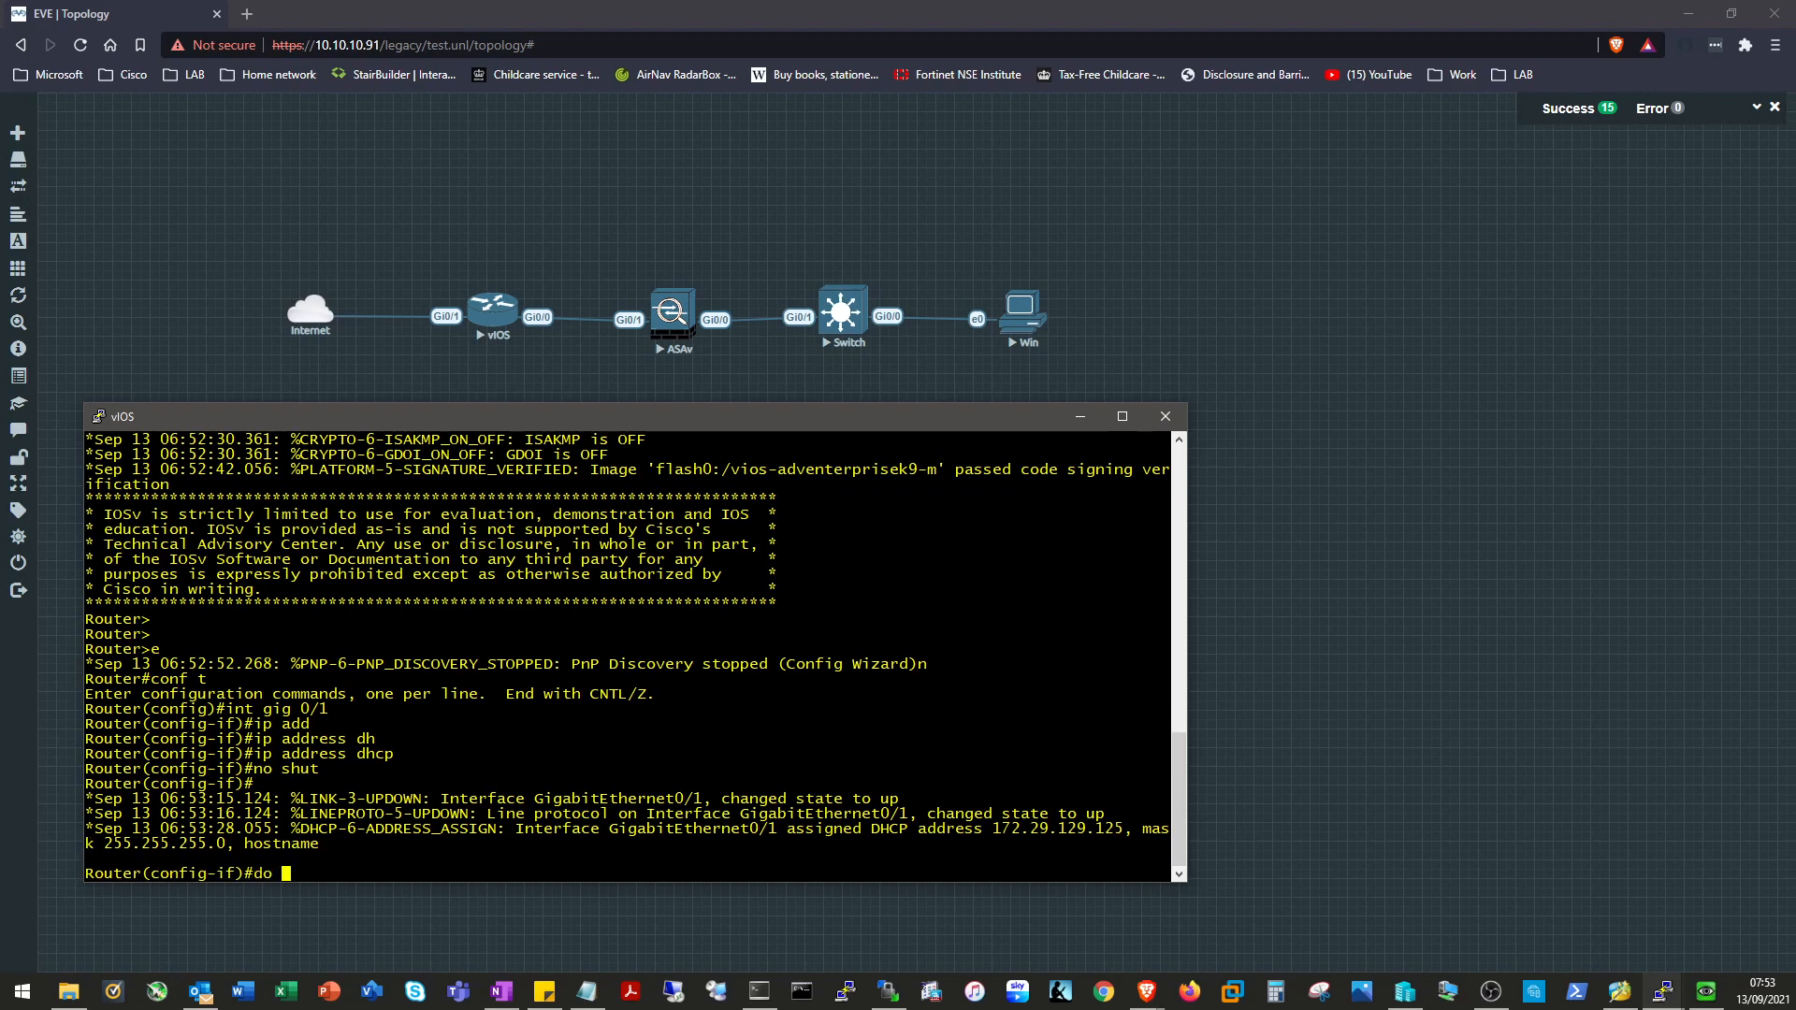
type("sho ip arp")
key("Return")
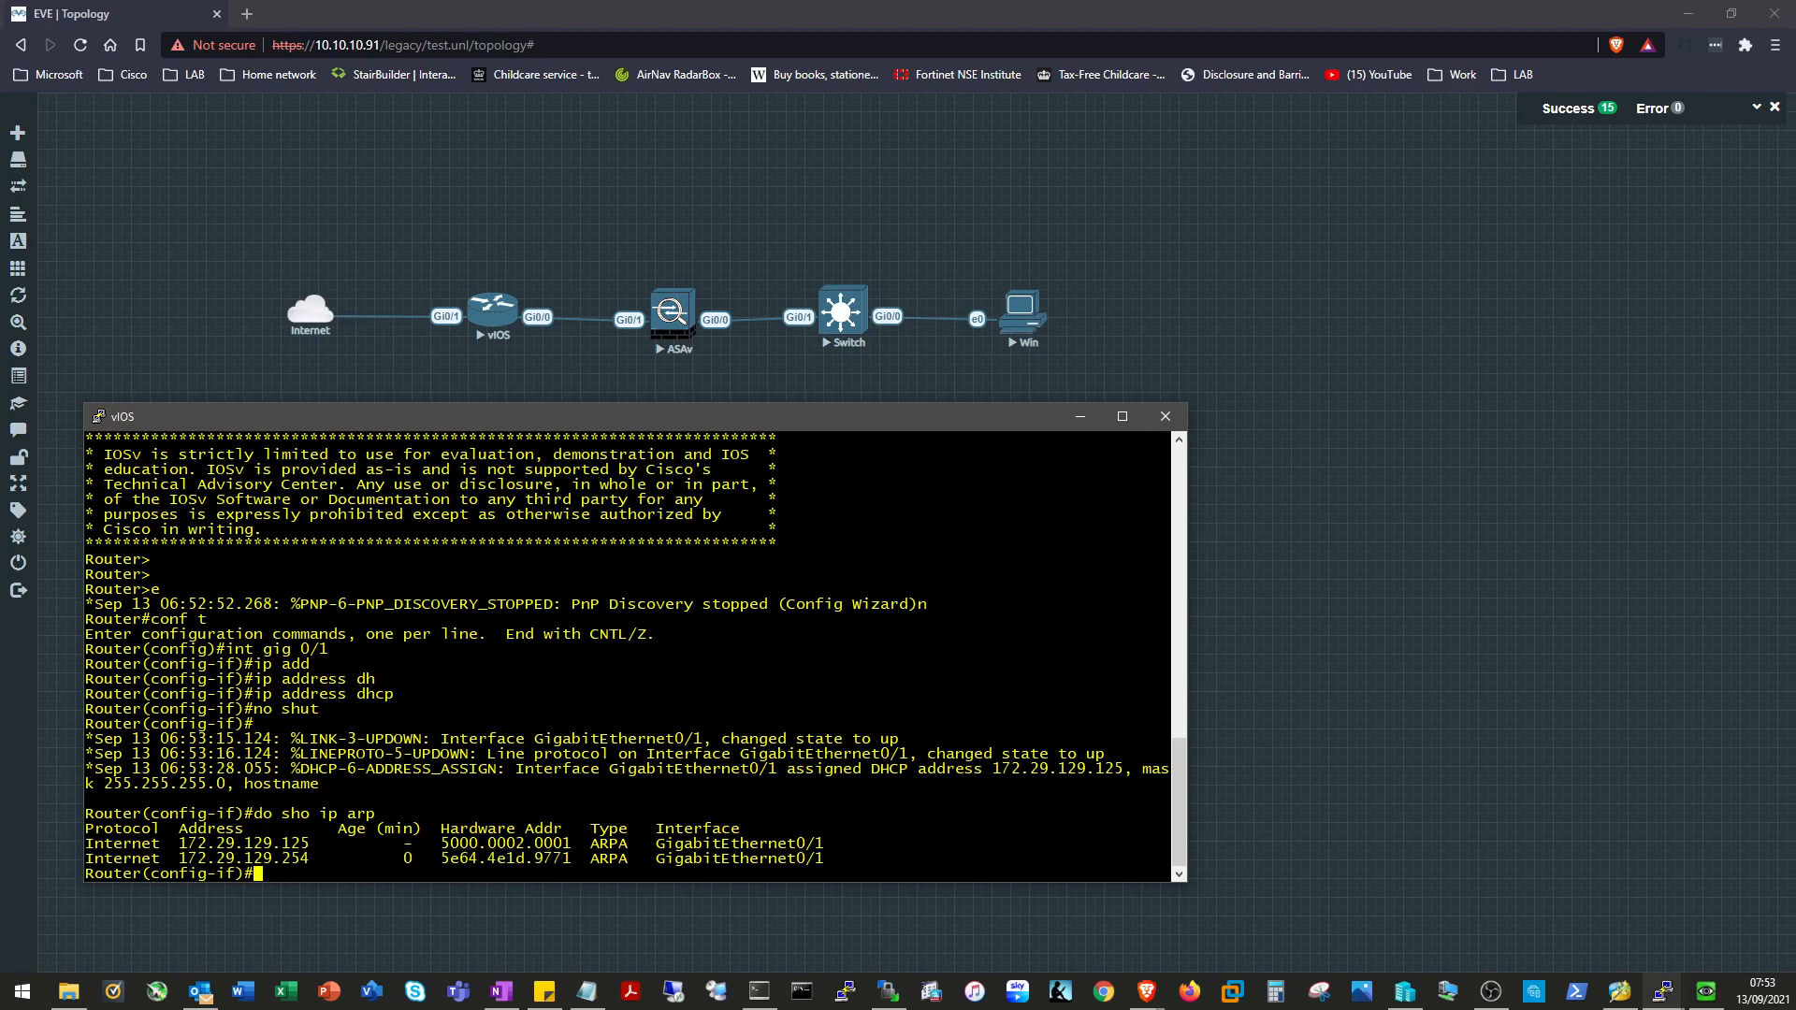
double_click(245, 844)
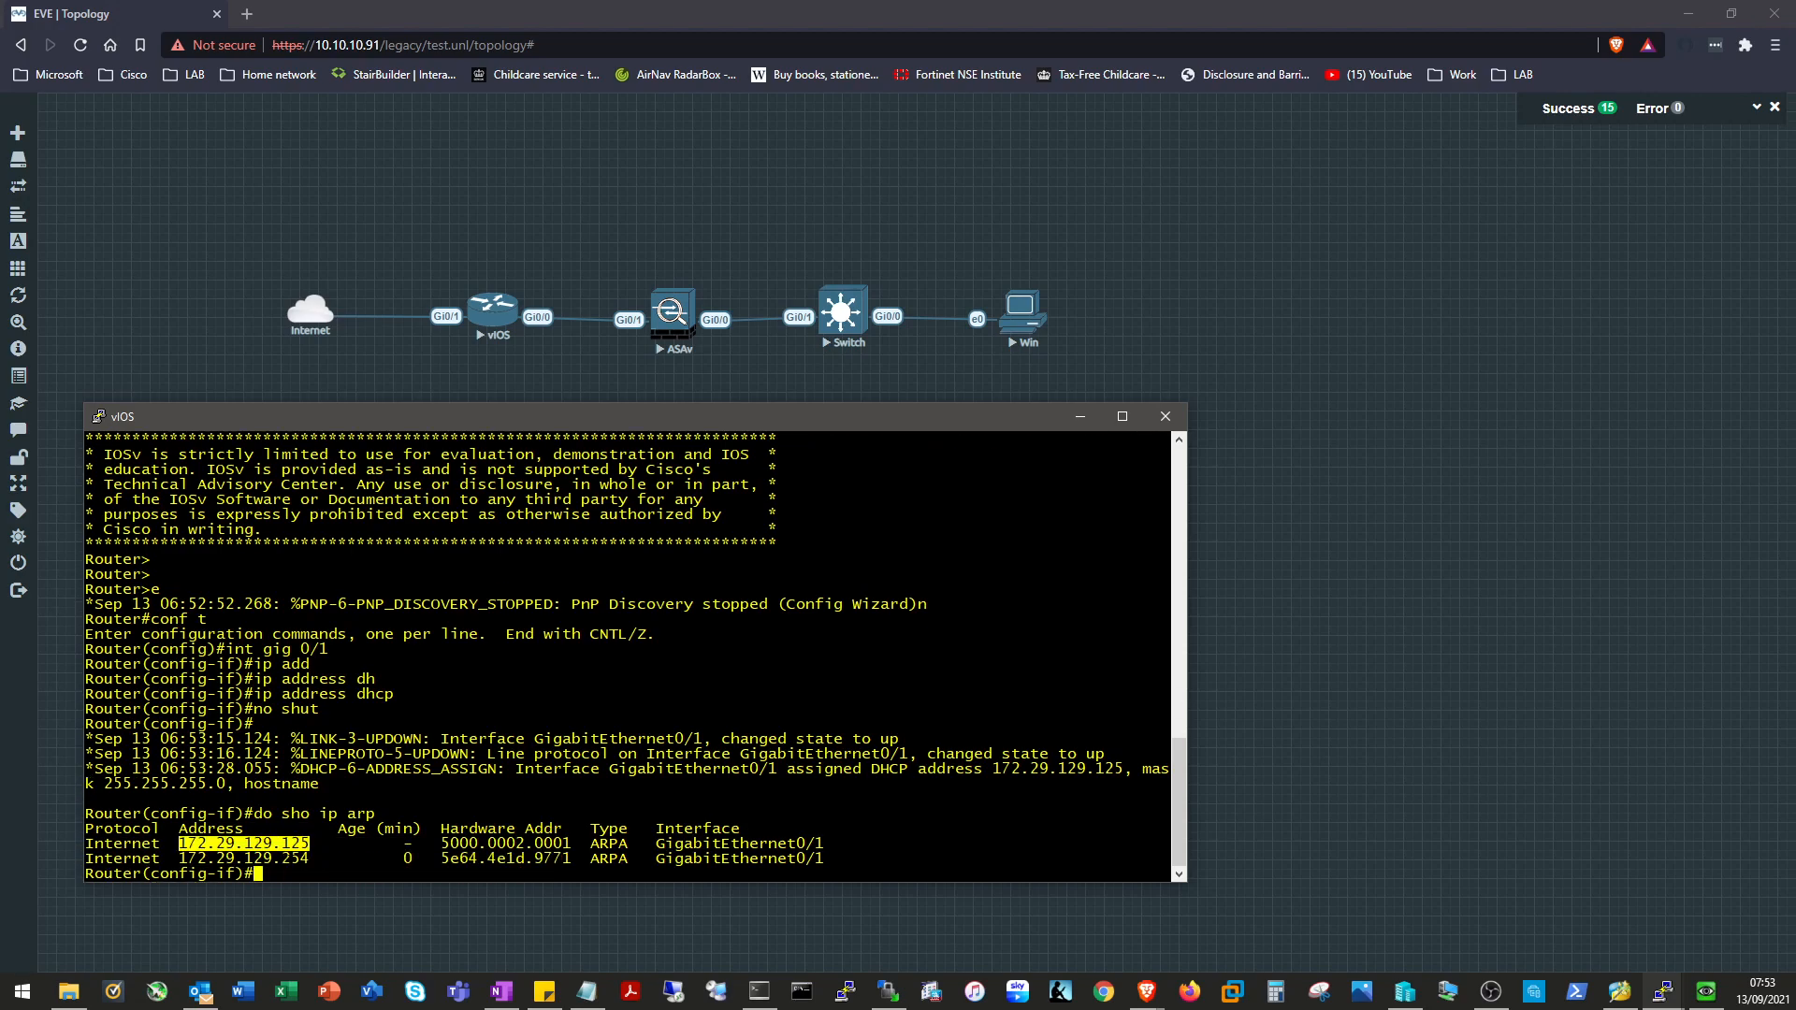
triple_click(245, 859)
left_click(245, 859)
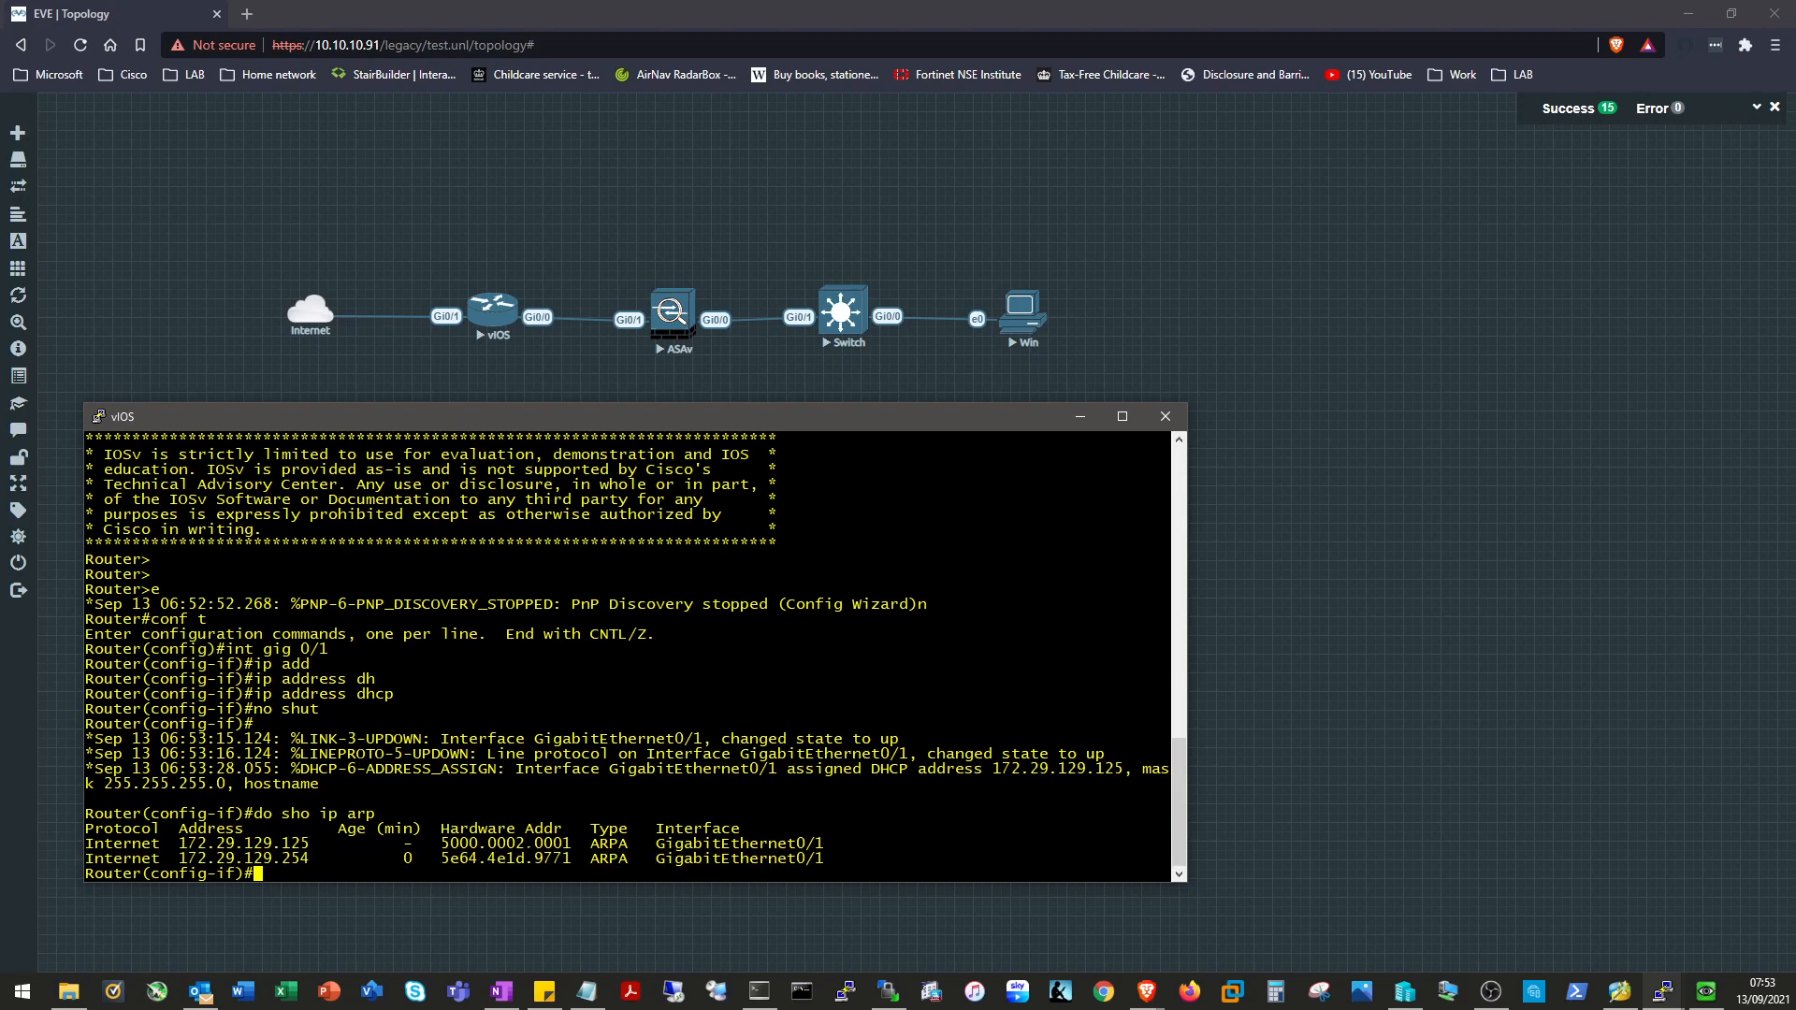
Add the default route 0.0.0.0 0.0.0.0 via 172.29.129.254.
type("ip route ")
type("0.0.0.0 0.")
type("0.0")
type(".0 ")
type("0.0.0.0 172.29.1")
type("29.254")
key("Return")
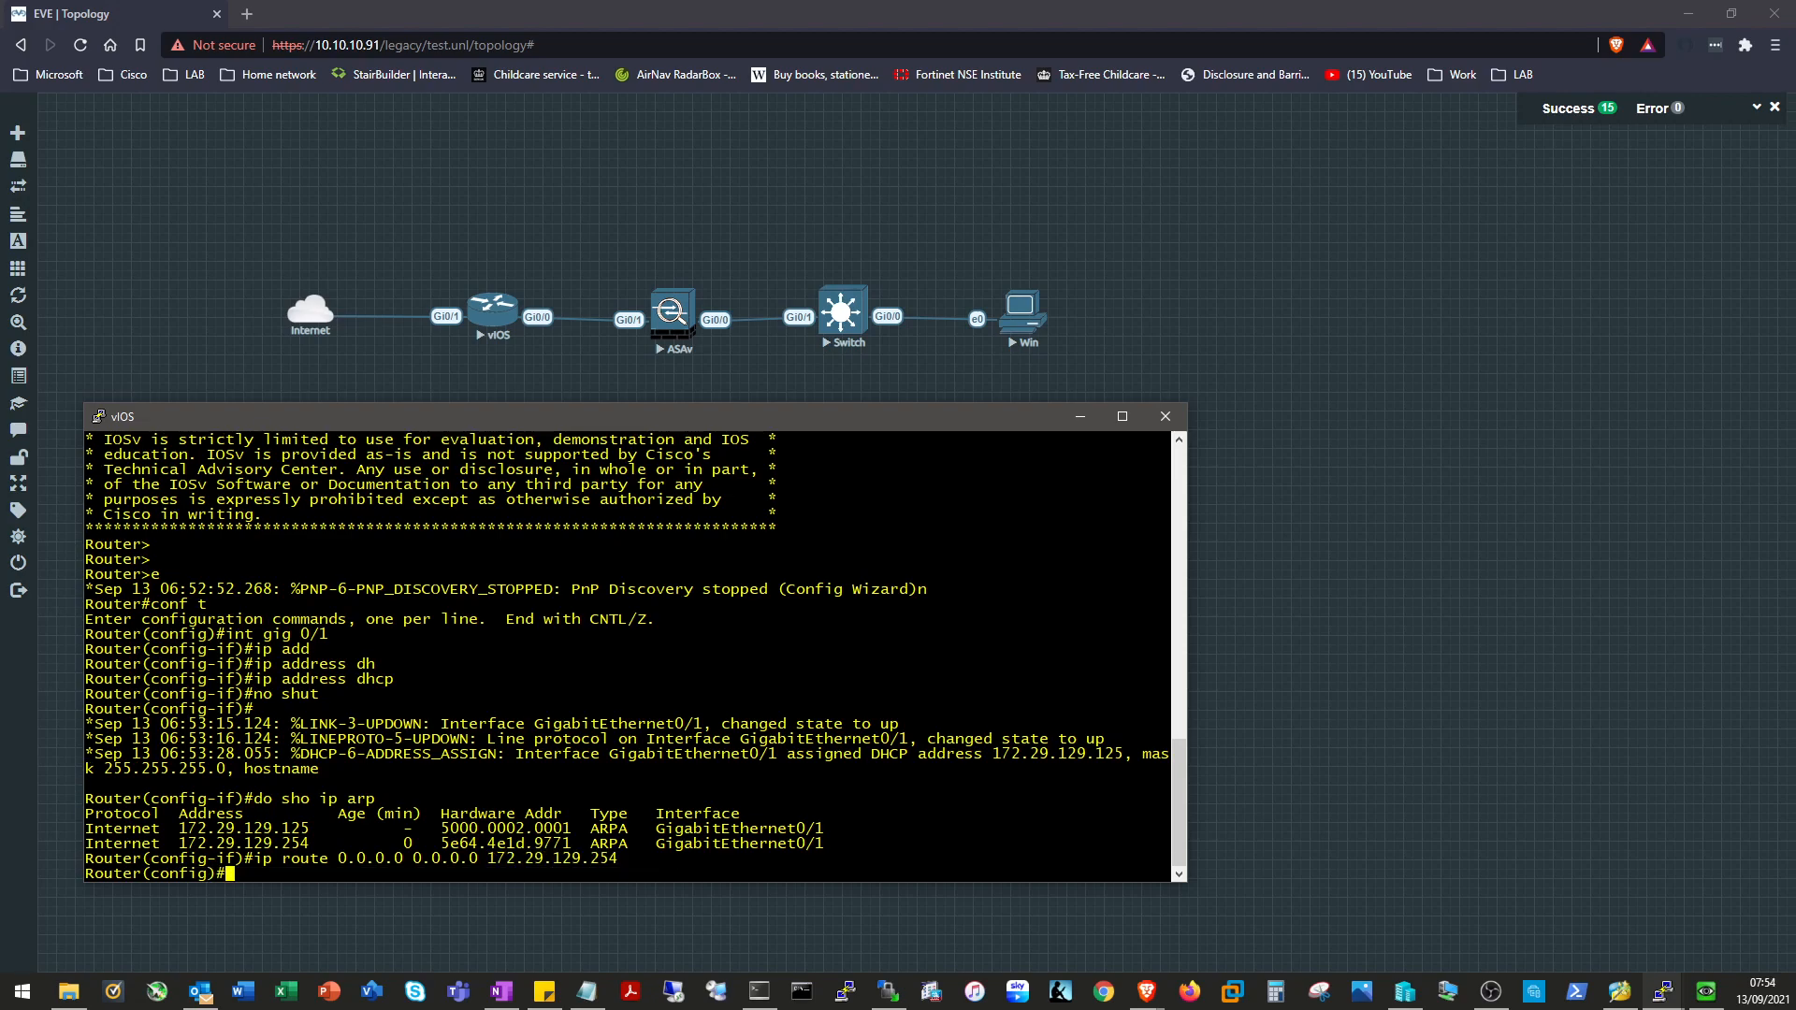
Leave configuration mode and ping 8.8.8.8, getting 100 percent success.
type("end")
key("Return")
type("p")
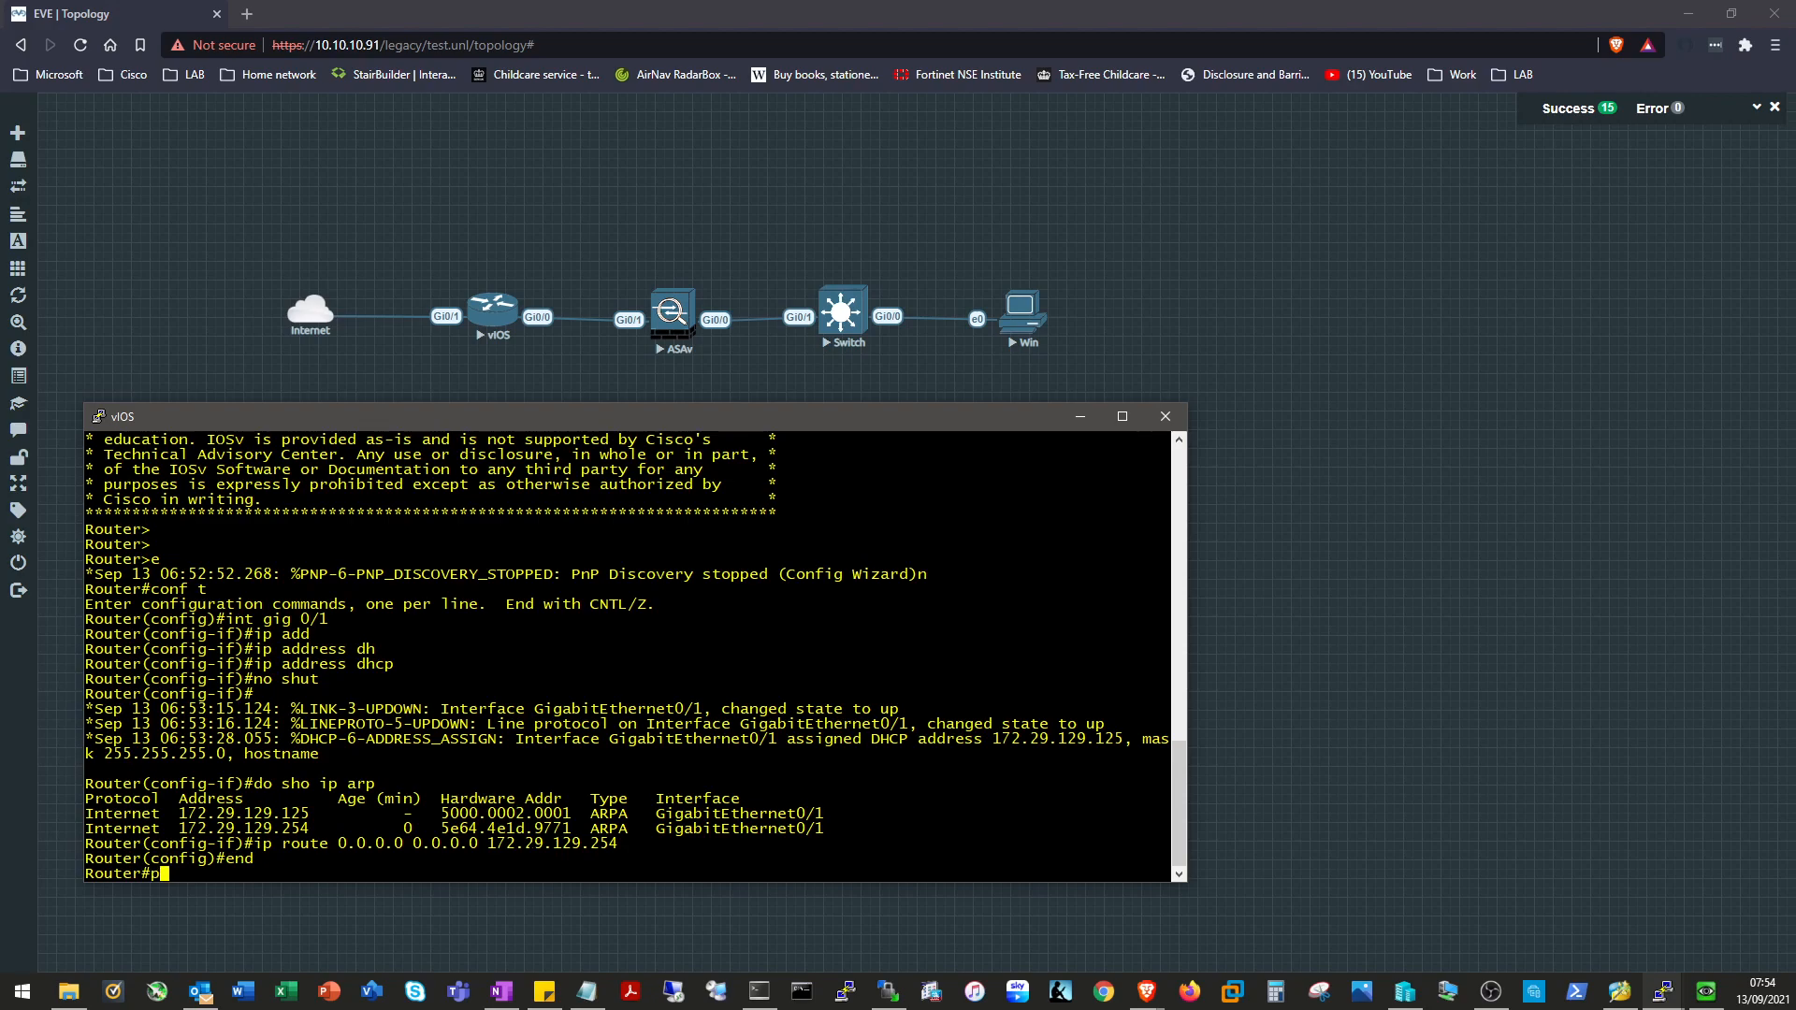
type("ing 8.8.8.8")
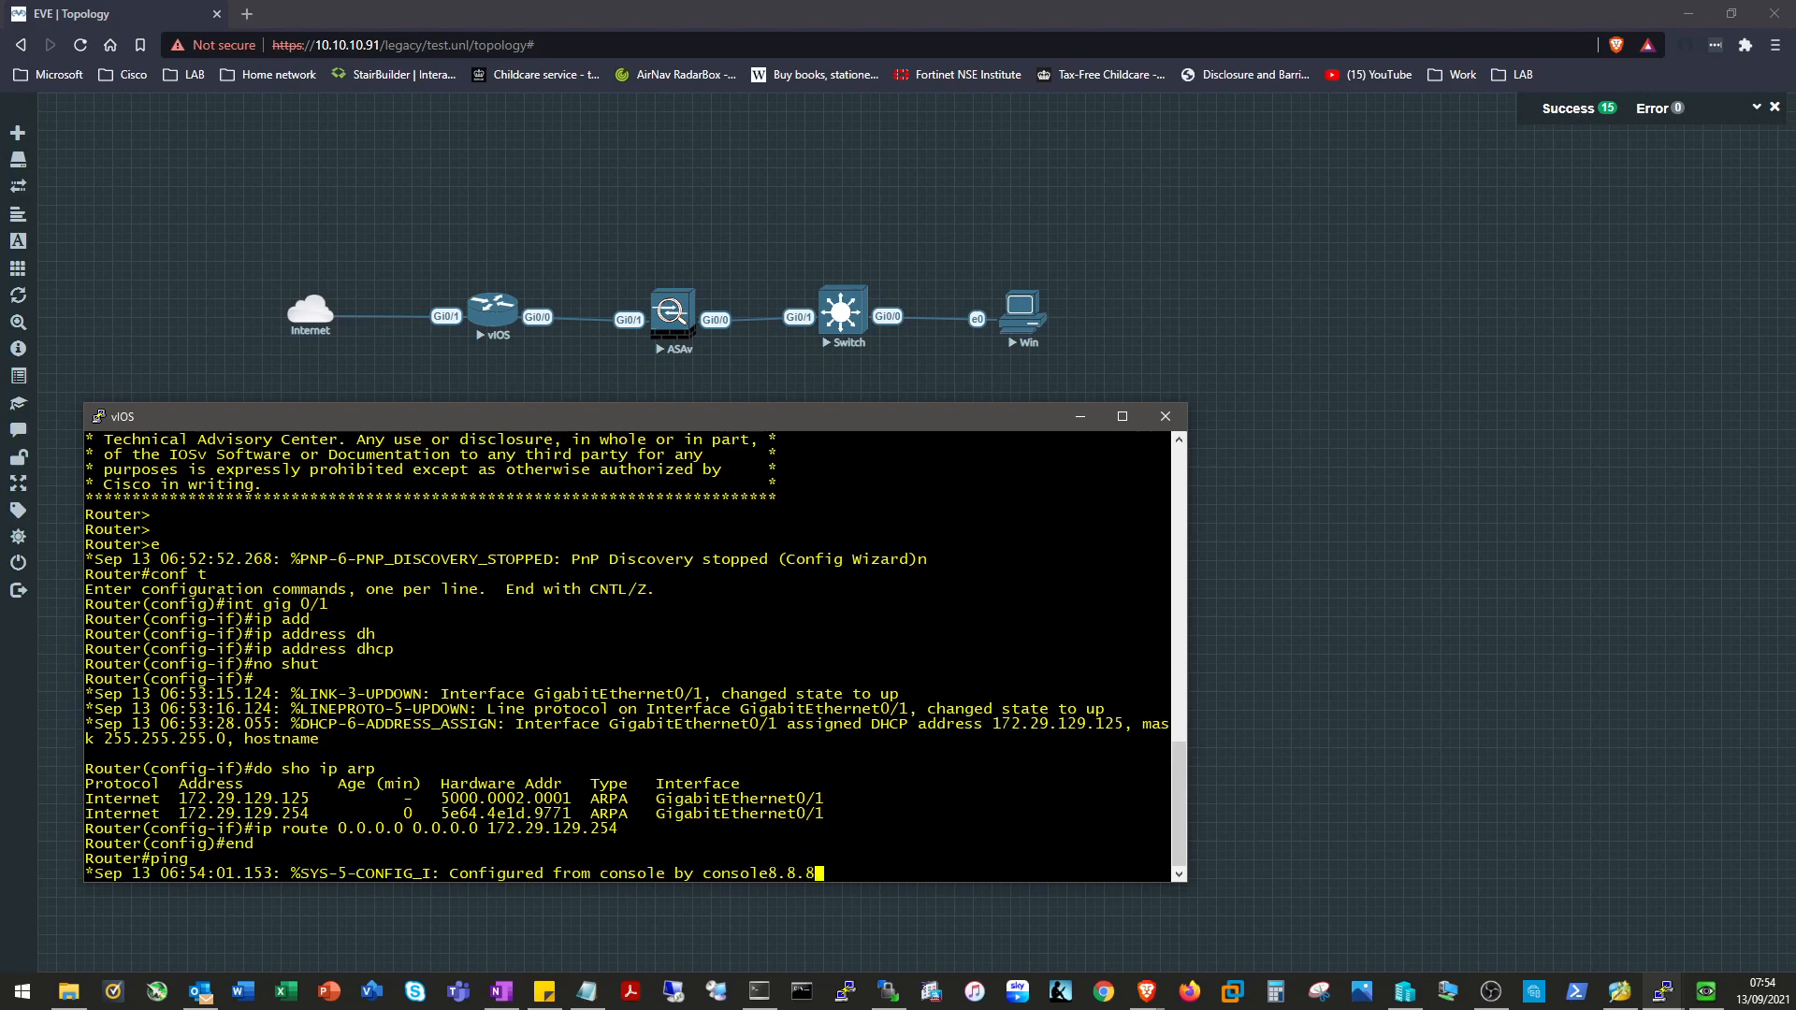
key("Return")
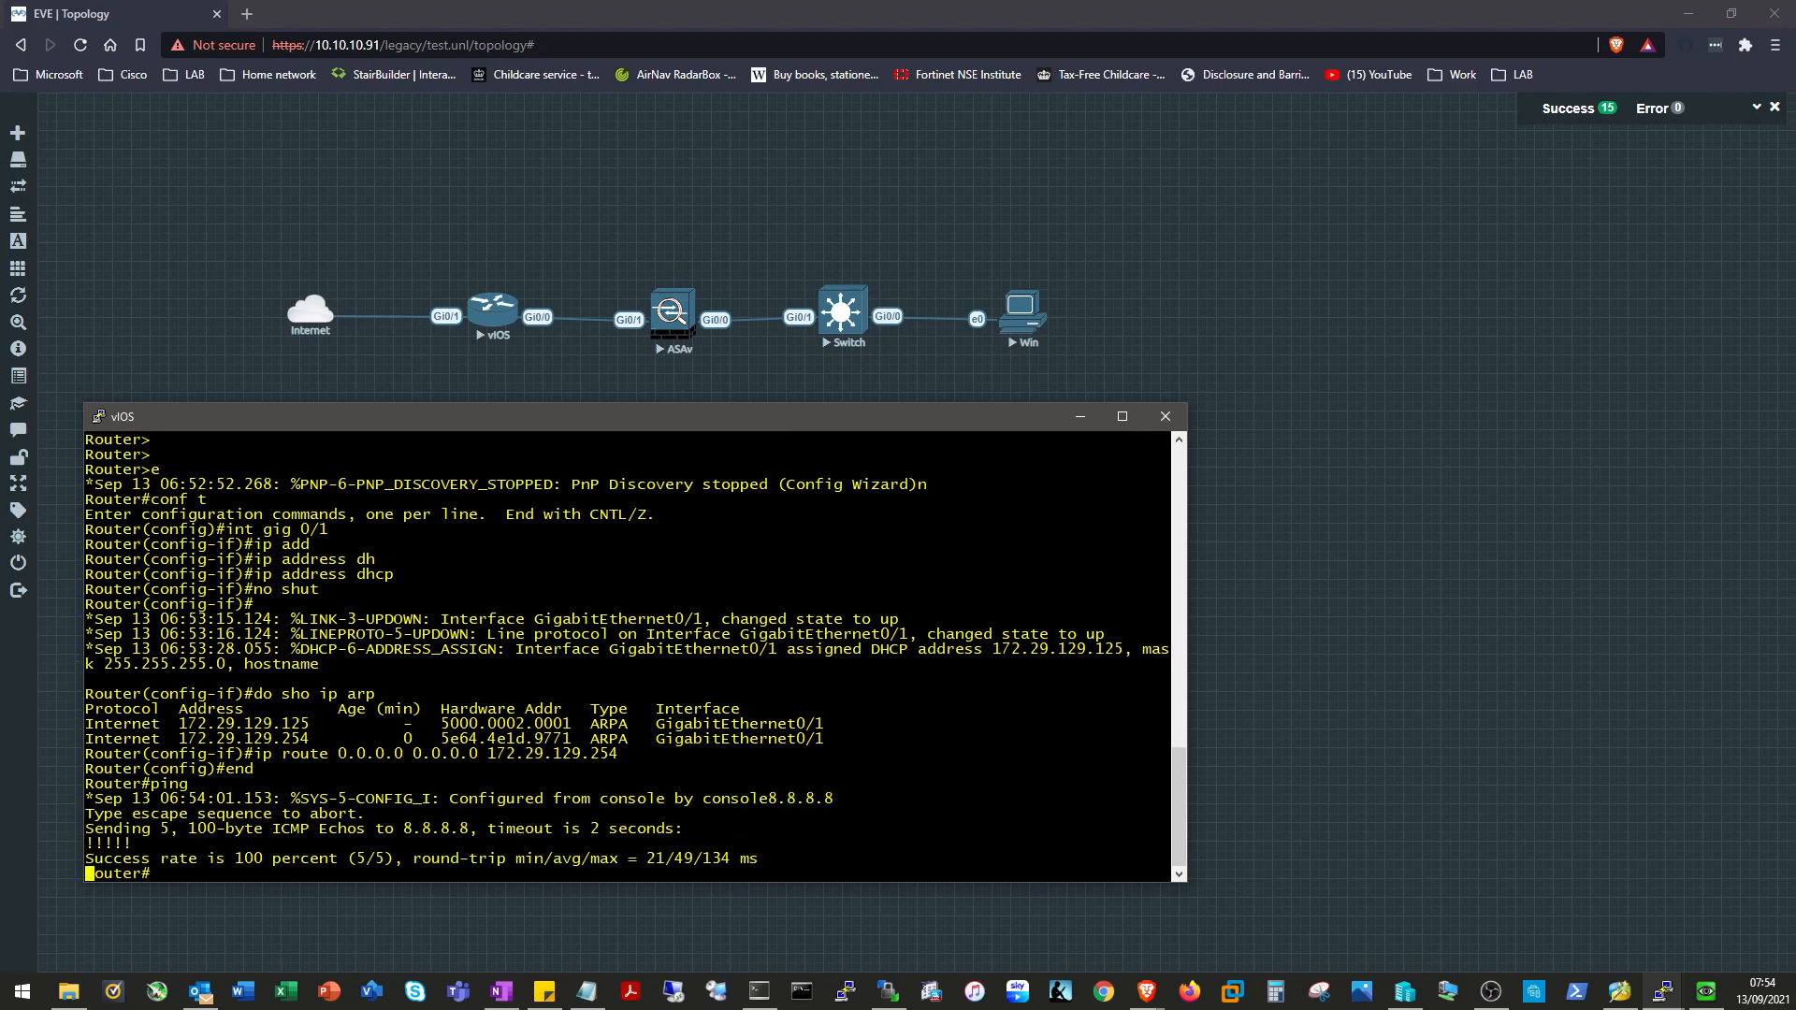
key("Return")
key("Return")
key("Return")
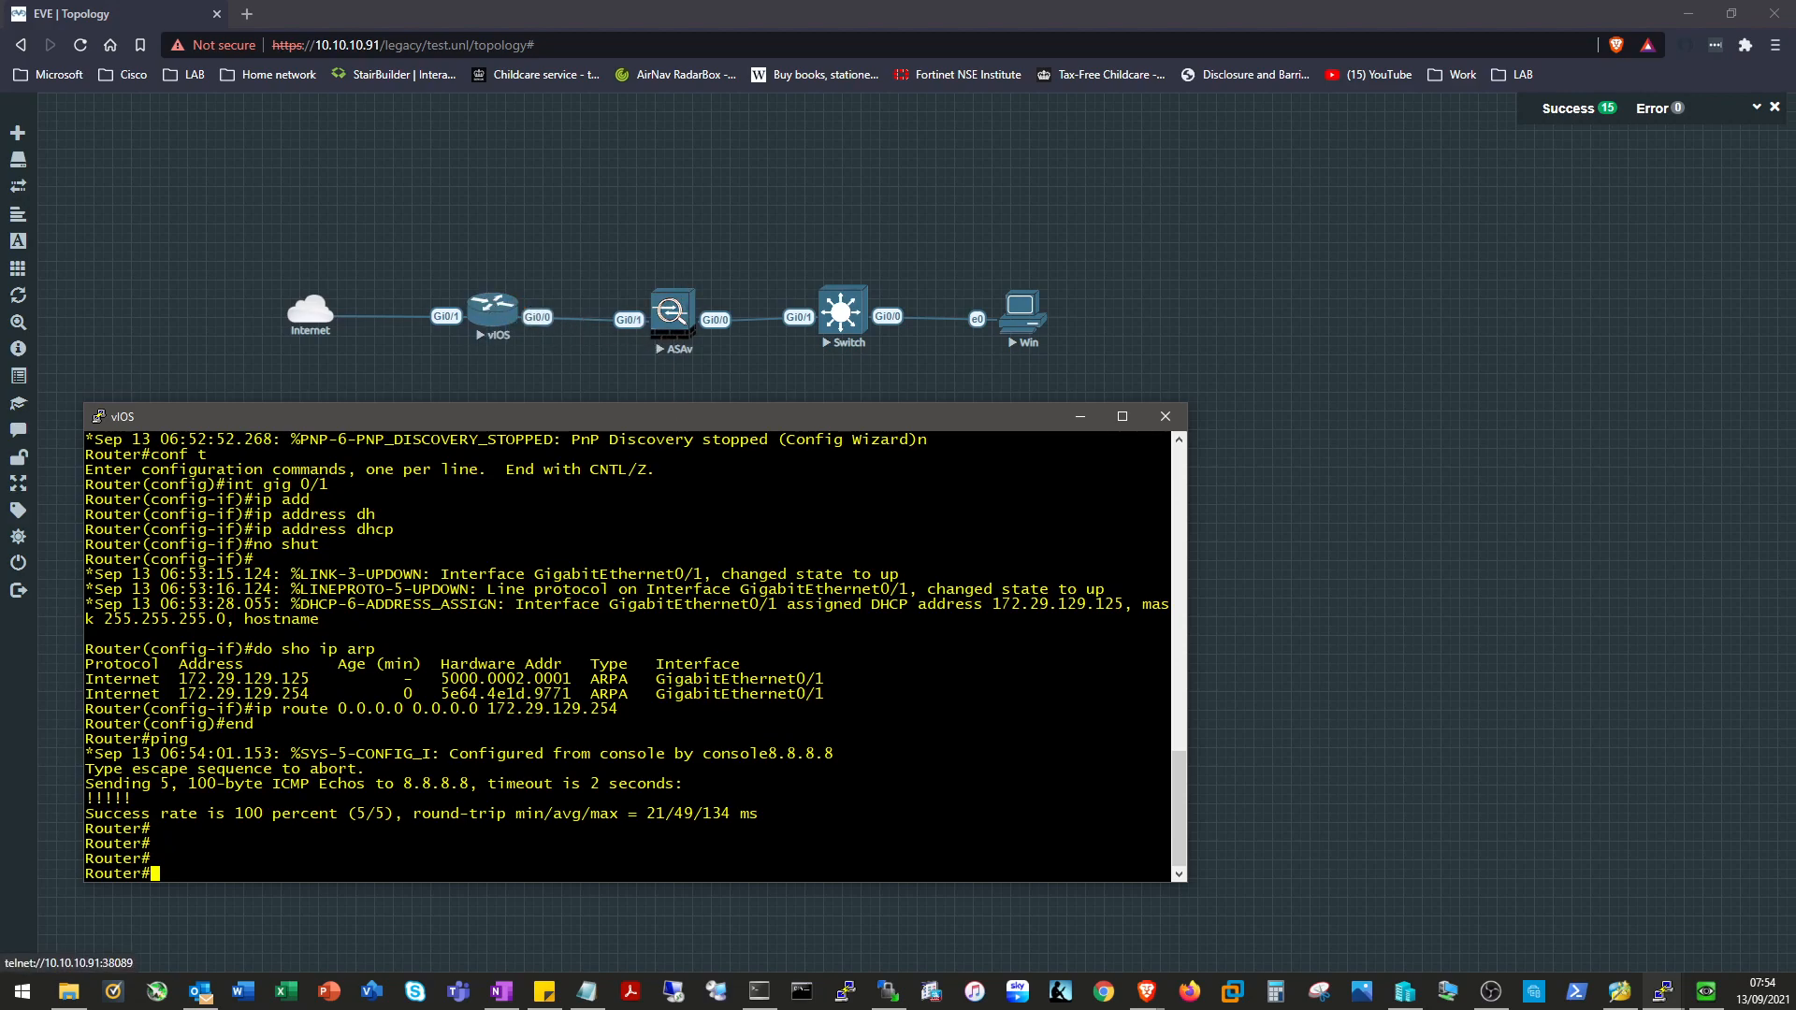
Give vIOS Gi0/1 address 10.11.0.1 255.255.255.248 and enable it with 'no shut'.
type("conf t")
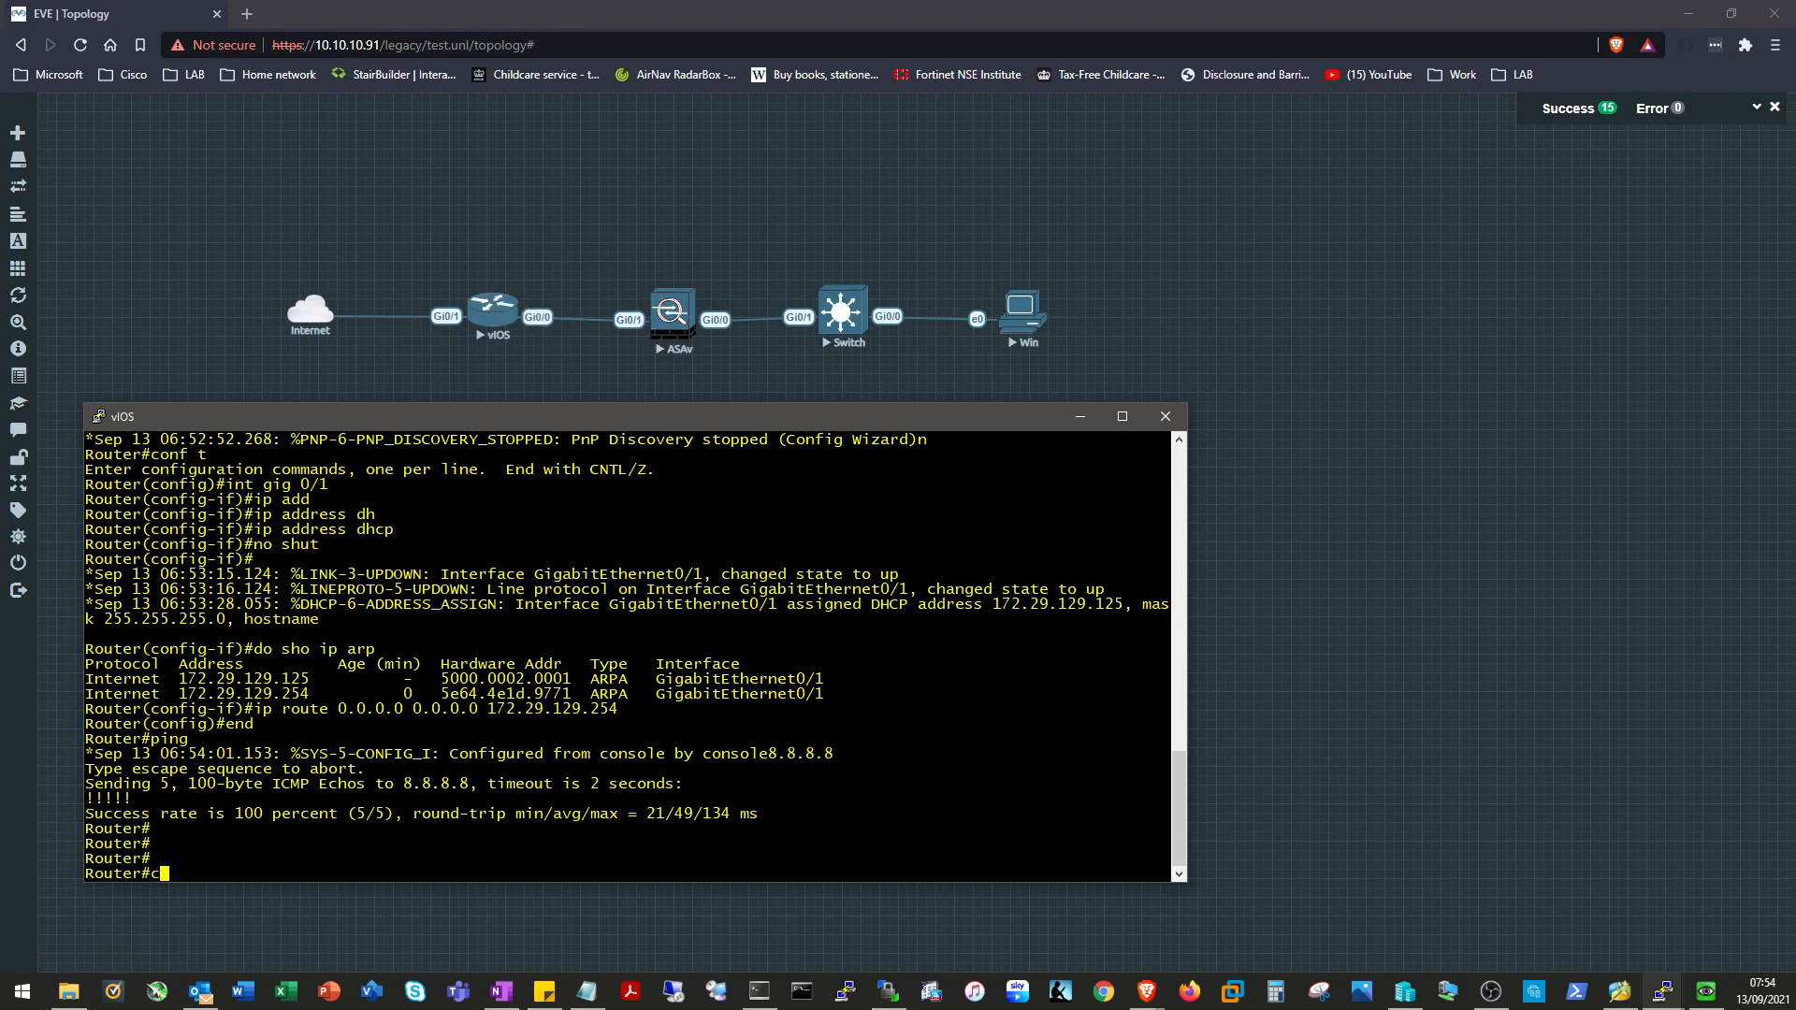
key("Return")
type("int g")
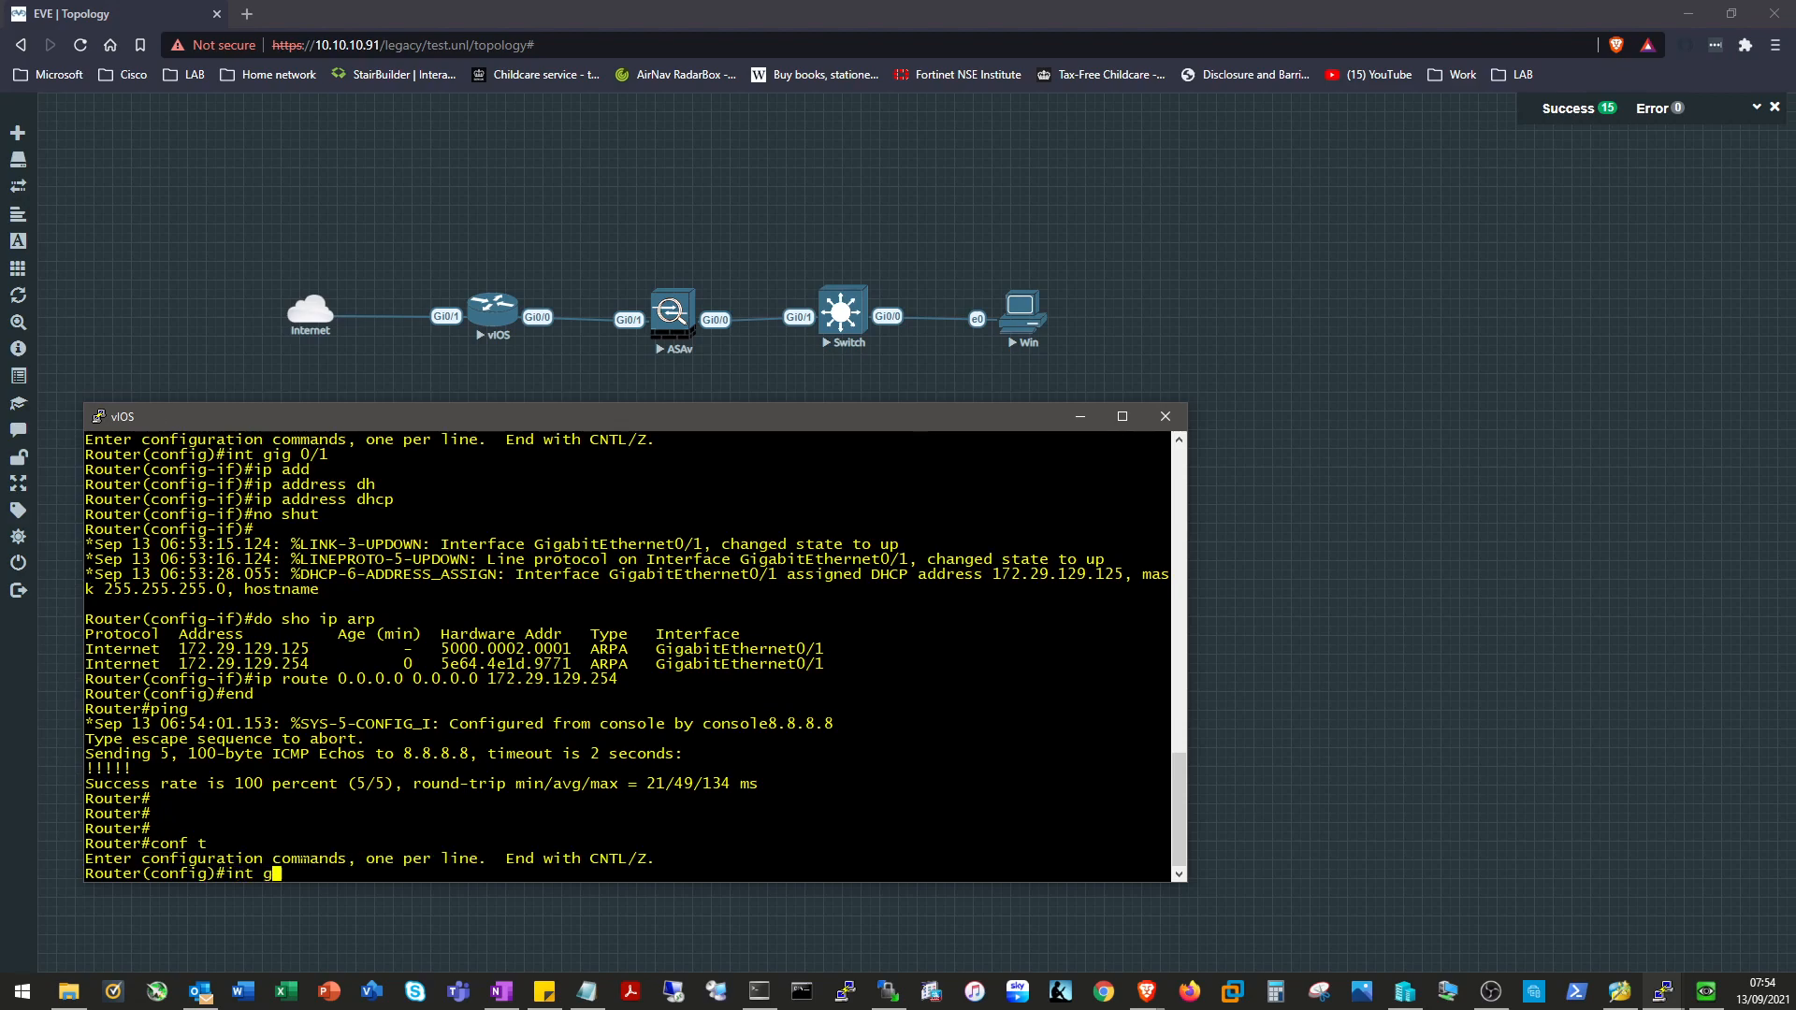
type("ig 0/1")
key("Return")
type("ip ad")
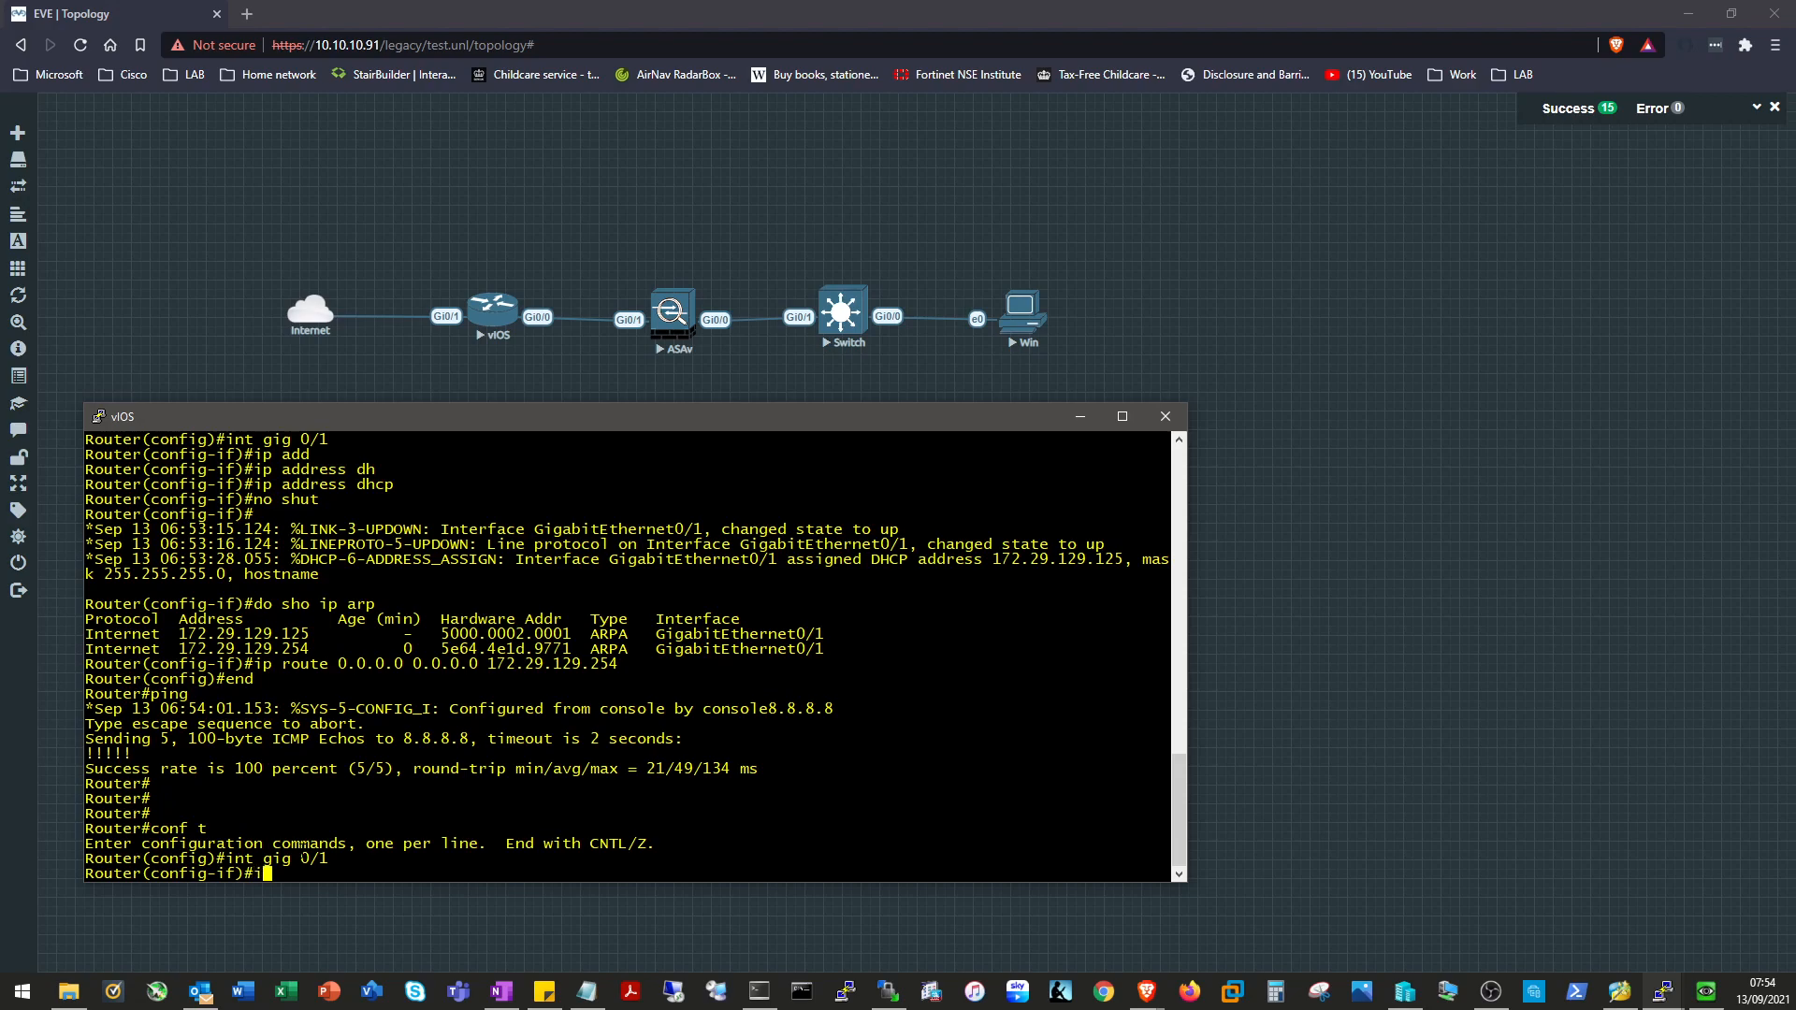
key("Tab")
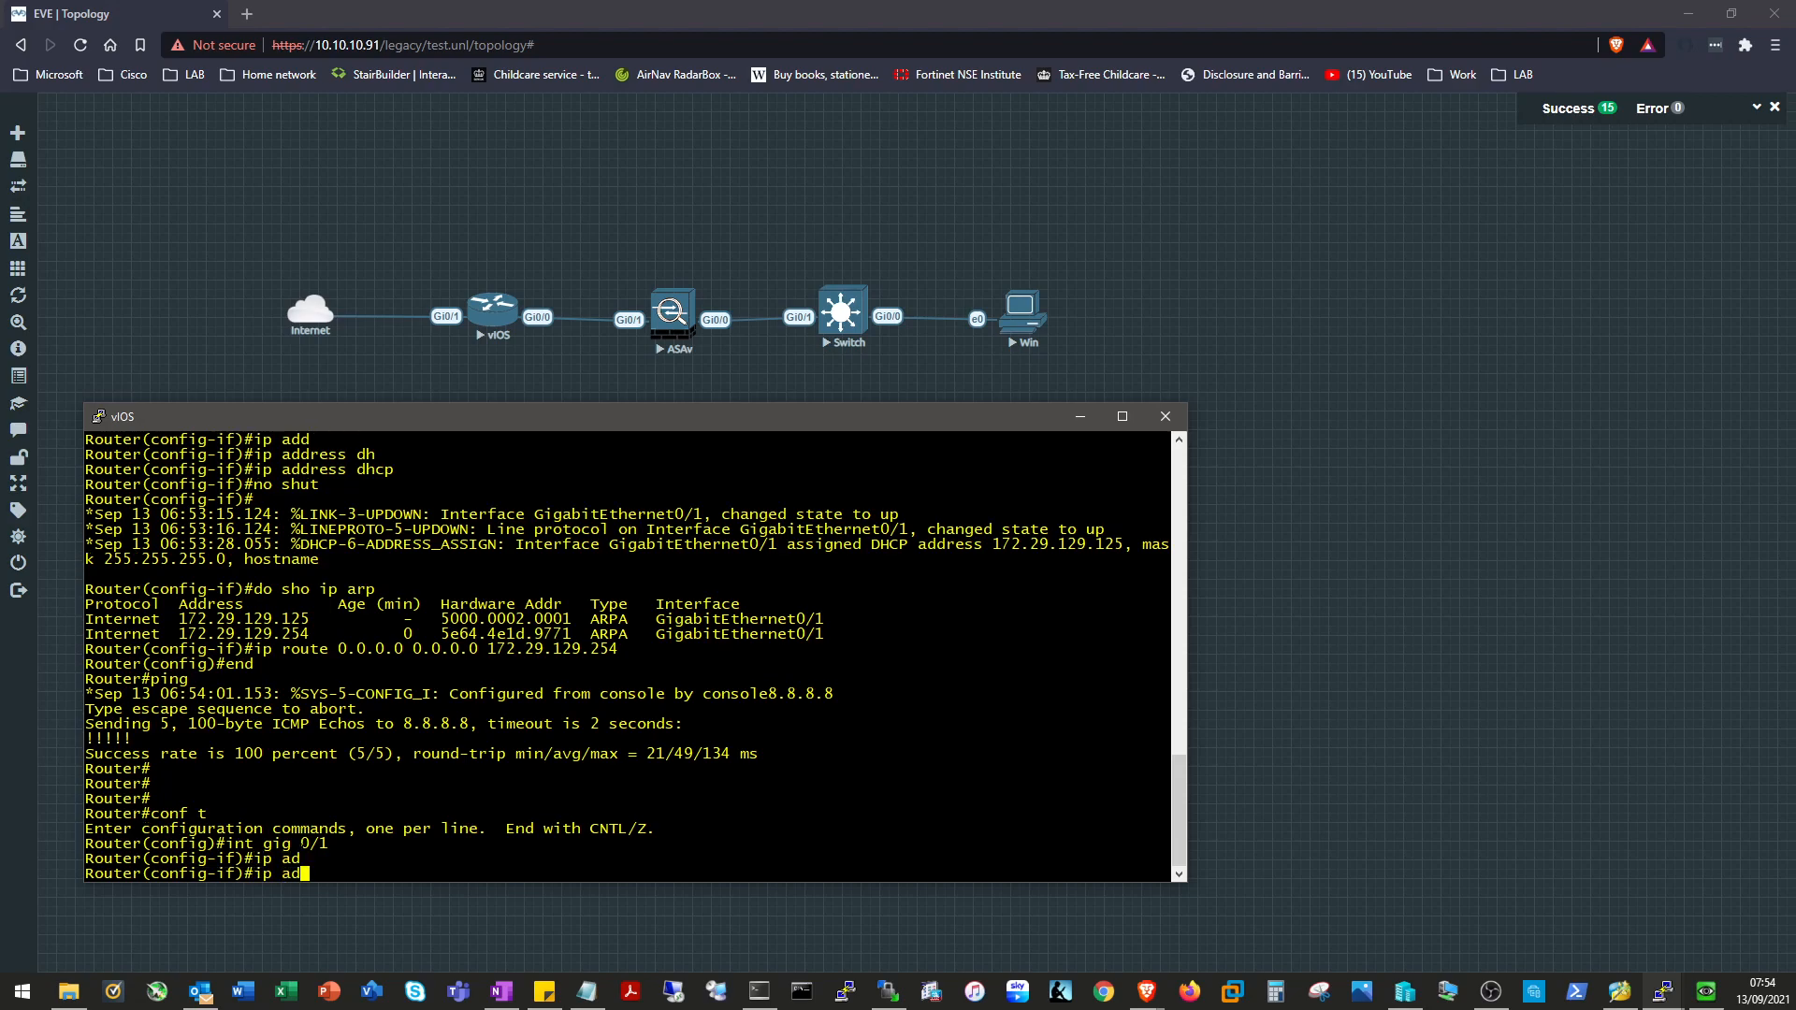
type("d")
key("Tab")
type("10.11.0.1 255.255.255.248")
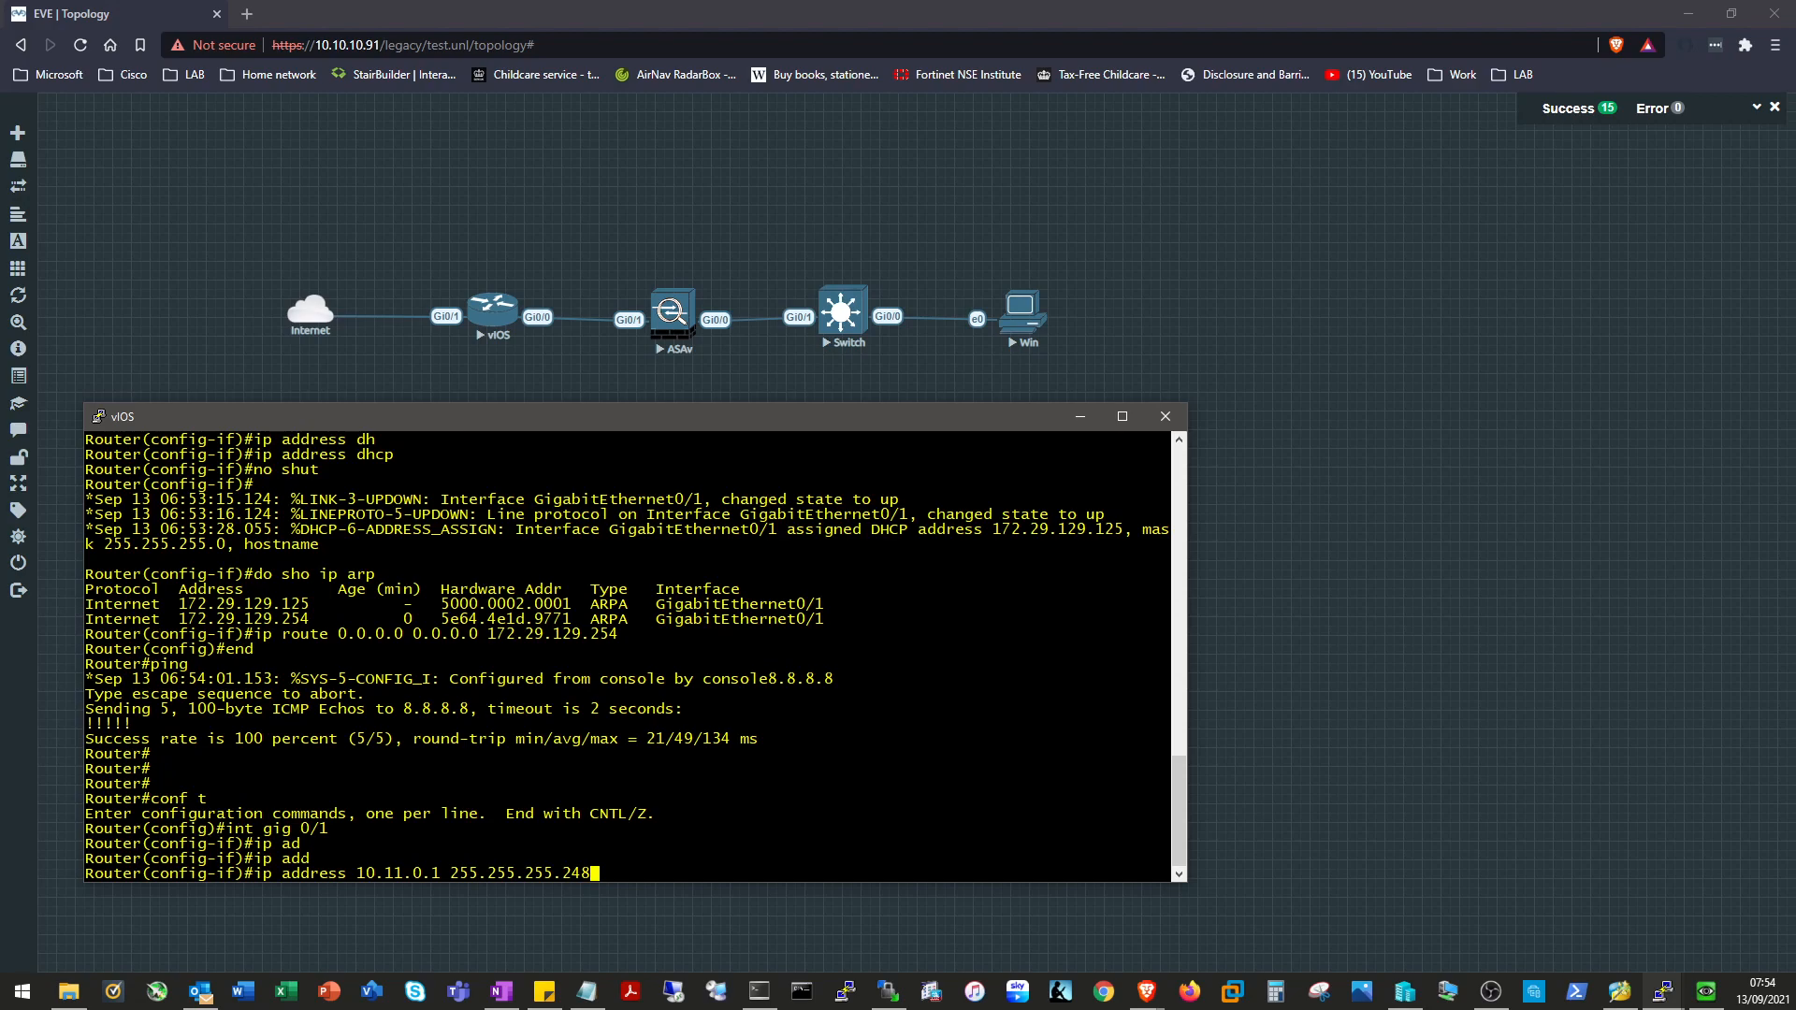
key("Return")
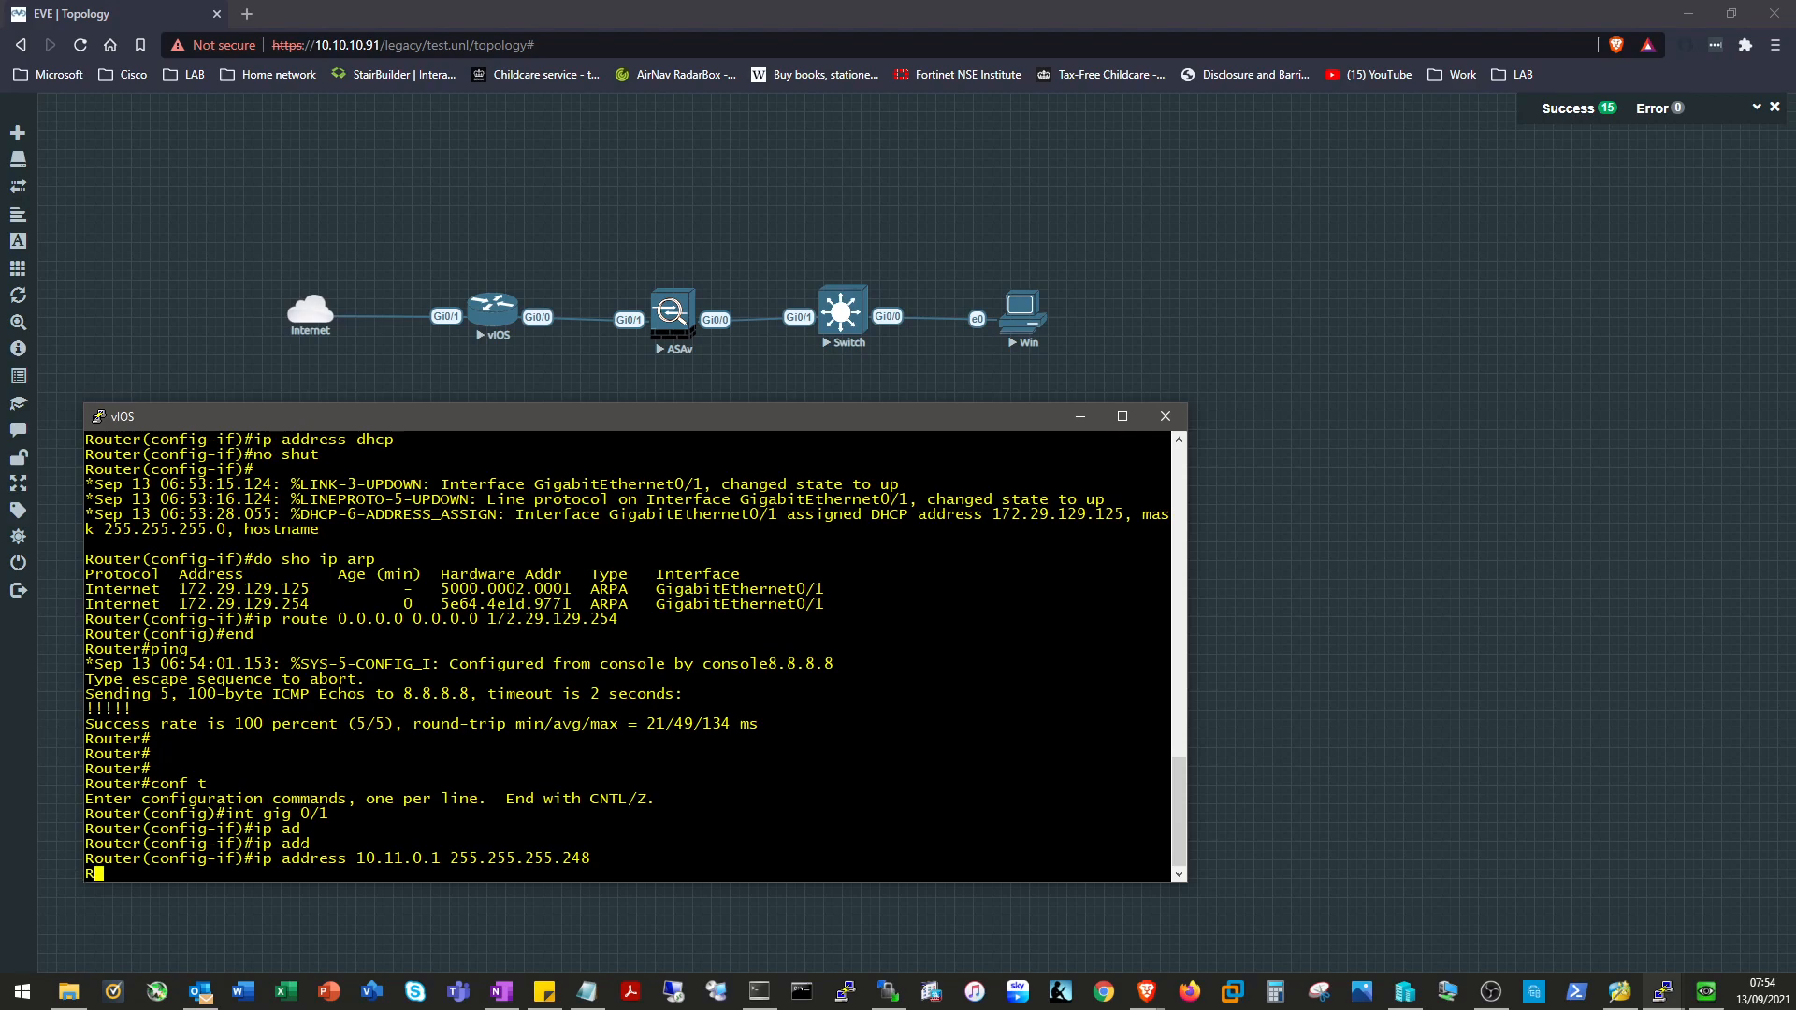
type("no shut")
key("Return")
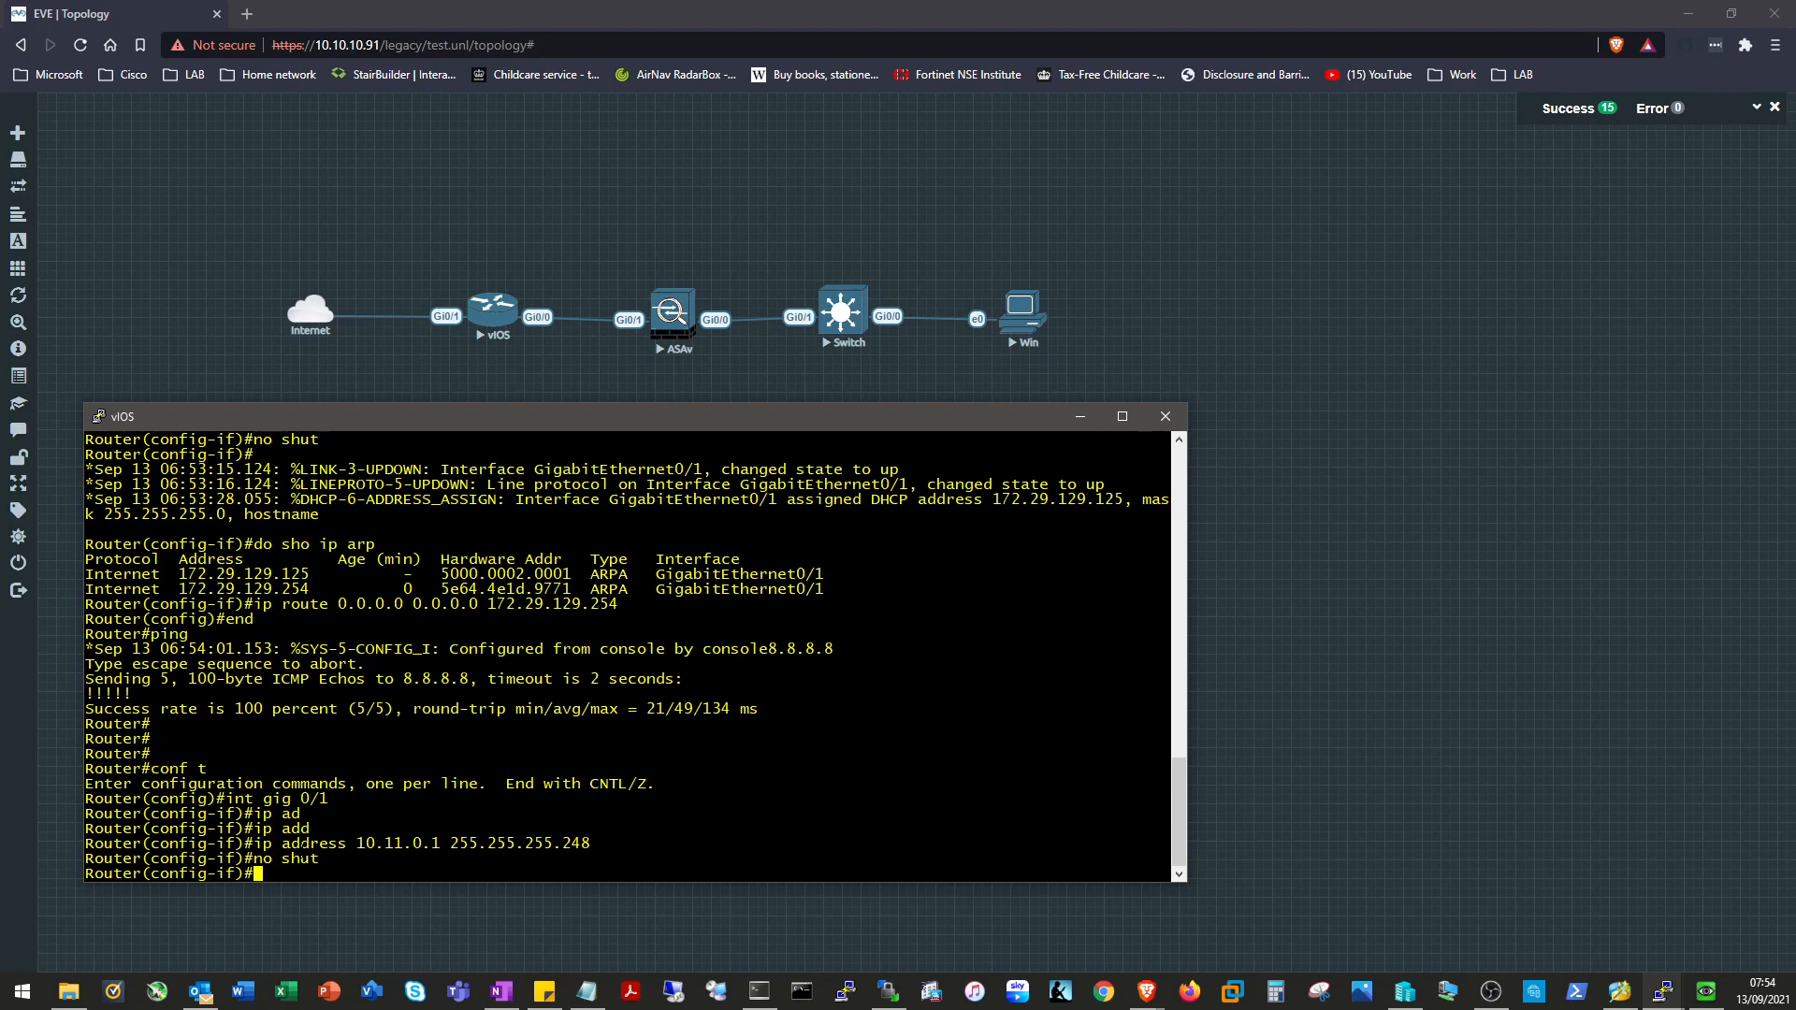
Add a static route 10.11.0.0 255.255.0.0 via 10.11.0.2.
type("exit")
key("Return")
type("ip route 10.11.00")
key("BackSpace")
type(".0 255.25")
key("BackSpace")
key("BackSpace")
type("255.0.0")
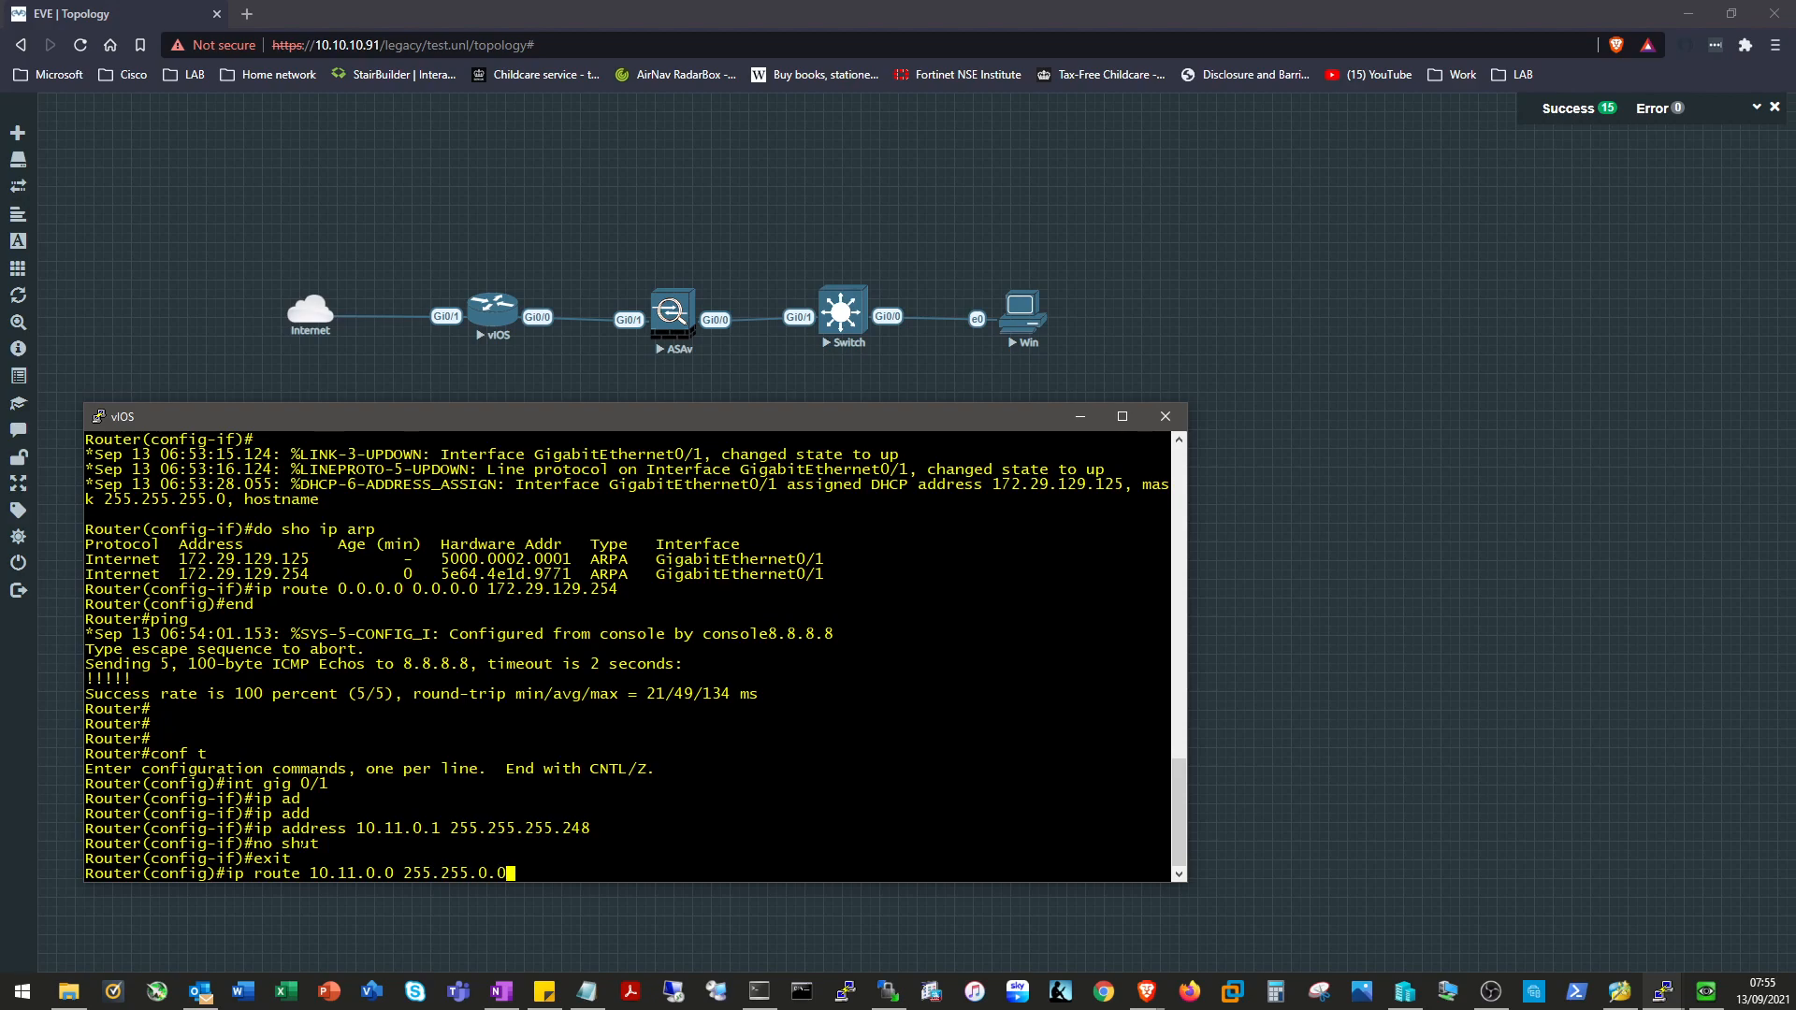
type(" 10.11.0.2")
key("Return")
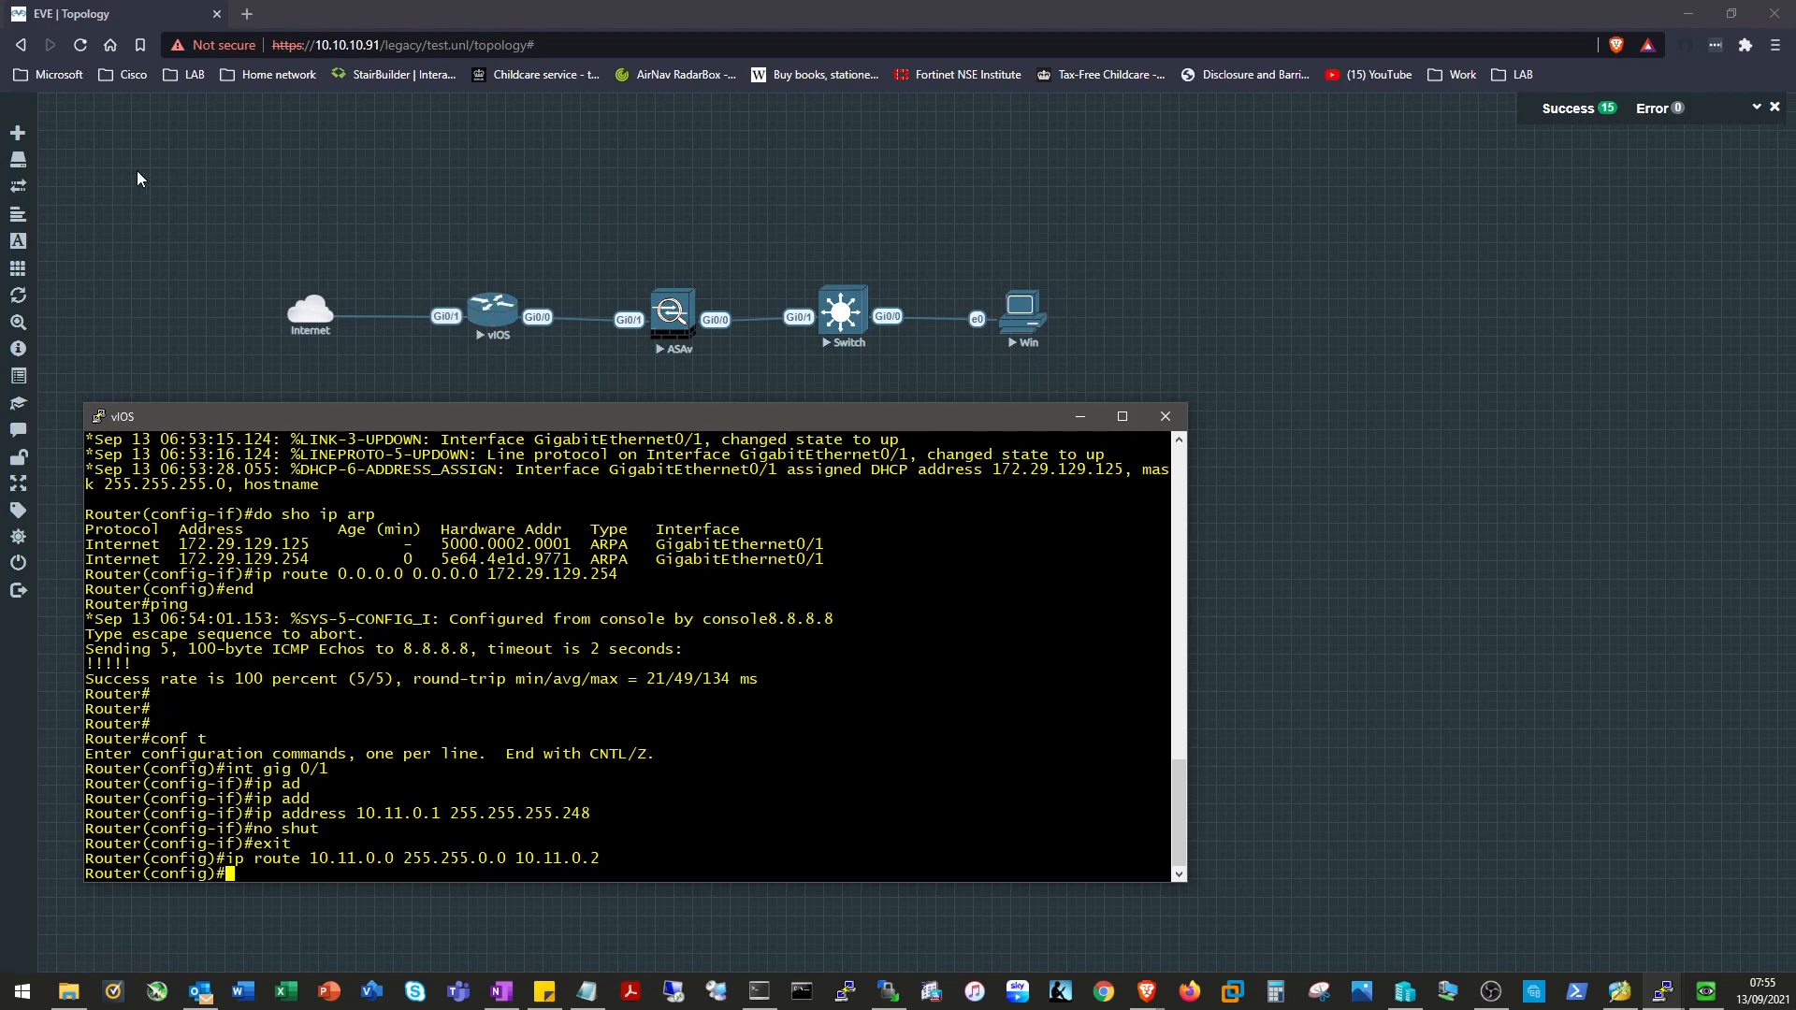
Exit configuration mode and save the configuration with 'wr'.
type("end")
key("Return")
type("wr")
key("Return")
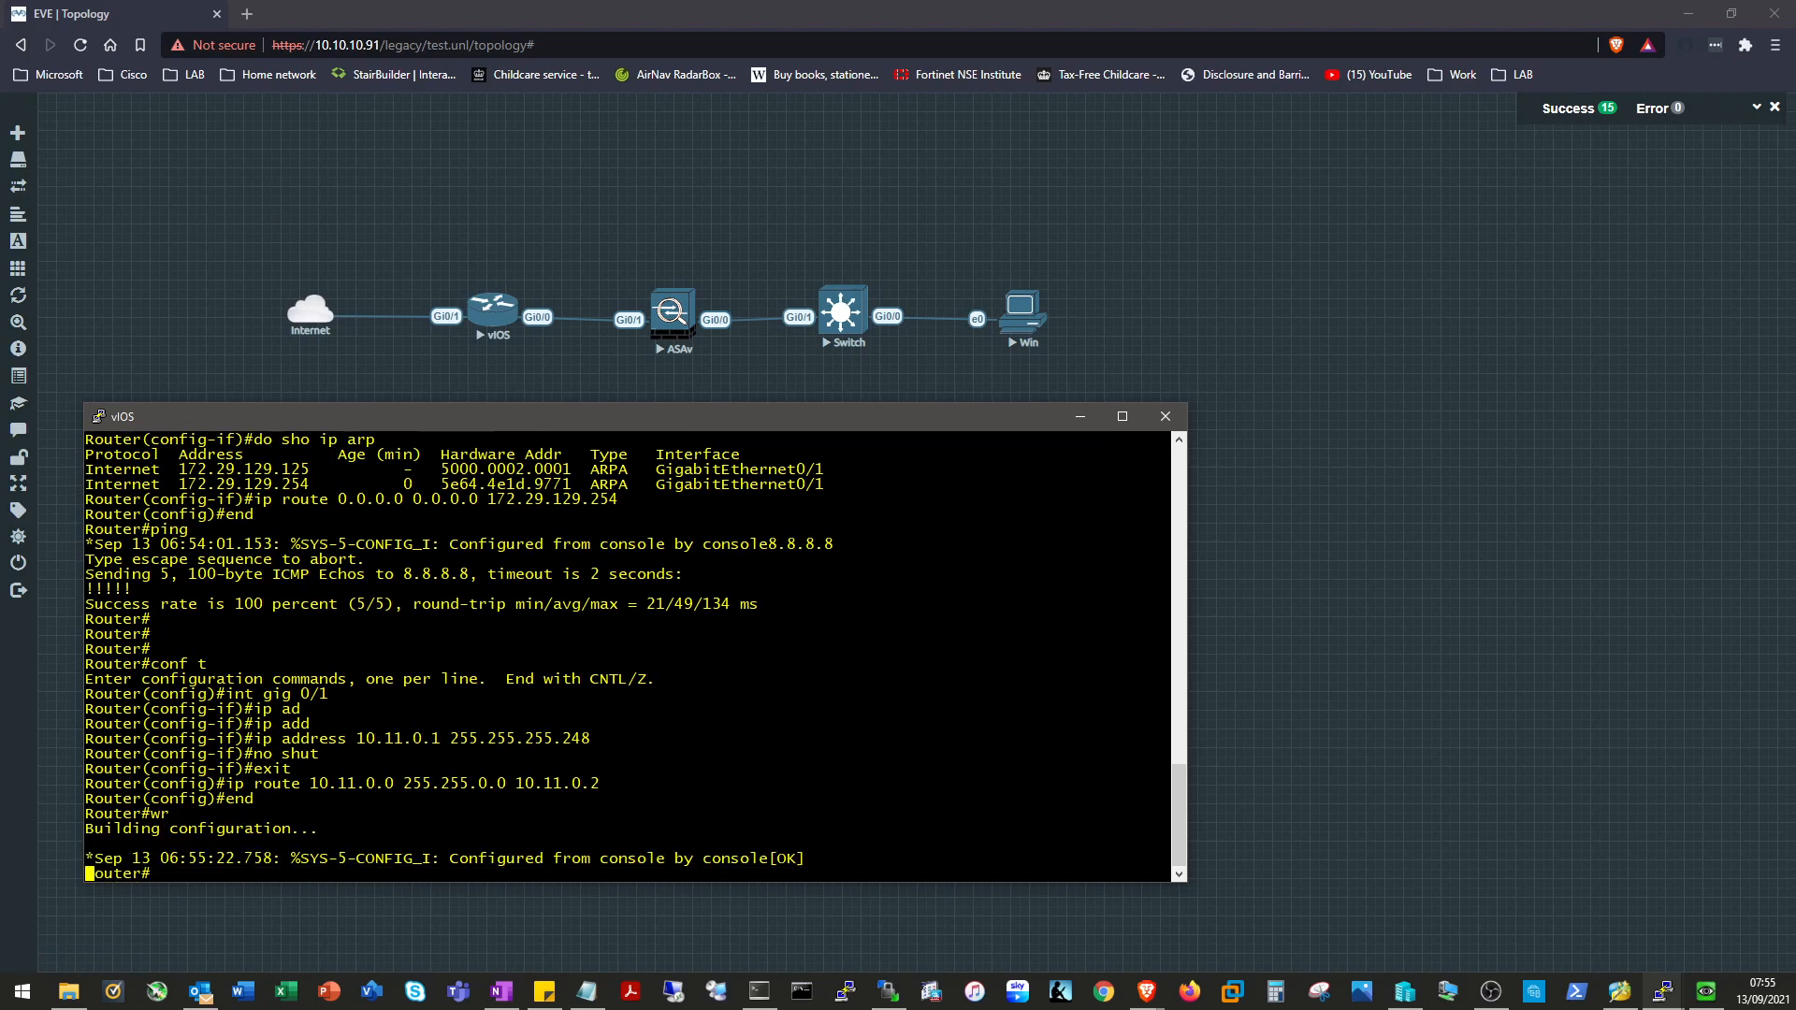
Switch to the ASAv console and set its enable password.
left_click(1081, 416)
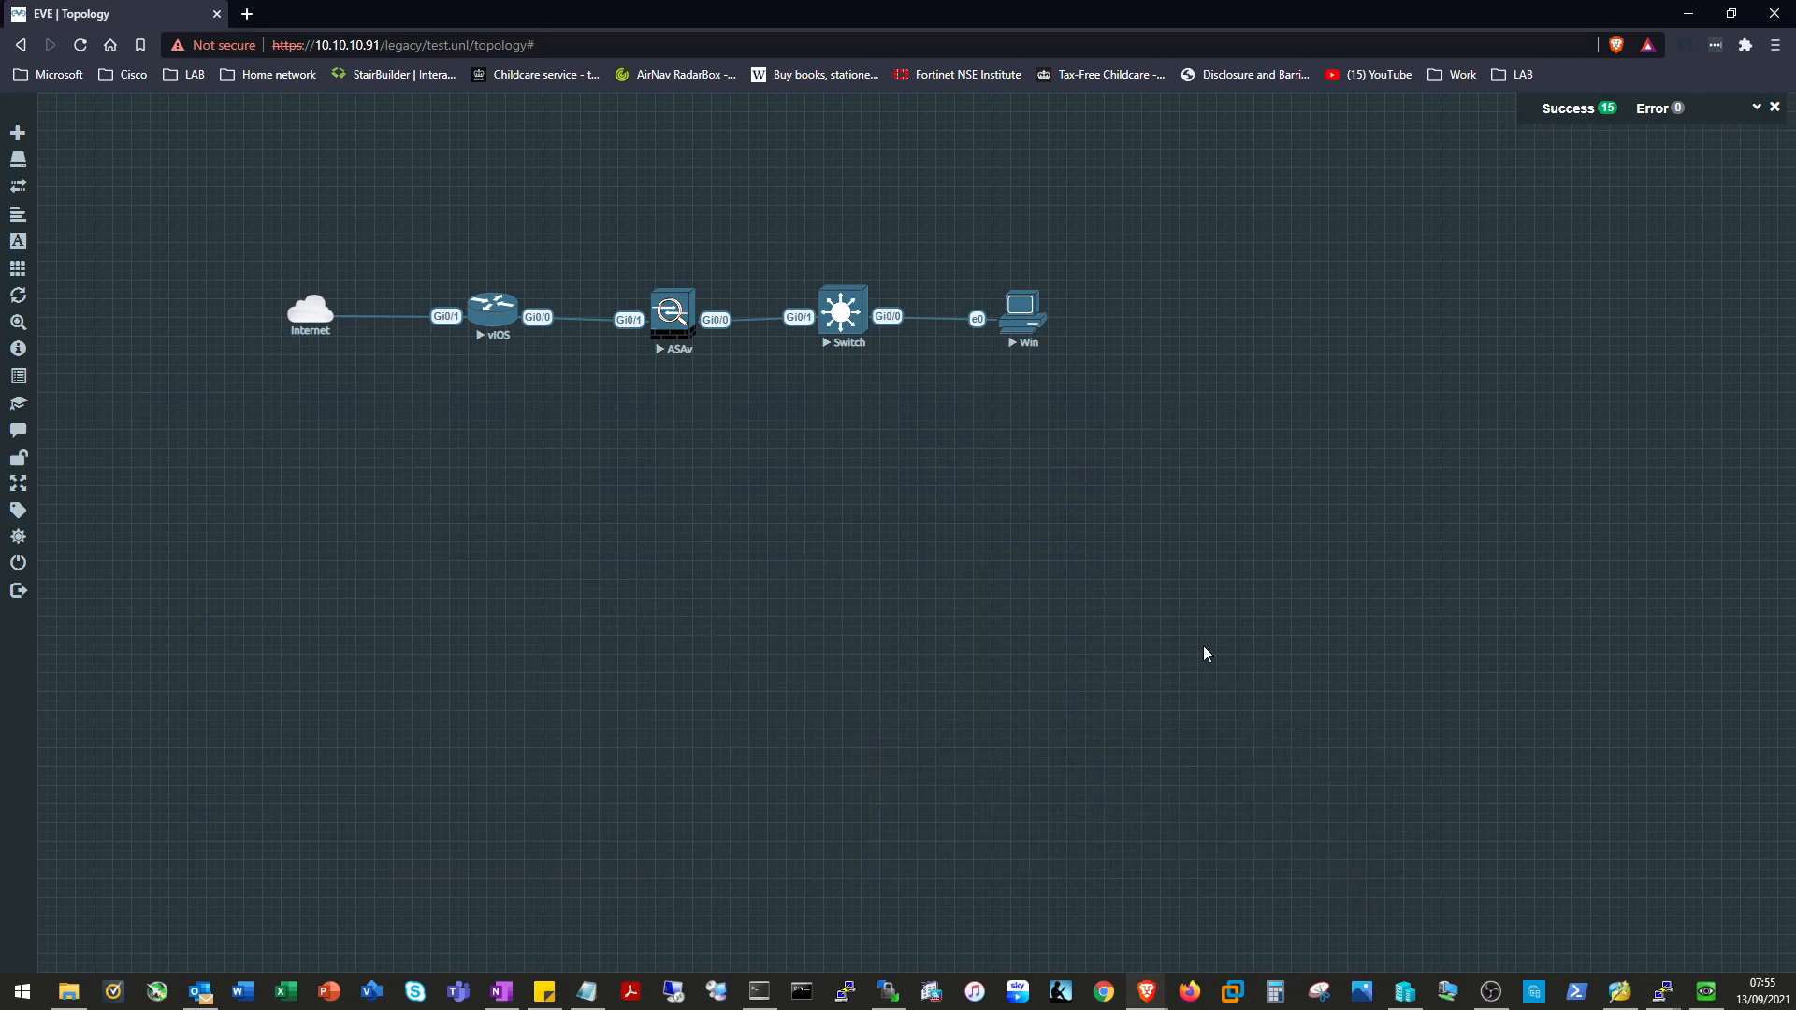
mouse_move(1665, 997)
left_click(1600, 926)
key("Return")
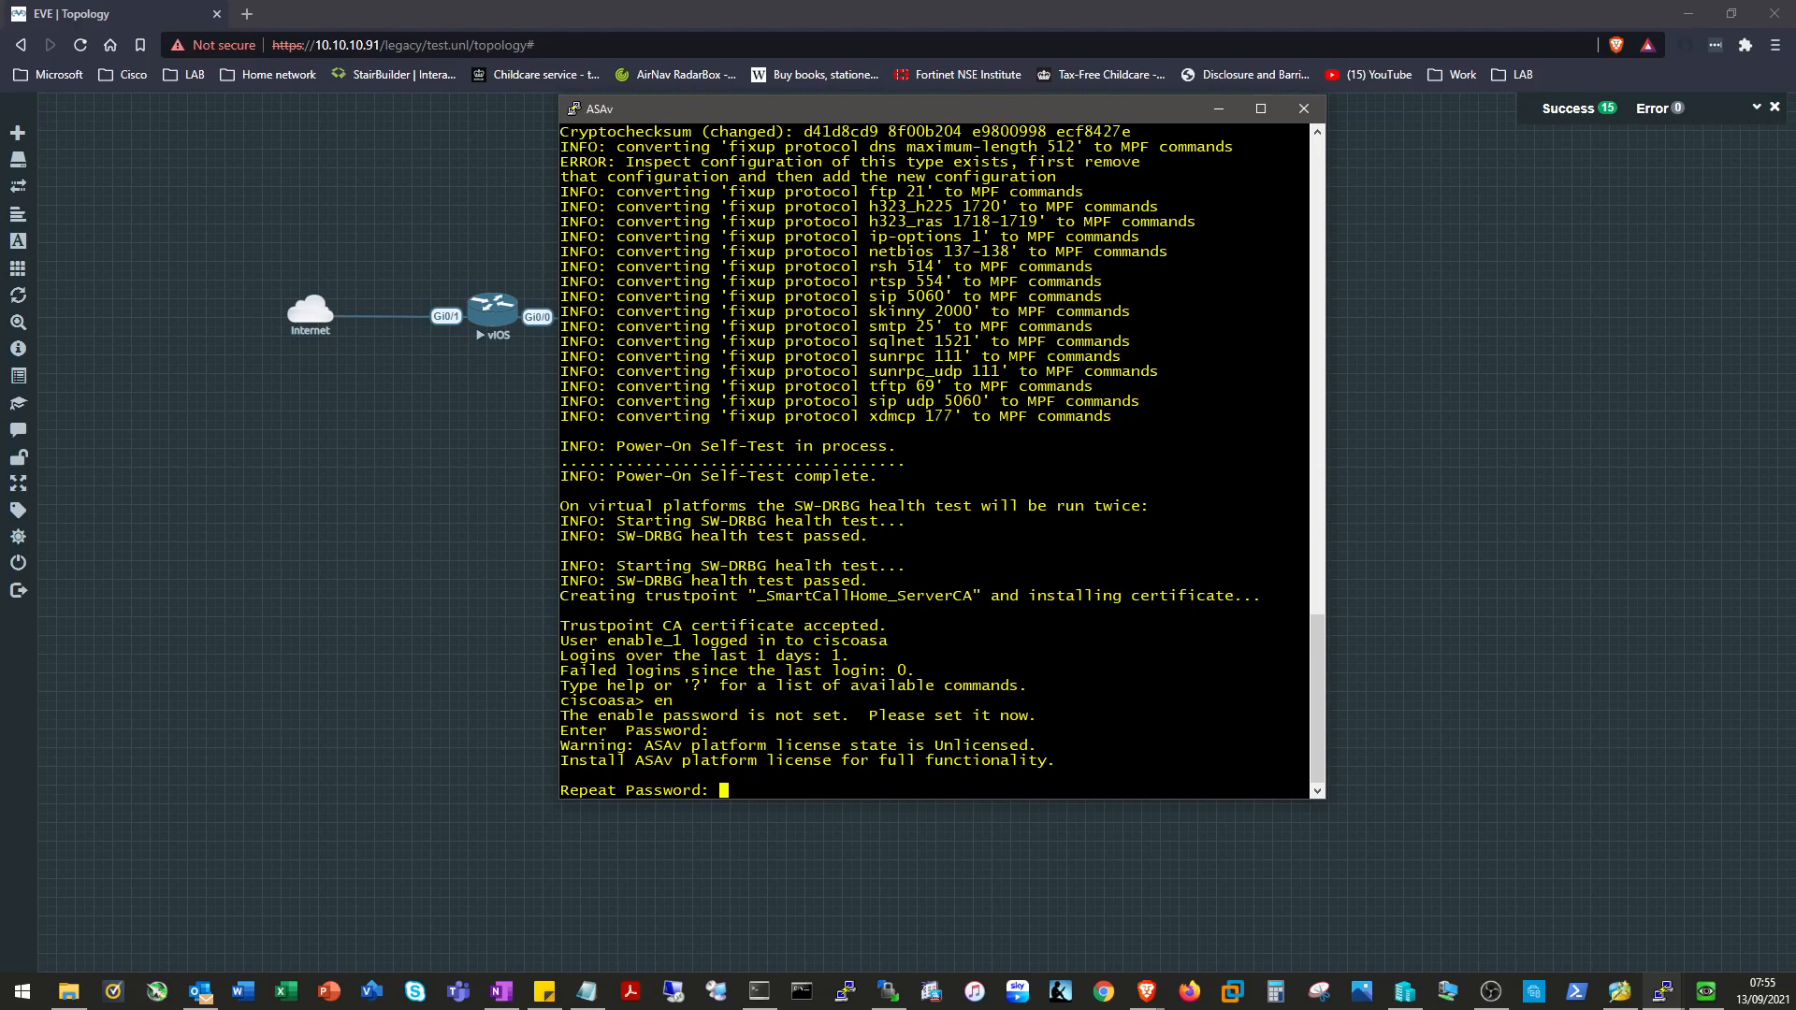
key("Return")
type("*****")
key("Return")
type("*****")
key("Return")
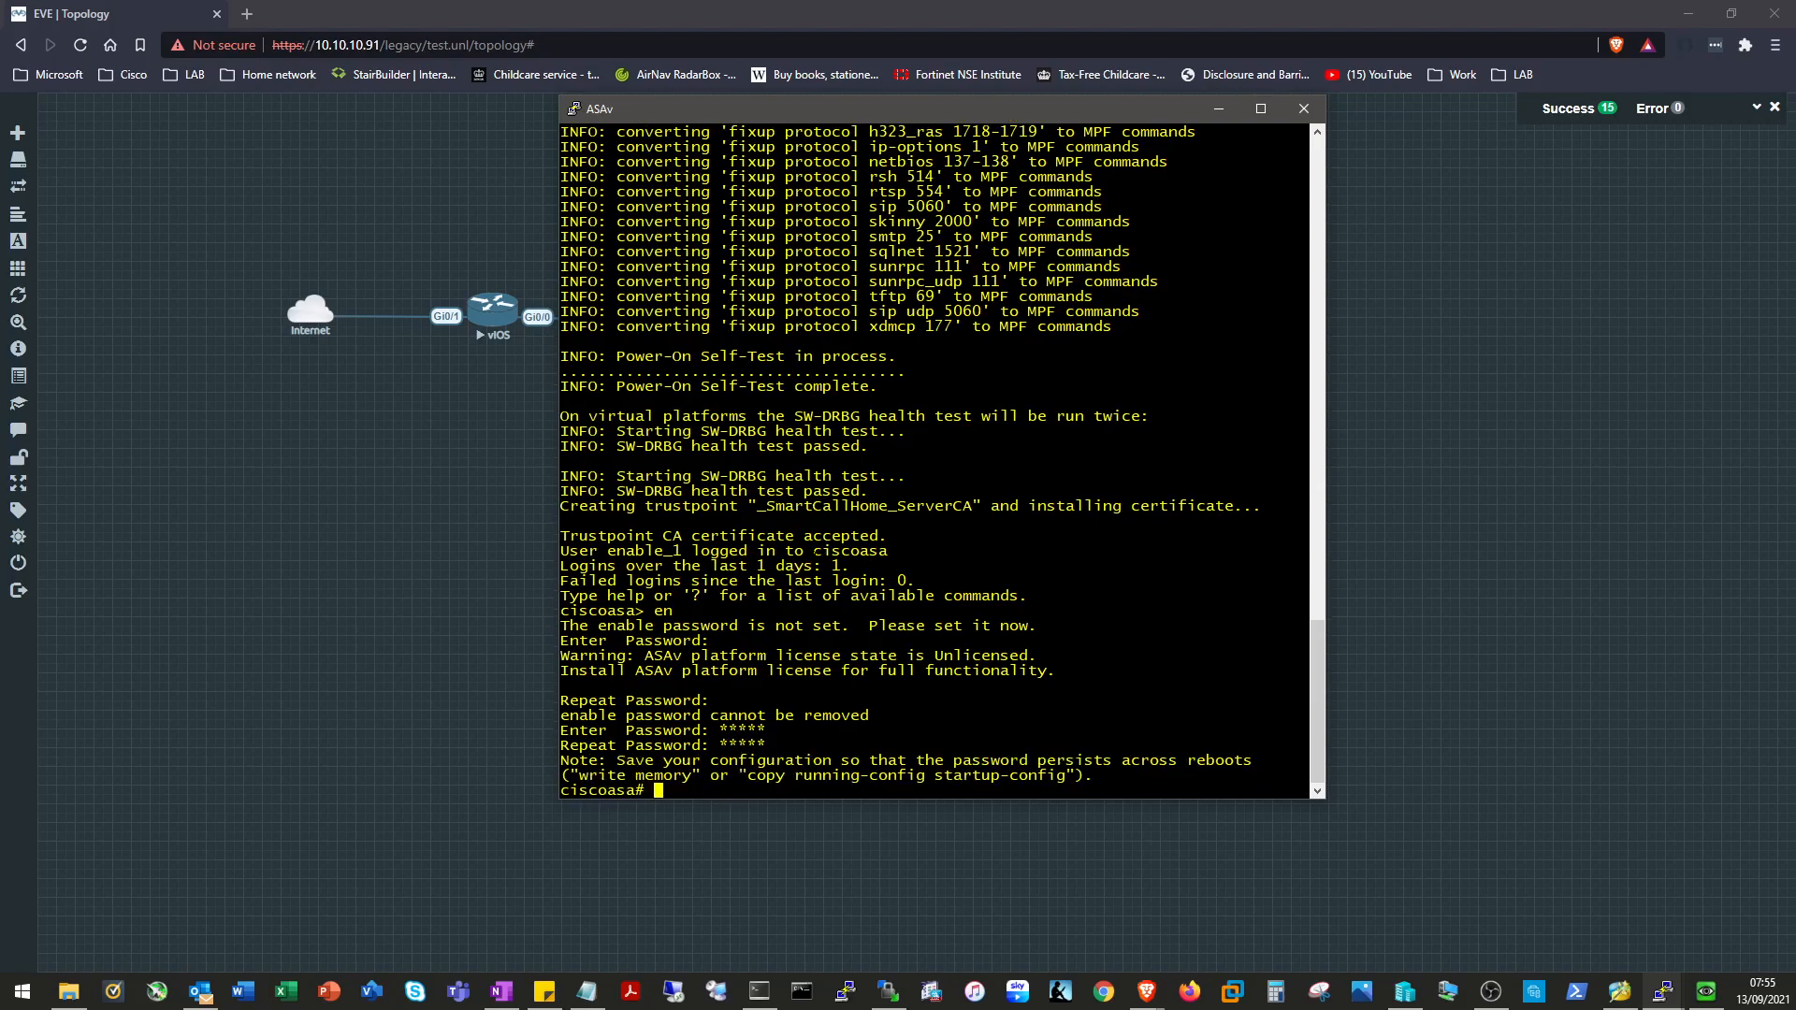
key("Return")
key("Return")
key("Return")
Enter 'conf t', decline anonymous error reporting with N, and start 'int gig 0/1'.
type("conf t")
key("Return")
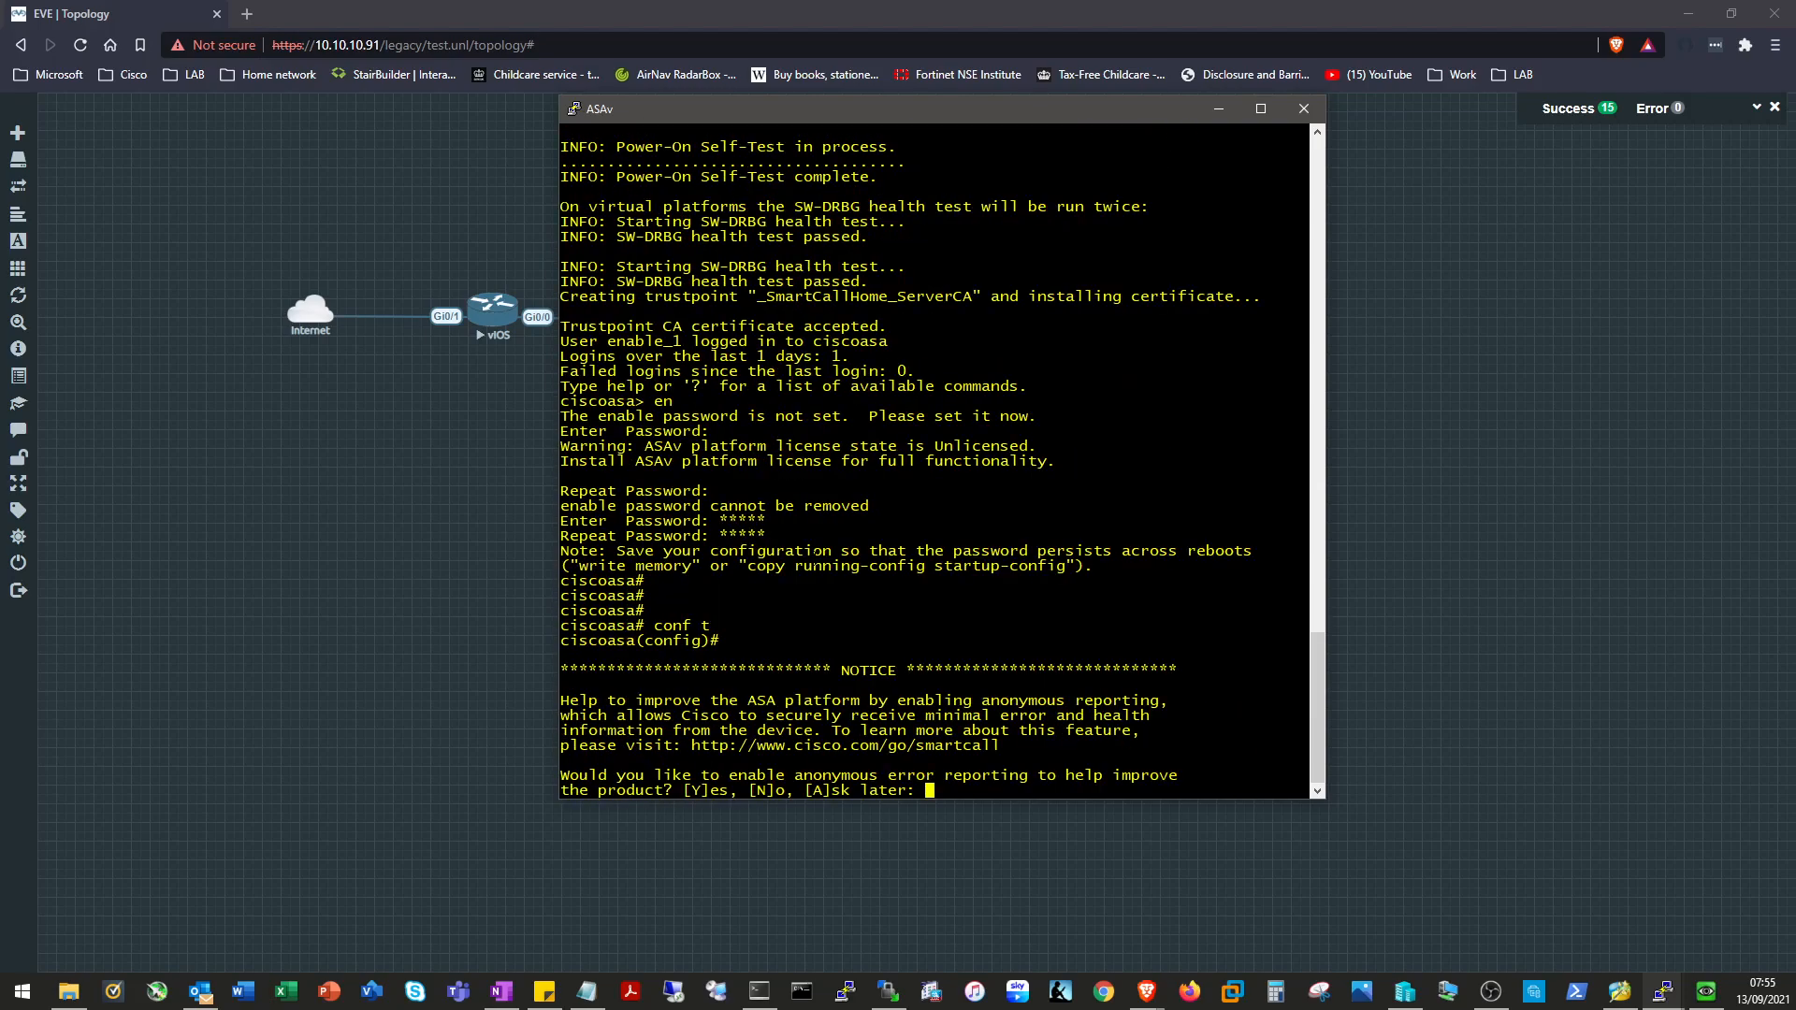
left_click_drag(964, 113, 1267, 176)
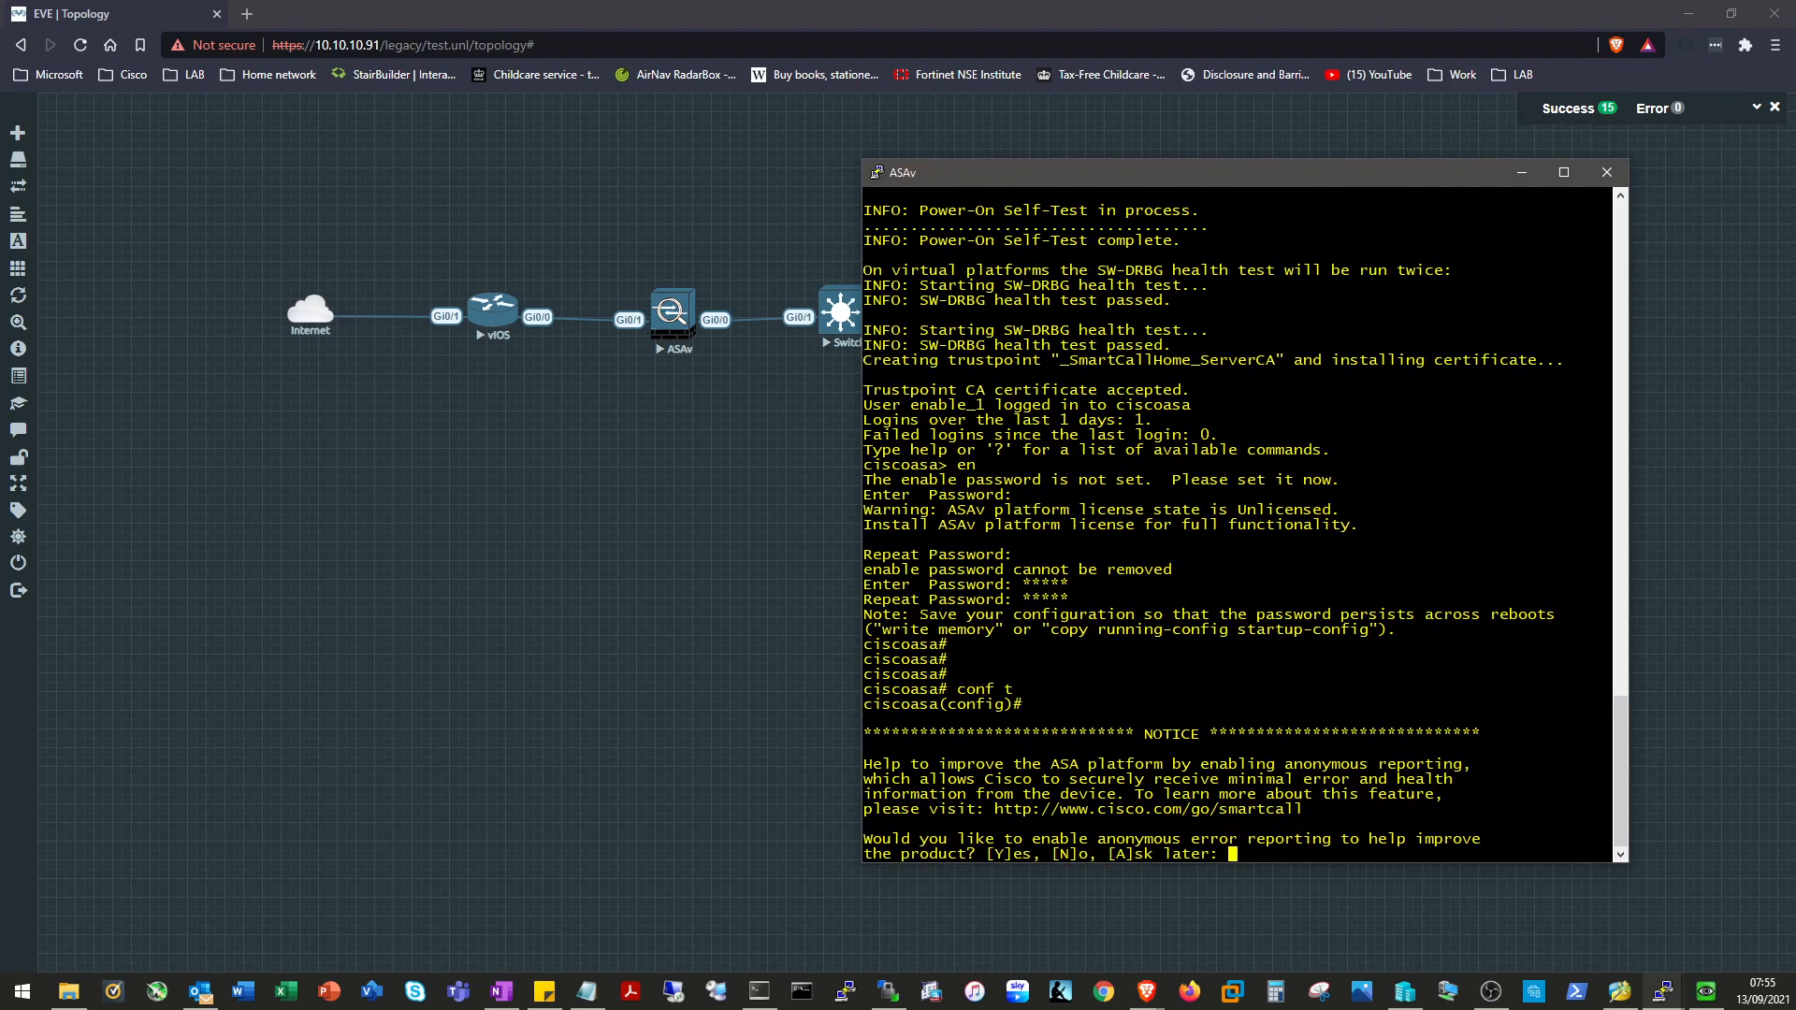
type("N")
key("Return")
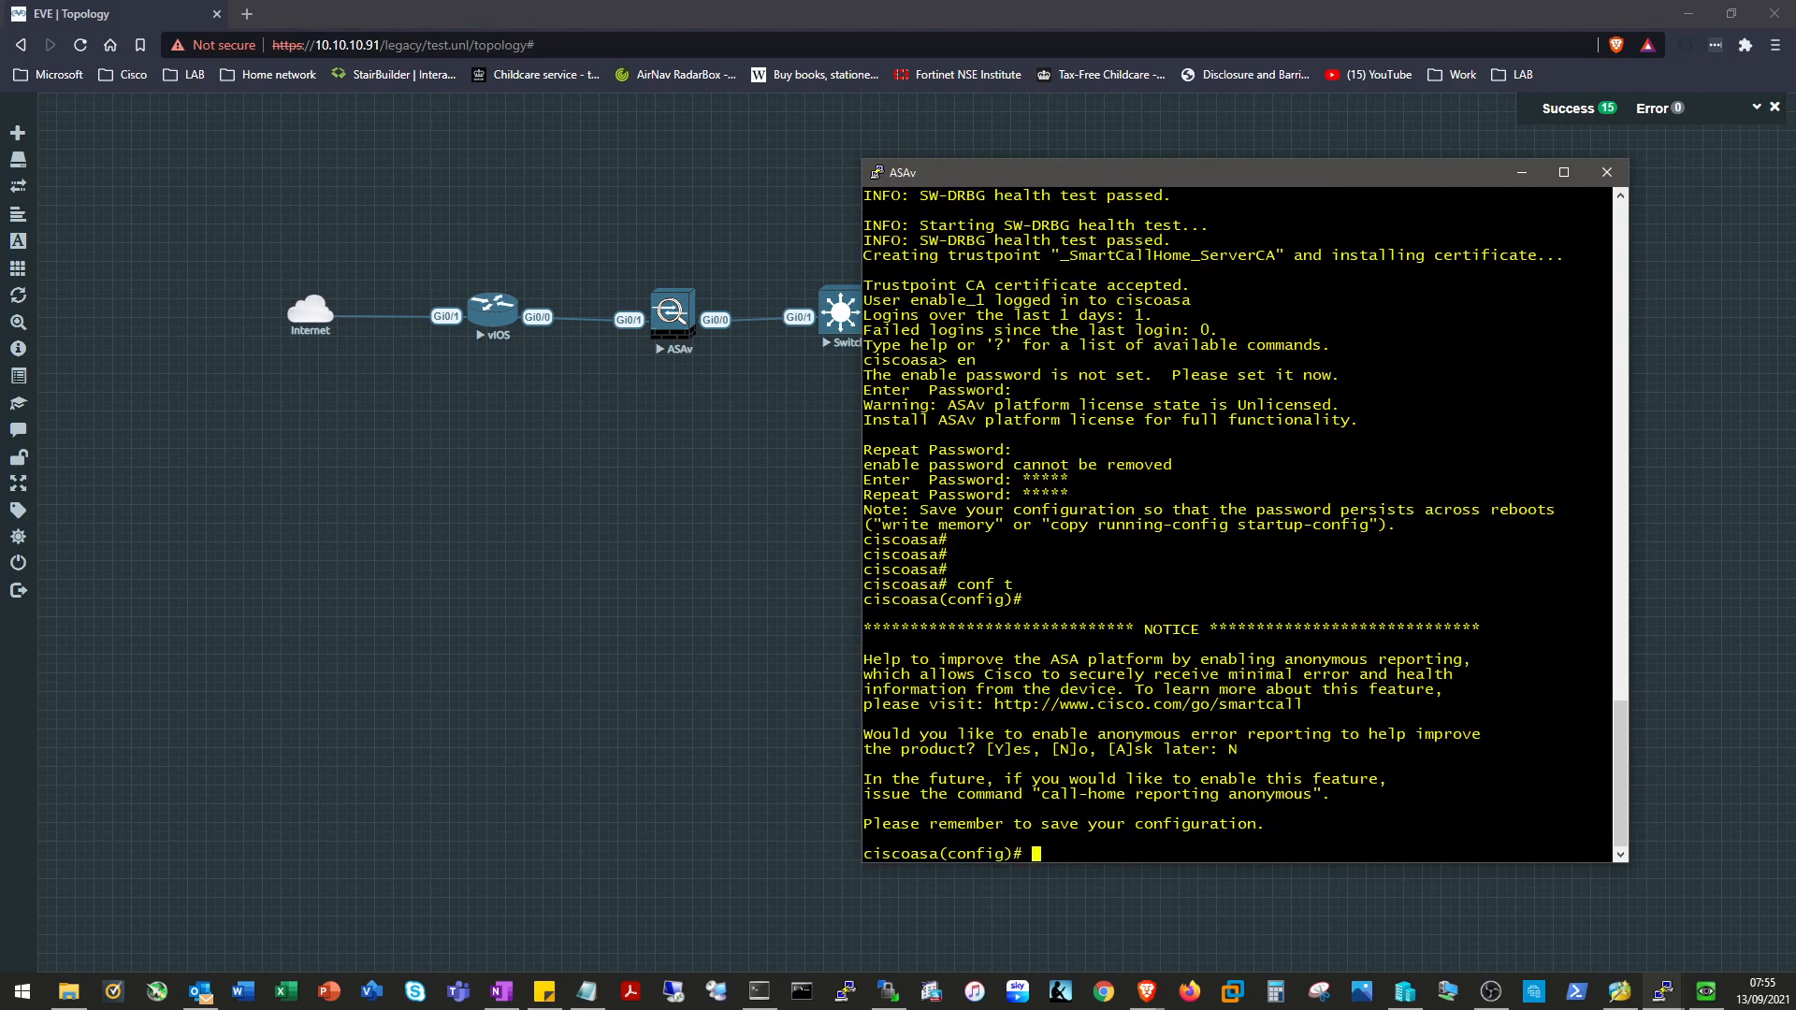
type("int gig 0/1")
Give ASAv GigabitEthernet0/1 the address 10.11.0.2 255.255.255.248 and name it outside.
key("Return")
type("ip add")
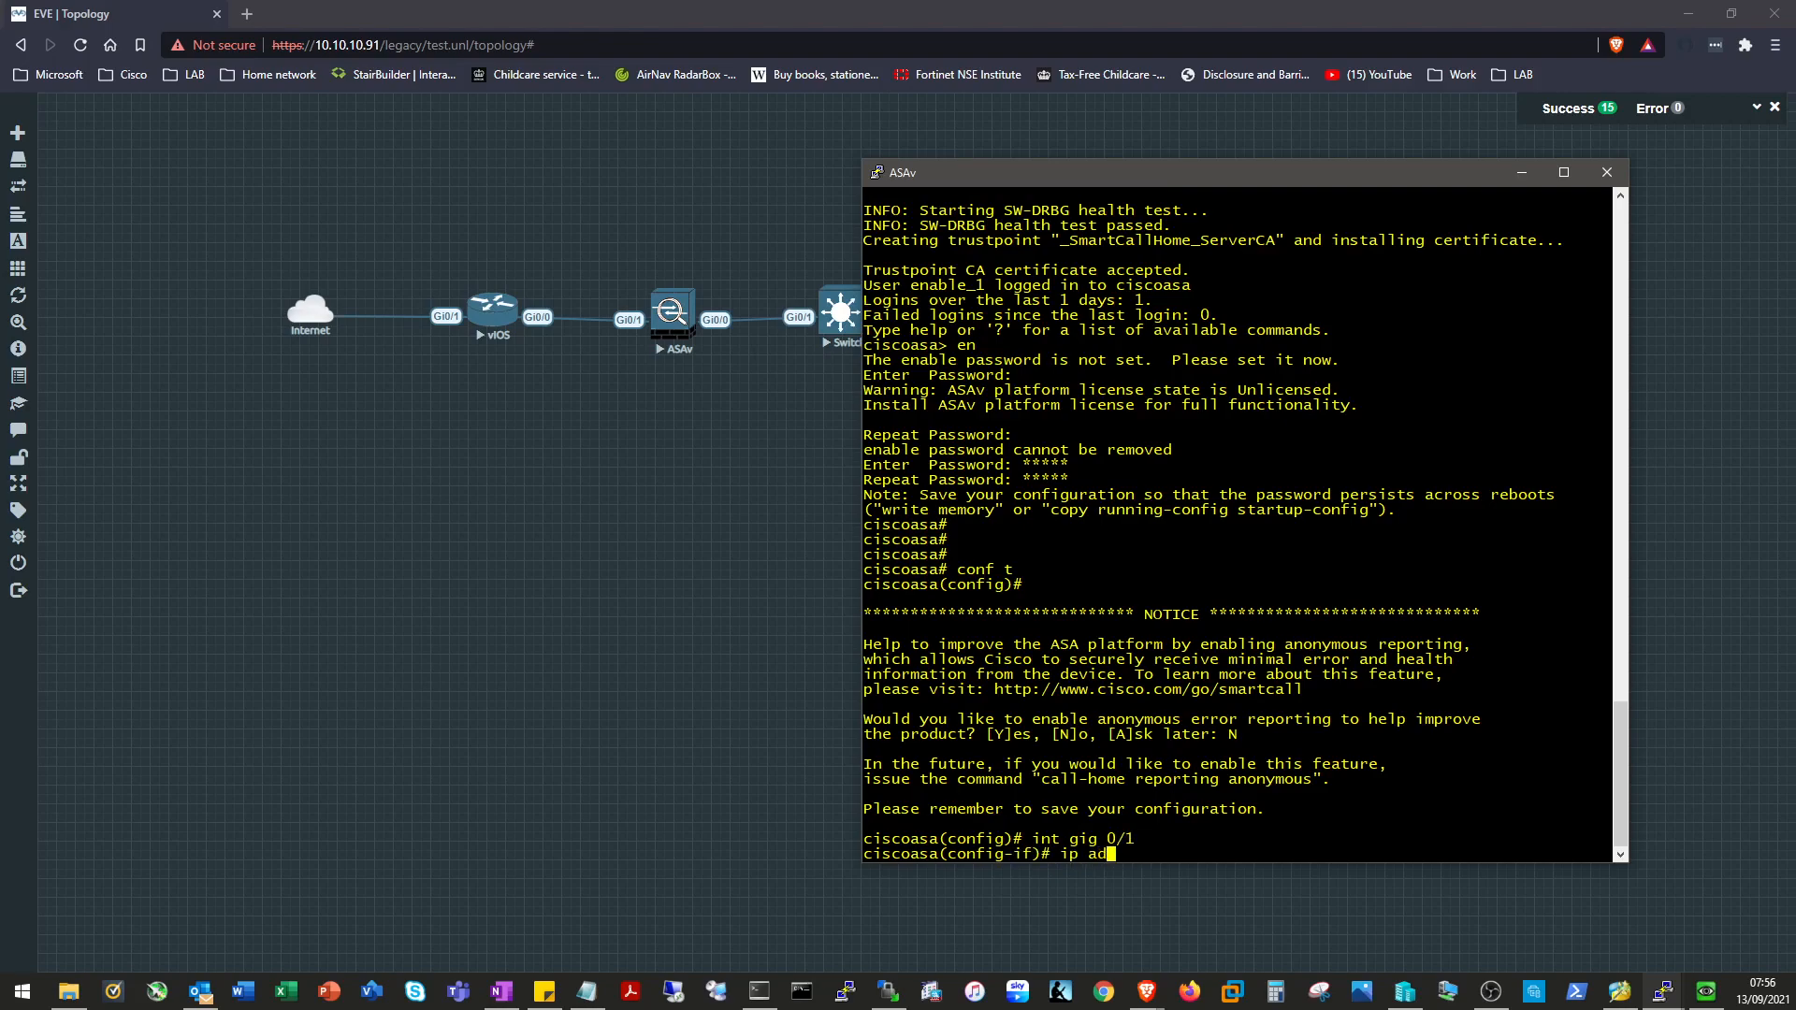
key("Tab")
type("1")
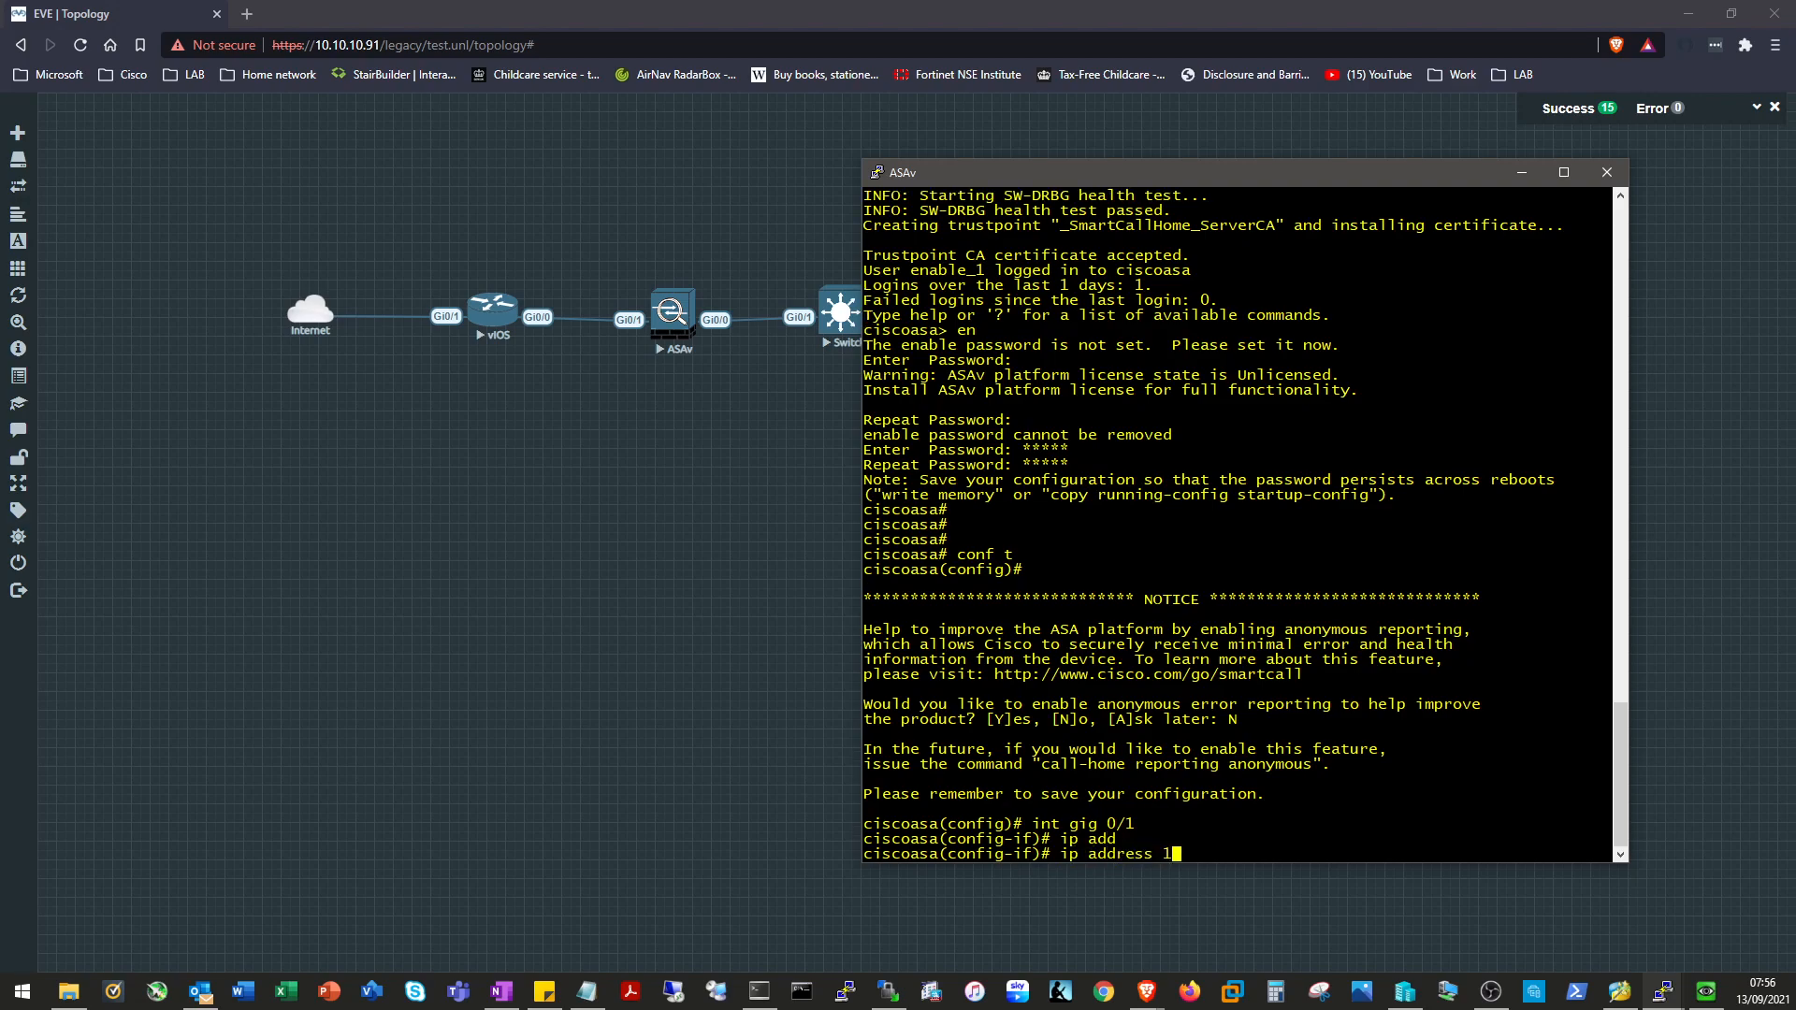
type("0.11.0.2 255.255.255.248")
key("Return")
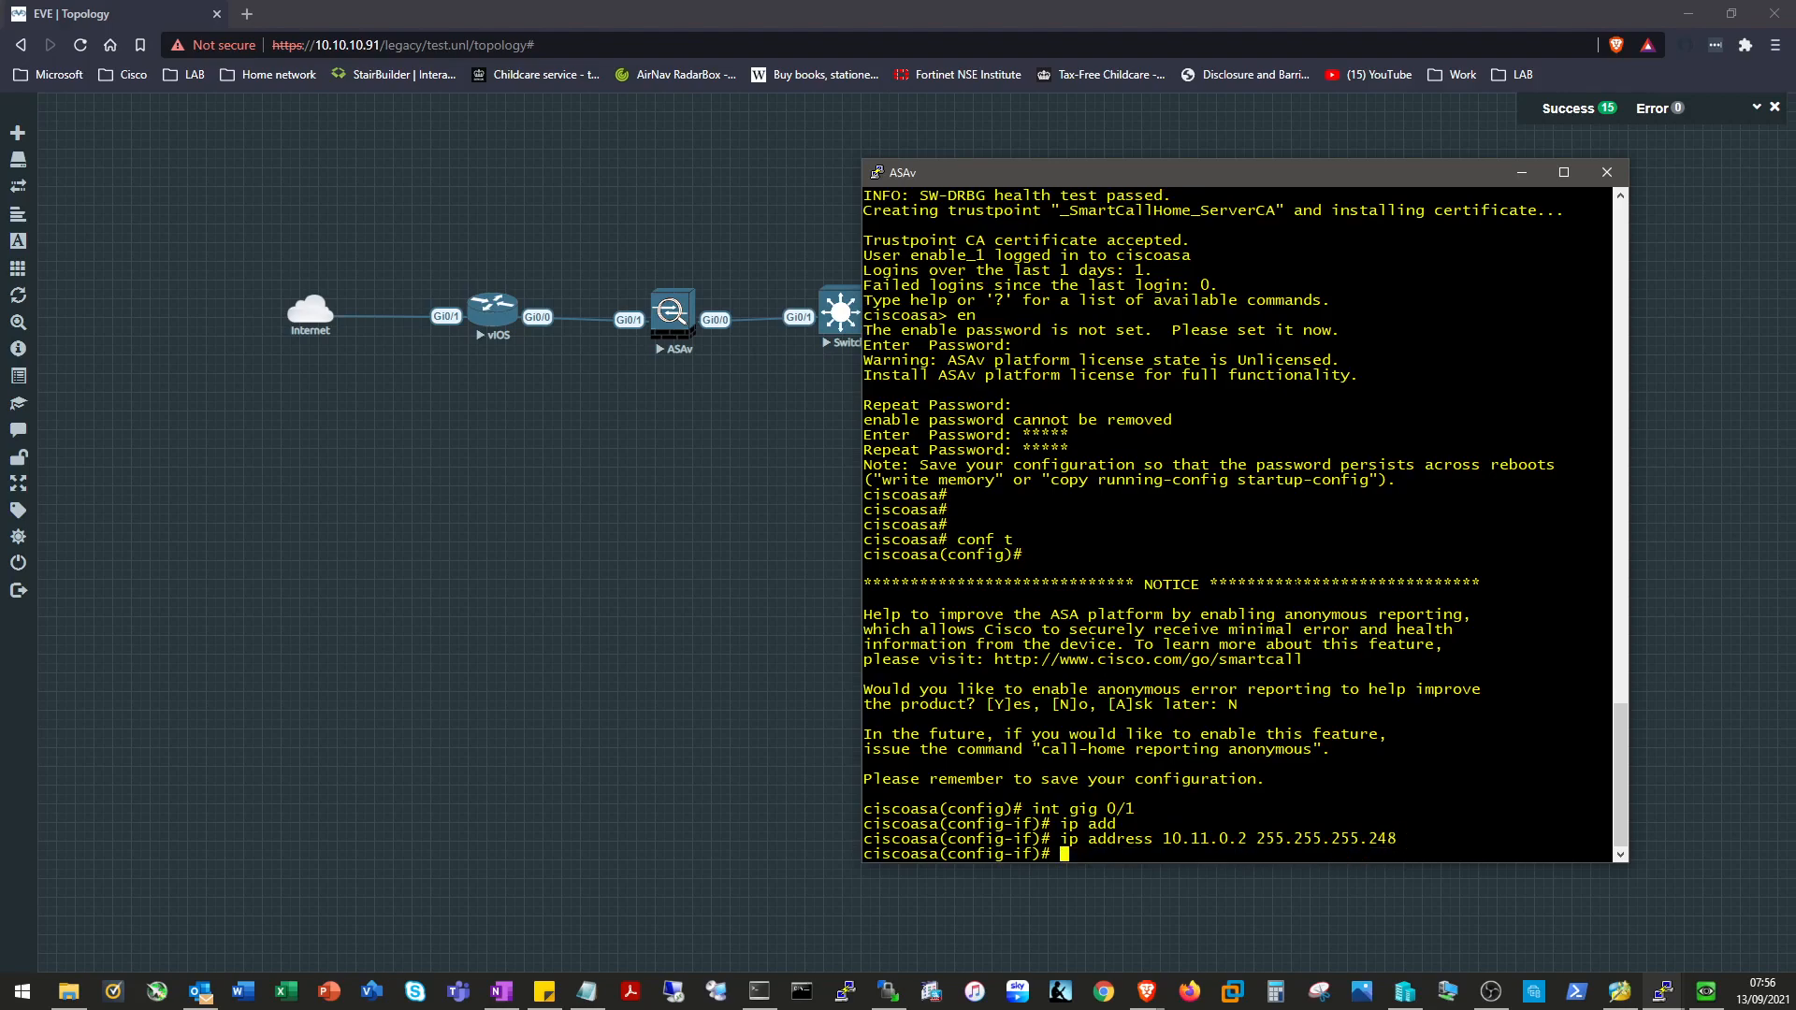
type("nam")
key("Tab")
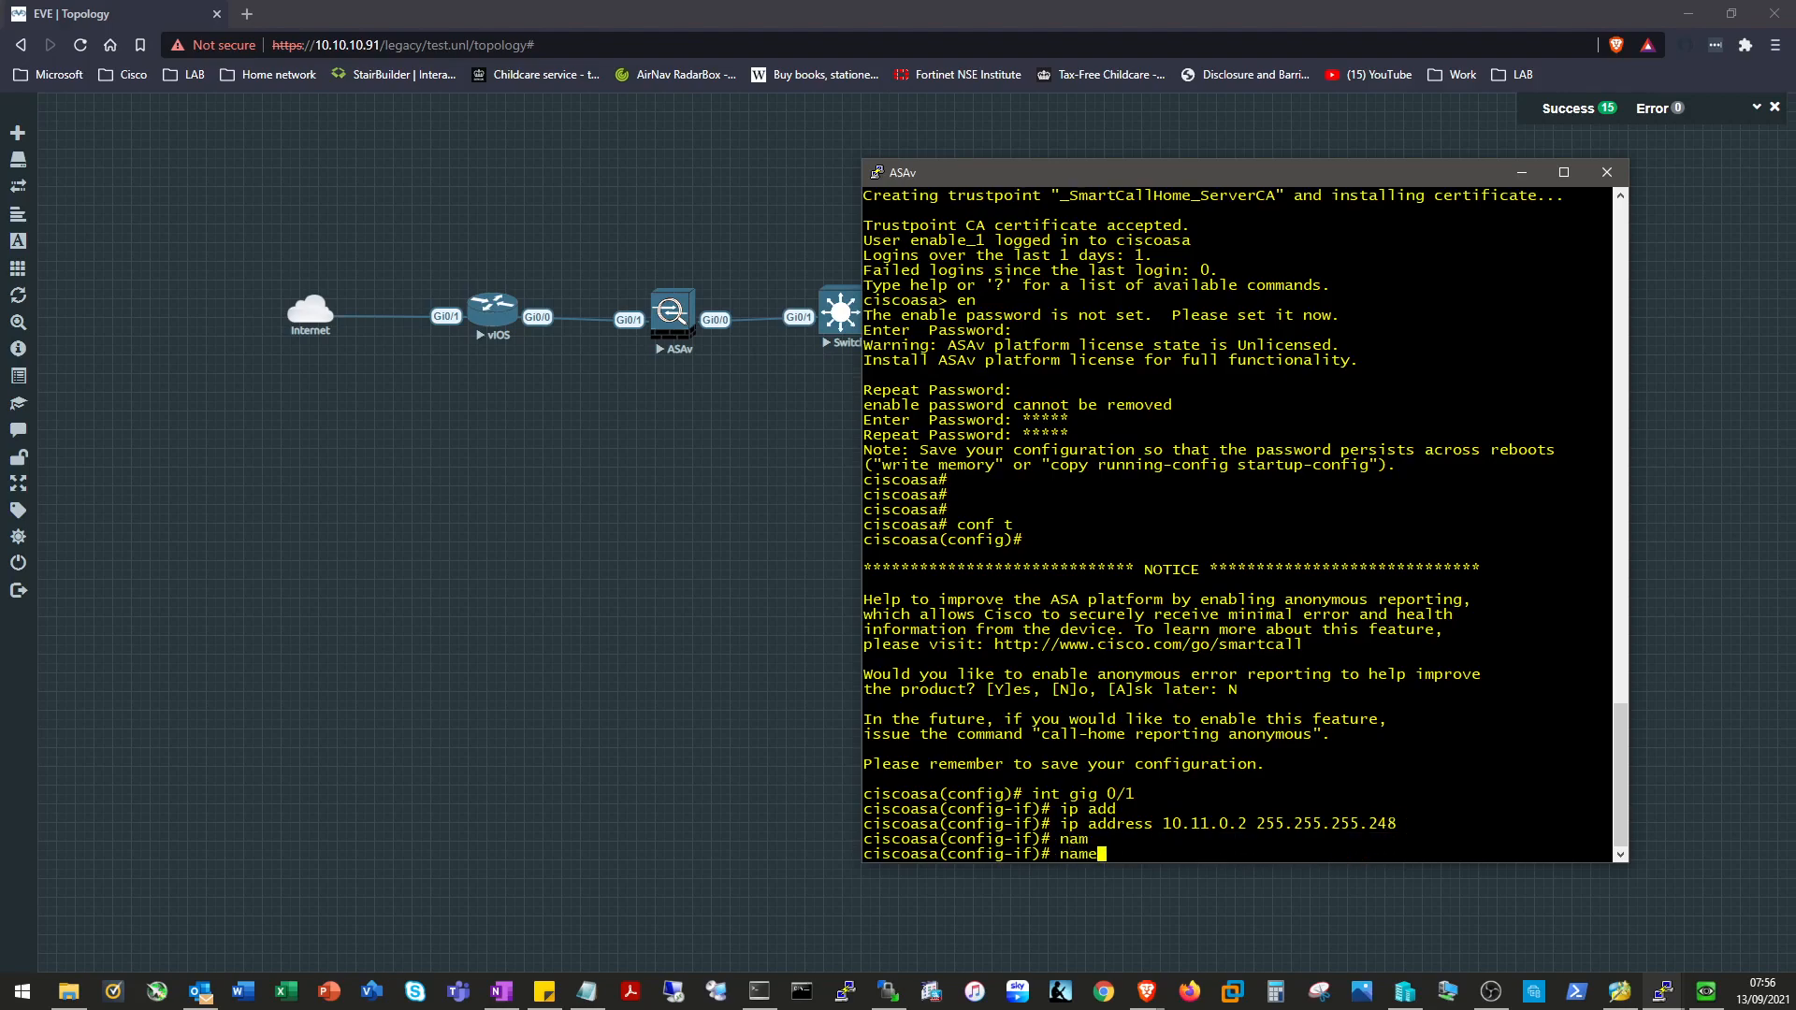
type("if outside")
key("Return")
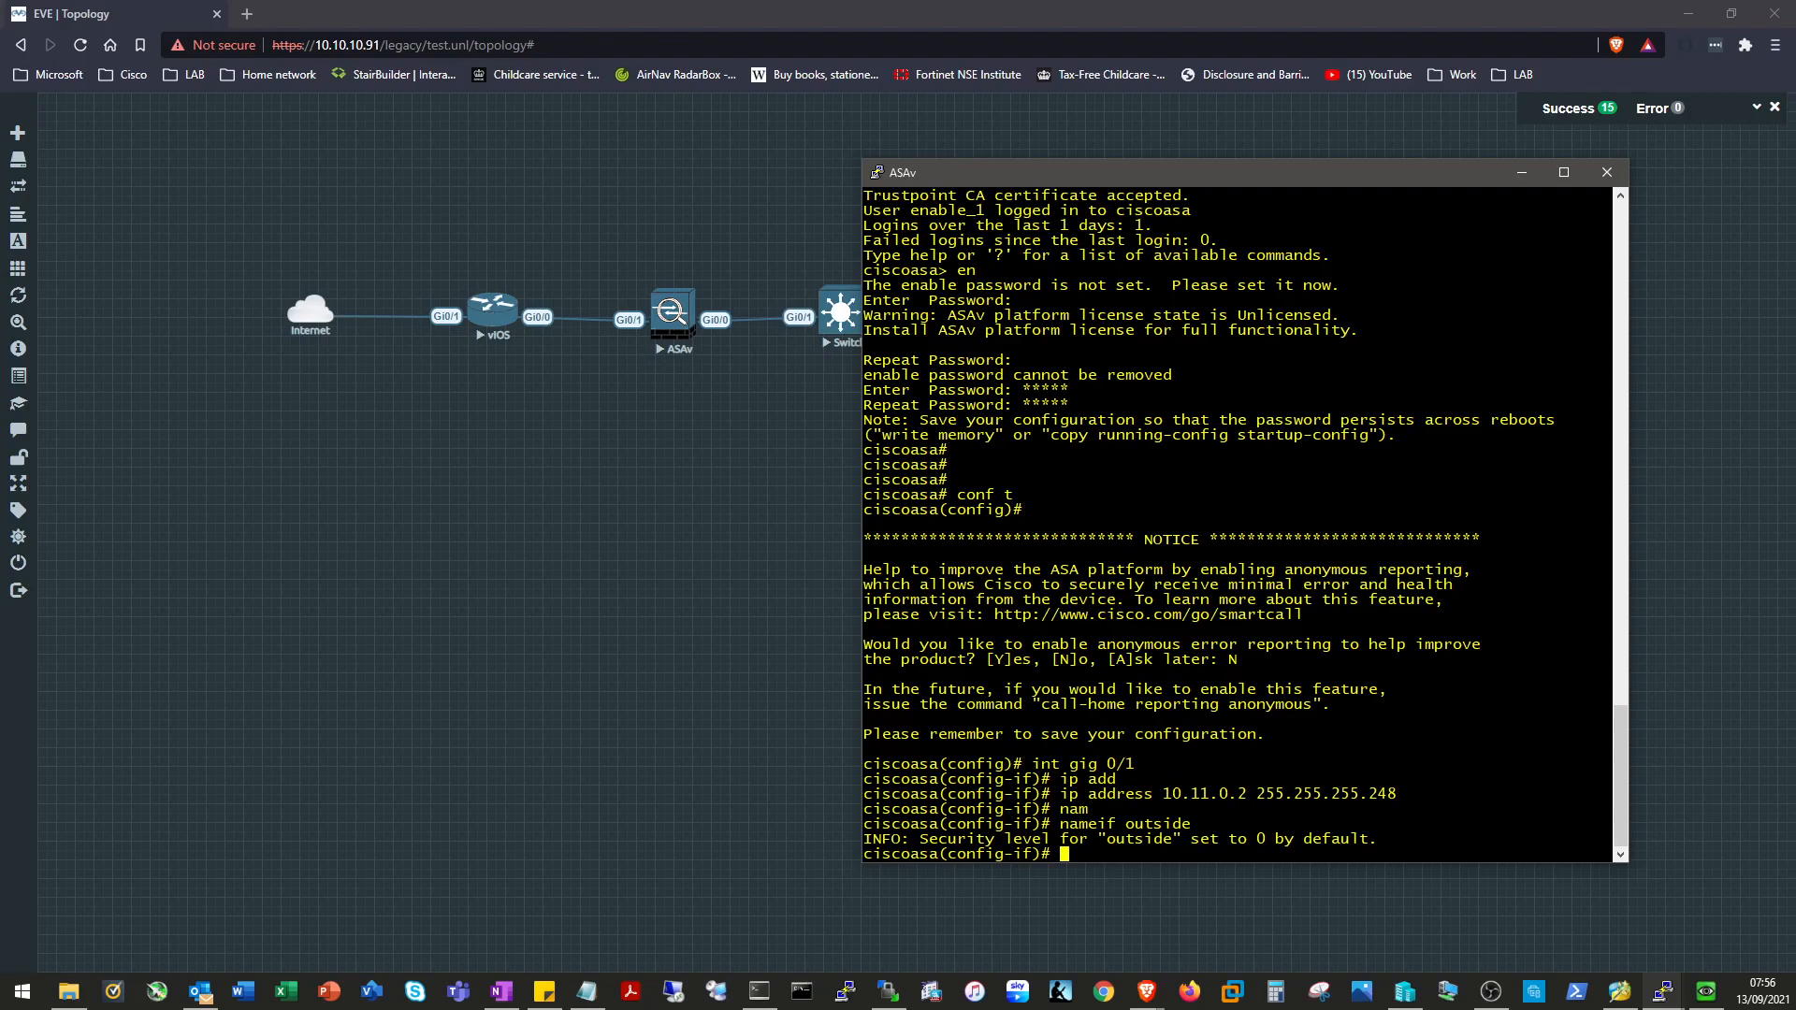
Enable the interface with no shut, leave configuration mode, and ping 10.11.0.1.
type("no shut")
key("Return")
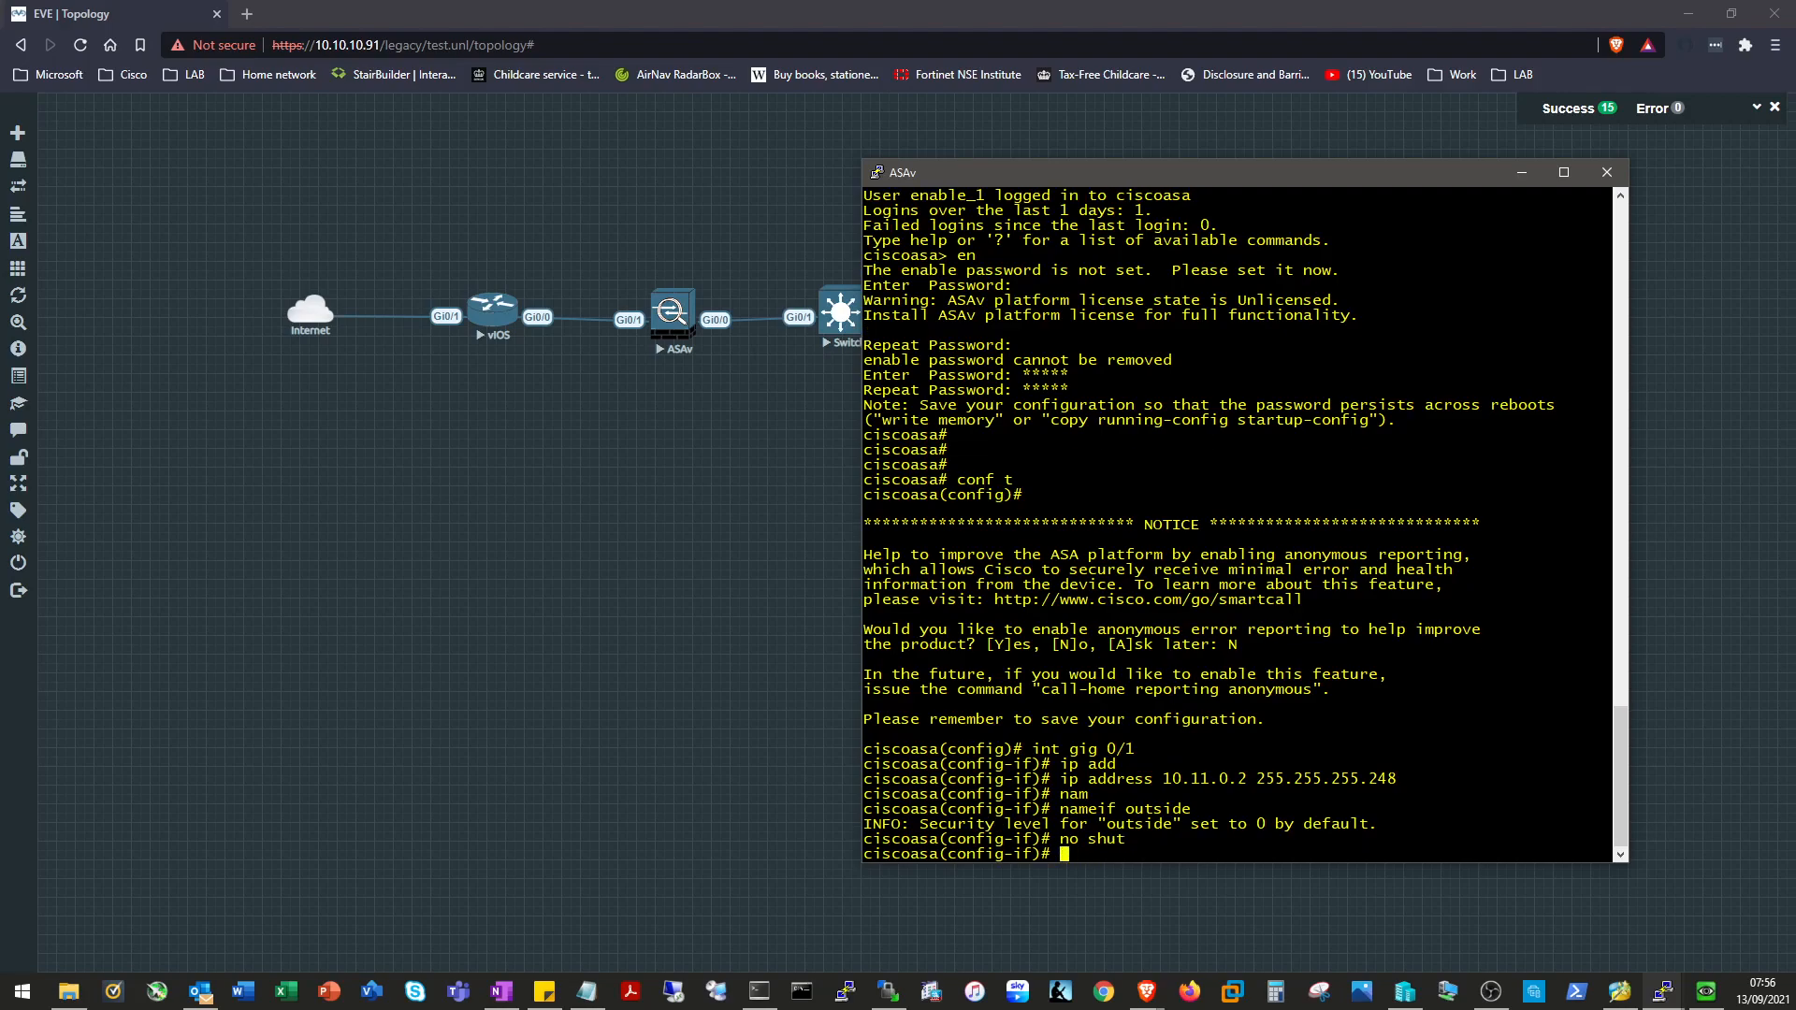
type("end")
key("Return")
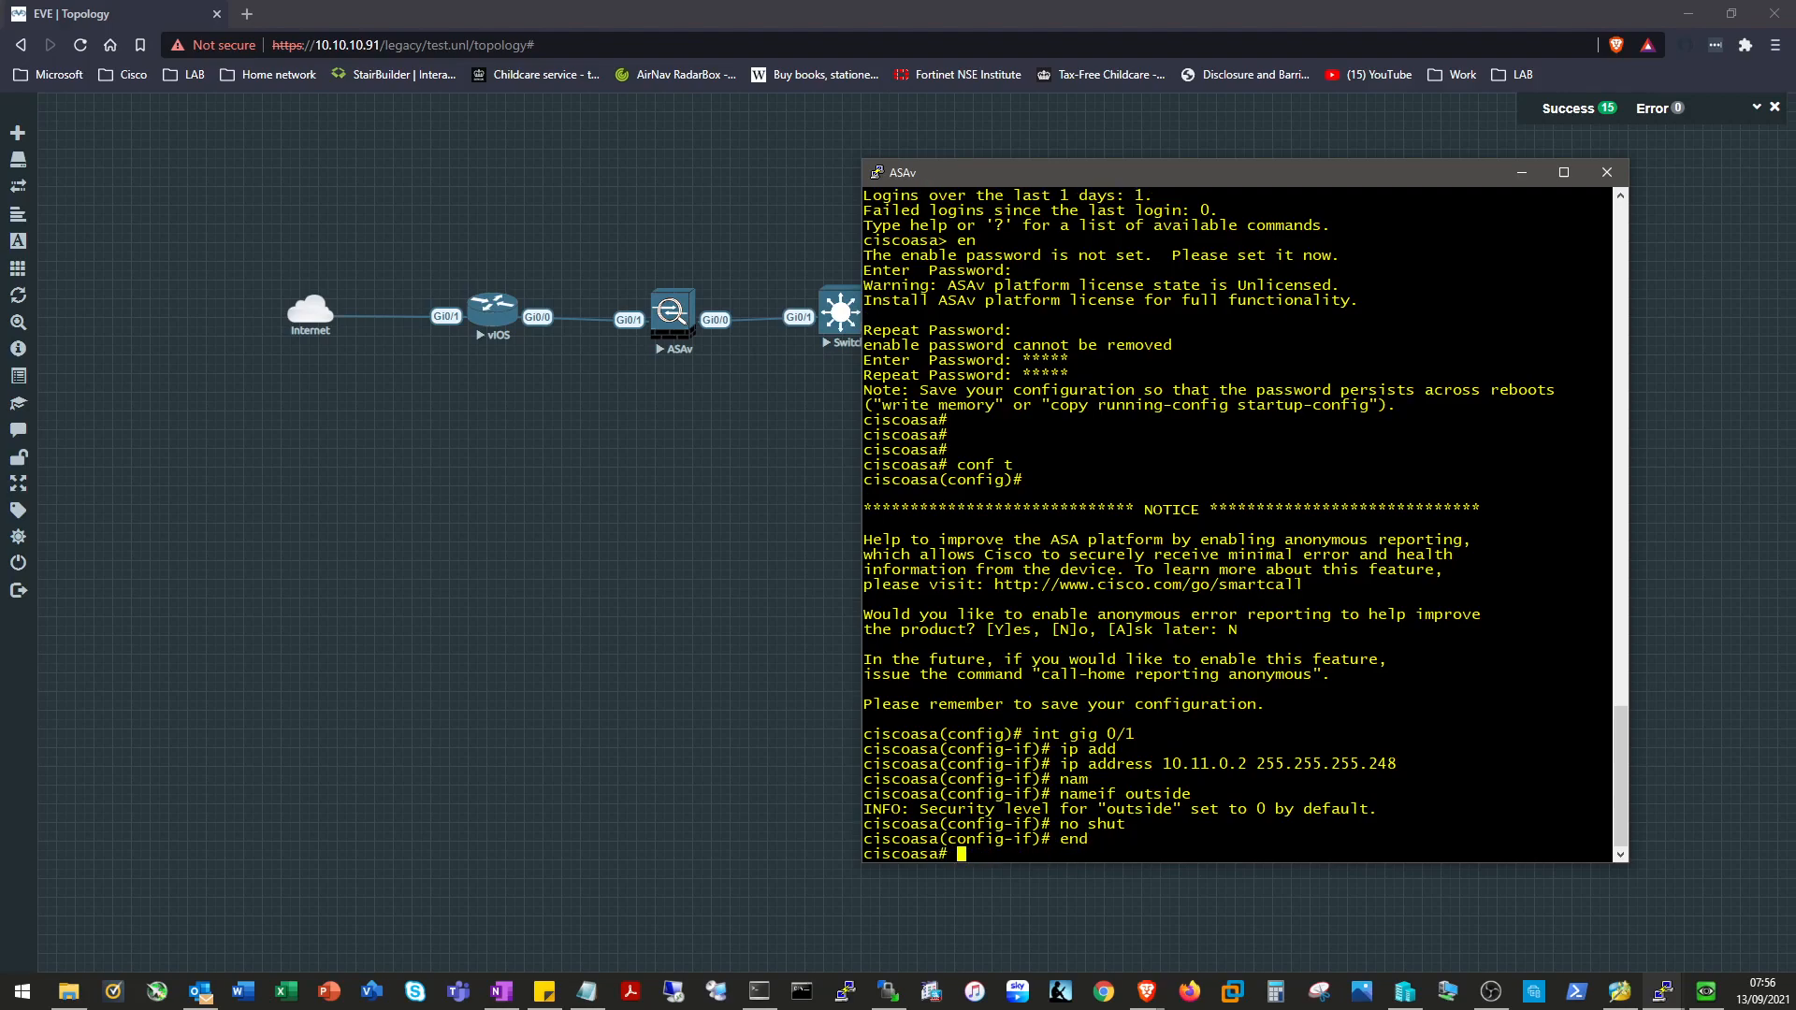
type("ping 10.11.0.1")
key("Return")
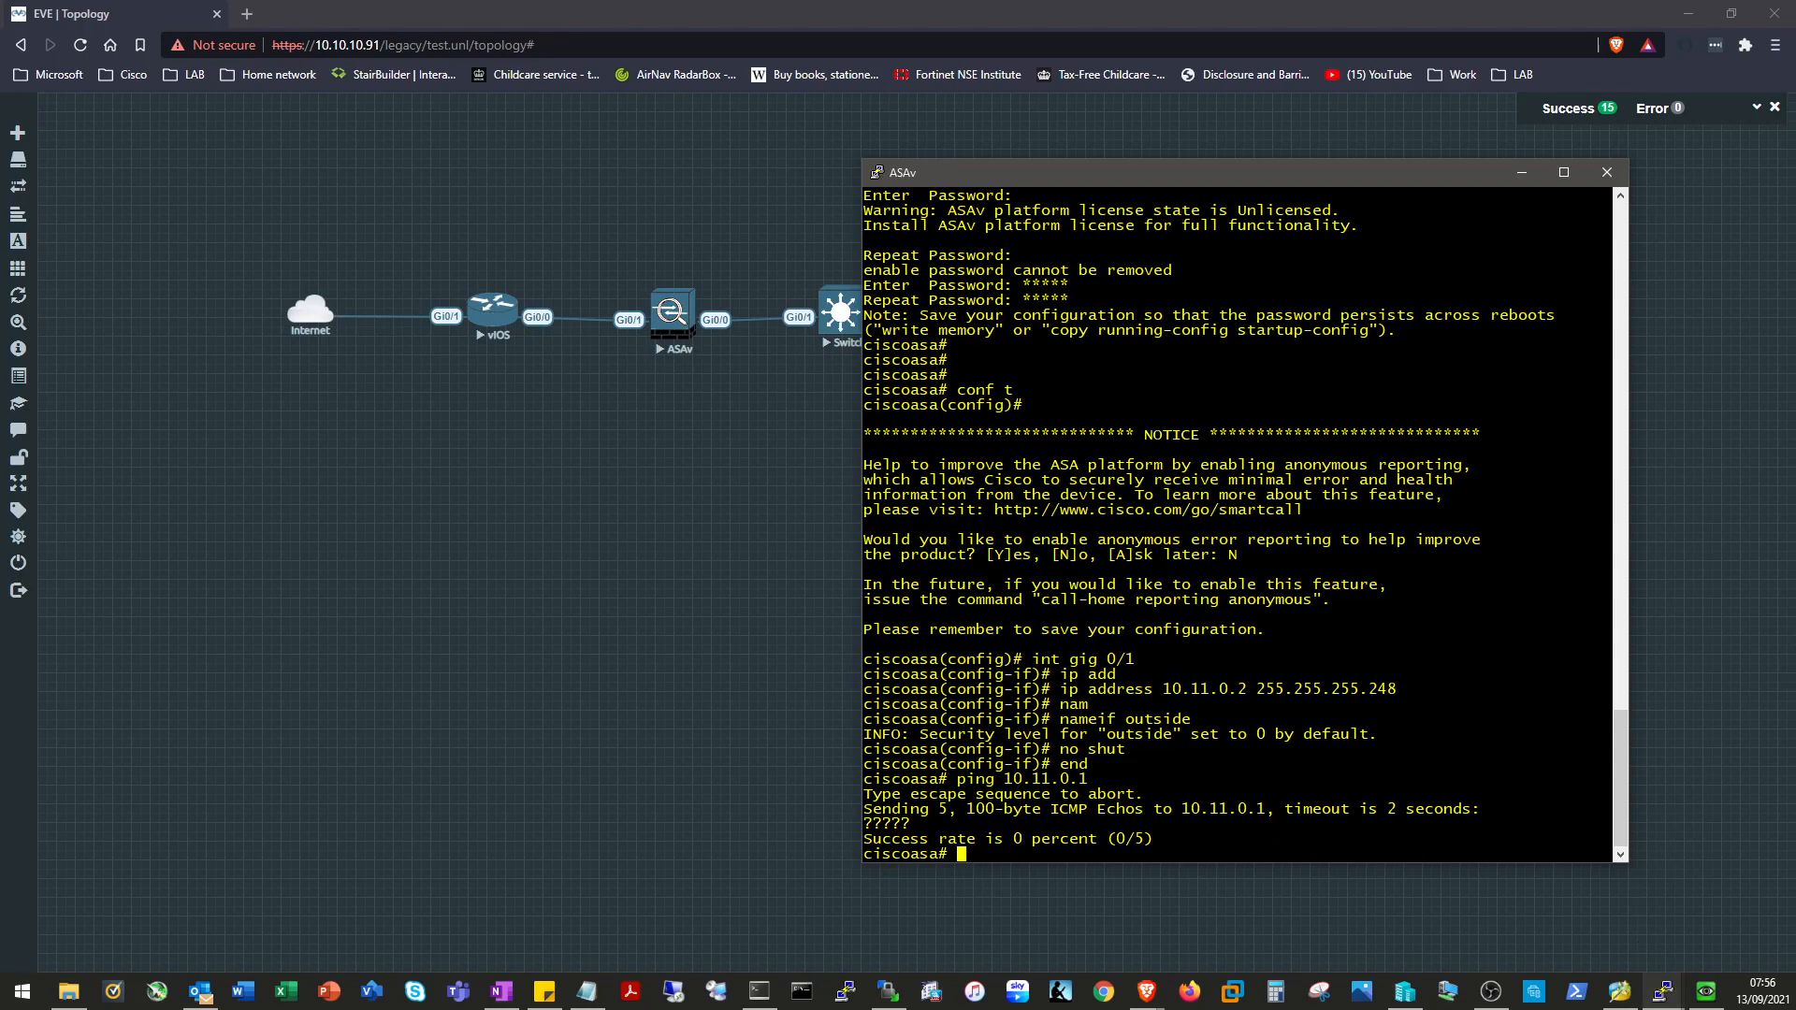
Check the ASAv ARP table and interface addresses, widening the console to confirm 10.11.0.2 as manual.
type("show arp")
key("Return")
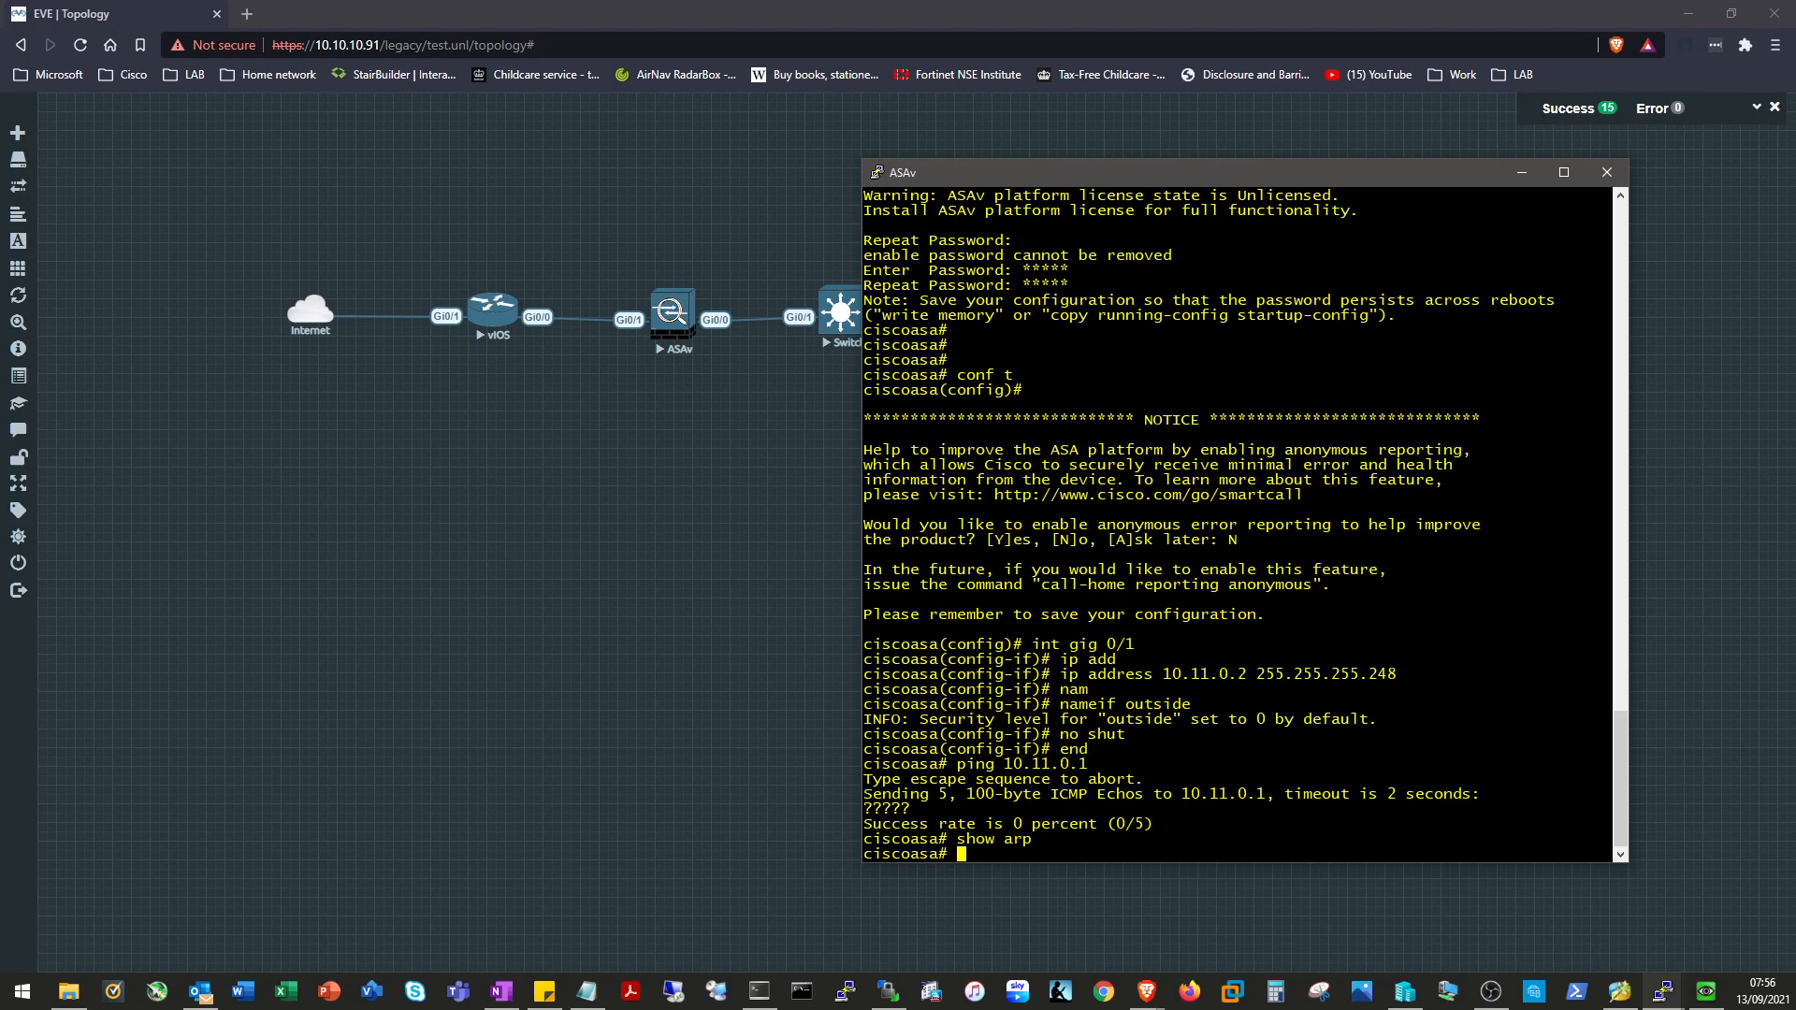
type("sho ip")
key("Return")
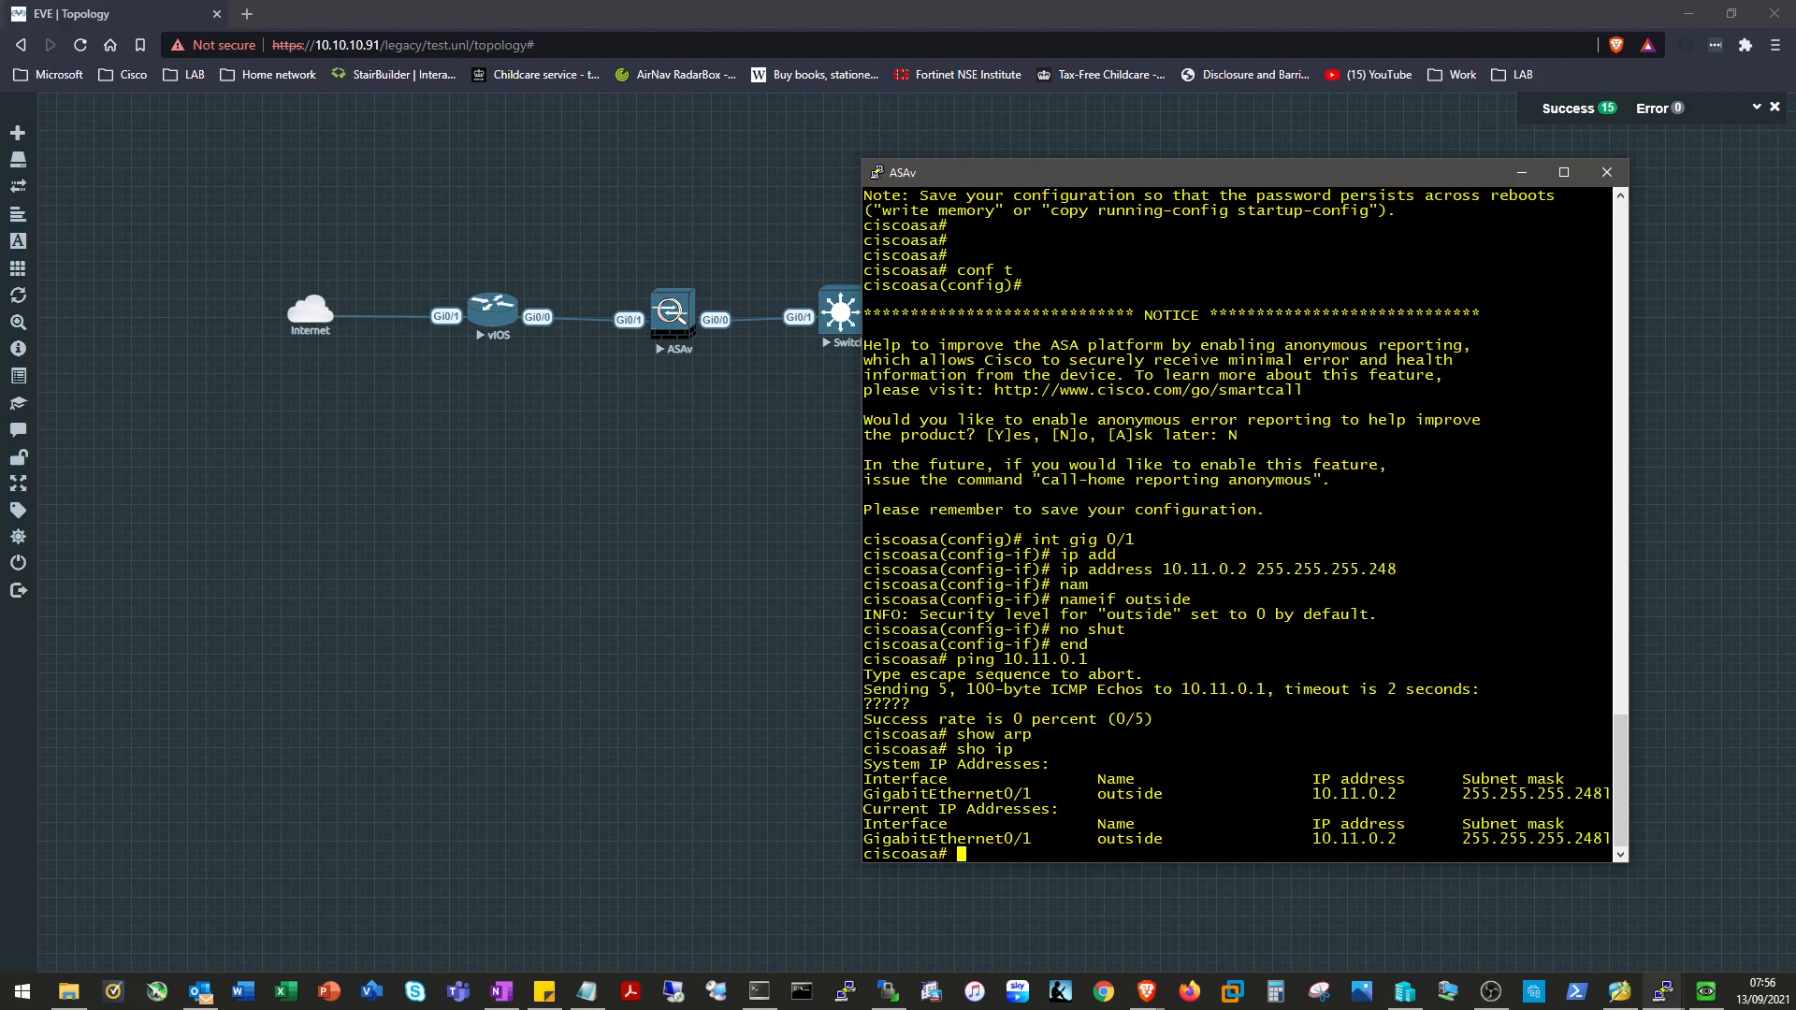
left_click_drag(862, 659, 731, 660)
type("sho ip")
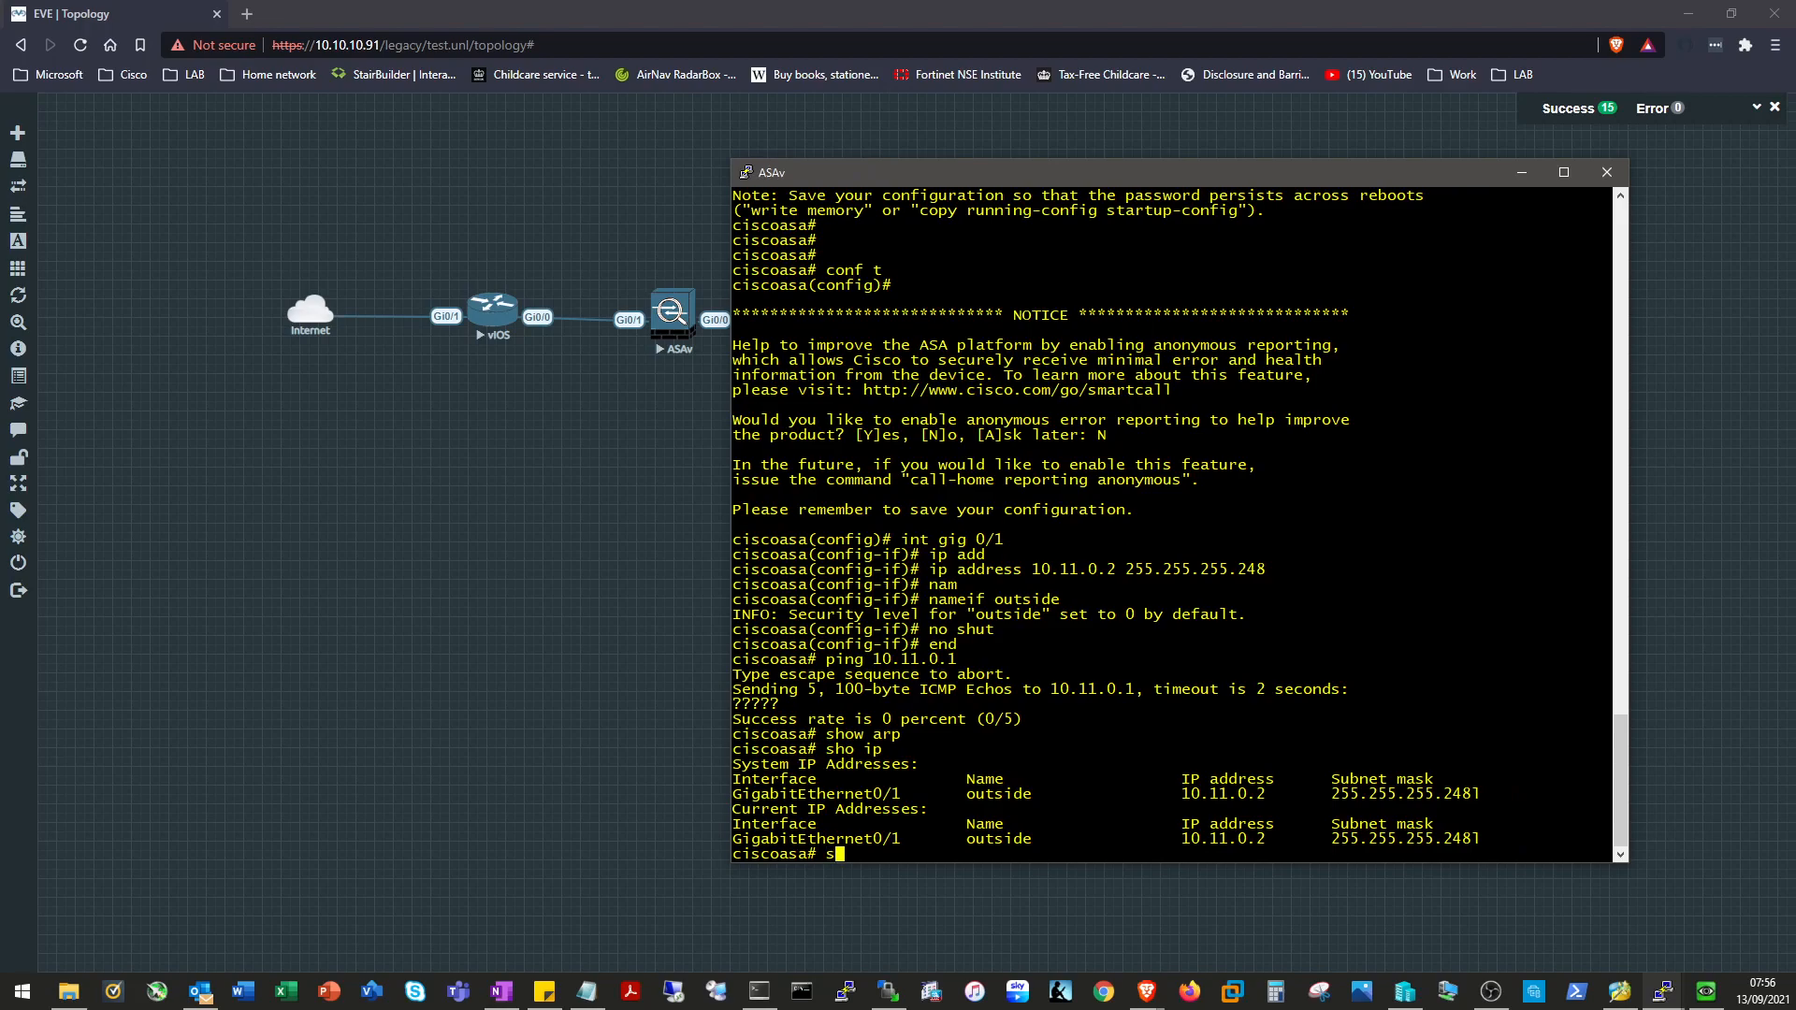
key("Return")
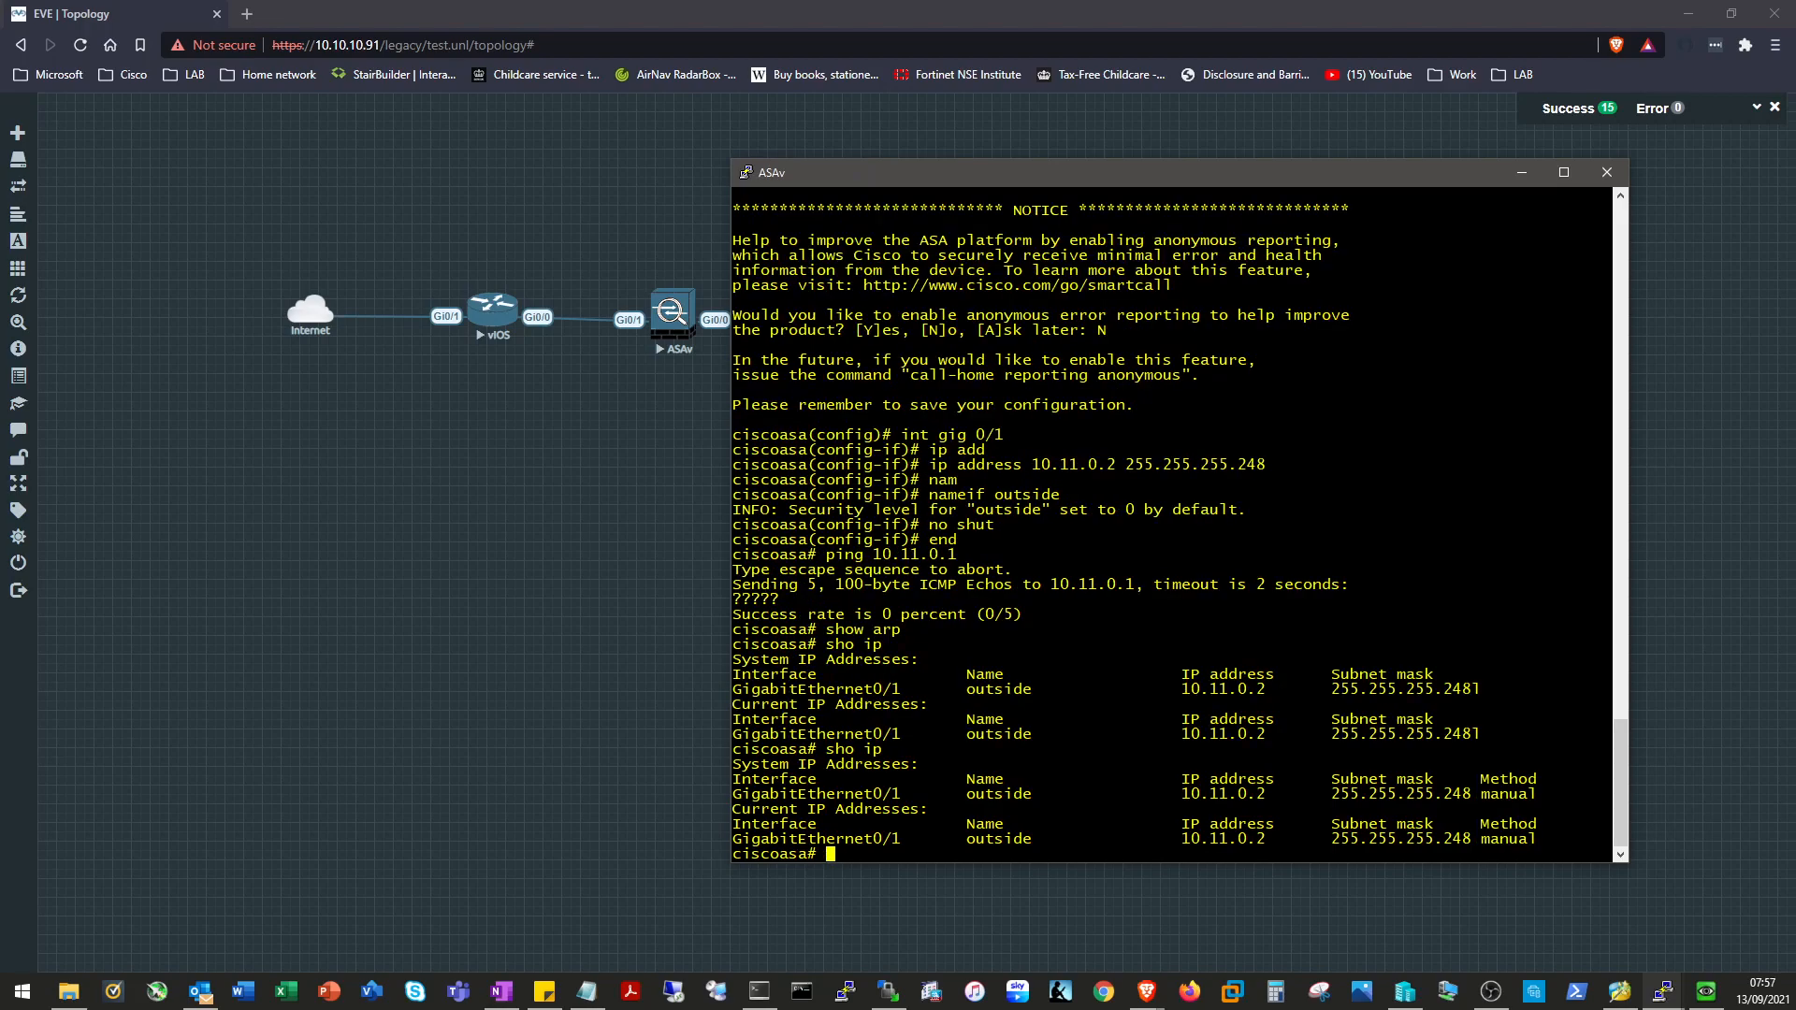
left_click(1663, 990)
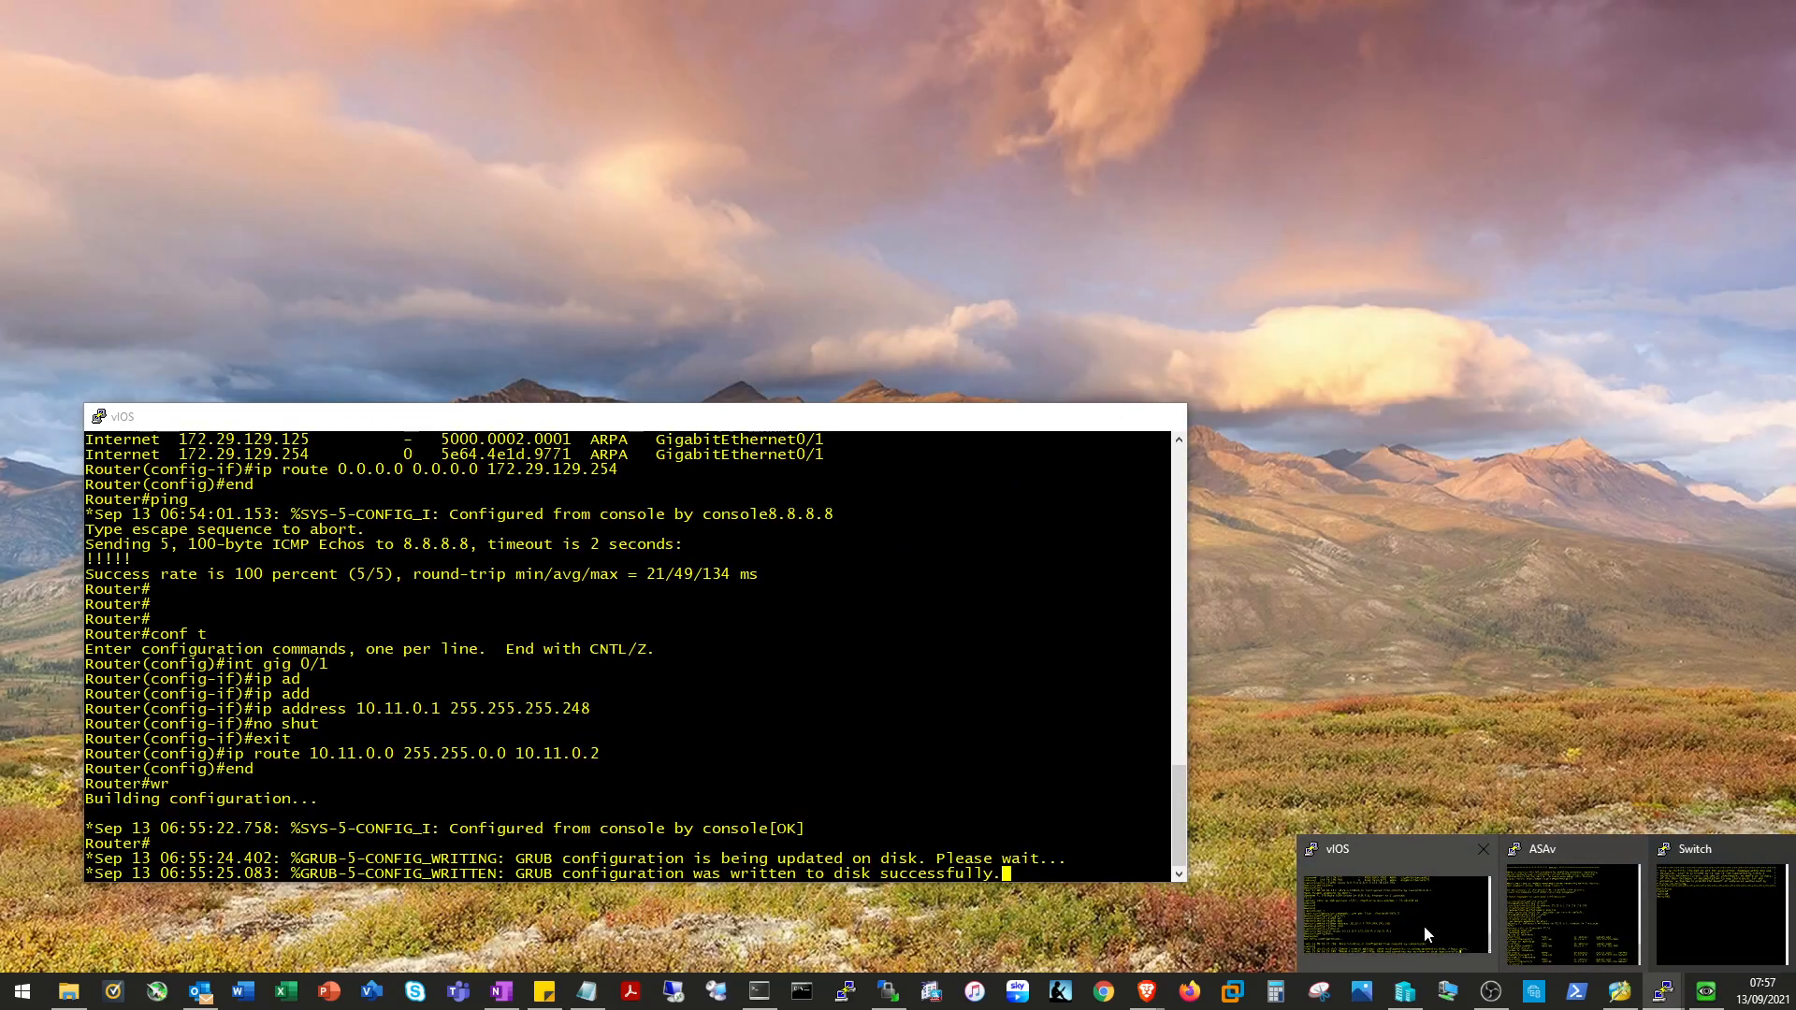
Glance at the vIOS console, then display the ASAv routing table.
left_click(1423, 924)
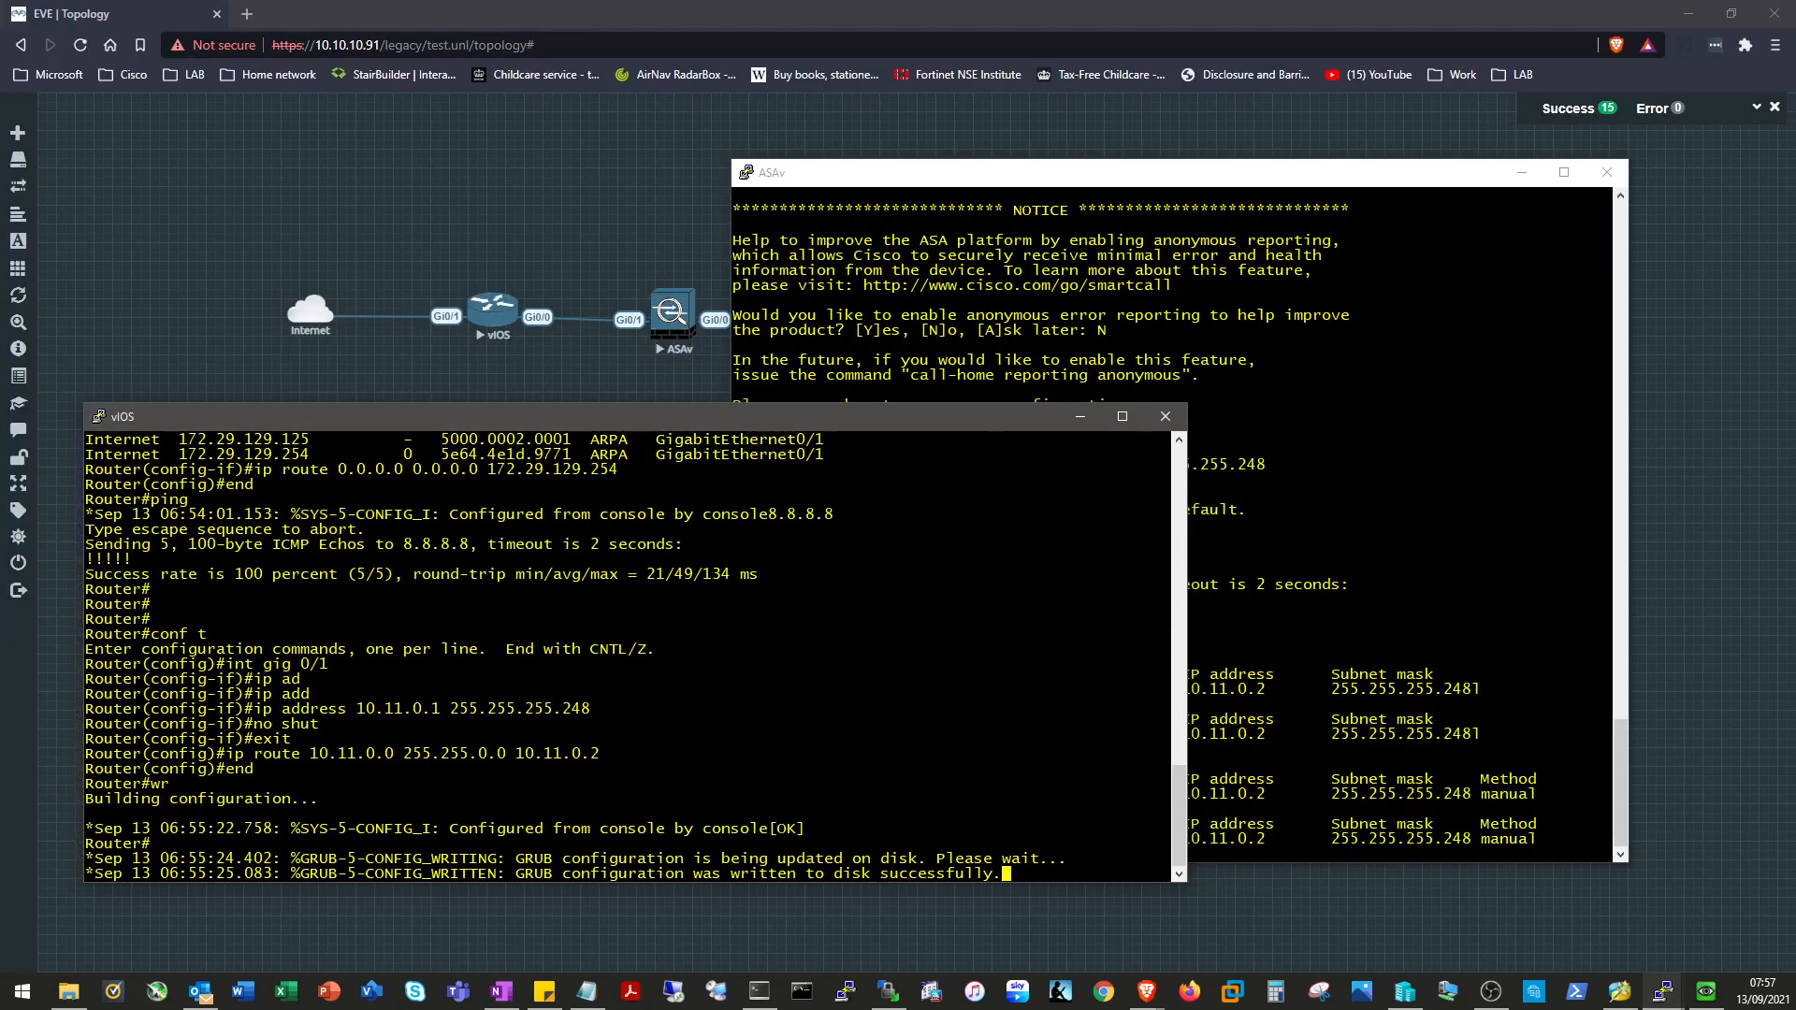
key("Return")
key("Return")
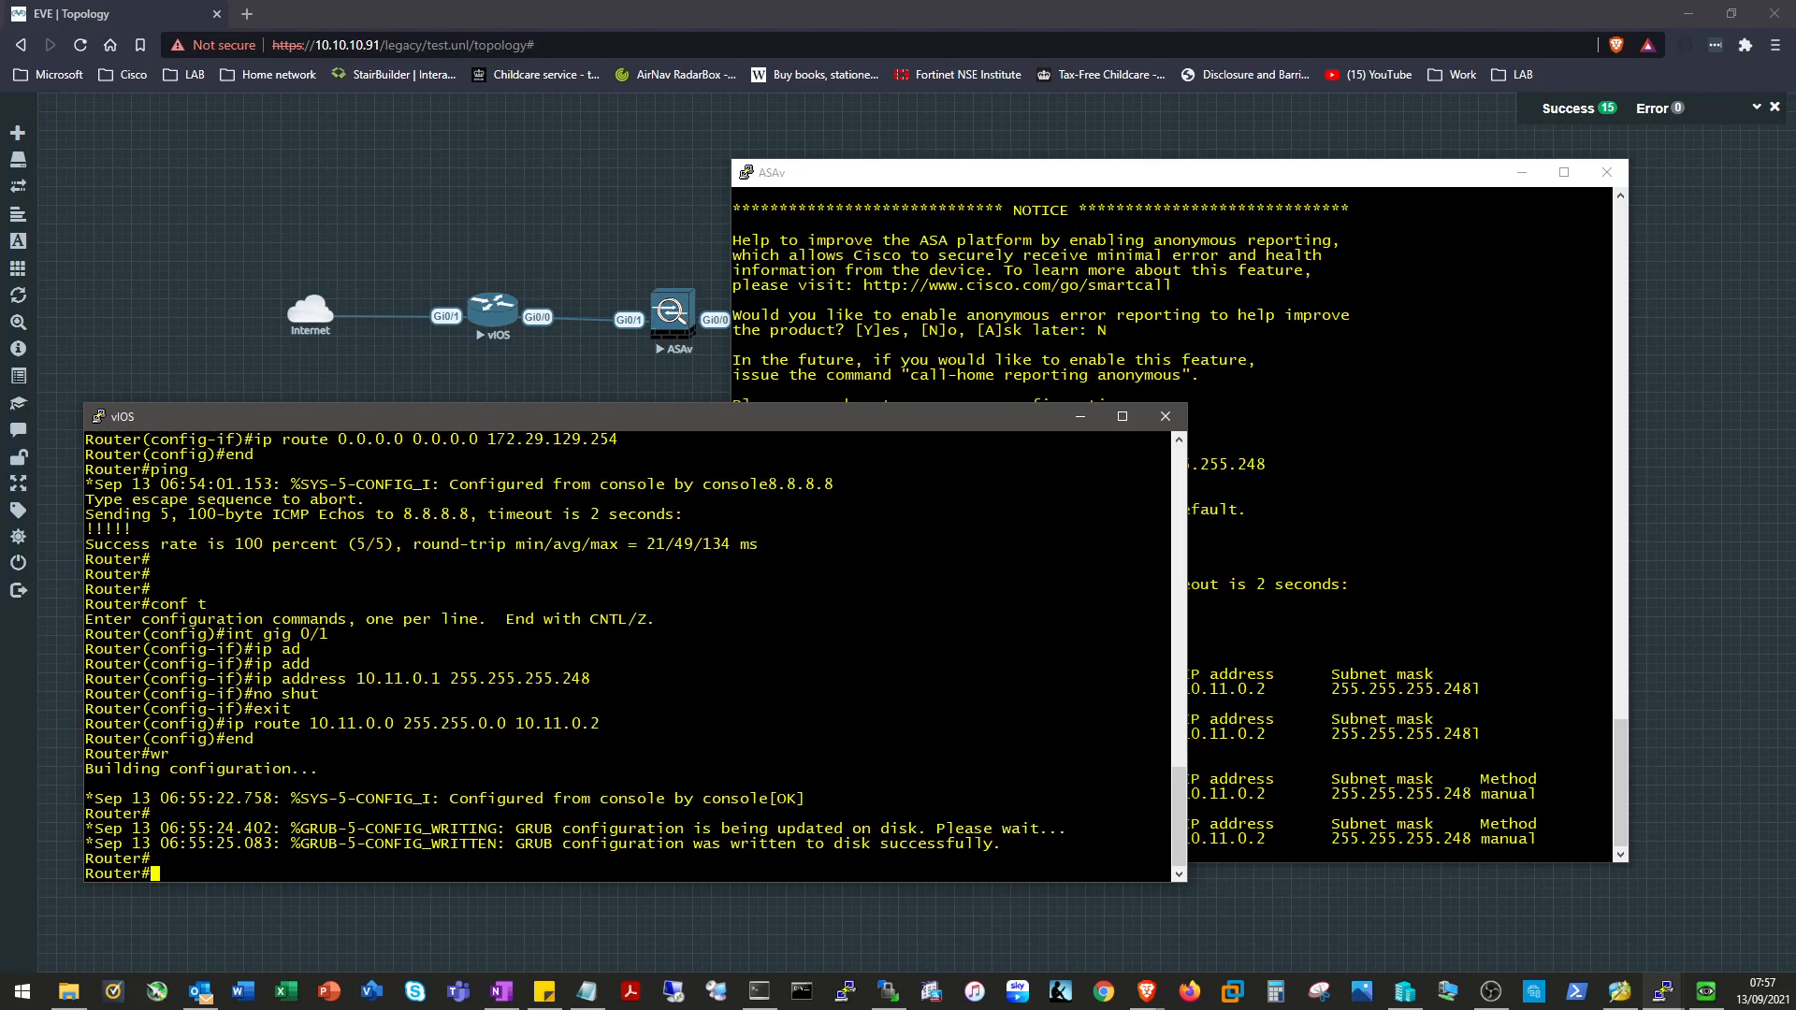
left_click(1080, 417)
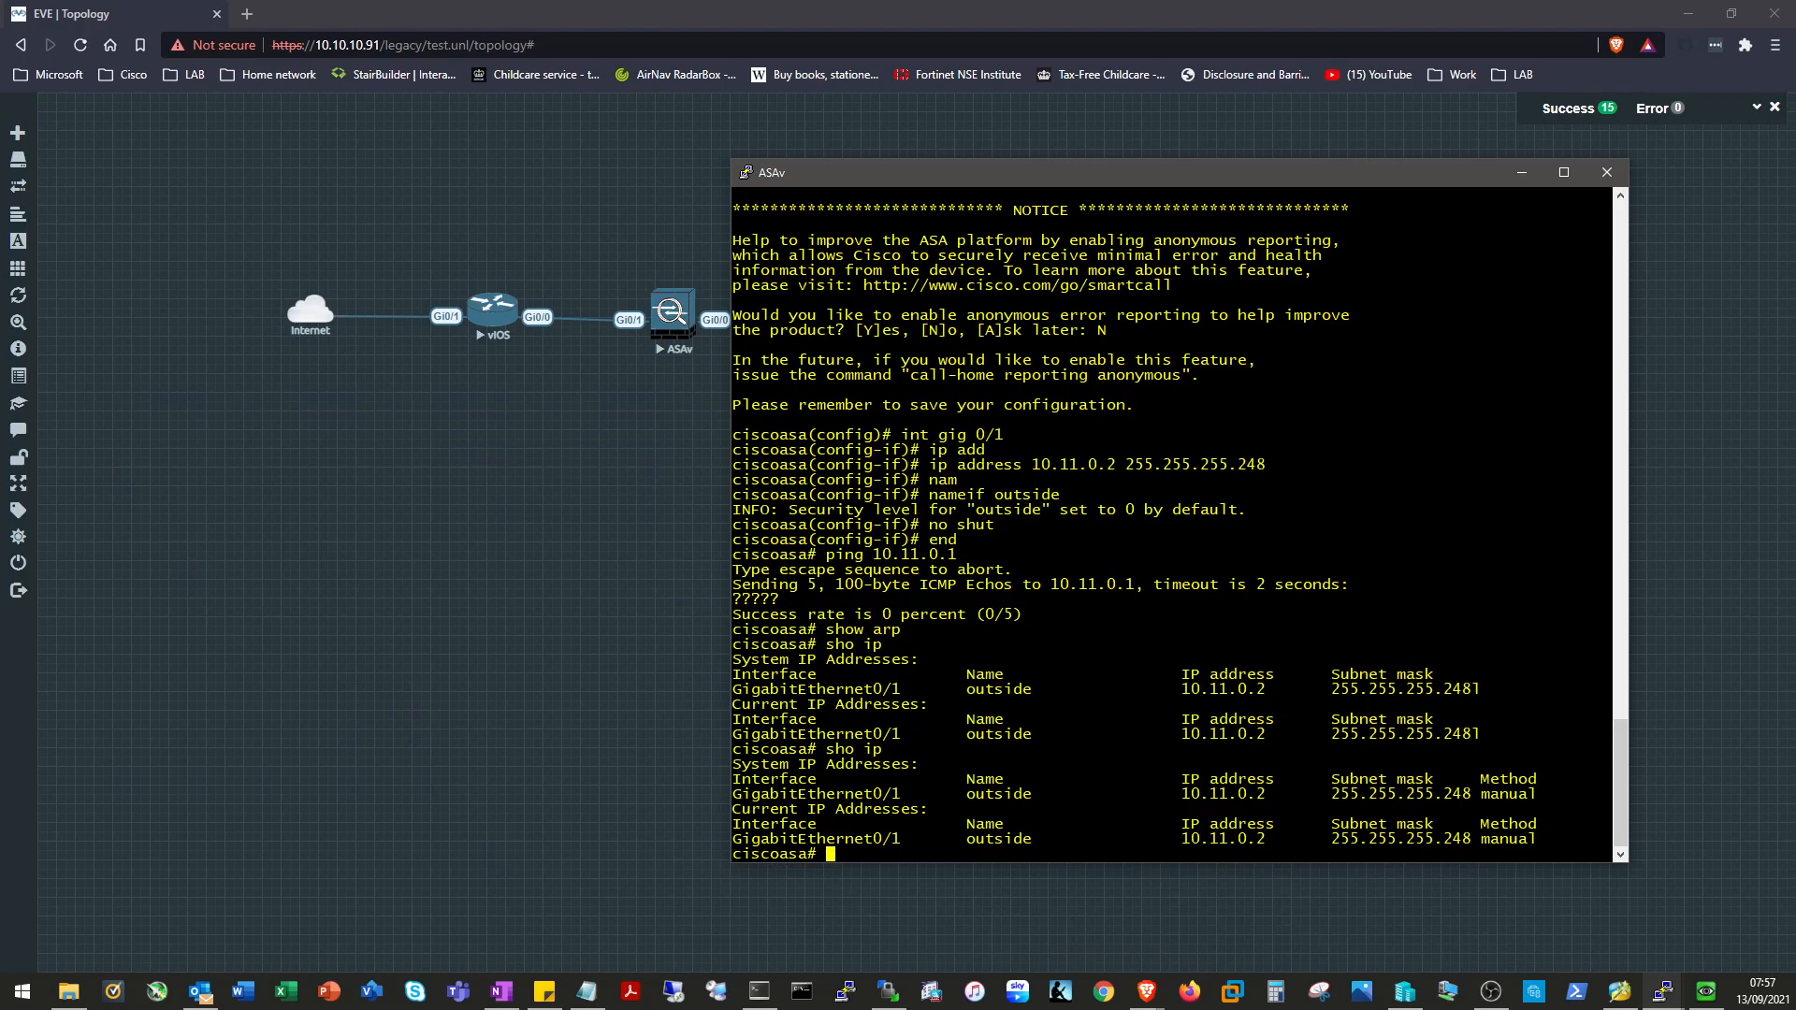
type("sho route")
key("Return")
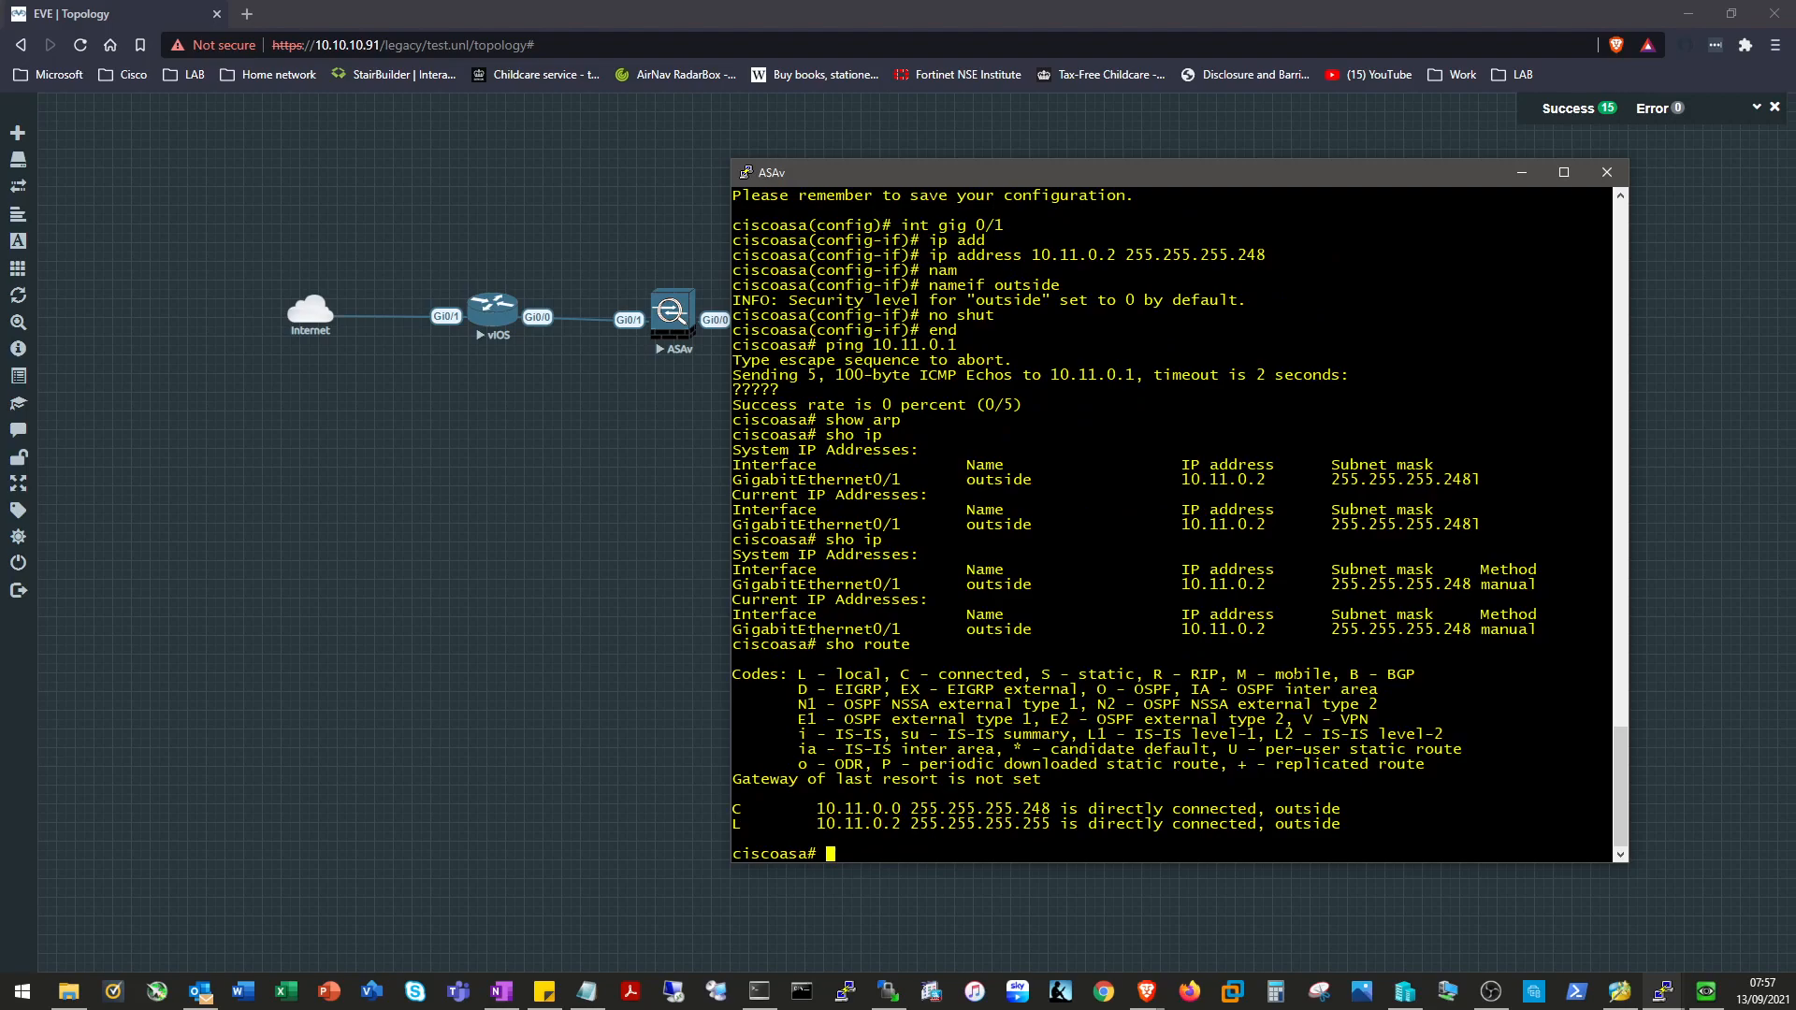
Rerun the ping to 10.11.0.1 and display the ASAv ARP table again.
type("sho ip")
key("Up")
key("Up")
key("Return")
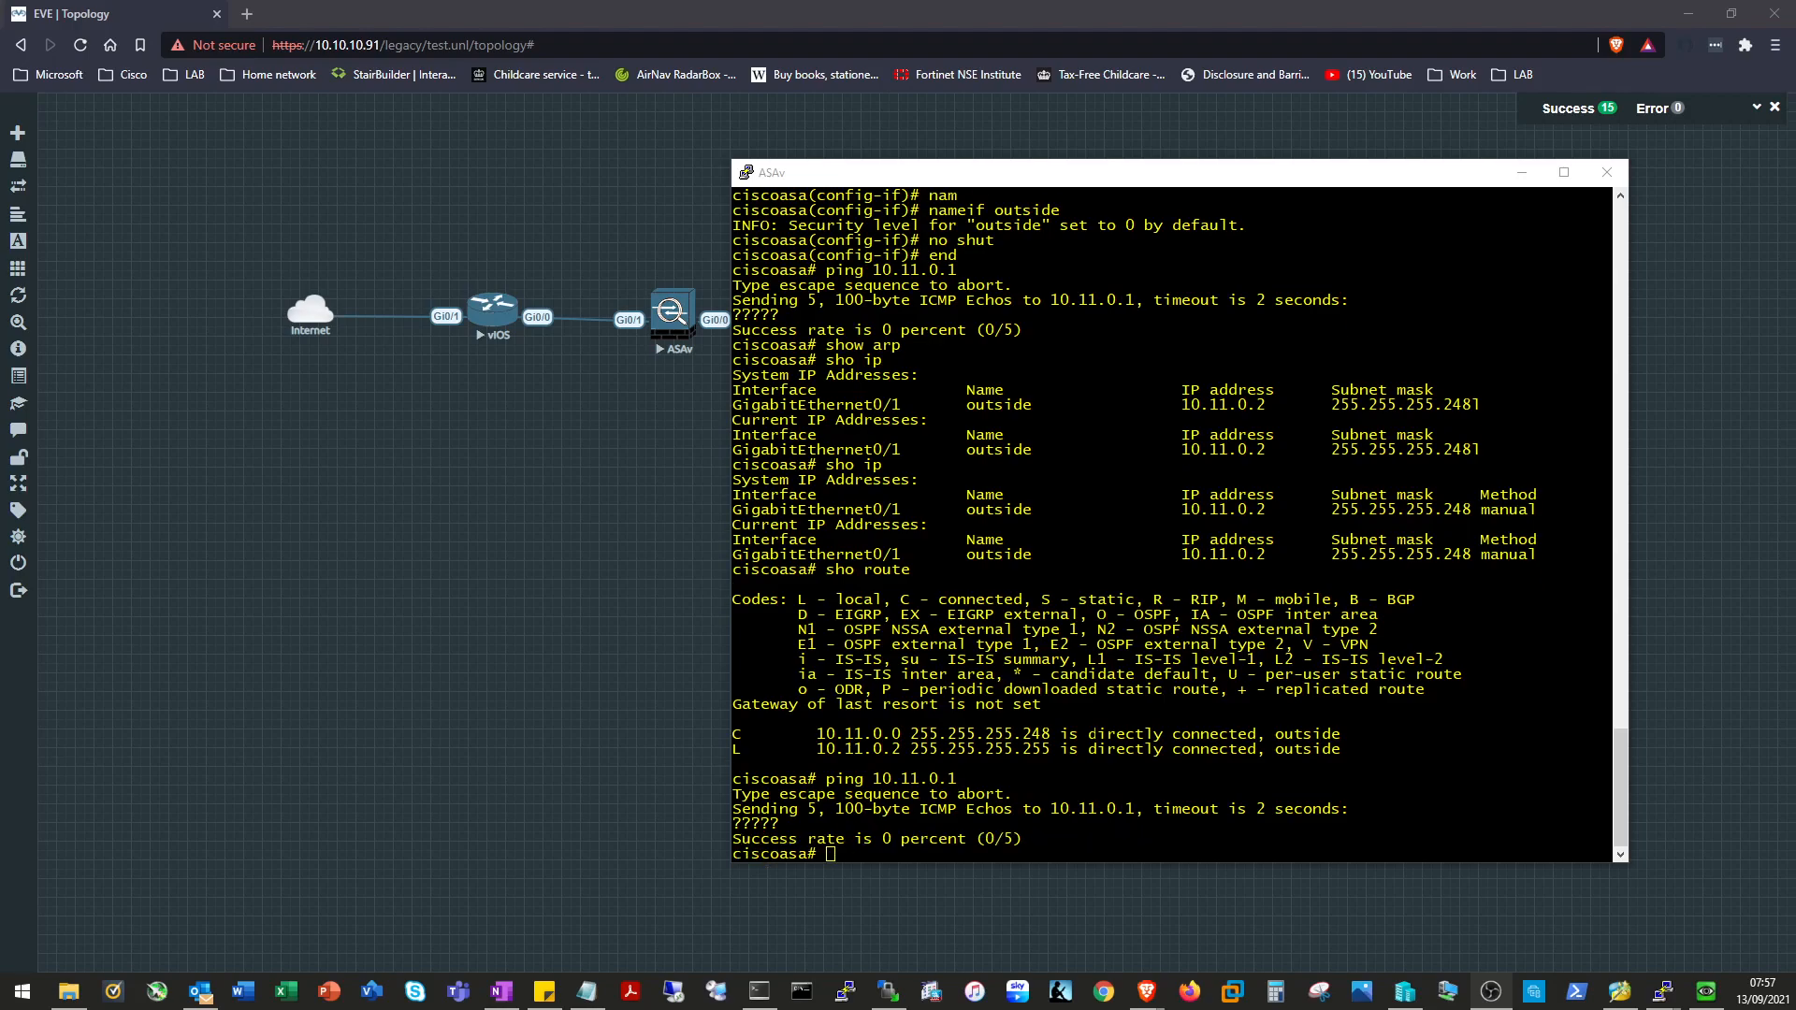
key("alt+Tab")
type("show arpo")
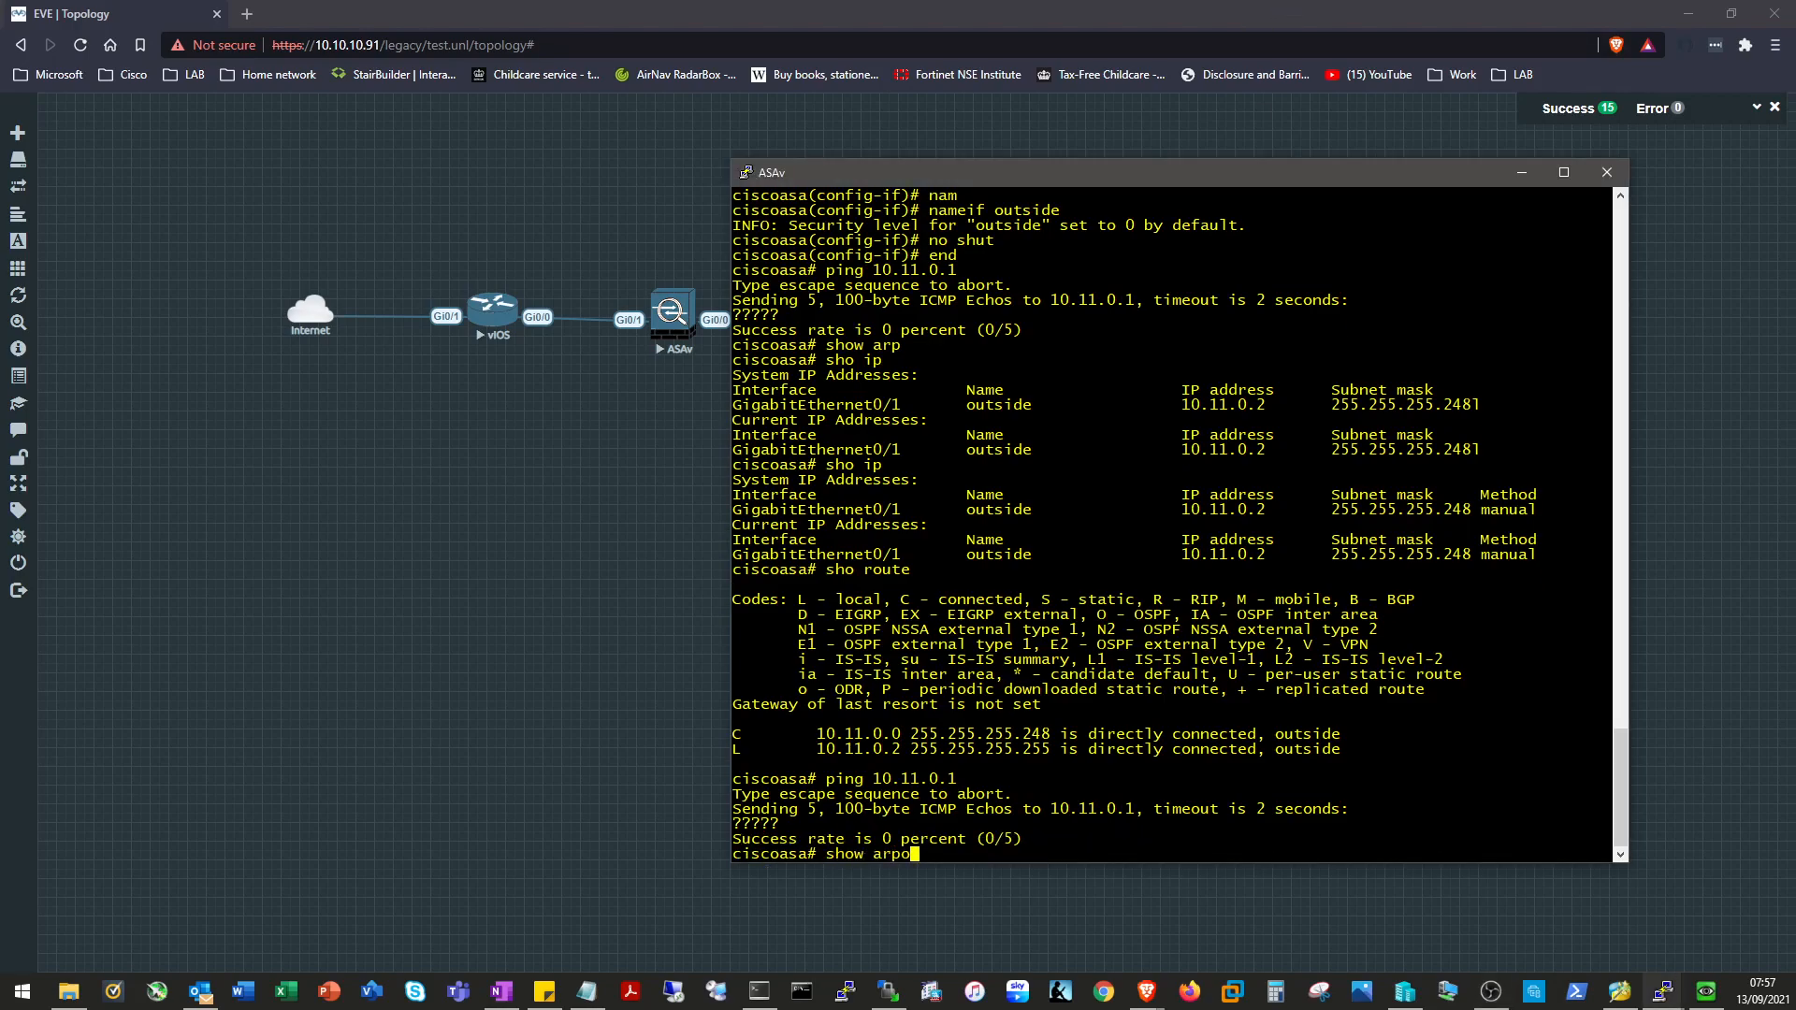
key("BackSpace")
key("Return")
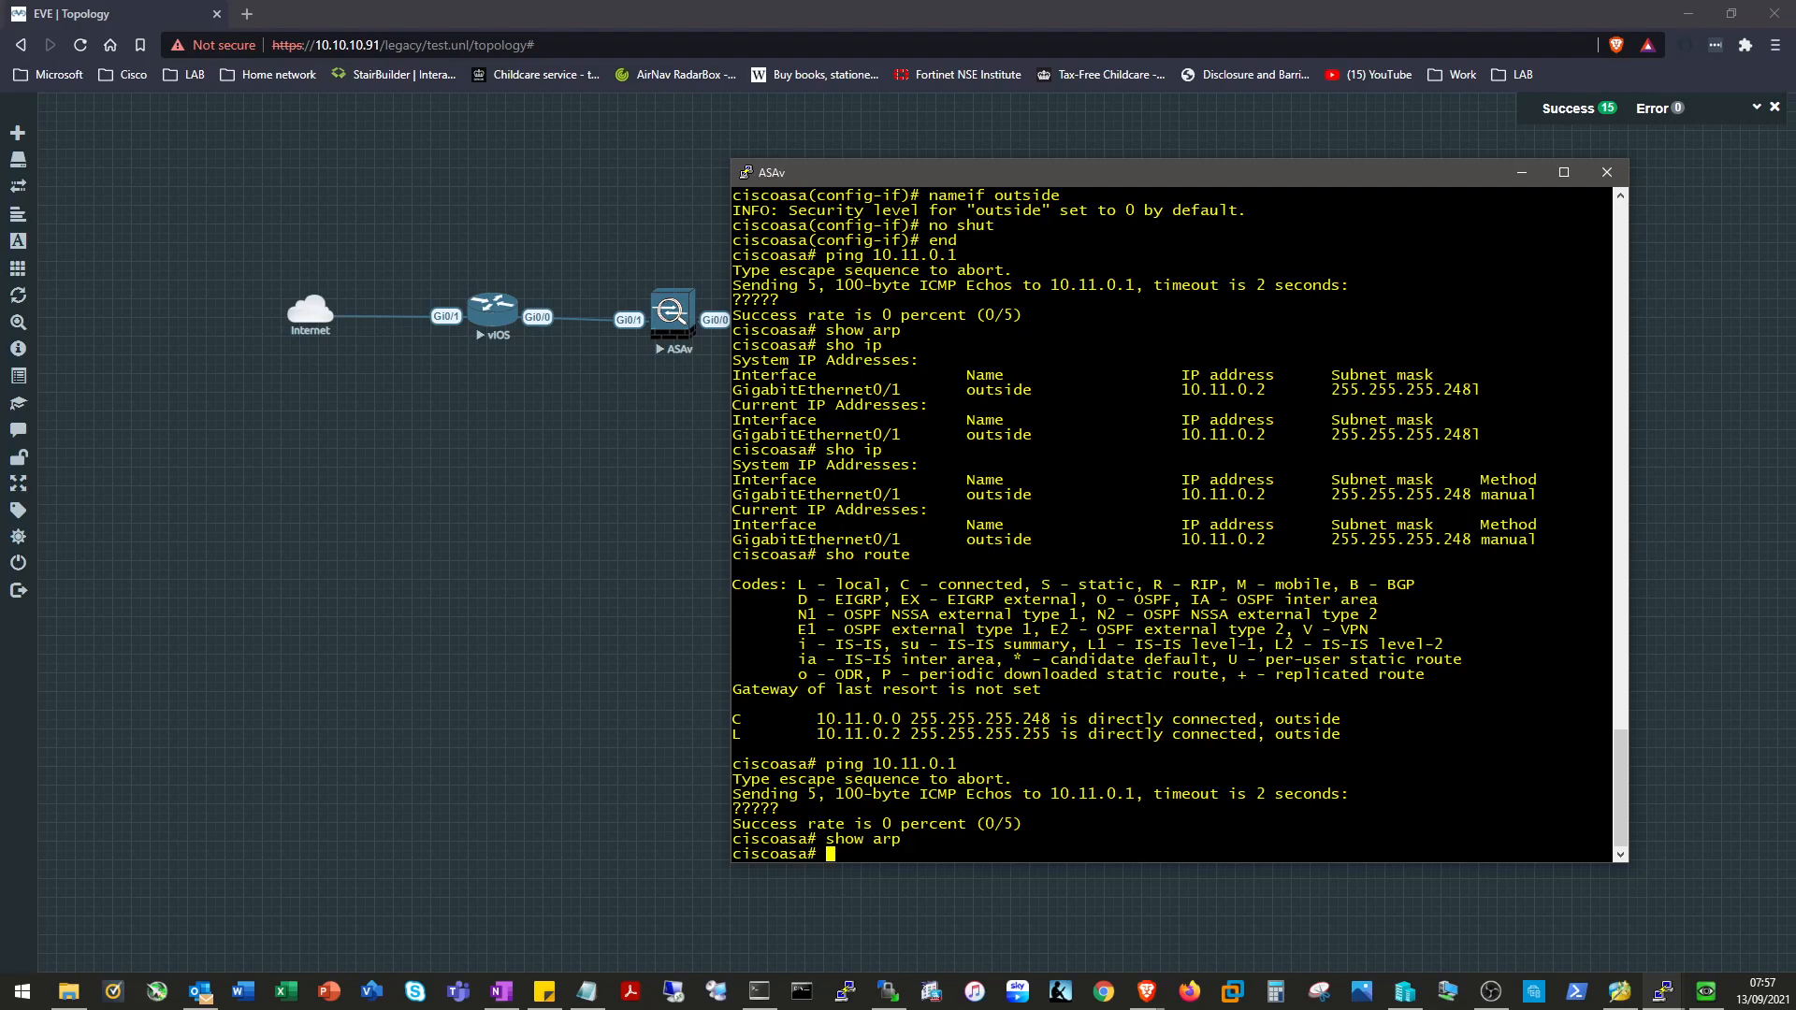
Show the running config of GigabitEthernet0/1 and the ASAv interface brief status.
type("sho riun")
key("BackSpace")
key("BackSpace")
key("BackSpace")
key("BackSpace")
type("un int gig 0/1")
key("Return")
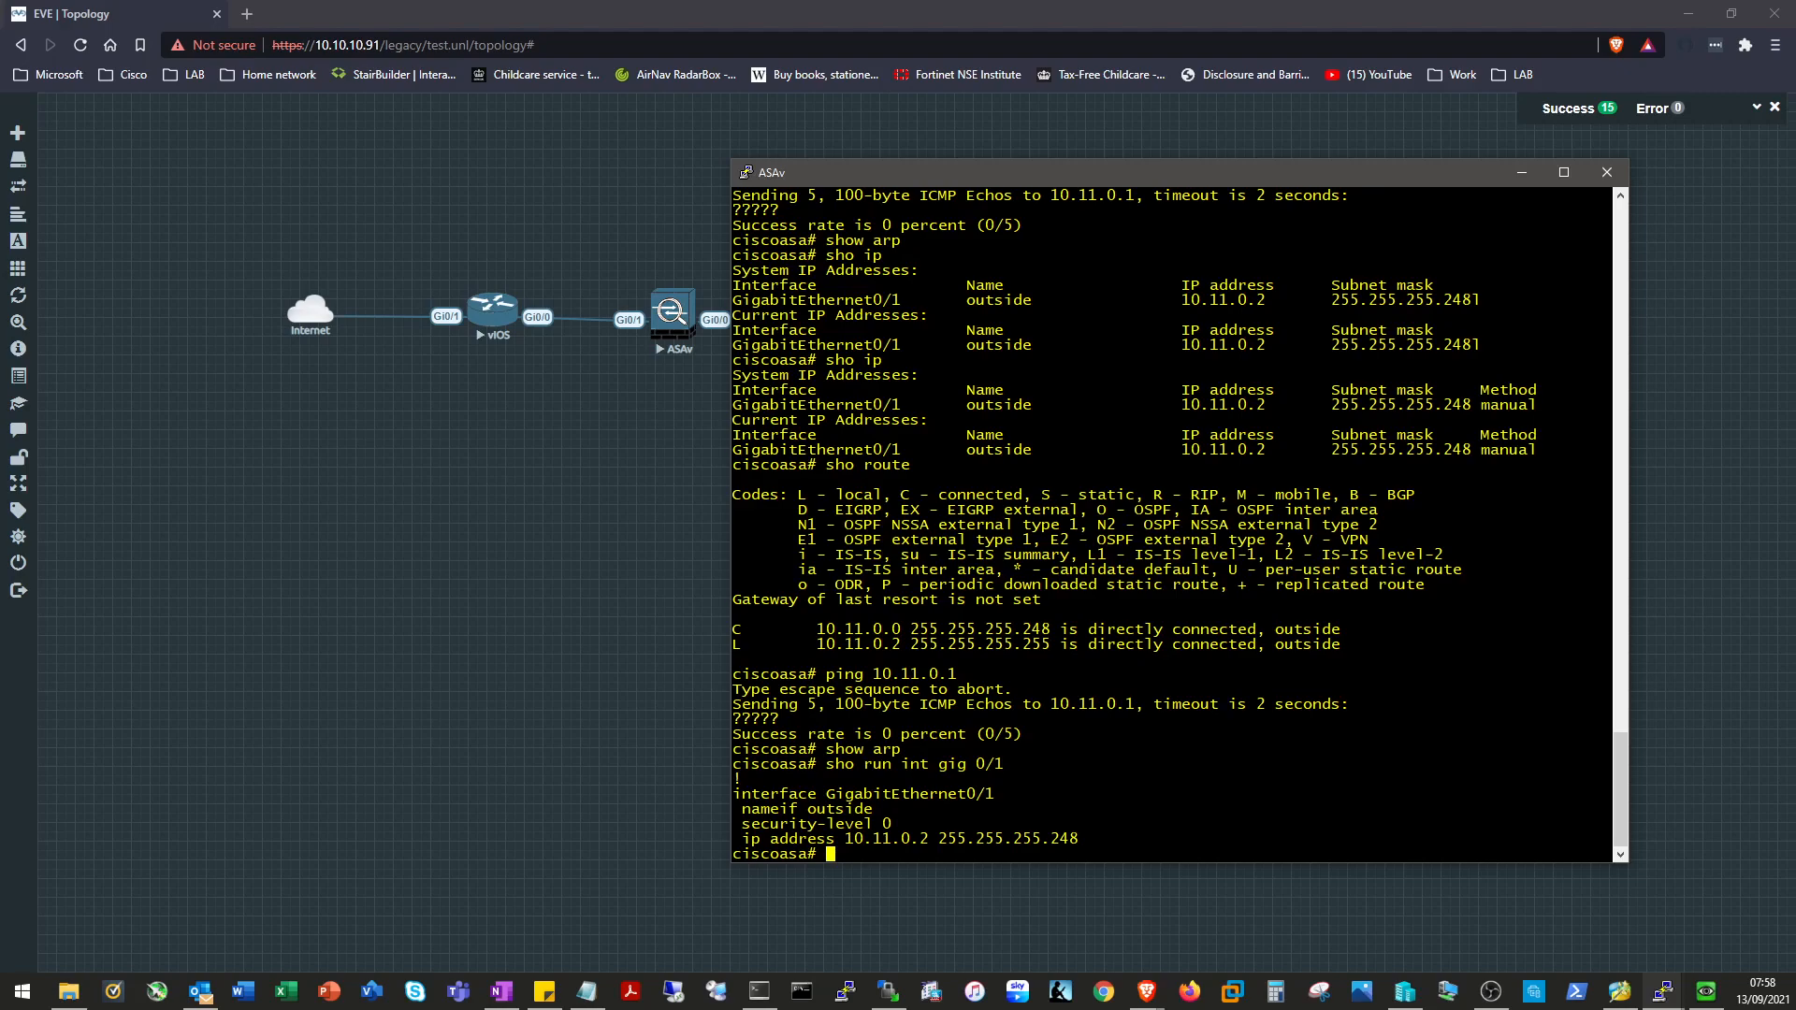
type("sho int uop")
key("BackSpace")
key("BackSpace")
type("ip br")
key("BackSpace")
key("BackSpace")
key("BackSpace")
key("BackSpace")
key("BackSpace")
key("BackSpace")
type("ip bri")
key("Tab")
key("Return")
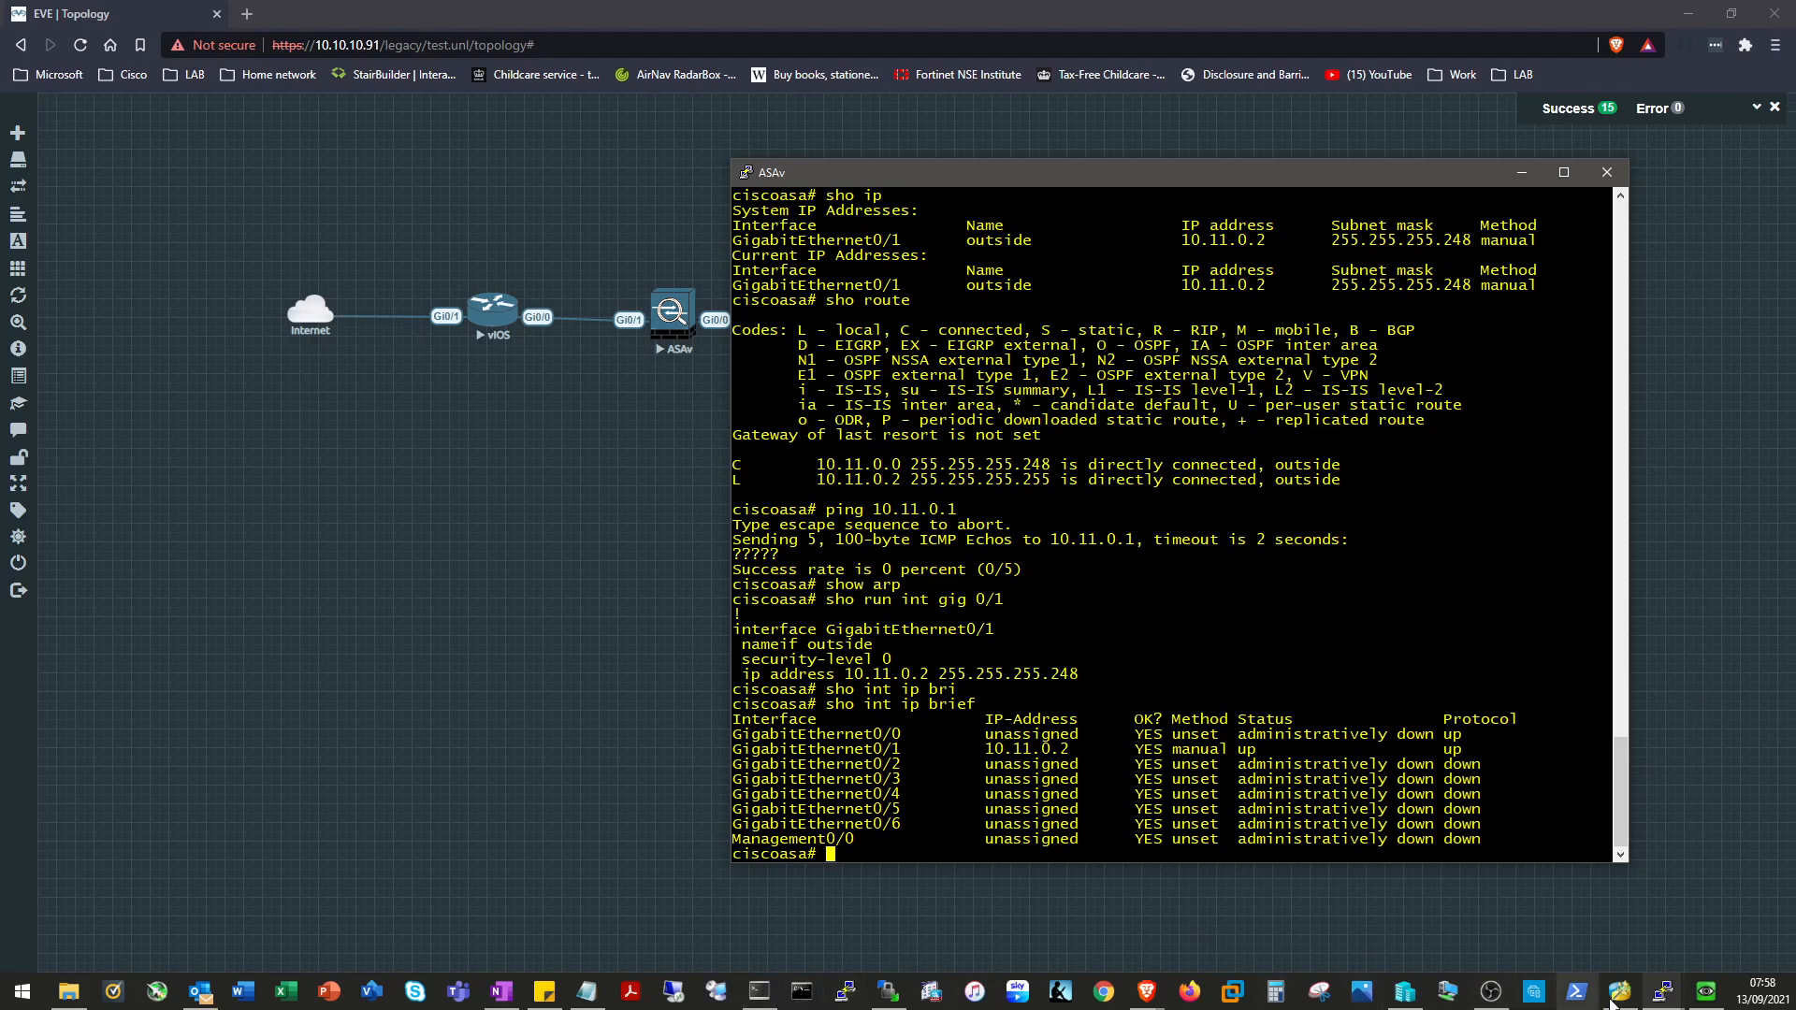
left_click(1663, 992)
On the vIOS console, list interface status showing Gi0/1 at 10.11.0.1 up/up, then minimize it.
left_click(1445, 906)
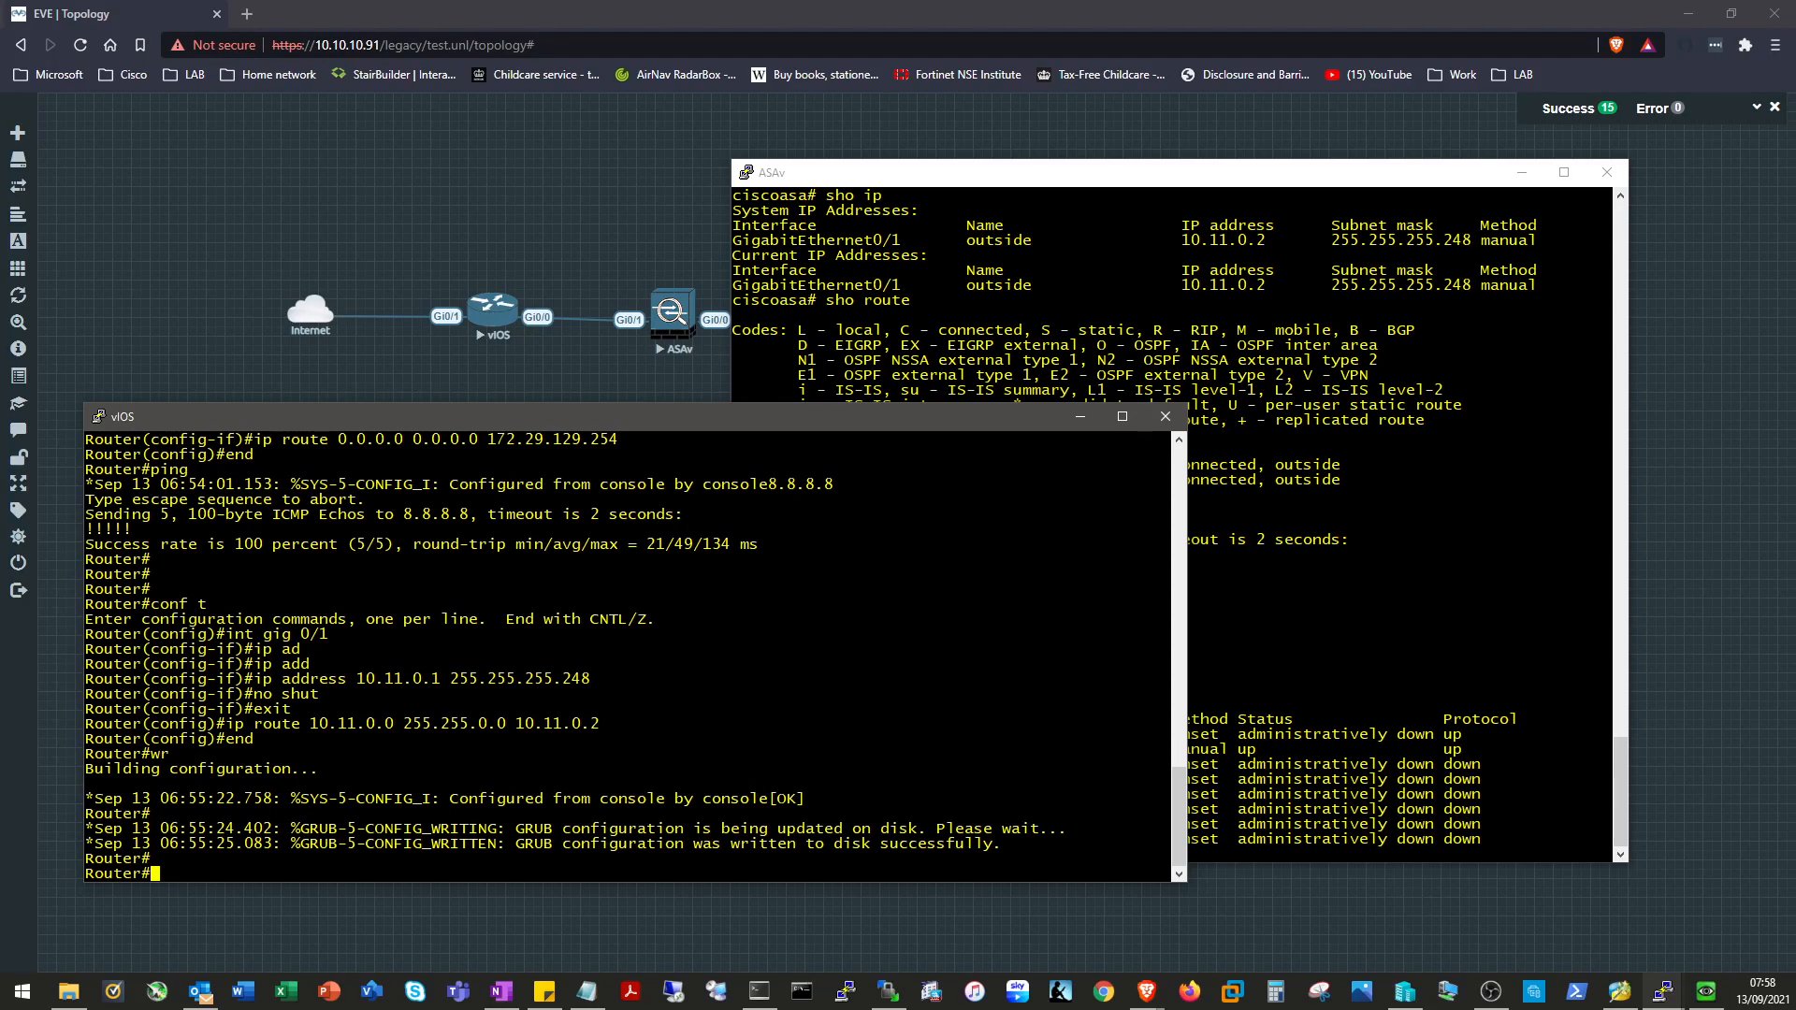
type("sho ip intb")
key("BackSpace")
type("bri")
key("Tab")
key("Return")
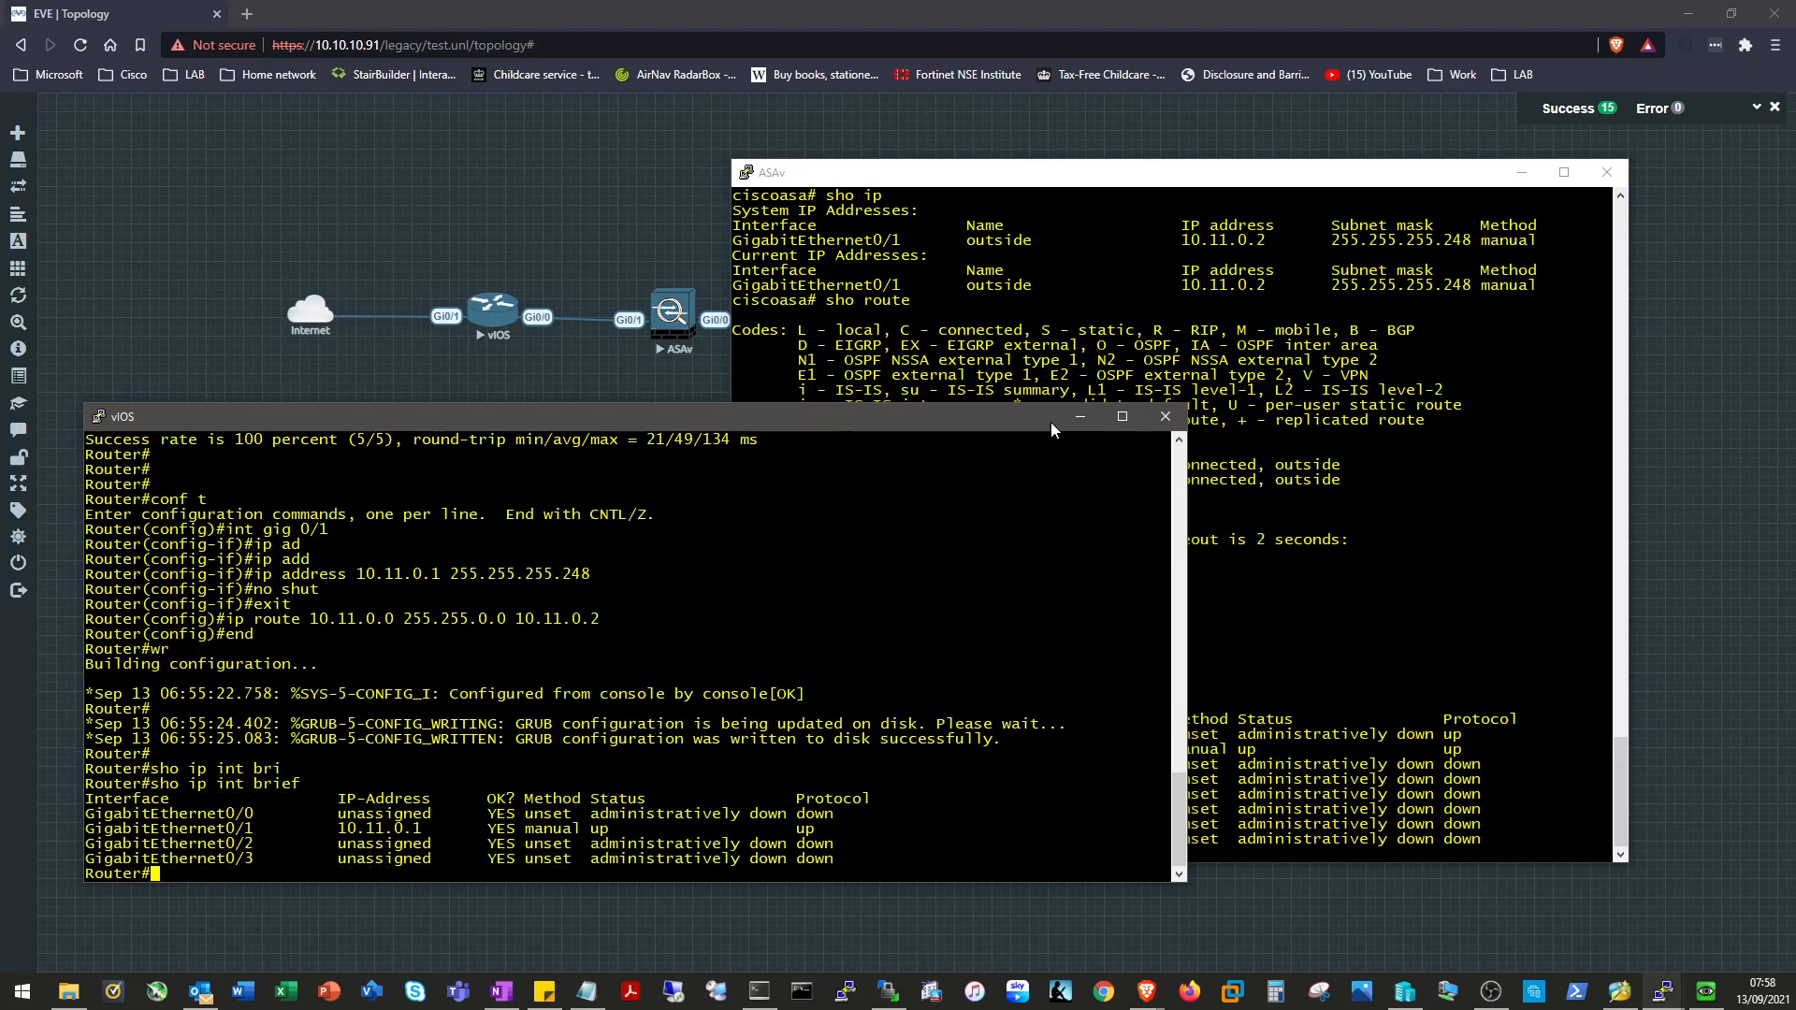
left_click(1080, 417)
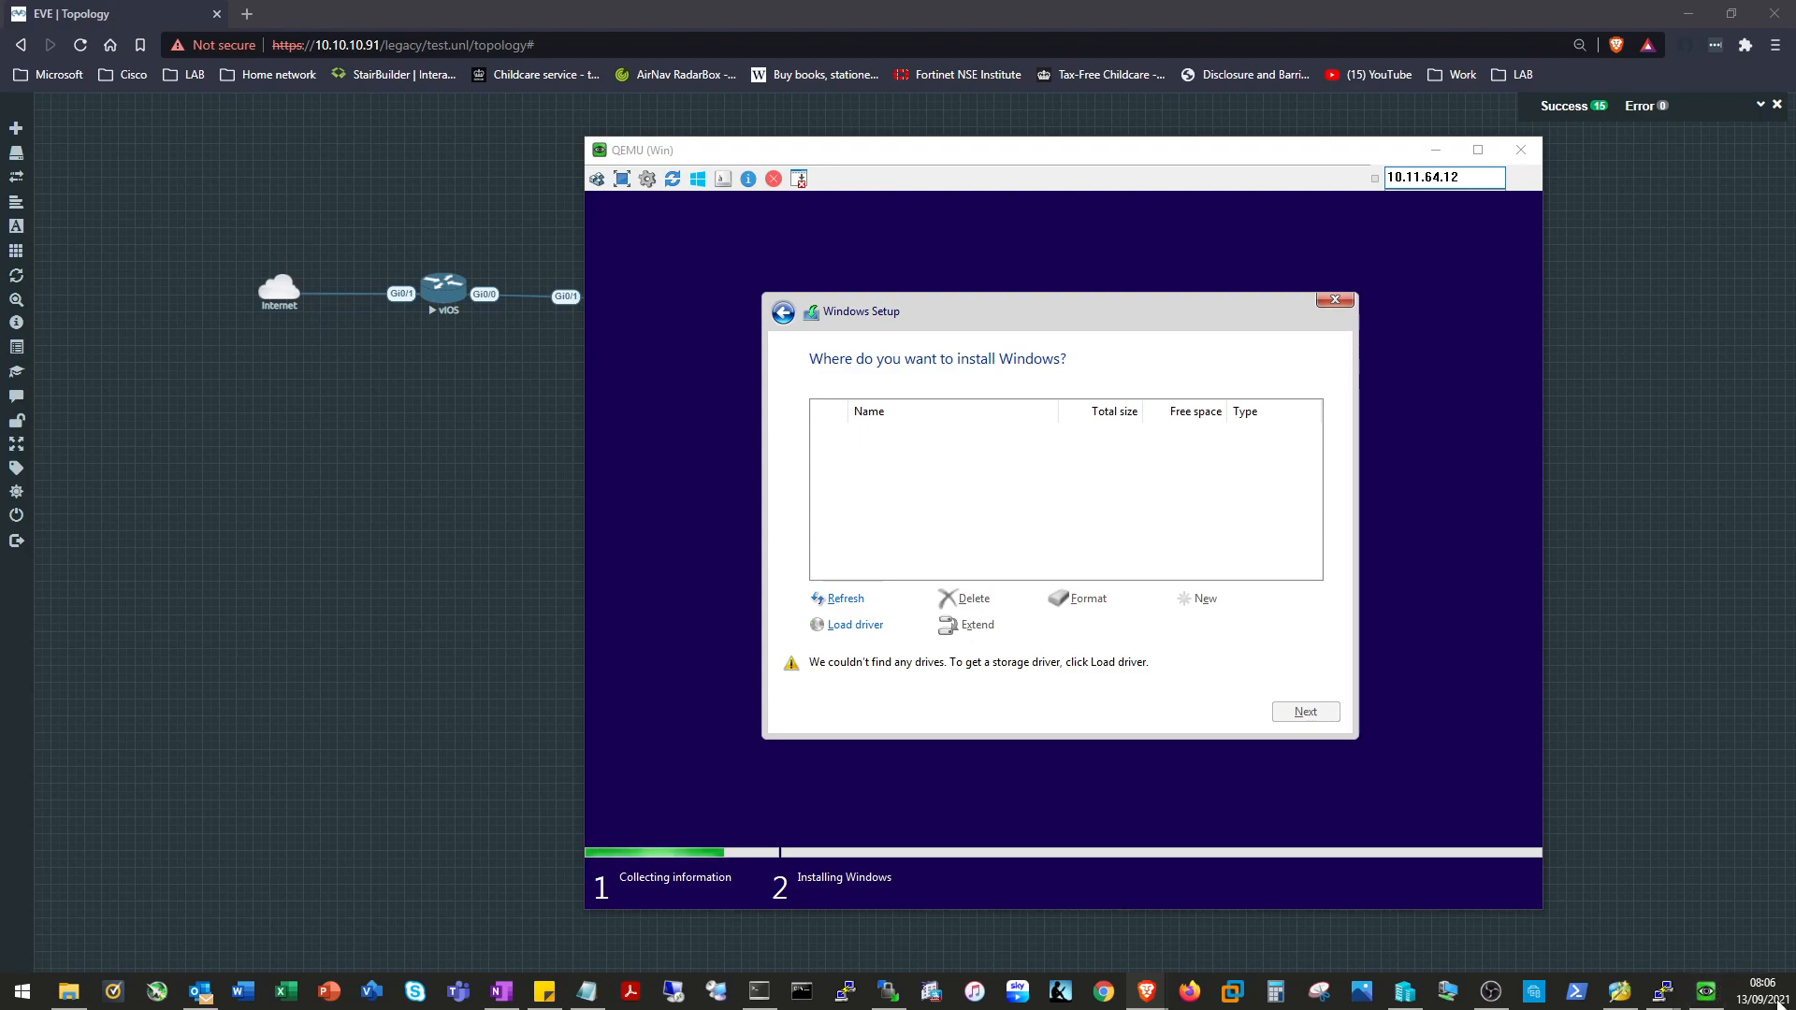
Start loading a storage driver and browse into the Floppy Disk Drive (B:).
left_click(855, 626)
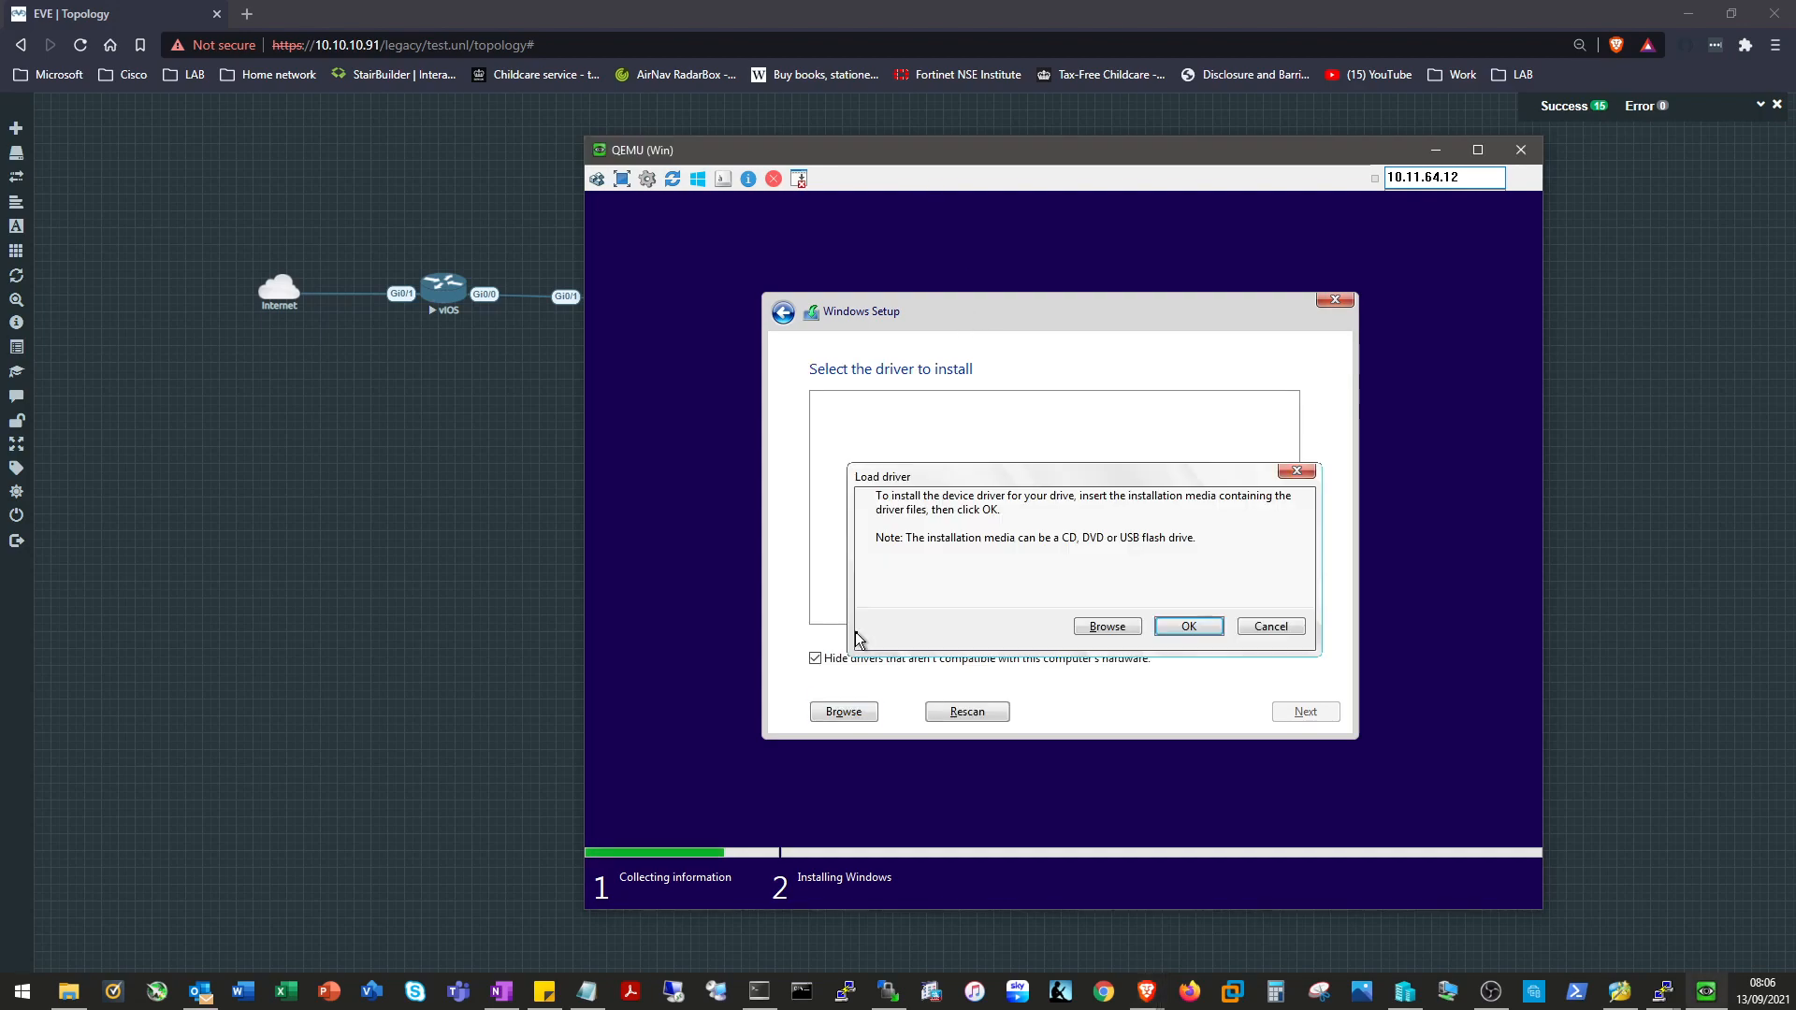
left_click(1180, 628)
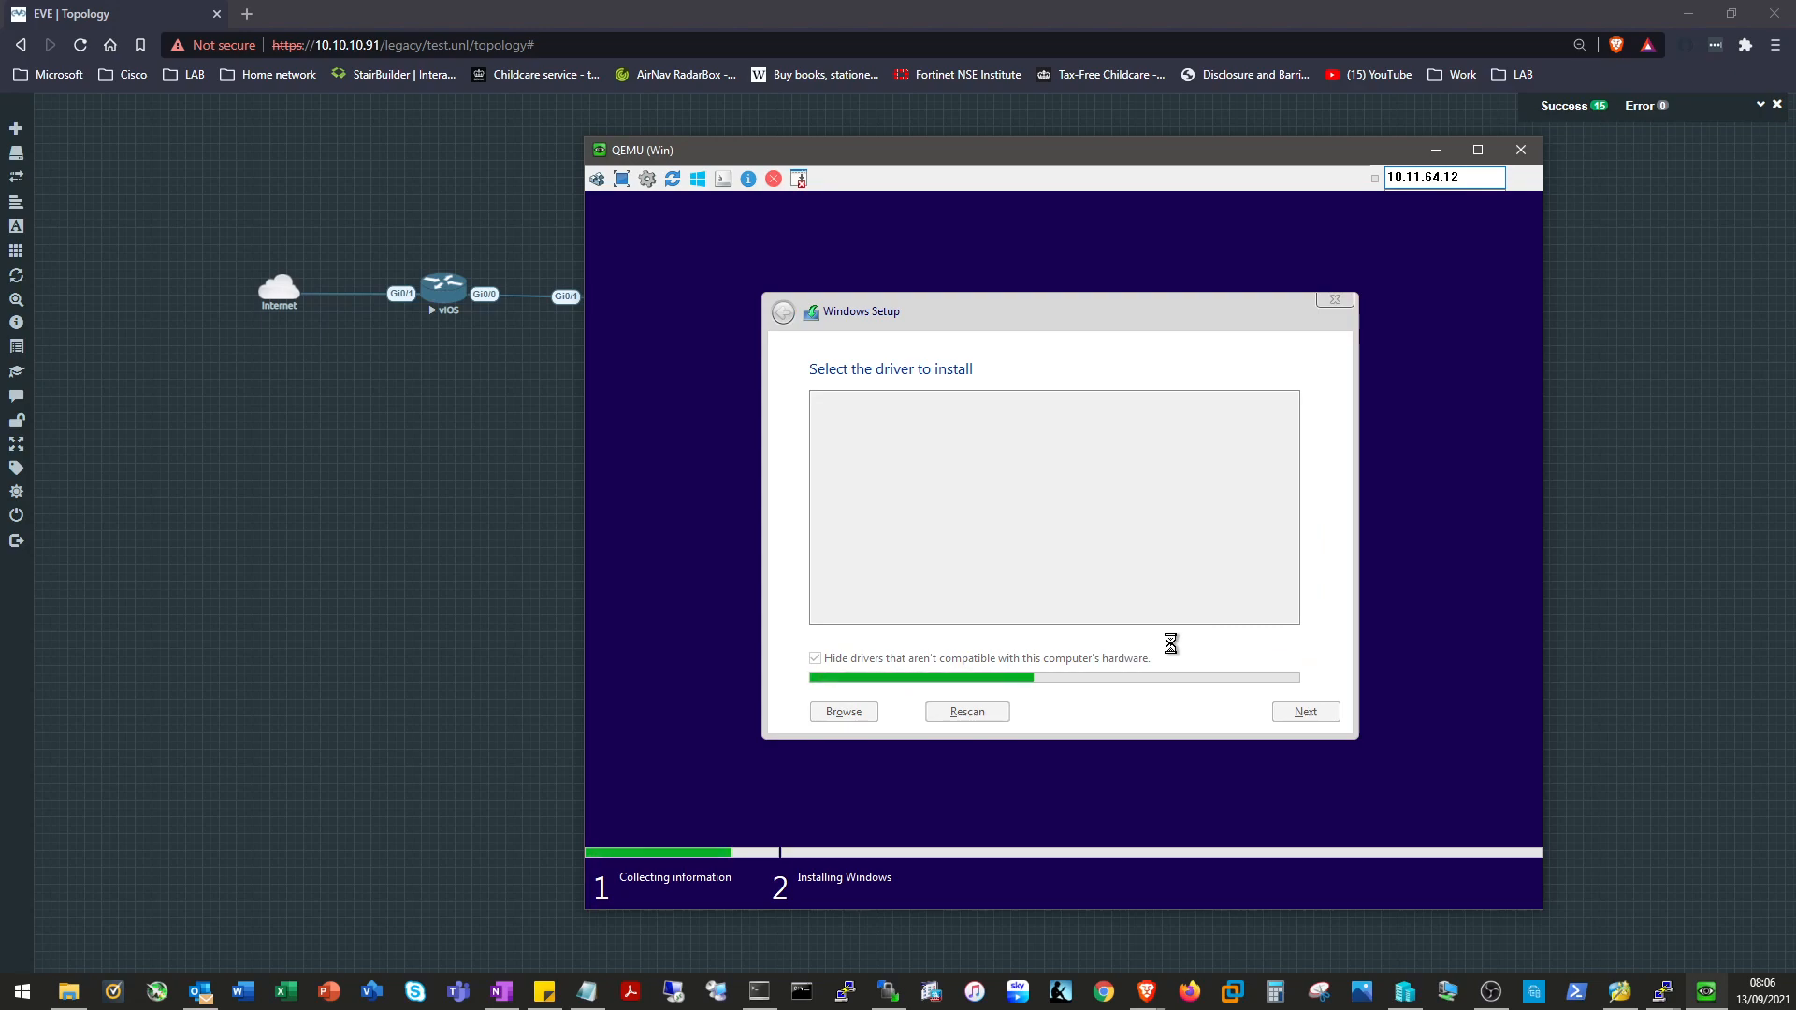
left_click(1270, 627)
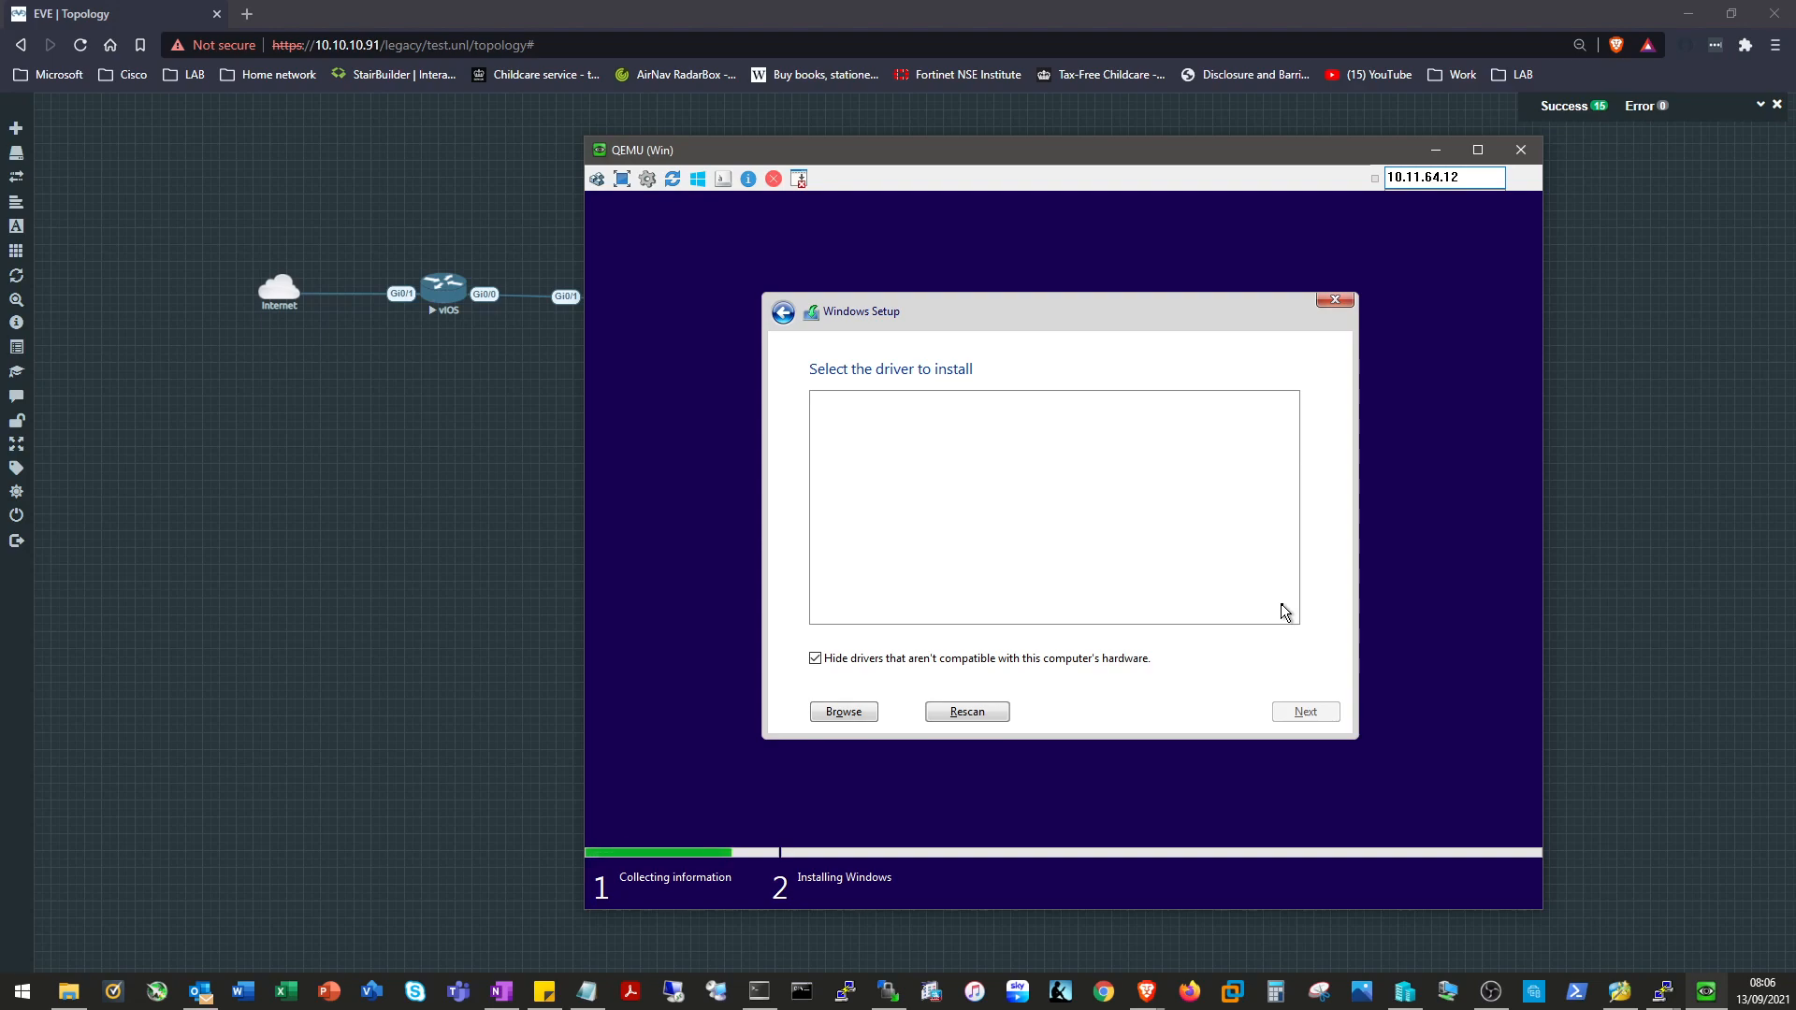
left_click(843, 714)
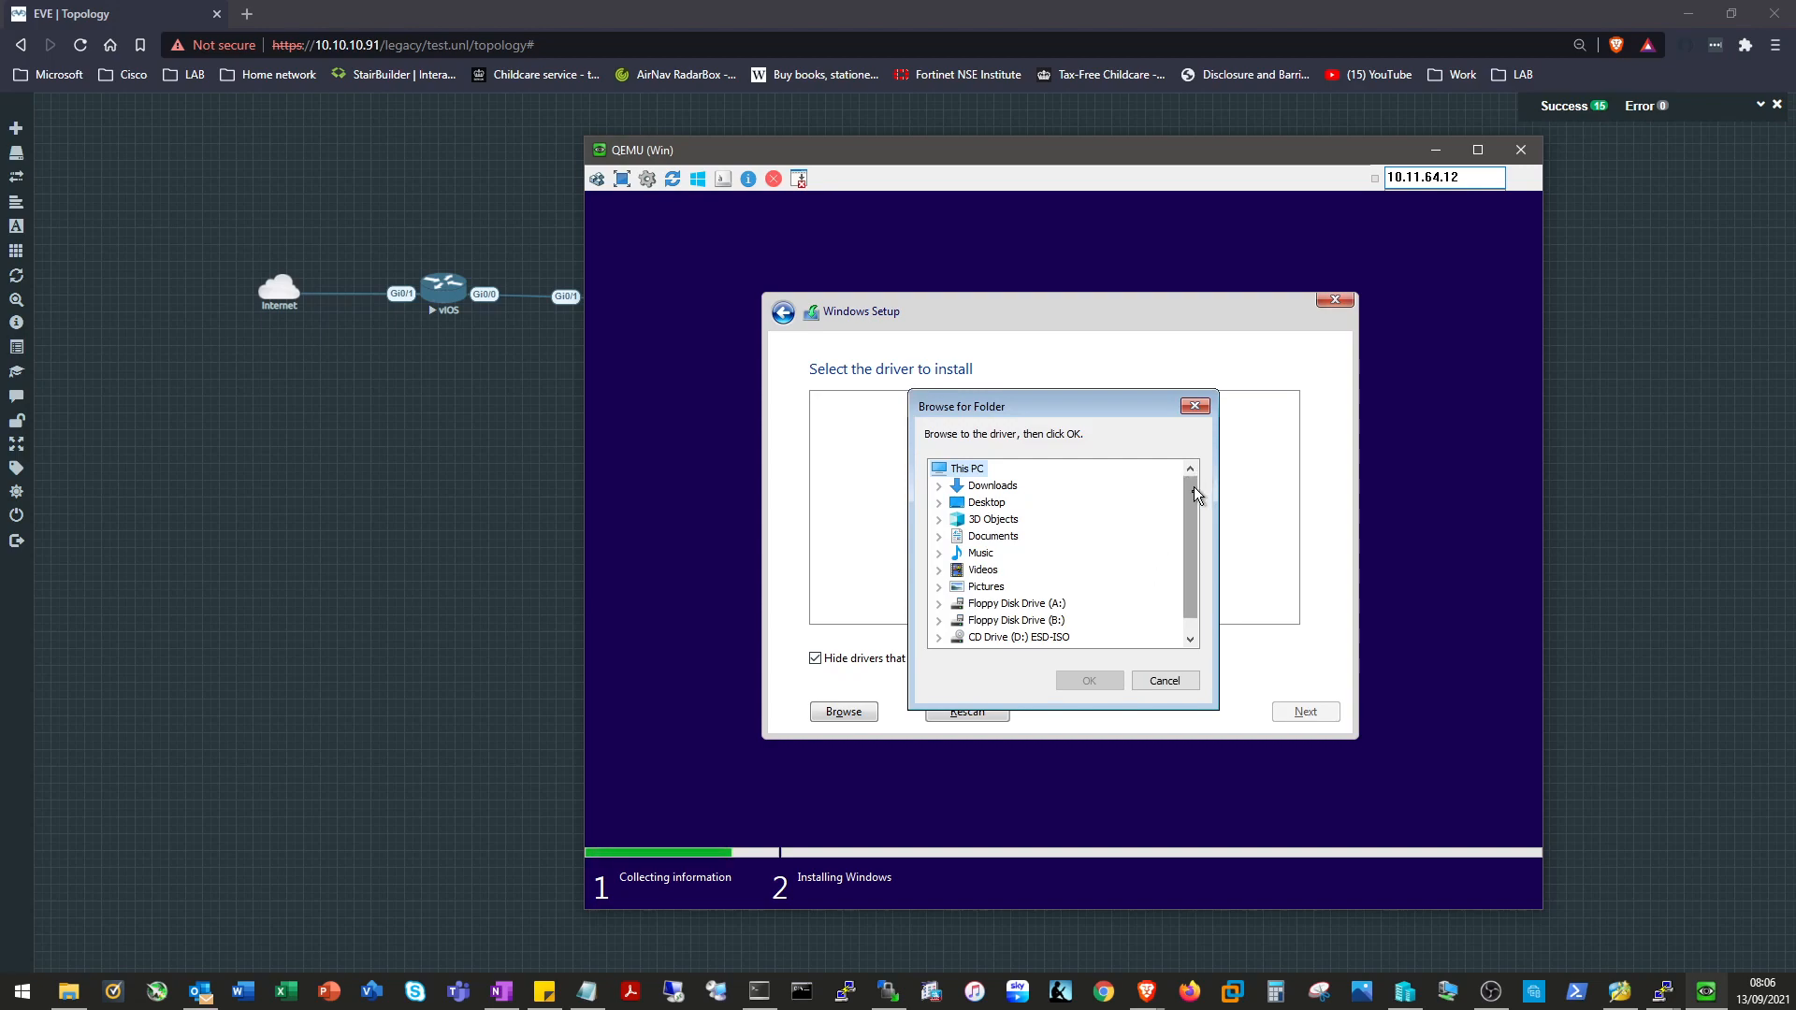
left_click_drag(1191, 513, 1191, 527)
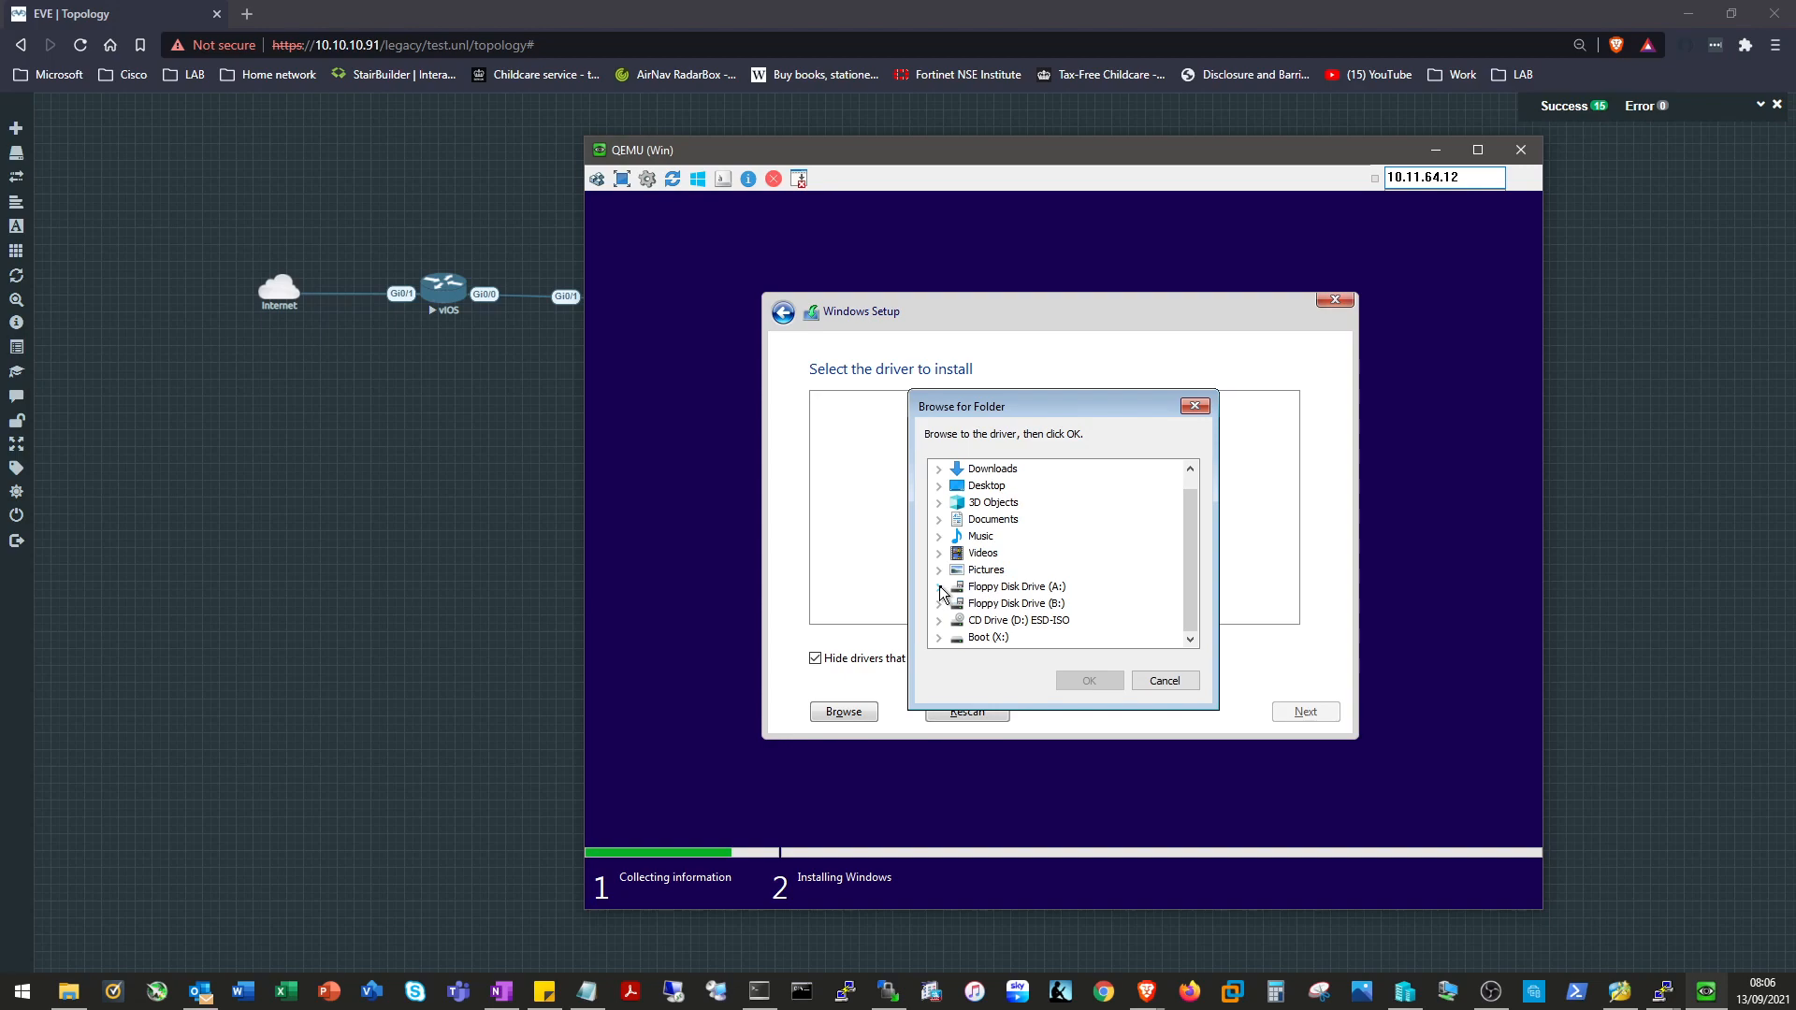
double_click(1046, 604)
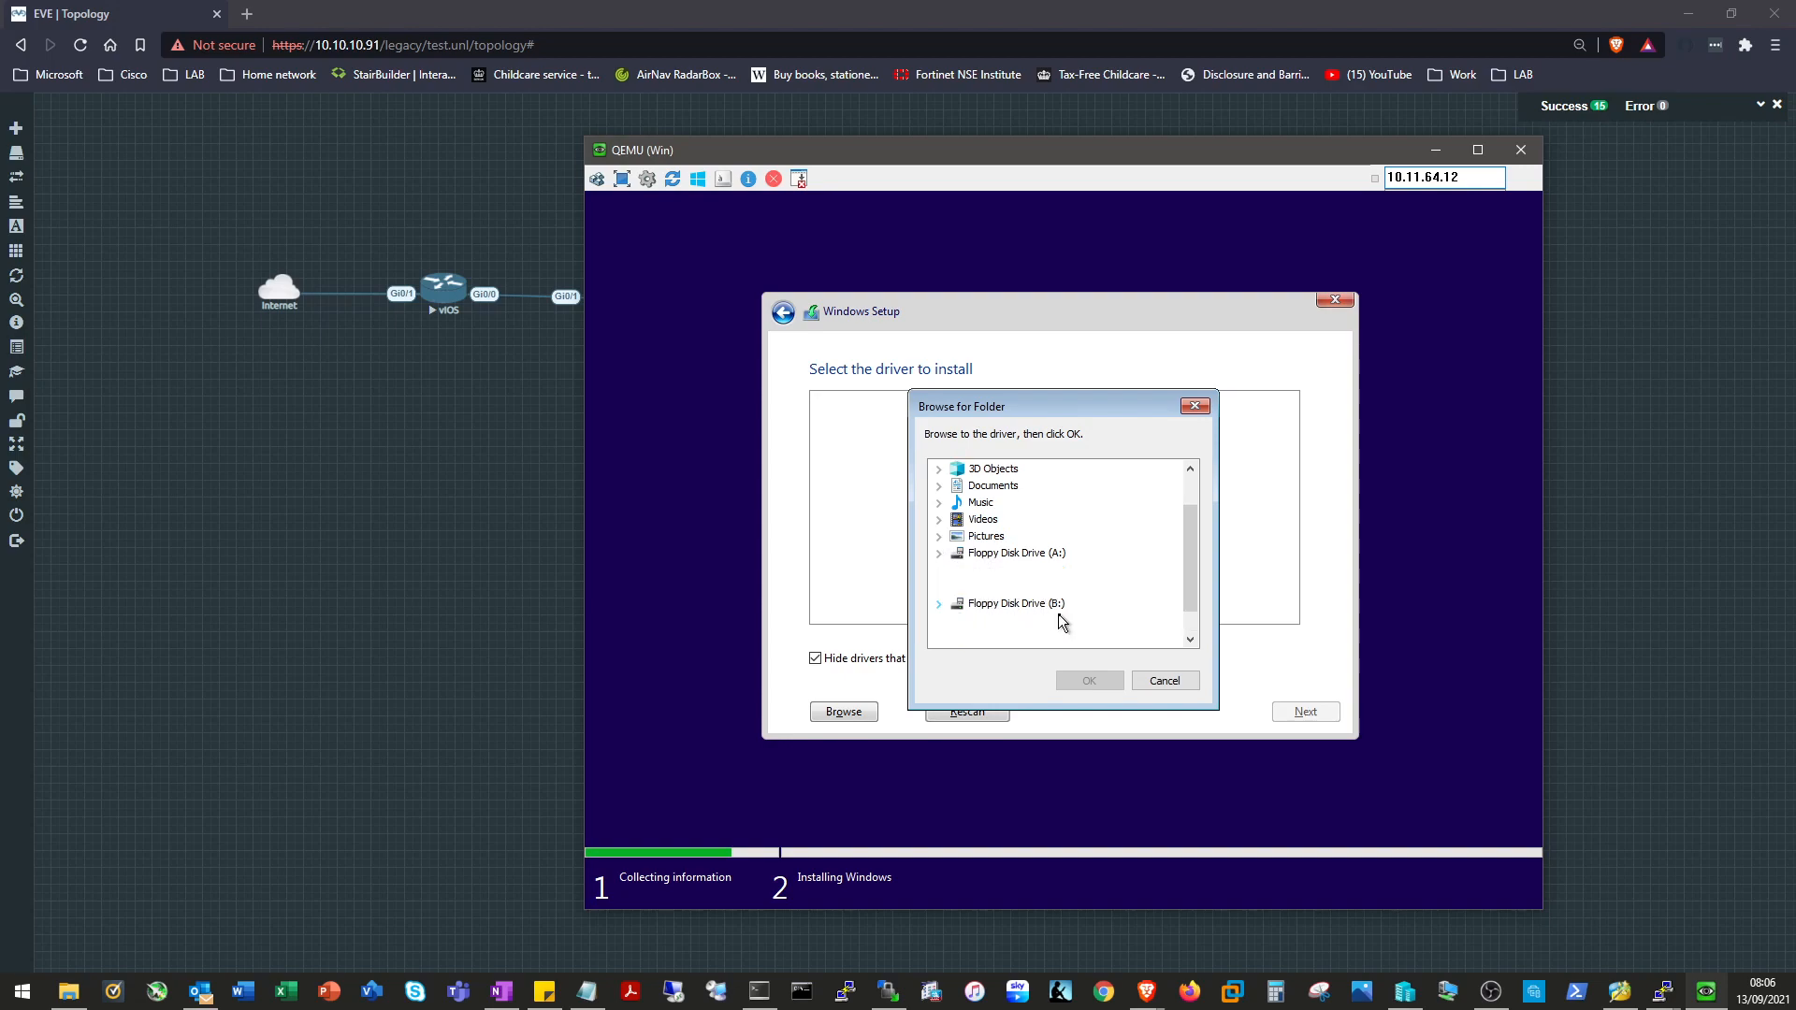
left_click_drag(1192, 530, 1191, 599)
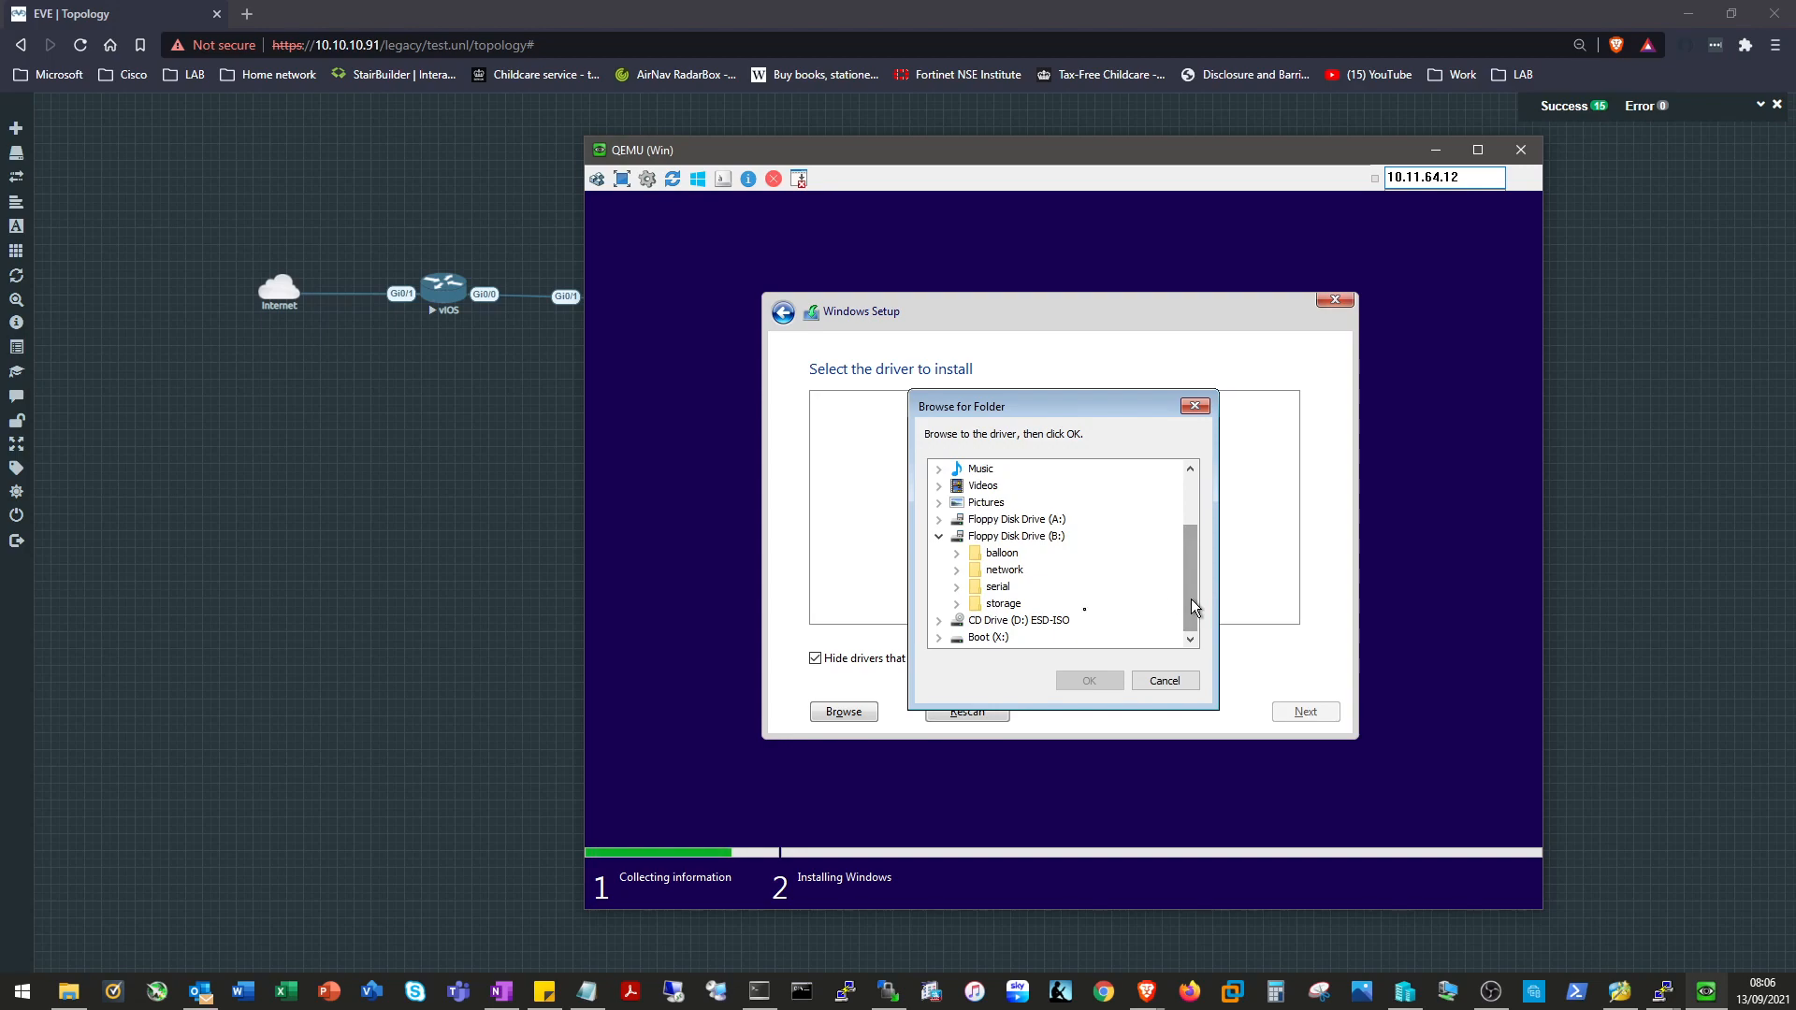
Choose the storage\2003R2\amd64 folder, show incompatible drivers, and install the VirtIO SCSI driver.
left_click(973, 604)
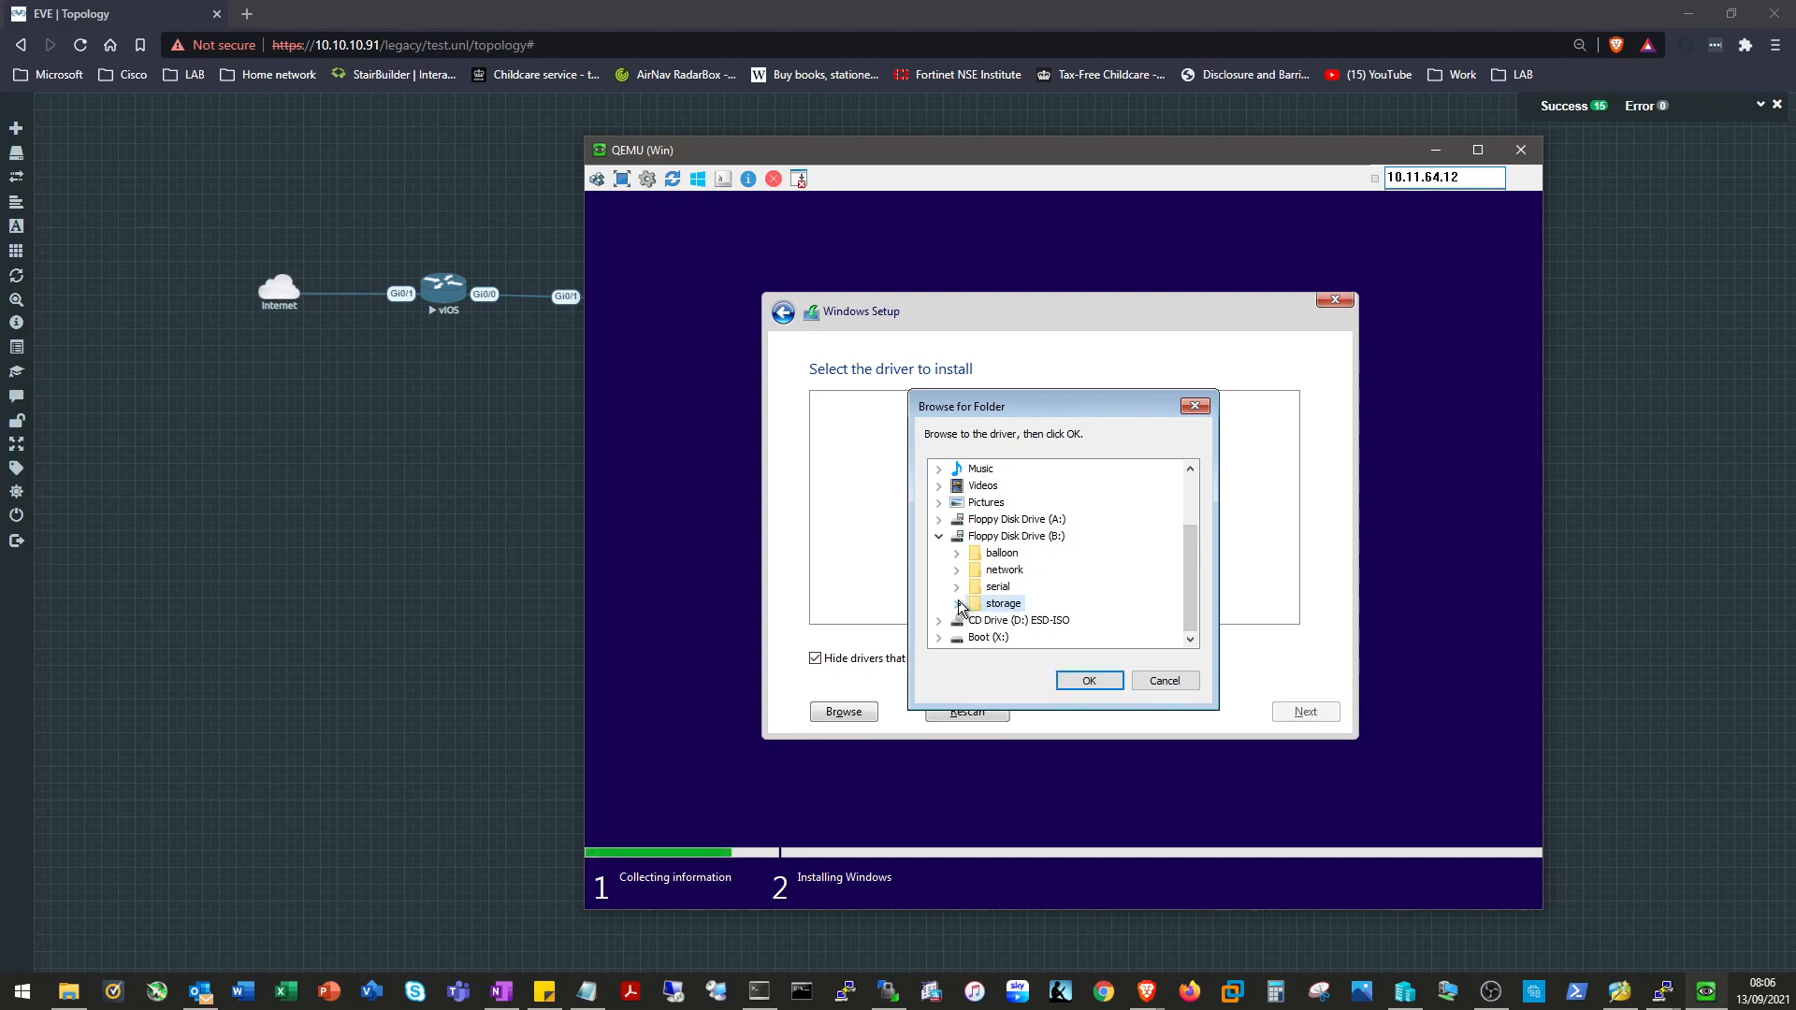
left_click(957, 606)
left_click(973, 622)
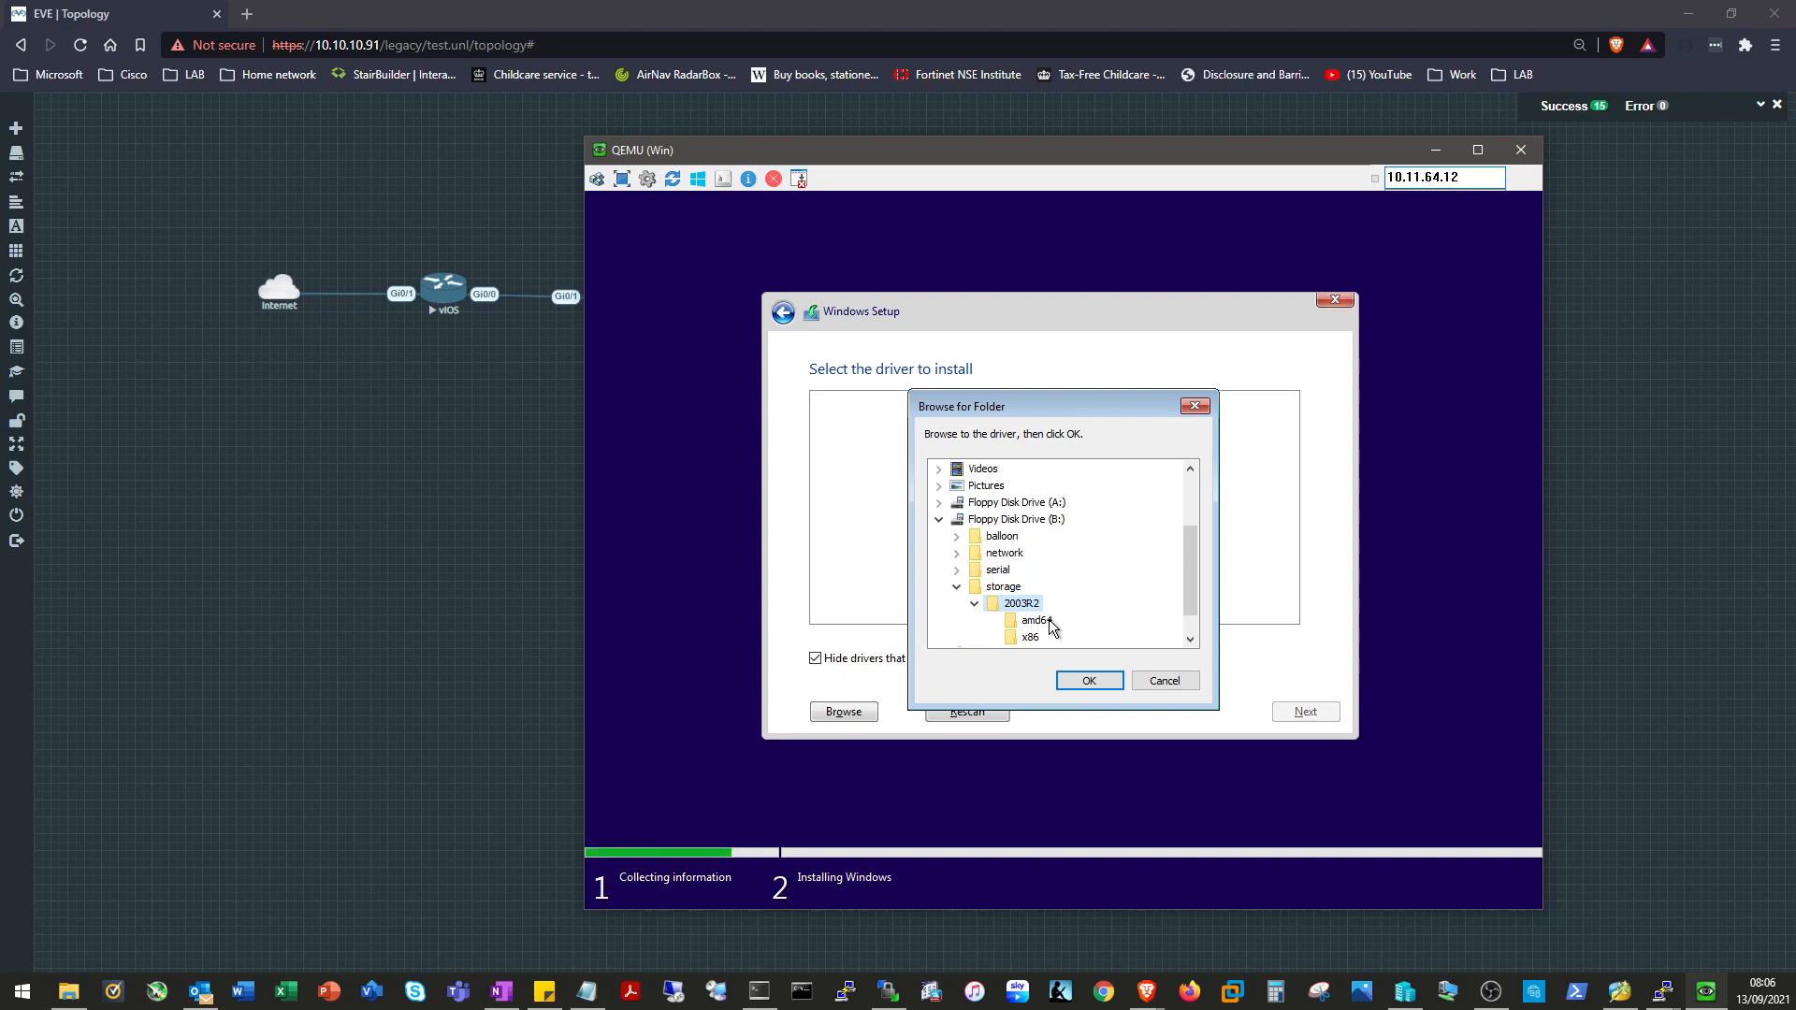
left_click(1031, 638)
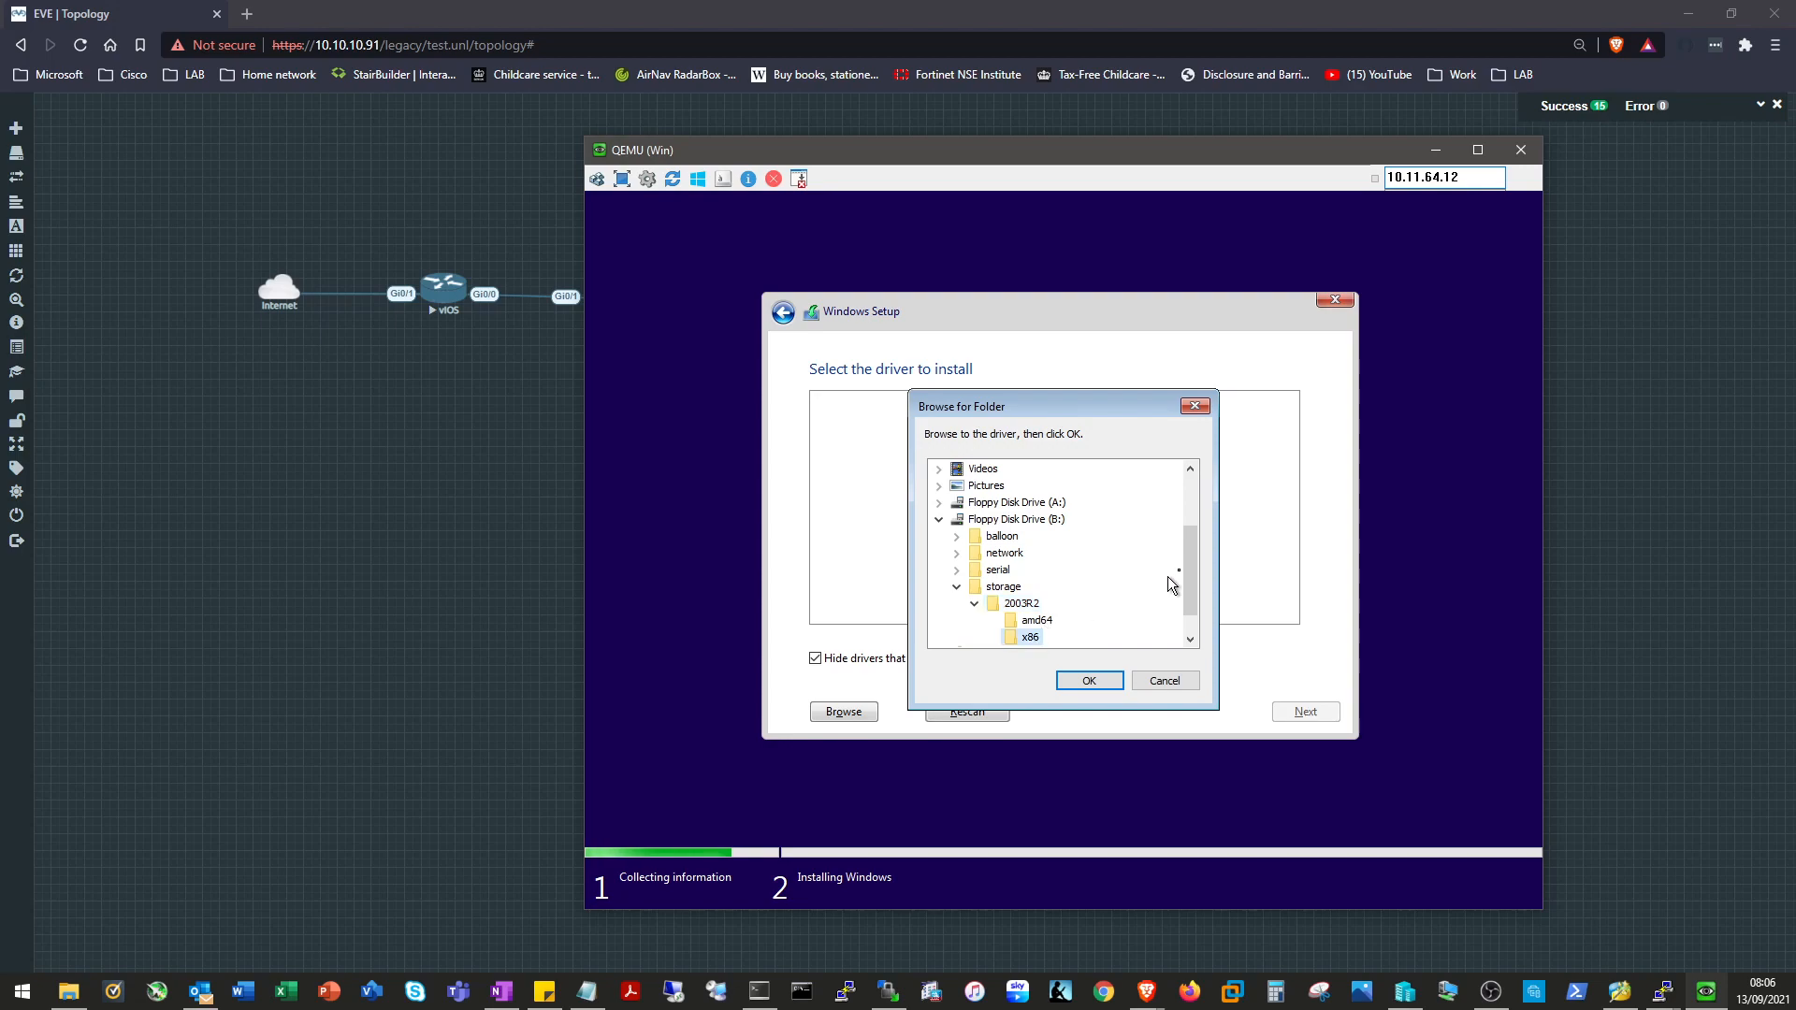
left_click_drag(1188, 559, 1190, 634)
left_click(1040, 586)
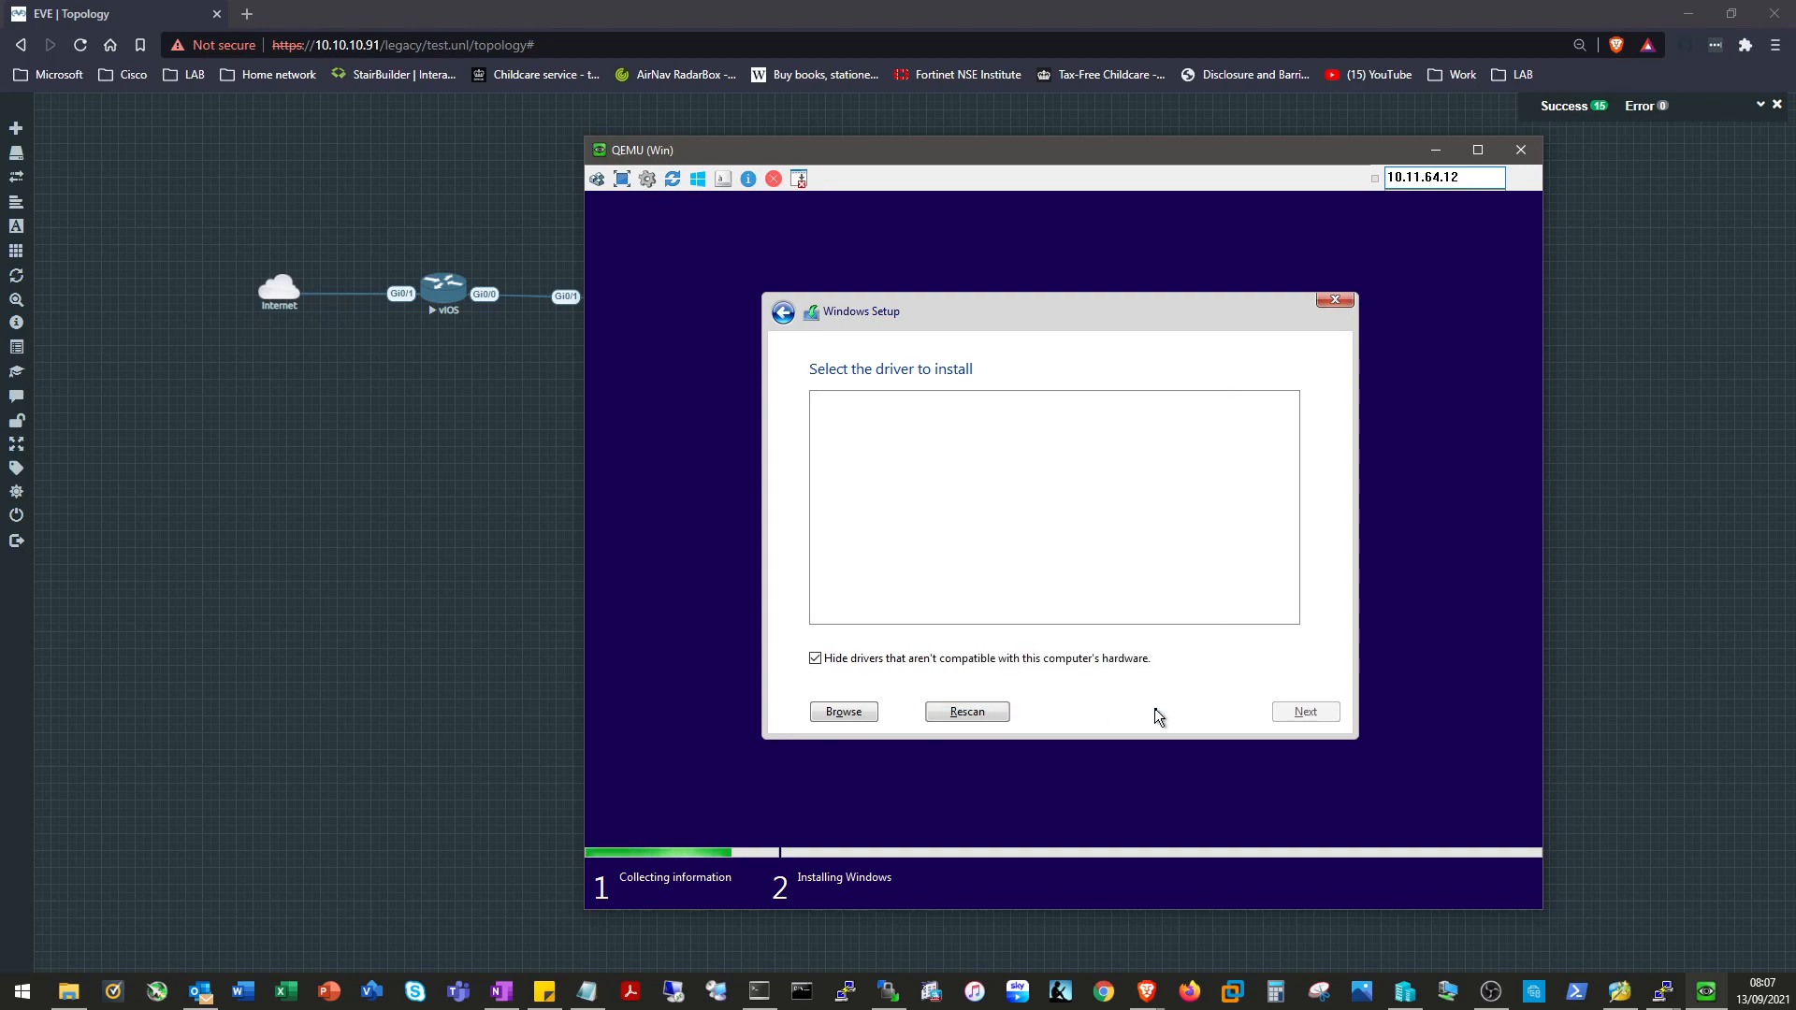
left_click(1013, 659)
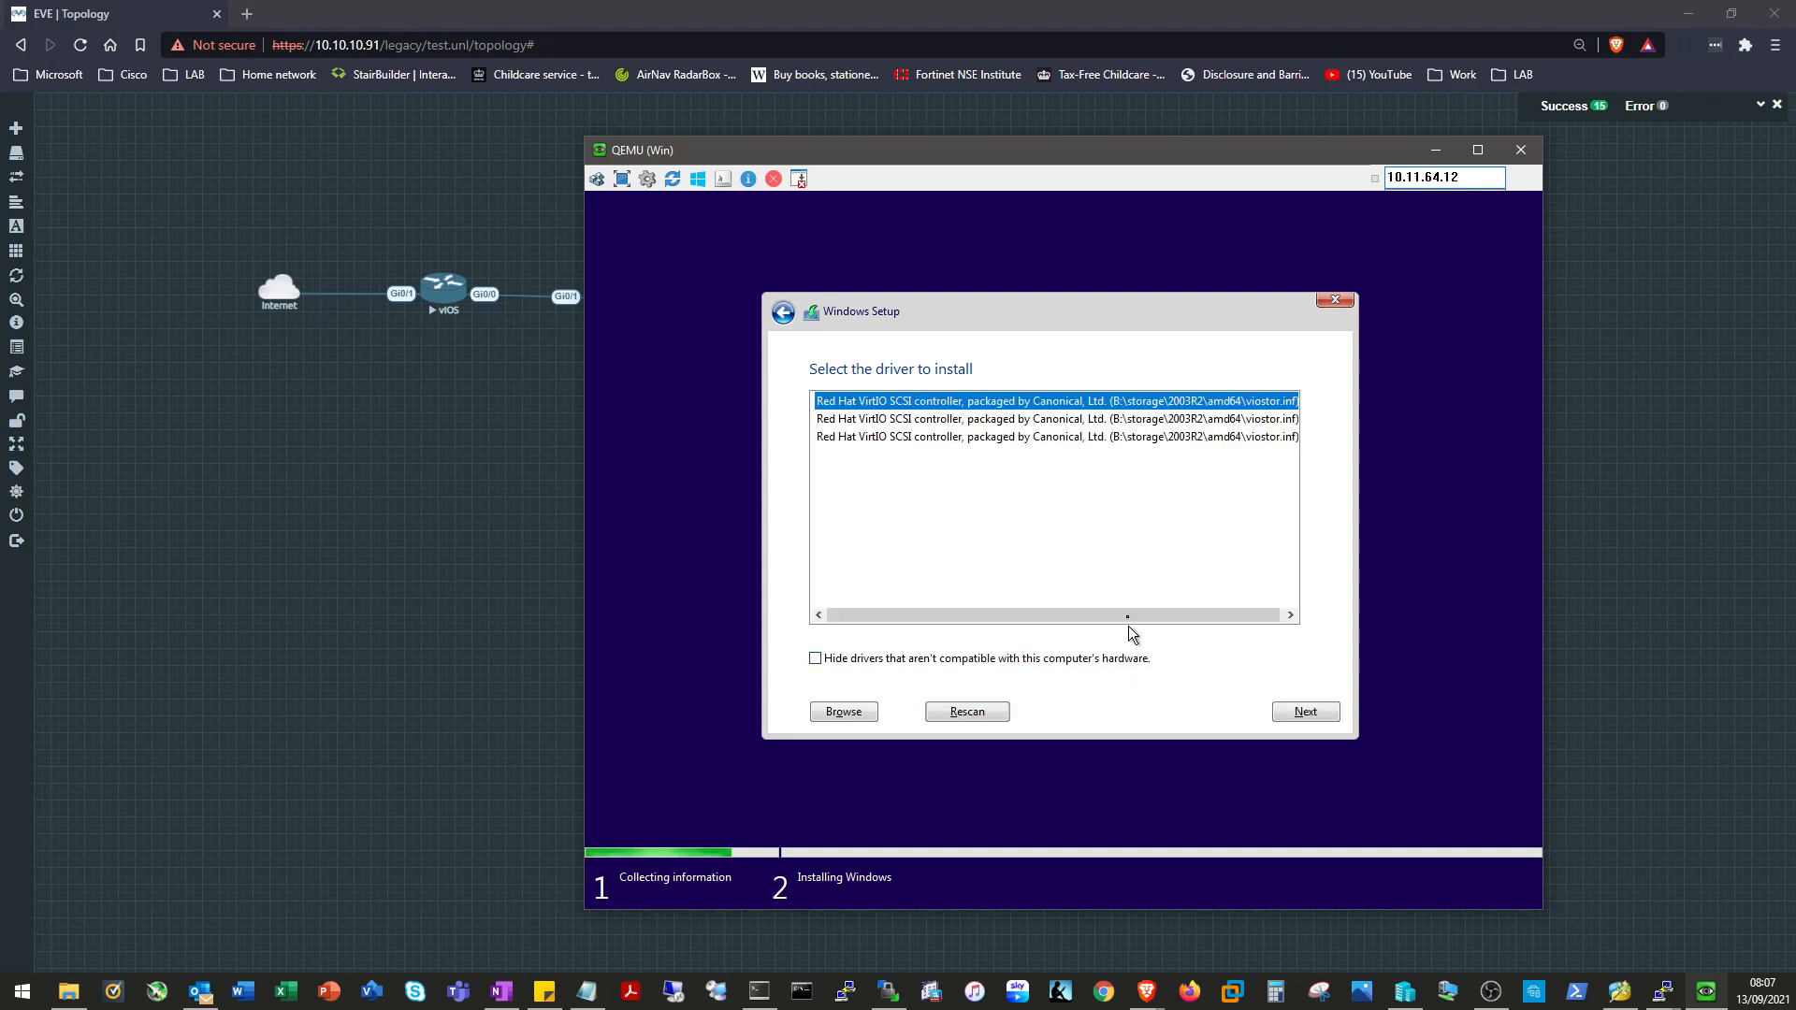
left_click_drag(1097, 613, 1053, 610)
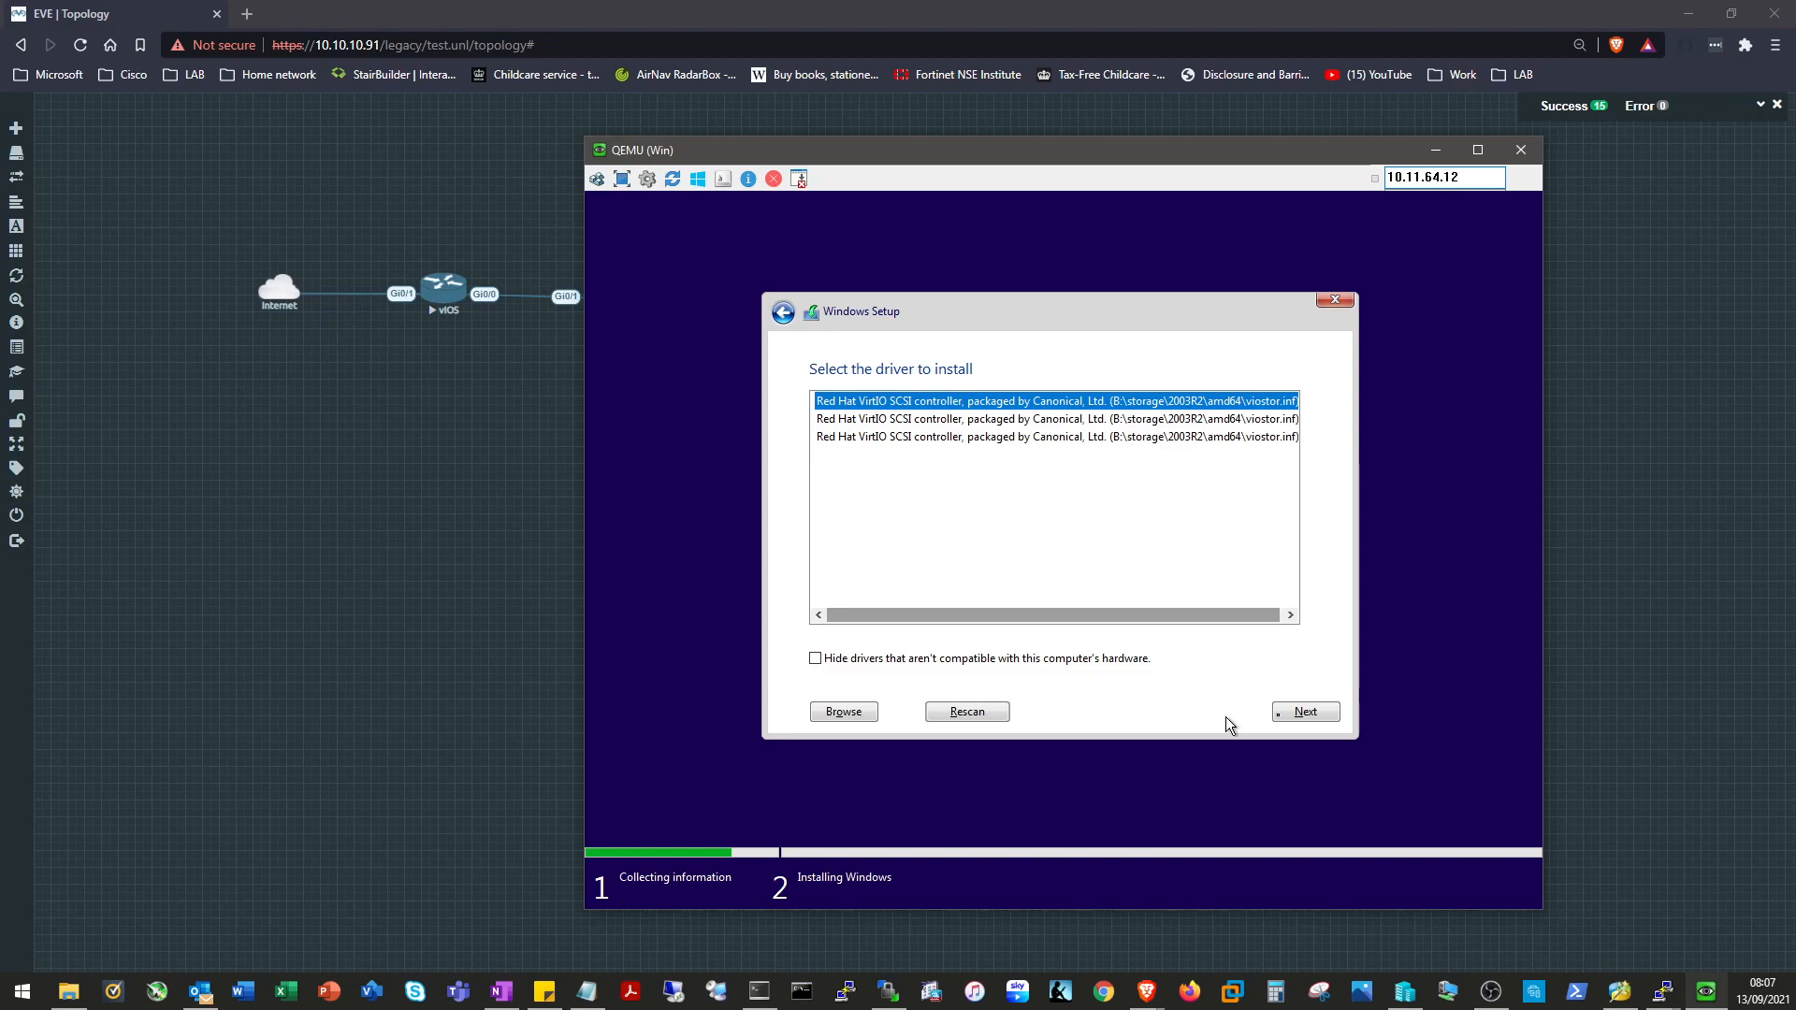
left_click(1305, 712)
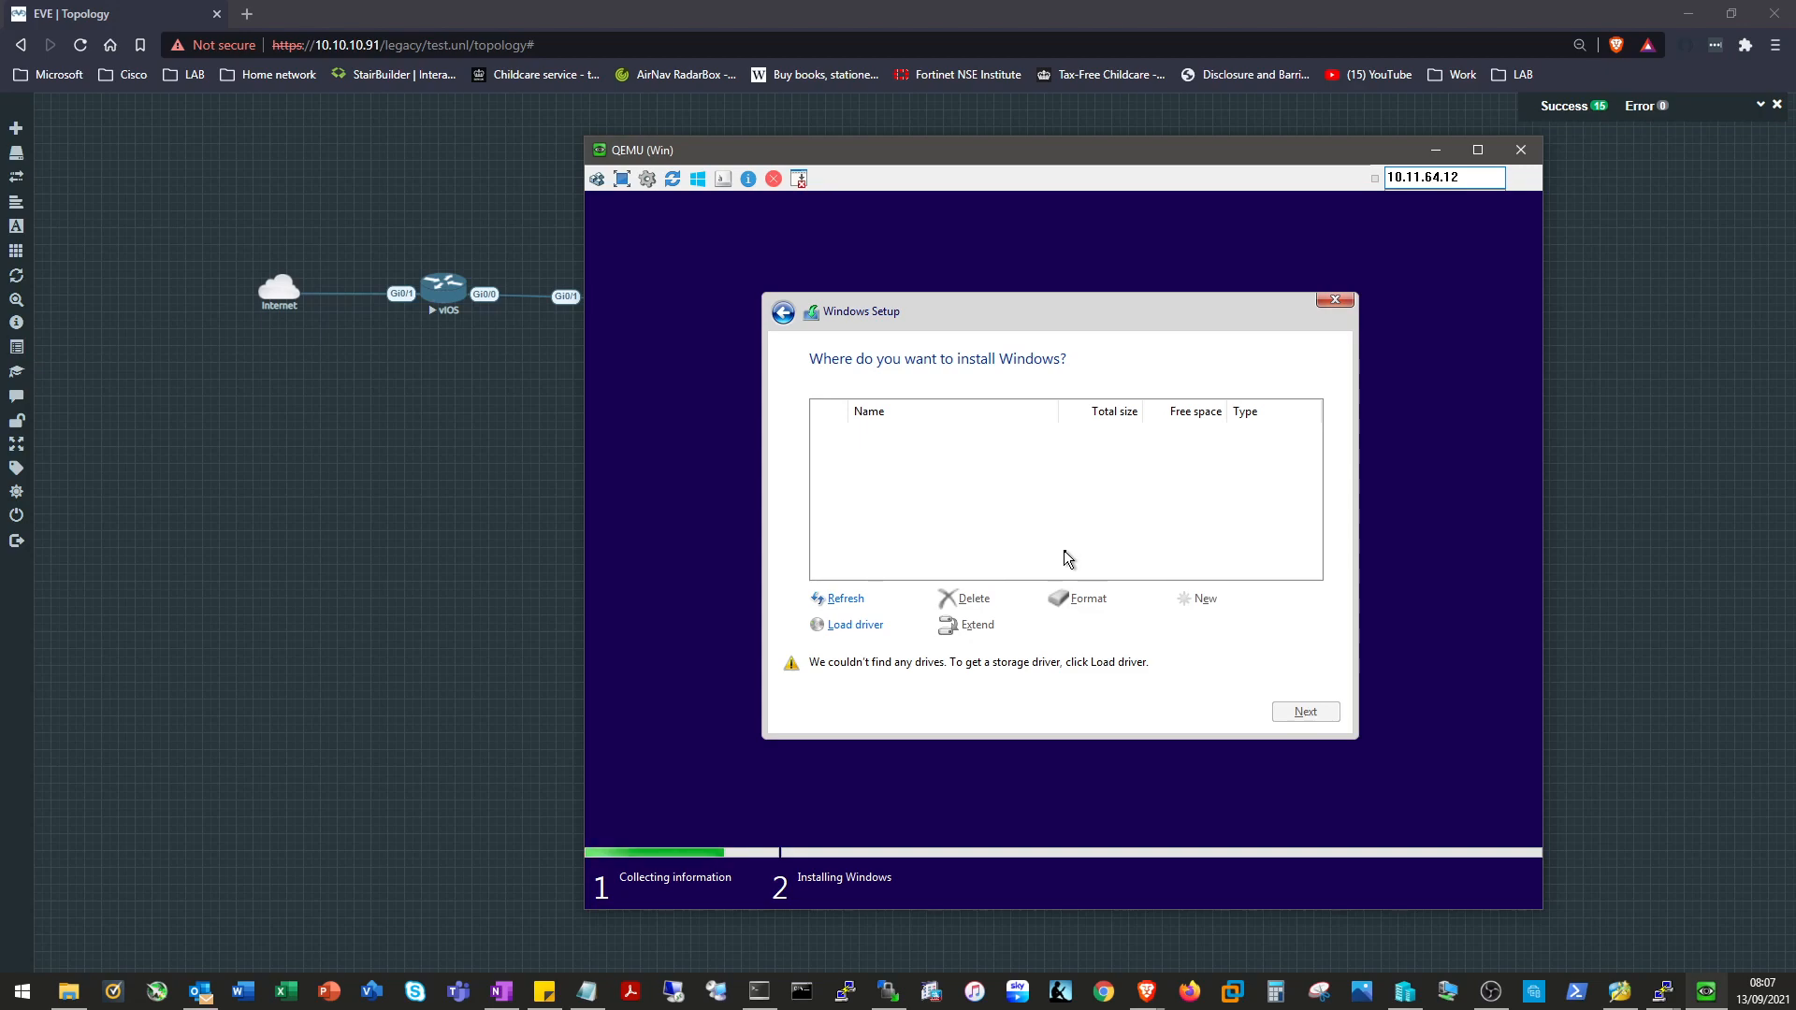
Try loading a driver from B:\storage\2003R2\x86 and dismiss the no-signed-drivers warning.
left_click(847, 626)
left_click(1115, 627)
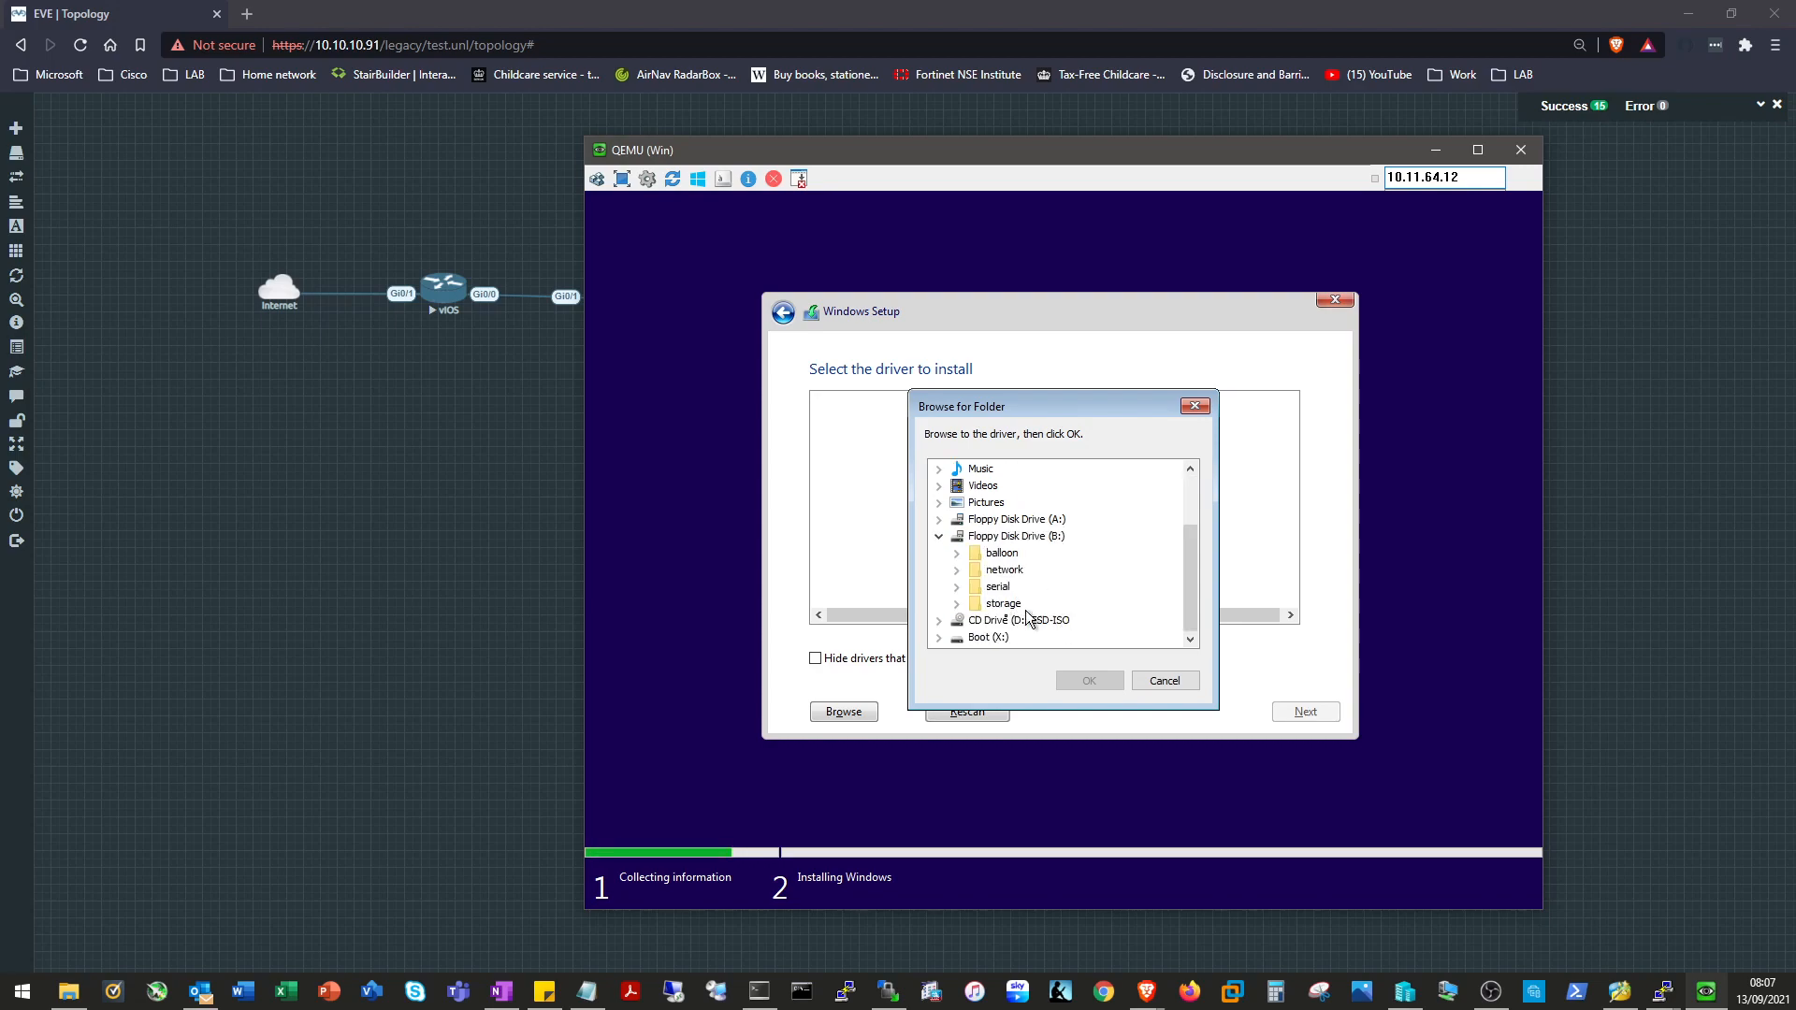
left_click(956, 604)
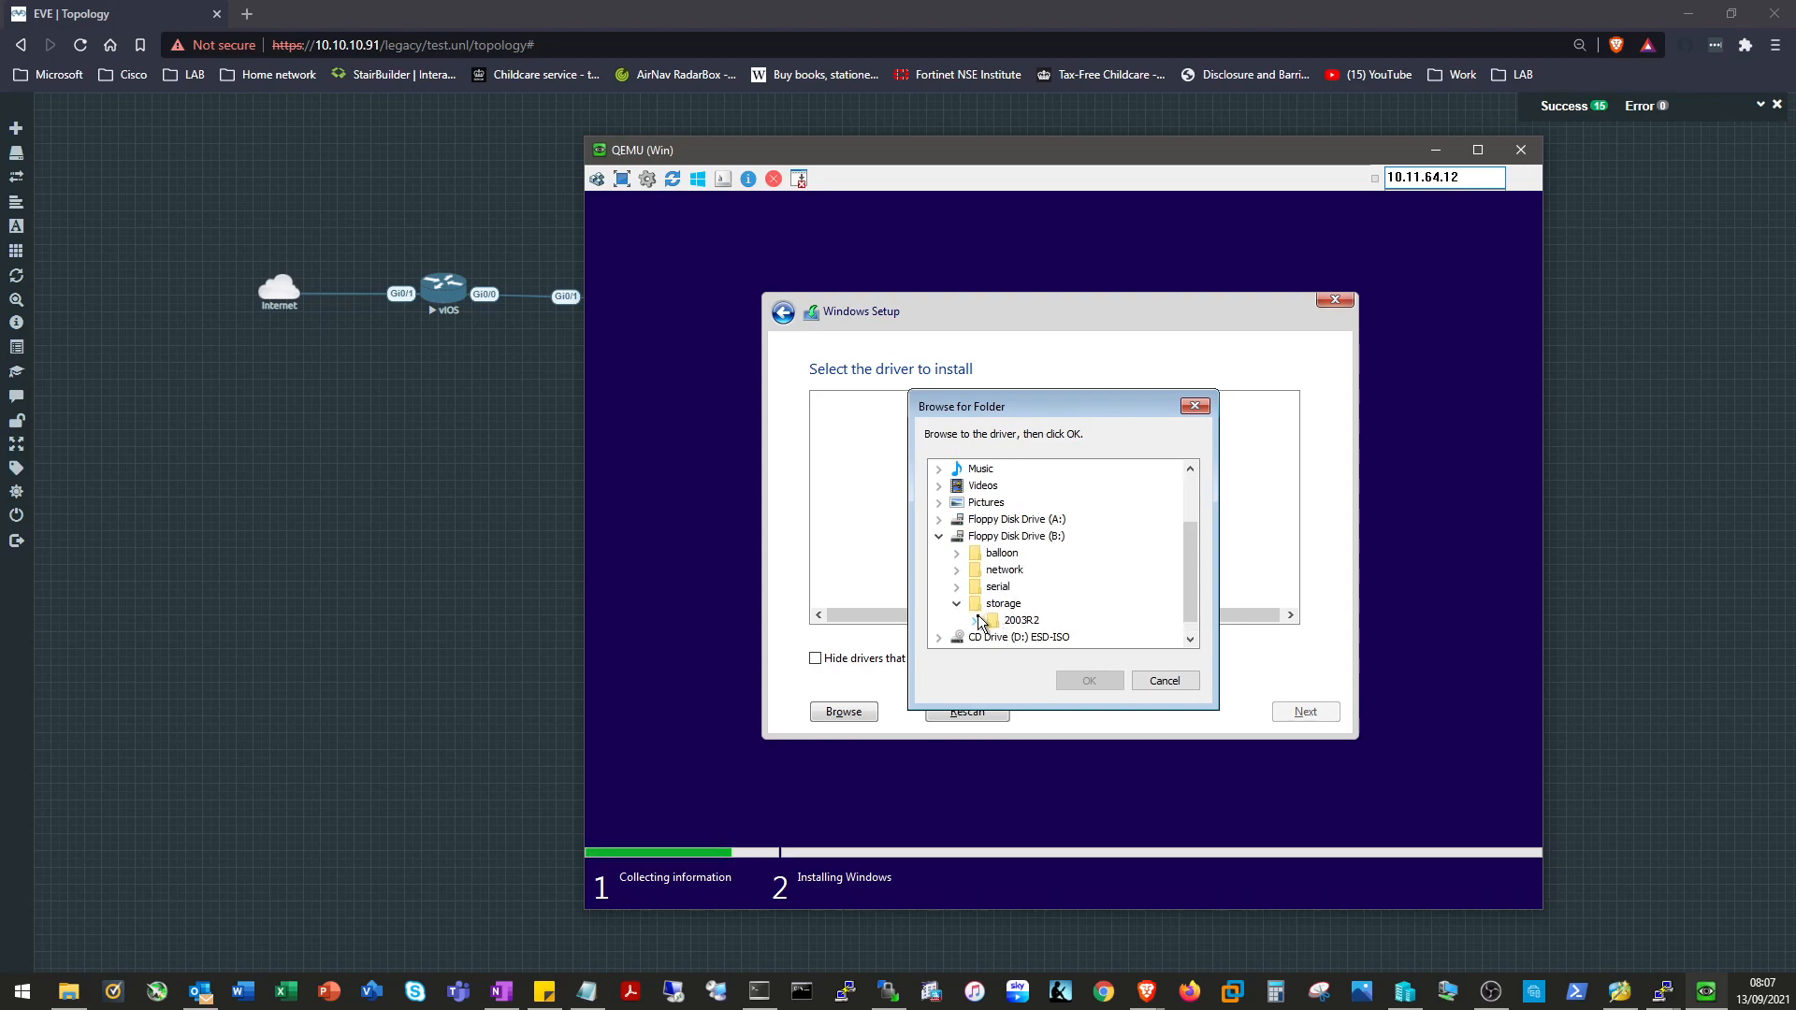
left_click(974, 620)
left_click(1030, 637)
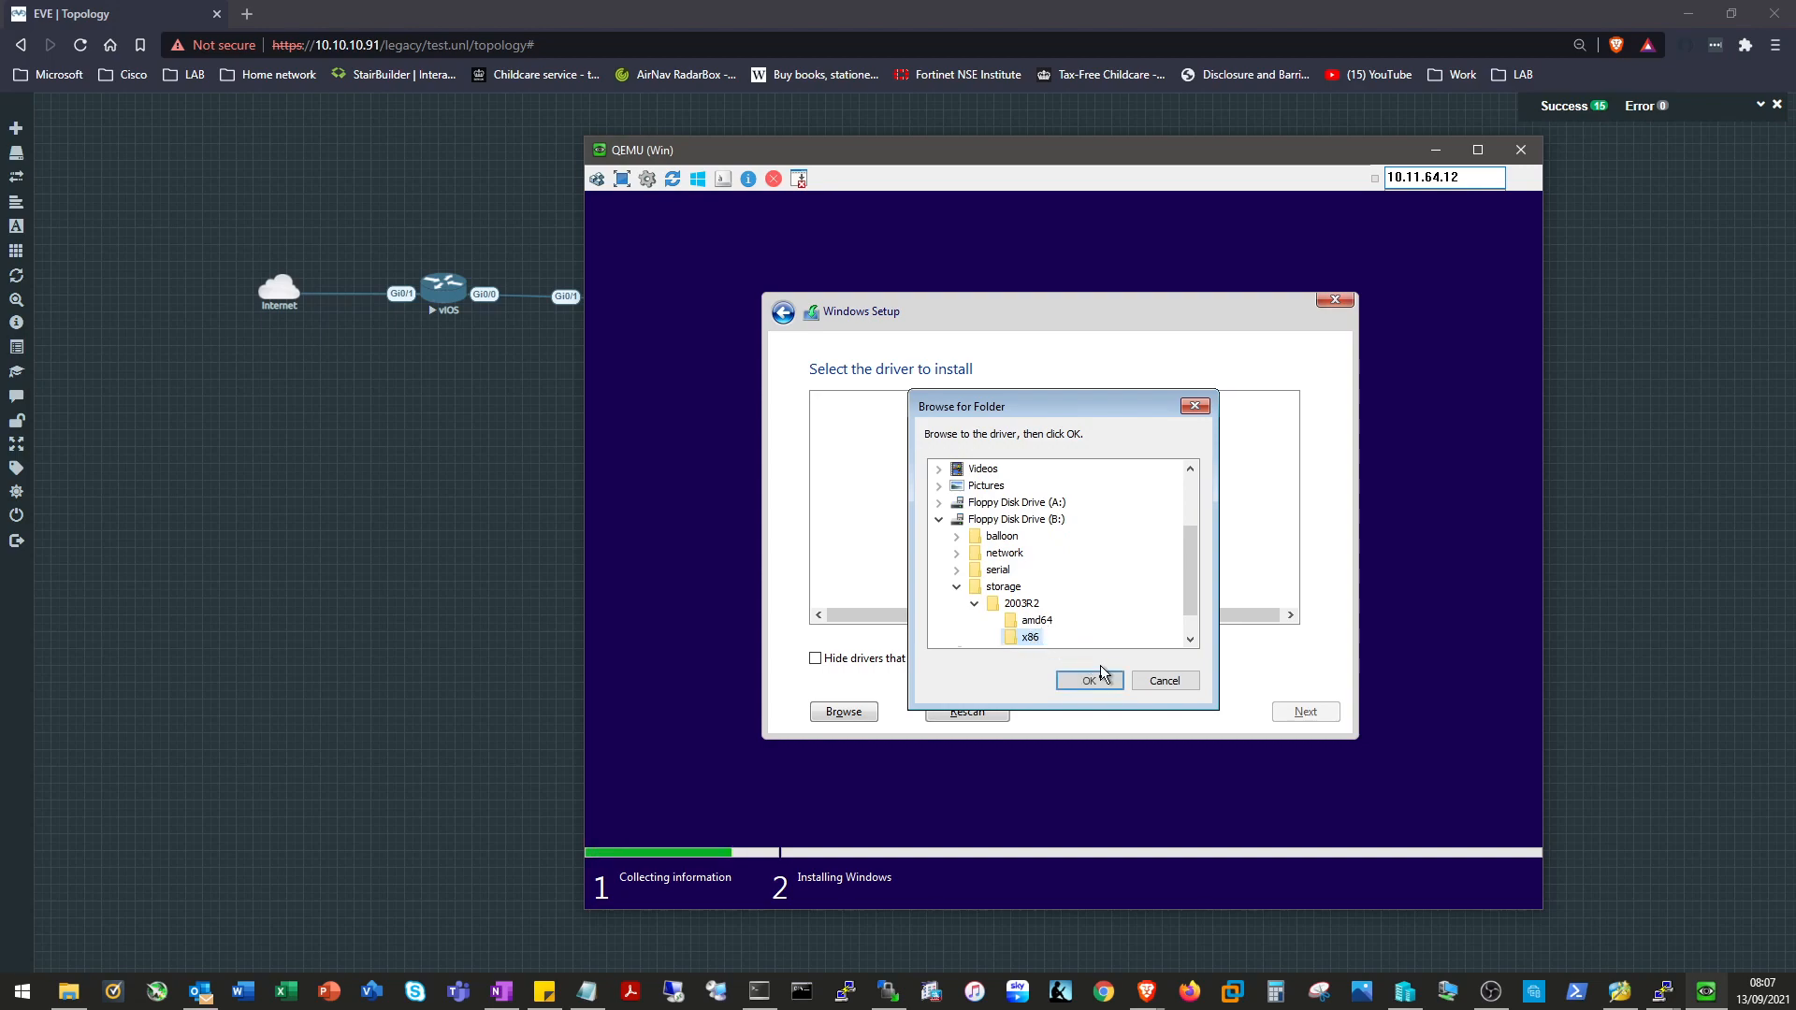
left_click(1090, 680)
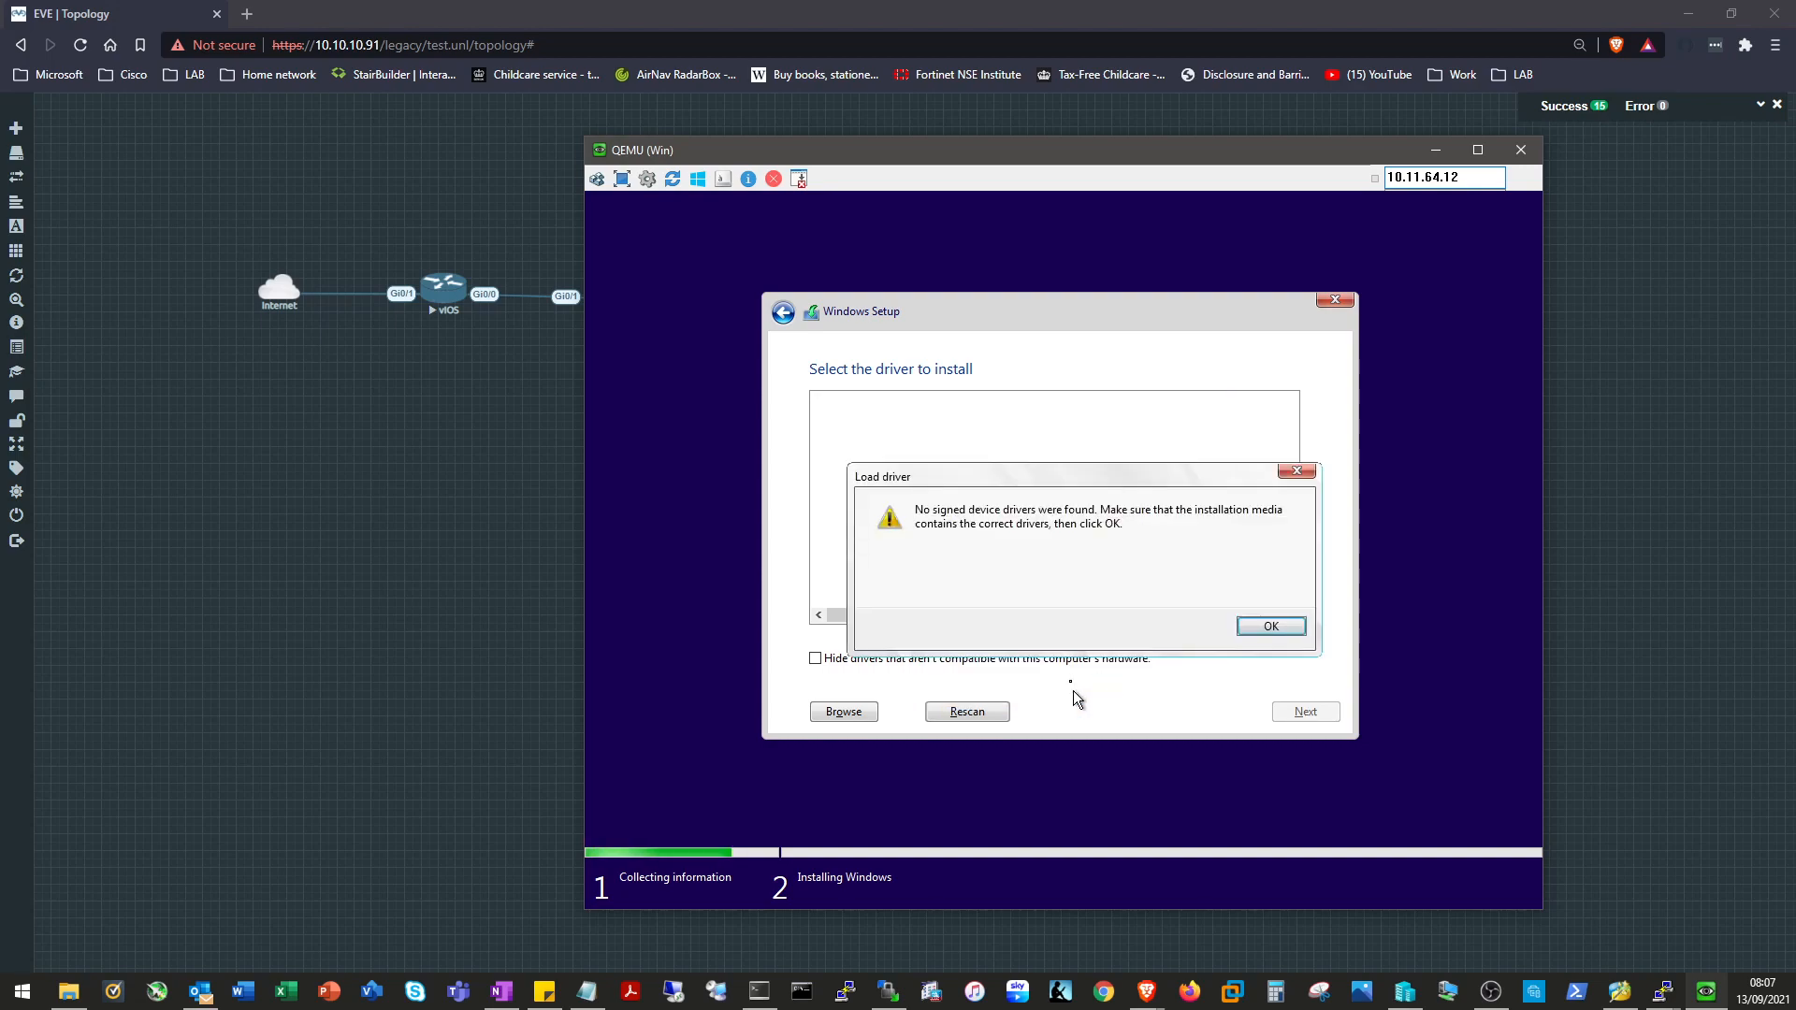
left_click(1270, 629)
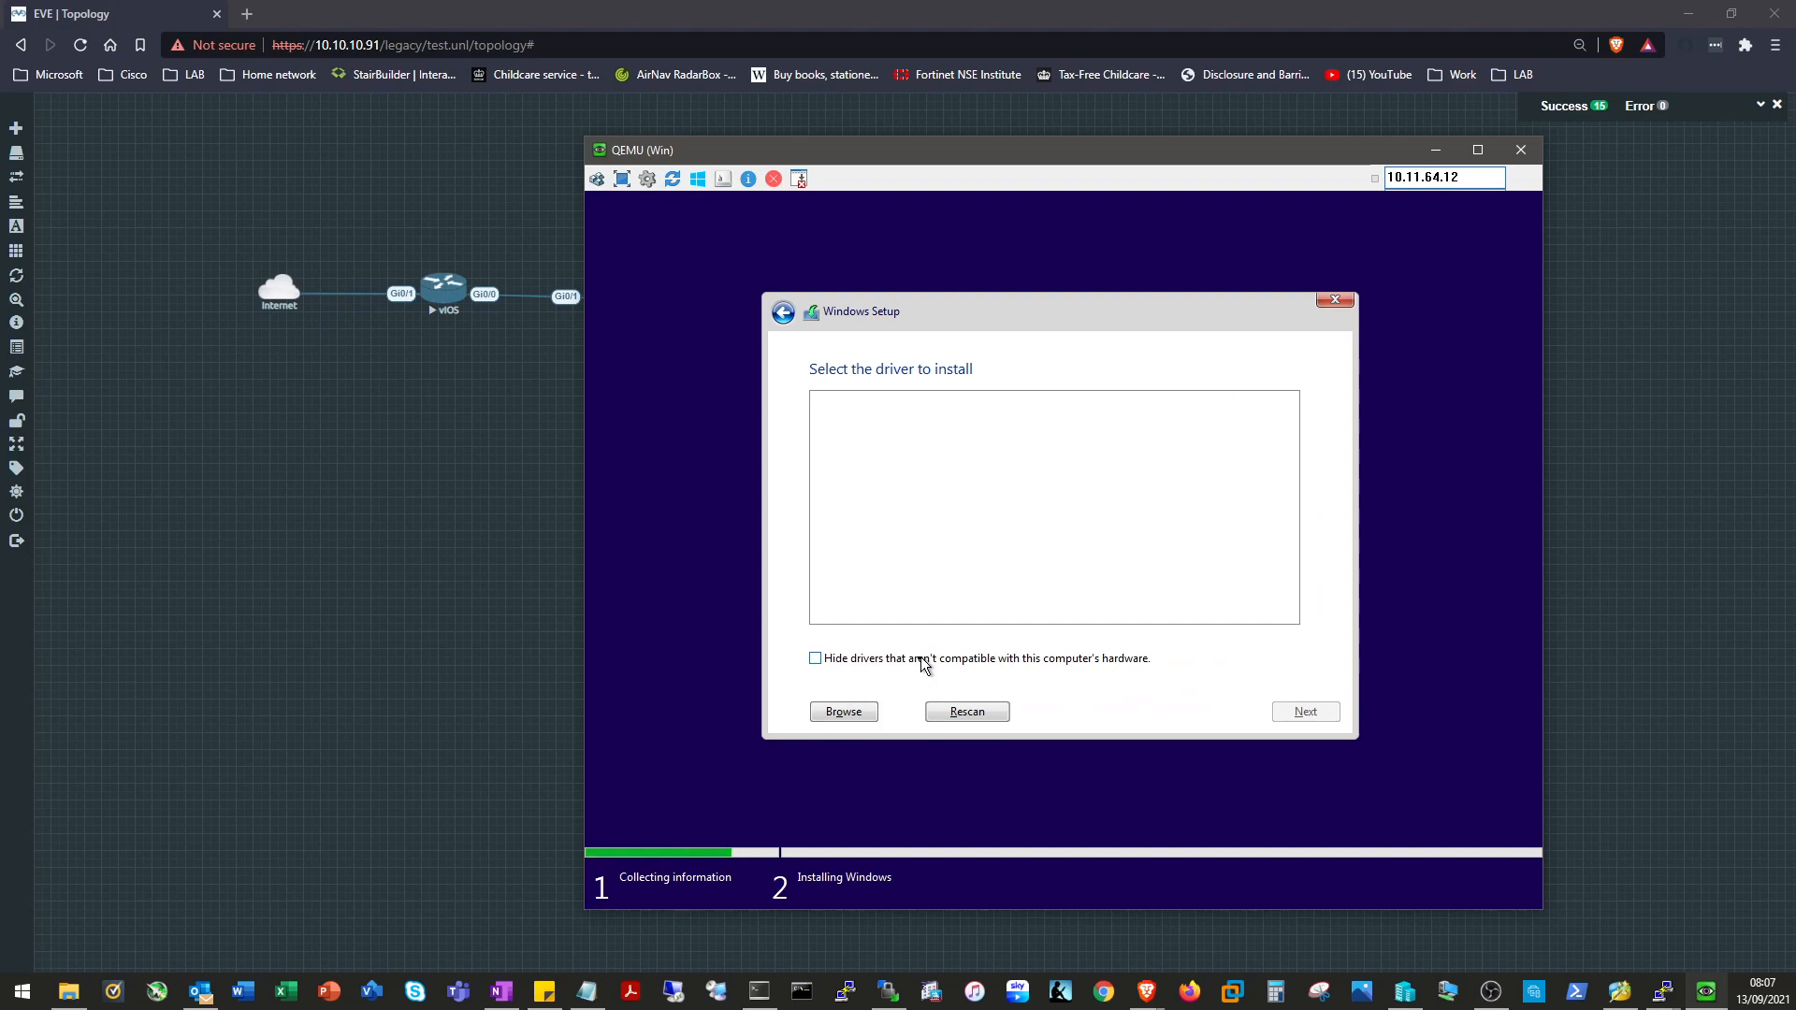
Load drivers from B:\storage\2003R2\amd64 and install the second Red Hat VirtIO SCSI entry.
left_click(877, 711)
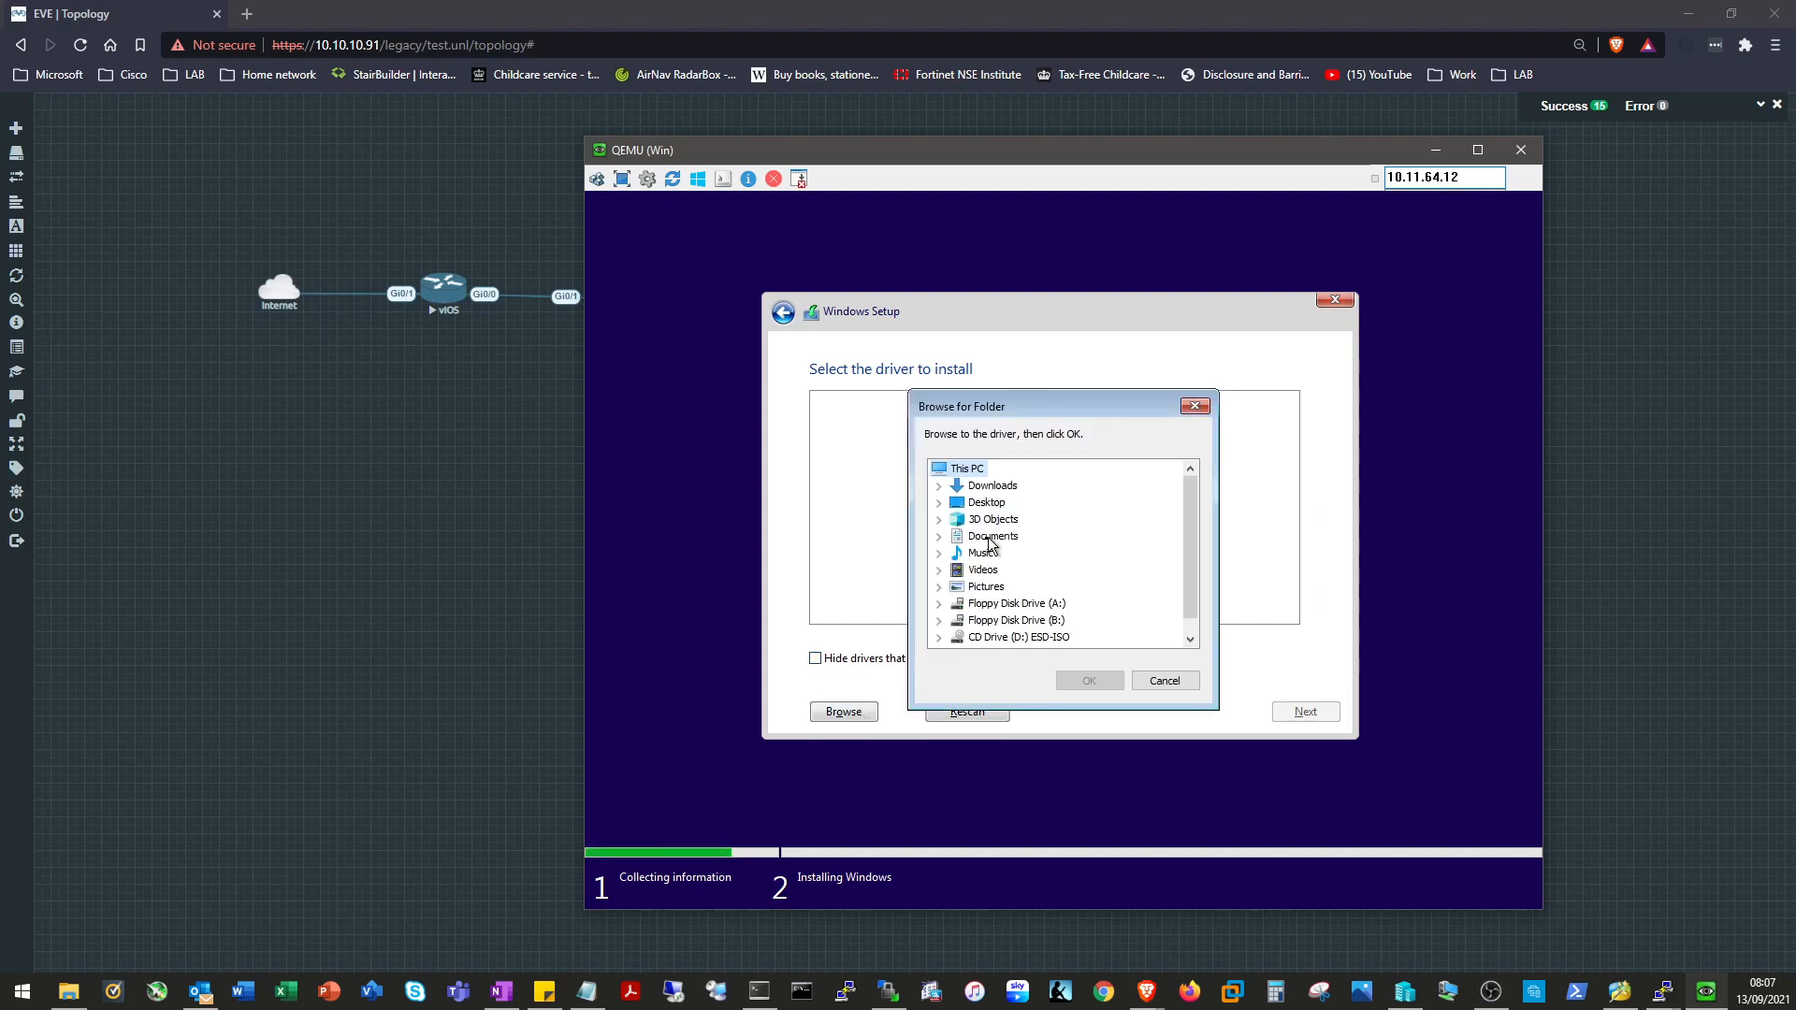
left_click(938, 621)
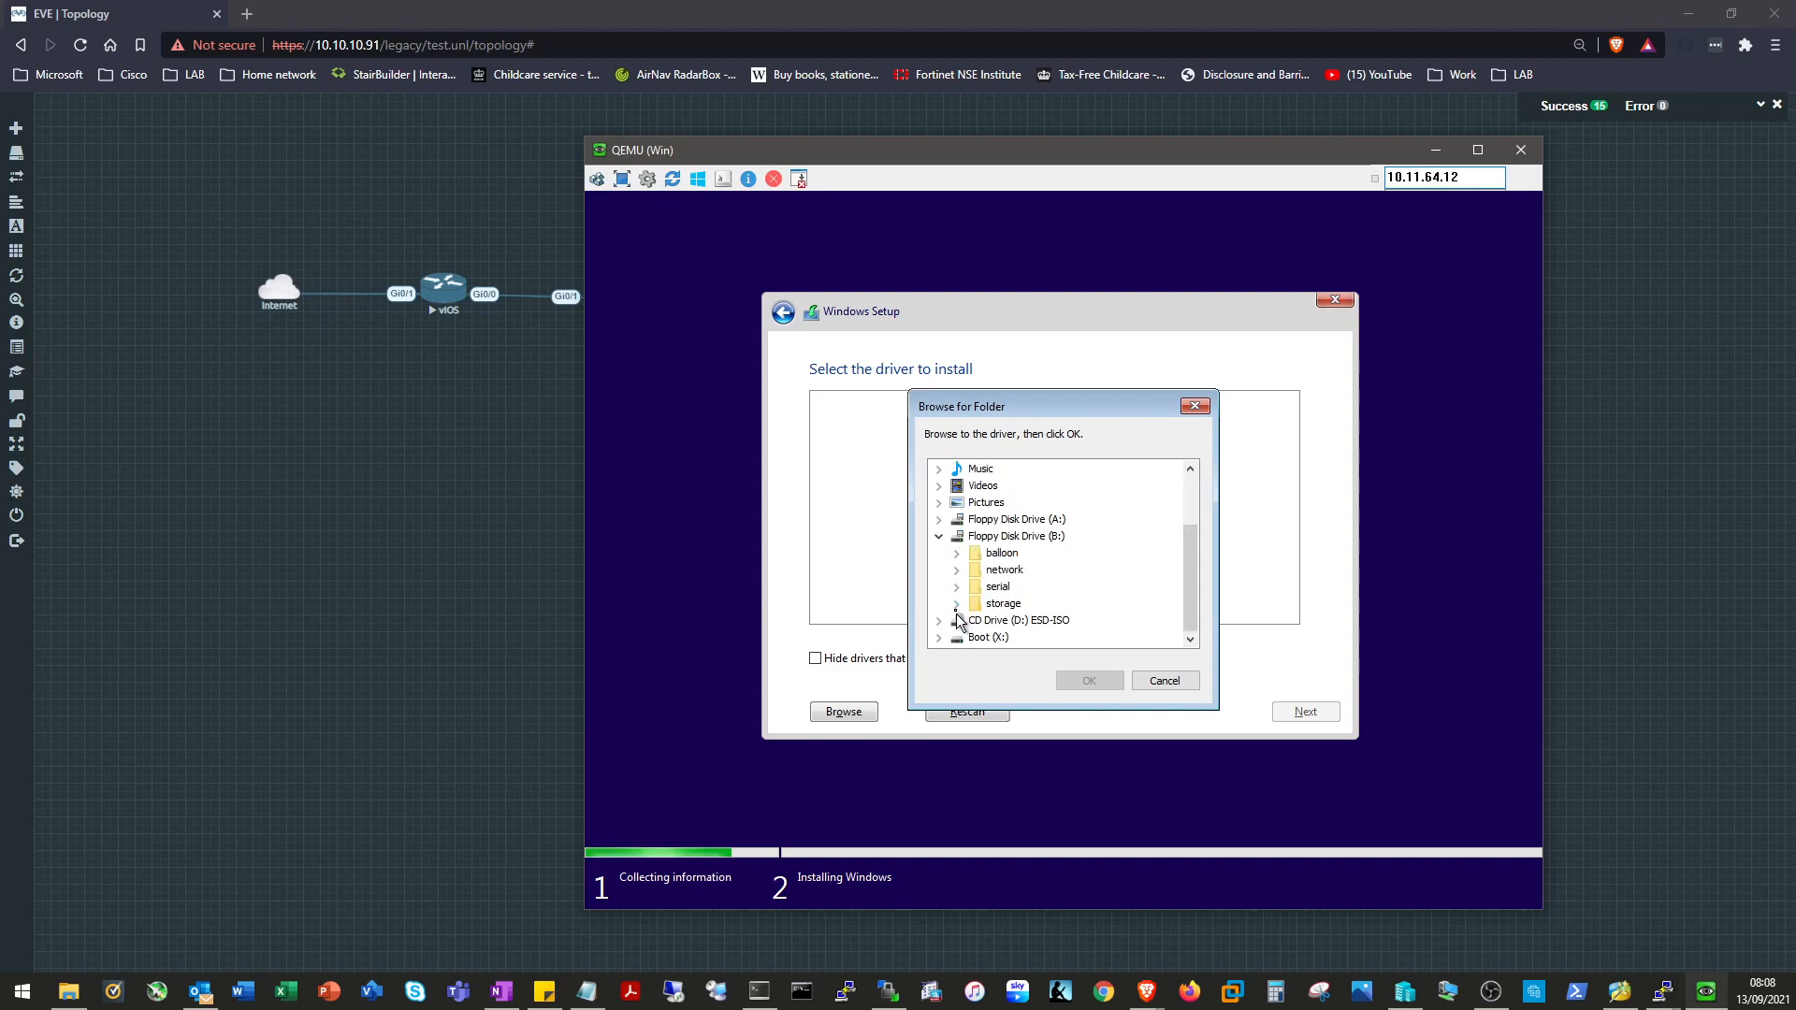
left_click(957, 620)
left_click(976, 622)
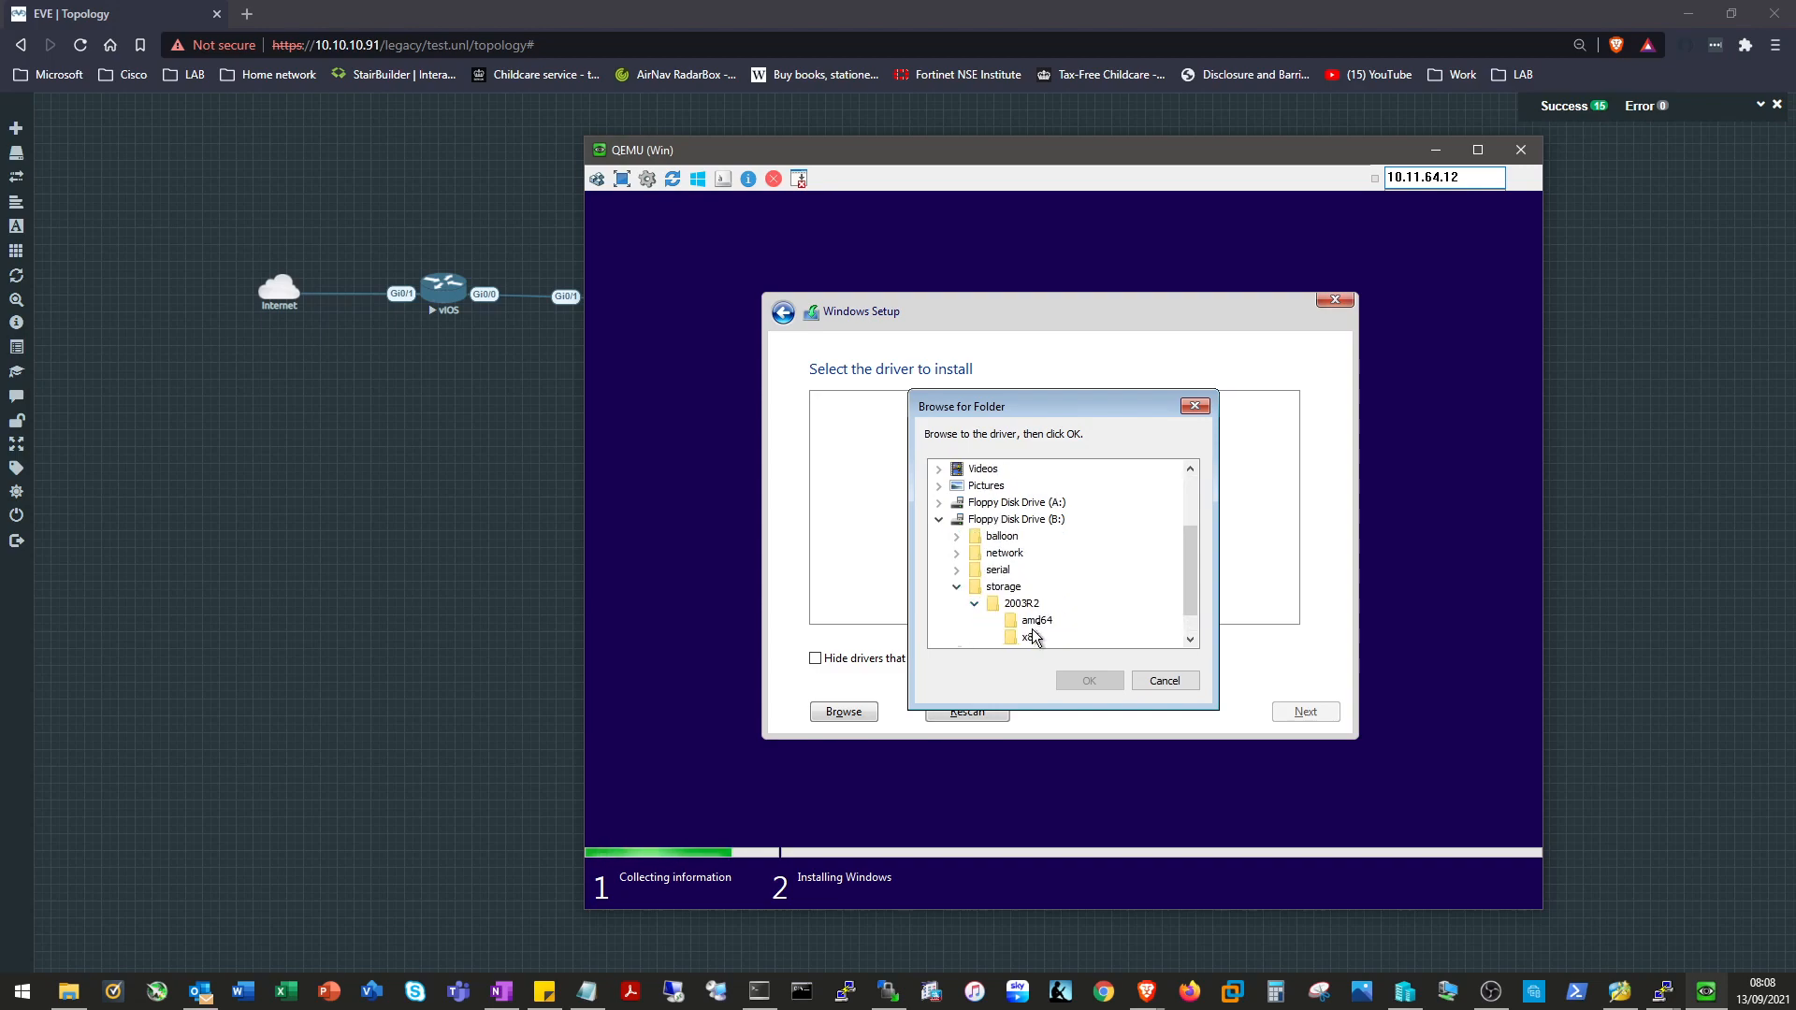
left_click(1033, 622)
left_click(1089, 681)
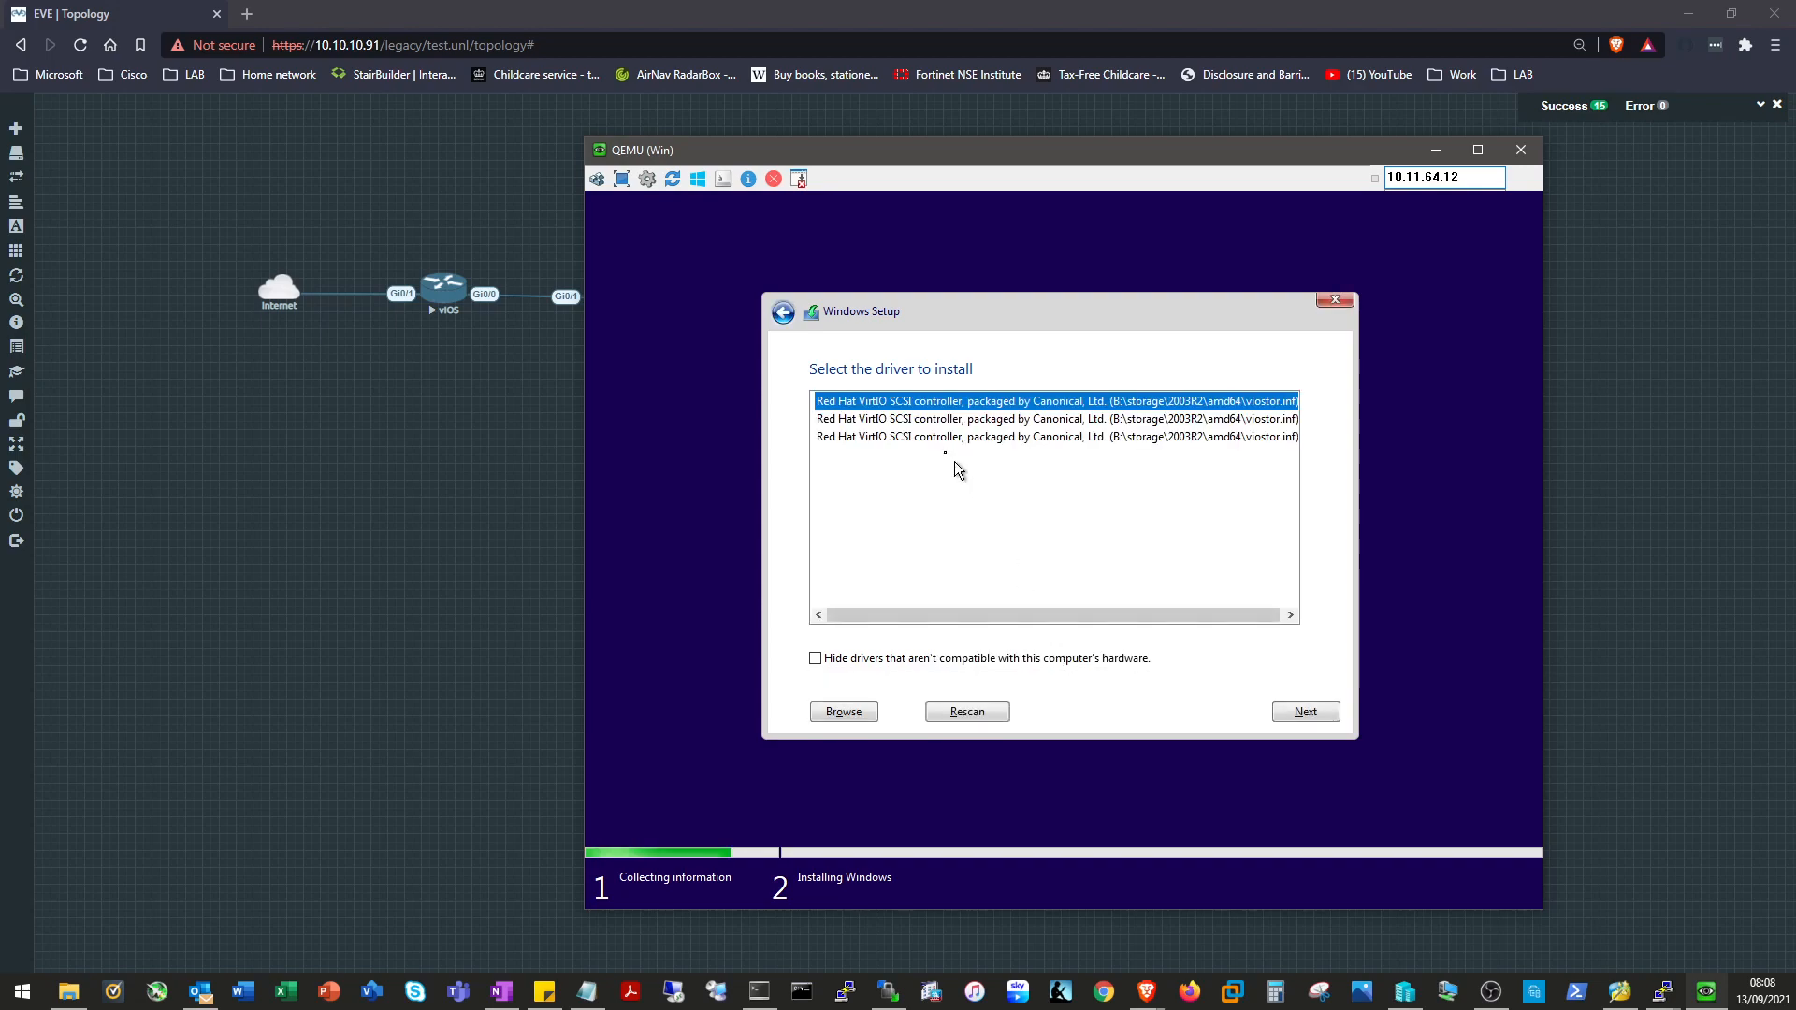
left_click(917, 419)
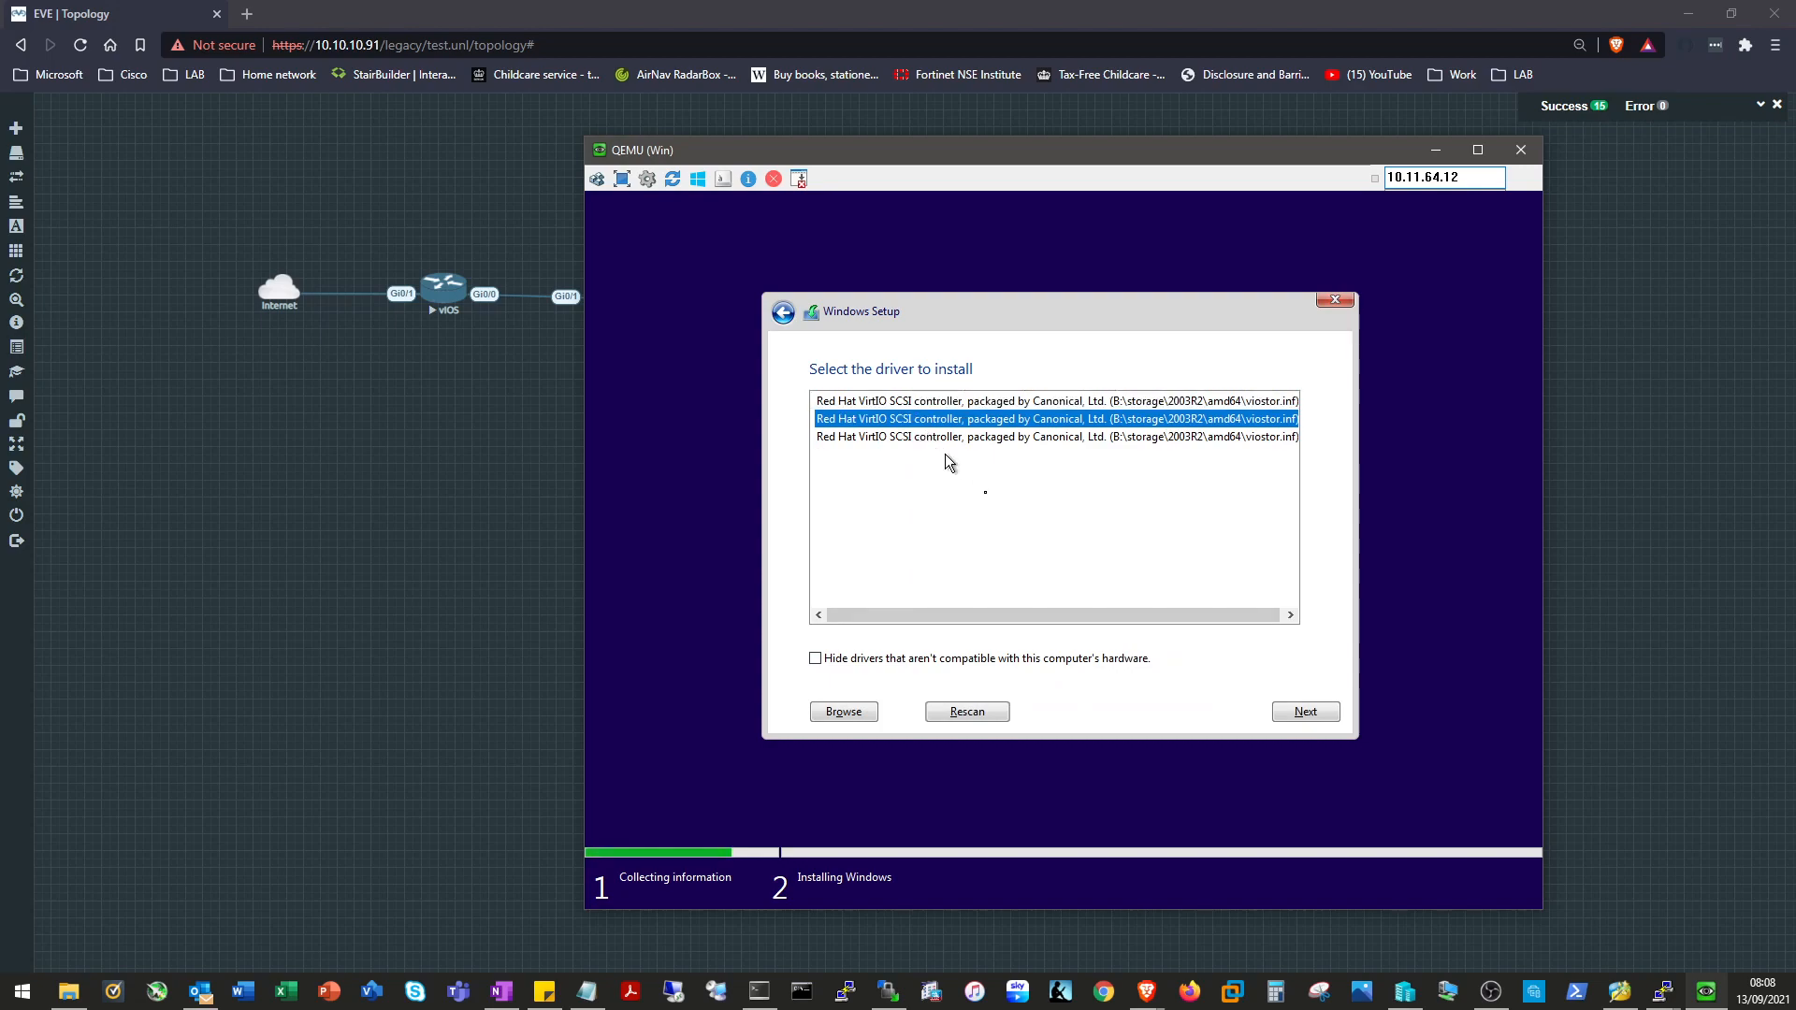
left_click(1317, 713)
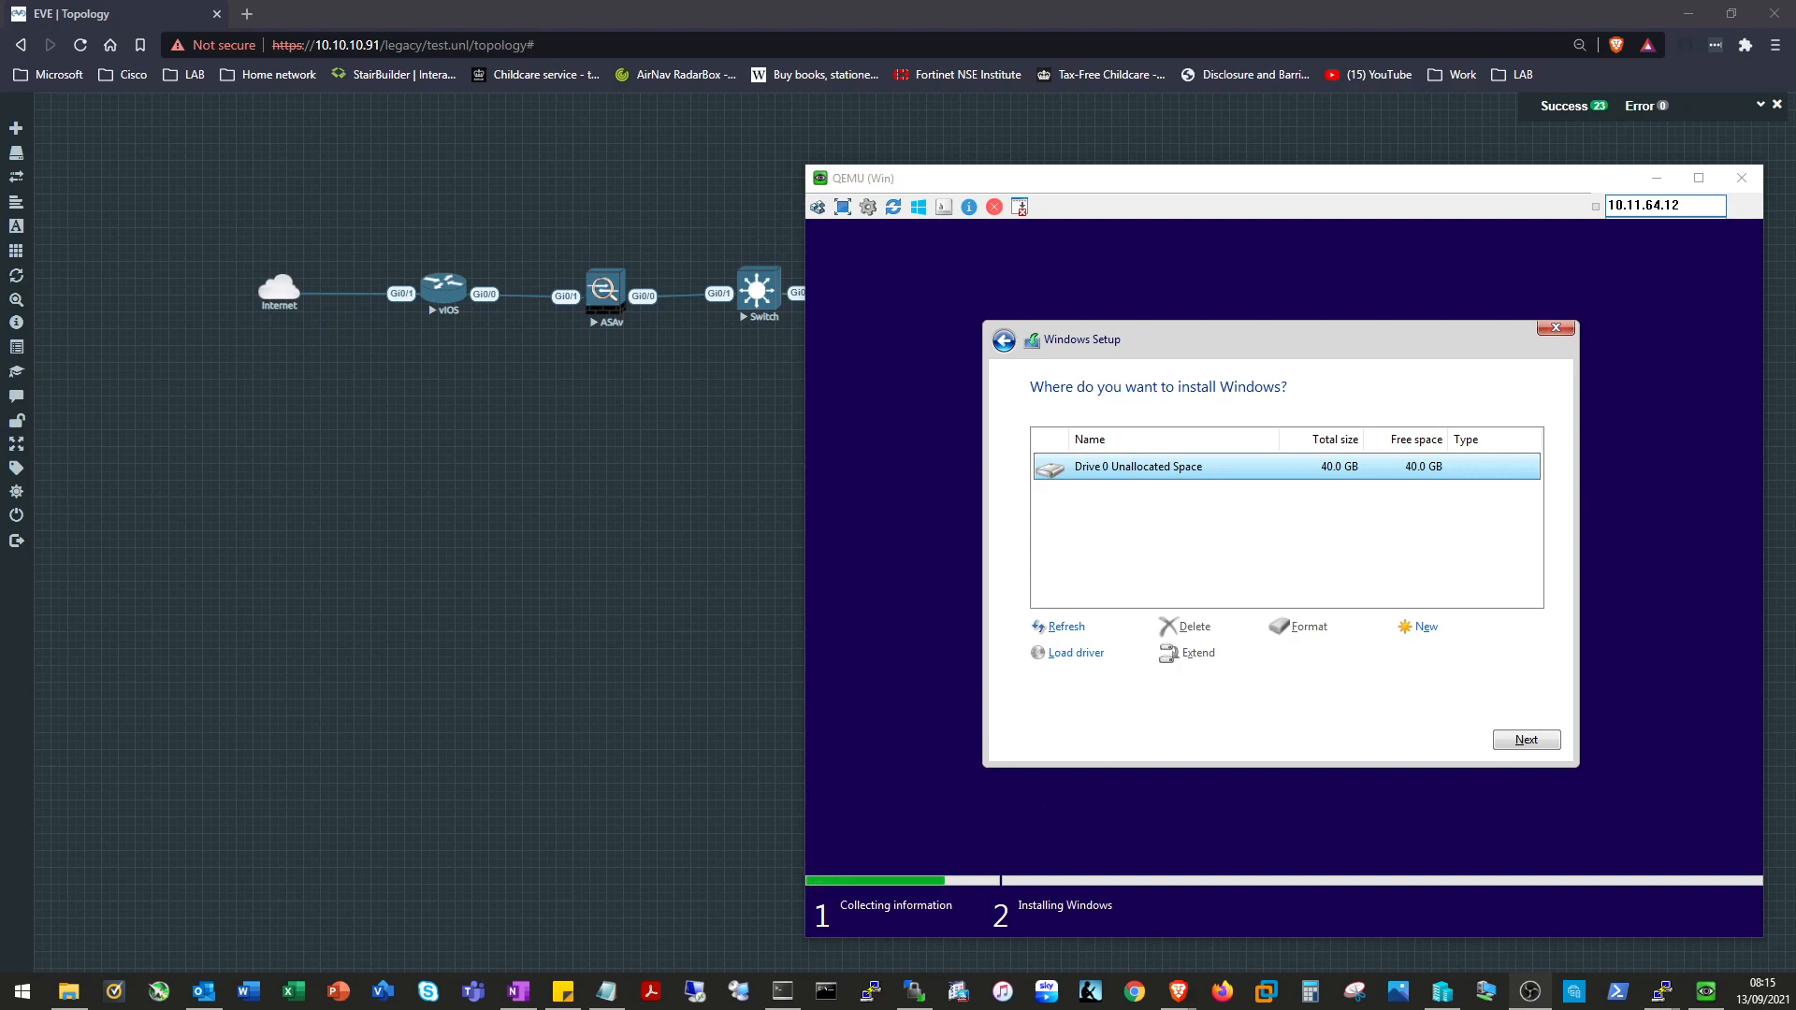
left_click(782, 990)
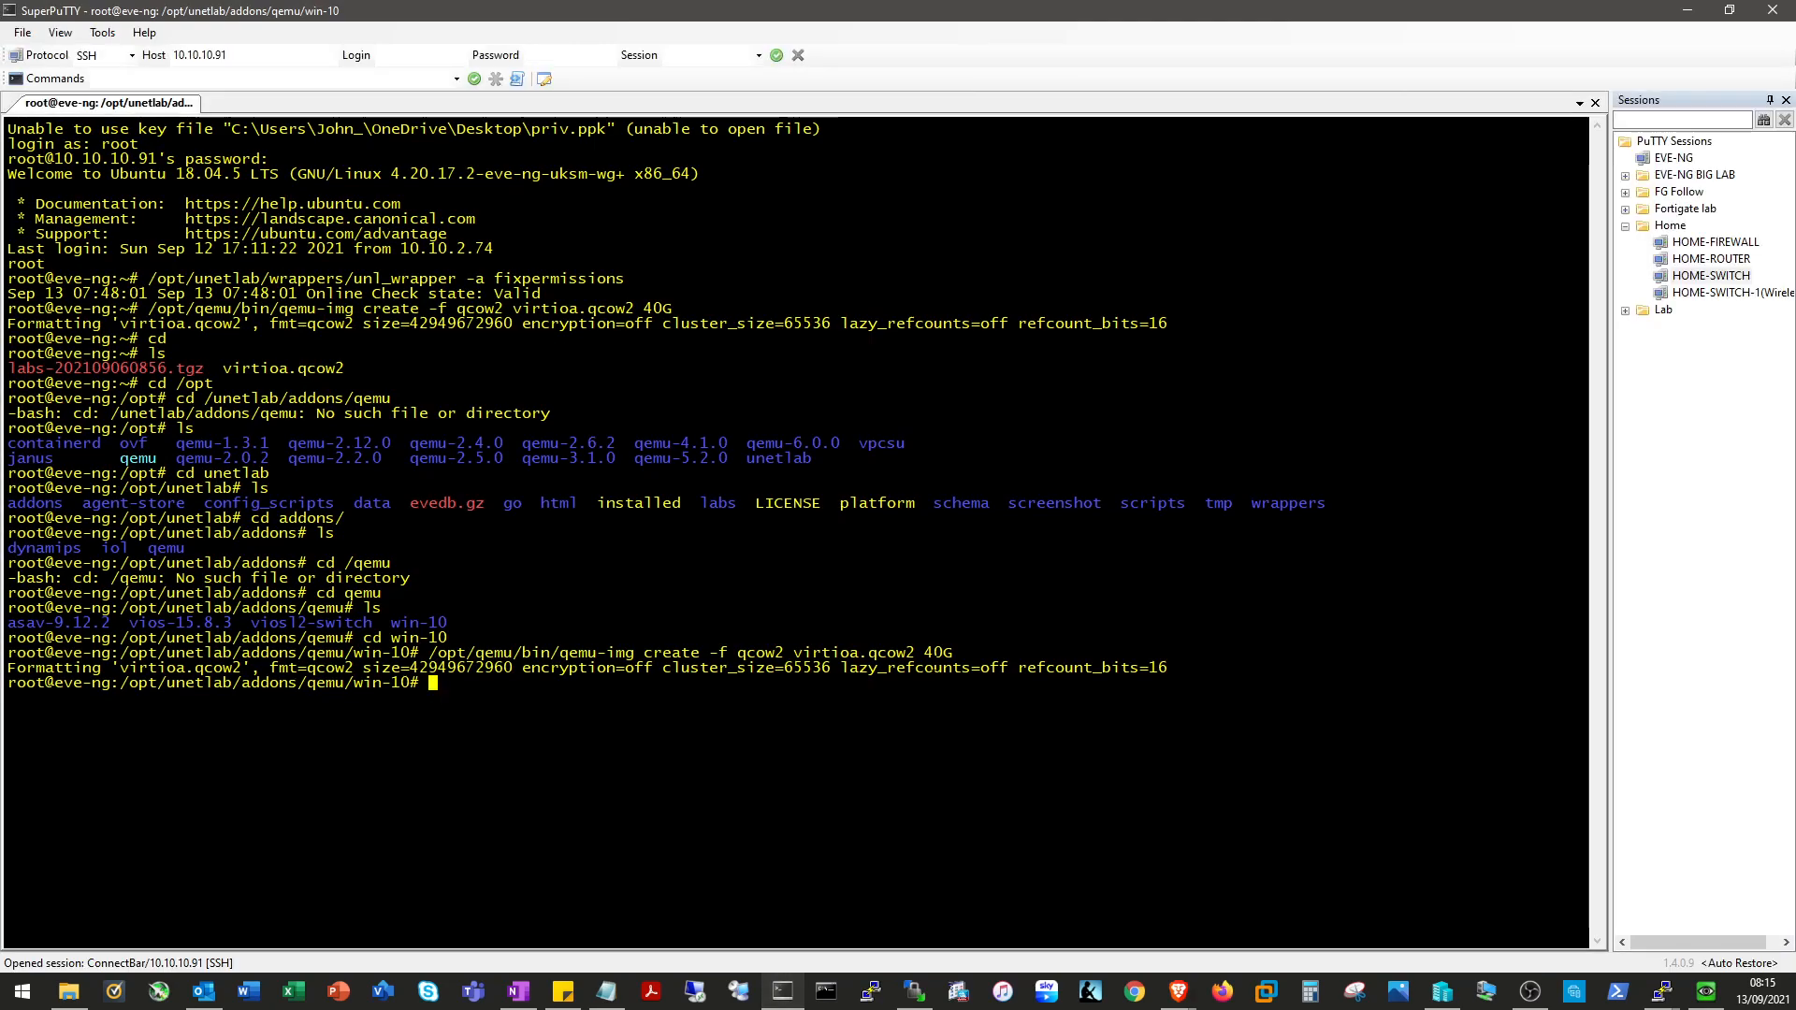
left_click_drag(1029, 653, 428, 652)
left_click_drag(635, 653, 870, 642)
left_click_drag(428, 653, 952, 653)
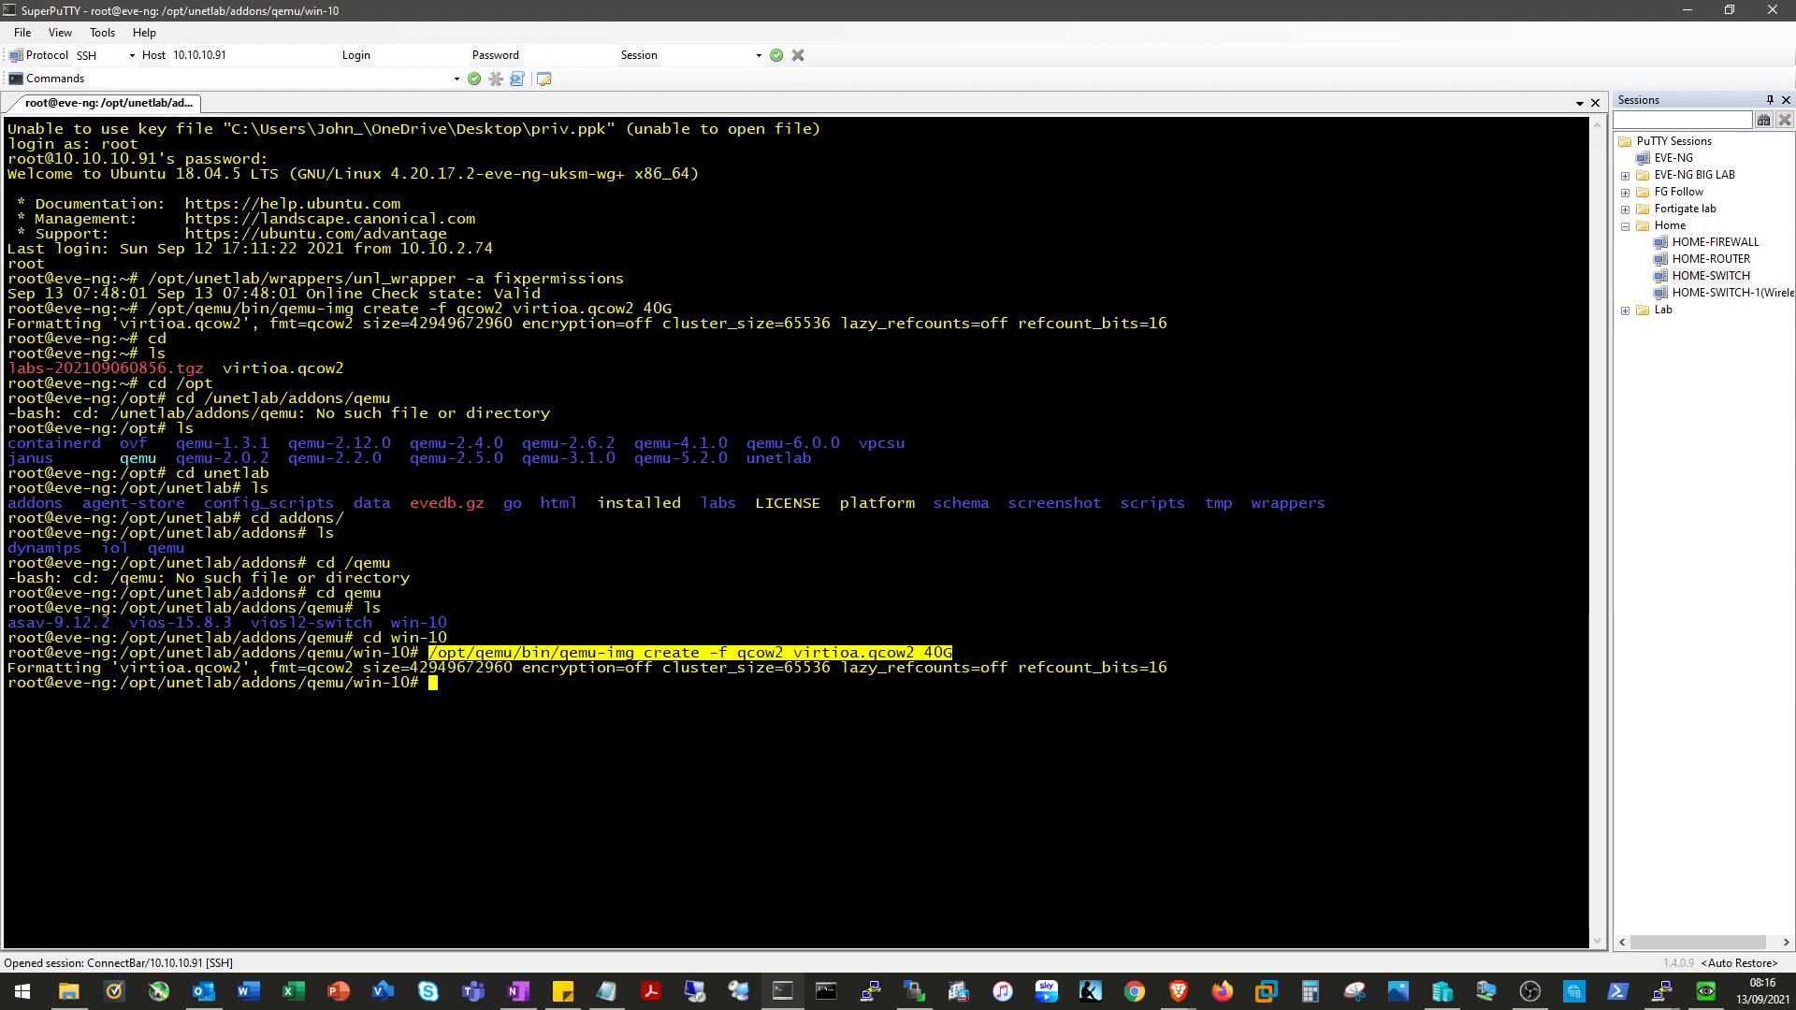
left_click_drag(120, 653, 410, 653)
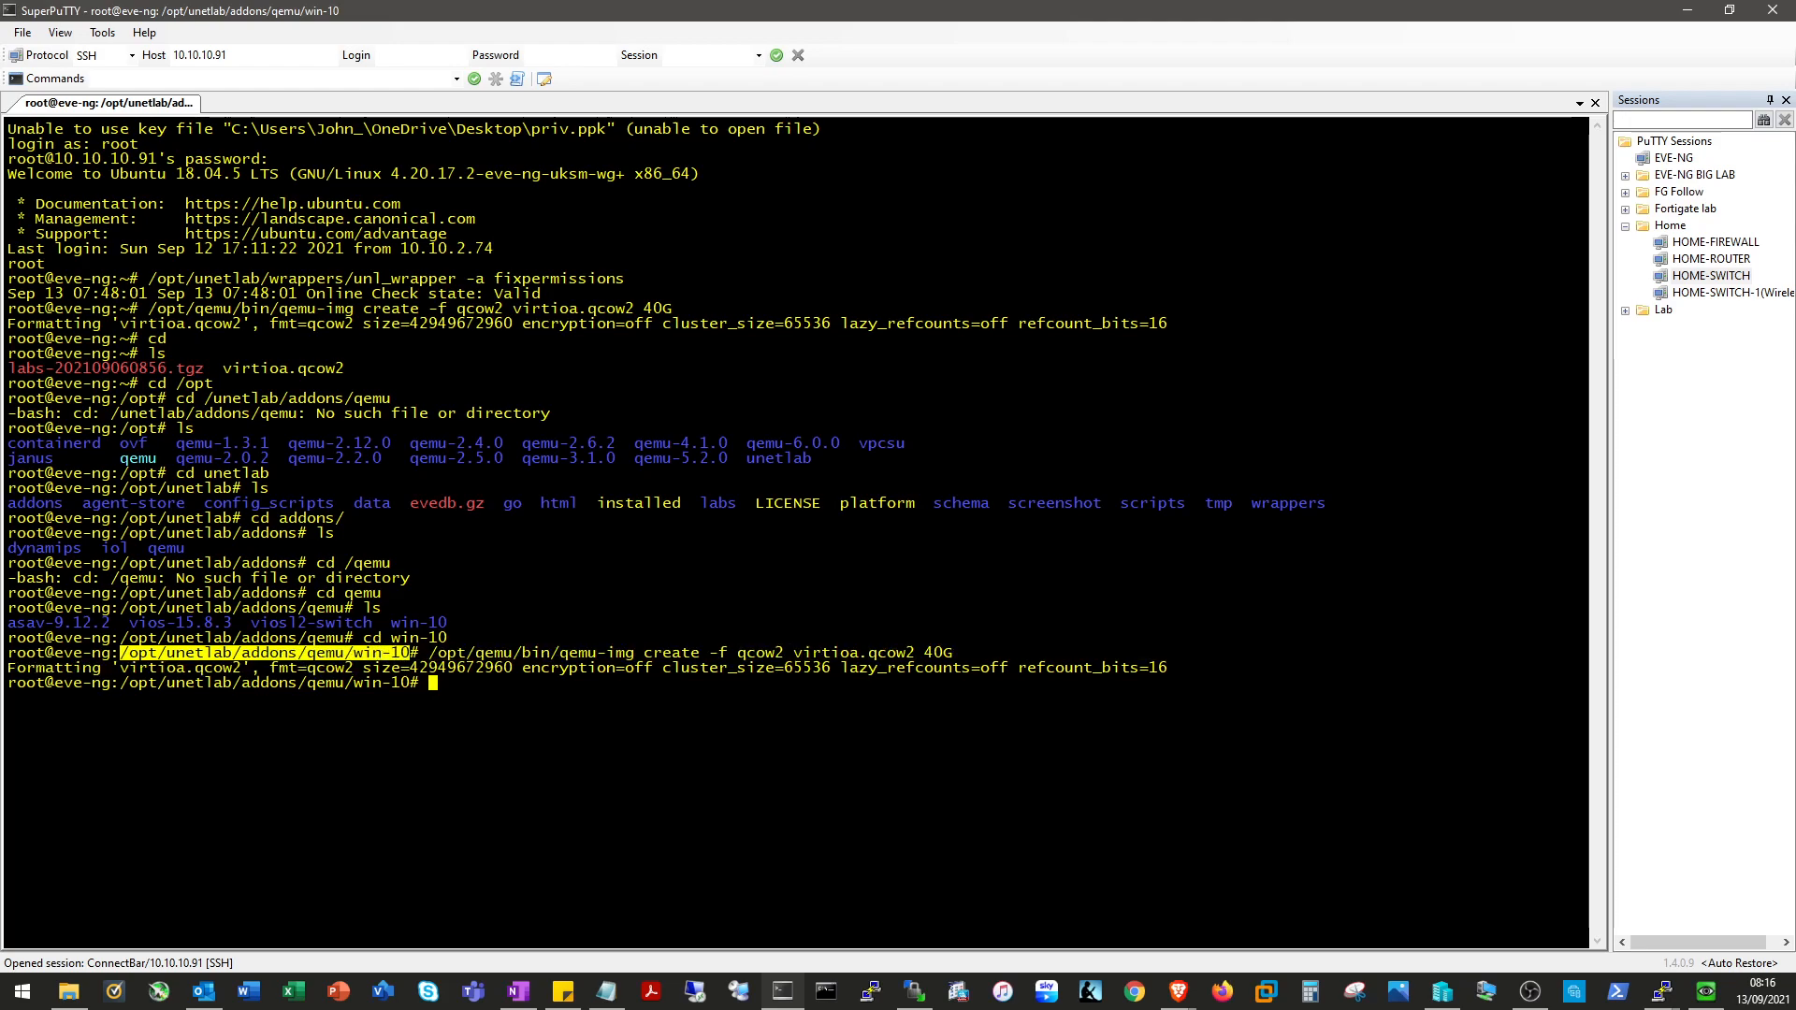
left_click_drag(120, 653, 950, 653)
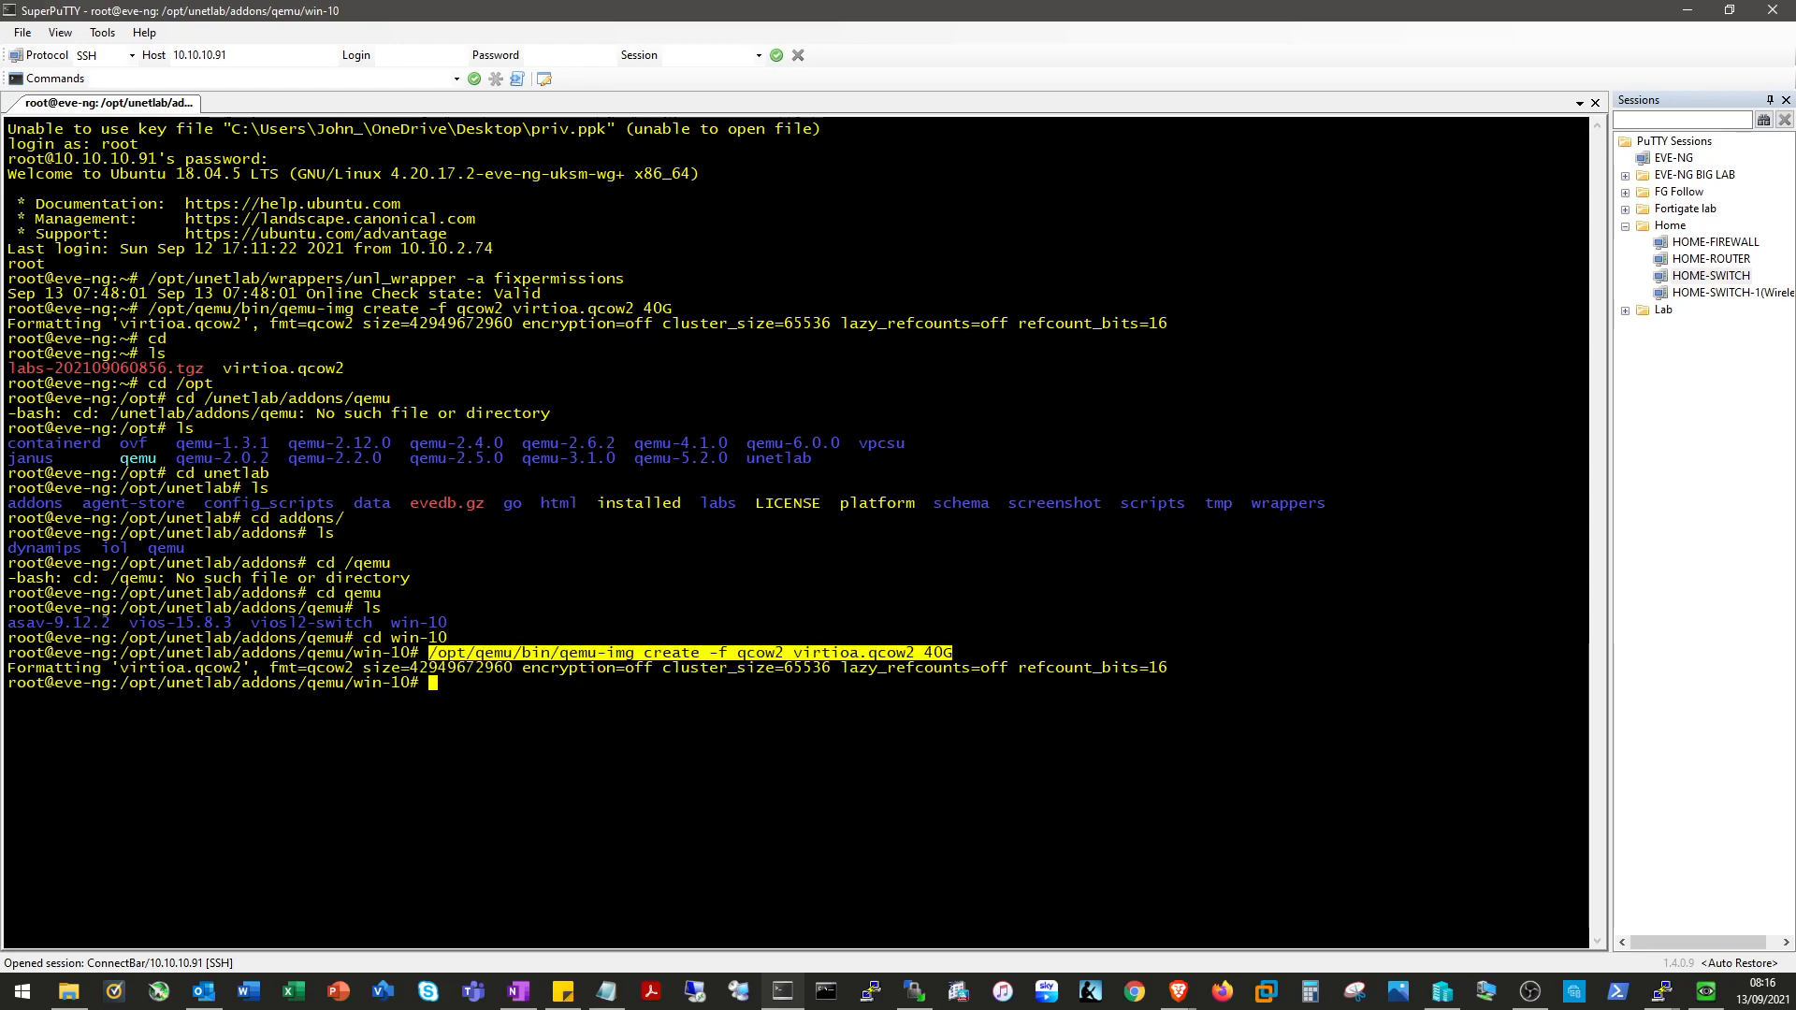
left_click(1688, 10)
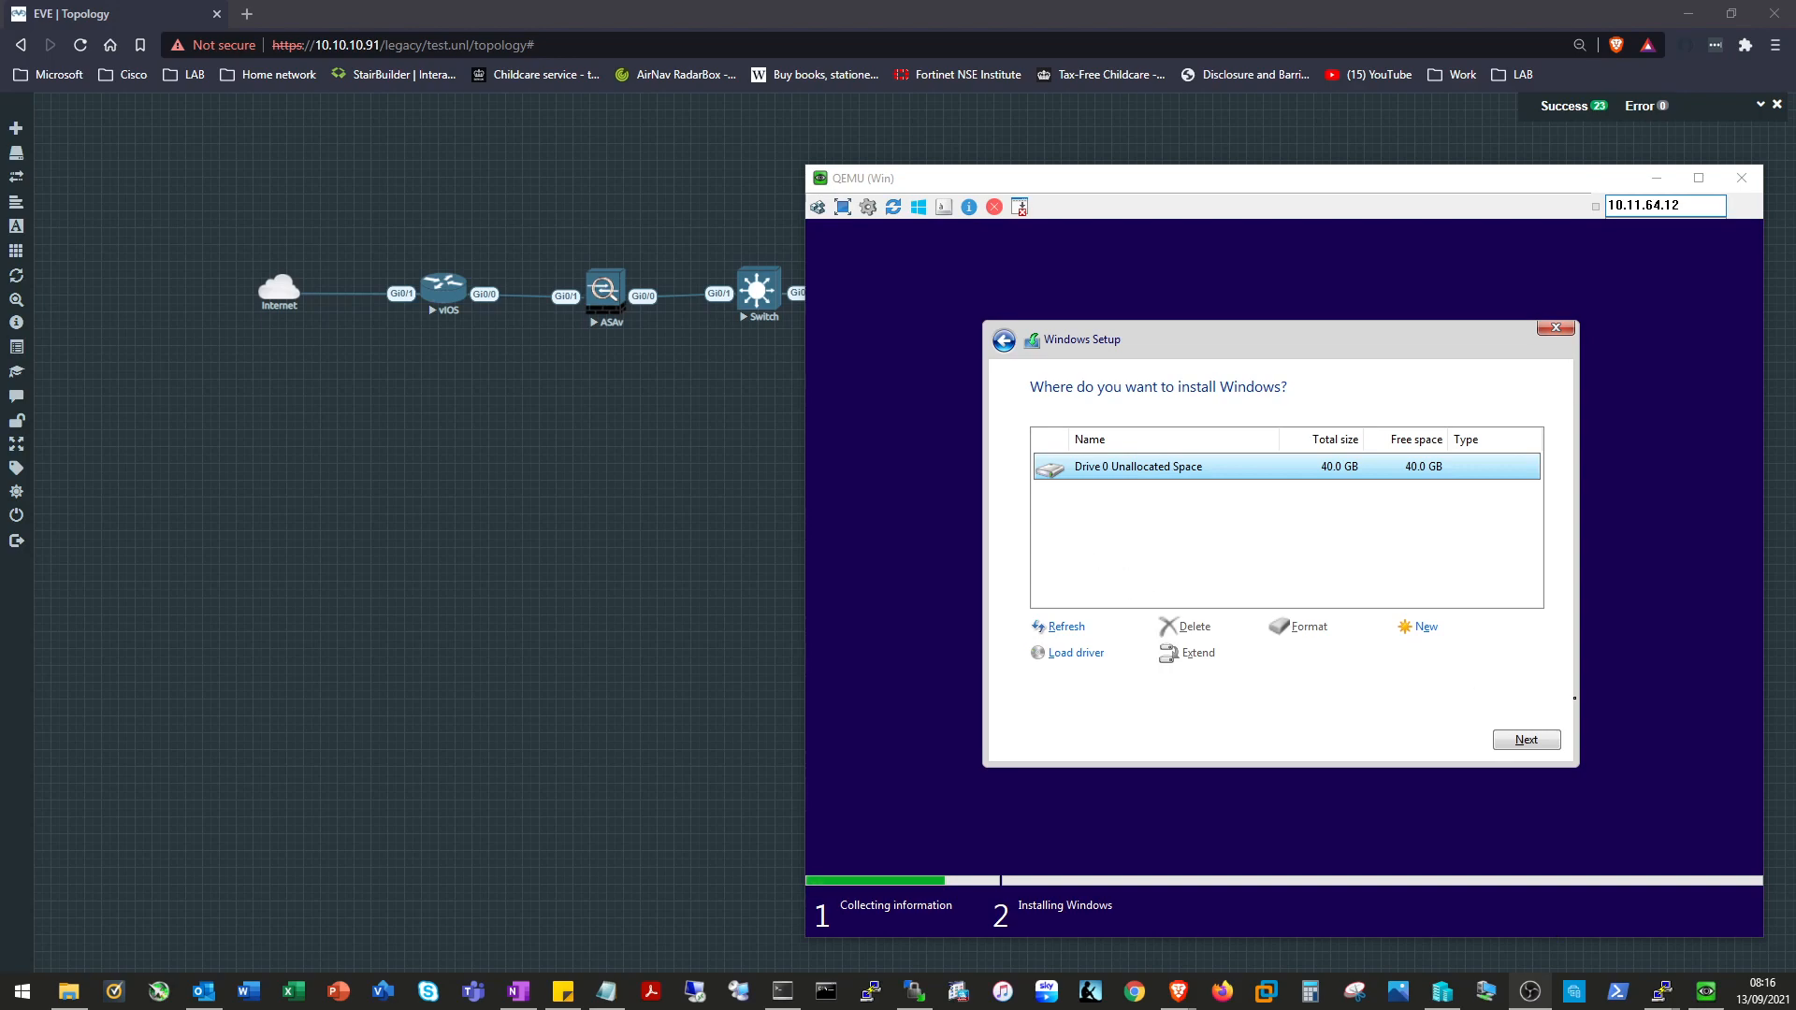
Install Windows 10 on the 40.0 GB drive, then check the network tray menu on the desktop.
left_click(1525, 739)
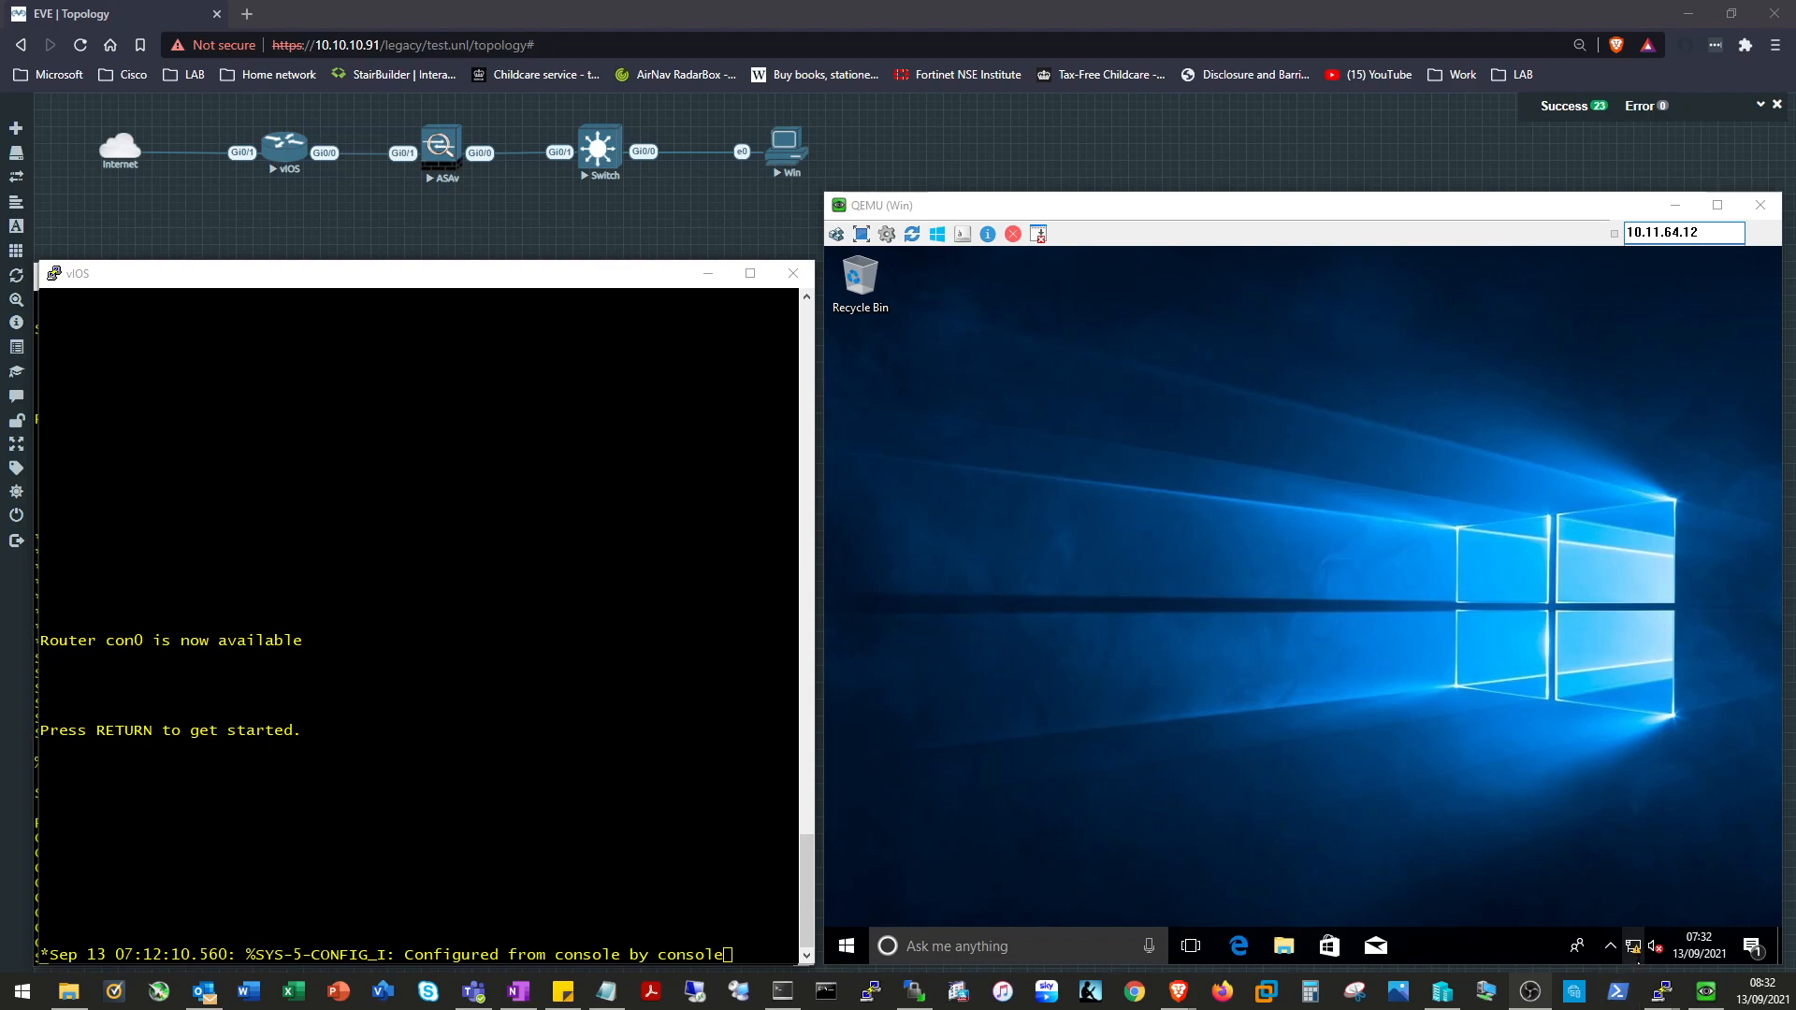
right_click(1635, 952)
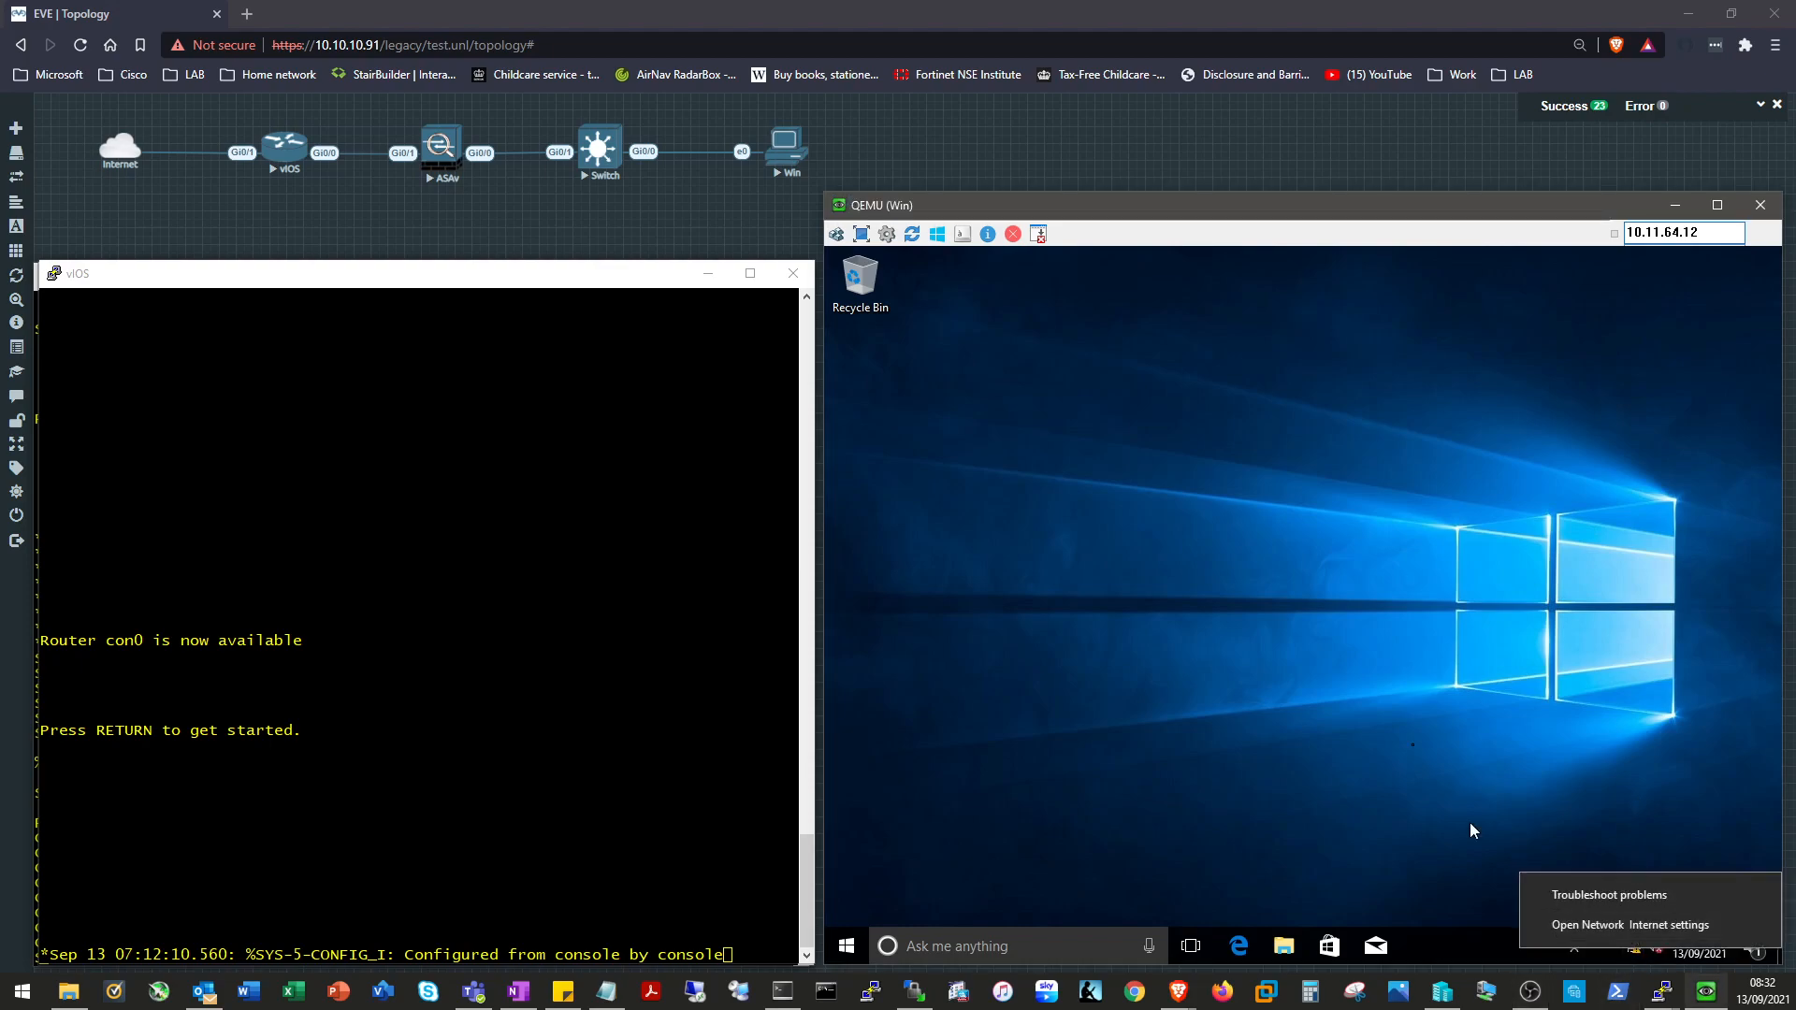
left_click(1420, 683)
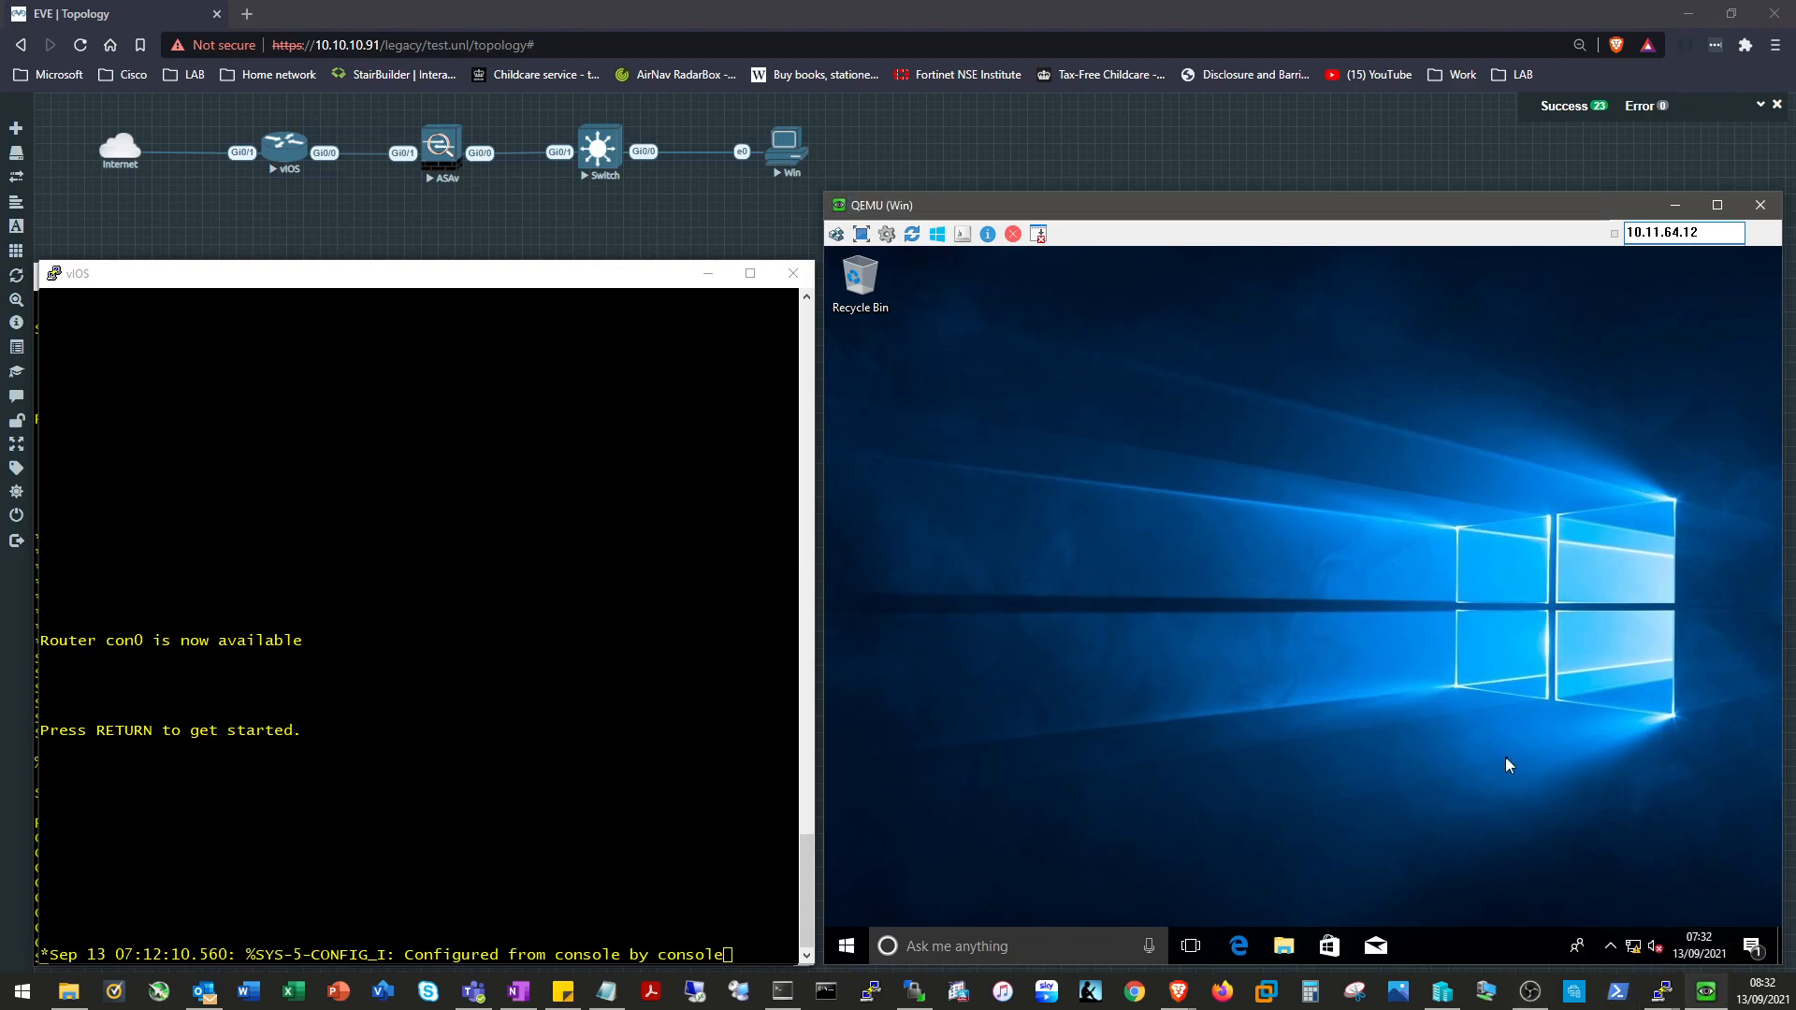
left_click(1362, 988)
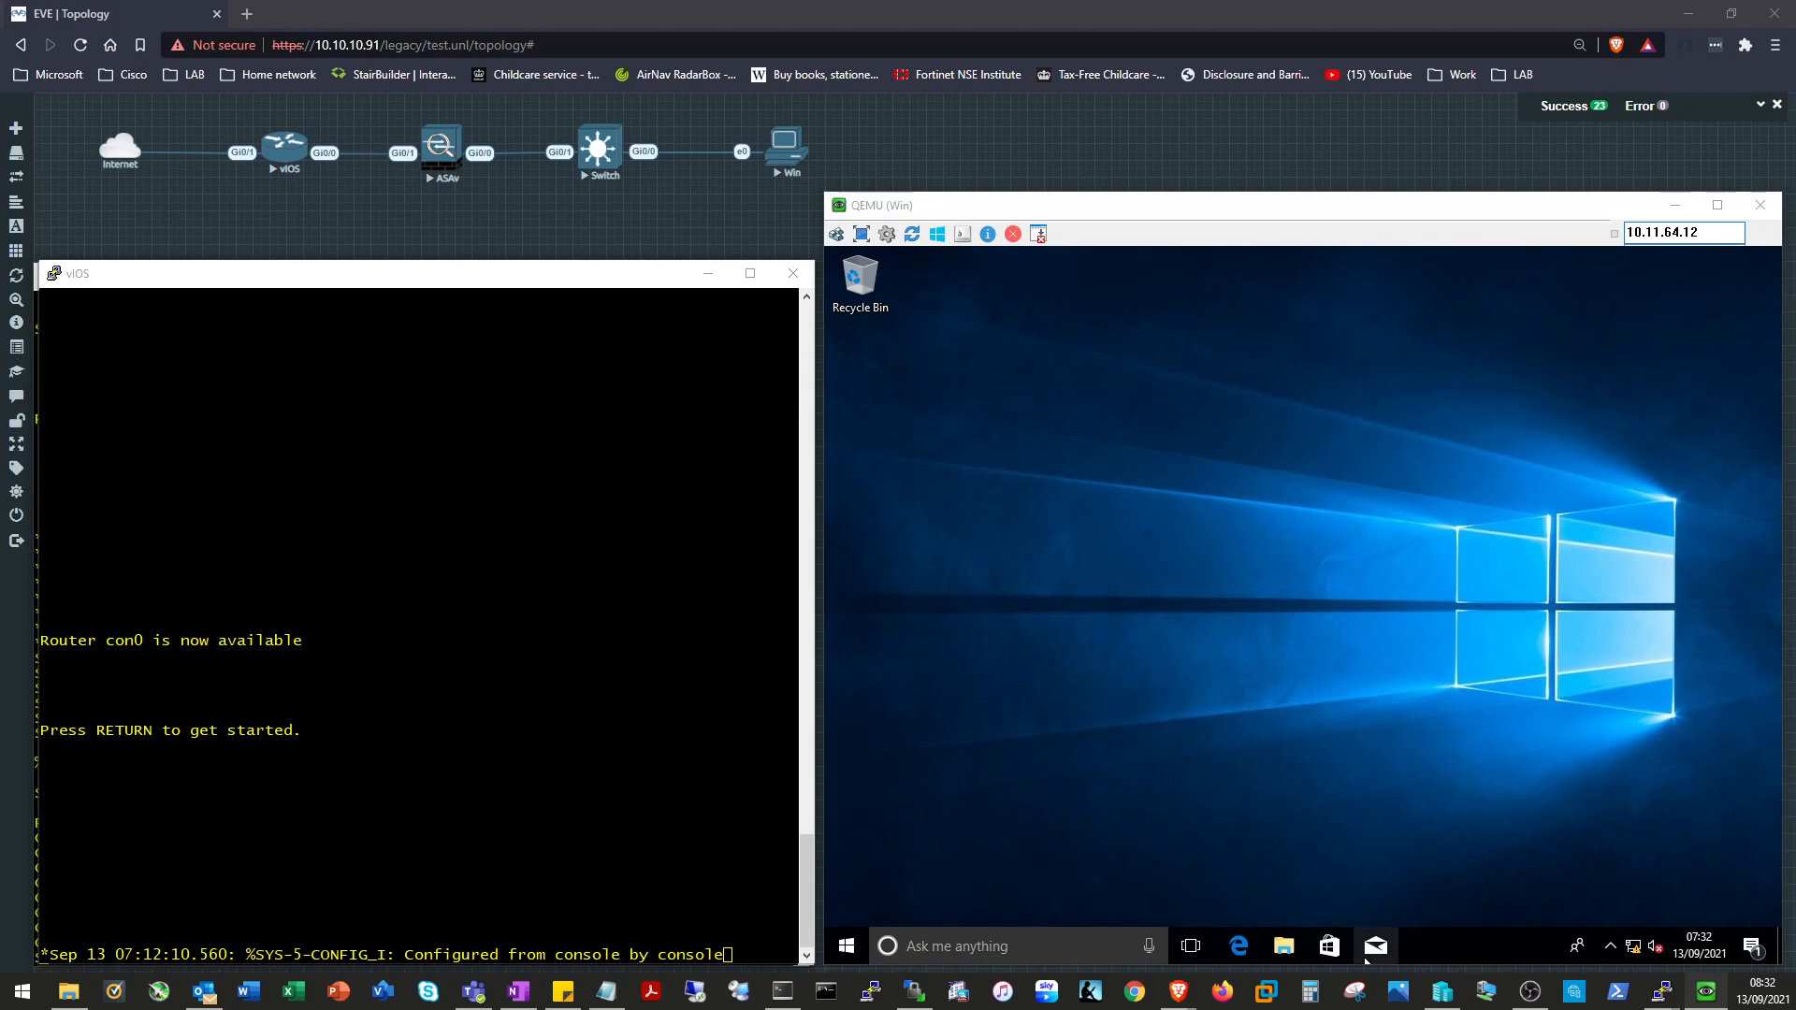
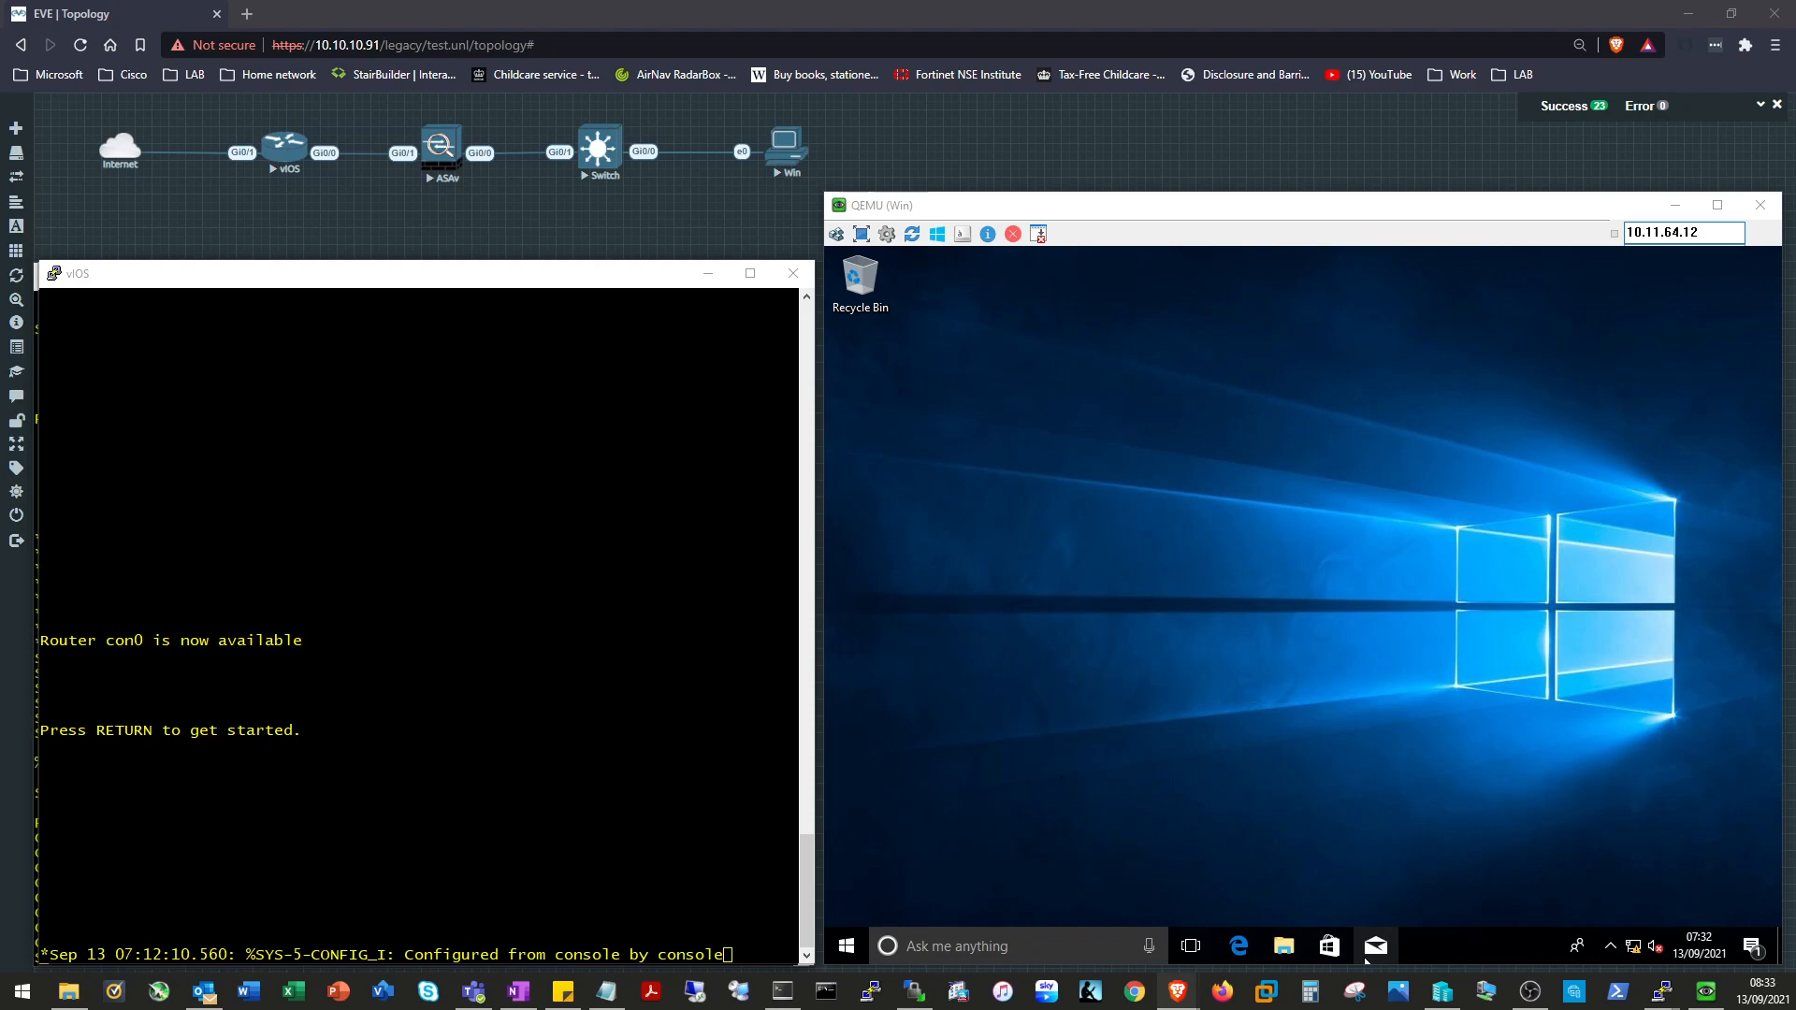
Bring the EVE-NG lab topology forward and open the Win node's actions menu.
left_click(785, 155)
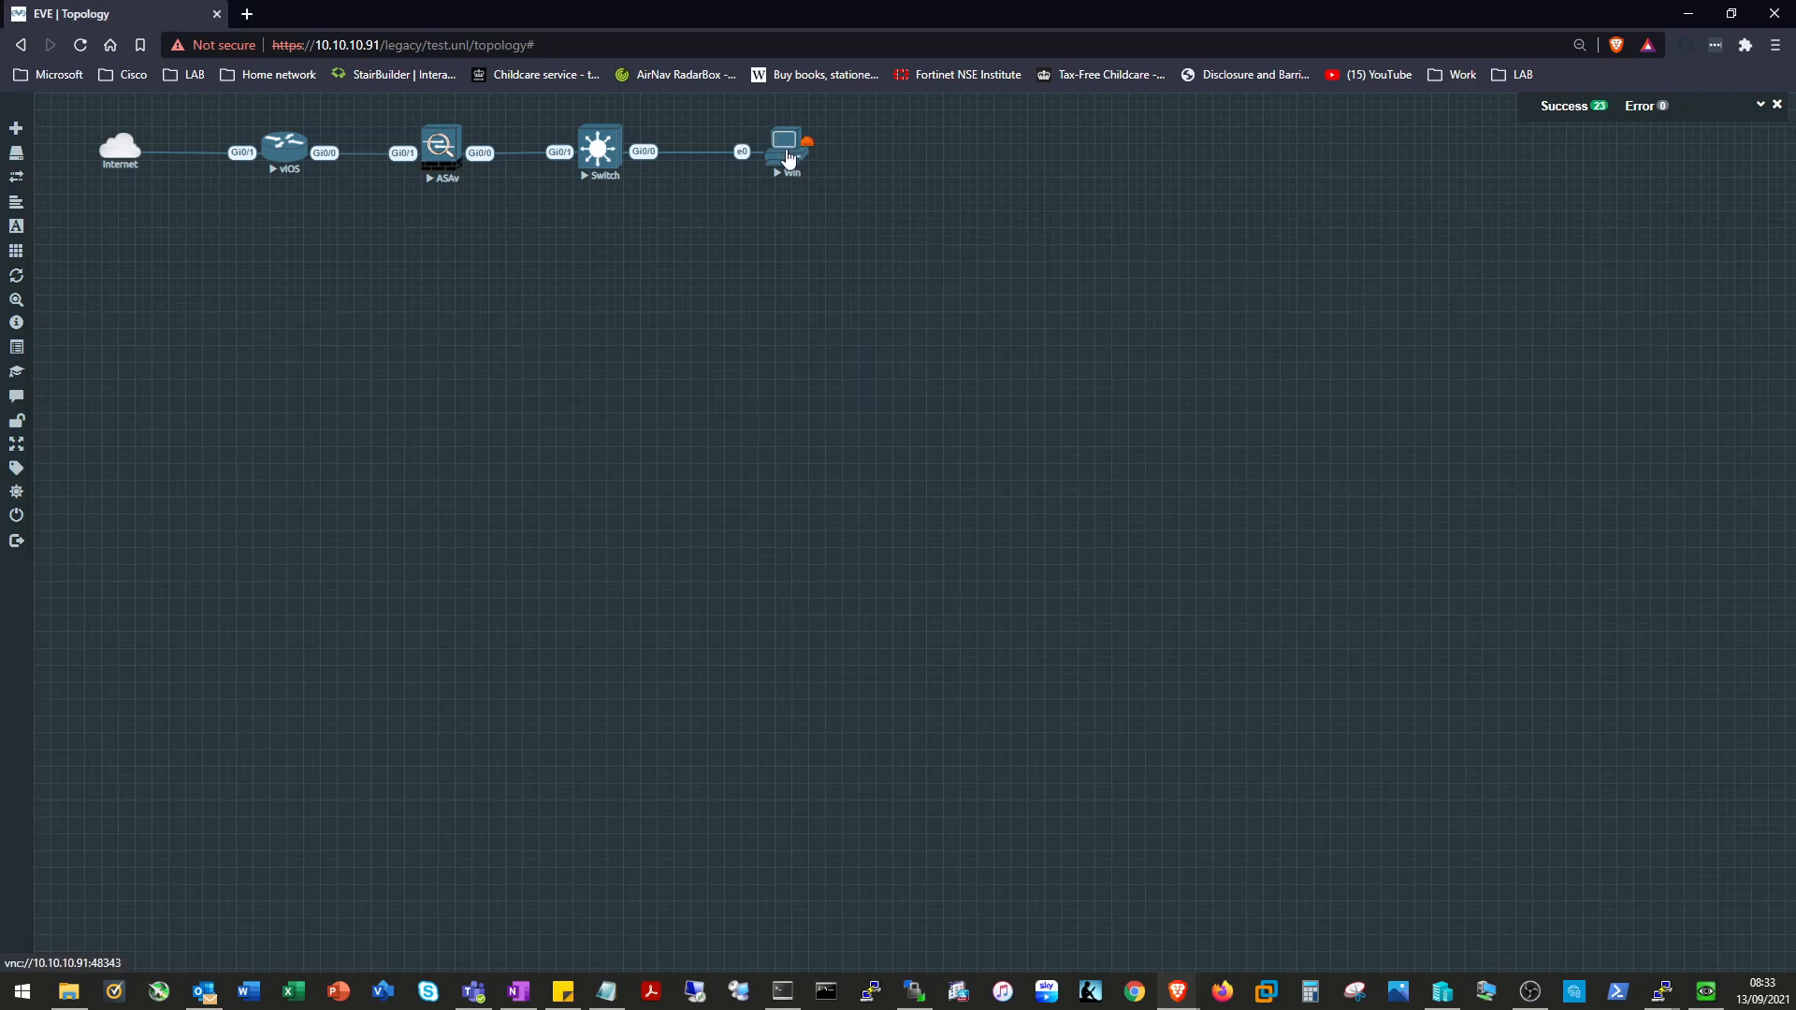
right_click(790, 159)
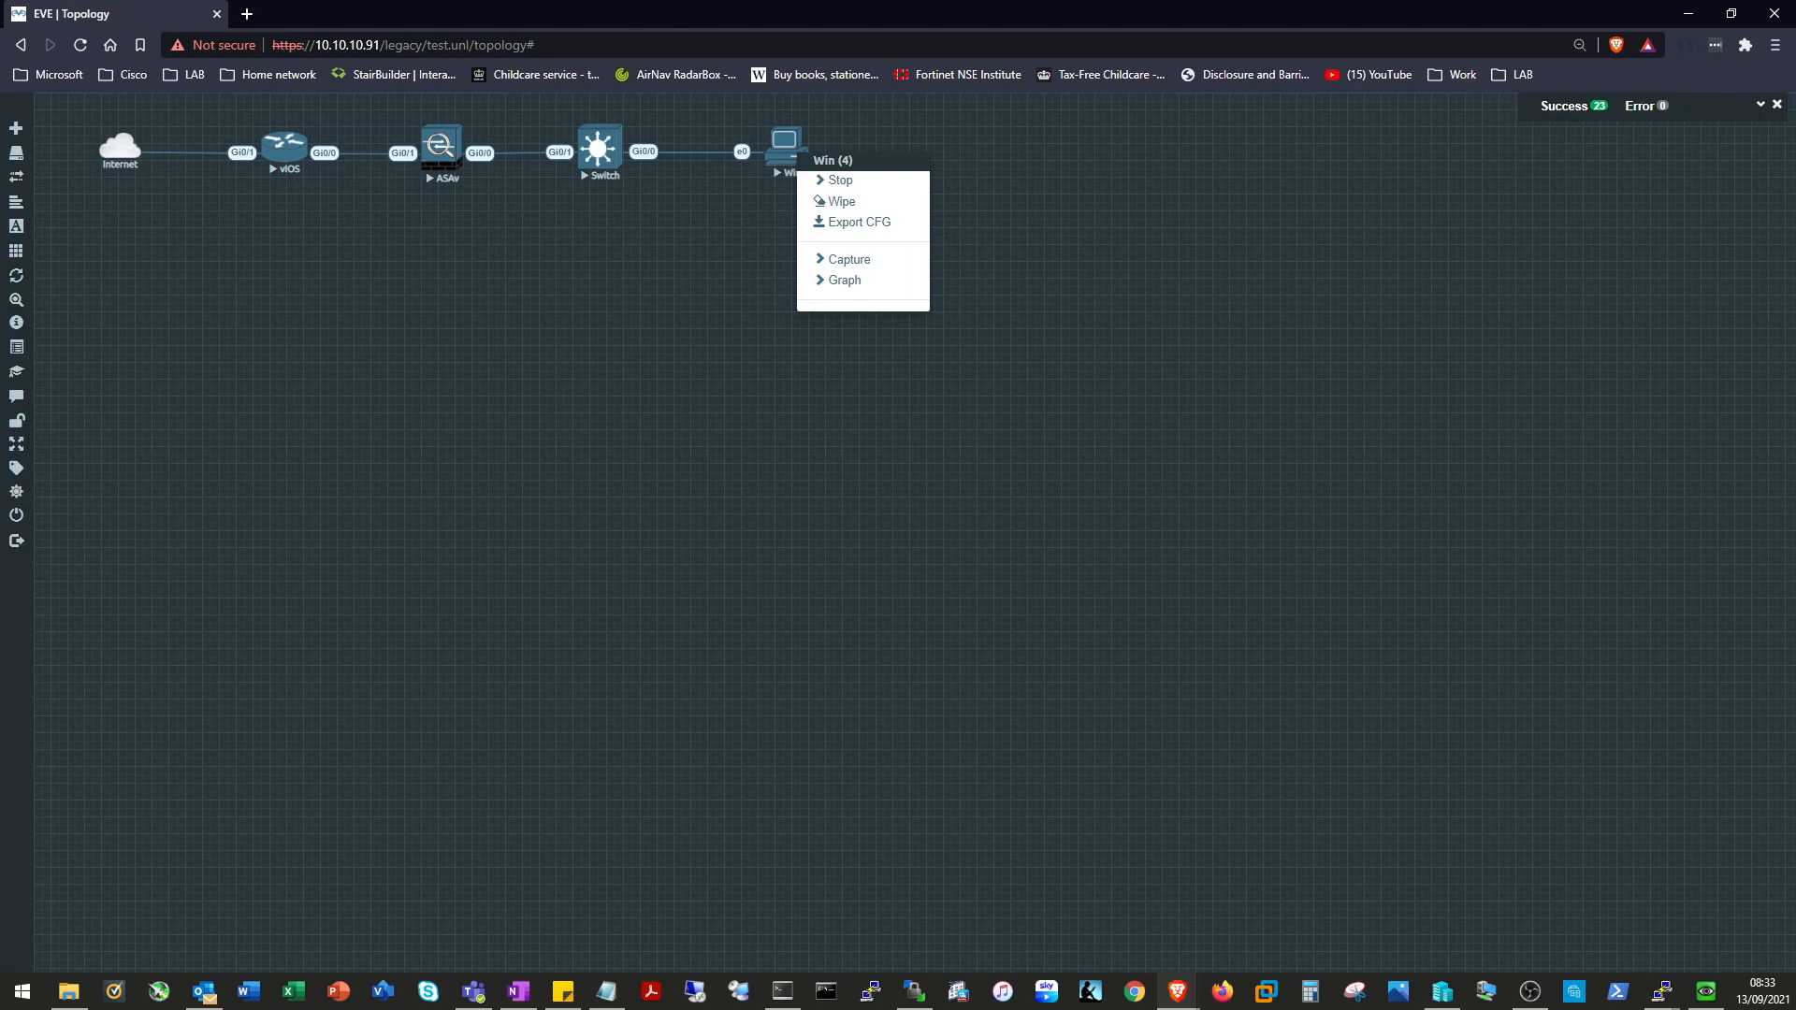
Copy the TEST lab's ID from the Lab details panel, then close the details.
mouse_move(14, 303)
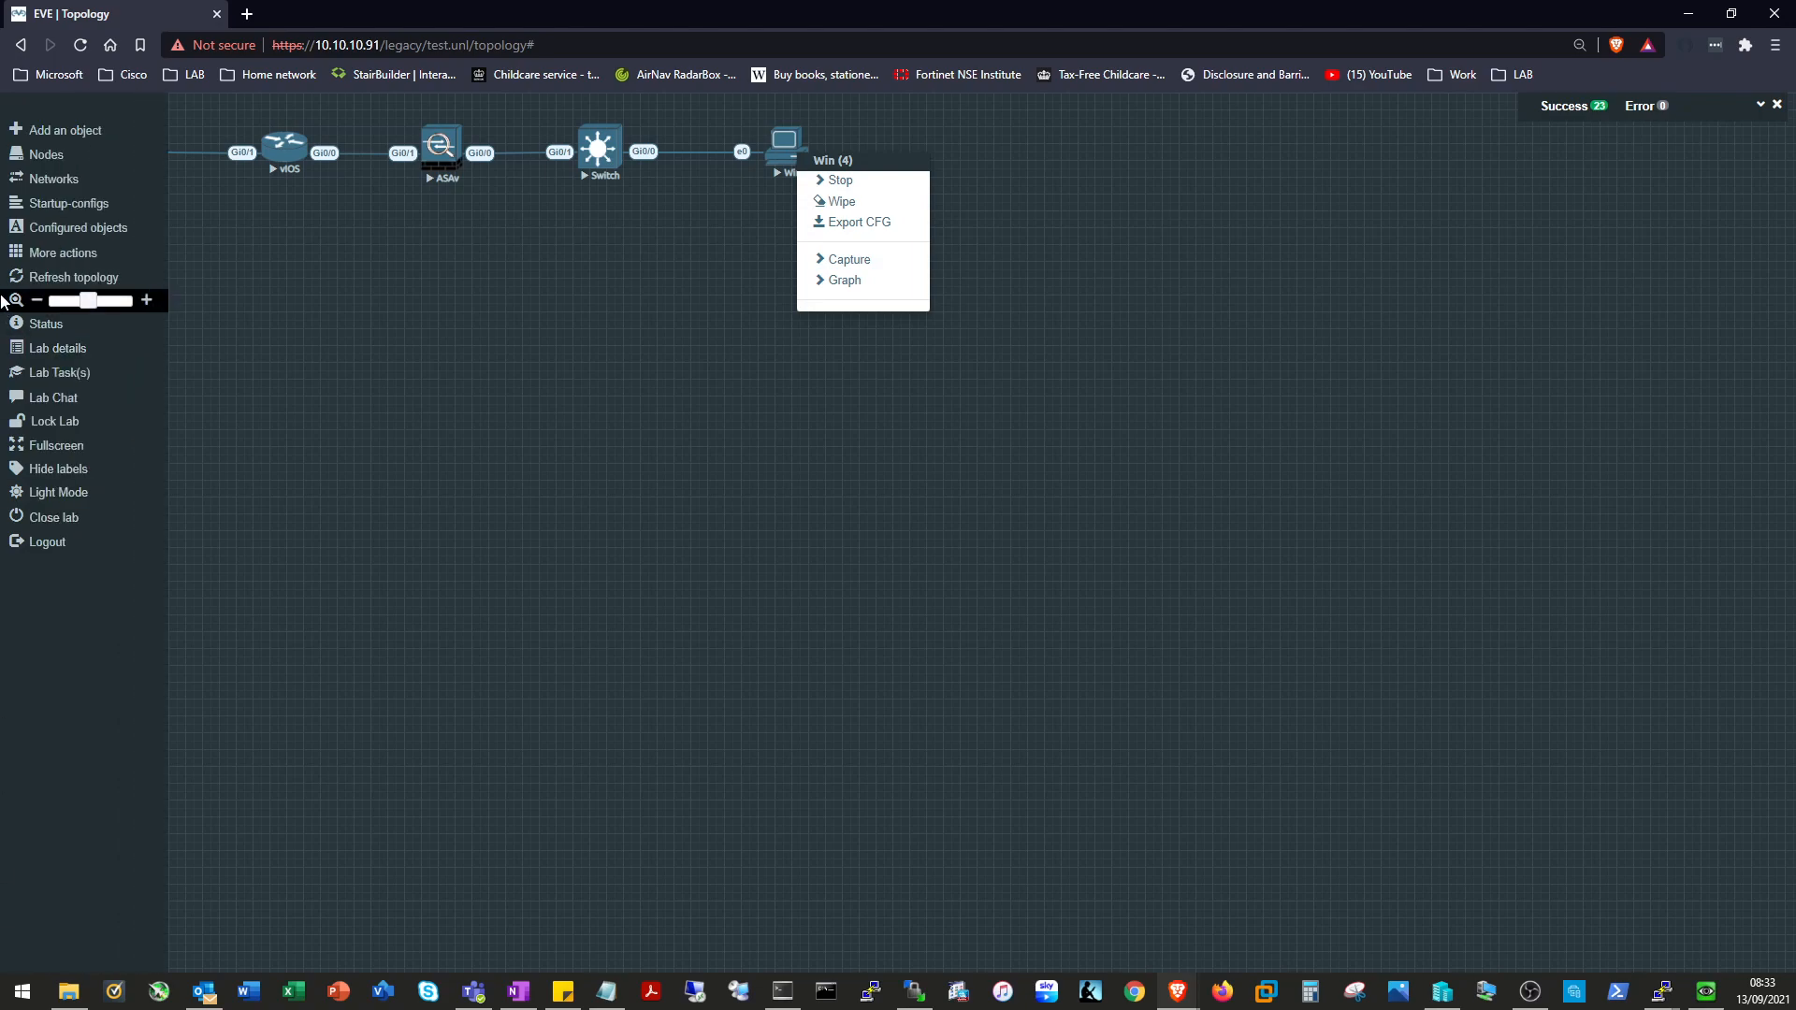
left_click(93, 360)
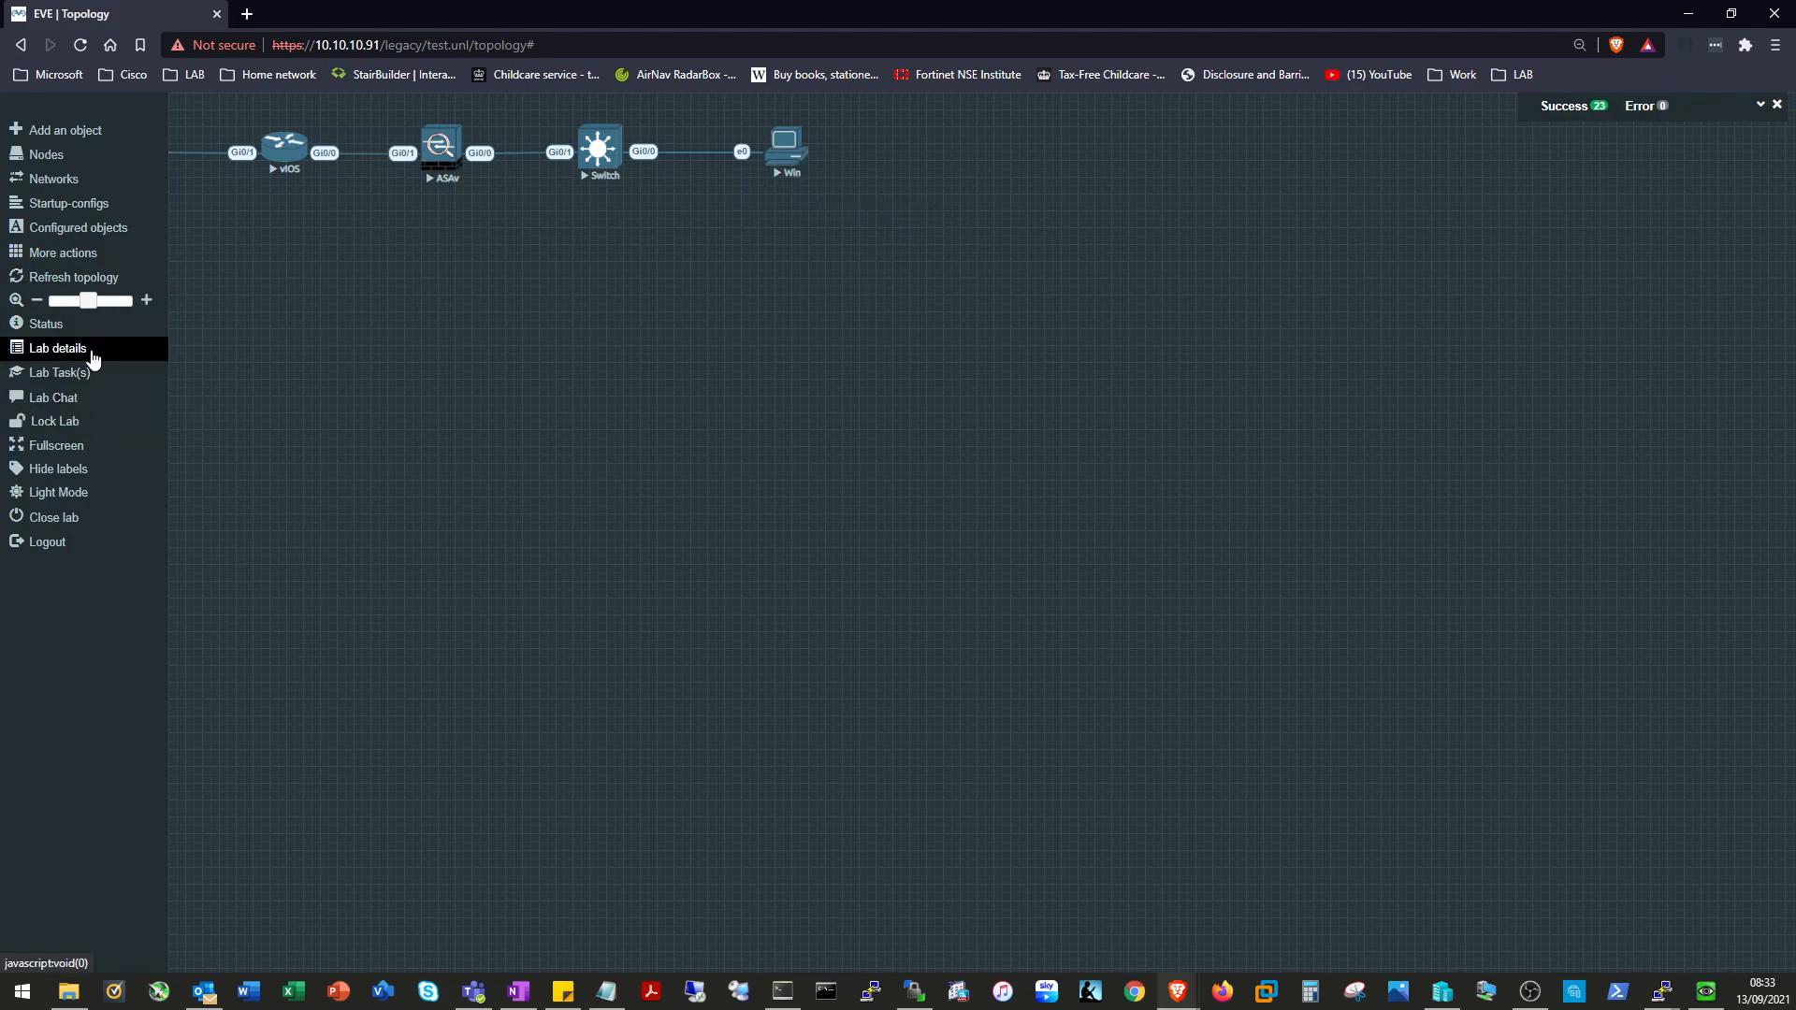
left_click(93, 360)
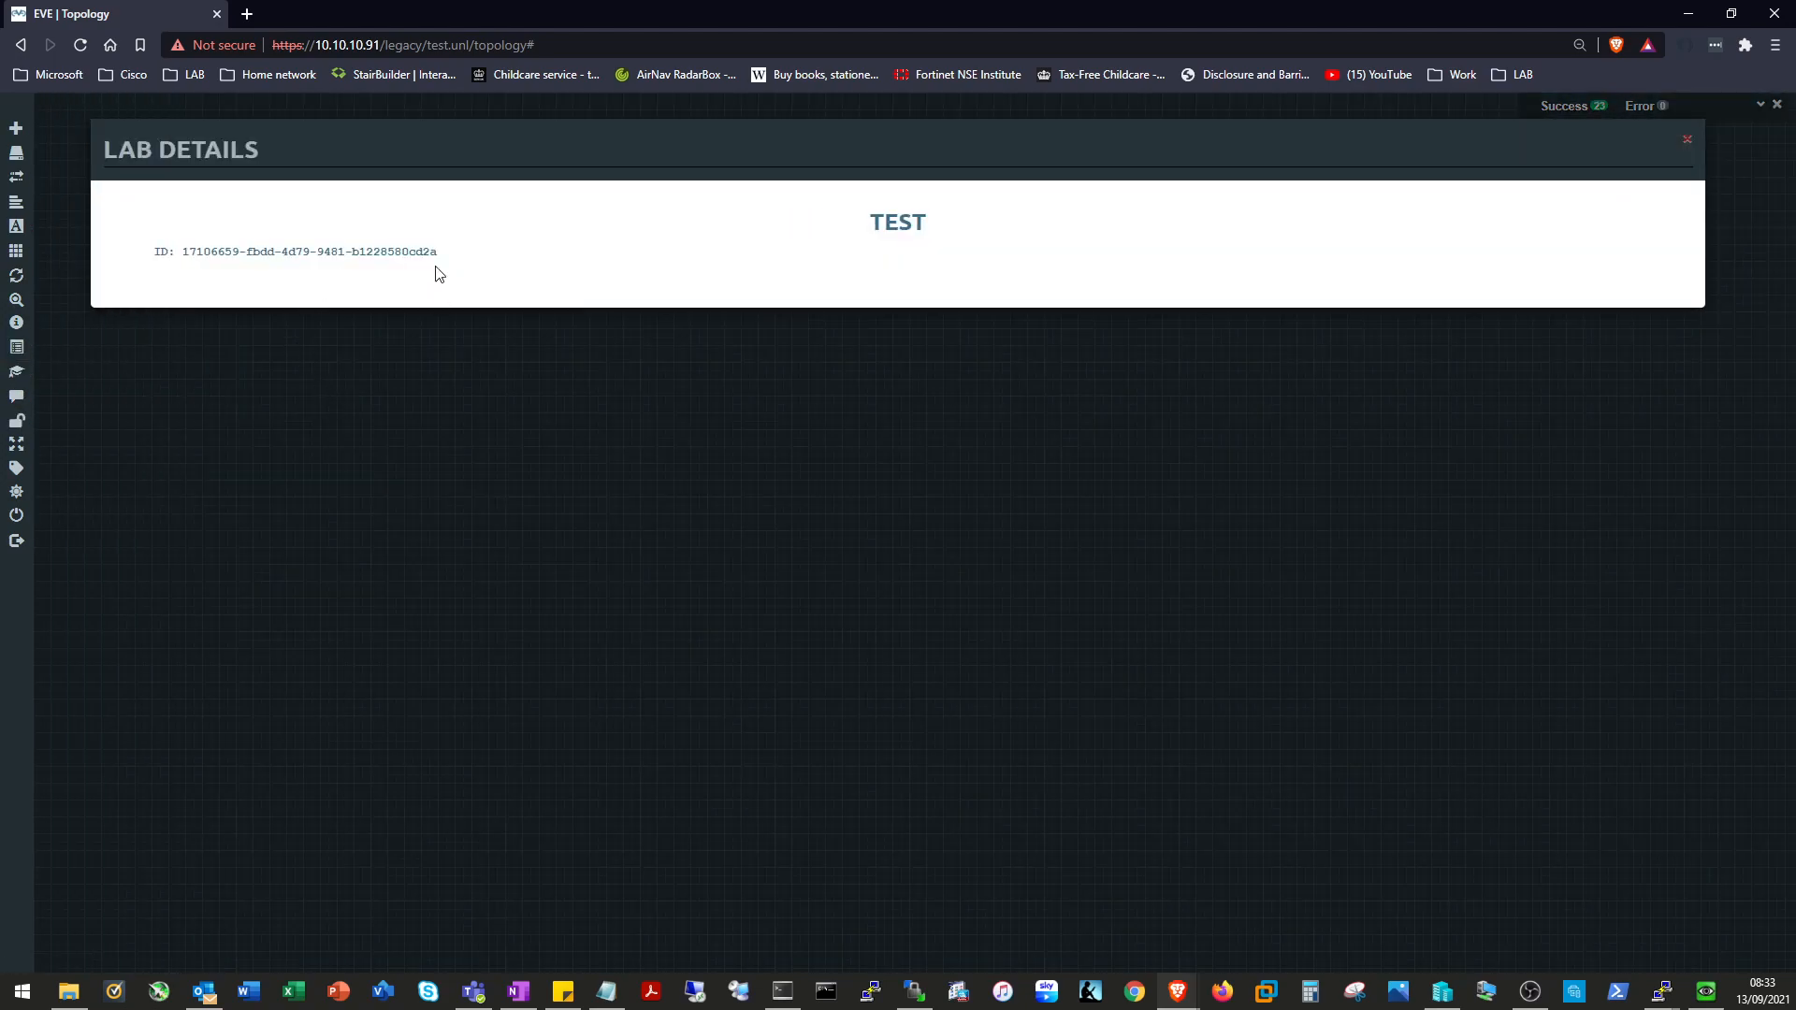
left_click_drag(443, 255, 181, 262)
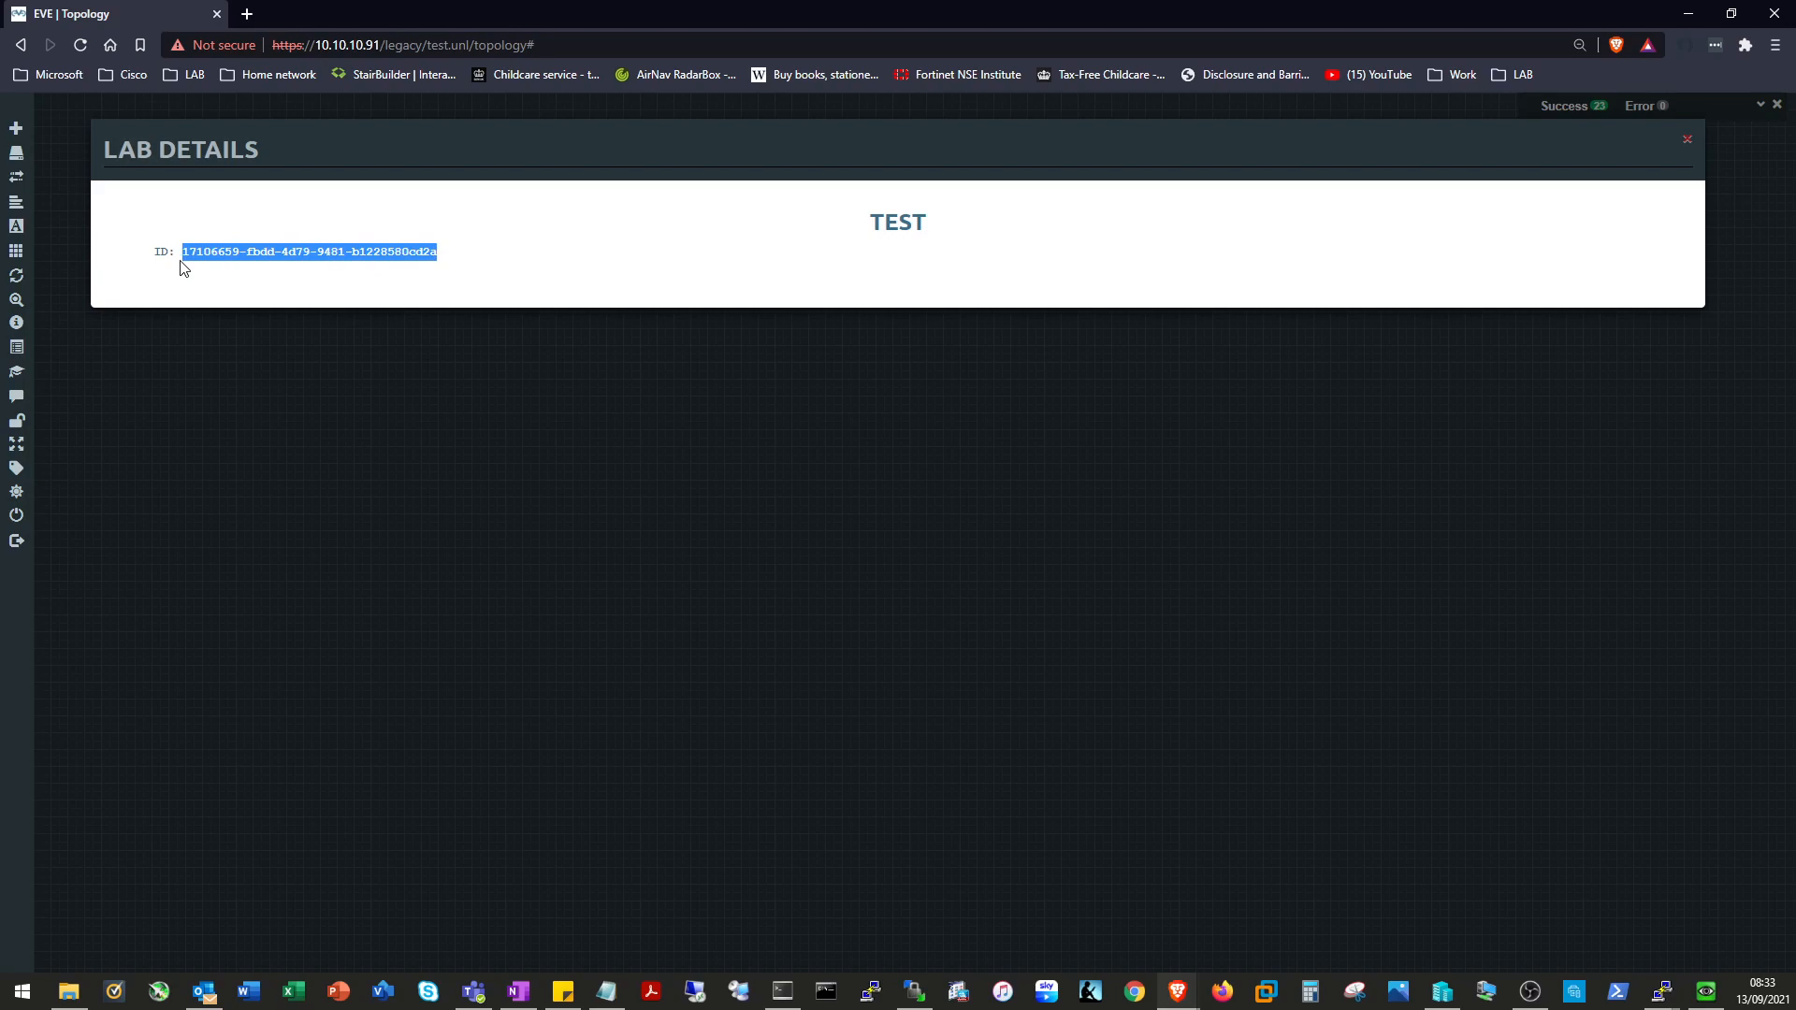
right_click(222, 254)
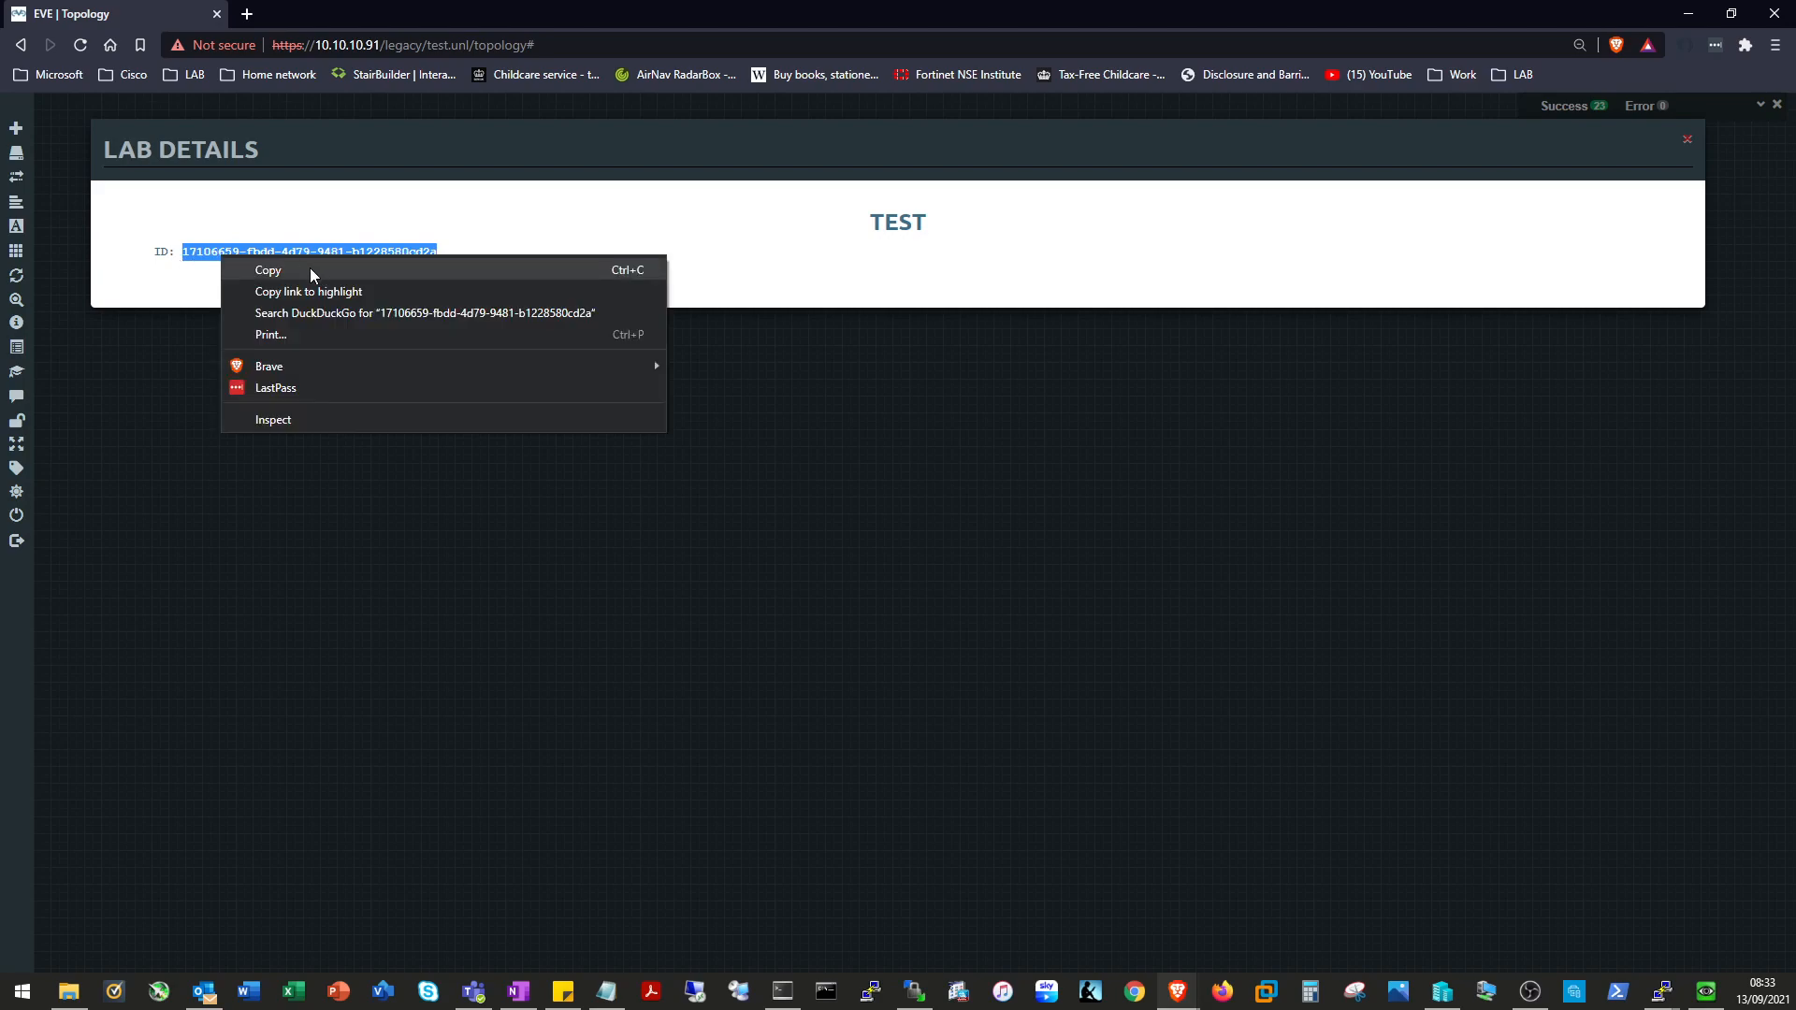
left_click(310, 270)
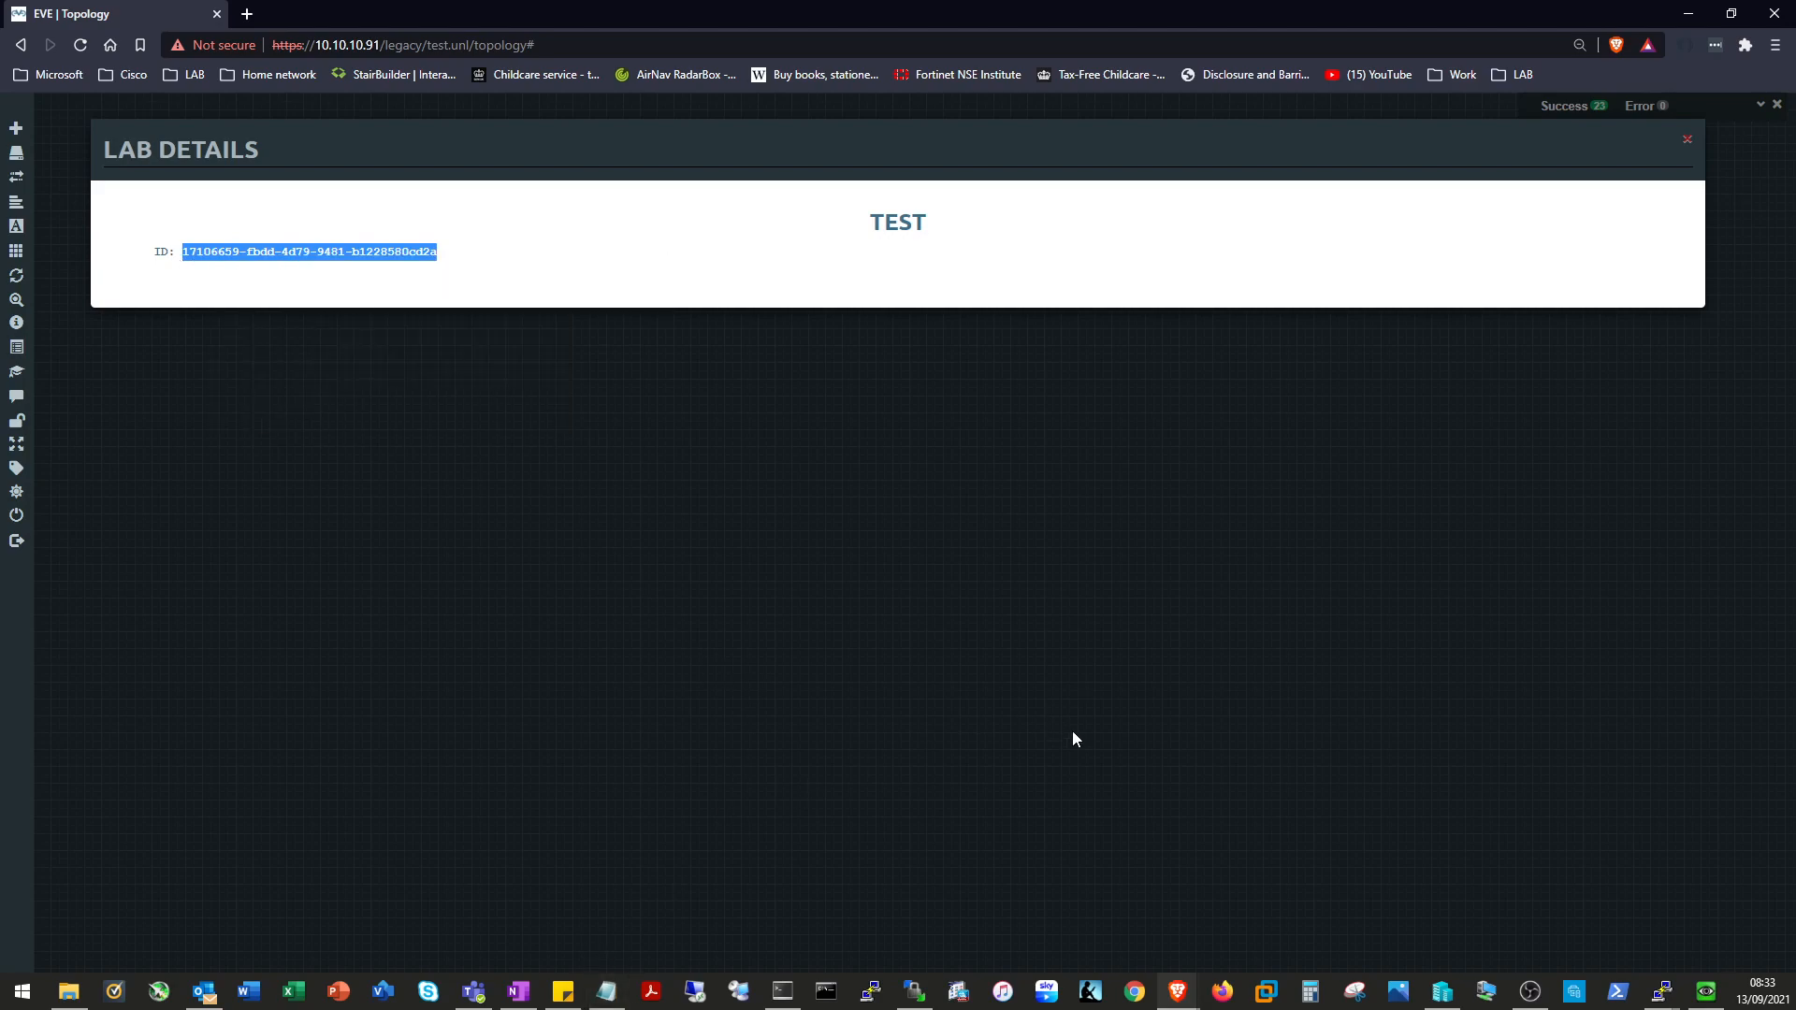
left_click(879, 575)
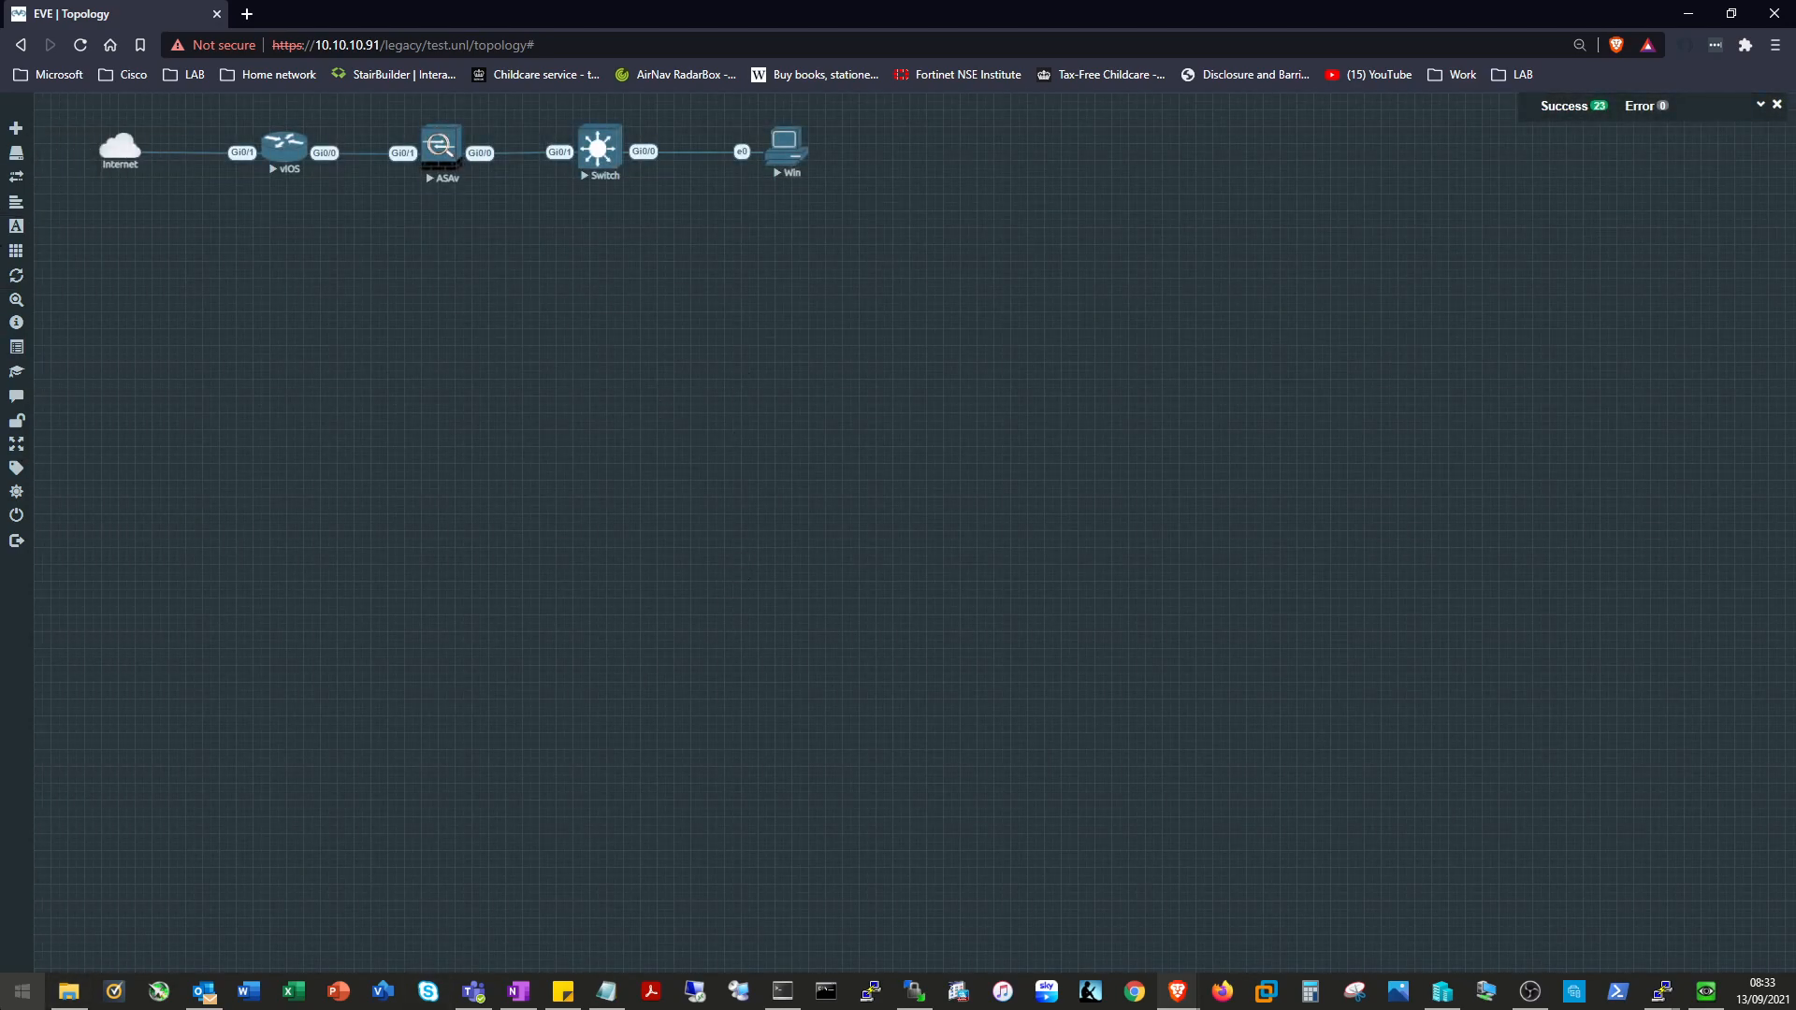
Launch Notepad from the Start search.
left_click(5, 991)
type("note")
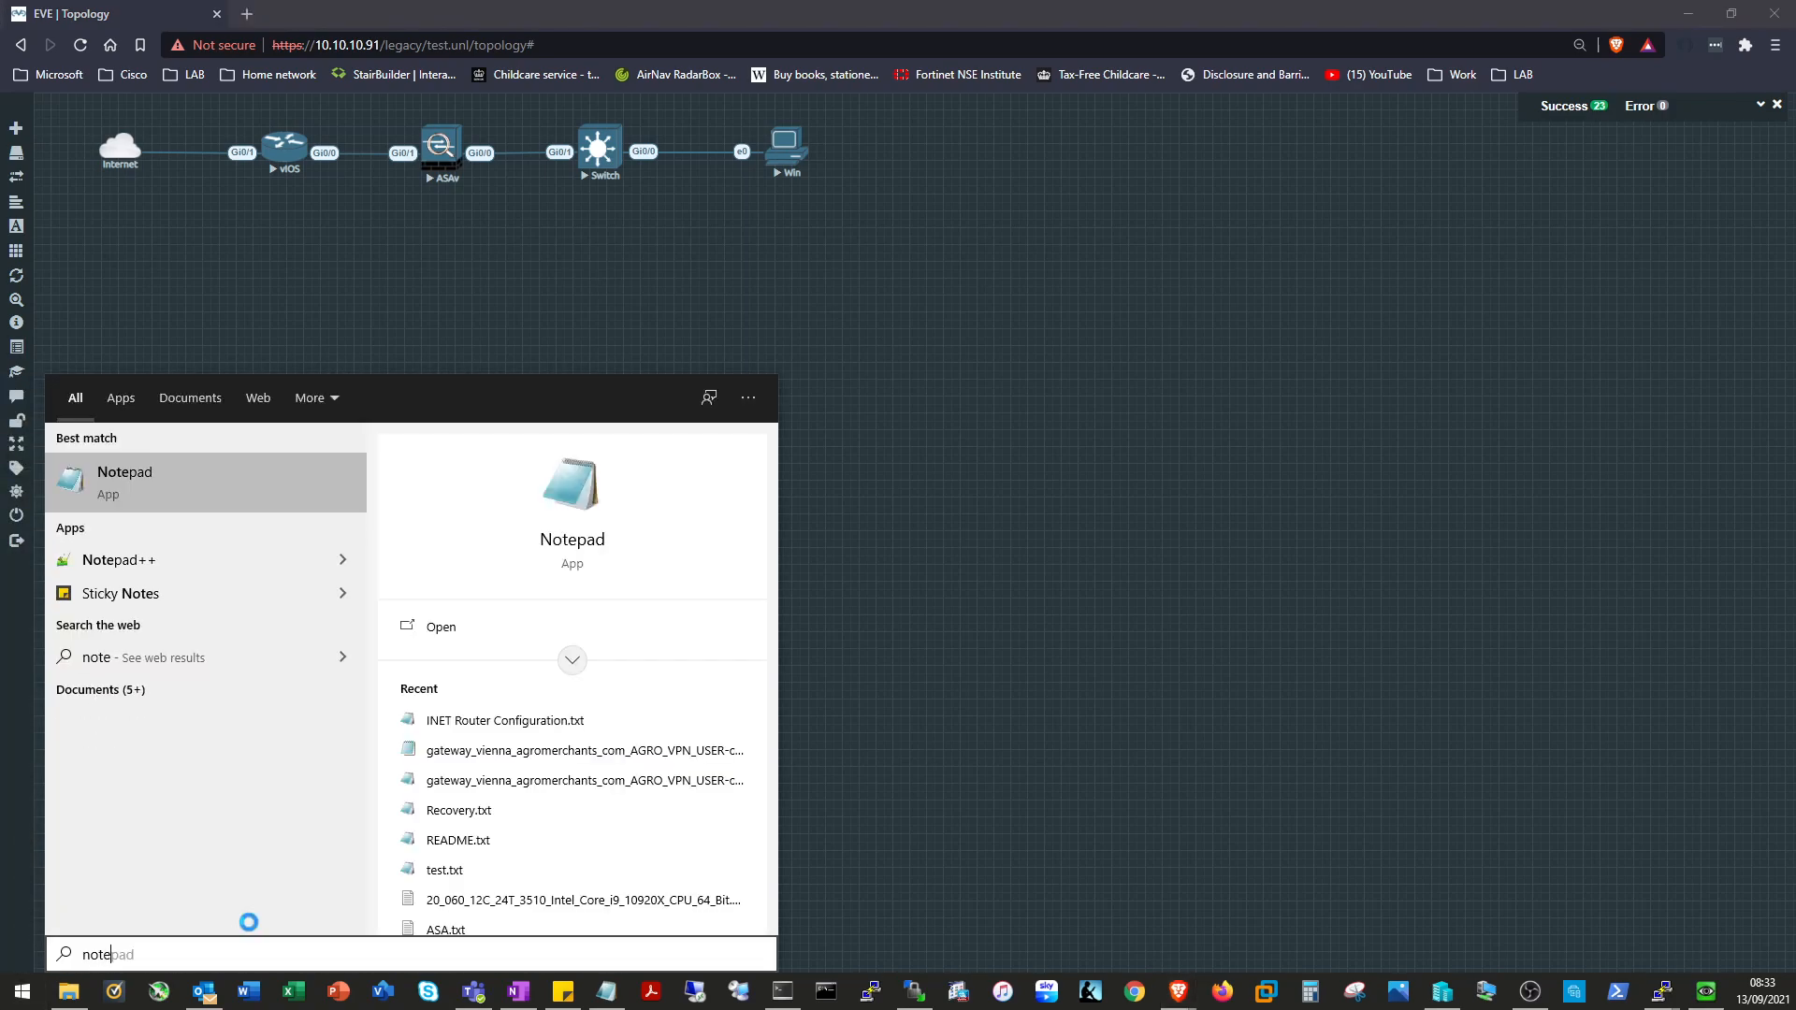
key("Return")
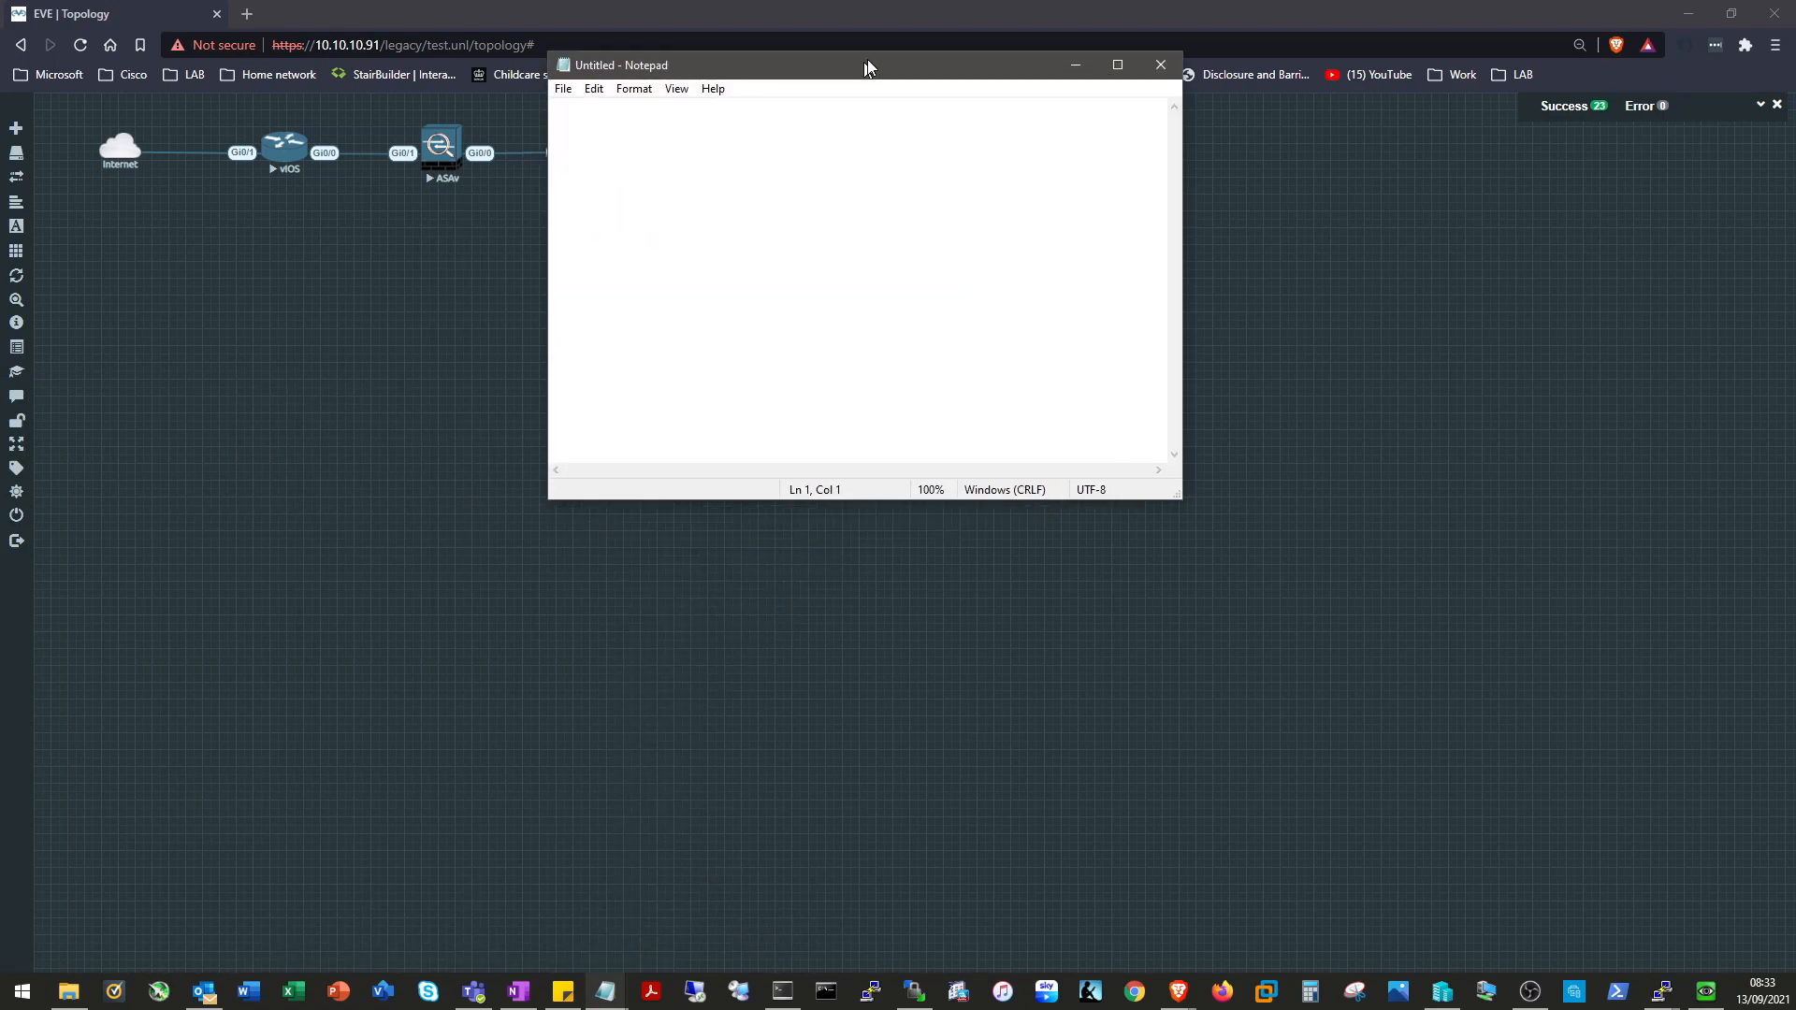
left_click_drag(868, 59, 816, 182)
Paste the lab ID followed by '4 0' into the note and move Notepad aside.
key("ctrl+v")
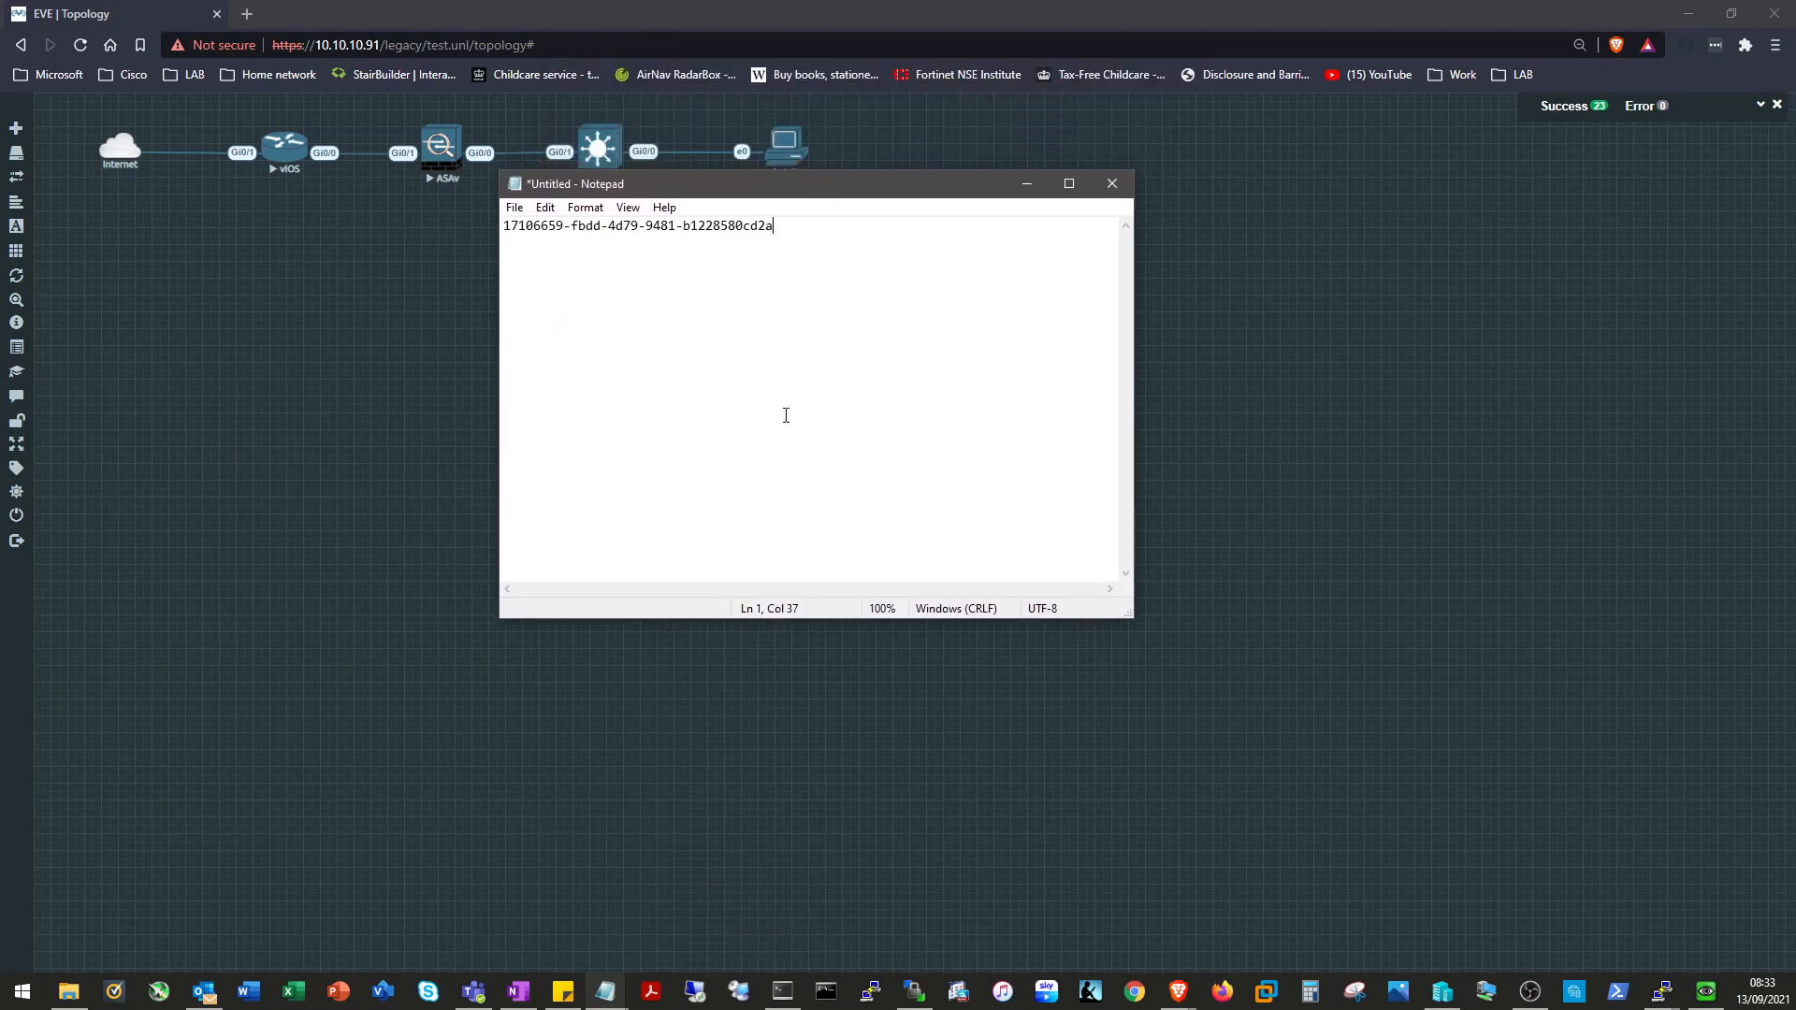
type("4 0")
key("alt+Tab")
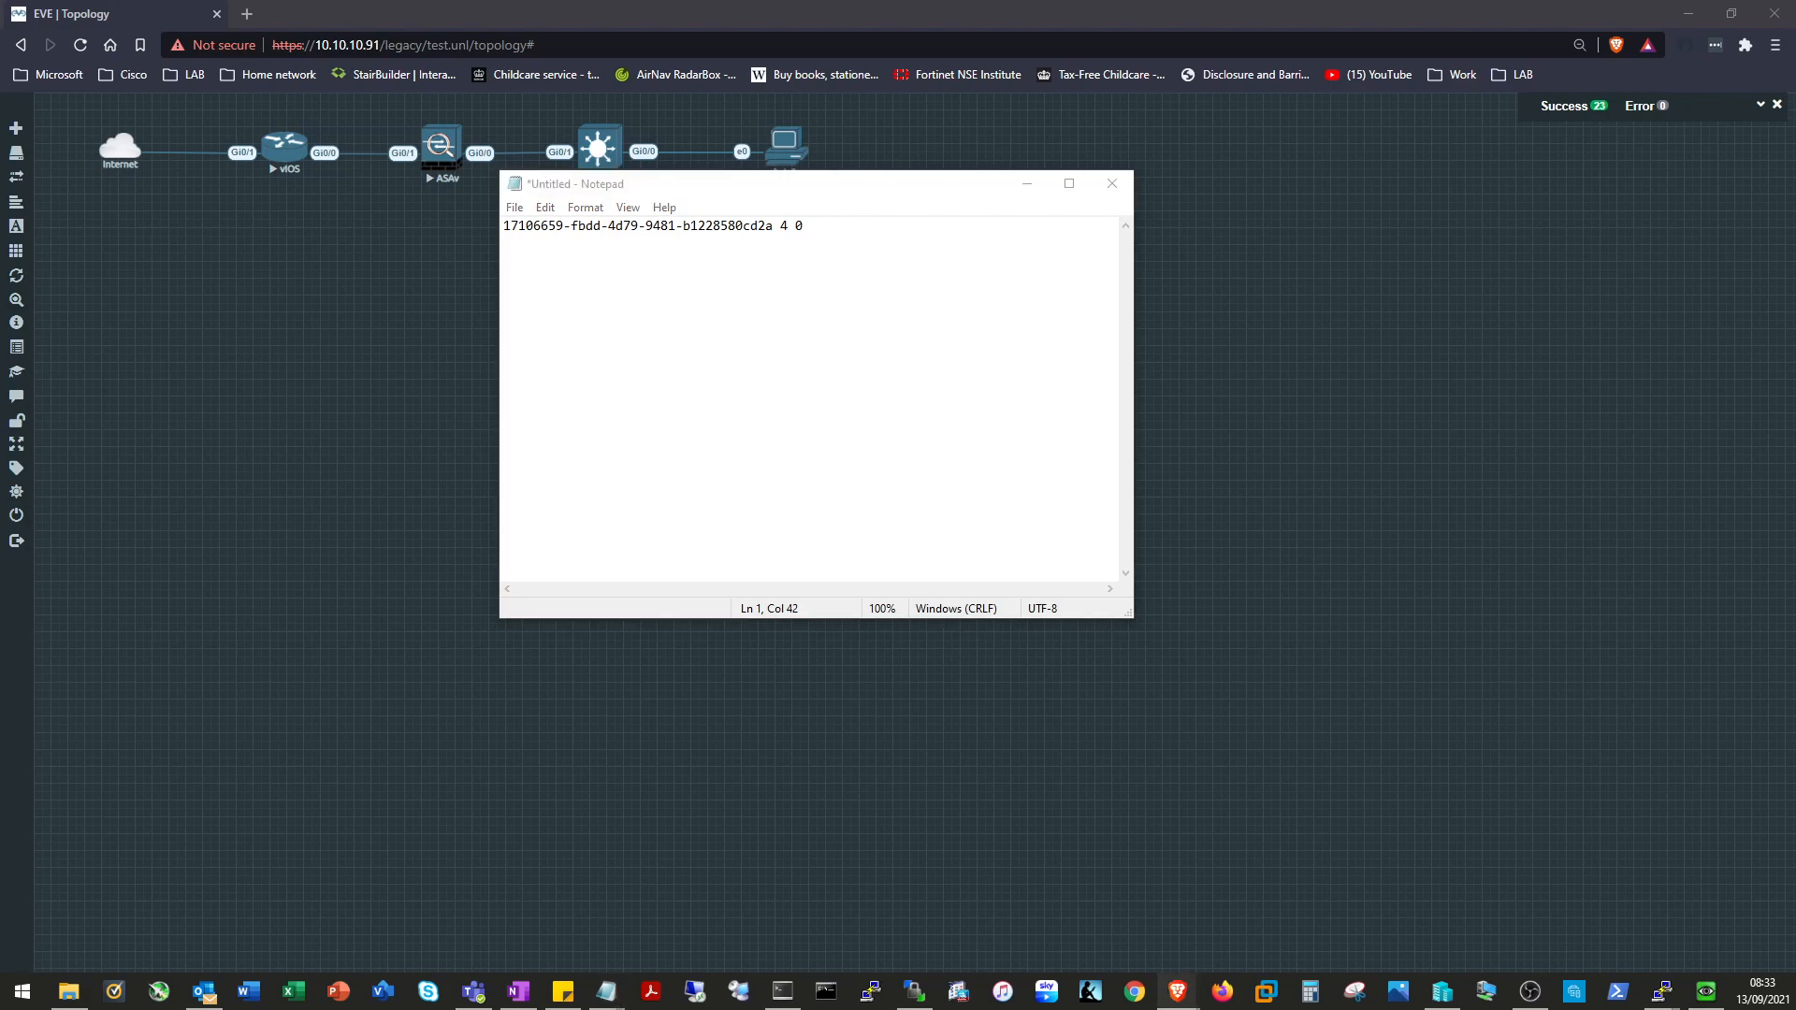
key("Return")
key("Return")
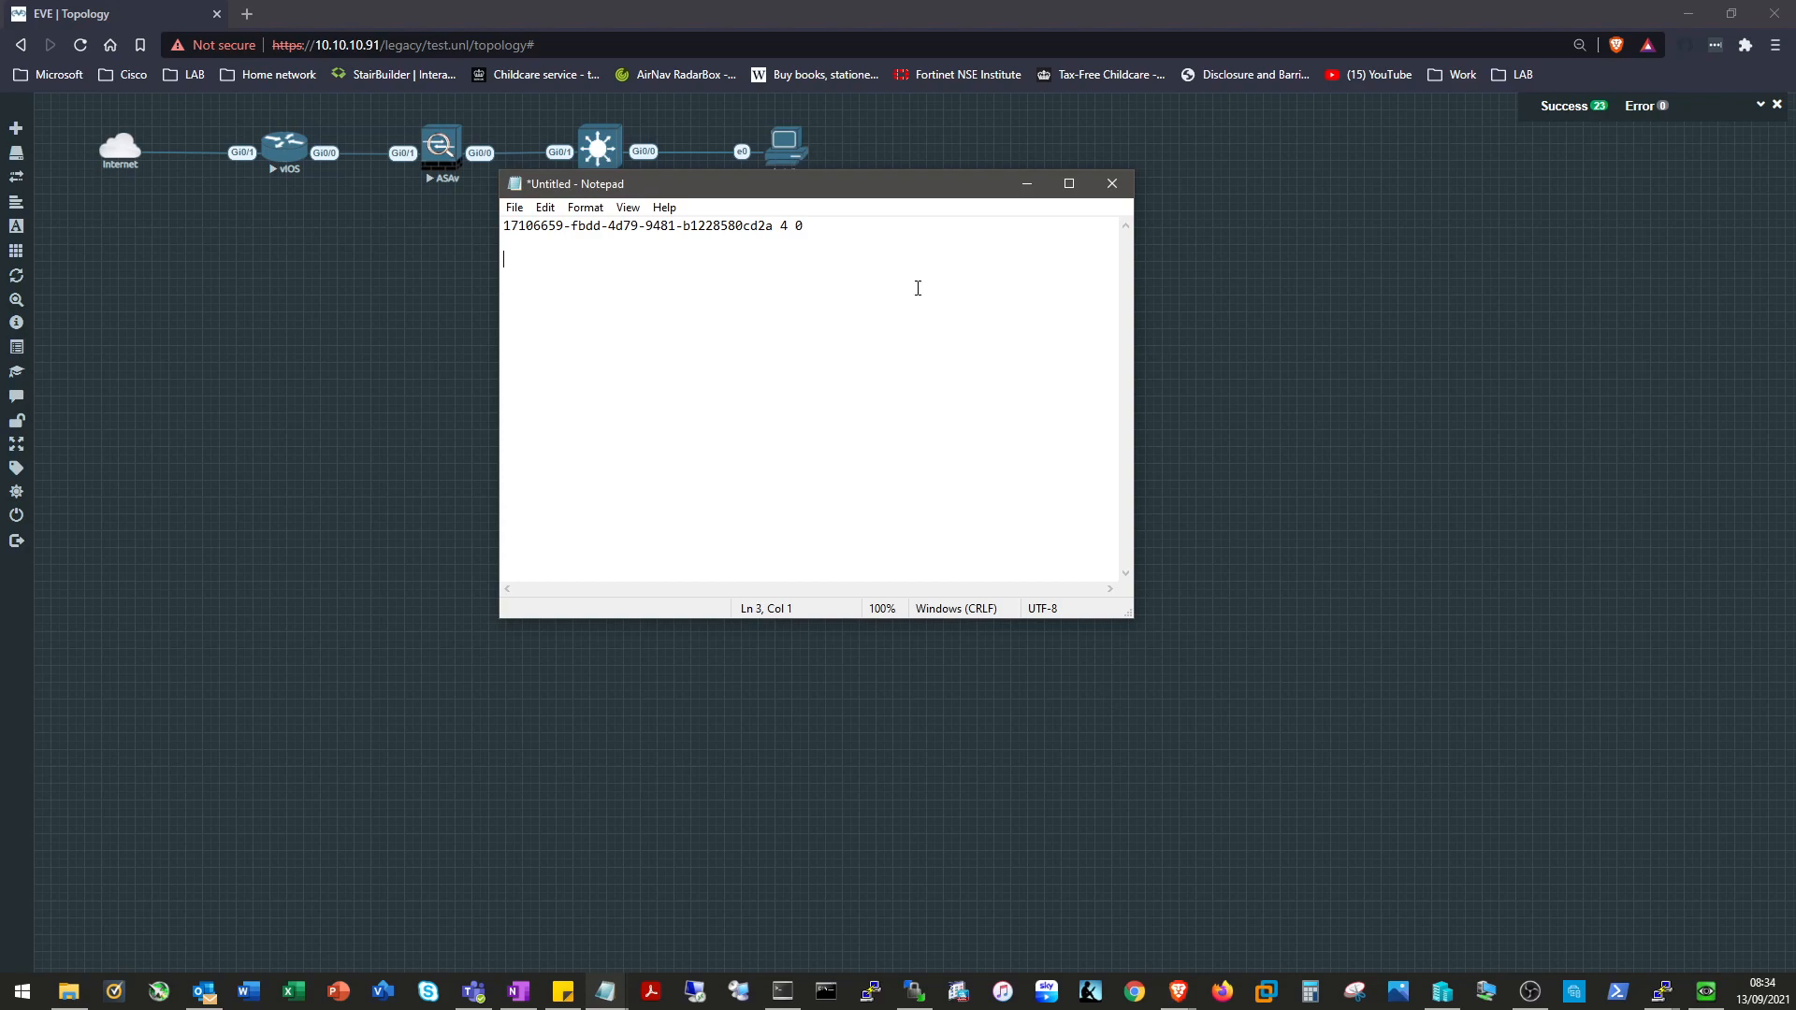
left_click_drag(930, 191, 804, 1009)
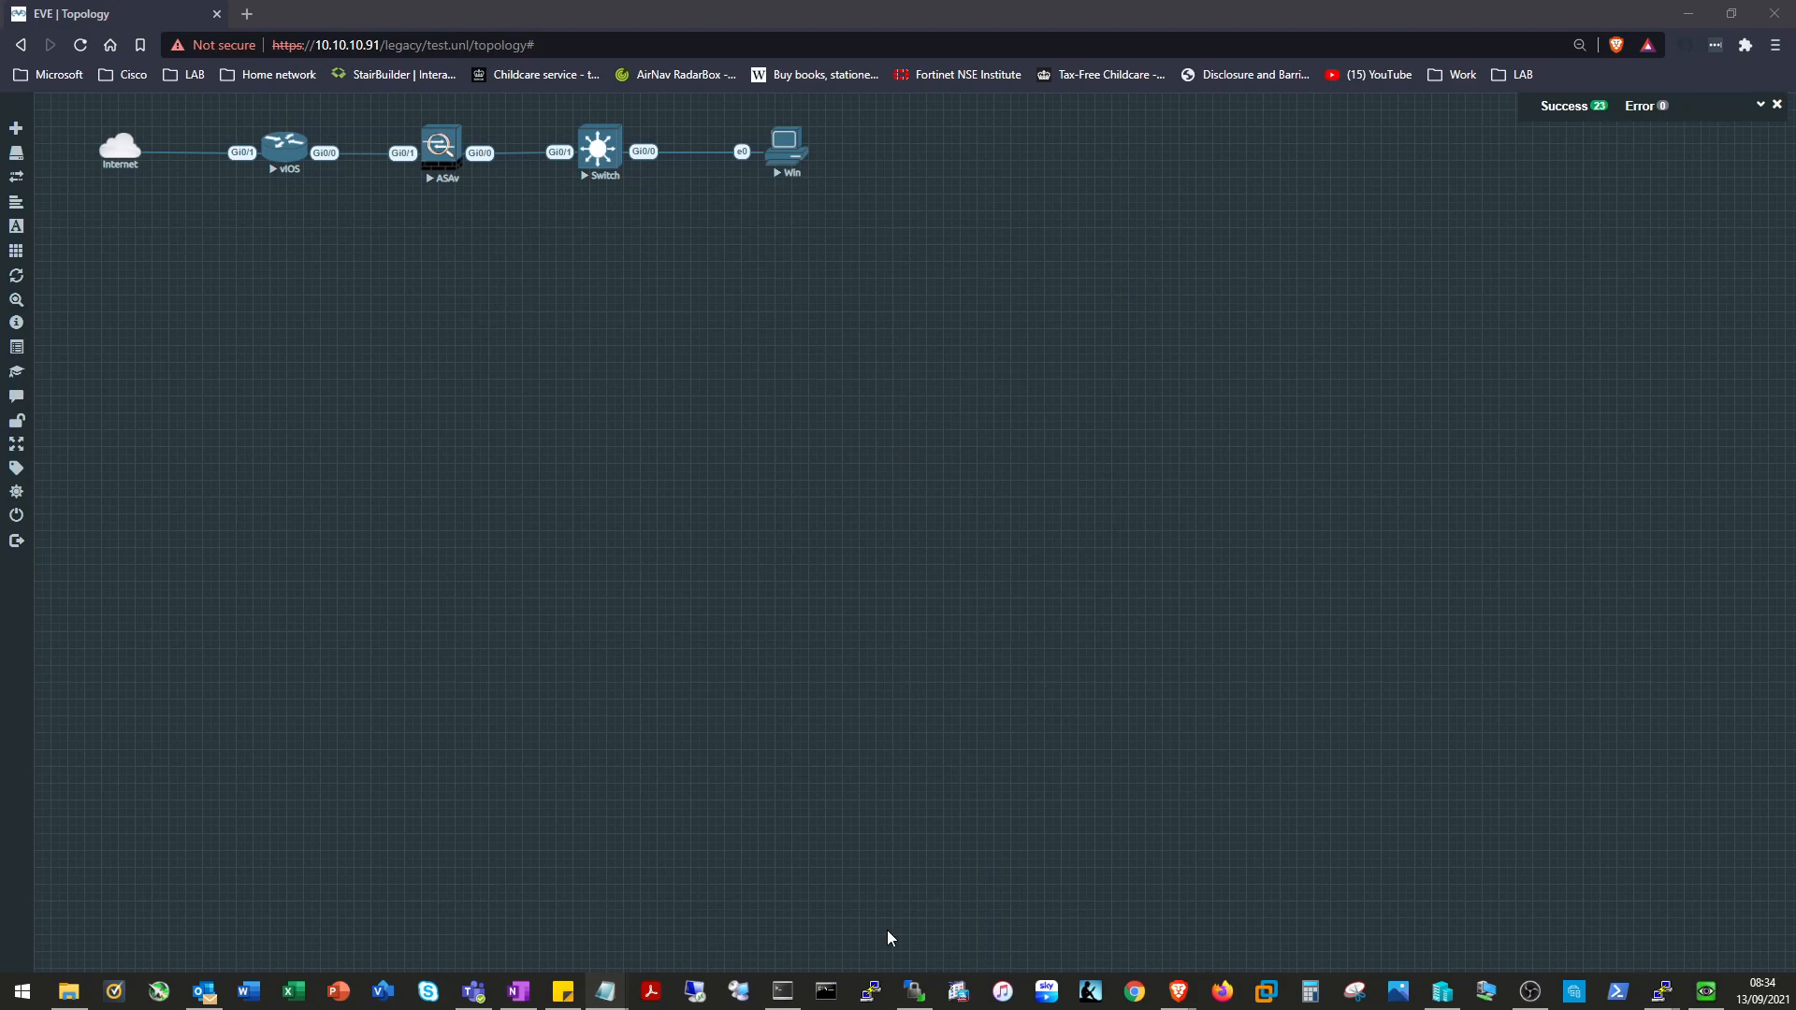
Change into /opt/unetlab/tmp/0/<lab ID>/4/ and start the qemu-img commit virtioa.qcow2 command.
left_click(782, 991)
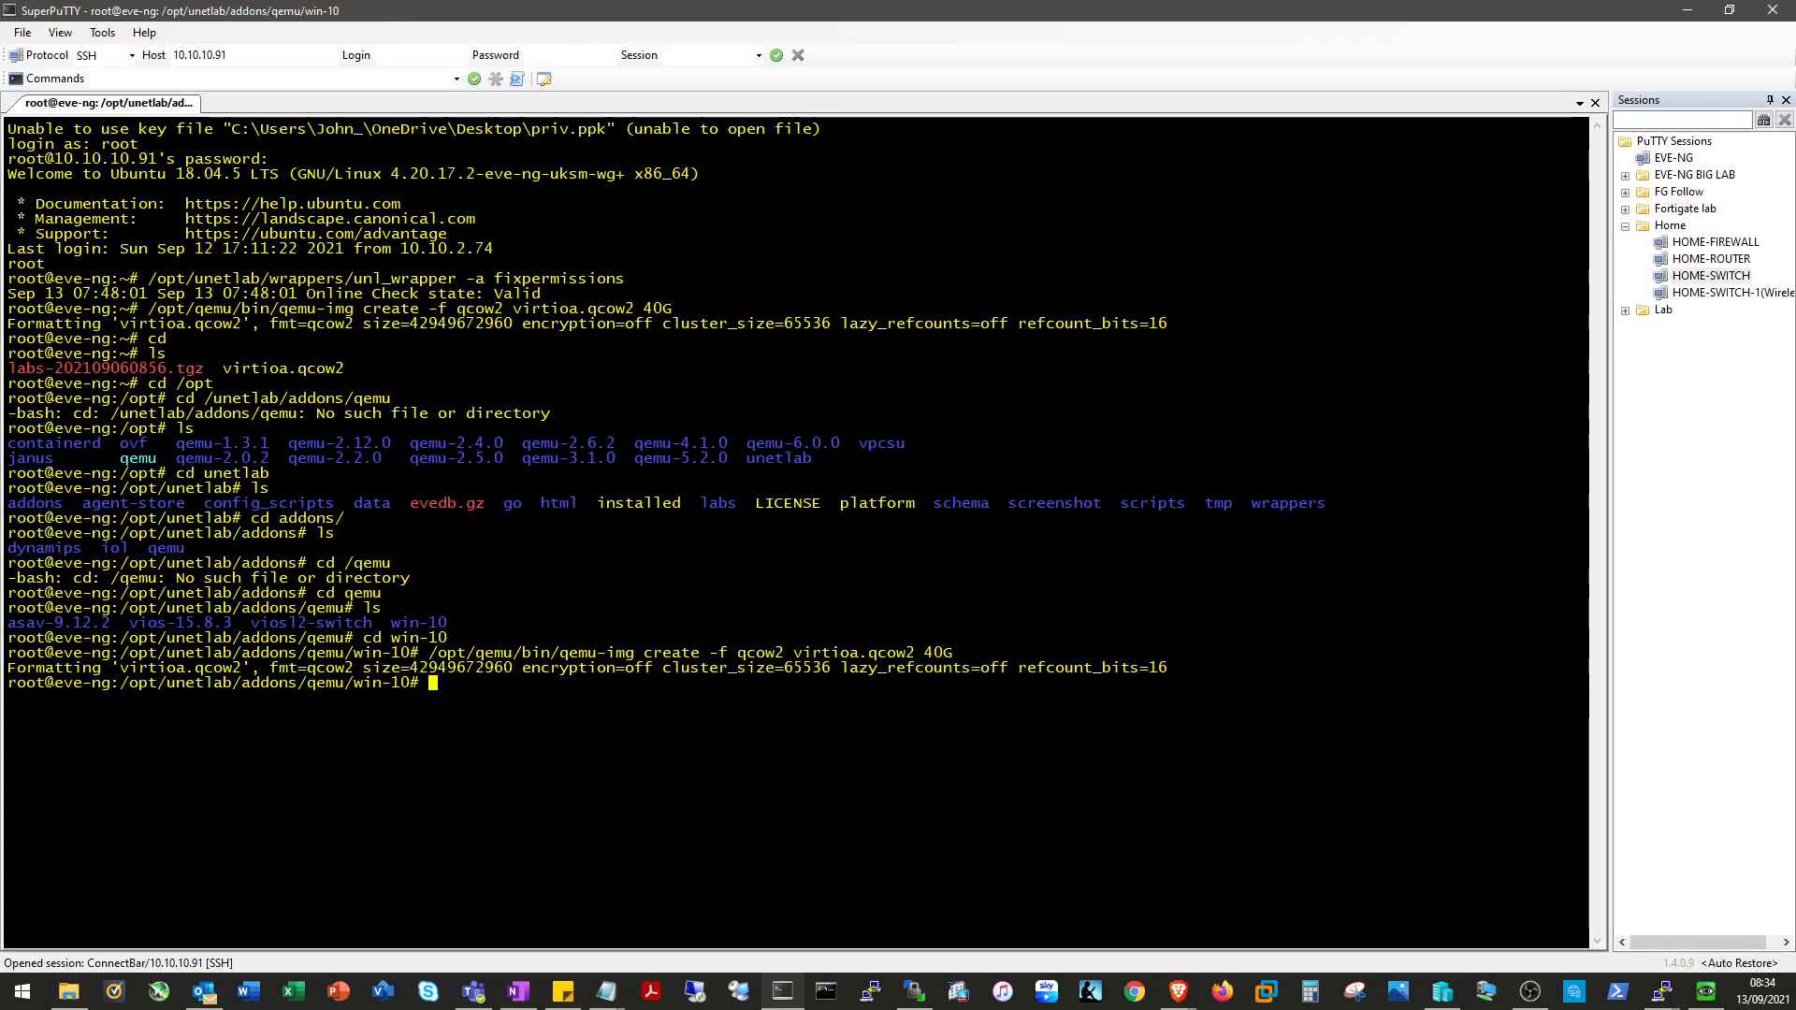
type("cd /opt/")
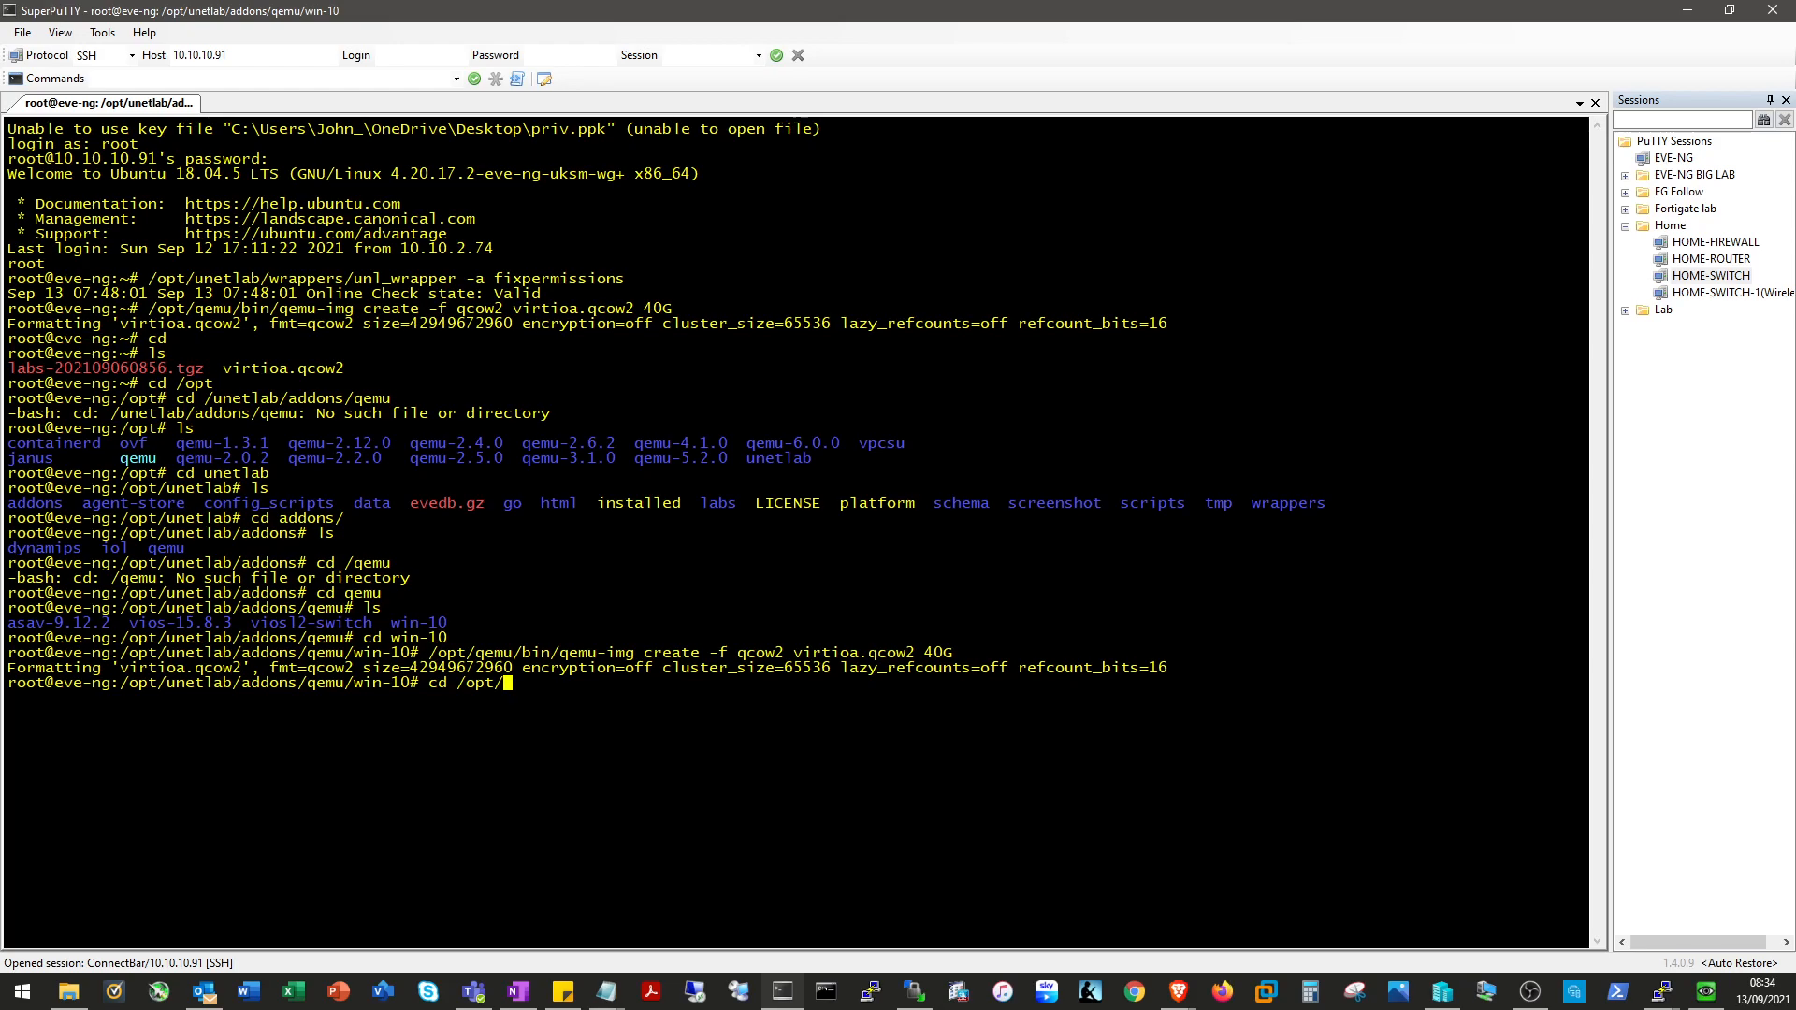
type("unetlab/tmp/0/")
key("alt+Tab")
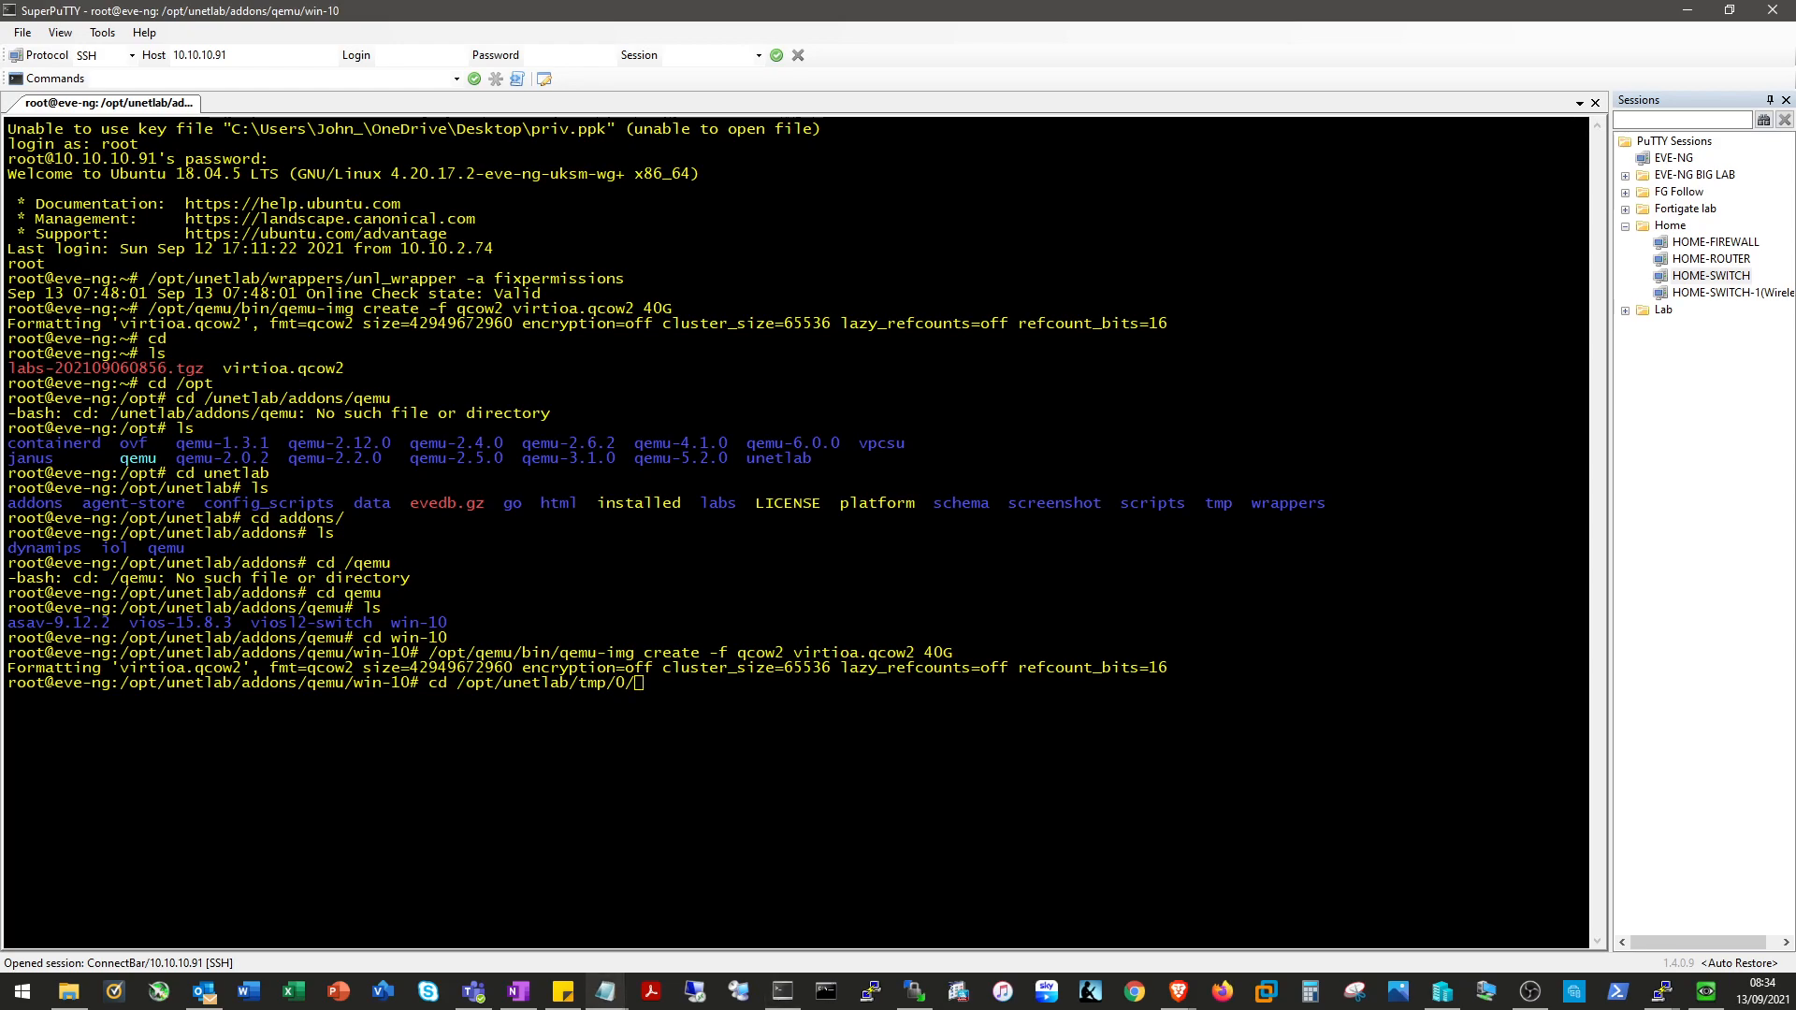
key("alt+Tab")
key("shift+Insert")
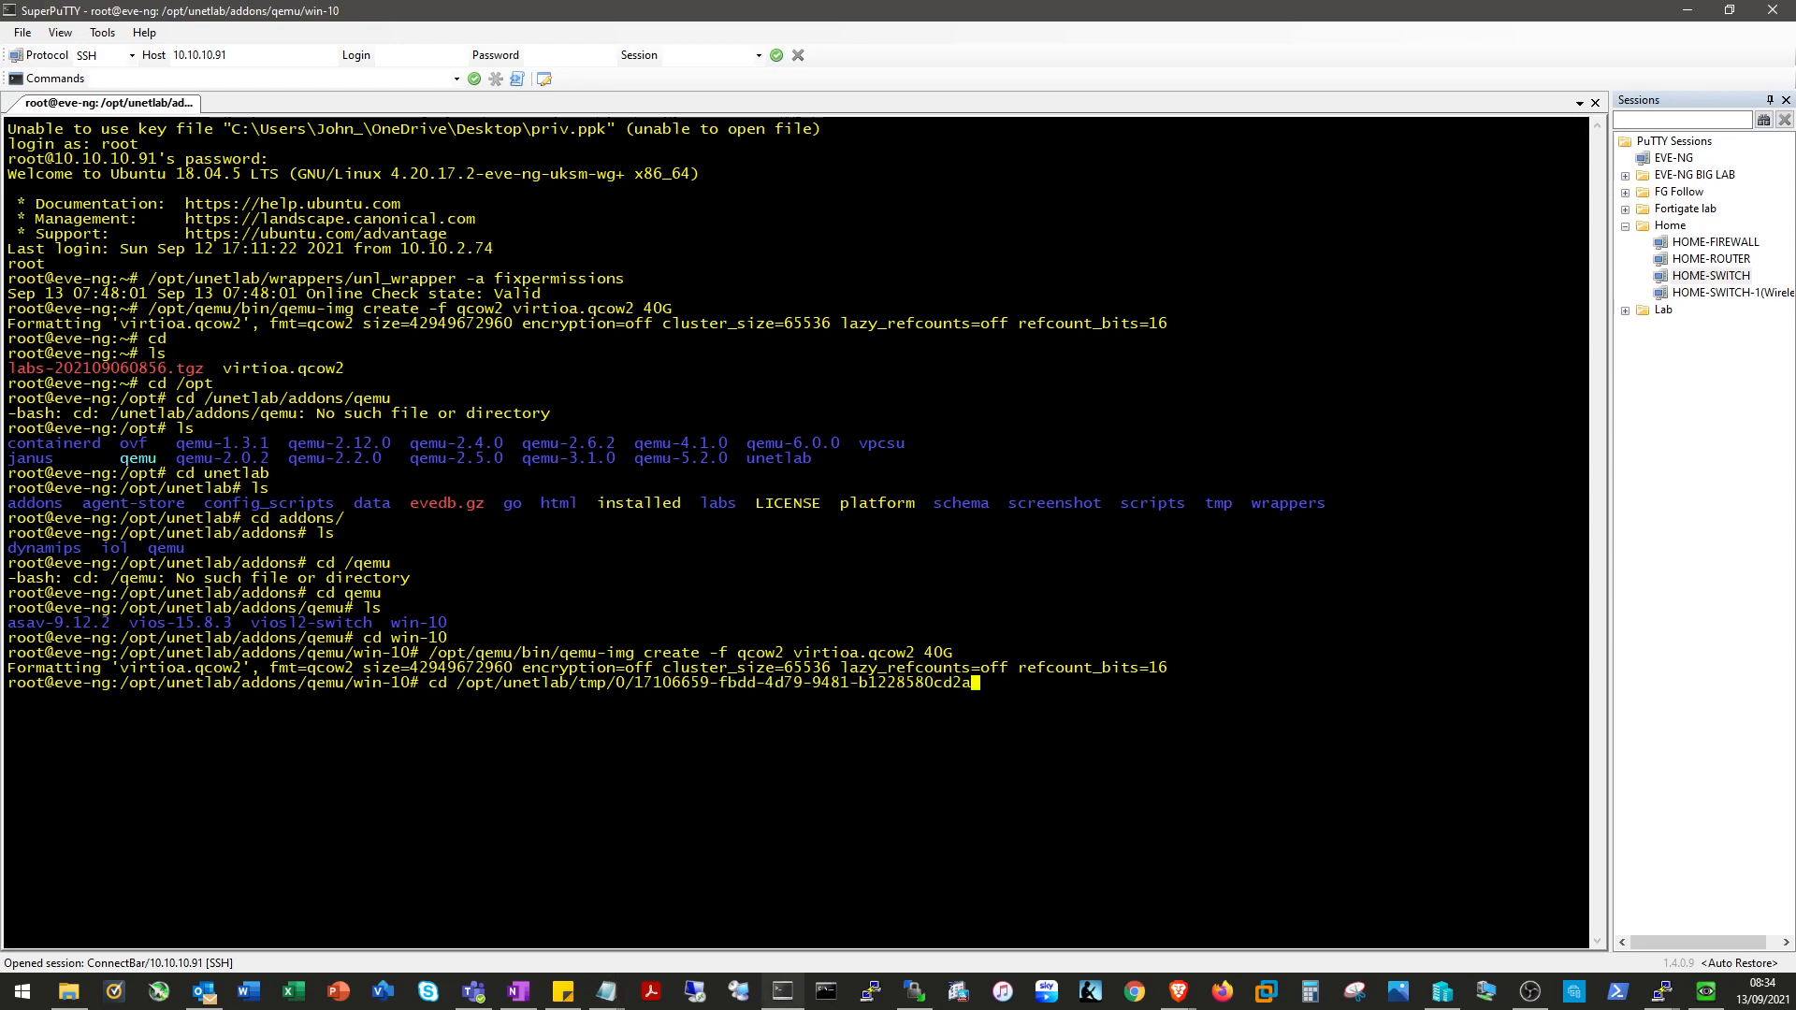
type("/4/")
key("Return")
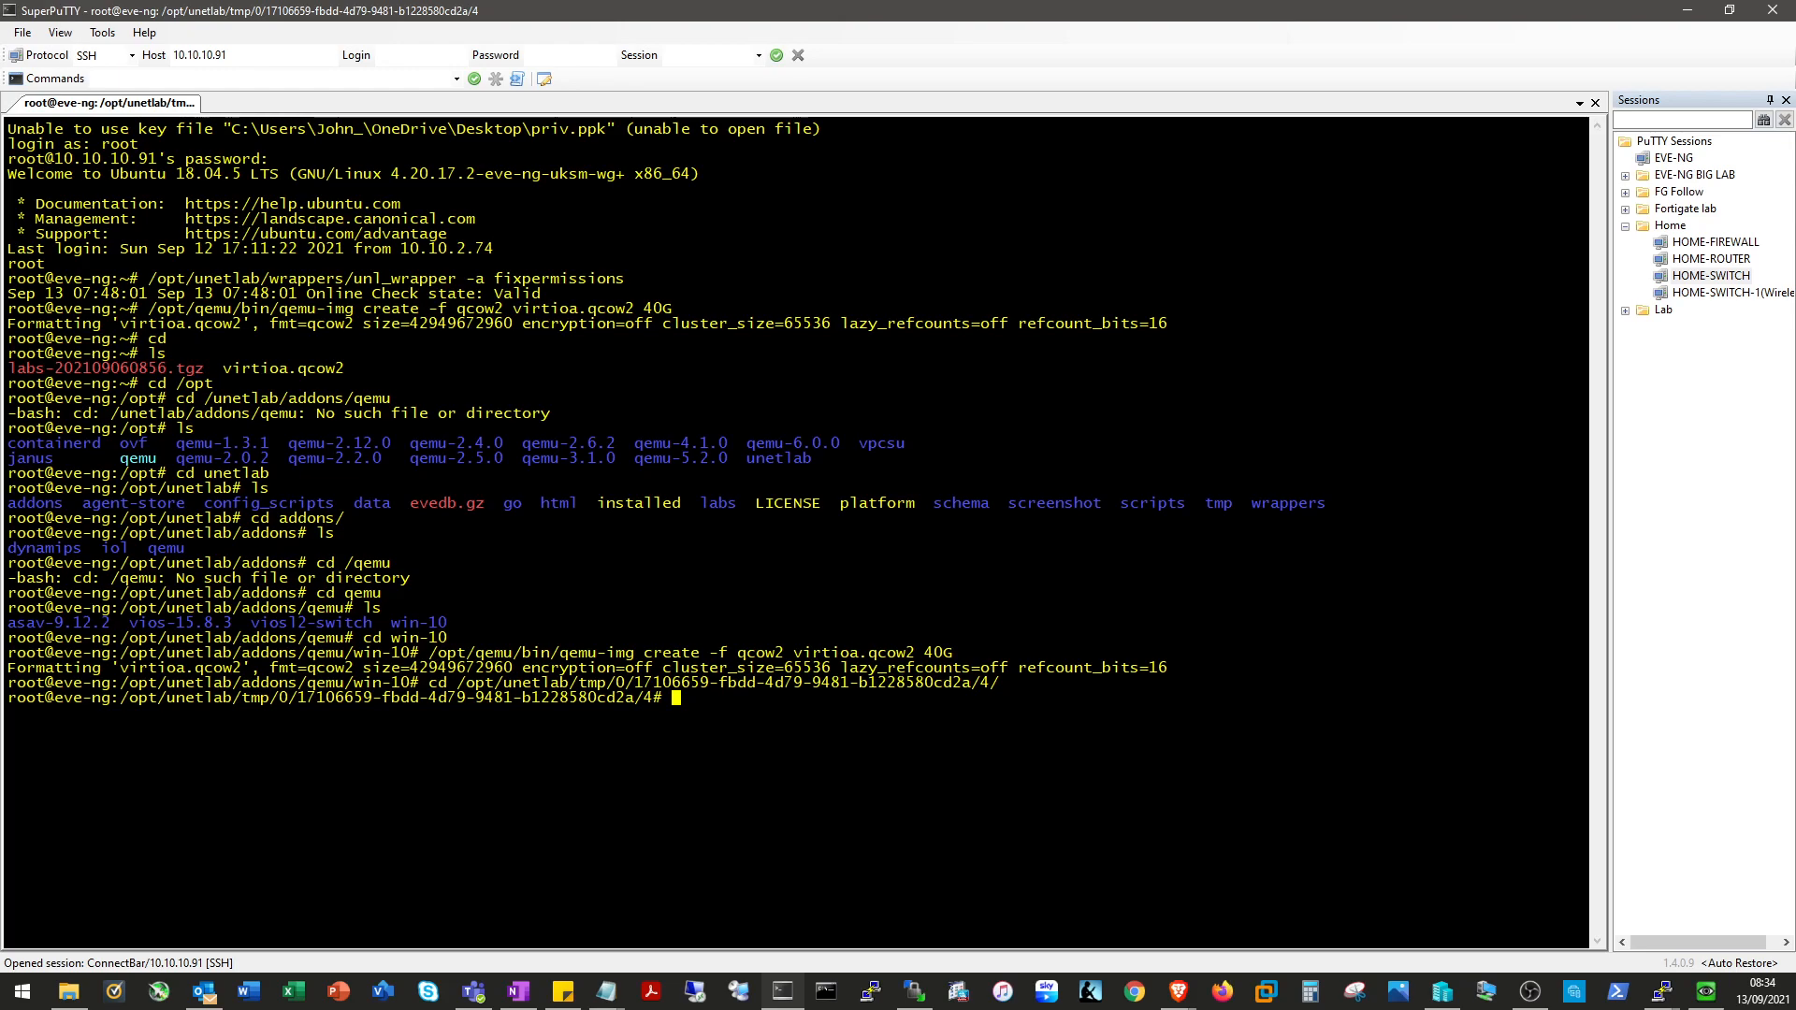
type("/opt")
type("/qem")
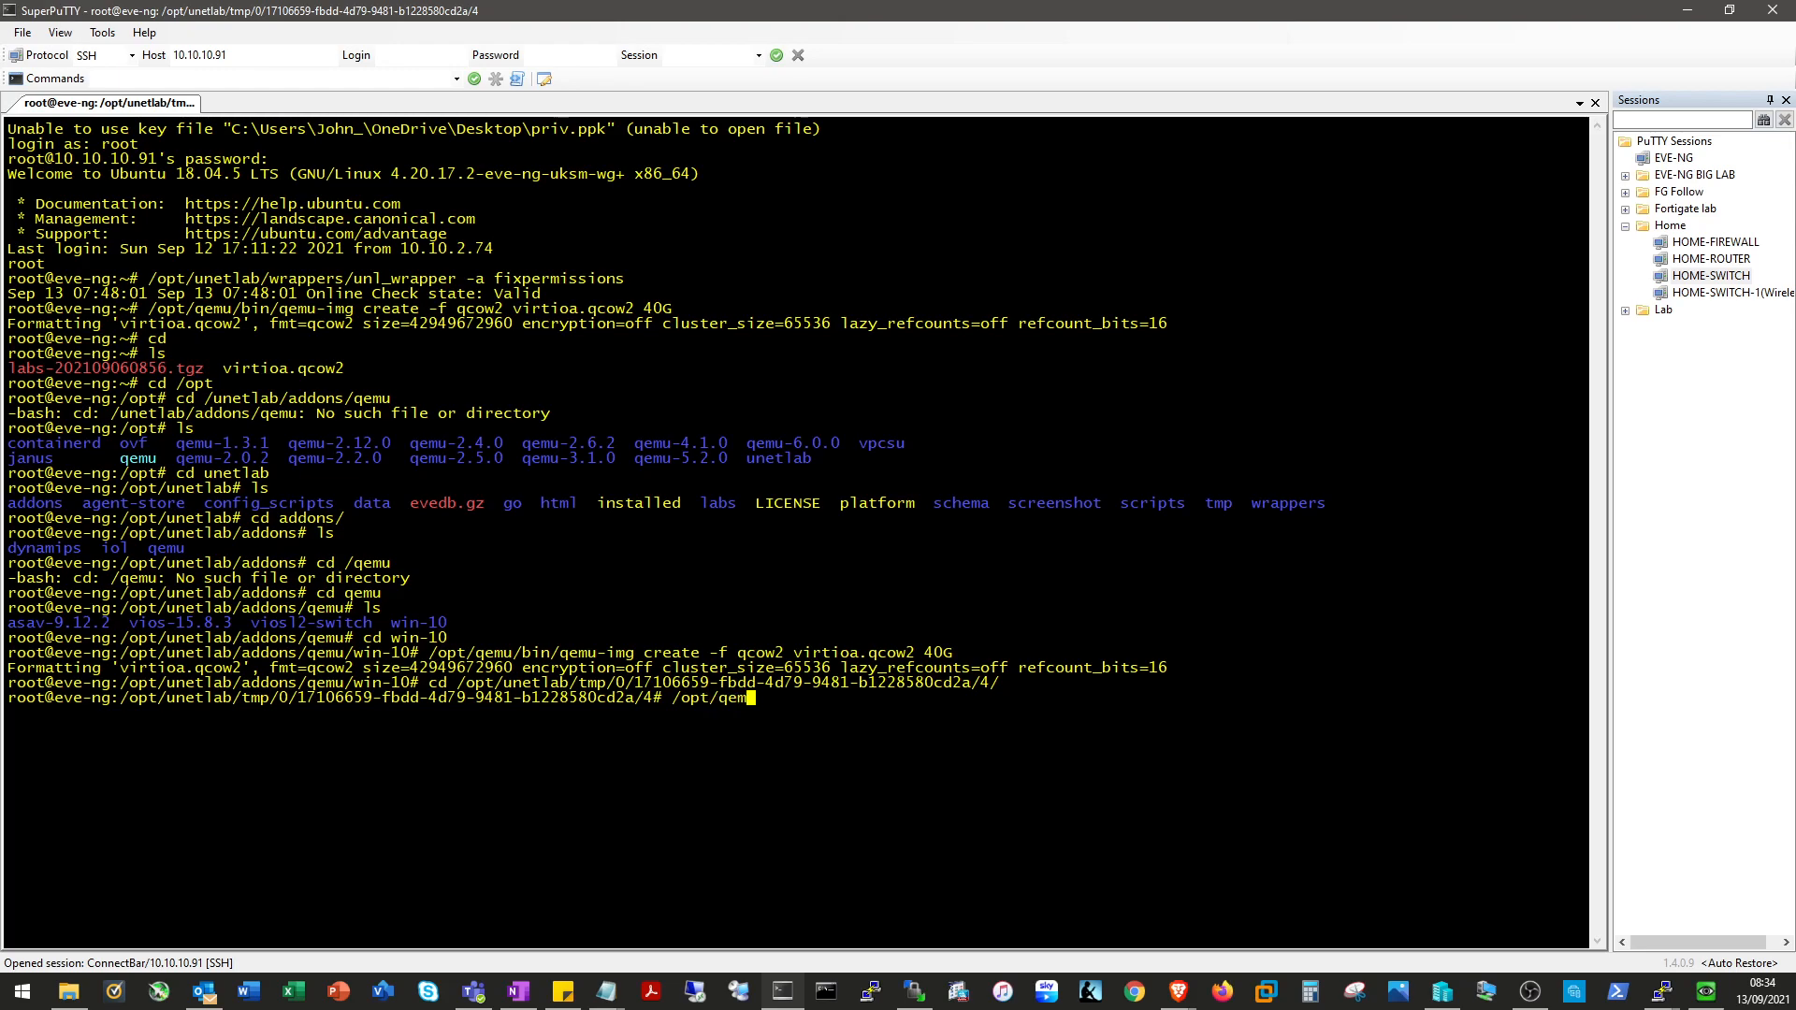
type("u/bin/qemu")
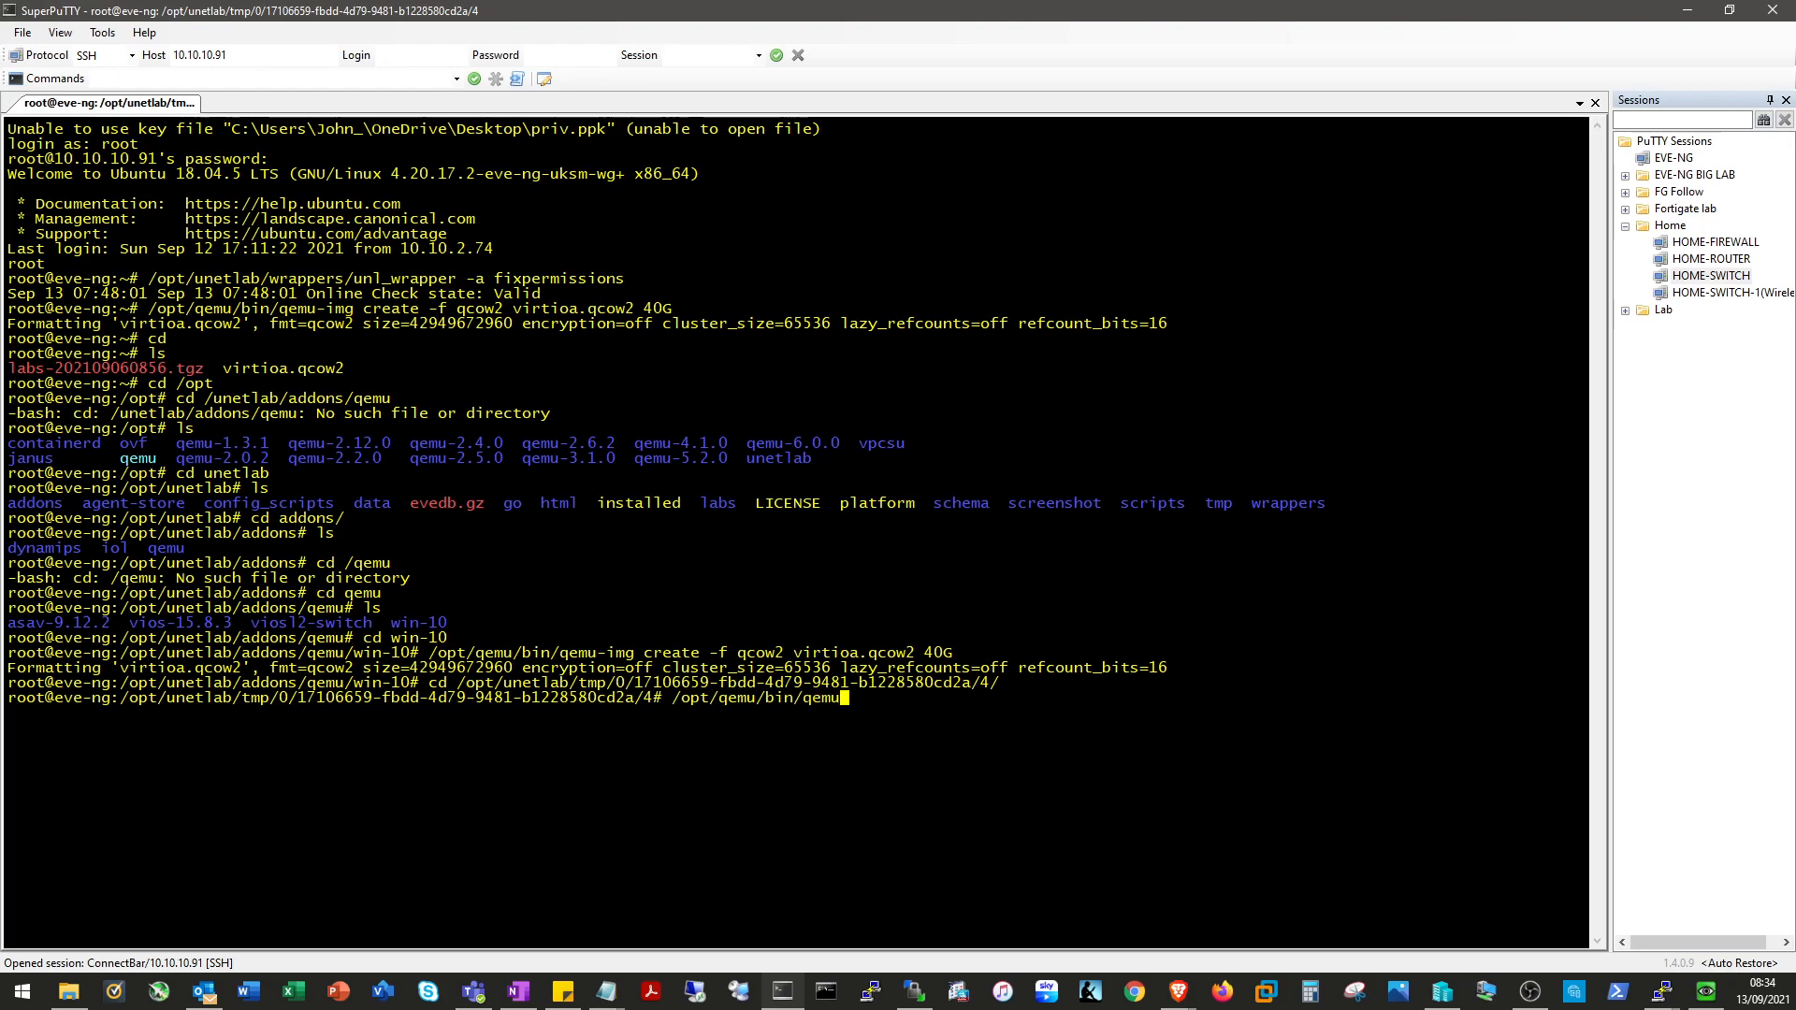
type("-img ")
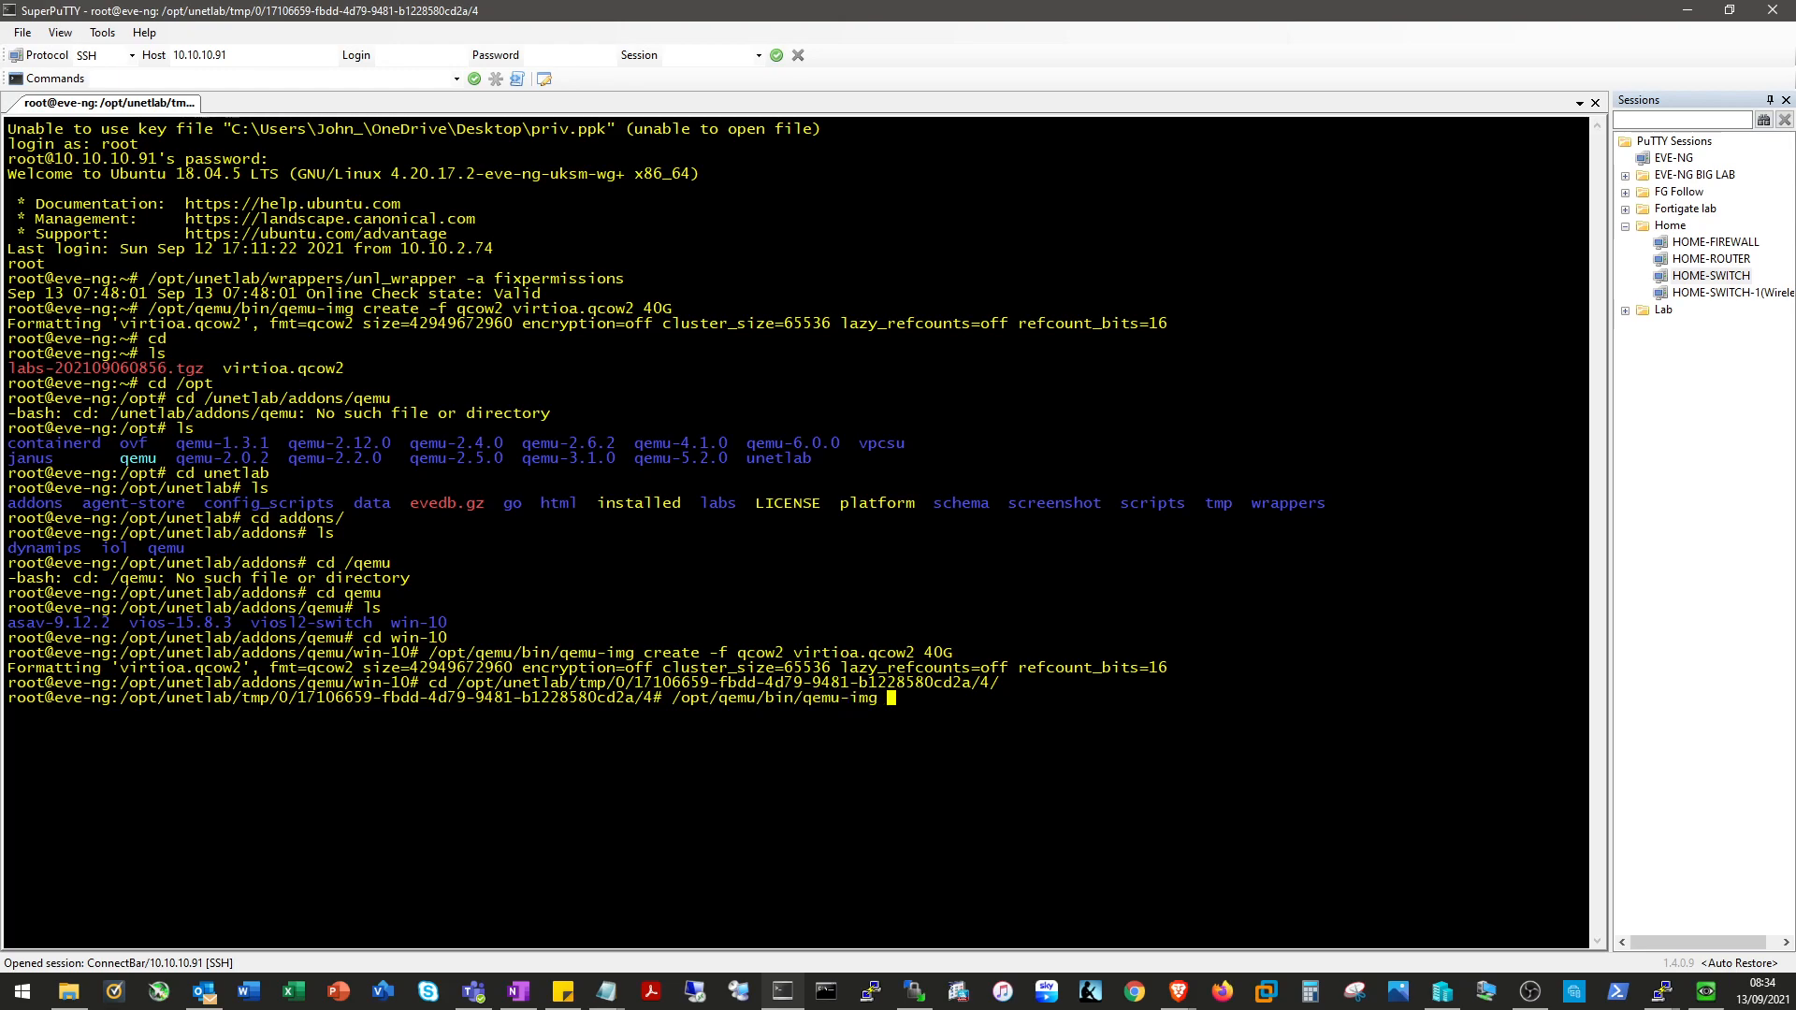
type("commit ")
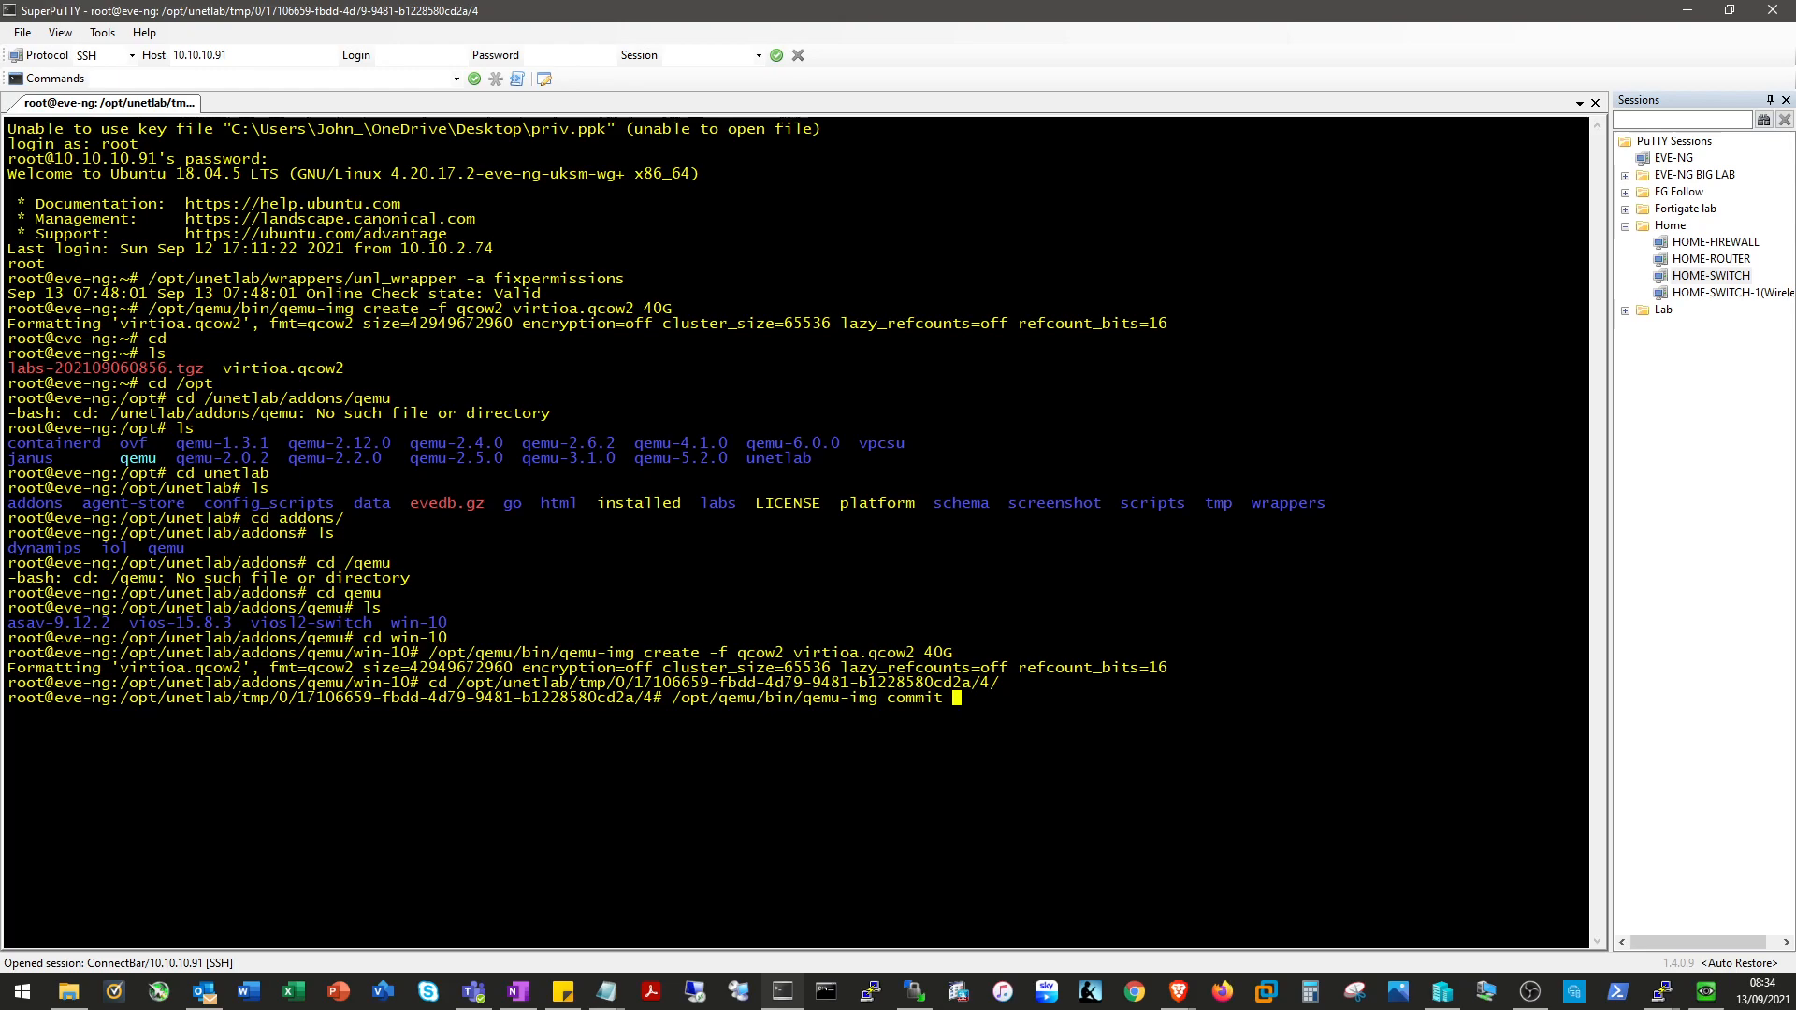
type("virtioa.q")
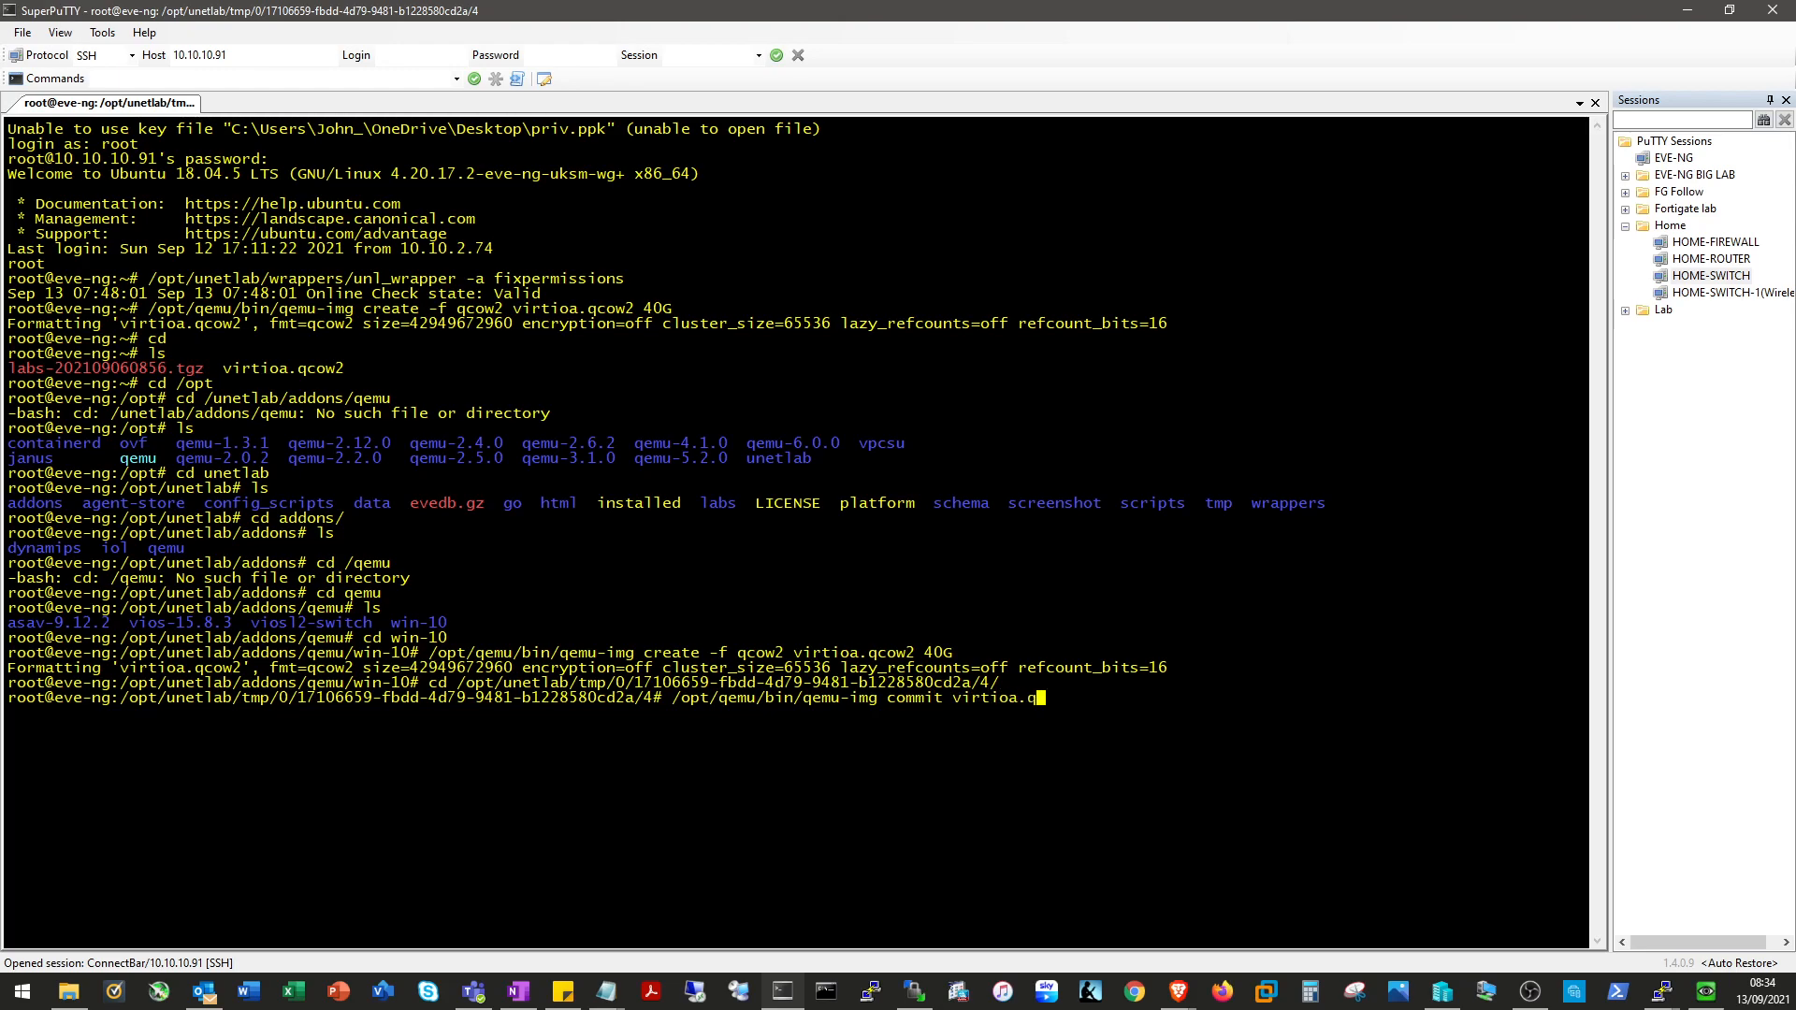
type("cow")
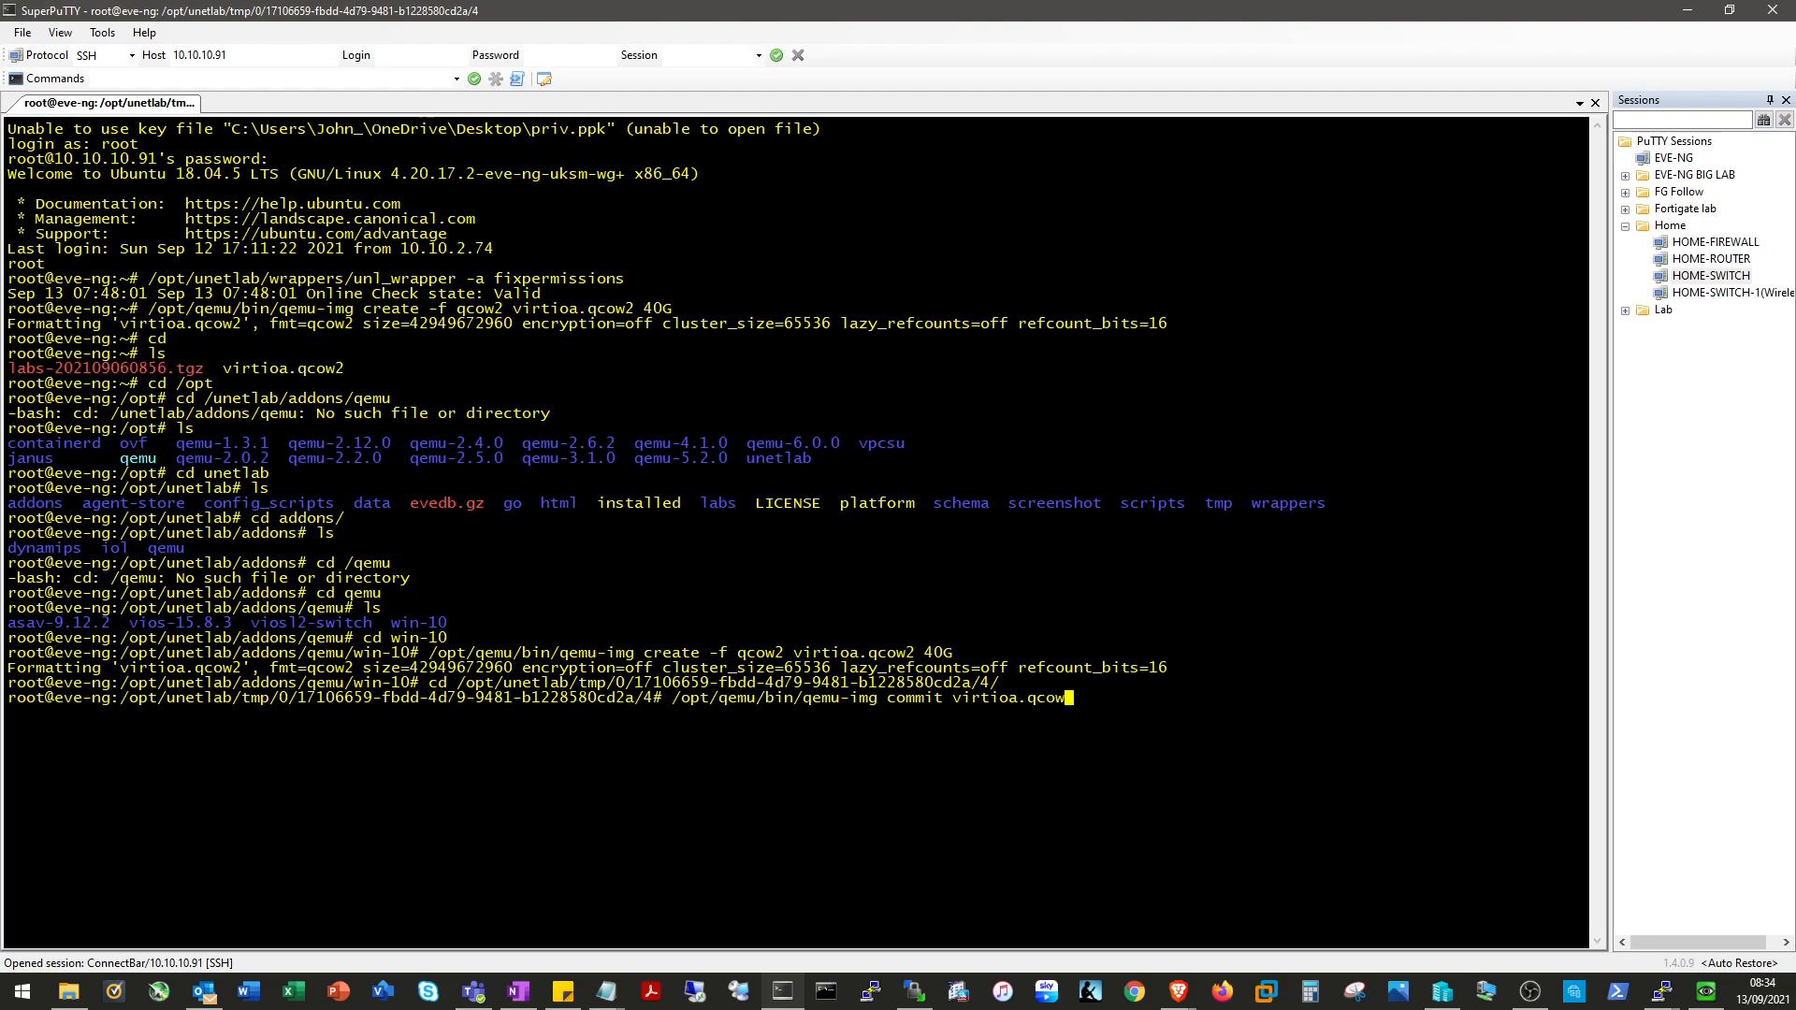
type("2")
Run qemu-img commit on virtioa.qcow2 until 'Image committed.' appears.
key("Return")
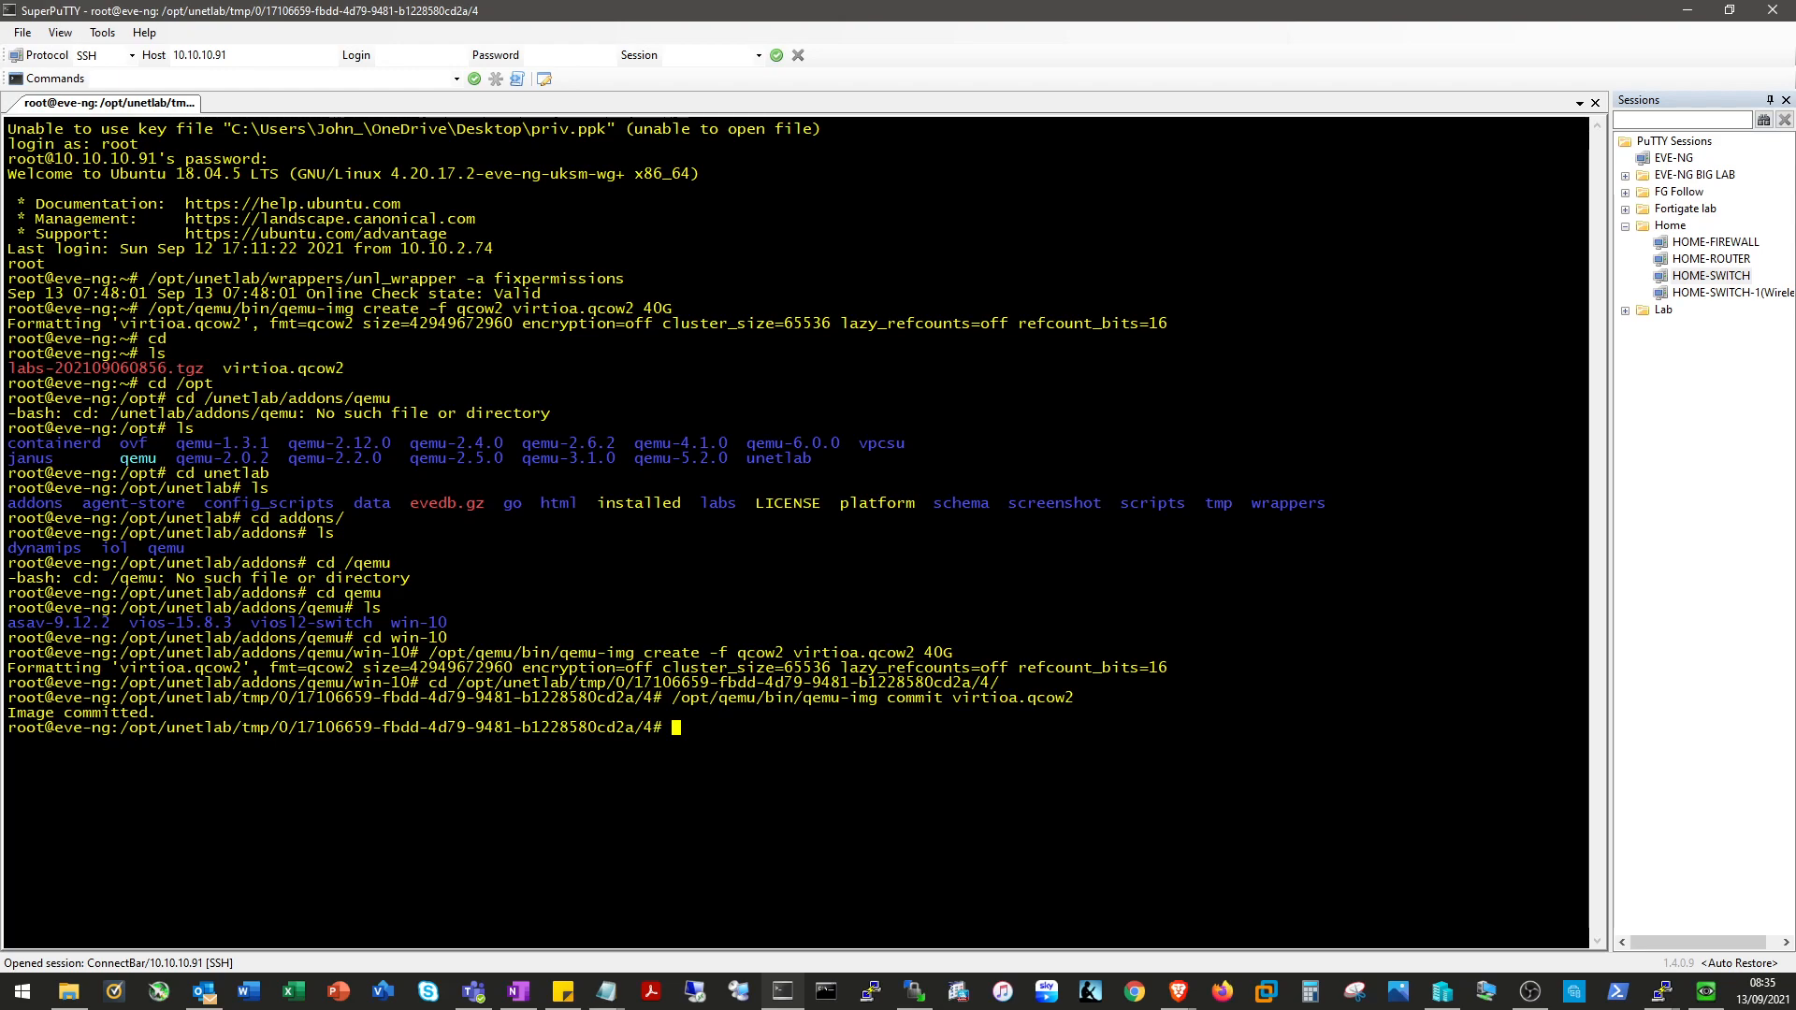
Delete cdrom.iso from /opt/unetlab/addons/qemu/win-10 in WinSCP, then minimize WinSCP and SuperPuTTY.
left_click(914, 991)
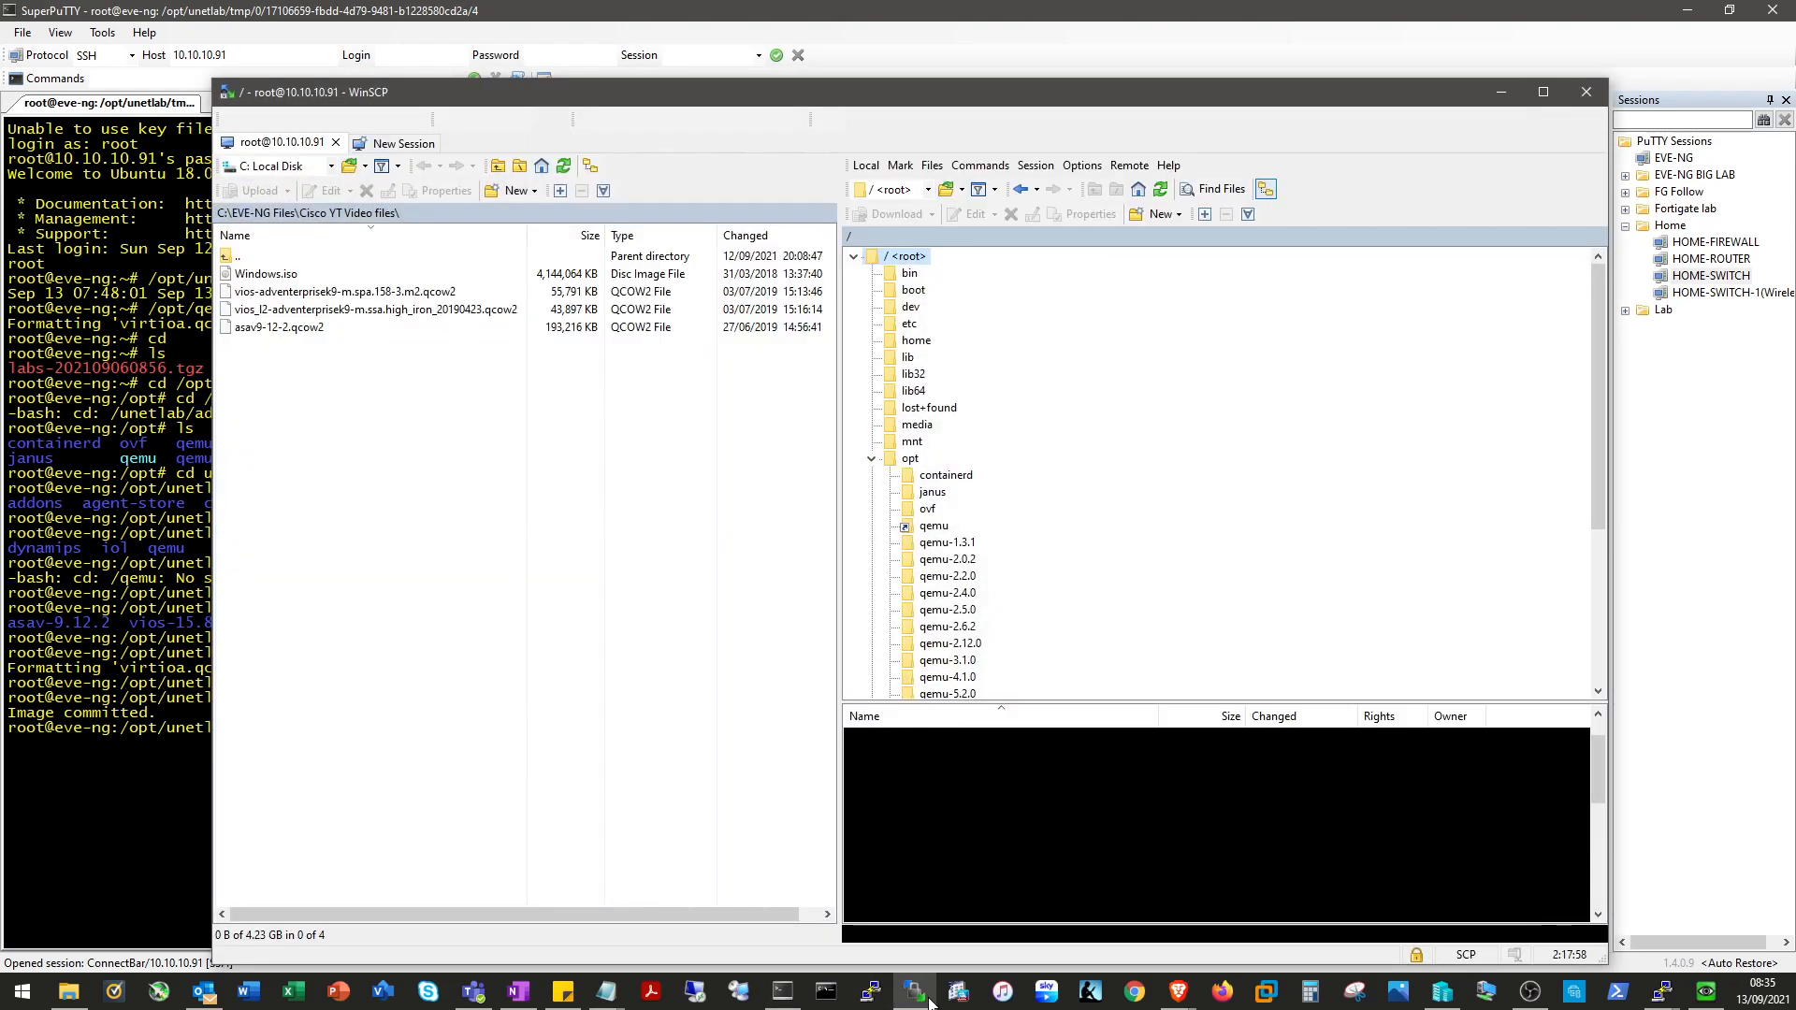
scroll(1029, 790, "down", 2)
scroll(936, 804, "up", 3)
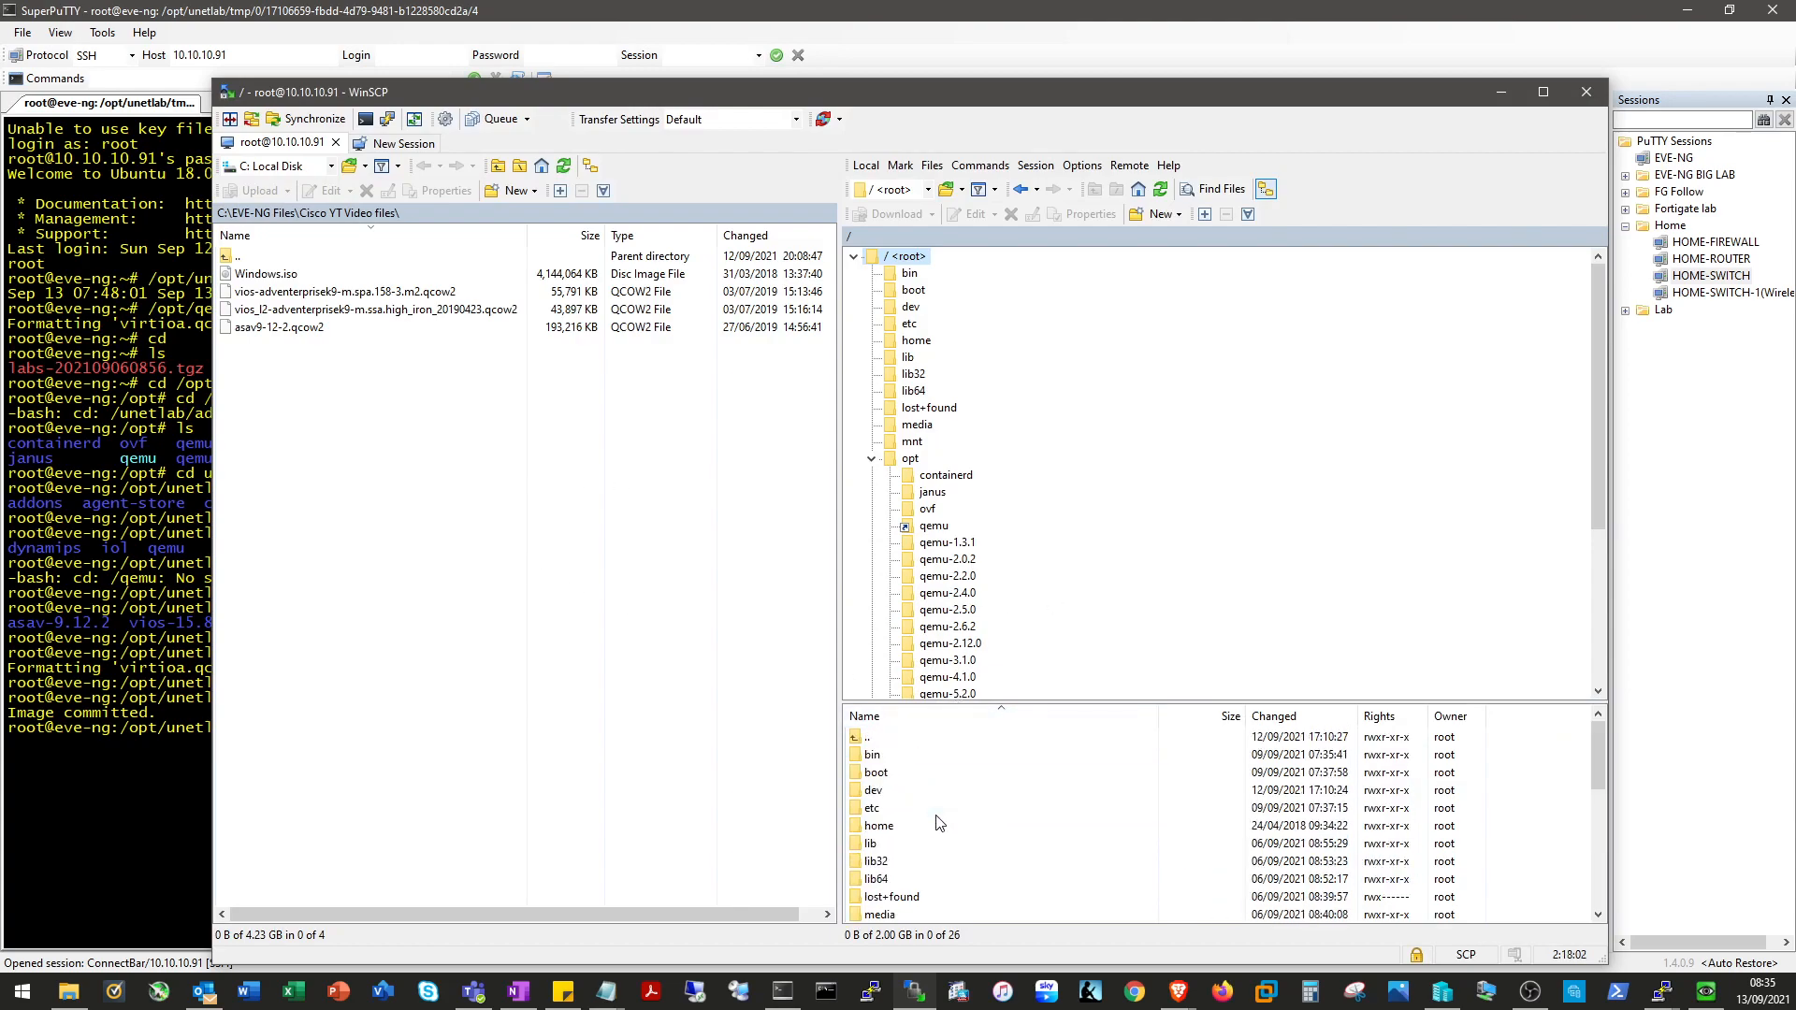
scroll(1070, 576, "down", 3)
left_click(969, 610)
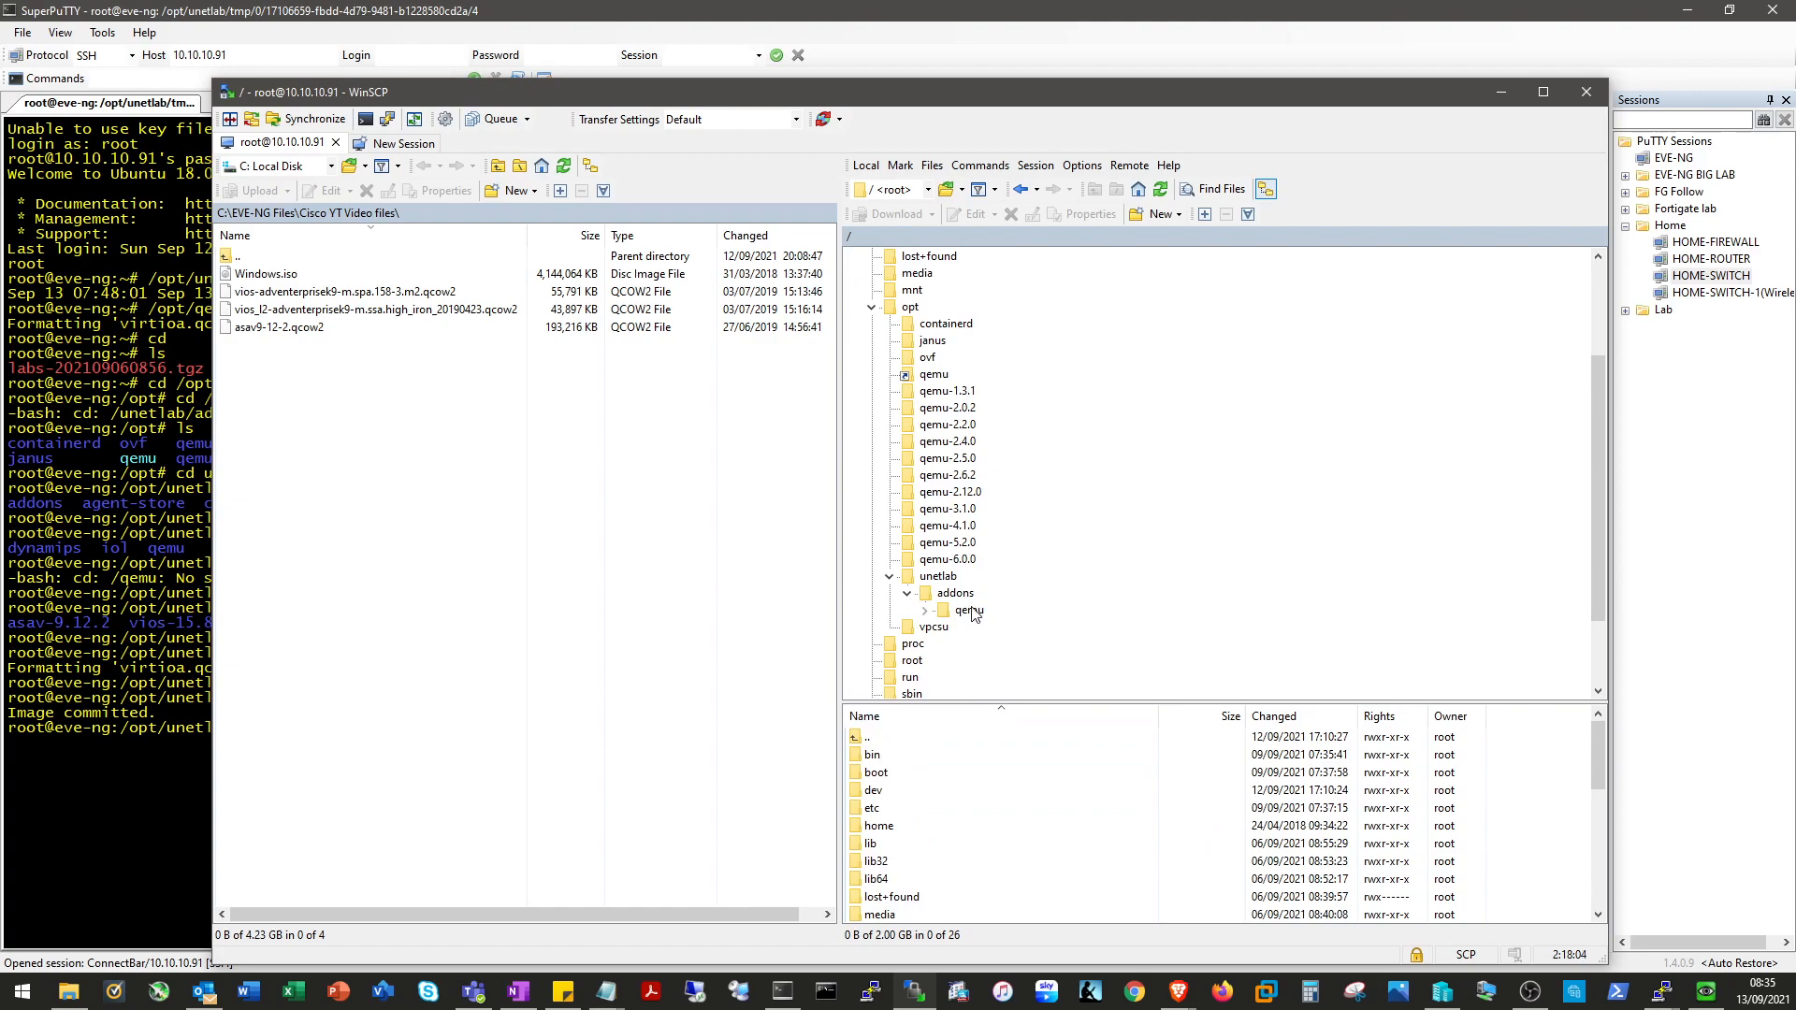
left_click(987, 677)
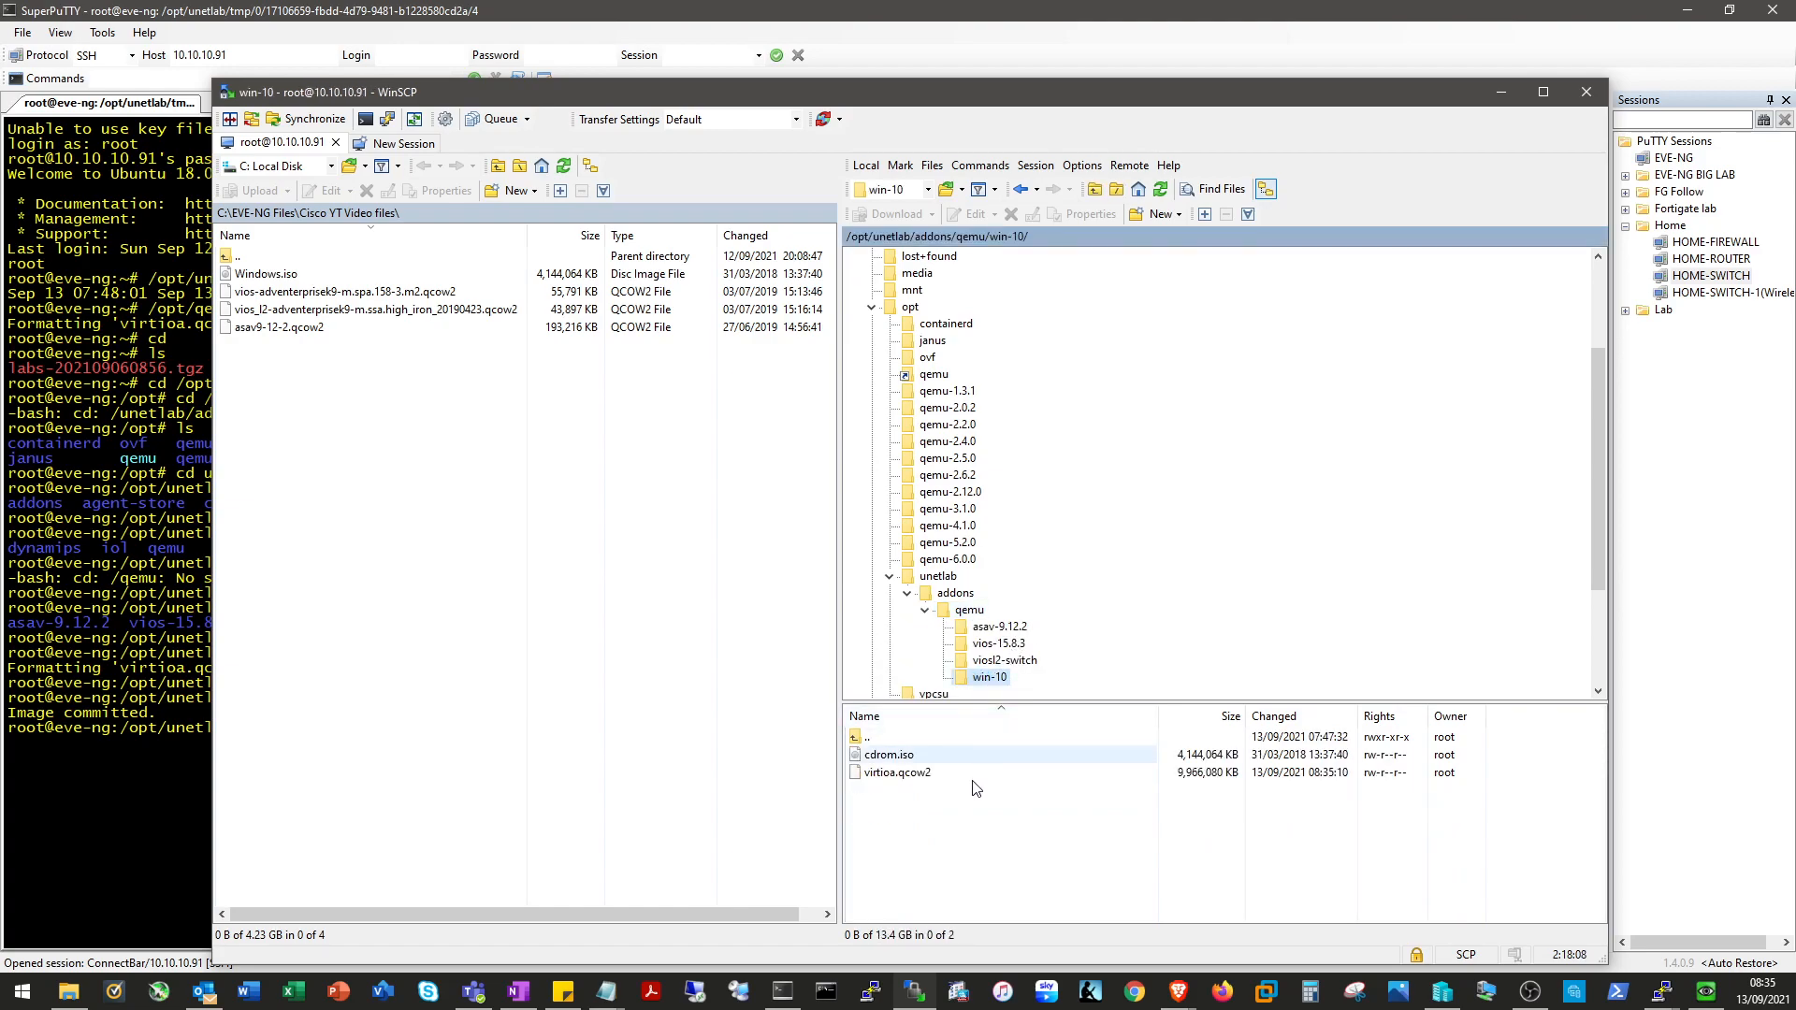
right_click(877, 760)
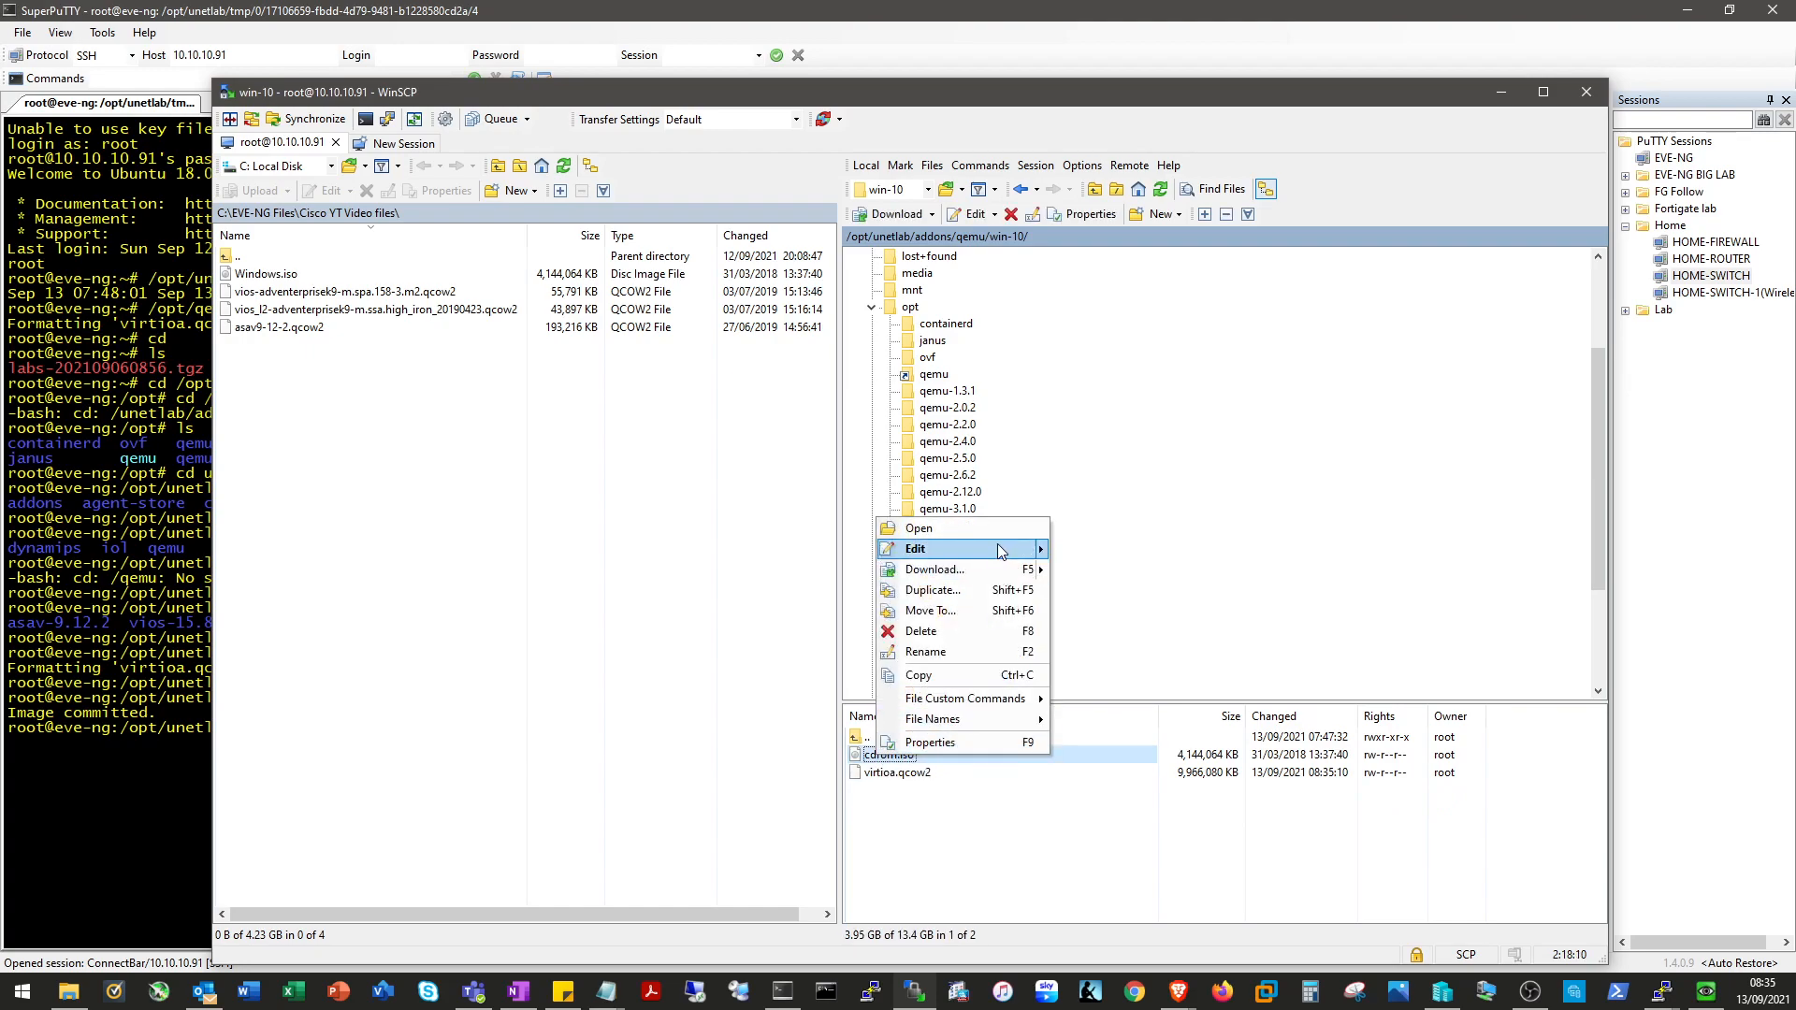
left_click(976, 642)
key("Return")
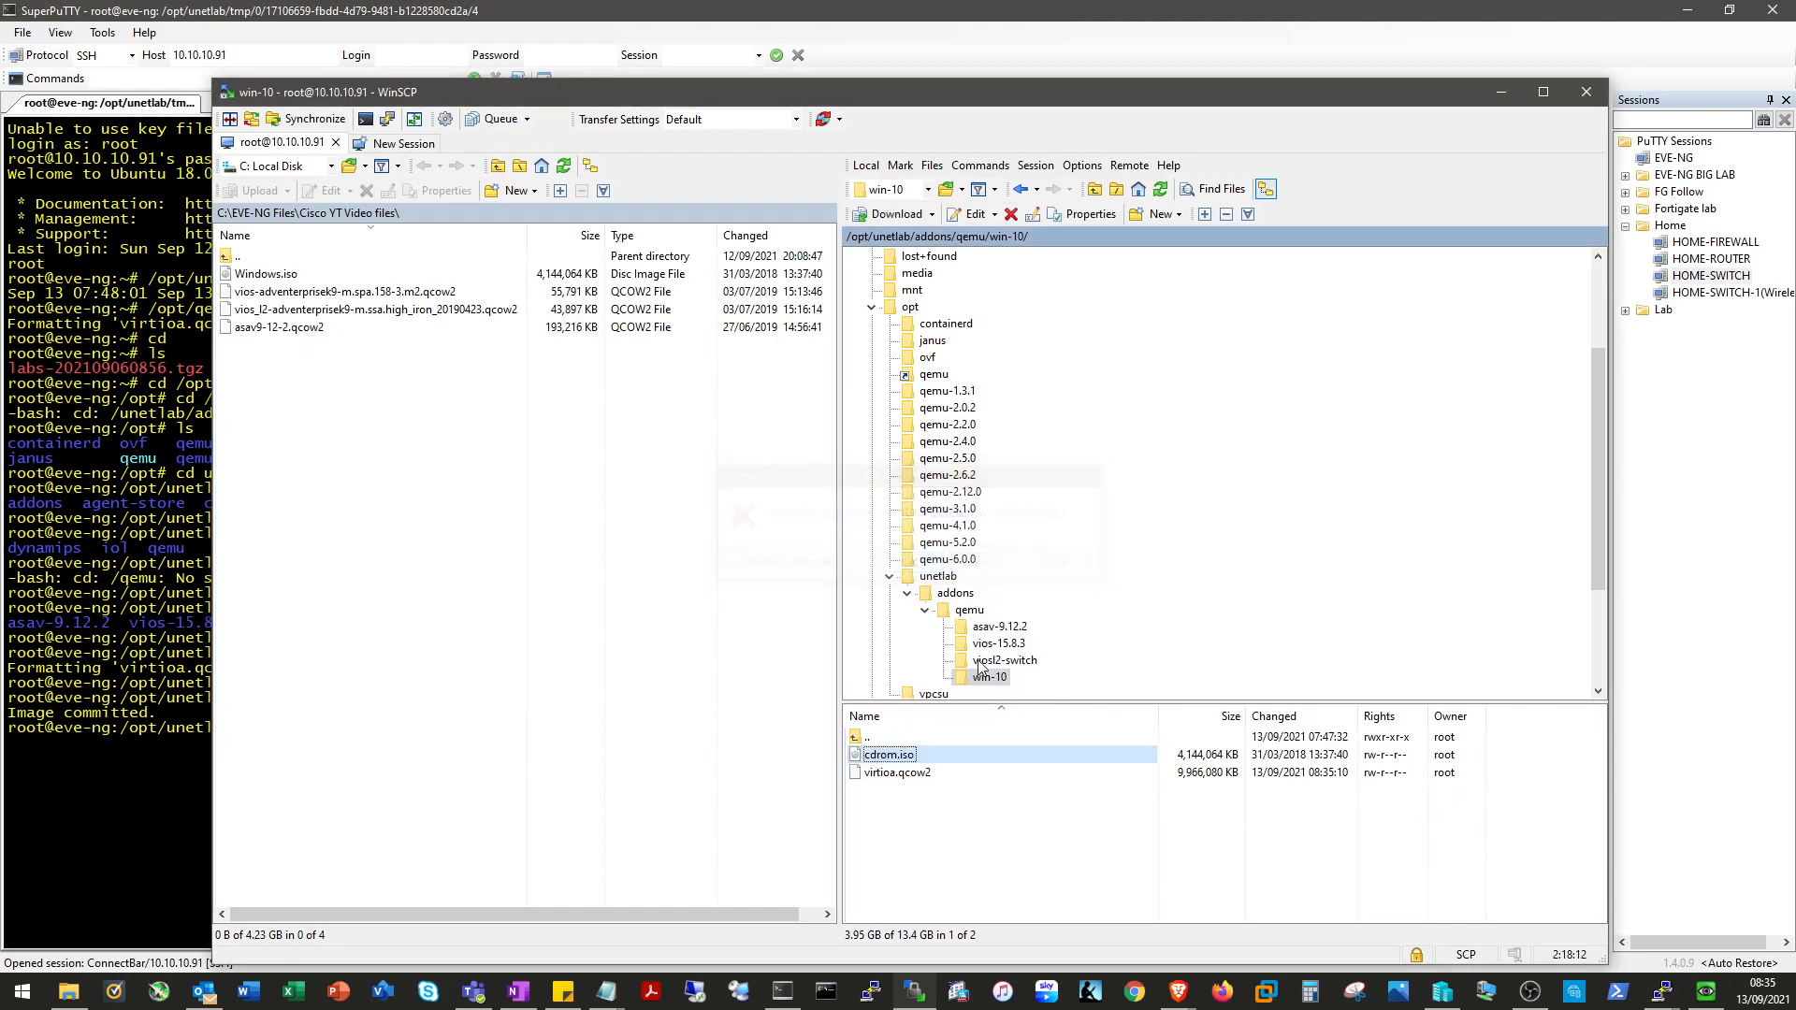
left_click(1500, 91)
left_click(1692, 13)
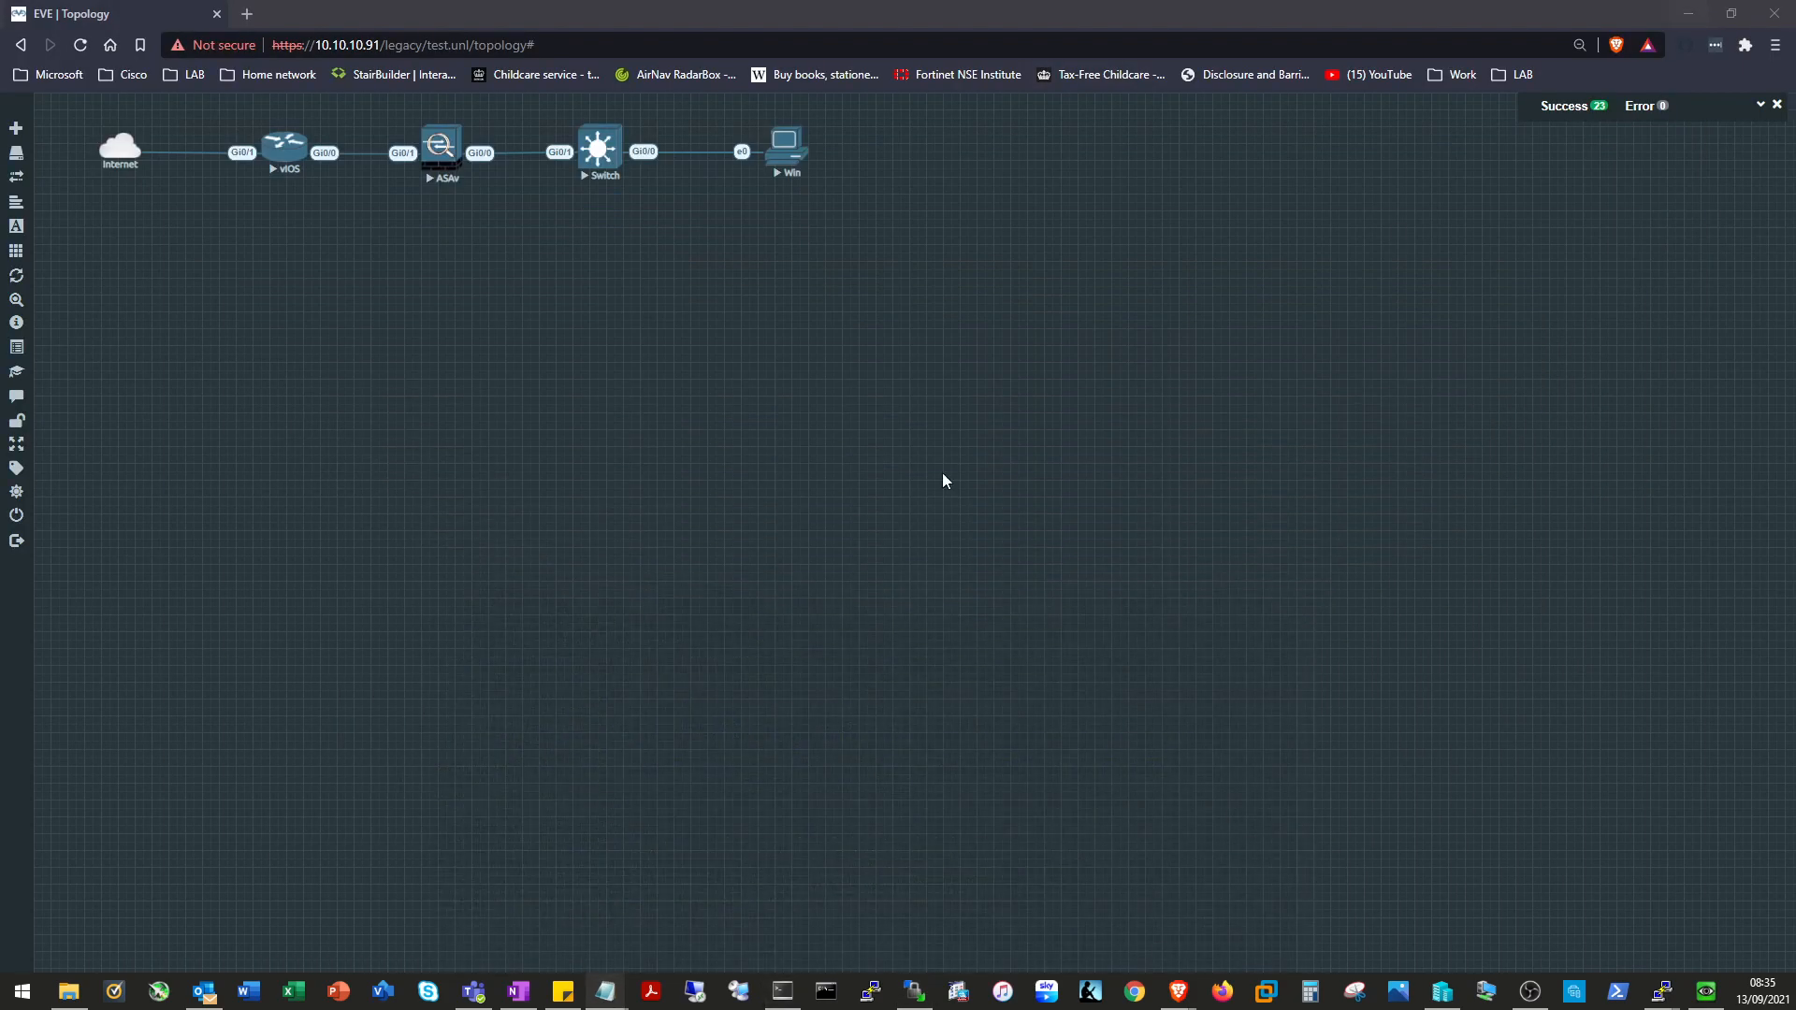
Restore the Win node's console and open Network & Internet settings from the tray icon.
left_click(1706, 991)
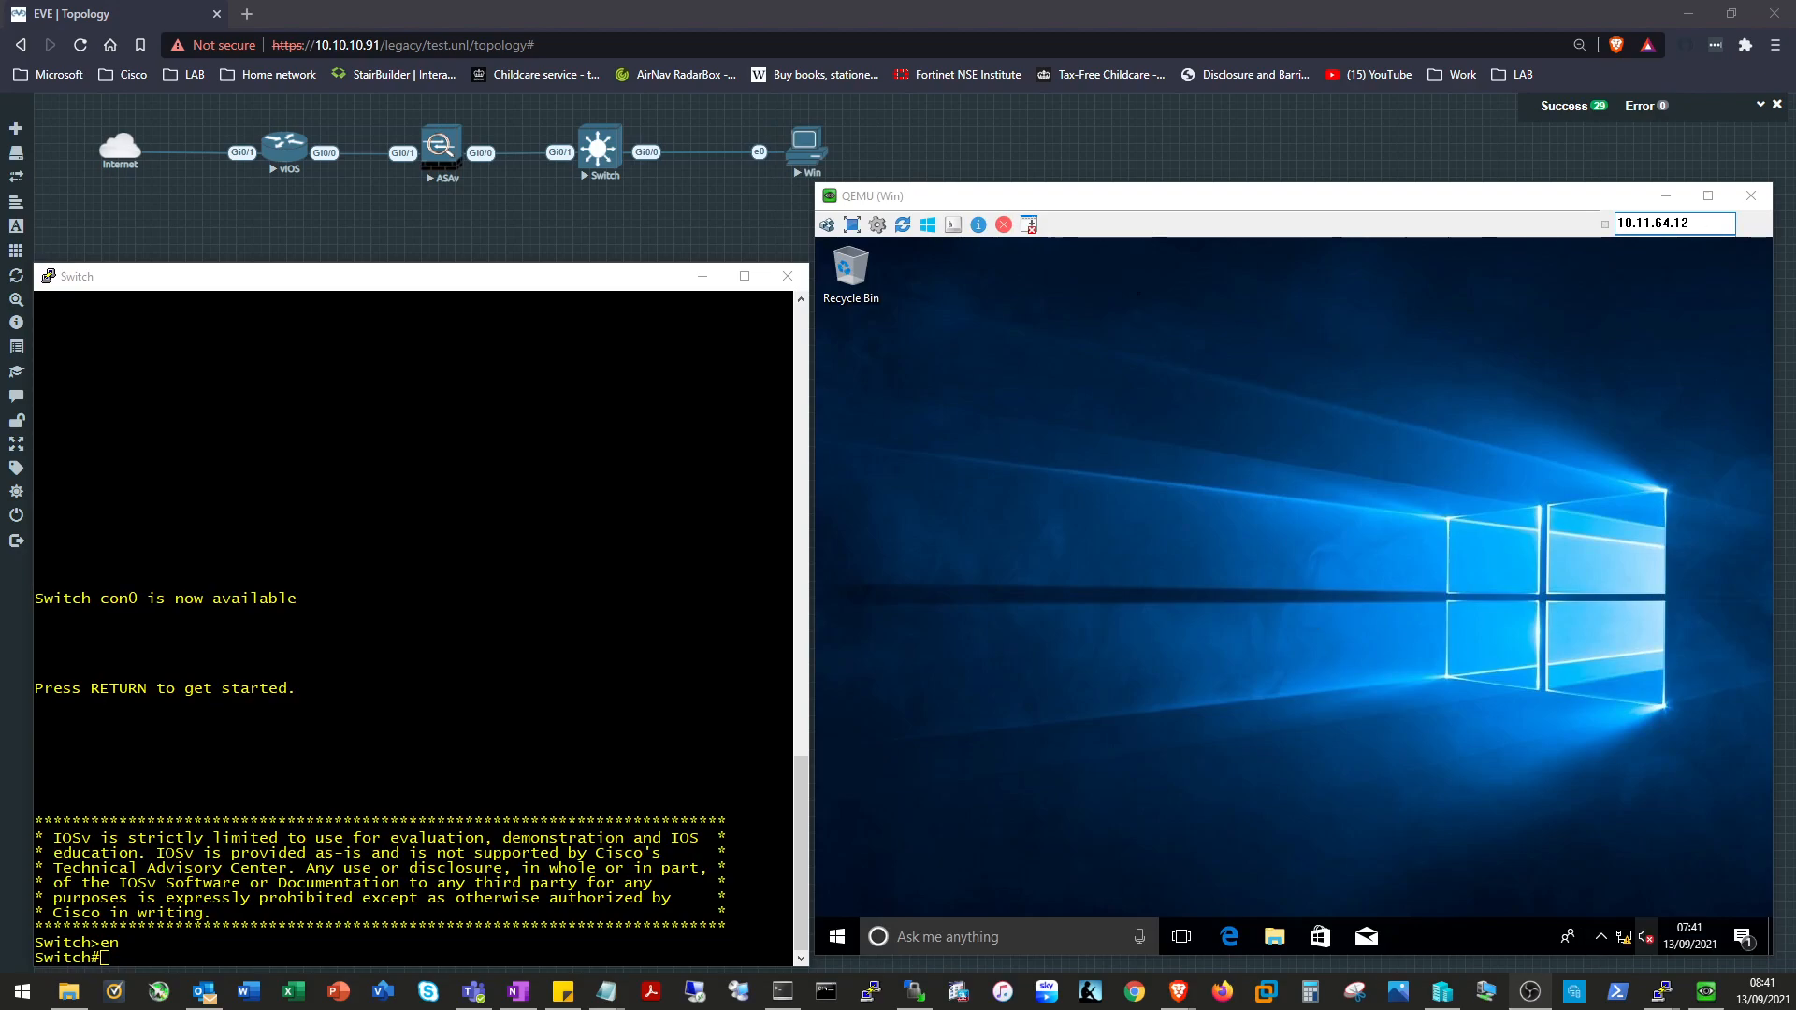
left_click(1224, 194)
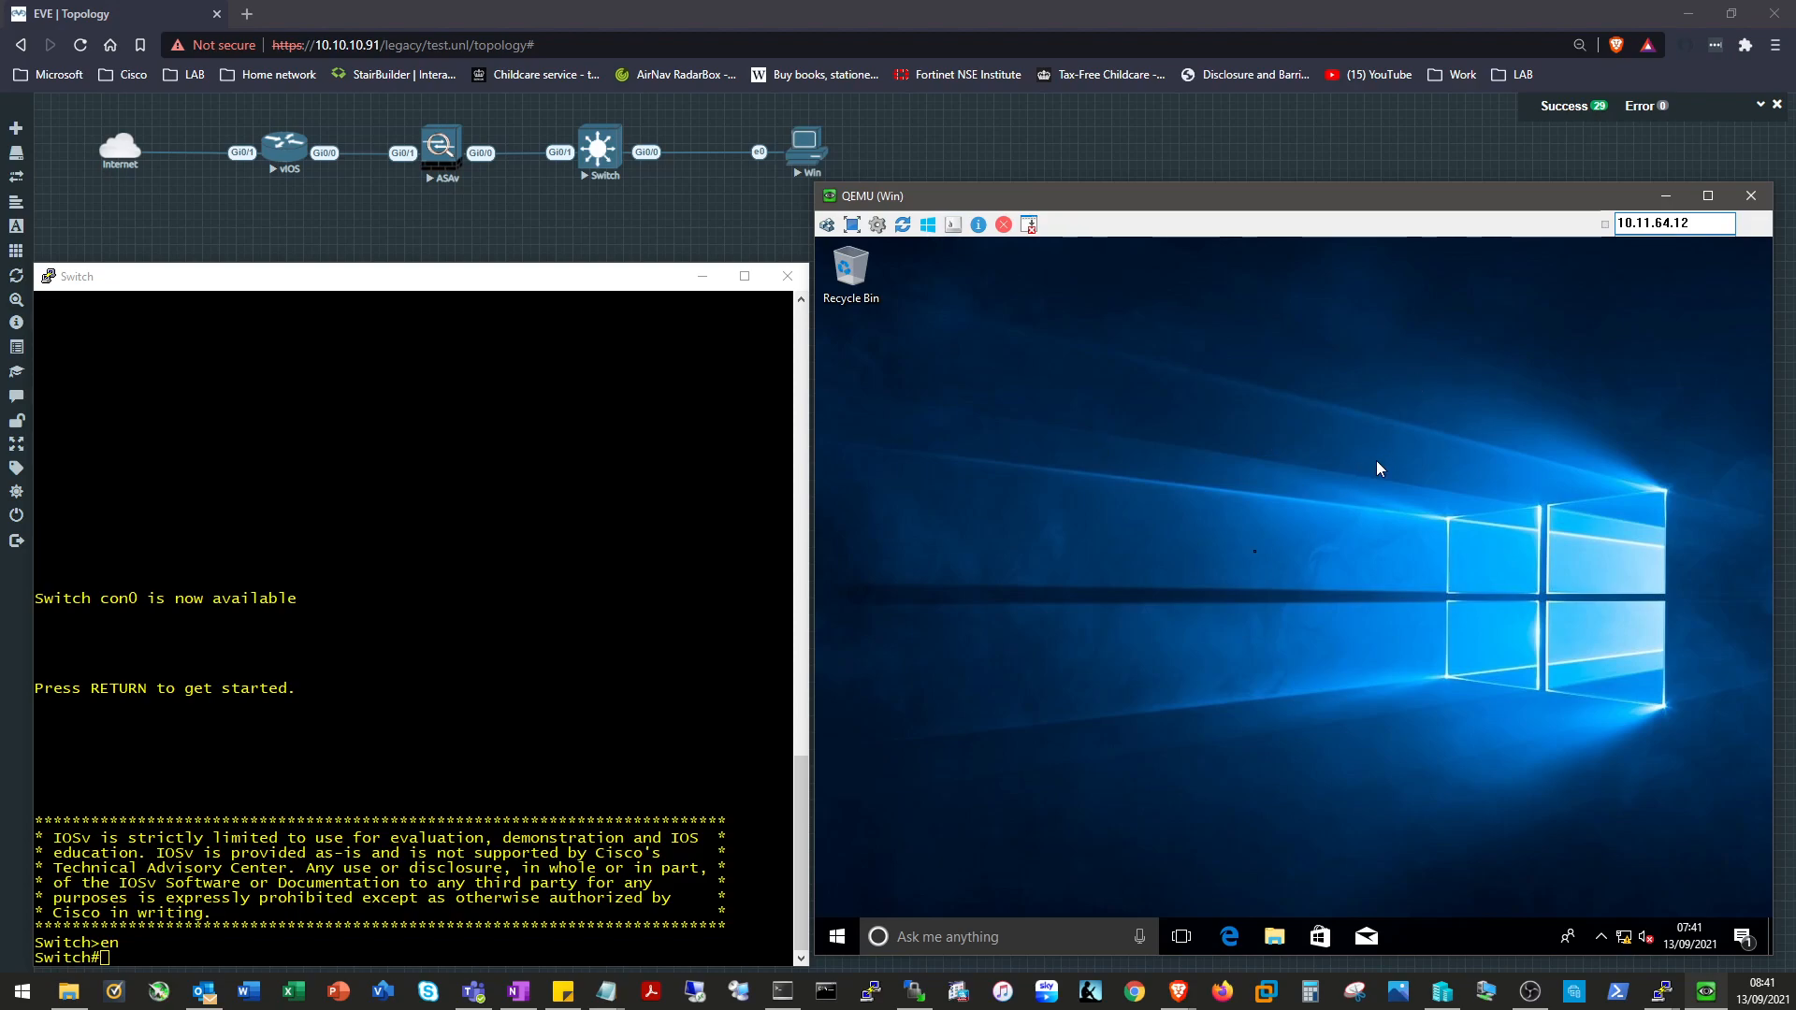
right_click(1624, 937)
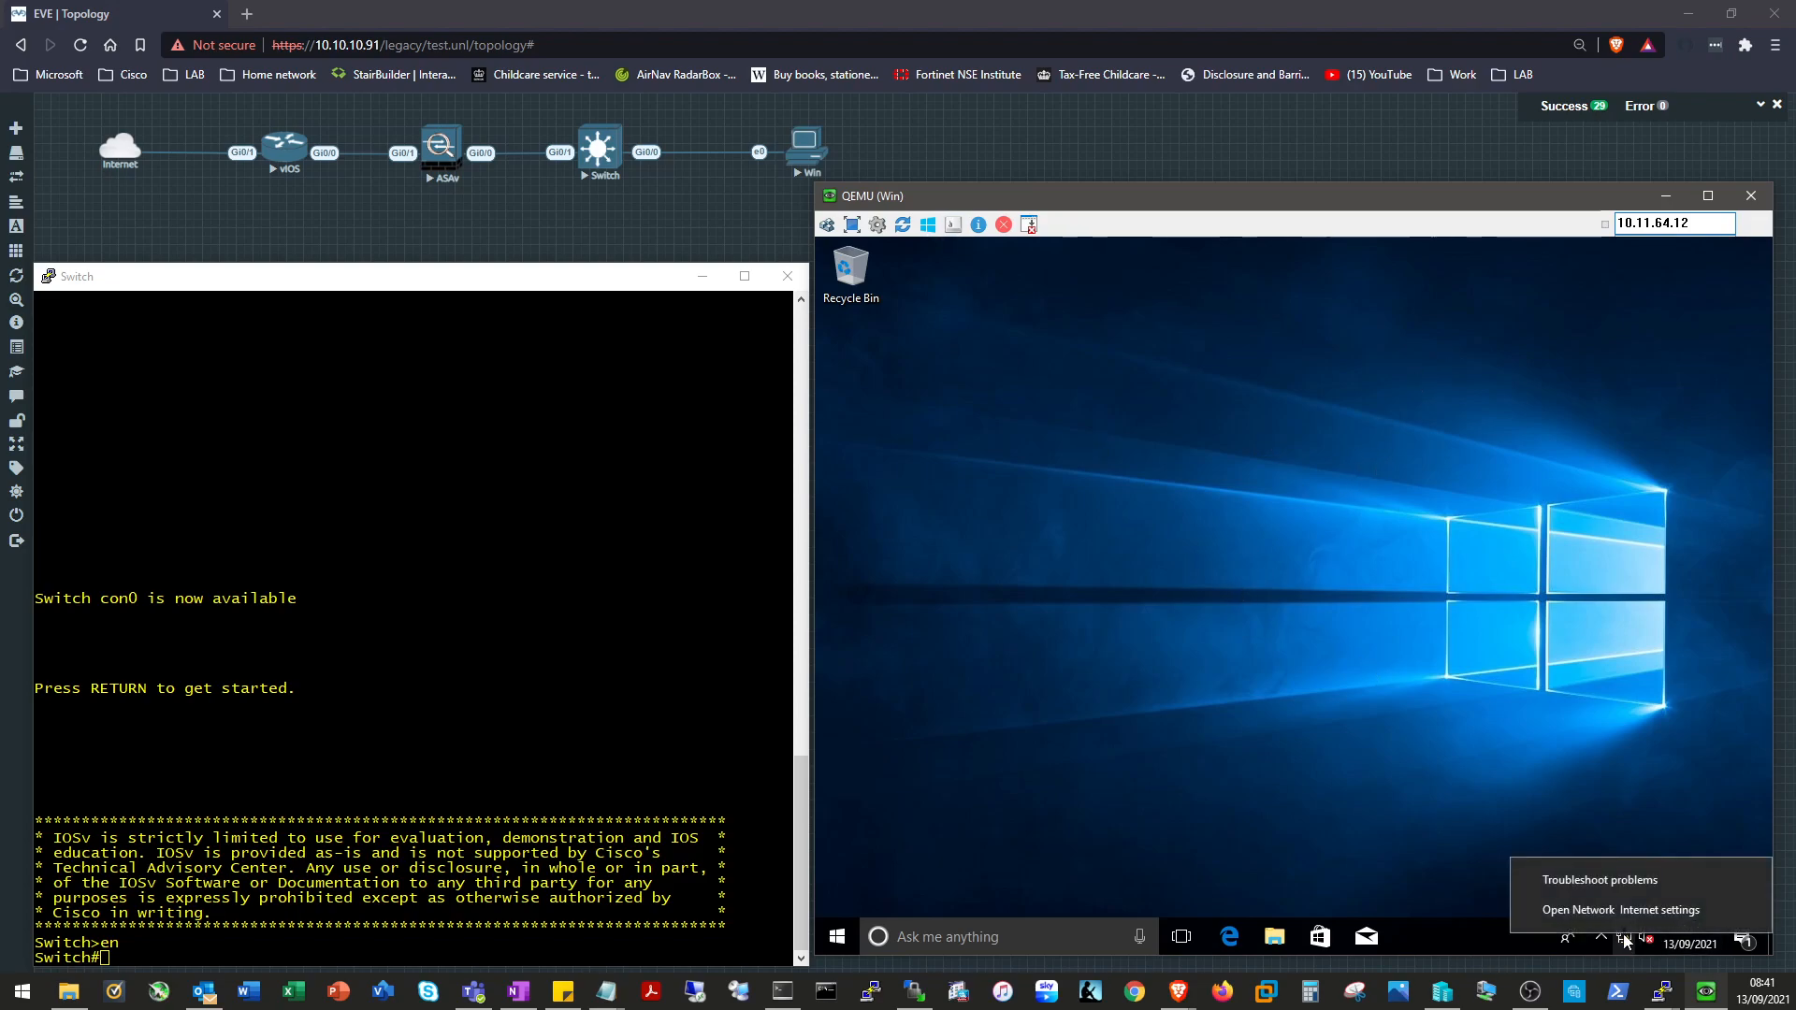
left_click(1619, 910)
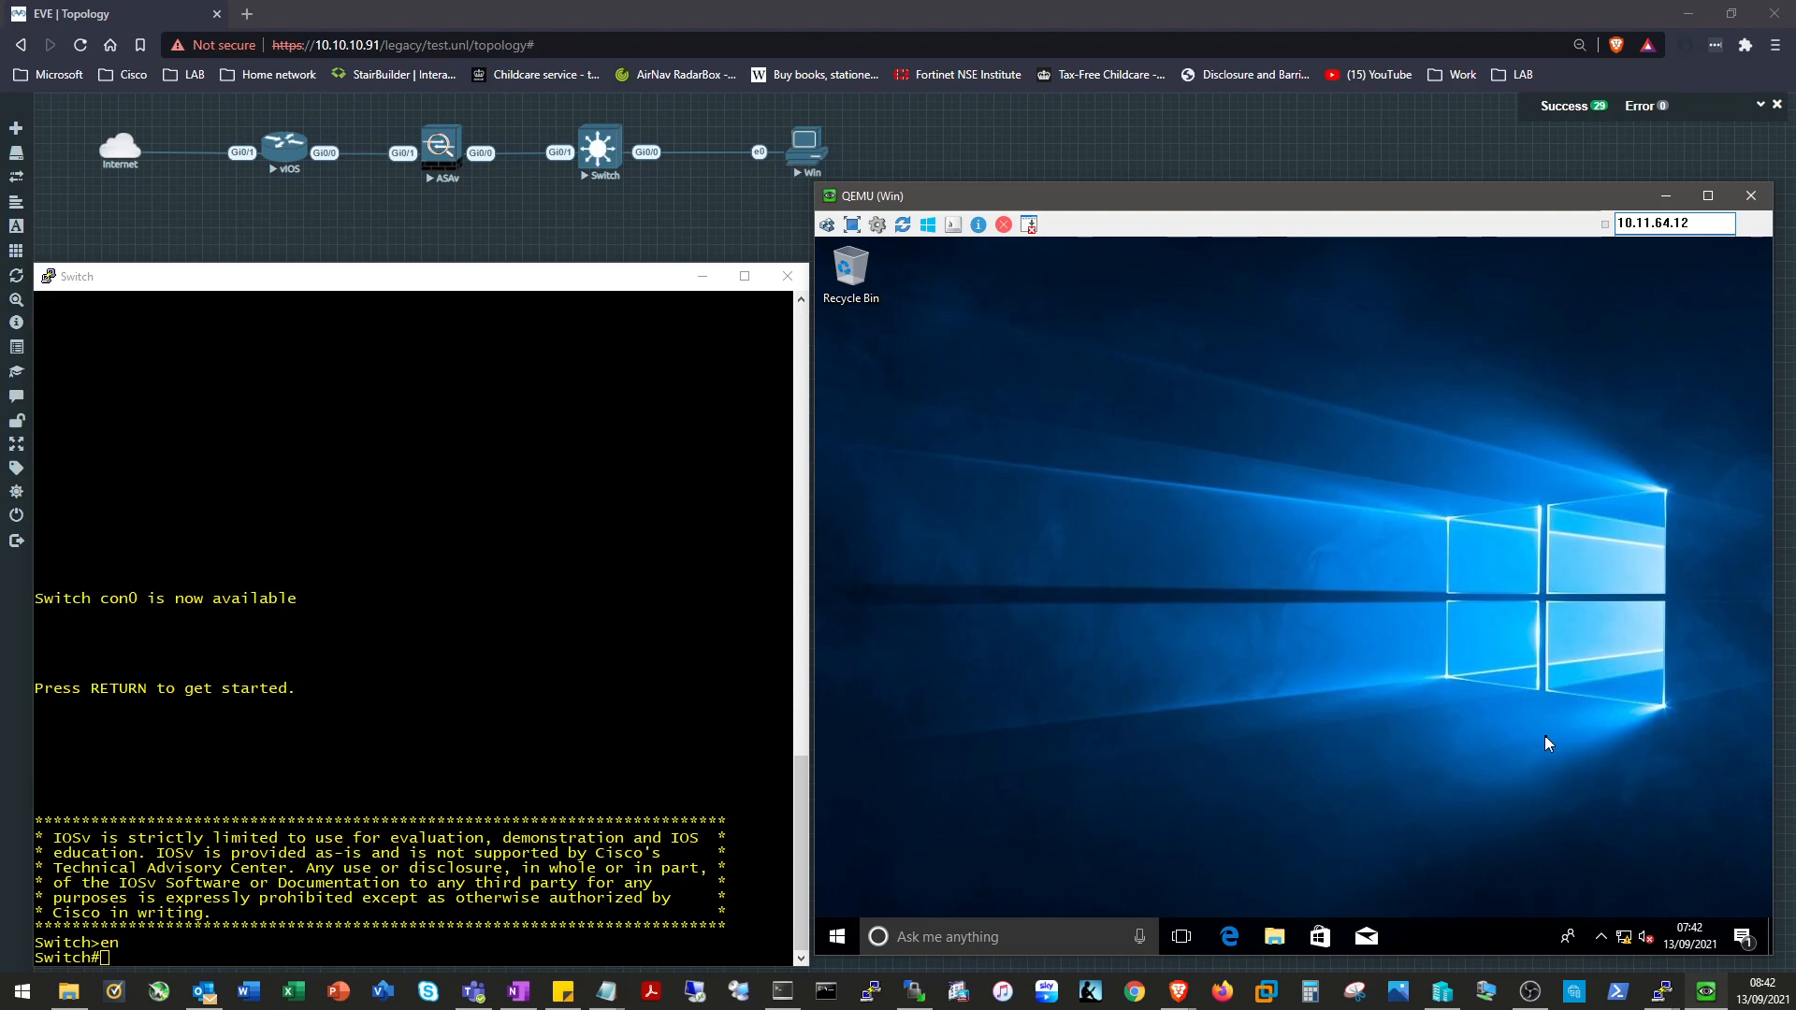
right_click(1625, 937)
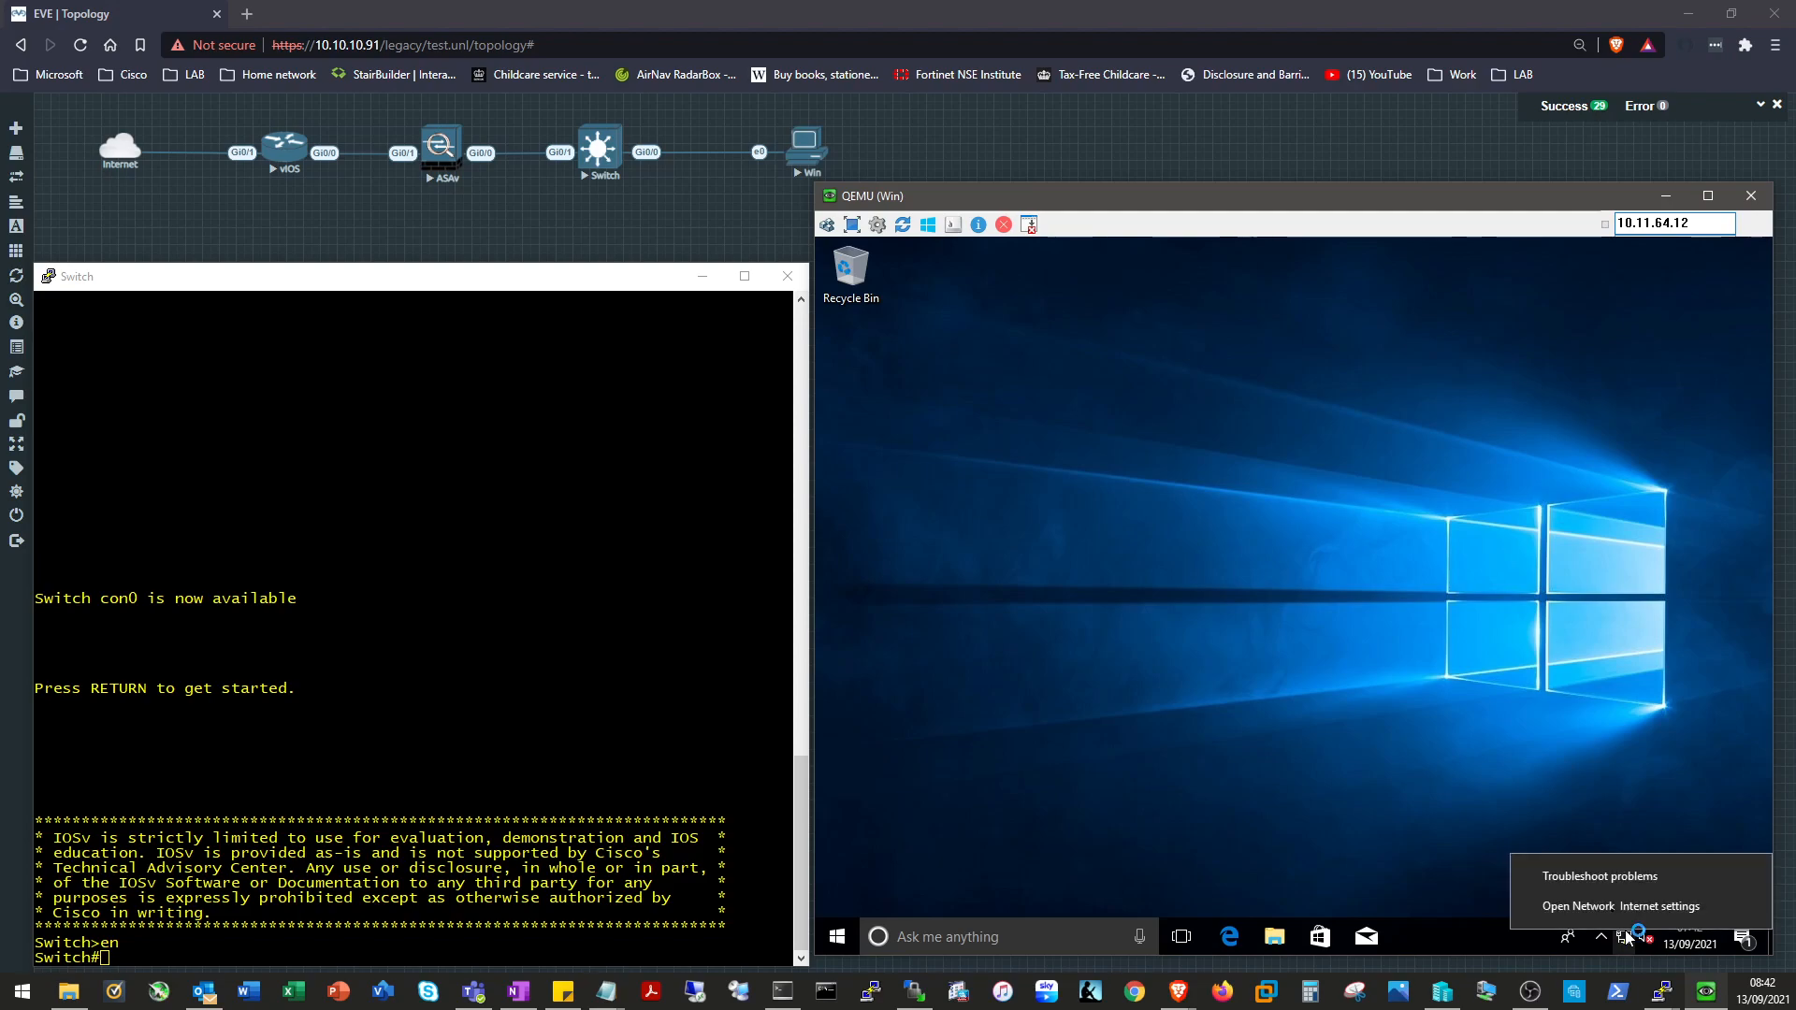
left_click(1603, 906)
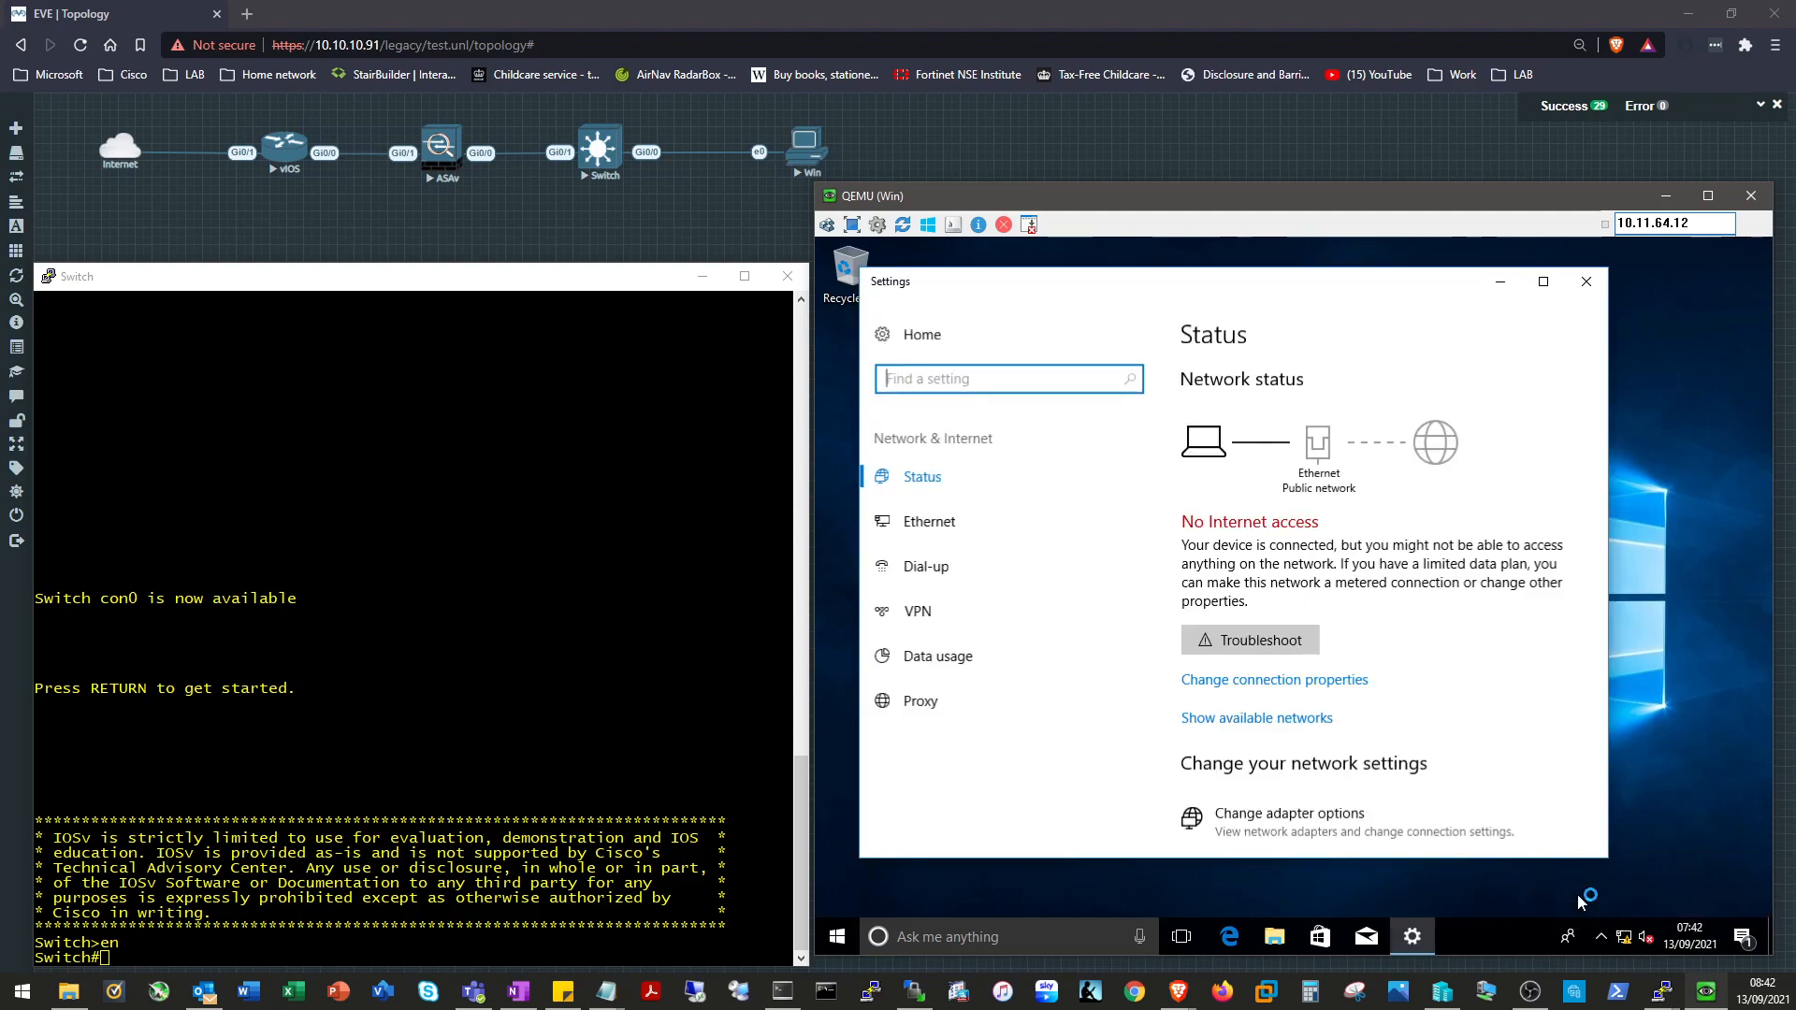
Open the Ethernet adapter's properties and its Internet Protocol Version 4 (TCP/IPv4) dialog.
left_click(978, 535)
left_click(1223, 542)
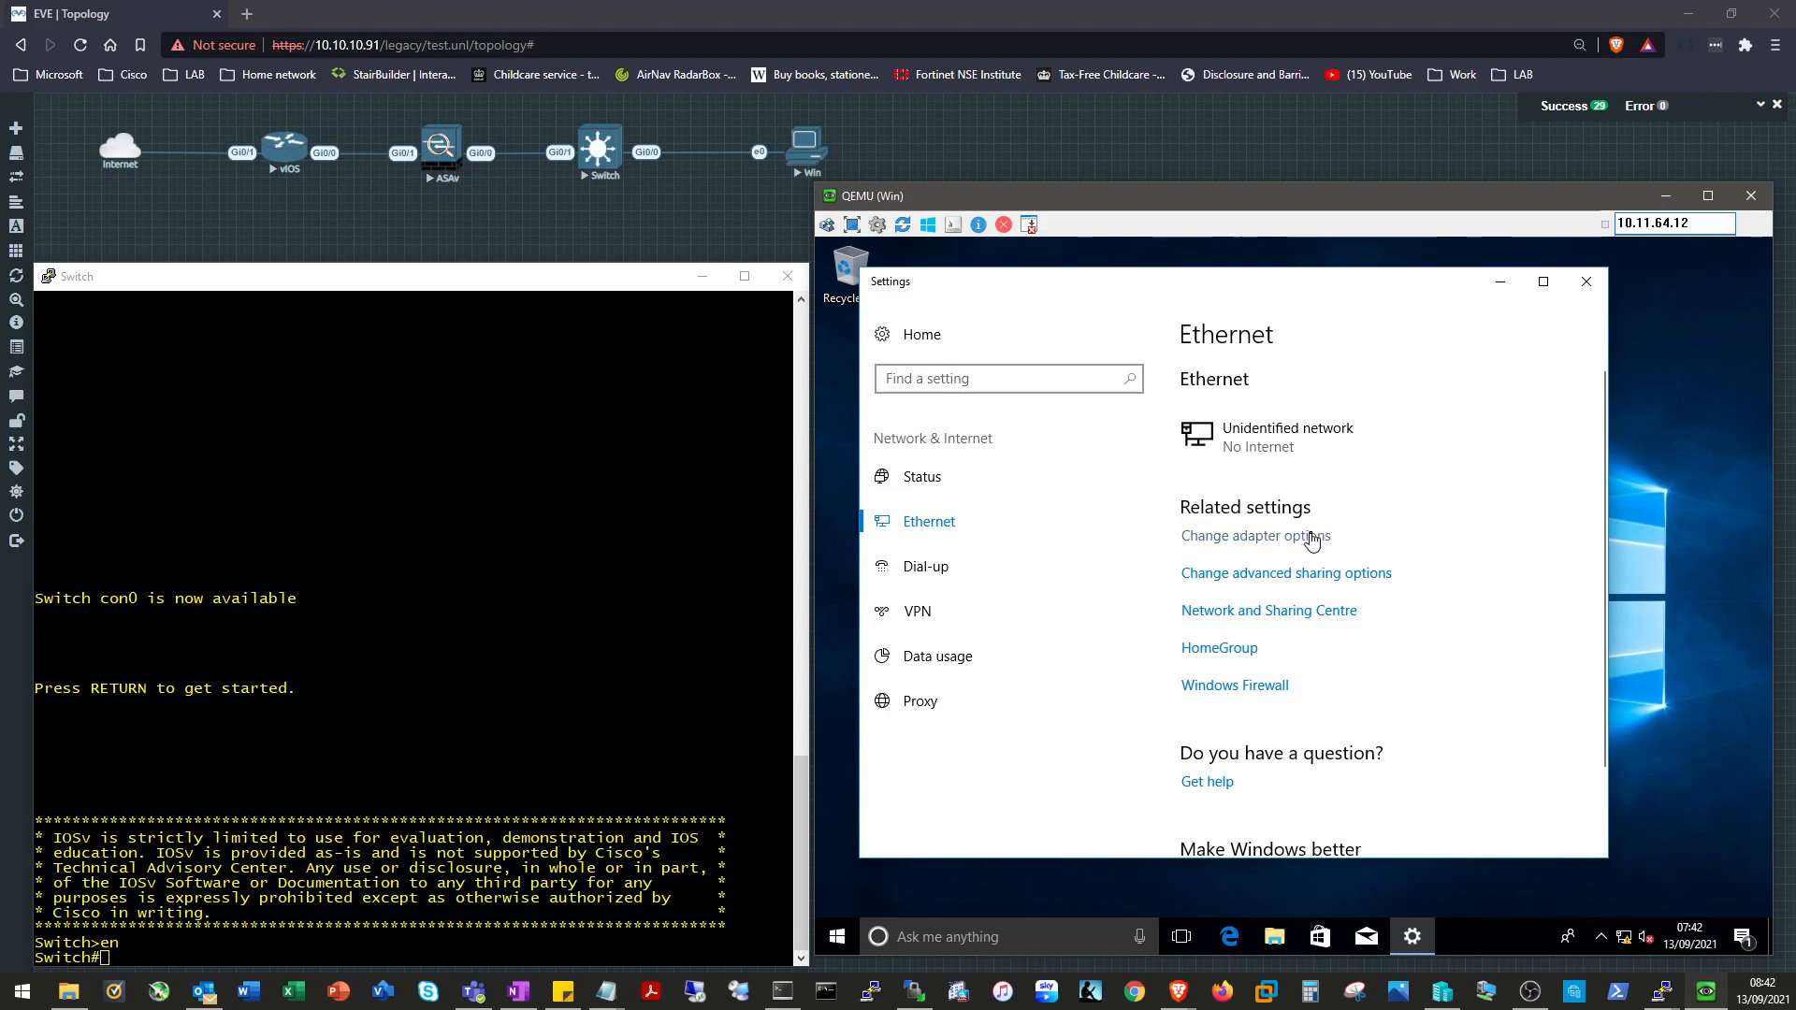
left_click(1127, 448)
double_click(1127, 448)
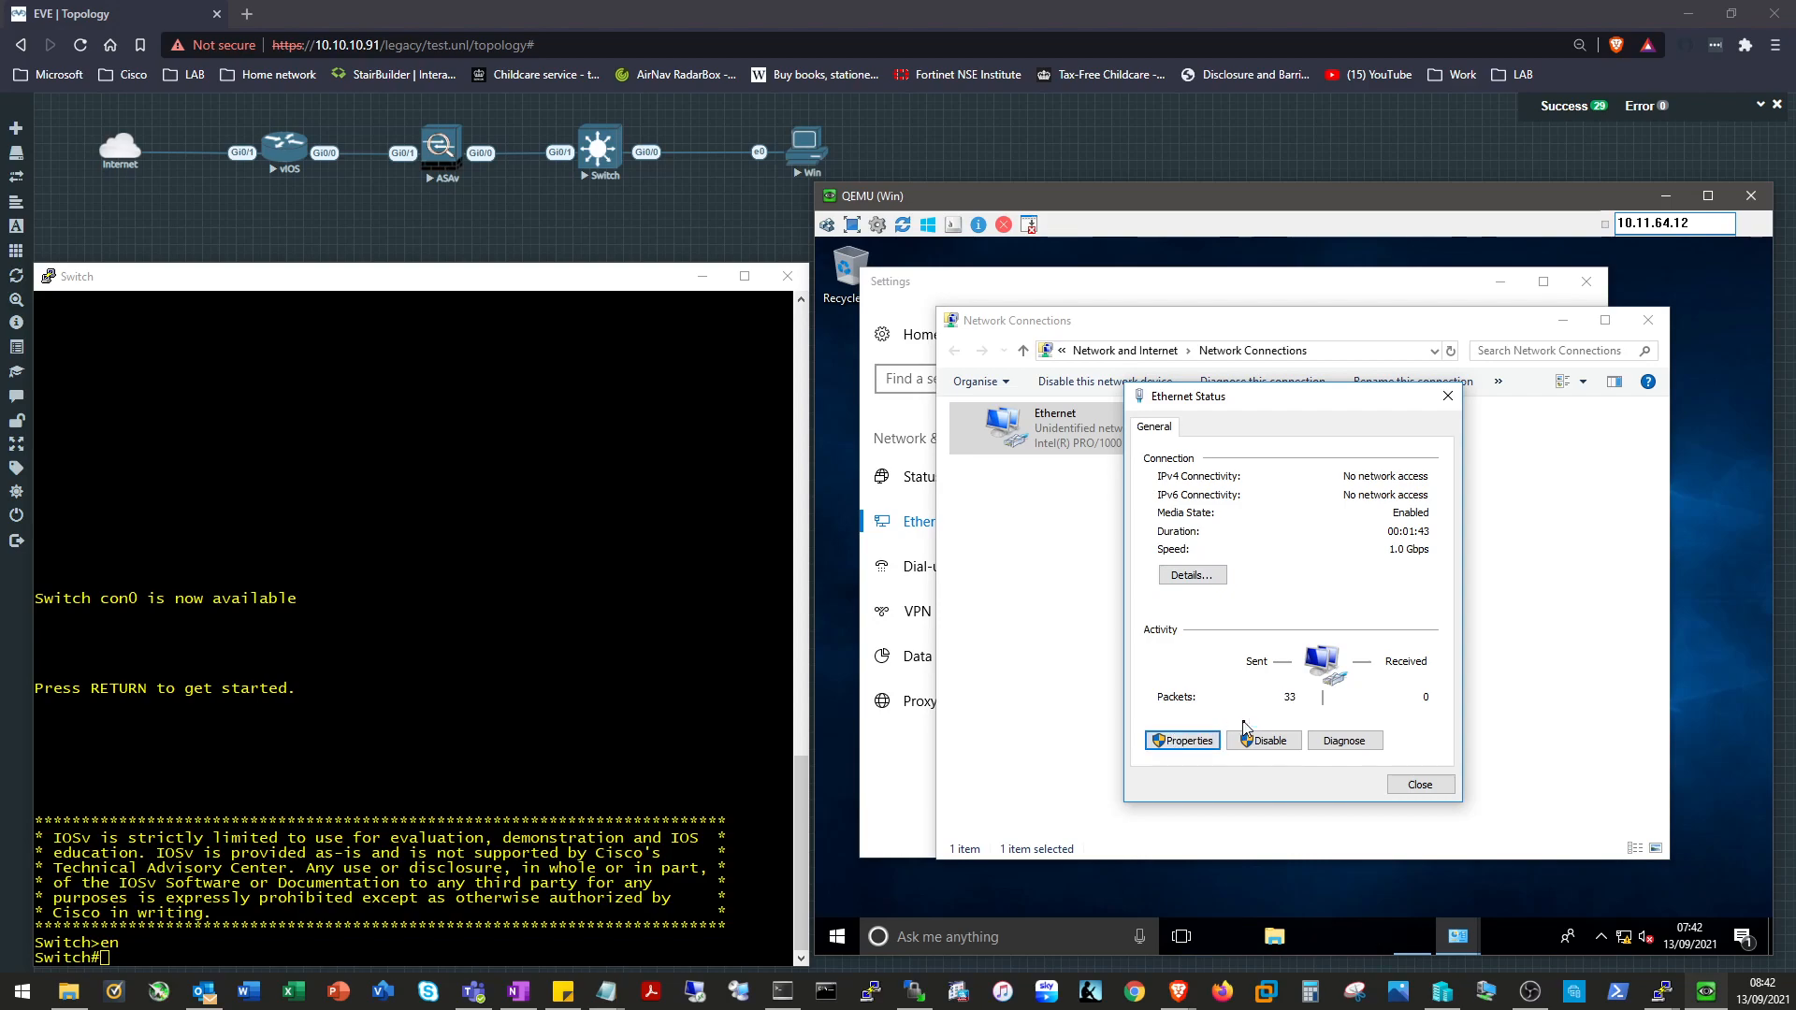
left_click(1186, 740)
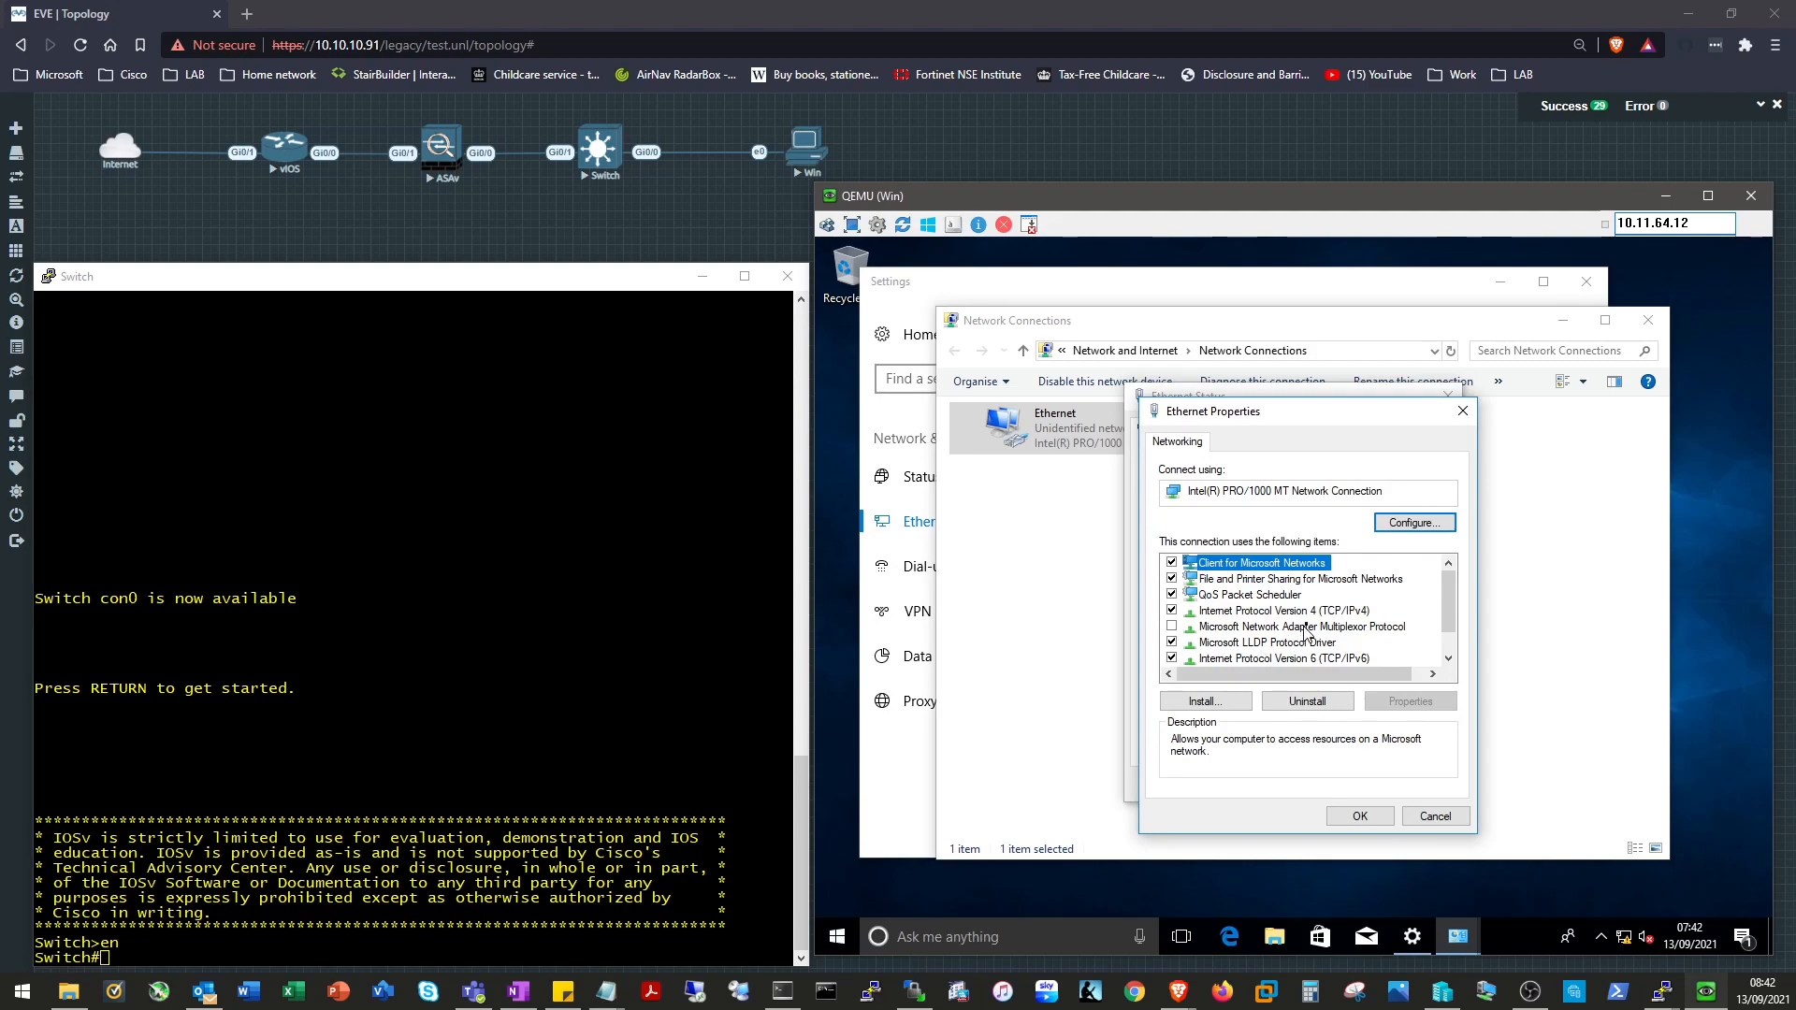
left_click(1309, 626)
left_click(1308, 614)
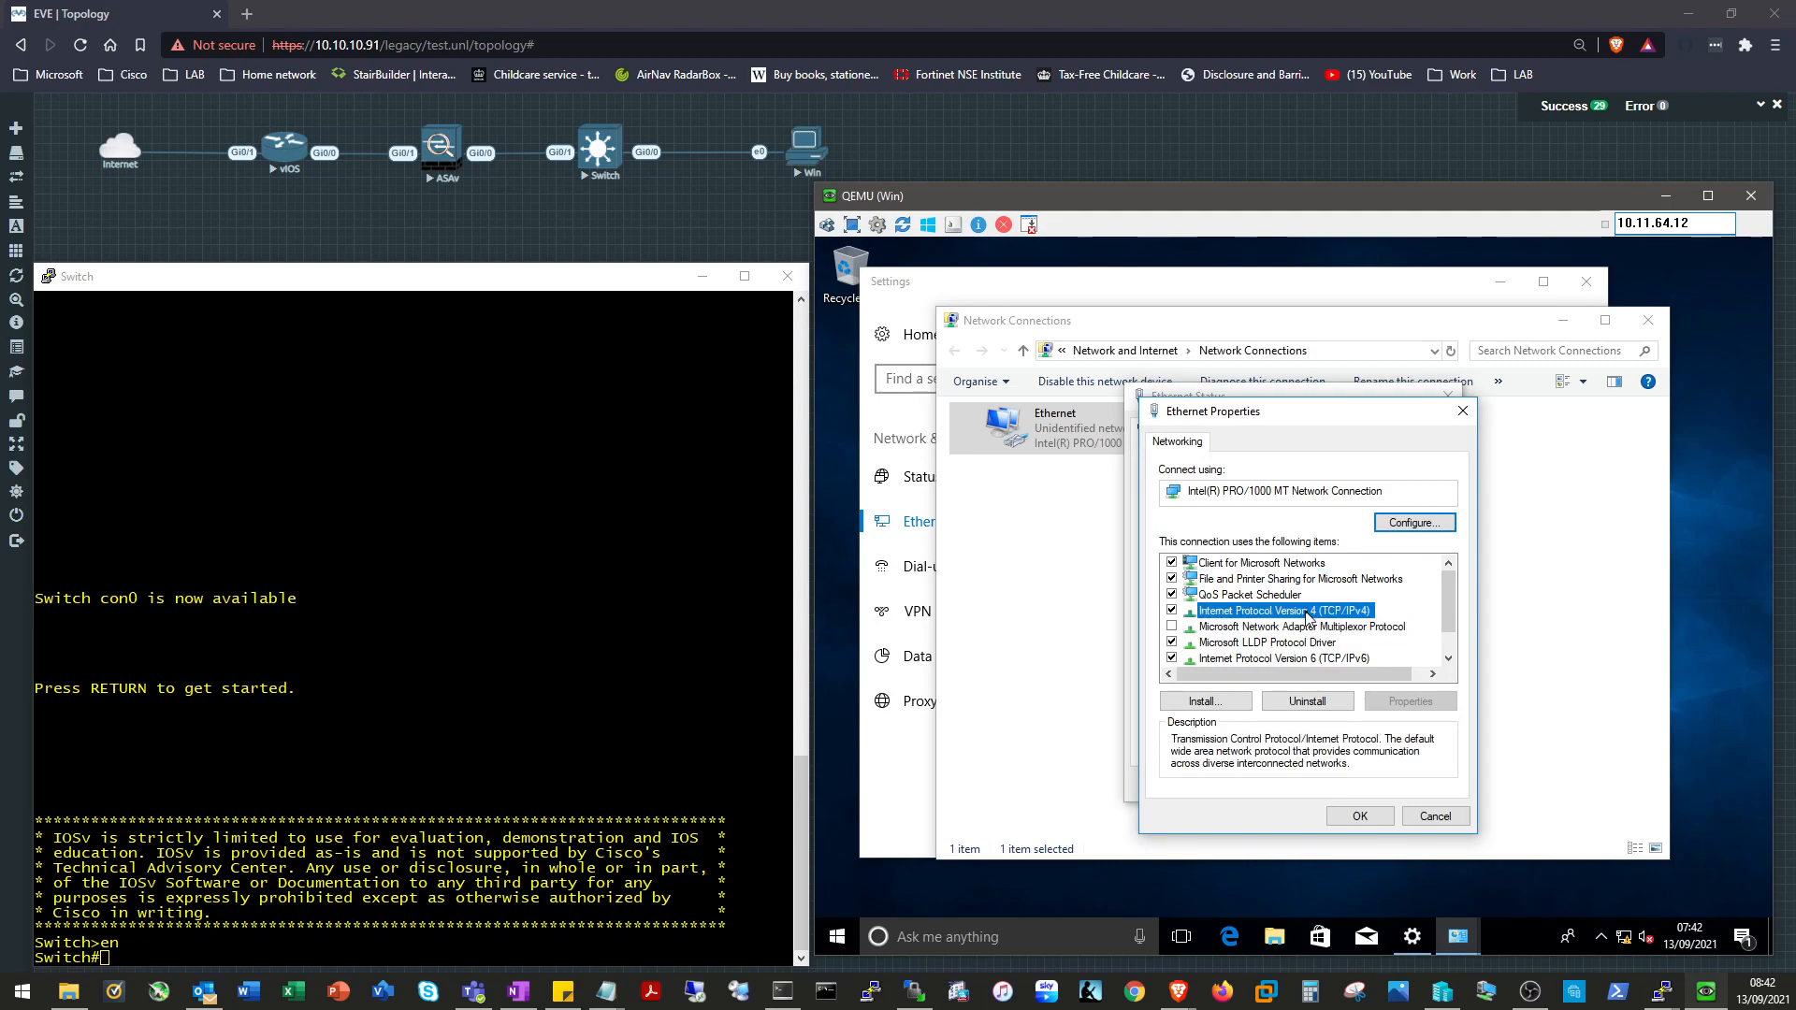
double_click(1308, 613)
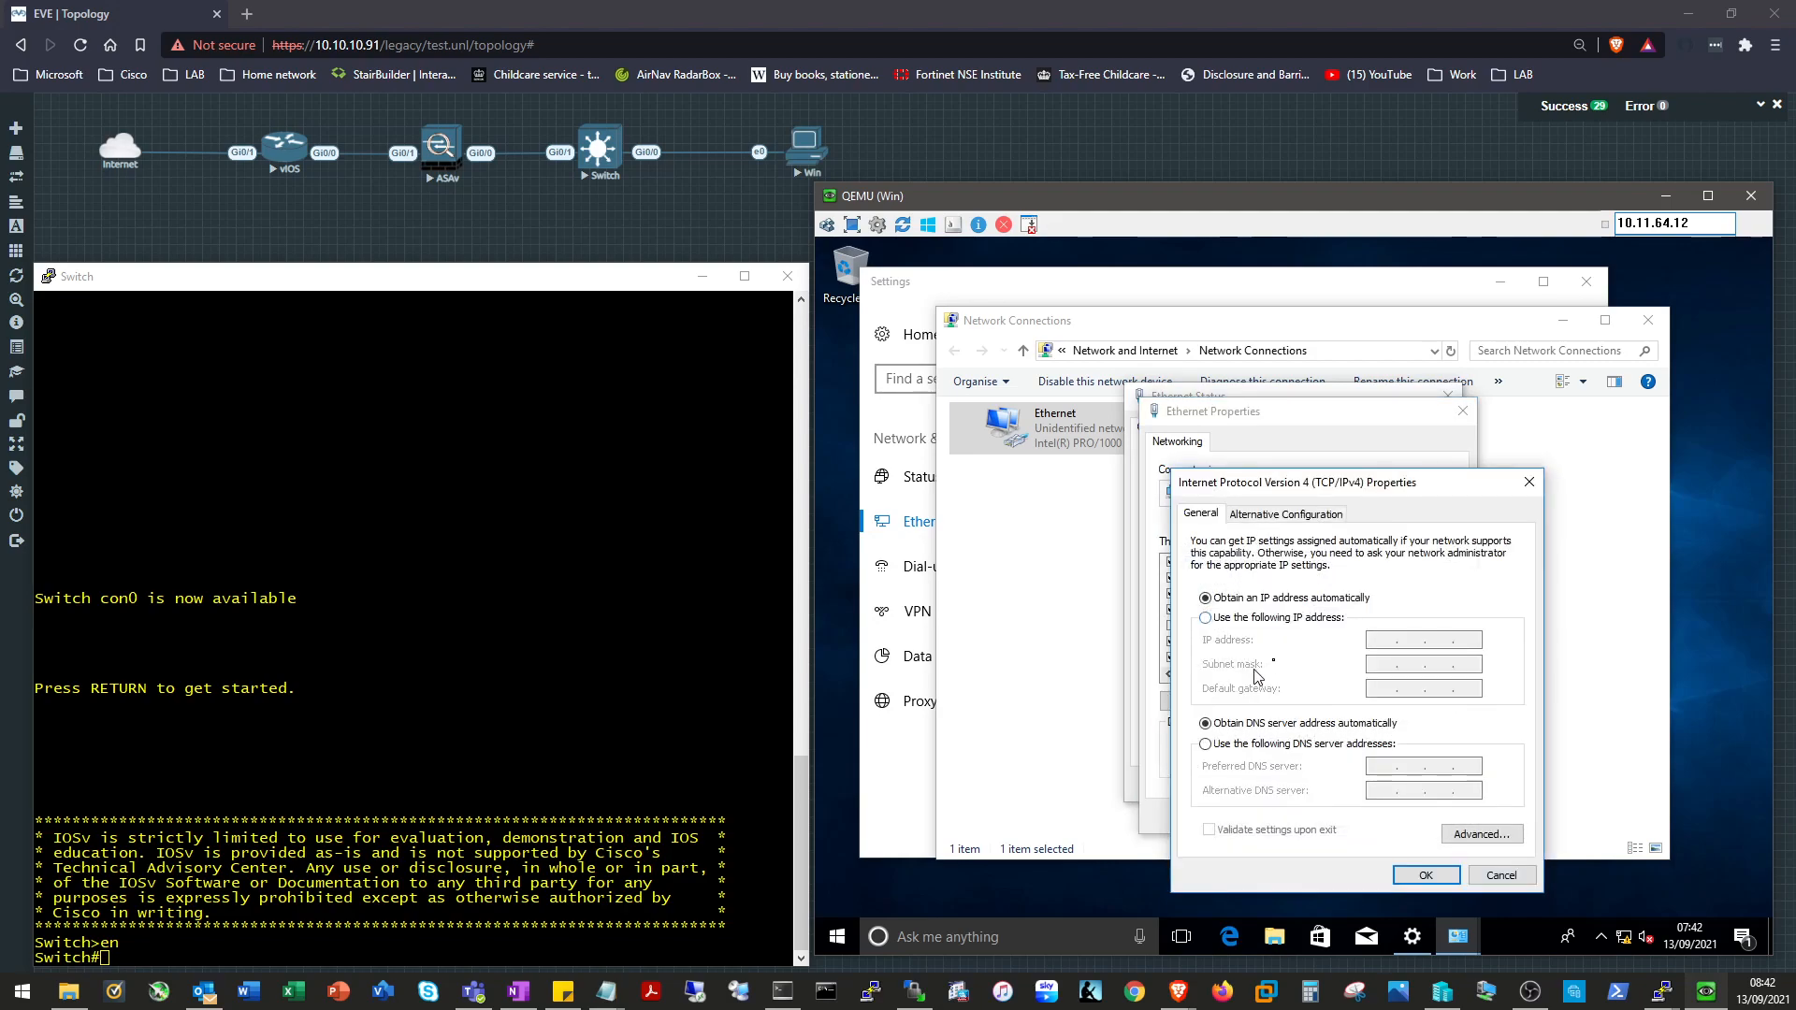
Assign static IP 10.11.130.11 with gateway 10.11.130.1 and DNS 8.8.4.4, and apply it.
left_click(1279, 619)
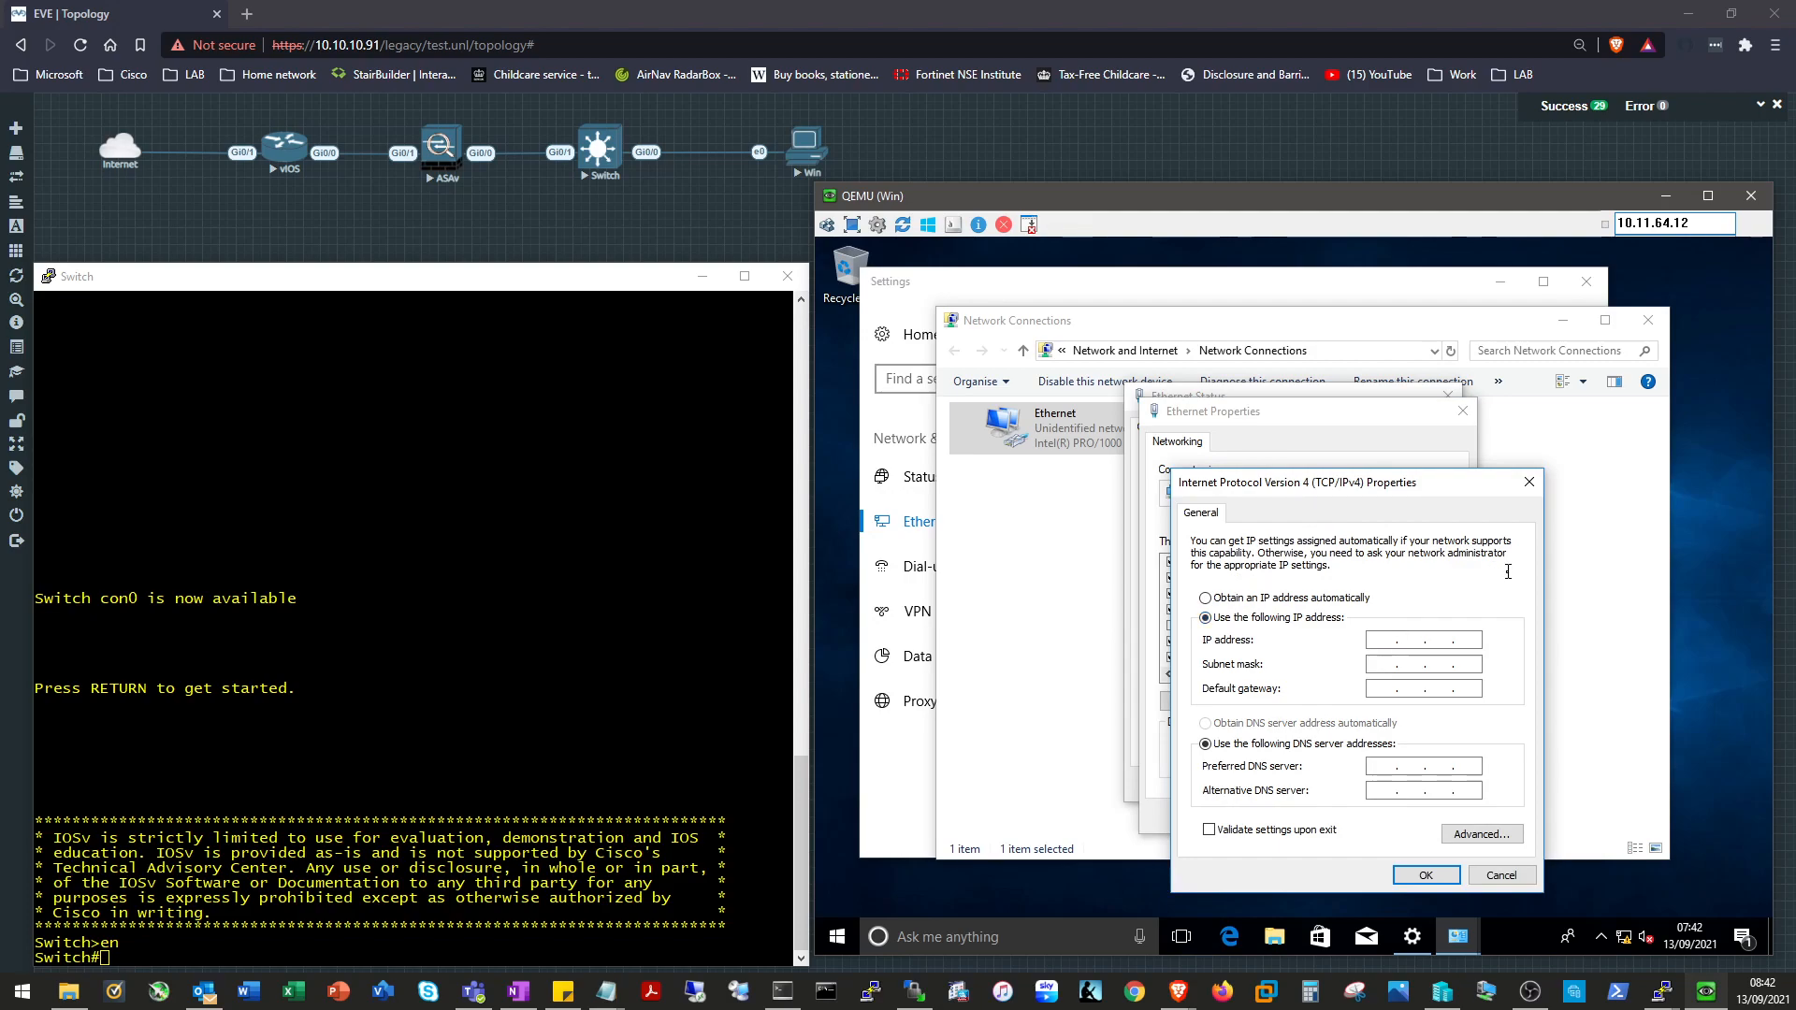
type("10 . 11 . 130 . 1")
key("Tab")
type("255 . 255 . 255")
key("Tab")
type("10 . 11 . 130 . 1")
key("Tab")
key("Tab")
type("8.8.4.4")
left_click(1417, 875)
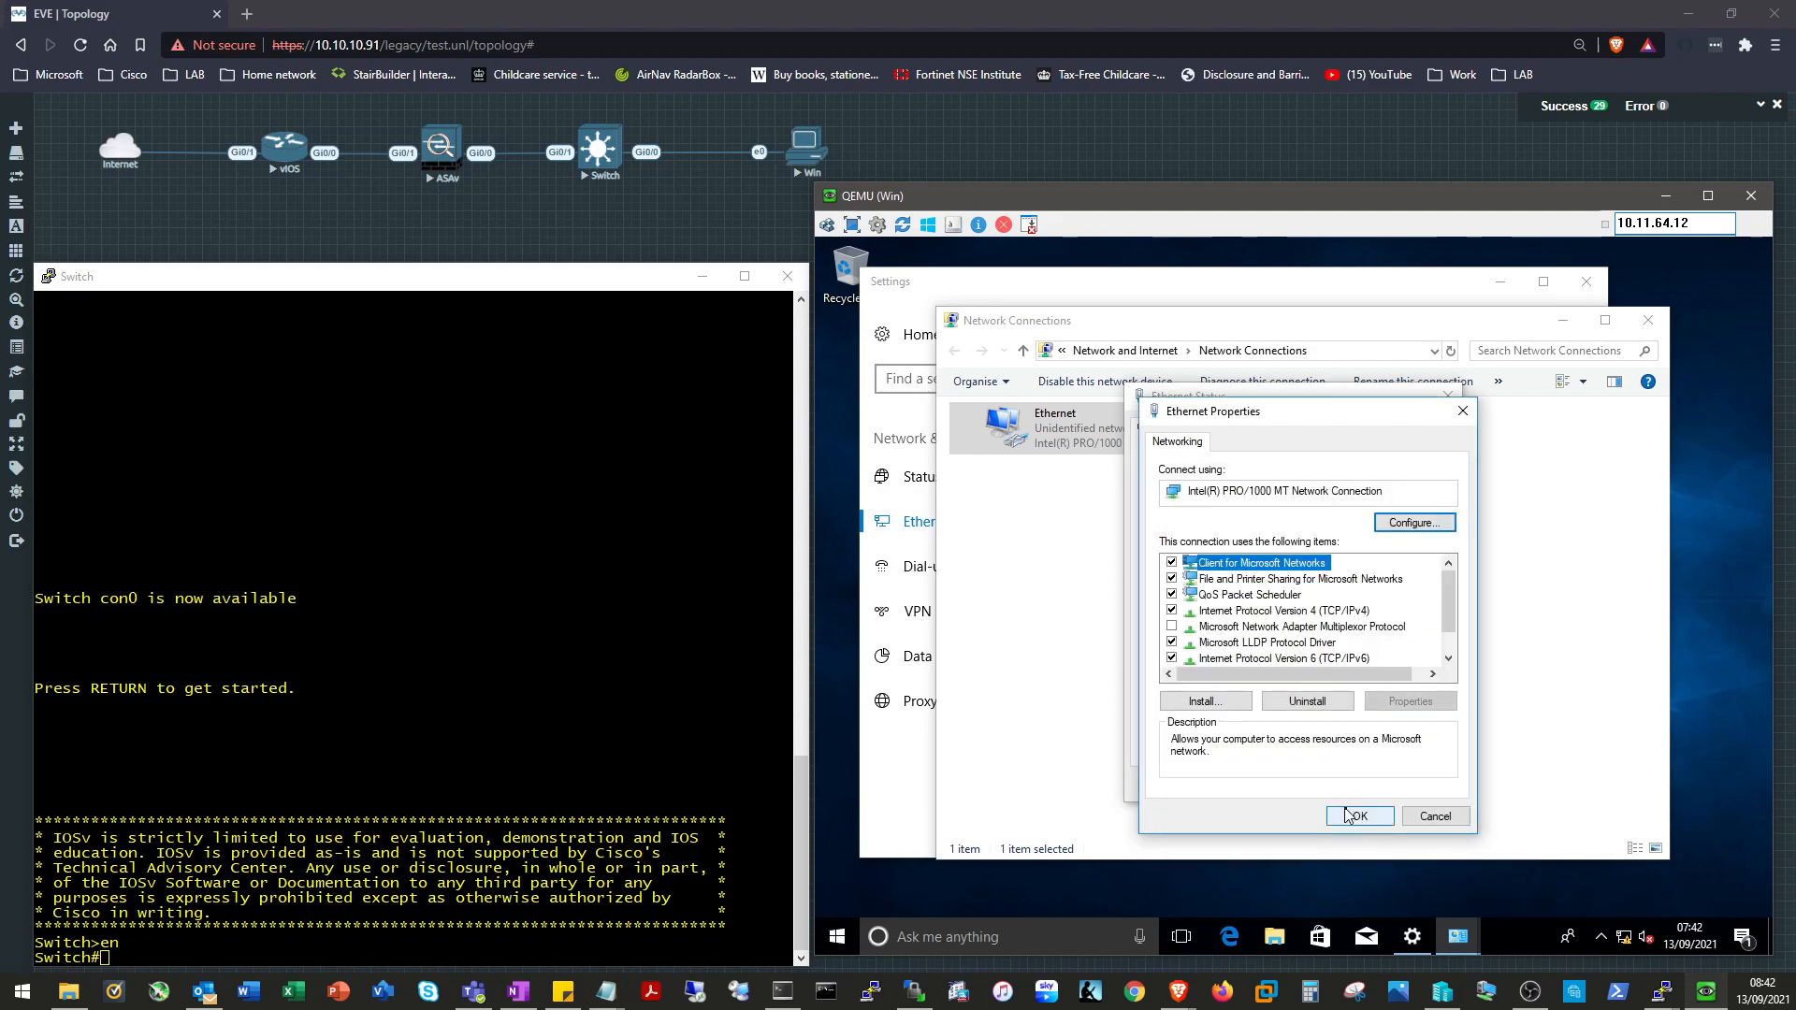
left_click(1359, 816)
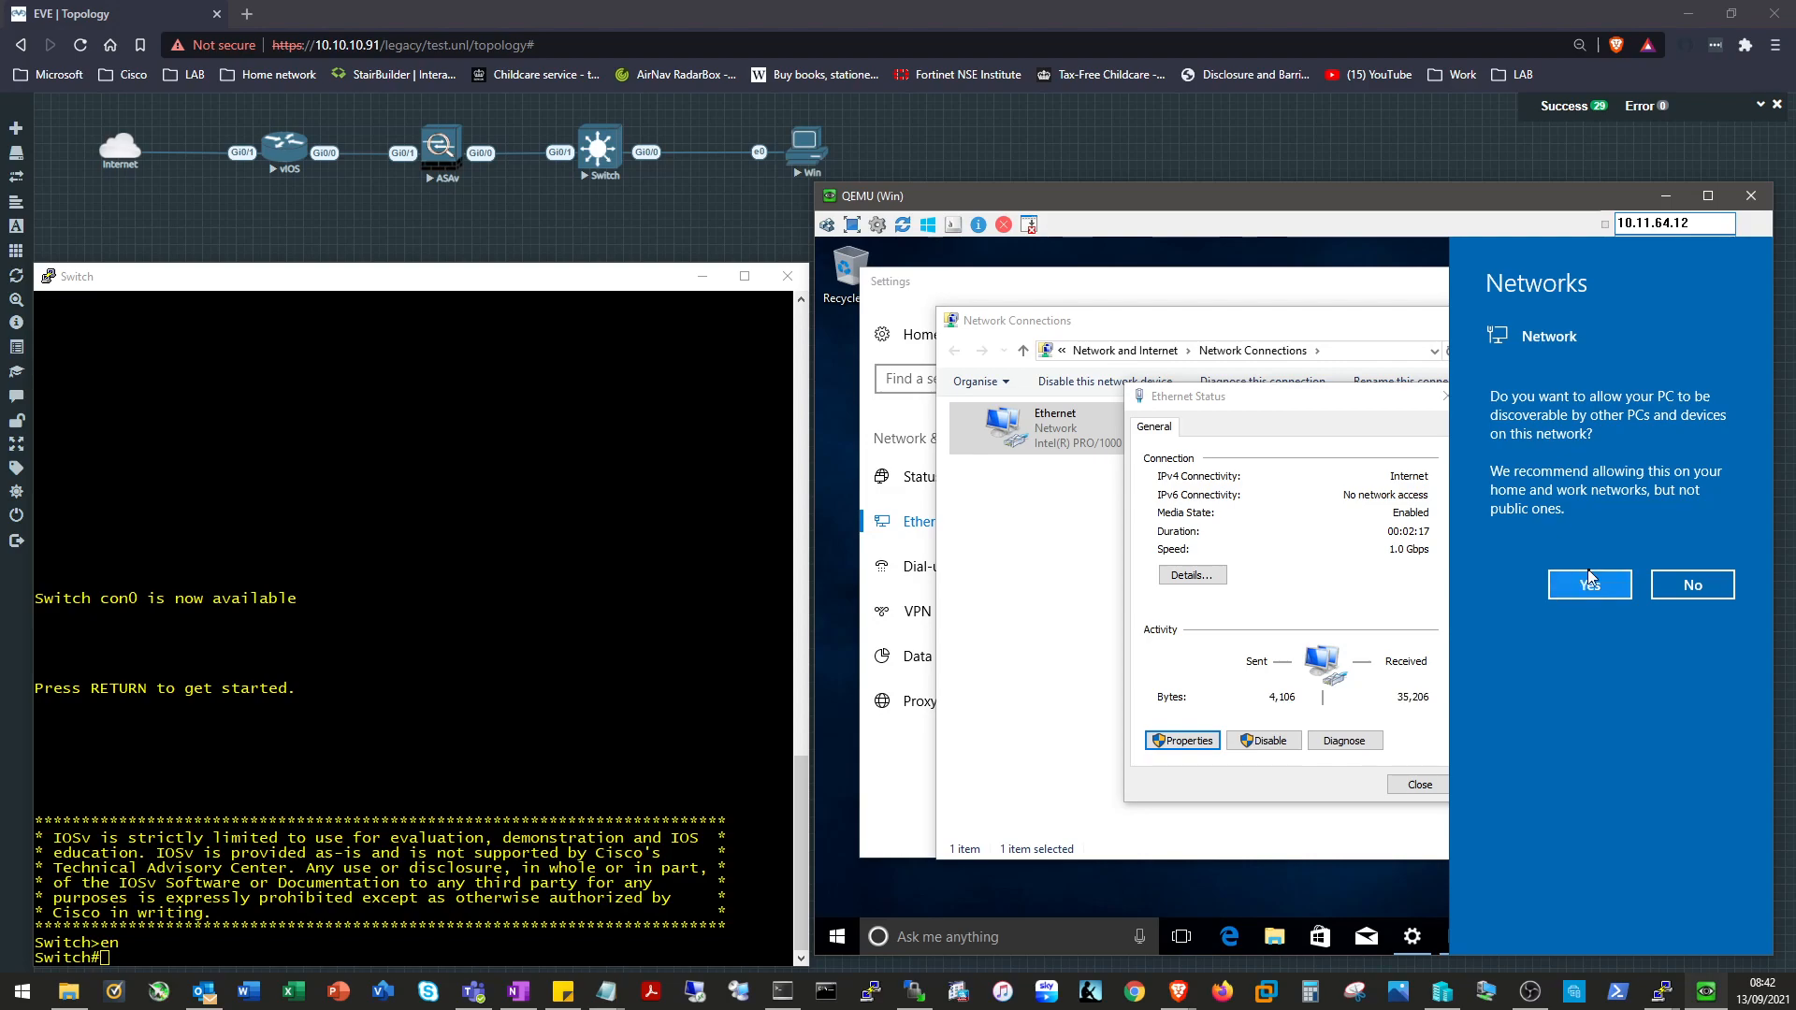
Allow the PC to be discoverable, close the network windows, and launch Edge.
left_click(1572, 592)
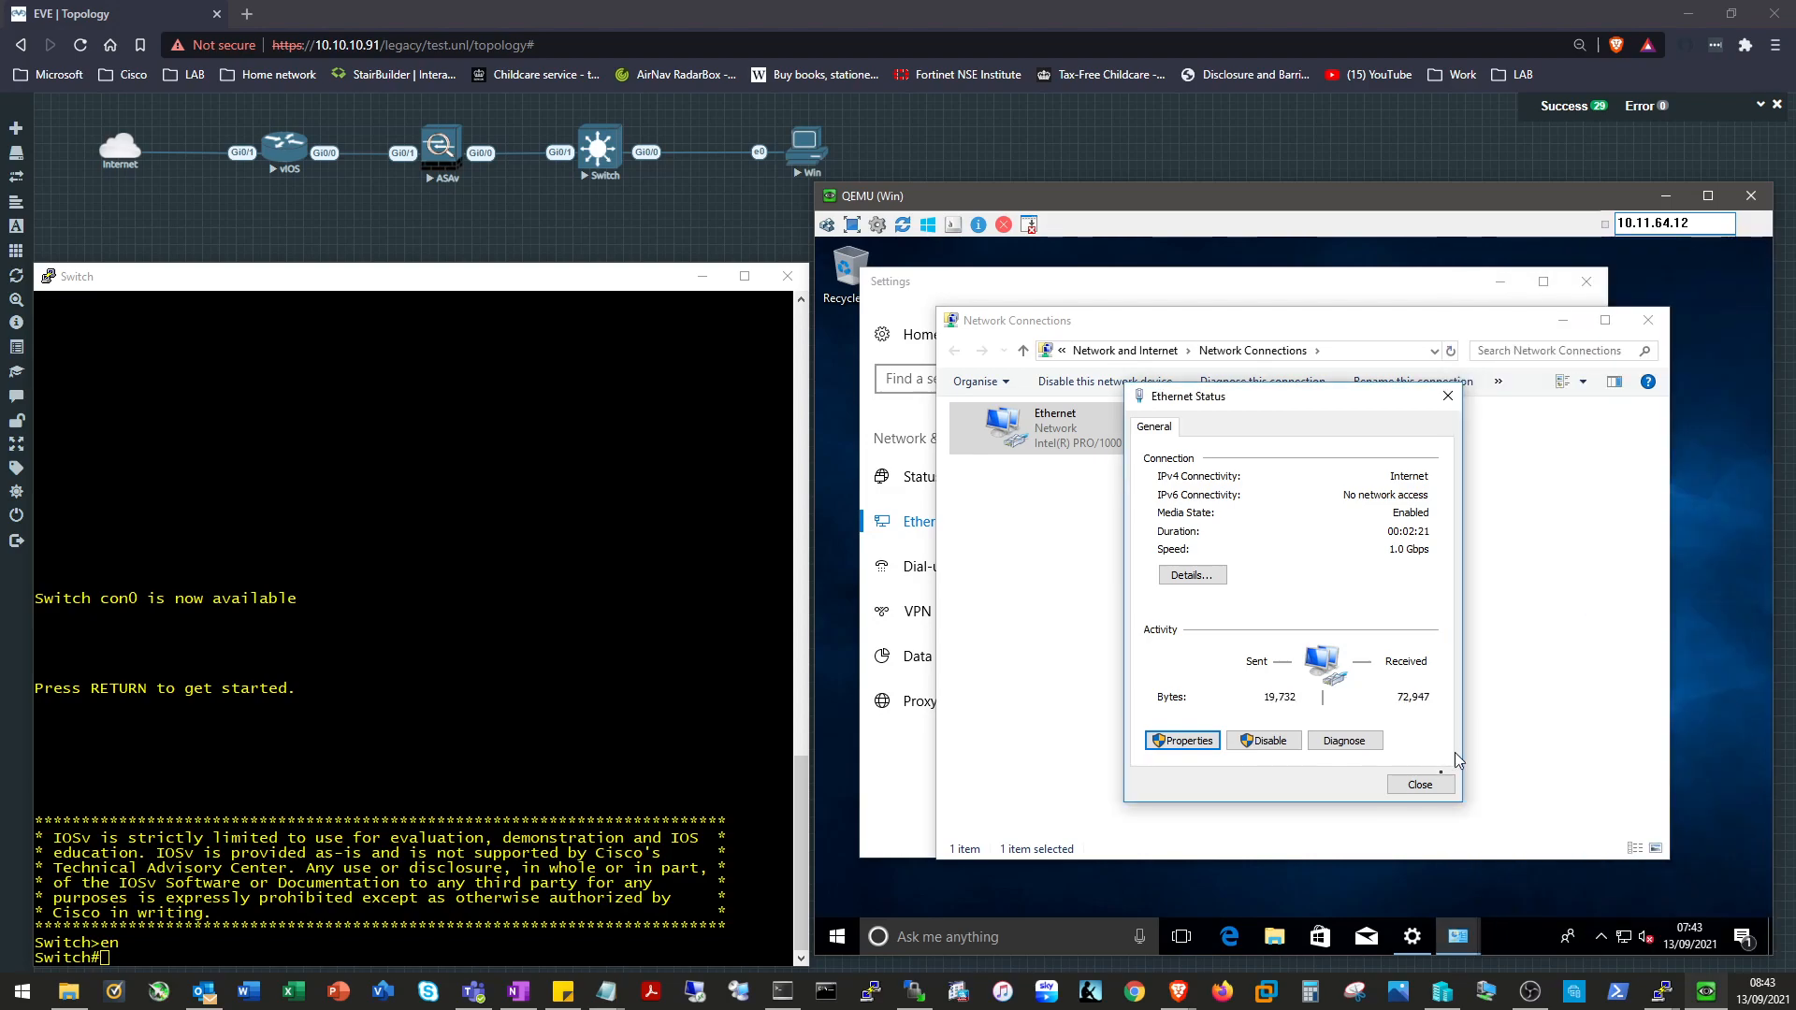
left_click(1420, 784)
left_click(1648, 320)
left_click(1587, 282)
left_click(1235, 937)
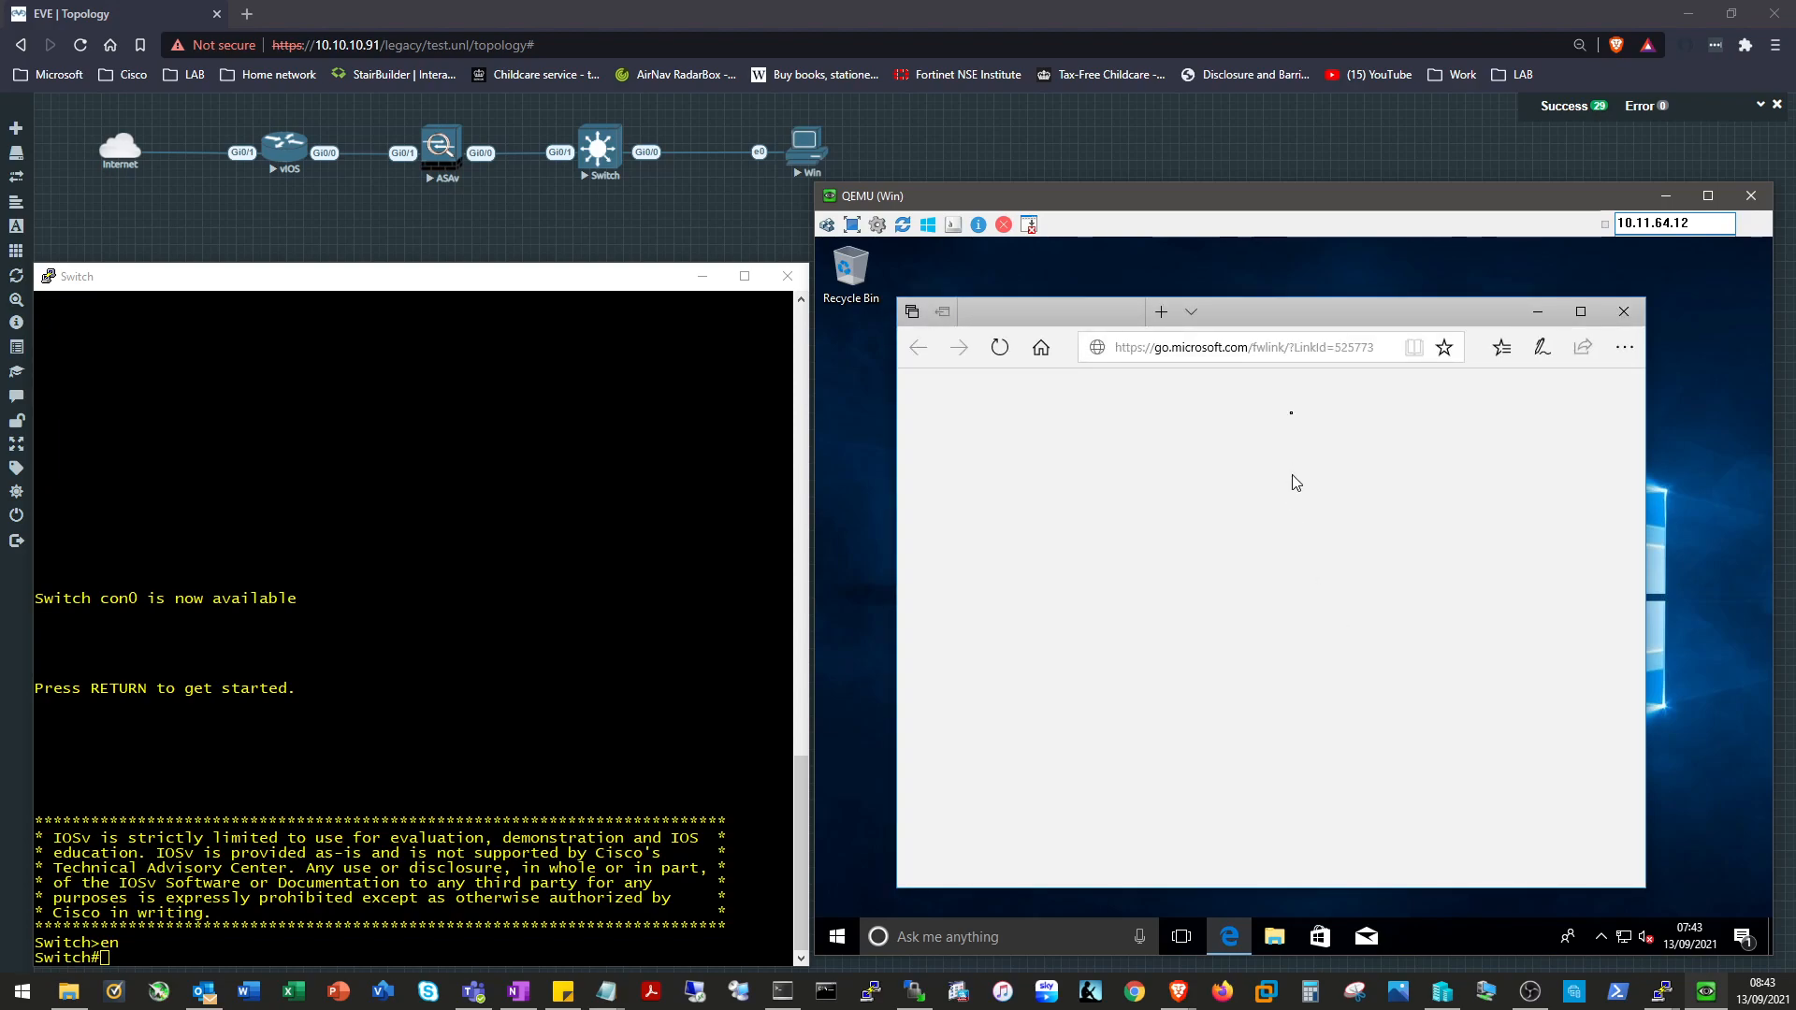
Enter google.com in Edge's address bar, check both tabs, then bring up the Start menu.
left_click(1307, 364)
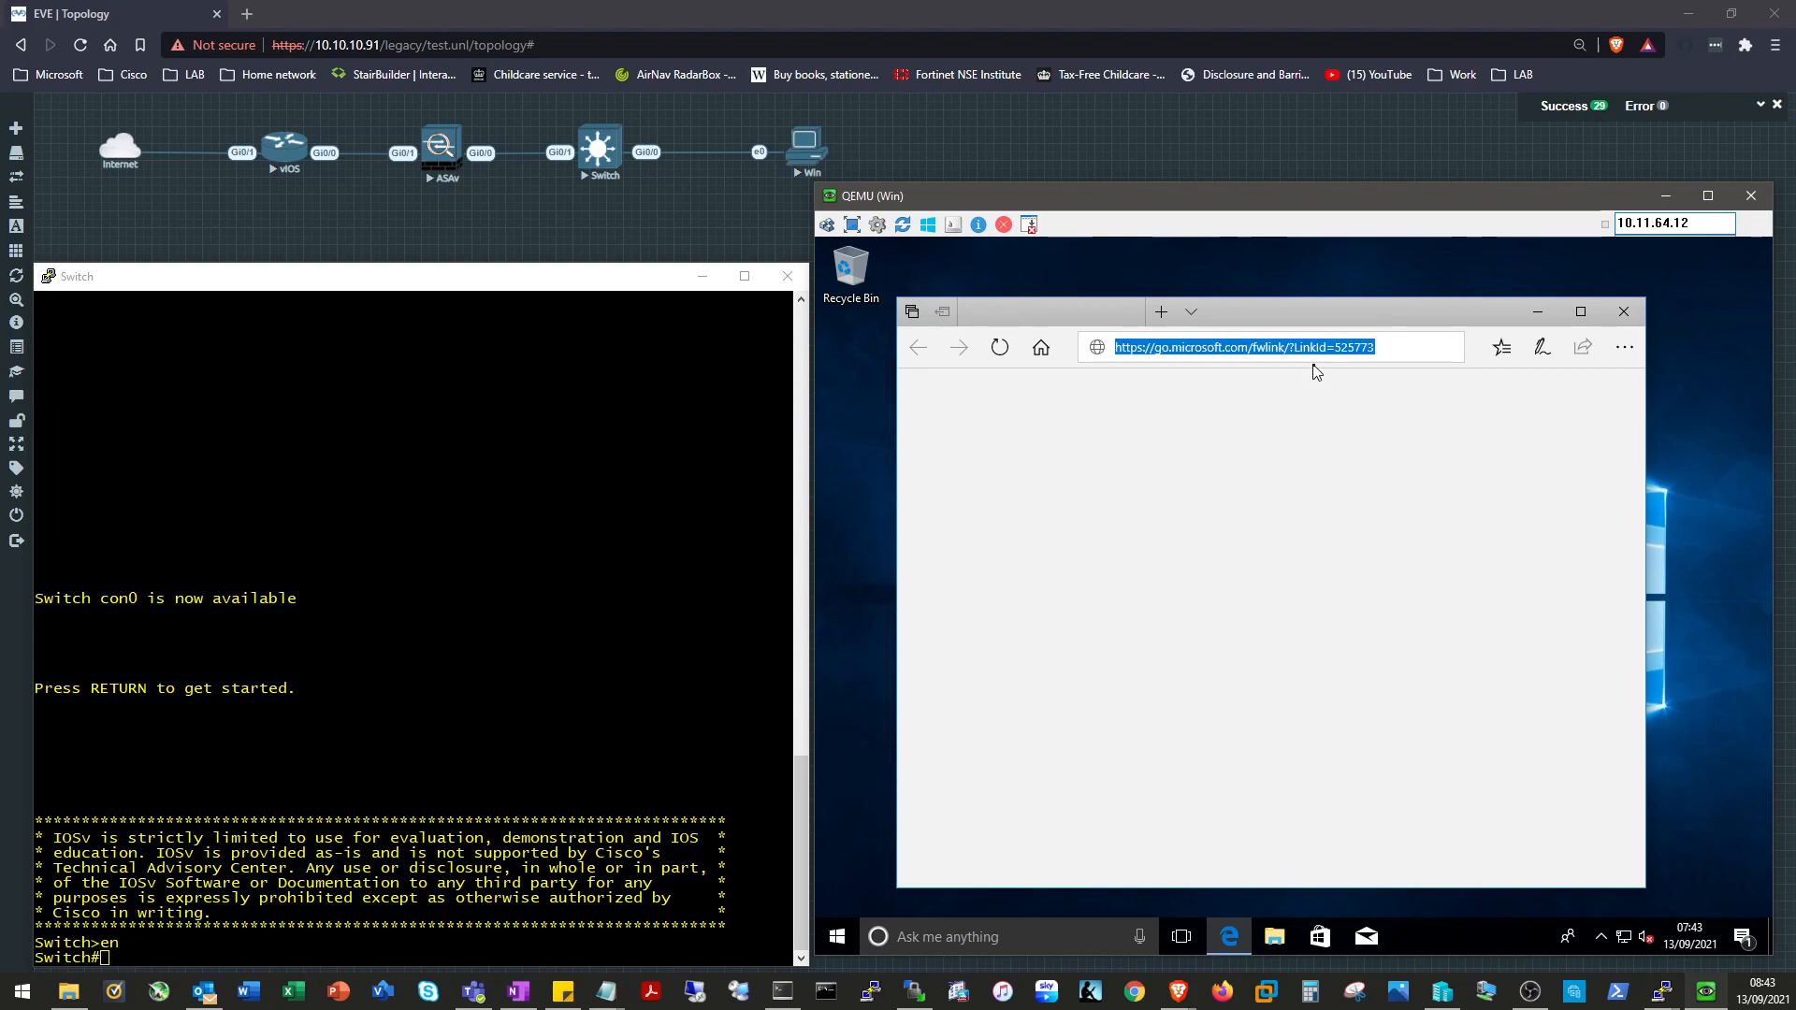
type("google.c")
type("om")
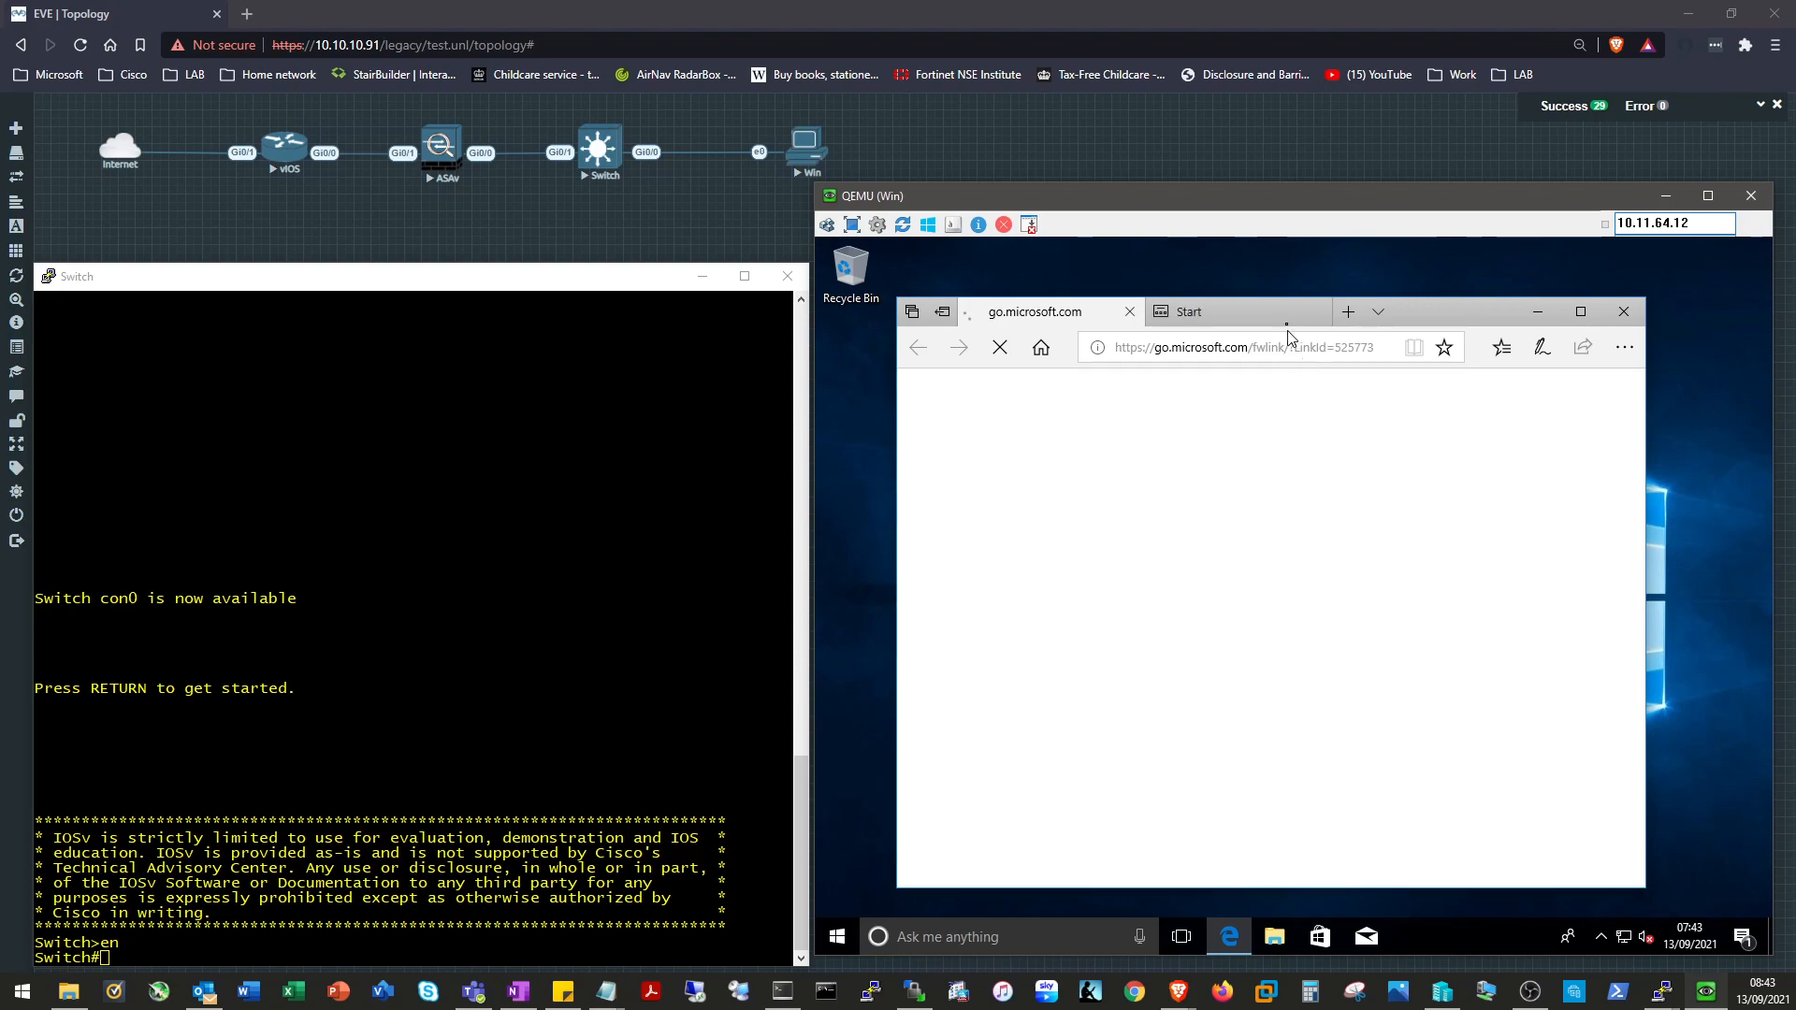
left_click_drag(1360, 205, 1367, 209)
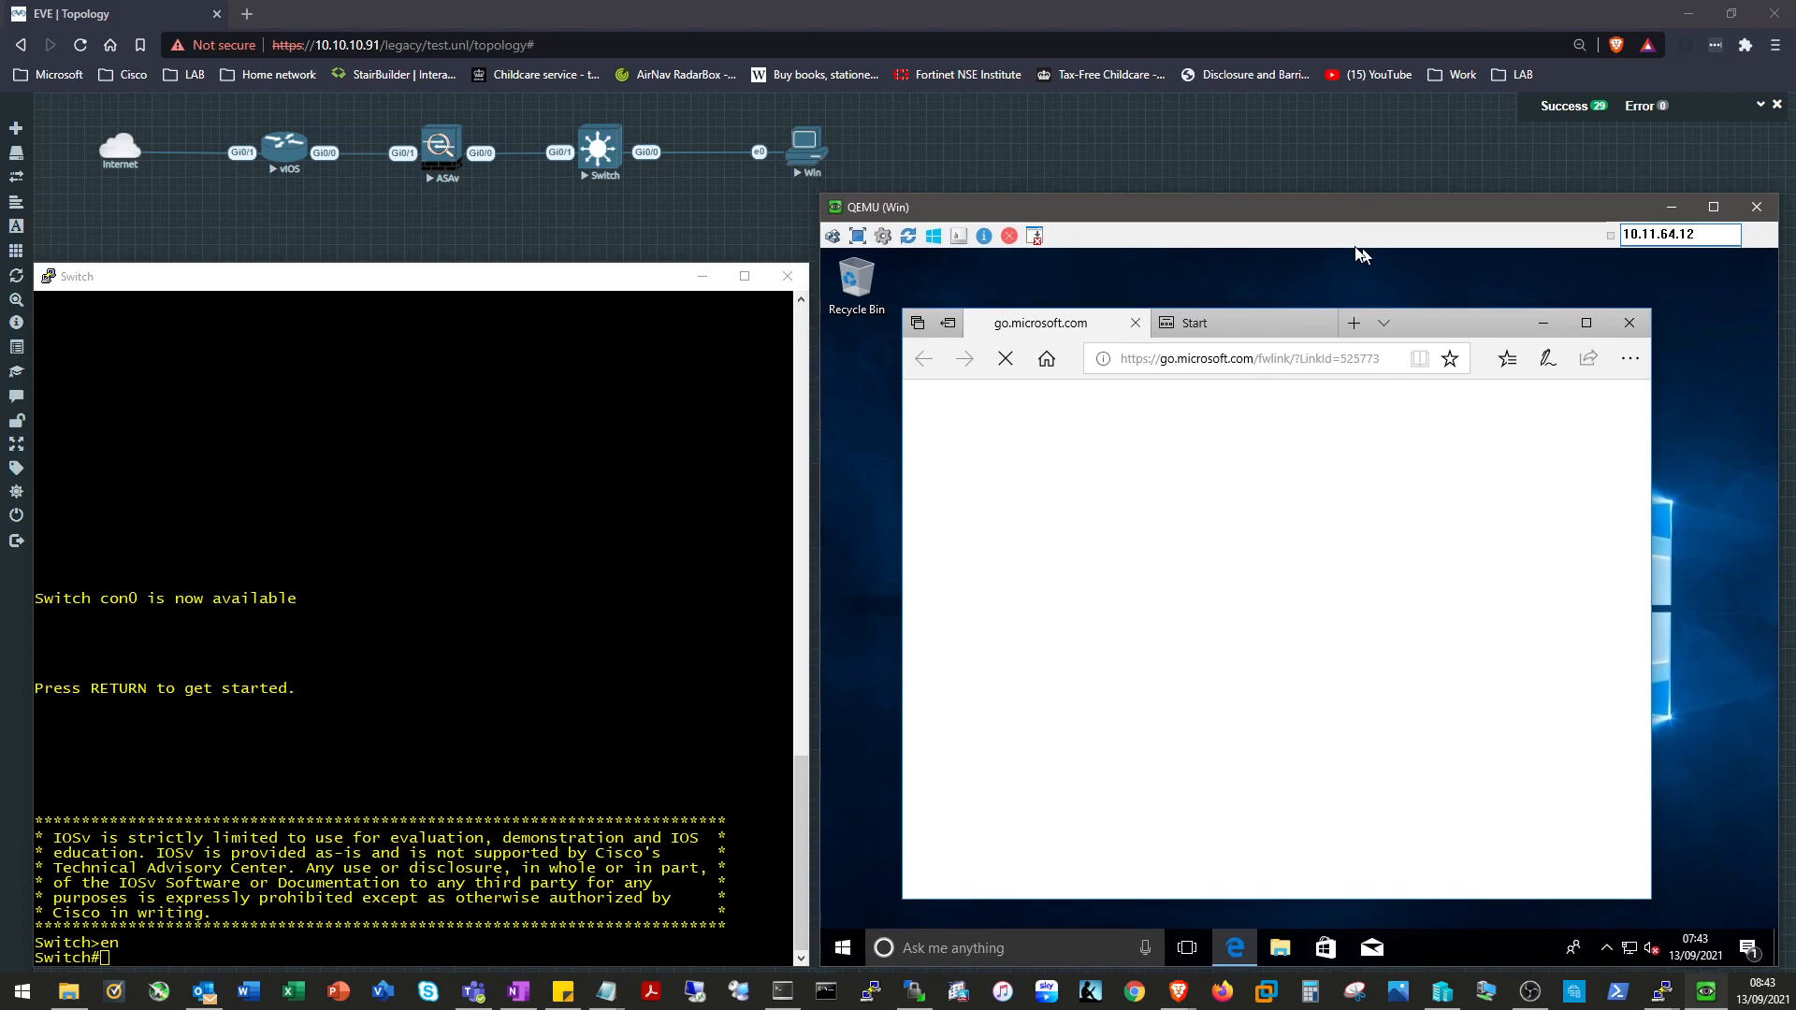
left_click(1292, 321)
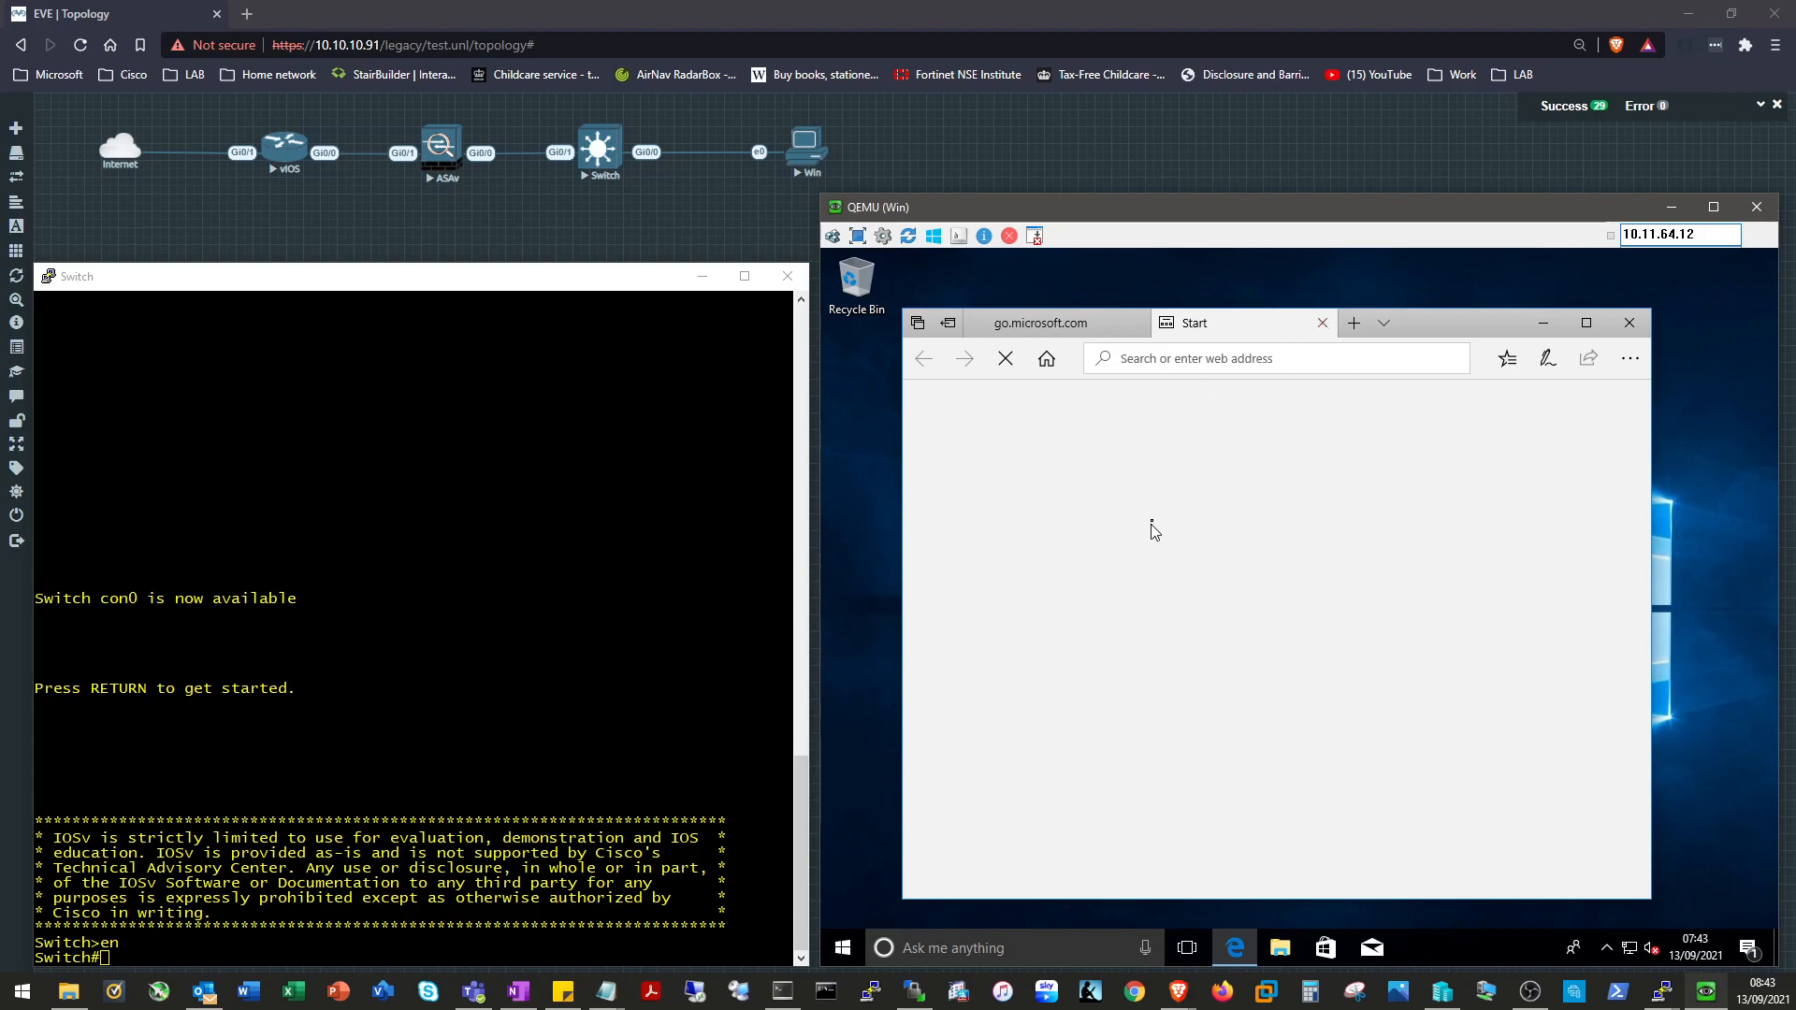
left_click(1068, 329)
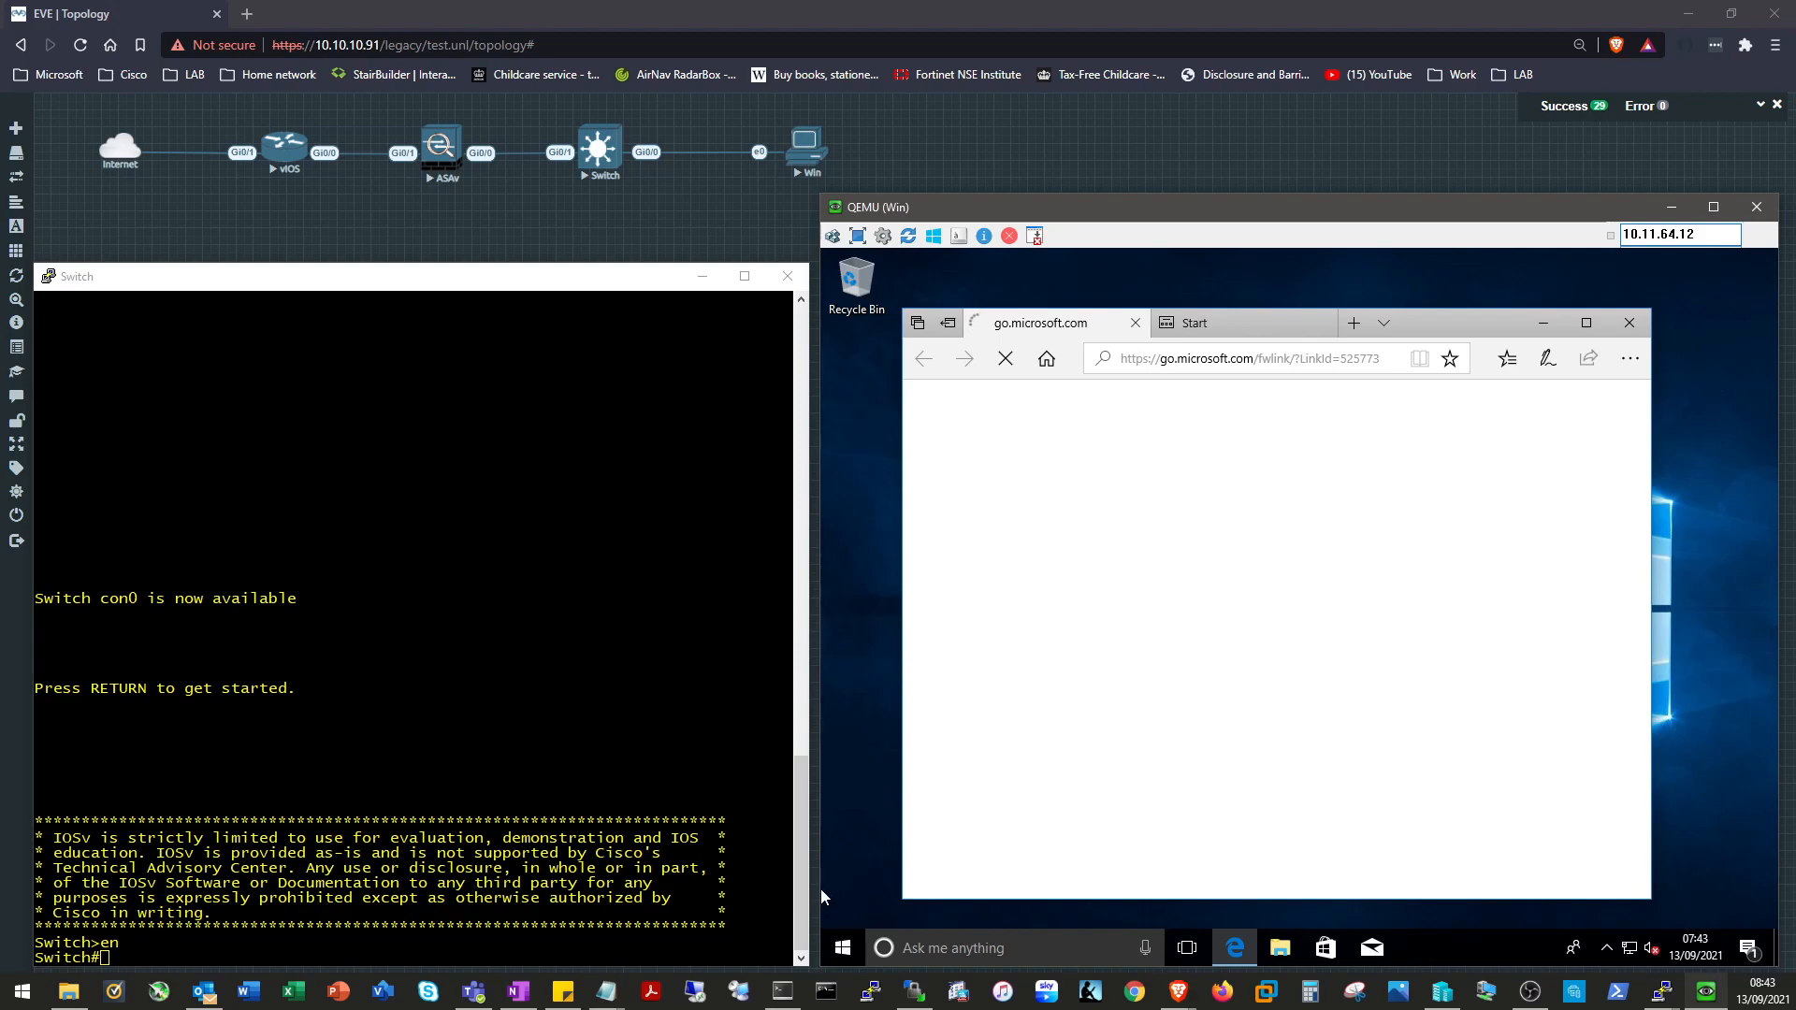
key("super")
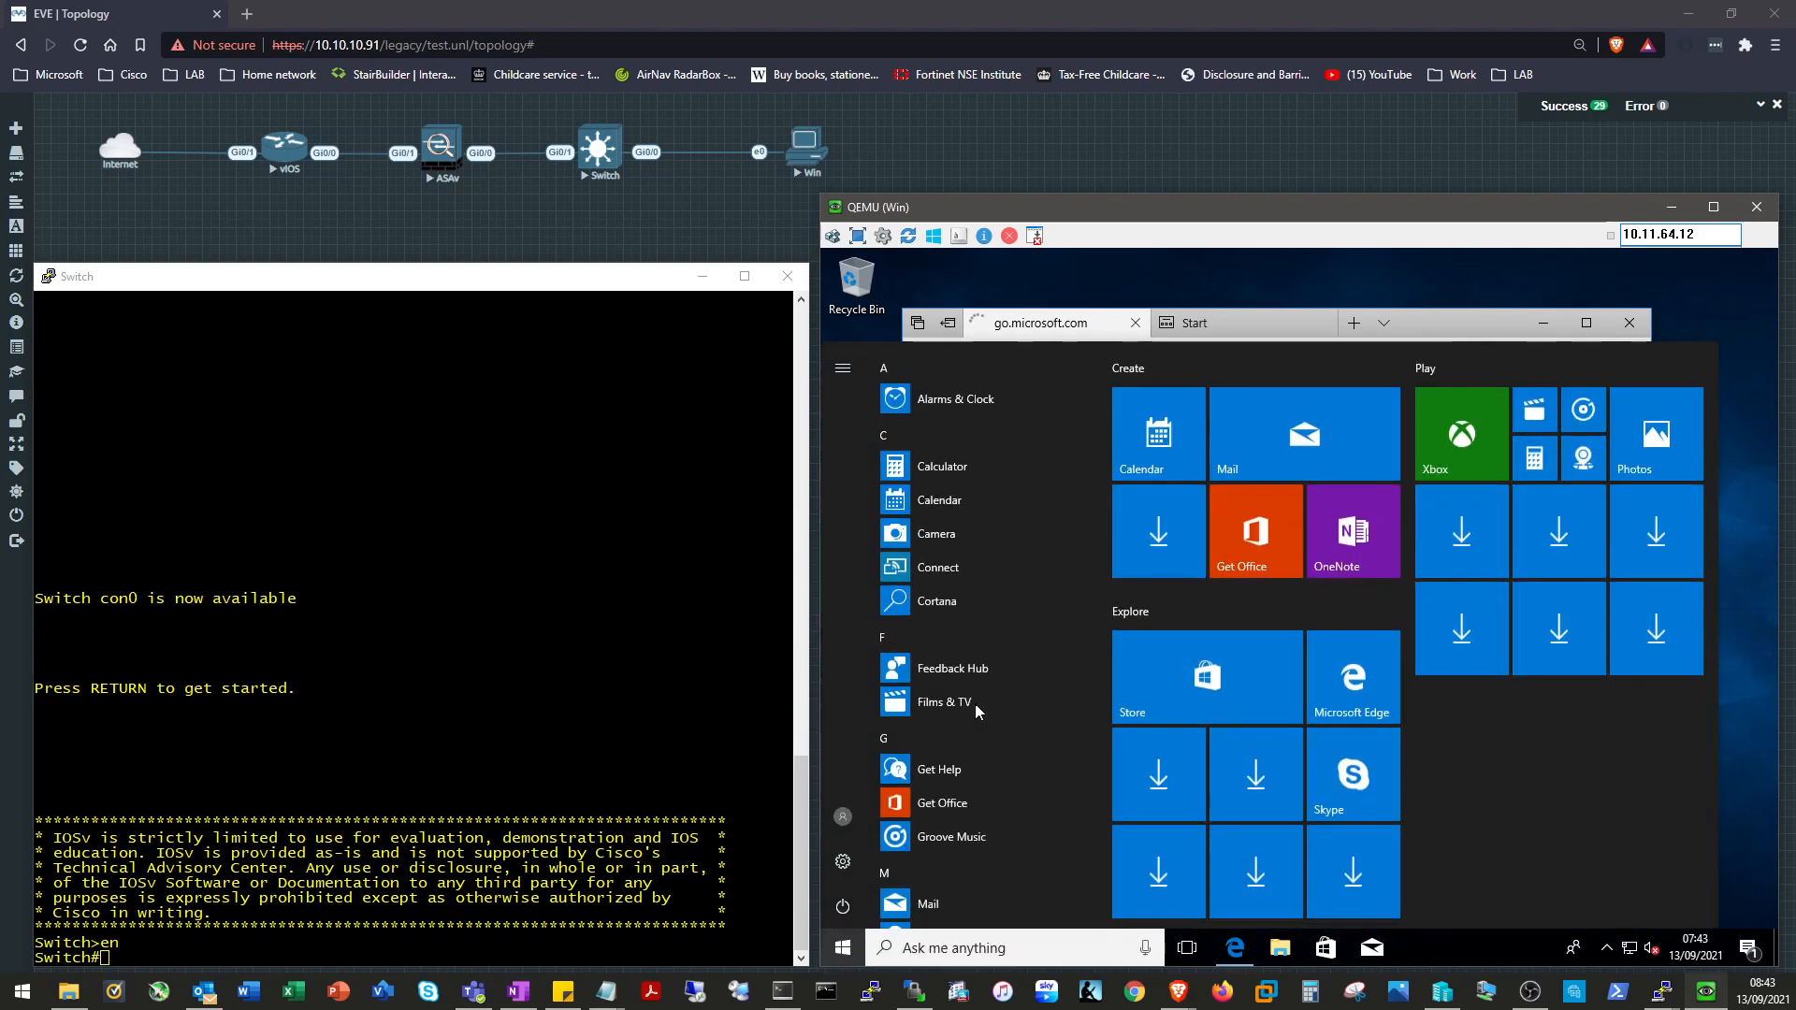
Search for 'cmd' from the Windows node's Start menu.
type("cmd")
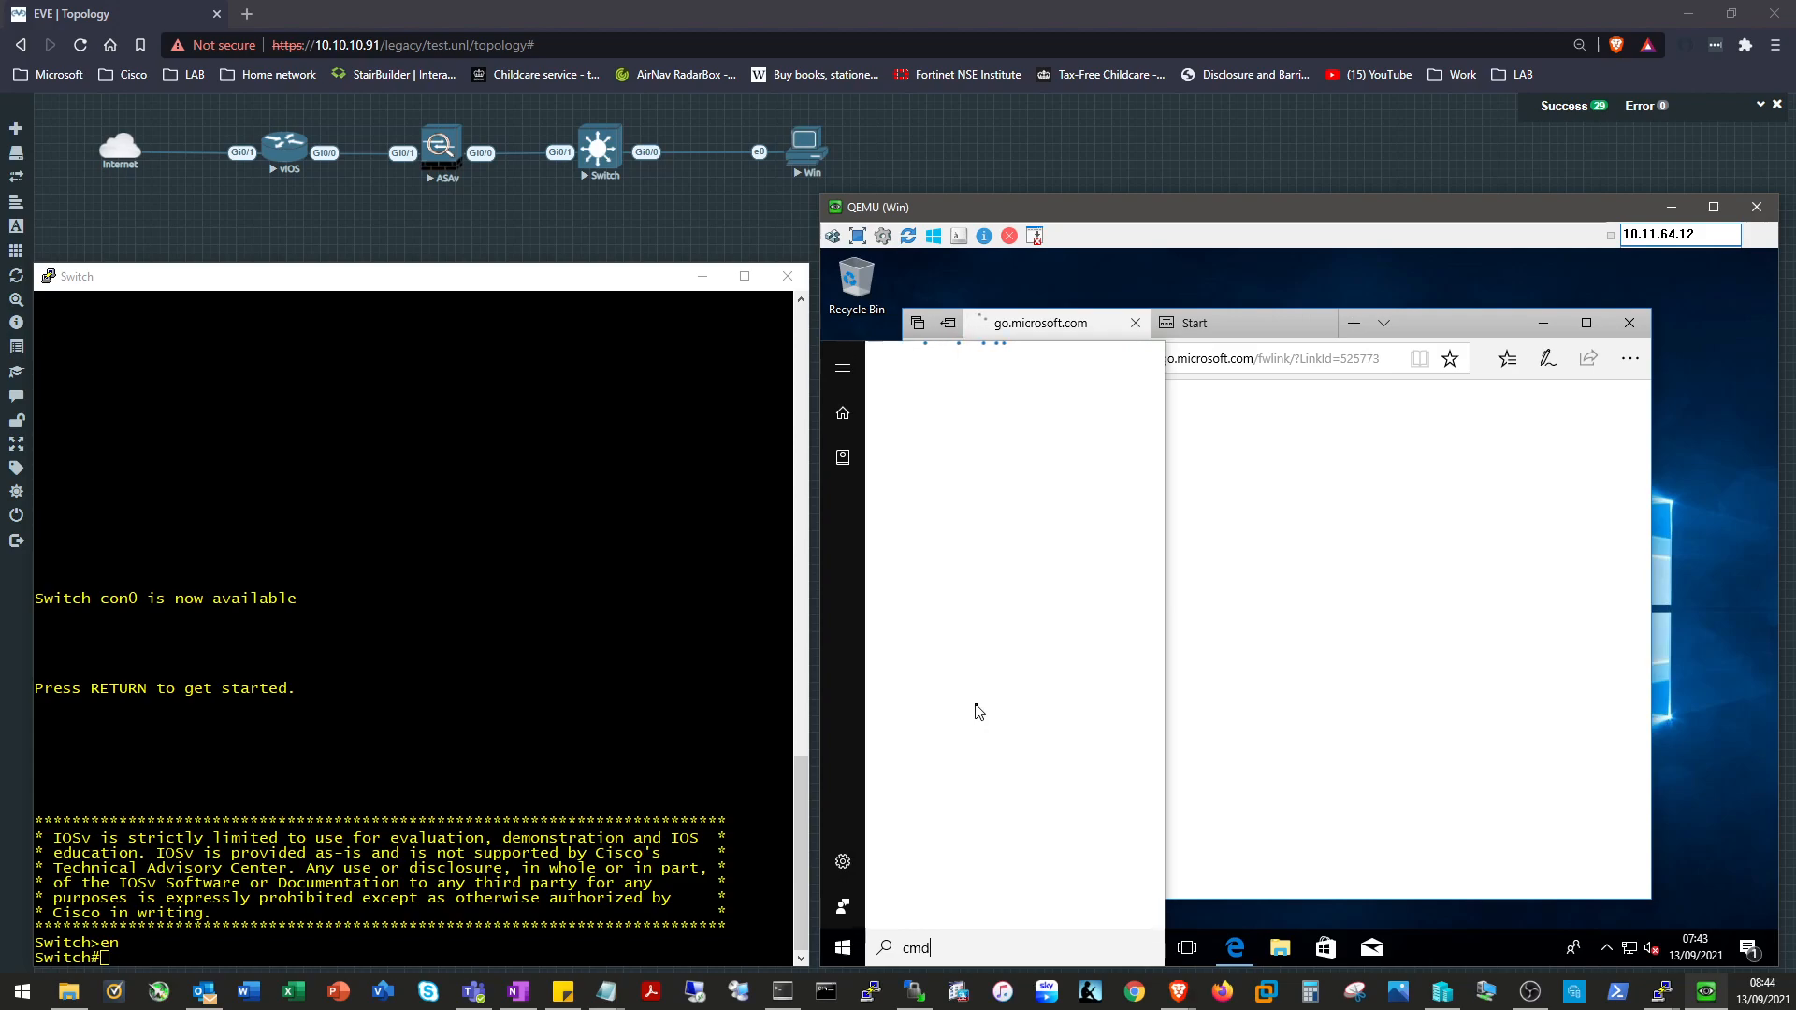
left_click(1459, 328)
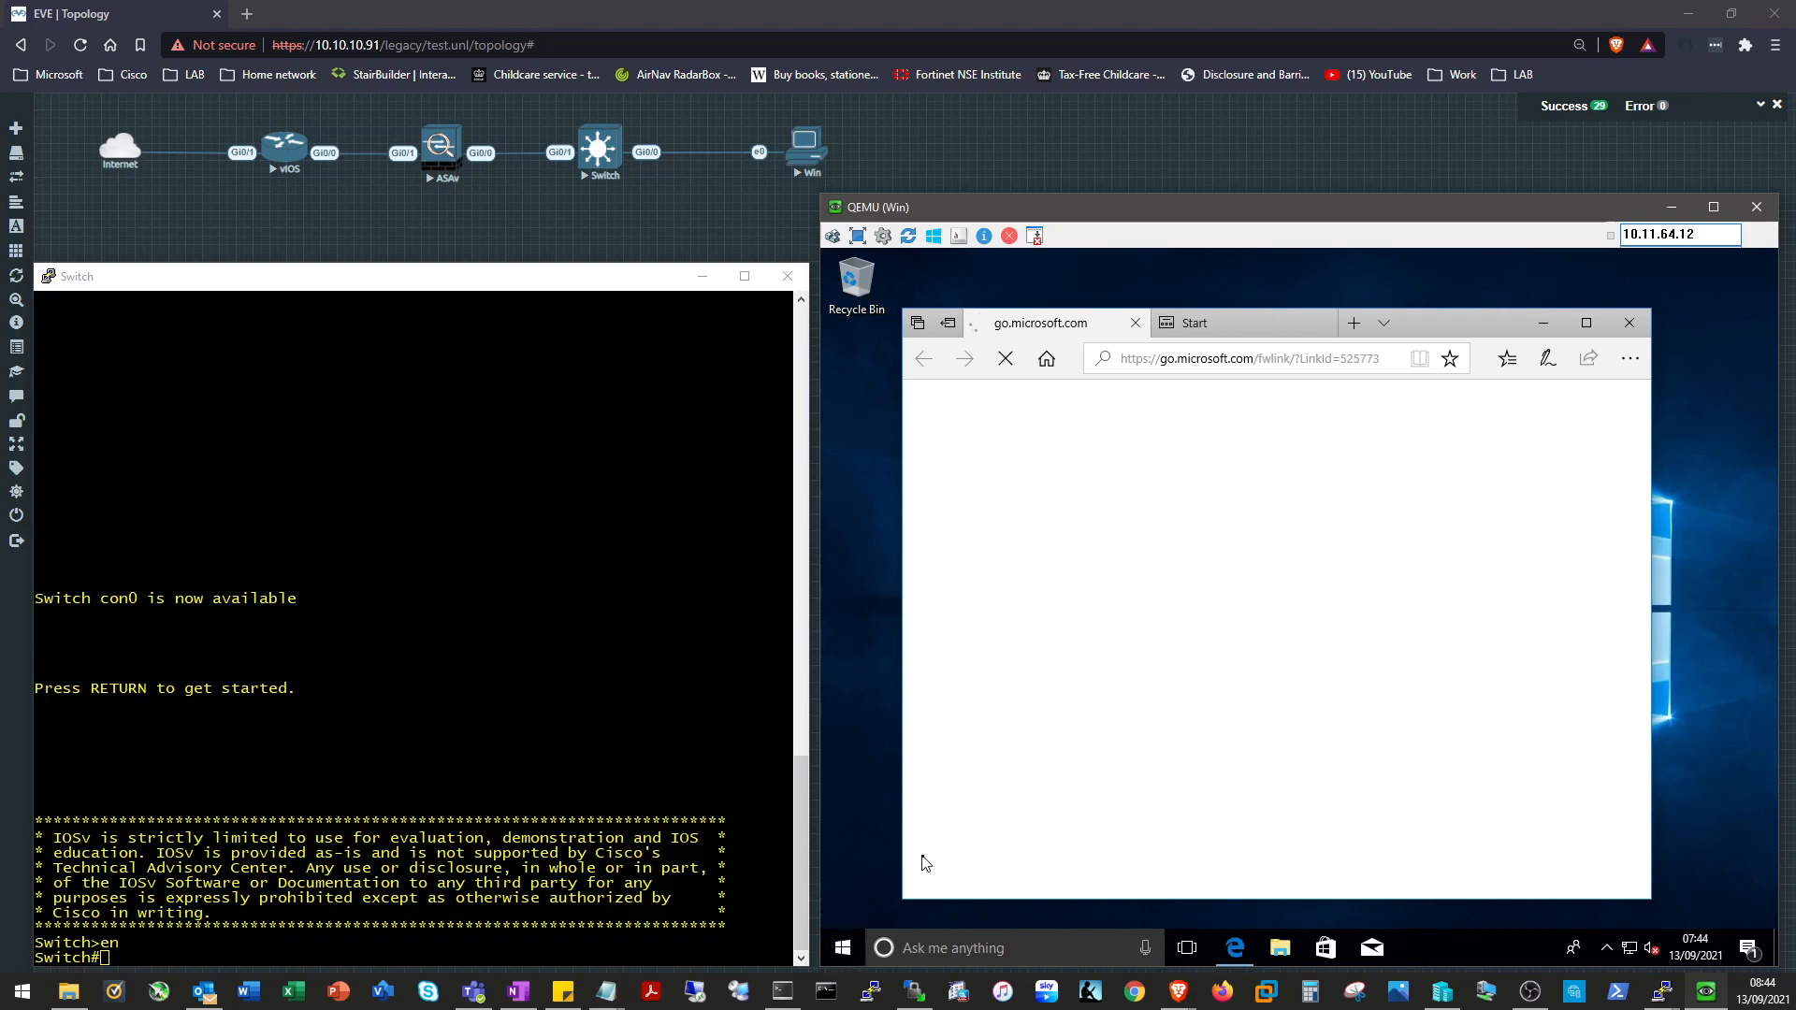
left_click(843, 948)
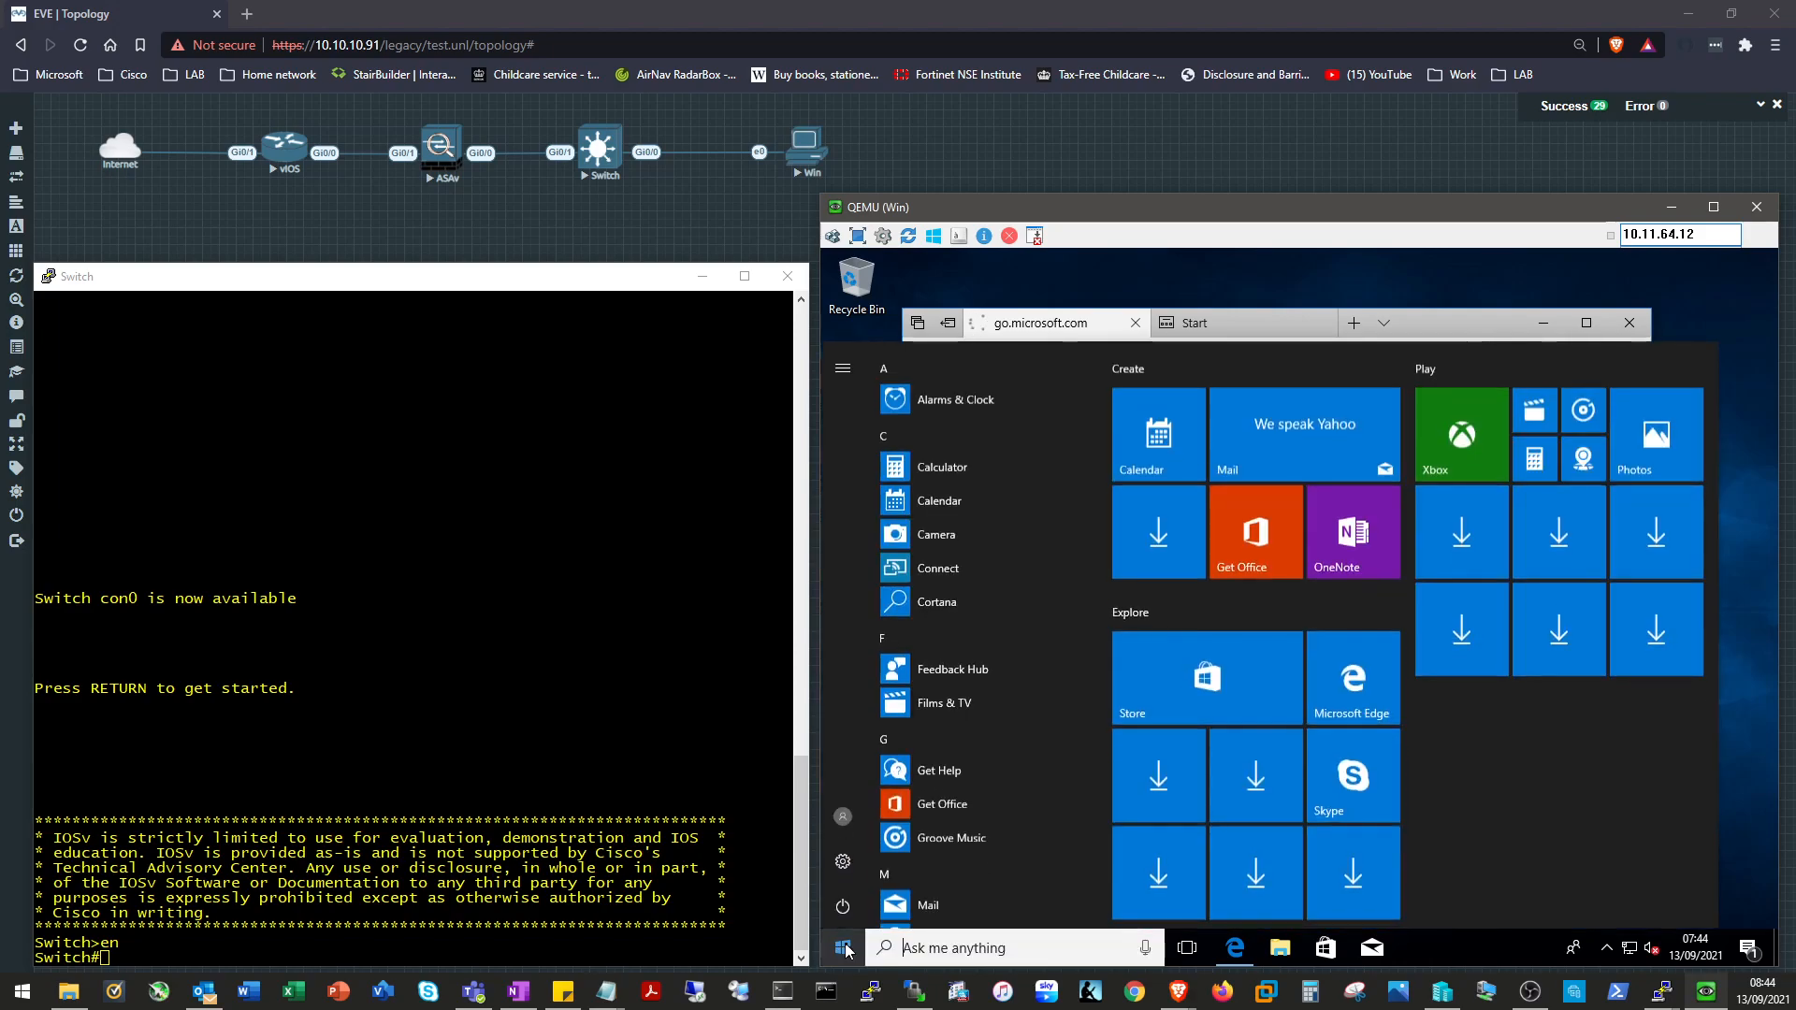
type("cmd")
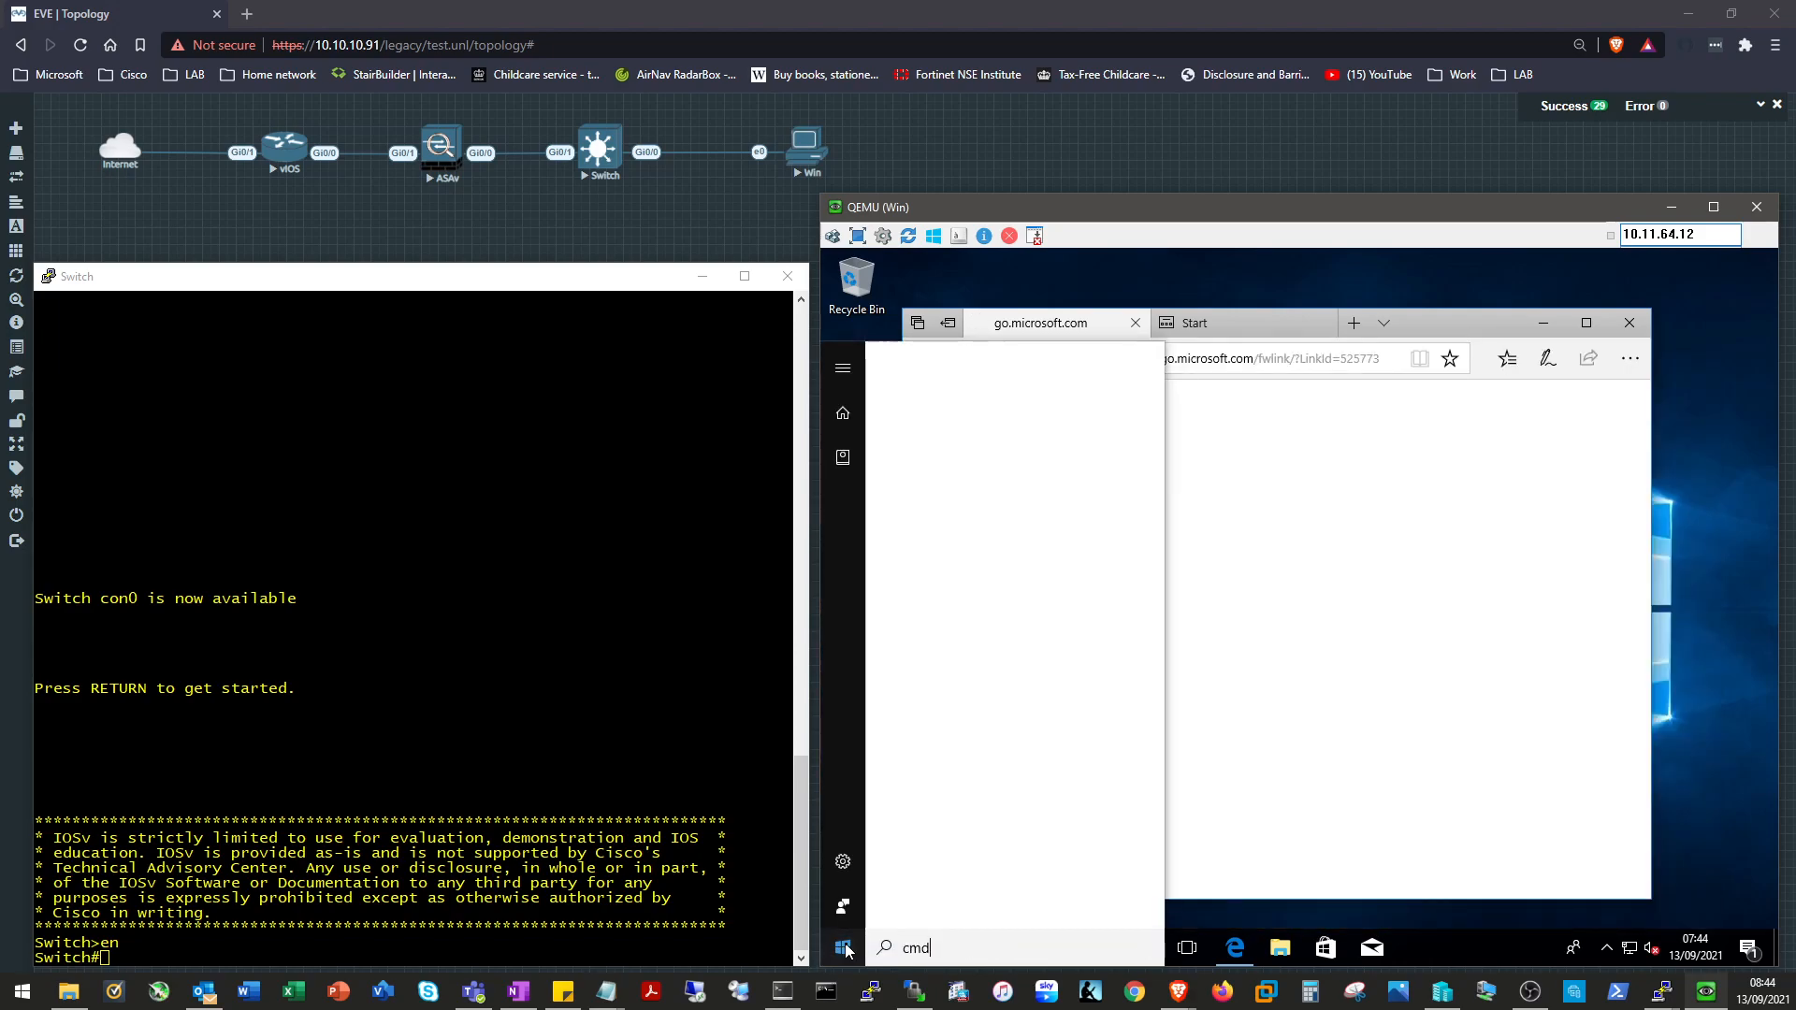
Launch Command Prompt and ping 4.2.2.2, stopping it with Ctrl+C once it times out.
key("Return")
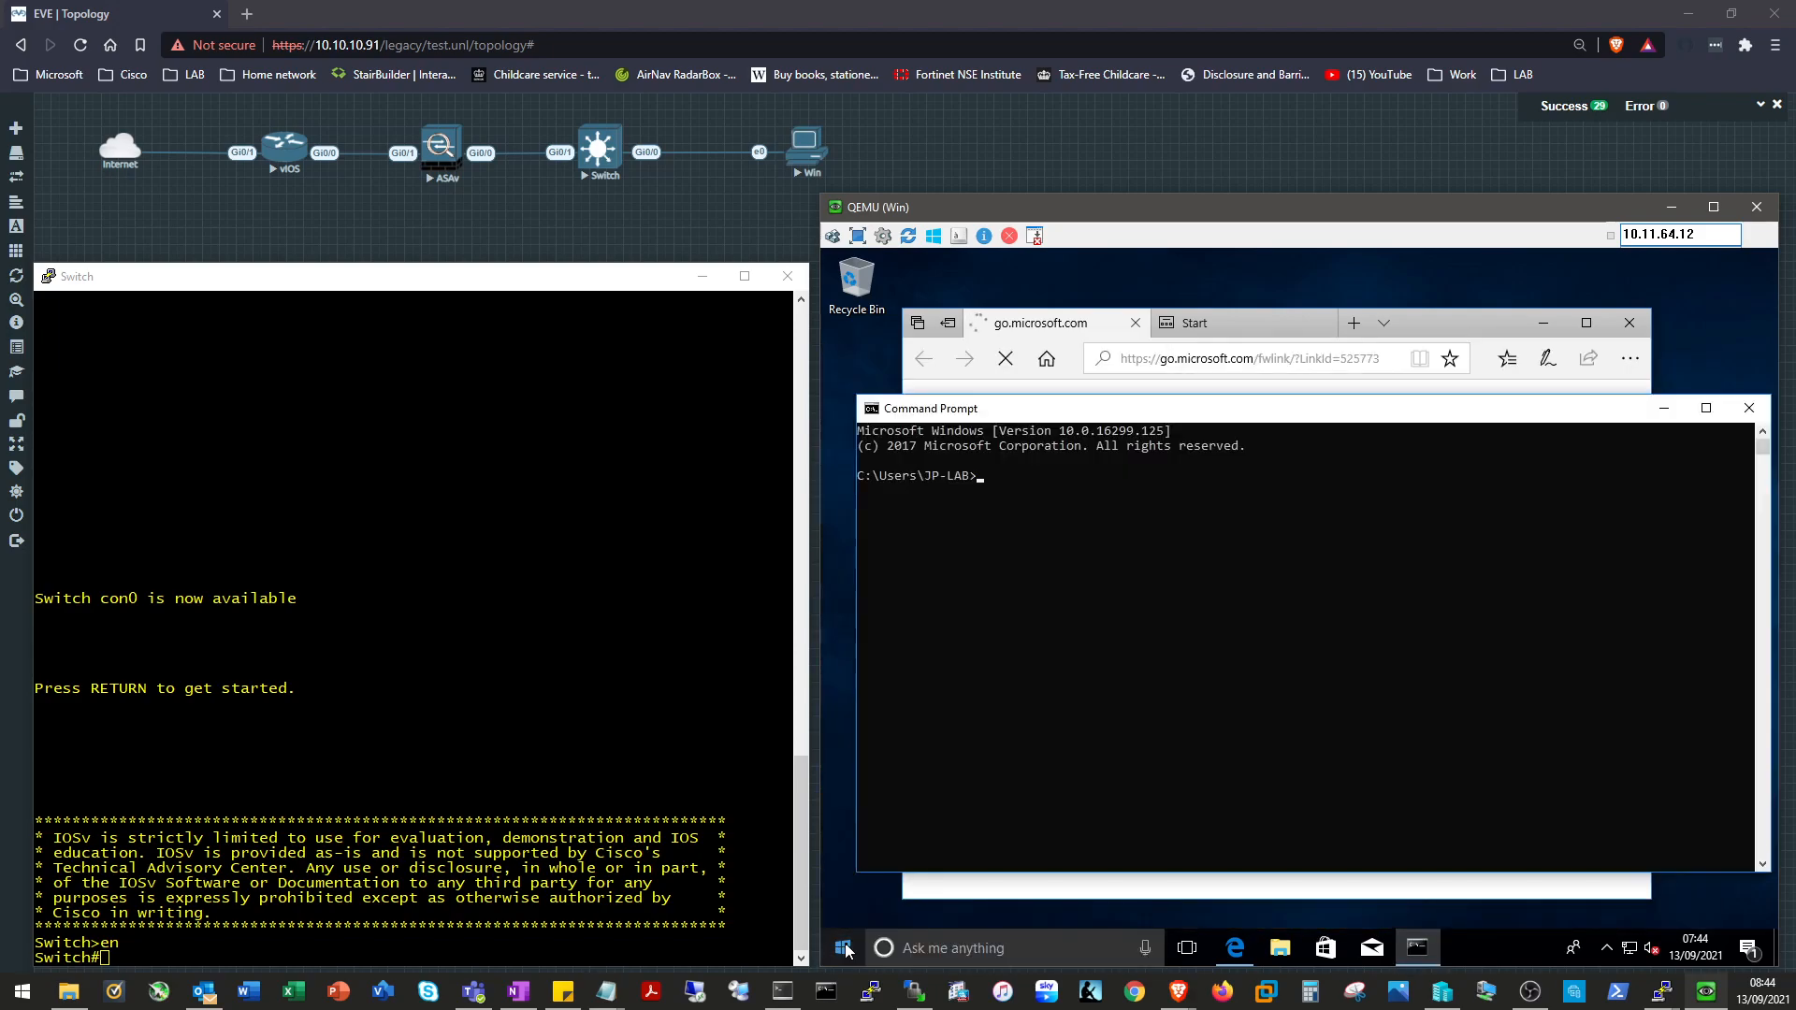
type("ping 4.2.2.2")
key("Return")
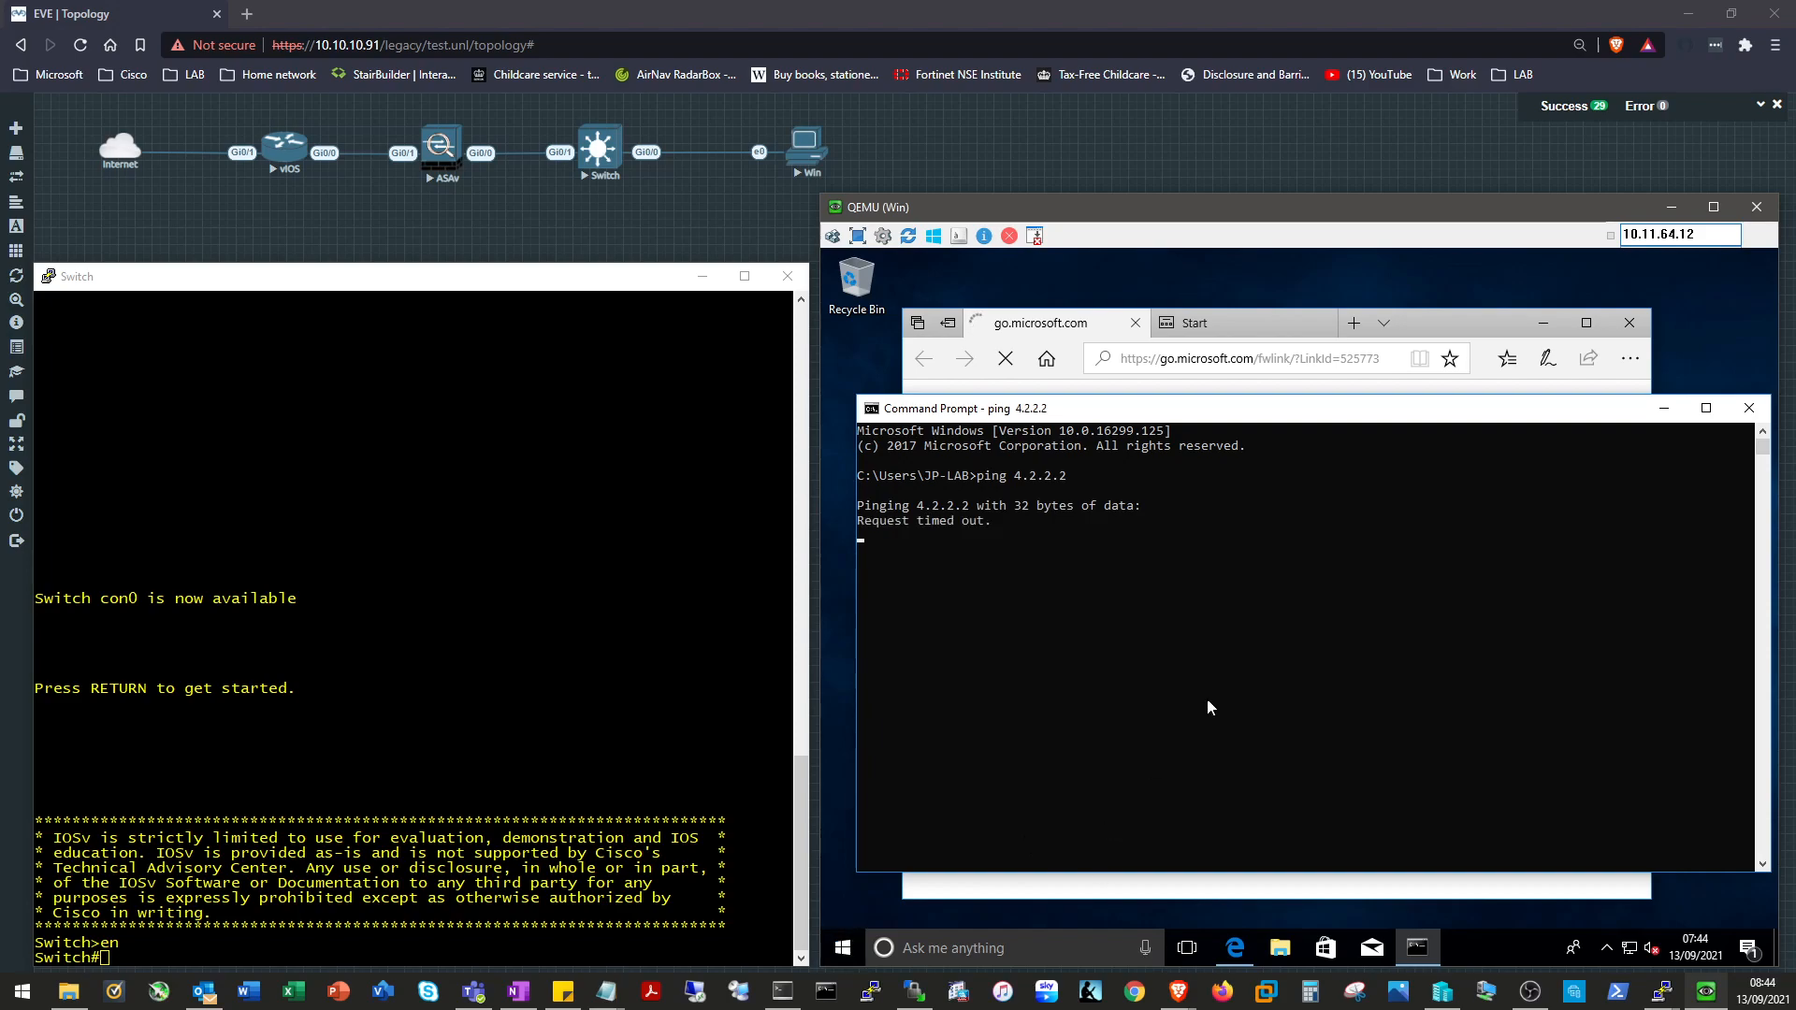
key("ctrl+c")
Run arp -a, mark the gateway 10.11.130.1 entry, then minimise Command Prompt.
type("arp -a")
key("Return")
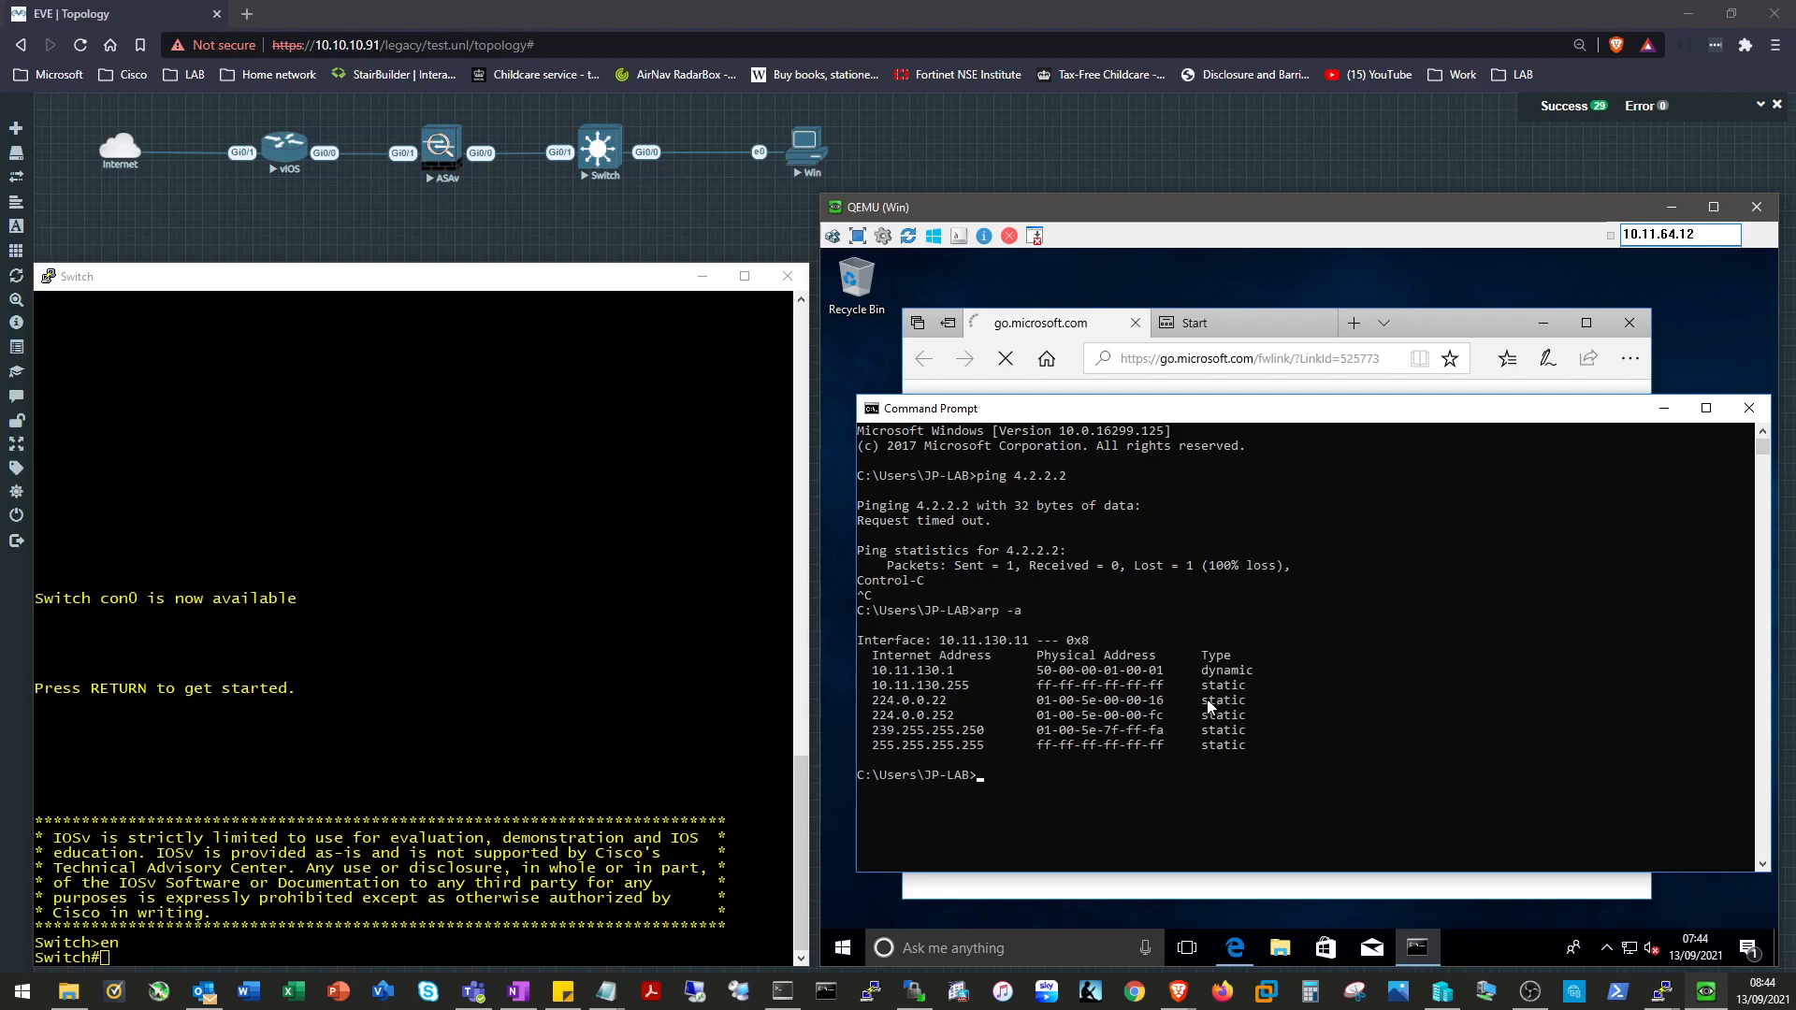
left_click_drag(880, 670, 981, 671)
left_click(957, 670)
left_click(997, 778)
left_click(1664, 409)
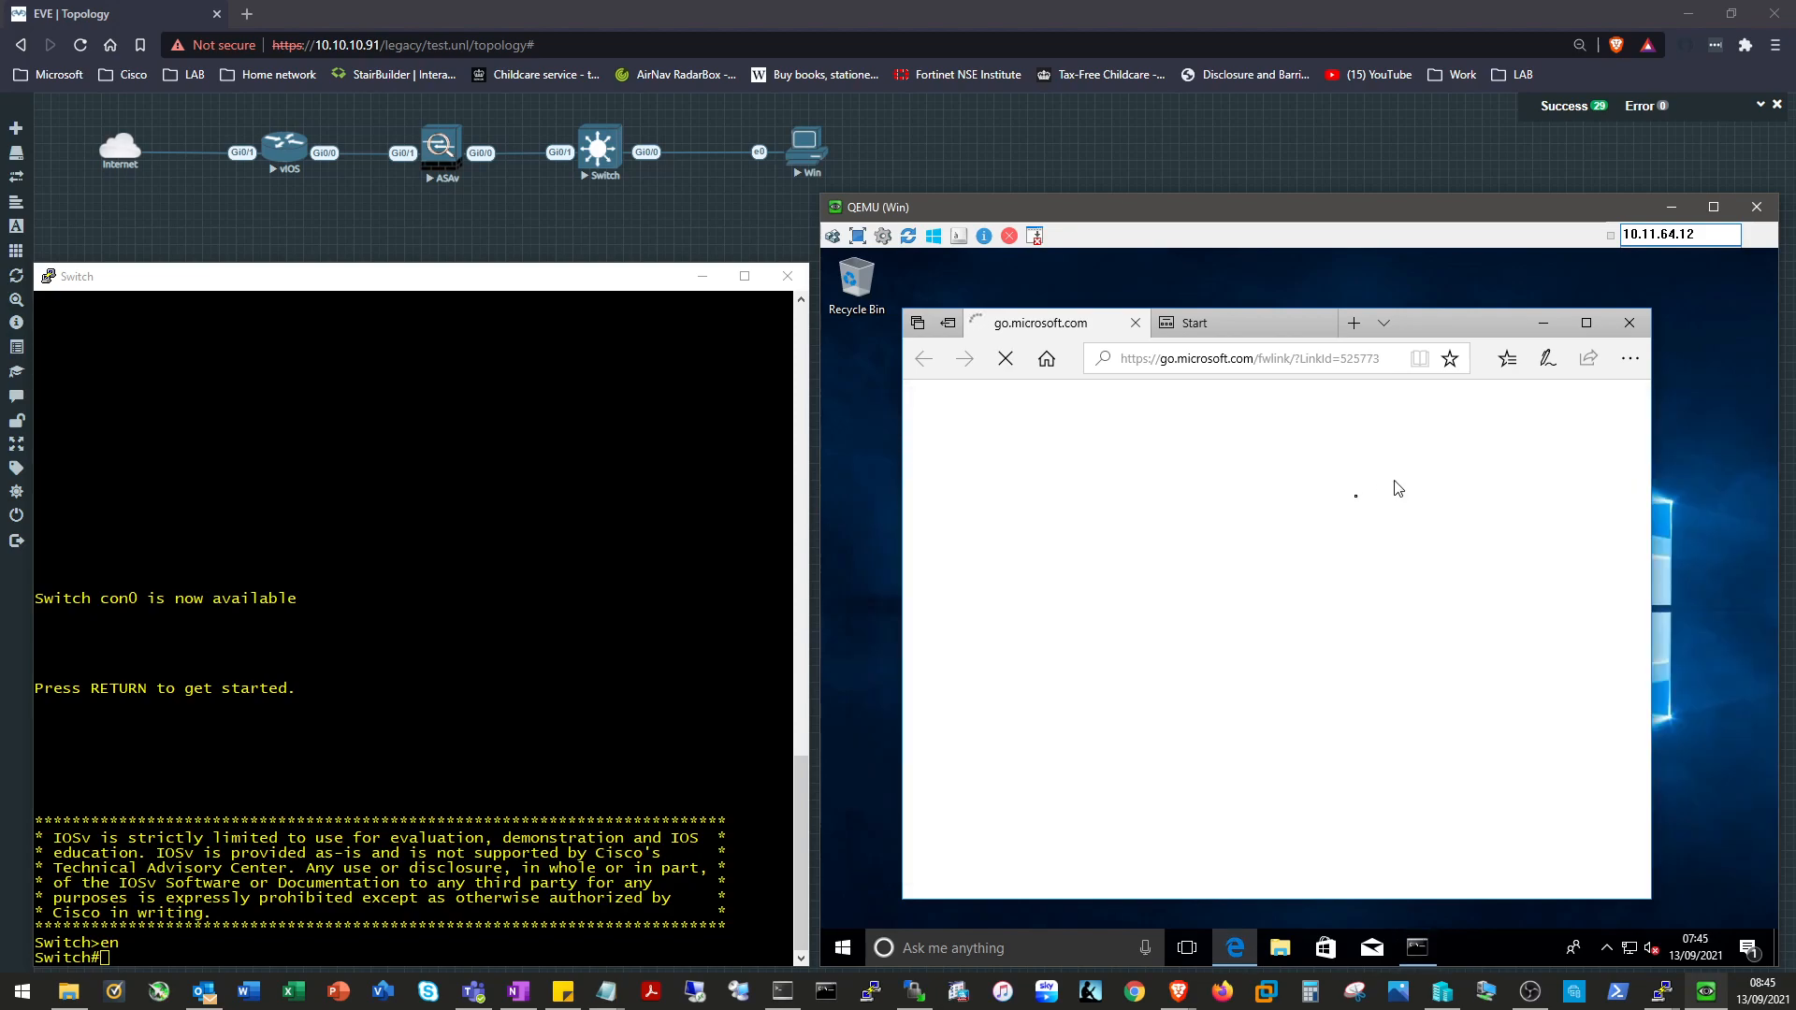